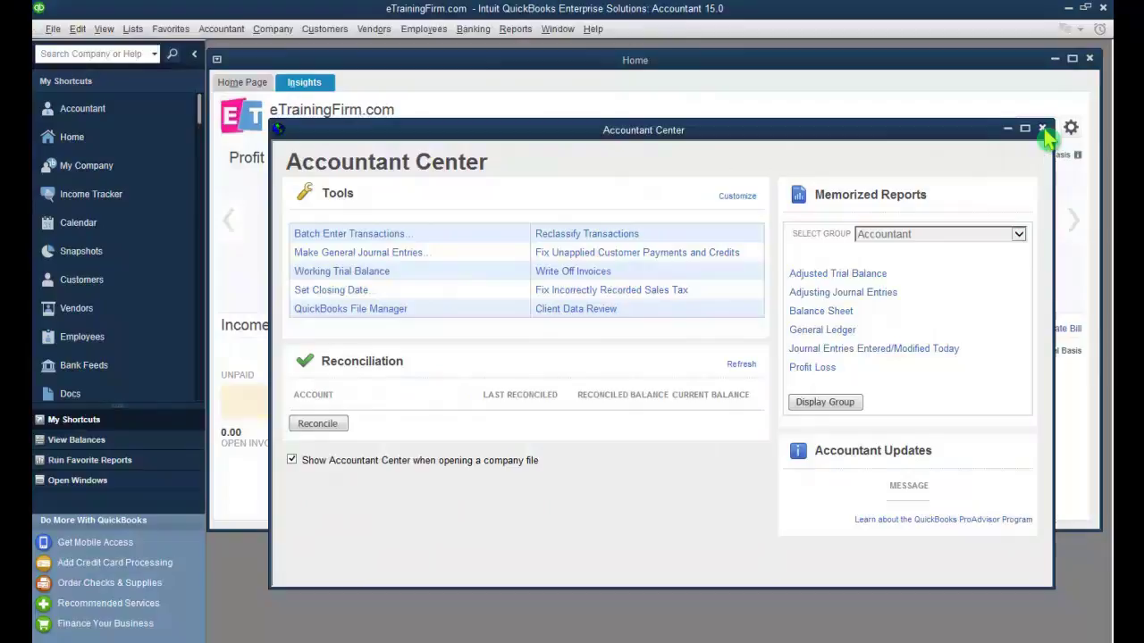
# Close the Accountant Center and maximize the Home window
pyautogui.click(1042, 129)
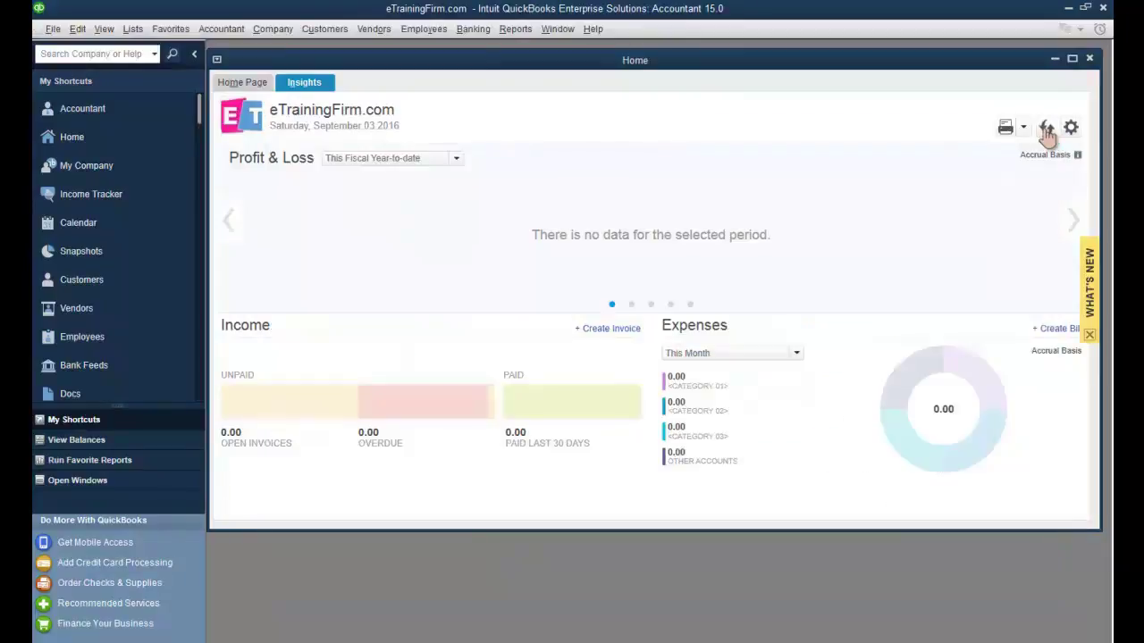
pyautogui.click(1073, 57)
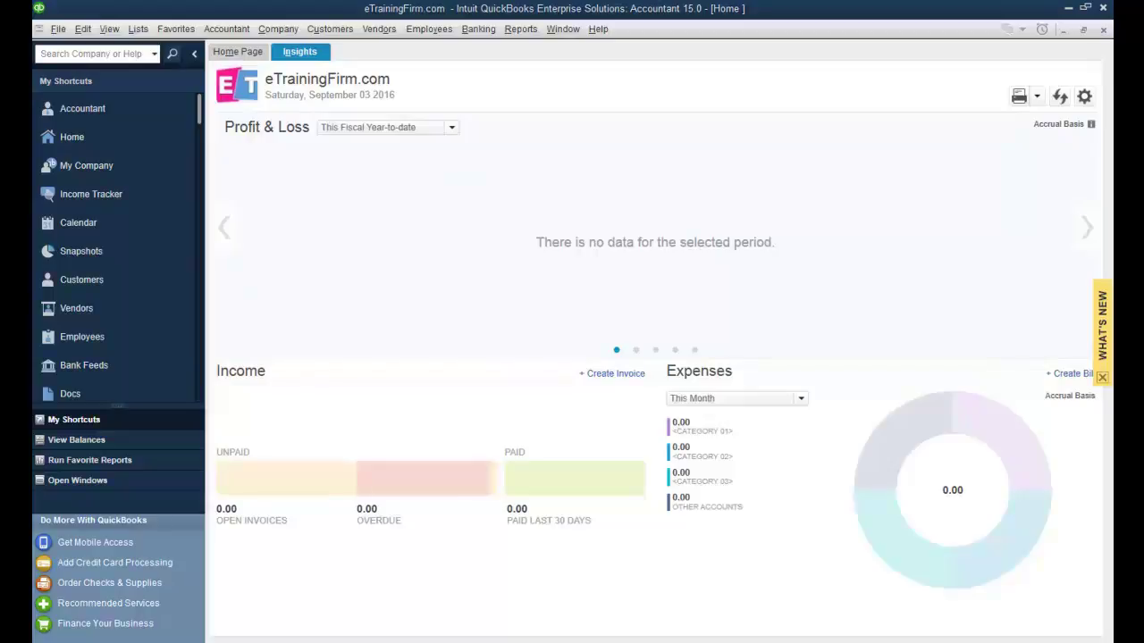
# Start a new company with Express Start and enter the business name QuickBooks Advanced Training (eTrainingFirm)
pyautogui.click(58, 32)
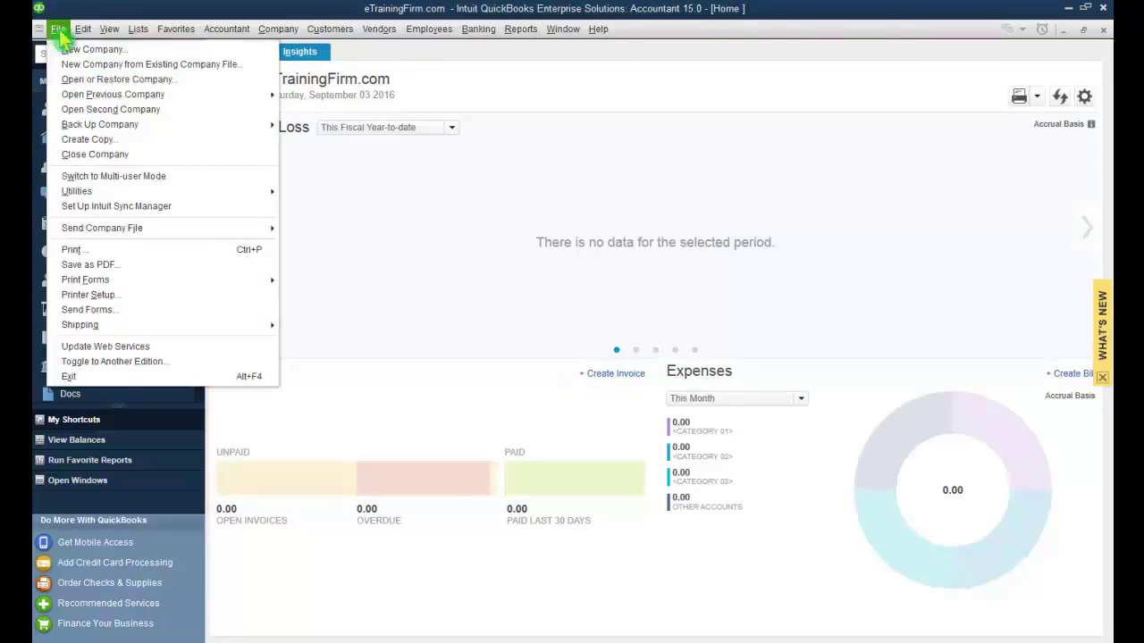
pyautogui.click(89, 52)
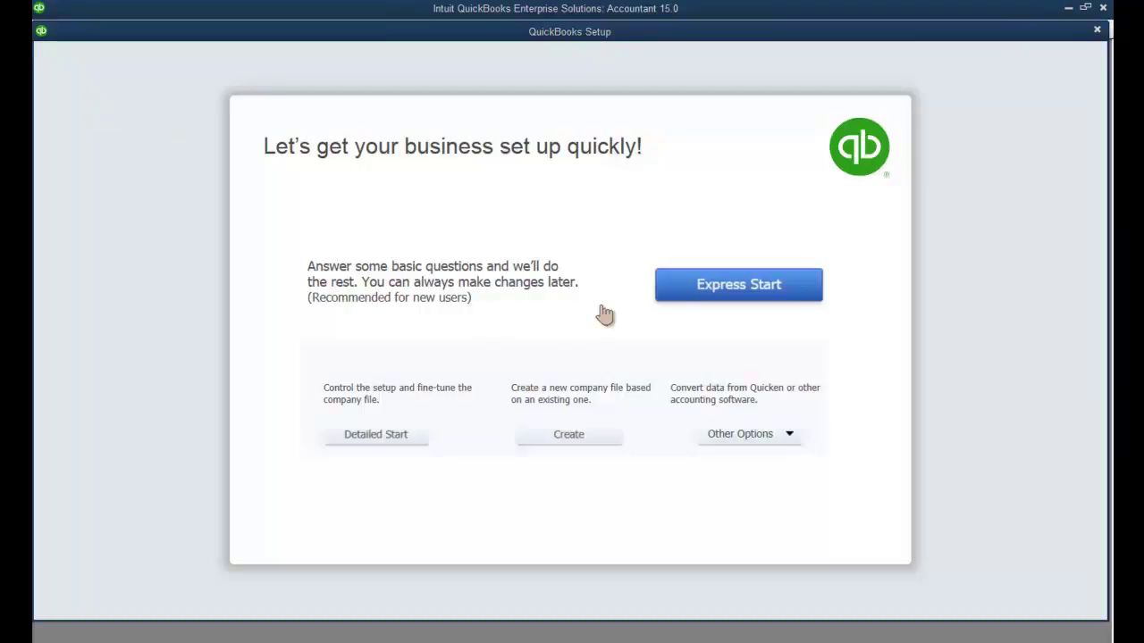
pyautogui.click(797, 302)
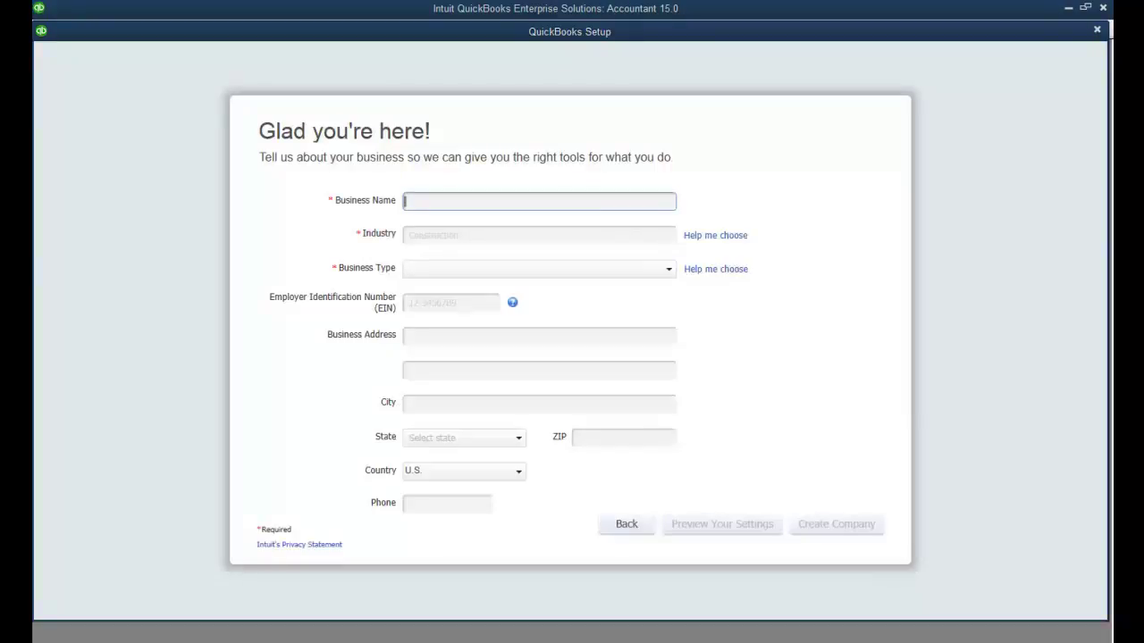
pyautogui.write('QuickBooks Advanced Training (eTrainingFirm)')
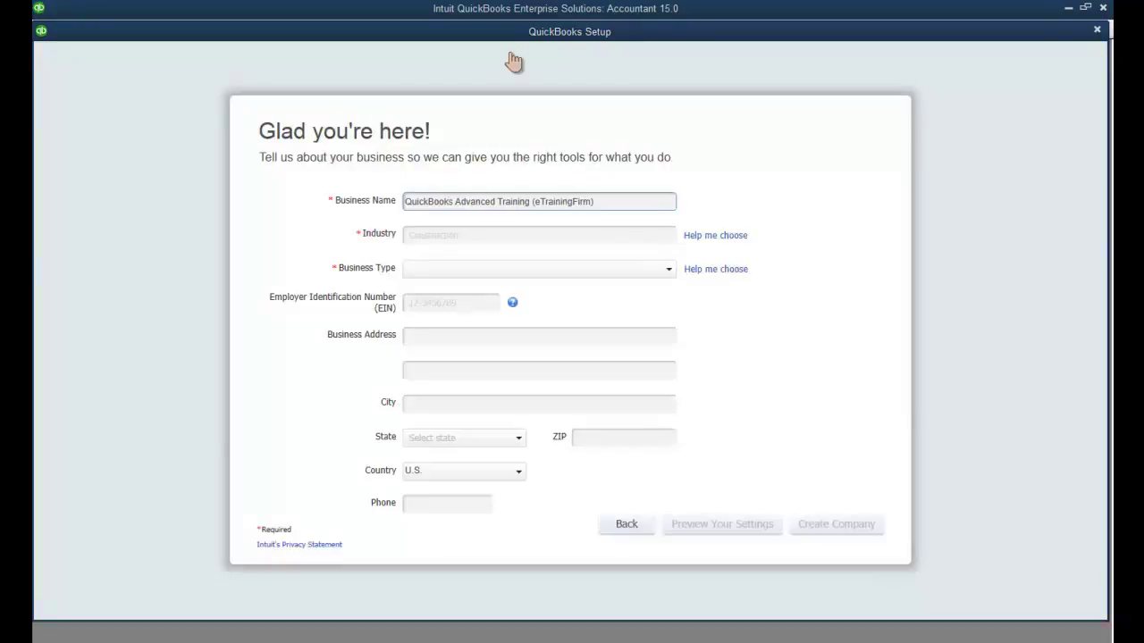
# Browse the industry list and compare the recommended accounts for General Product-based Business and General Service-based Business
pyautogui.click(738, 239)
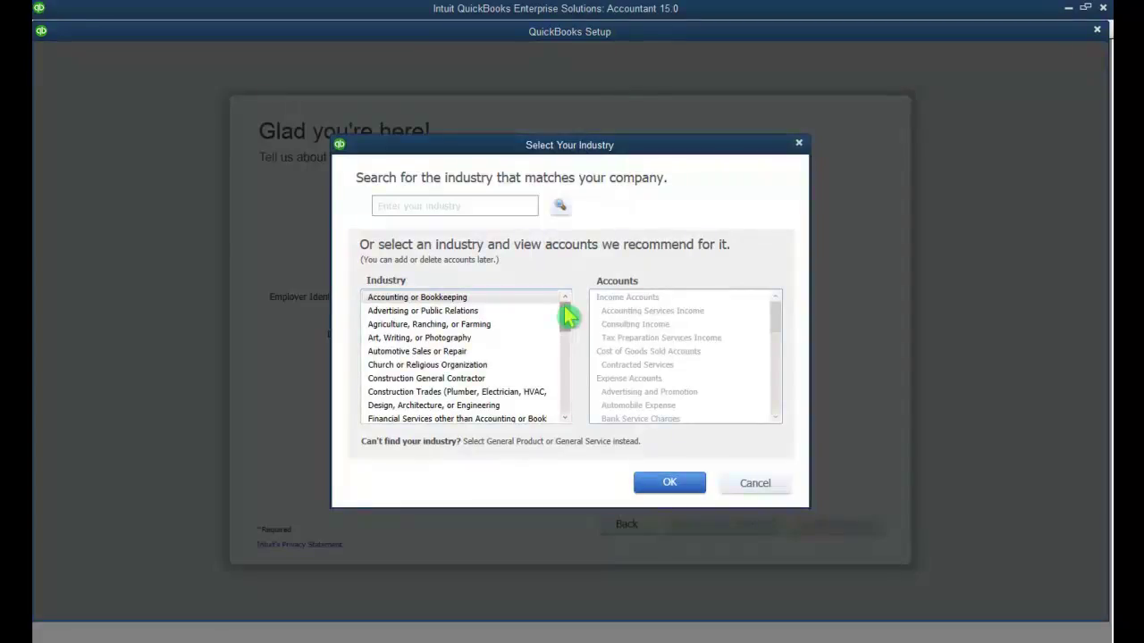
pyautogui.moveTo(568, 315); pyautogui.dragTo(568, 342)
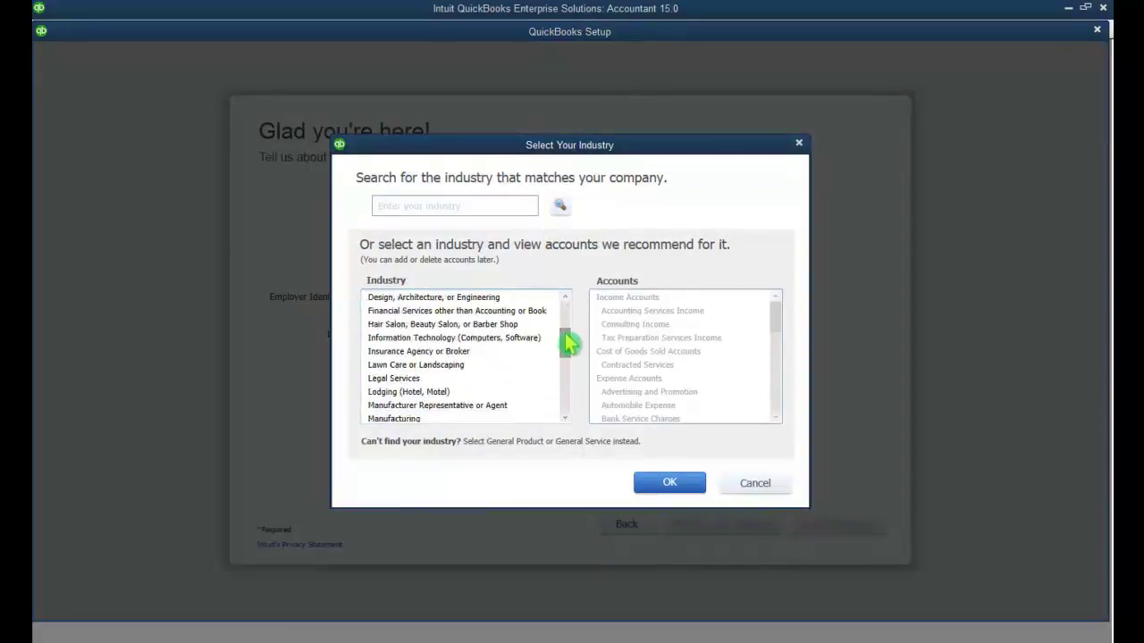
pyautogui.click(569, 412)
pyautogui.click(569, 412)
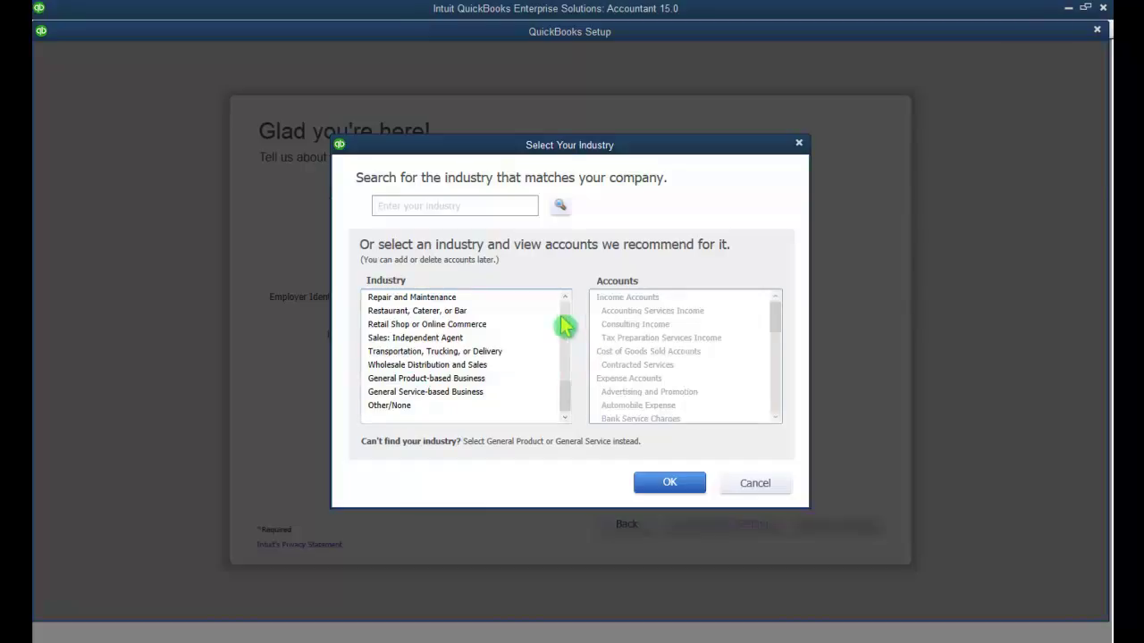
pyautogui.click(546, 381)
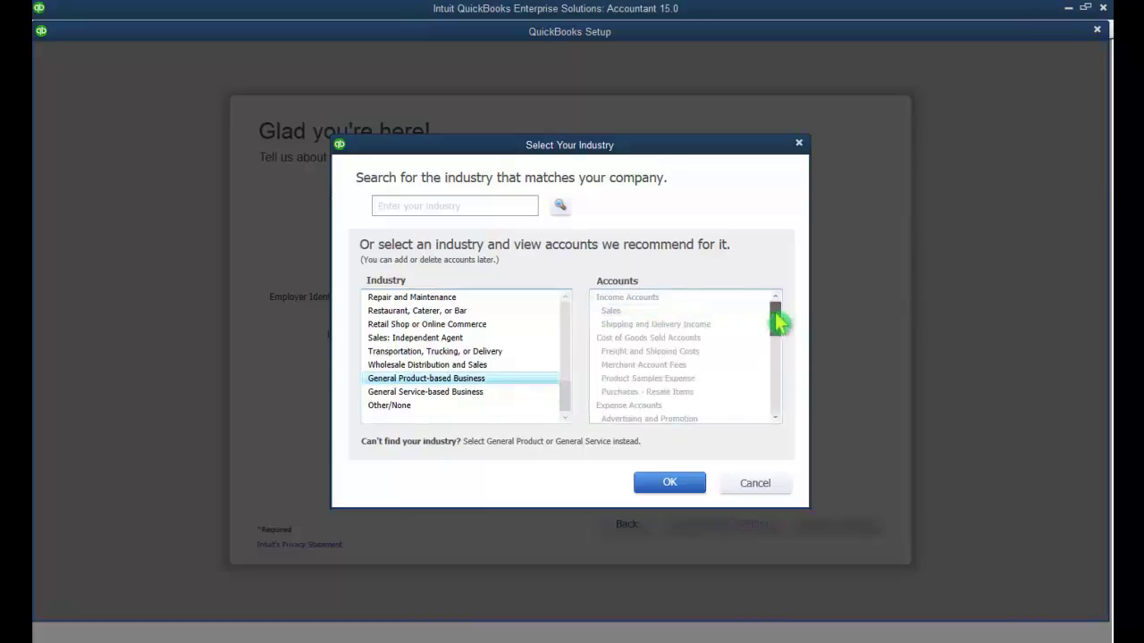
pyautogui.moveTo(775, 326); pyautogui.dragTo(781, 408)
pyautogui.click(429, 393)
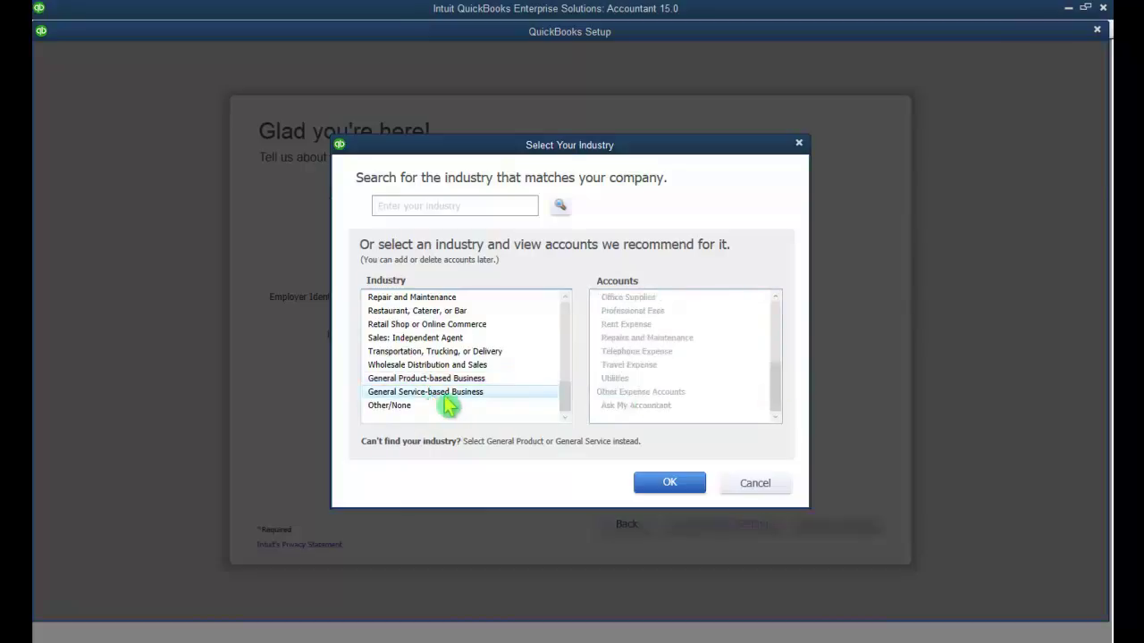
pyautogui.scroll(3, 778, 338)
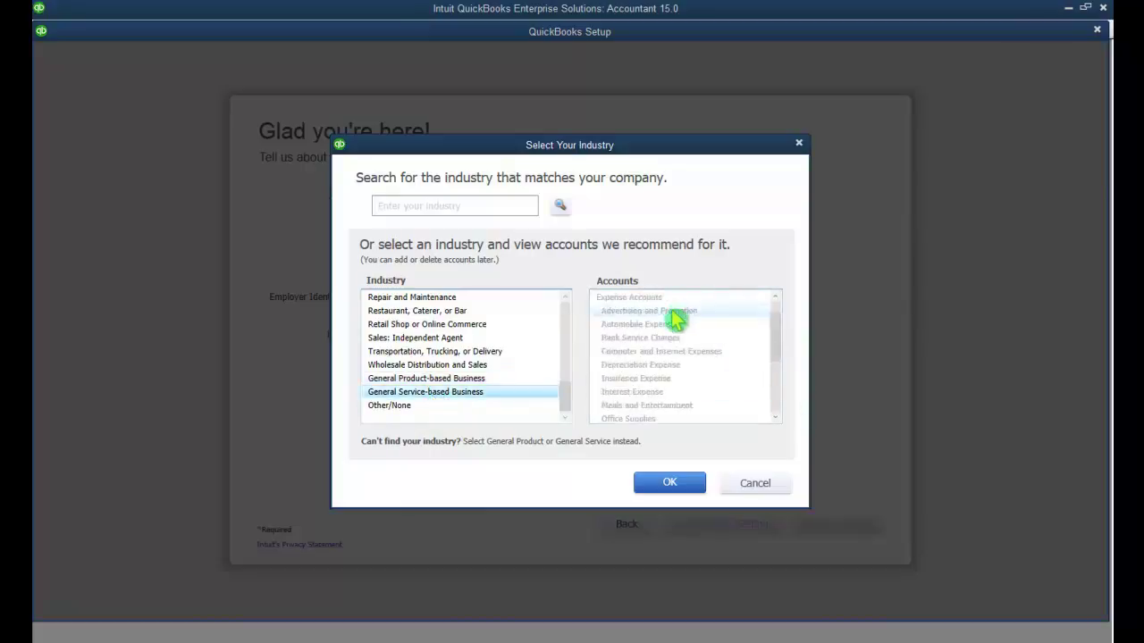
pyautogui.click(778, 404)
pyautogui.moveTo(780, 404); pyautogui.dragTo(784, 324)
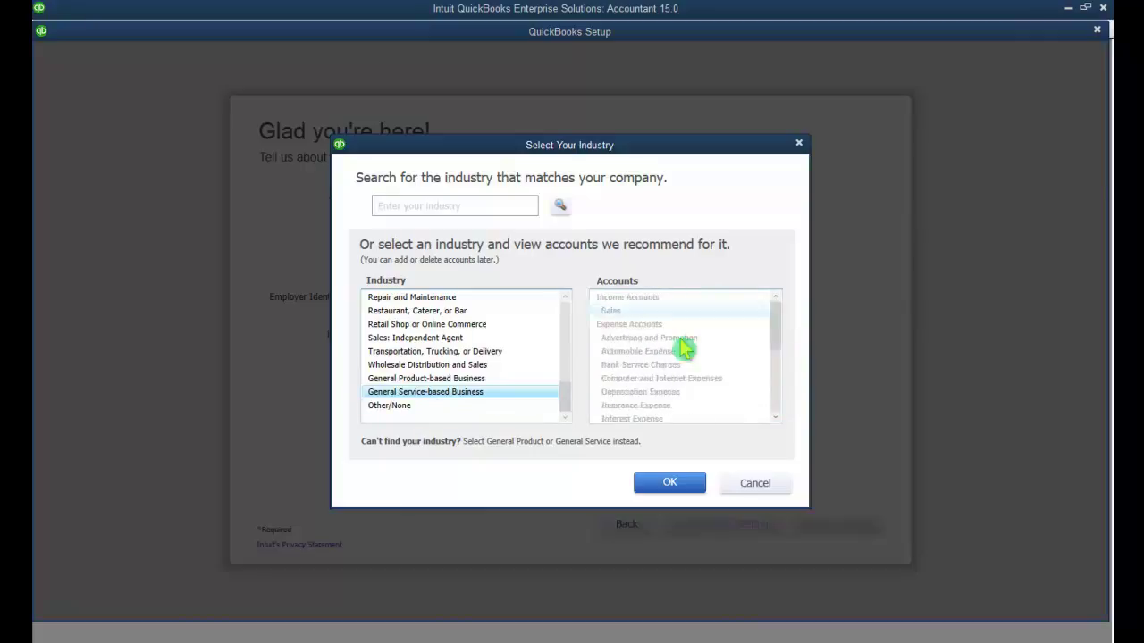
# Set the company's industry to General Product-based Business
pyautogui.click(503, 379)
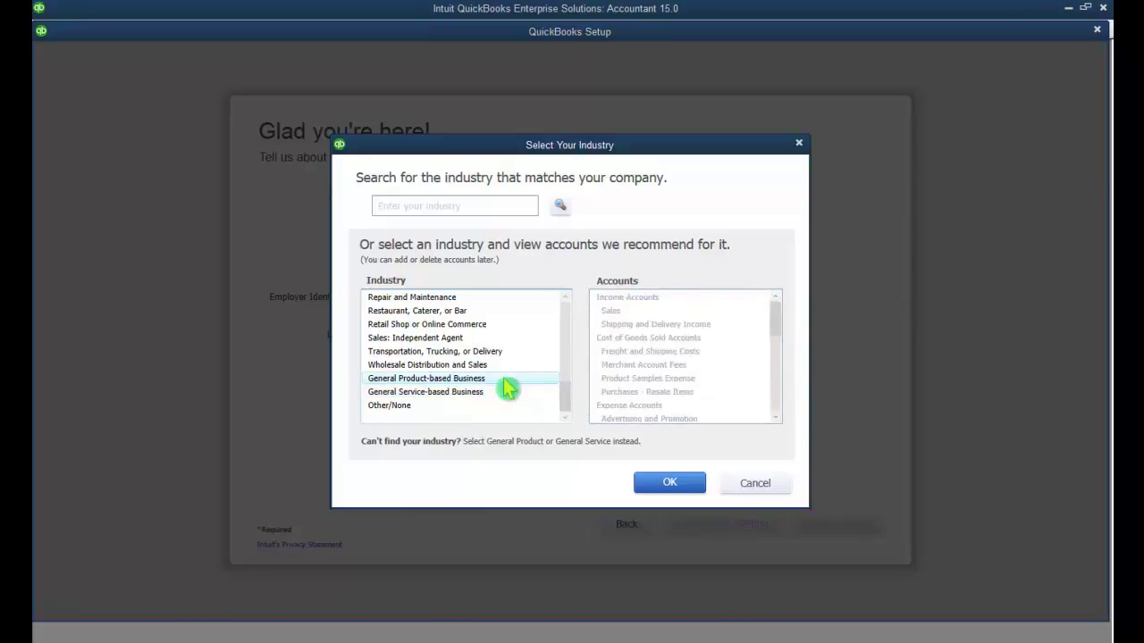
pyautogui.press('Down')
pyautogui.press('Up')
pyautogui.press('Up')
pyautogui.press('Down')
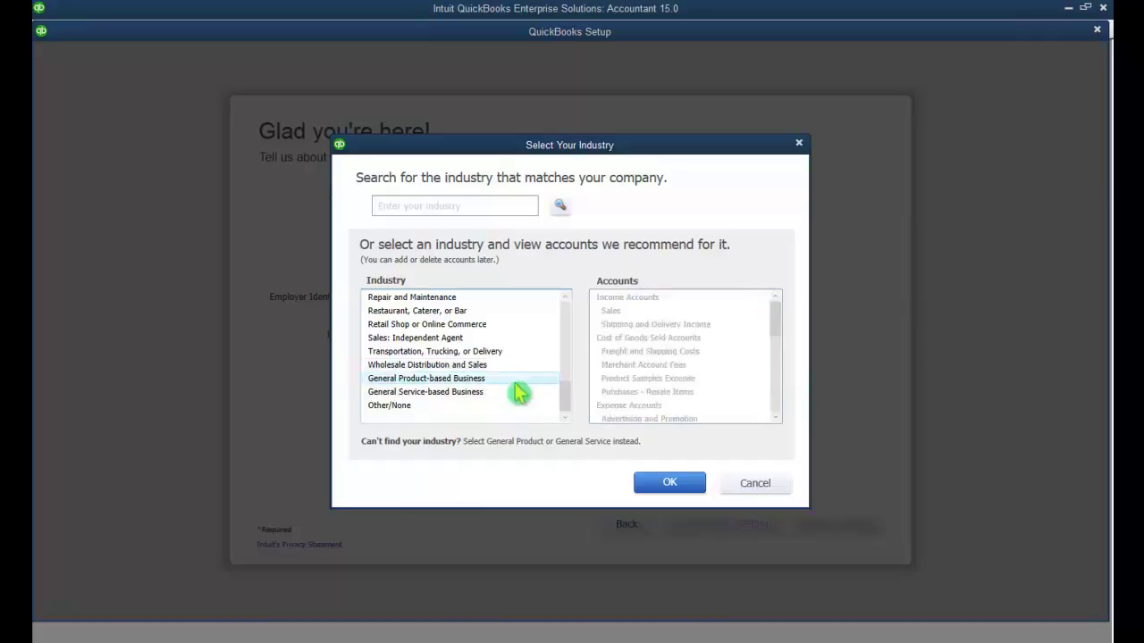
pyautogui.click(663, 487)
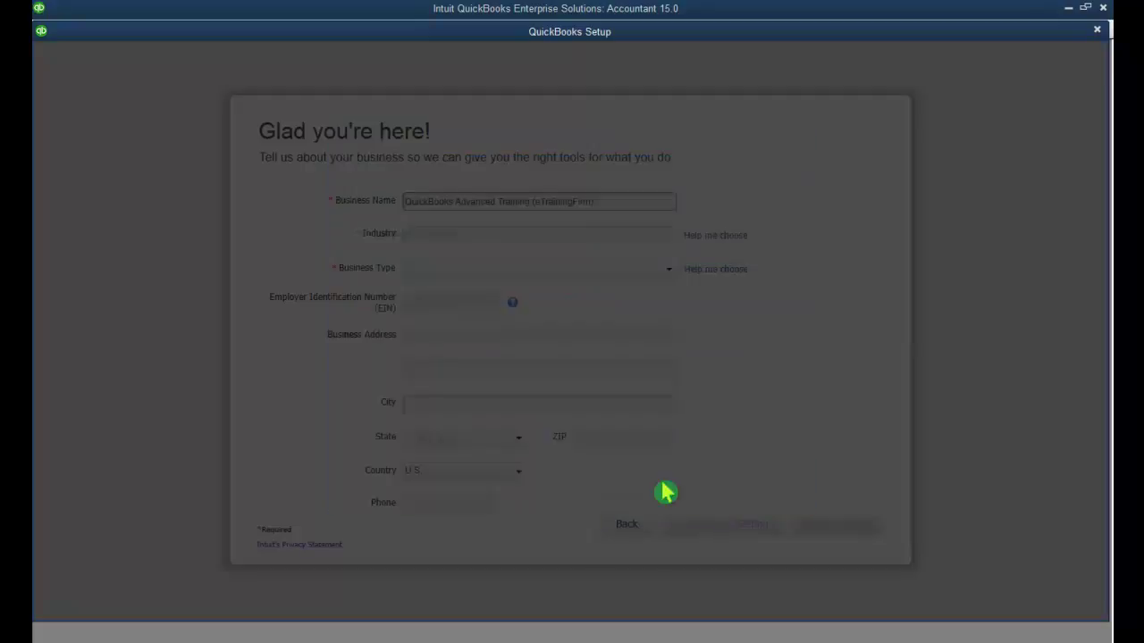
# Set the business type to Sole Proprietorship and fill in a placeholder Employer Identification Number
pyautogui.click(666, 272)
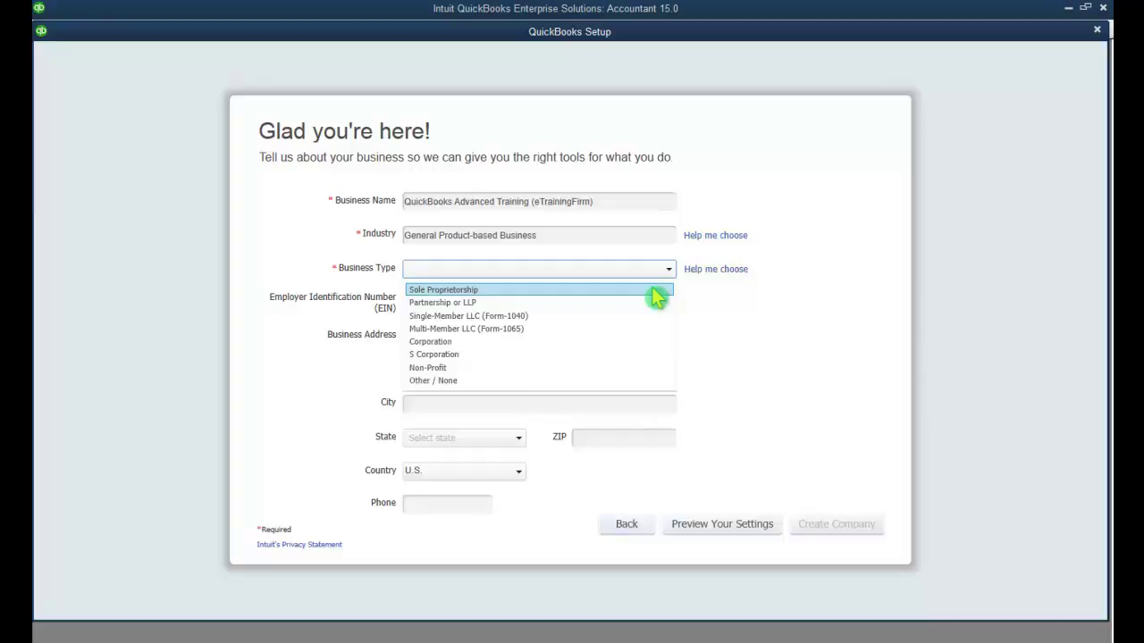
pyautogui.click(656, 290)
pyautogui.click(489, 304)
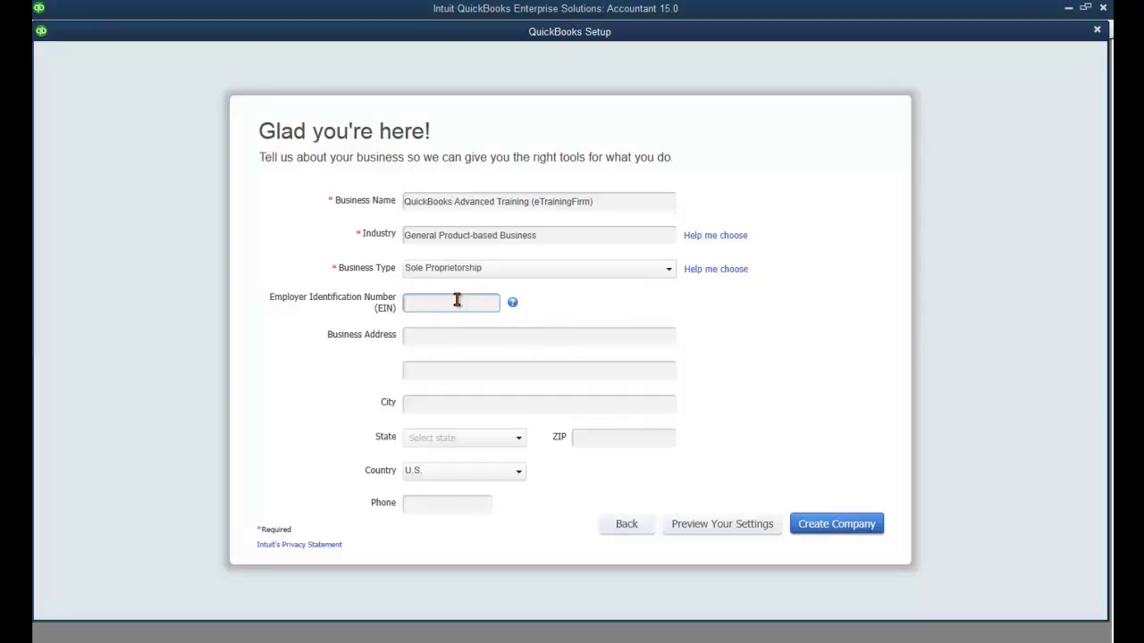
pyautogui.write('xxxxxxxxx')
# Fill in the business's street address, city, ZIP and phone number, with the country set to UK
pyautogui.click(492, 367)
pyautogui.click(497, 344)
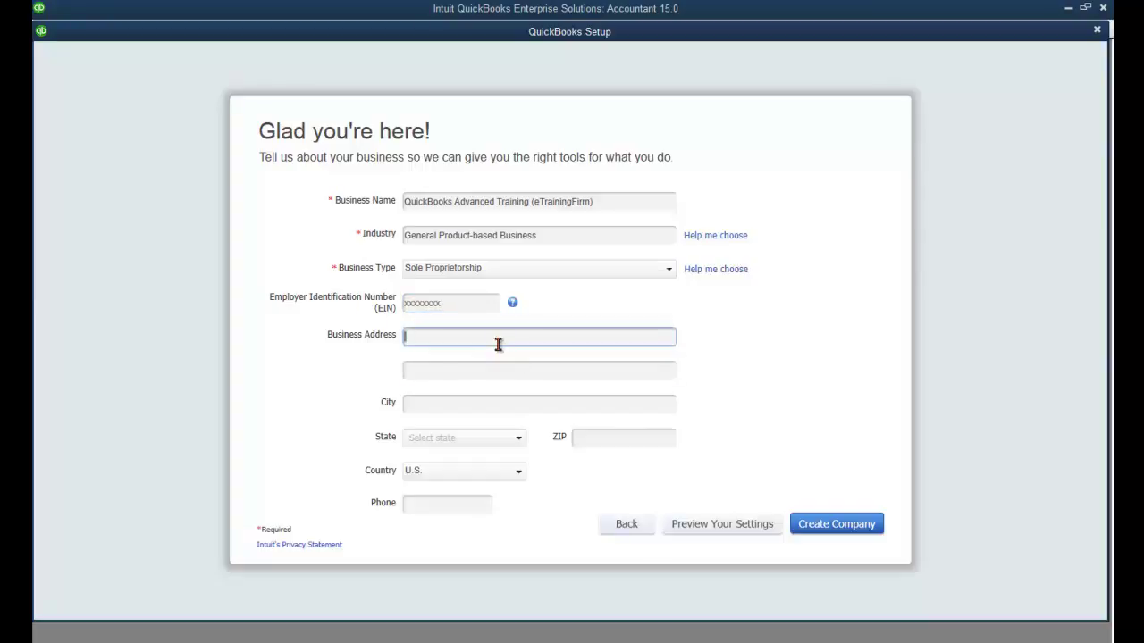
pyautogui.write('123')
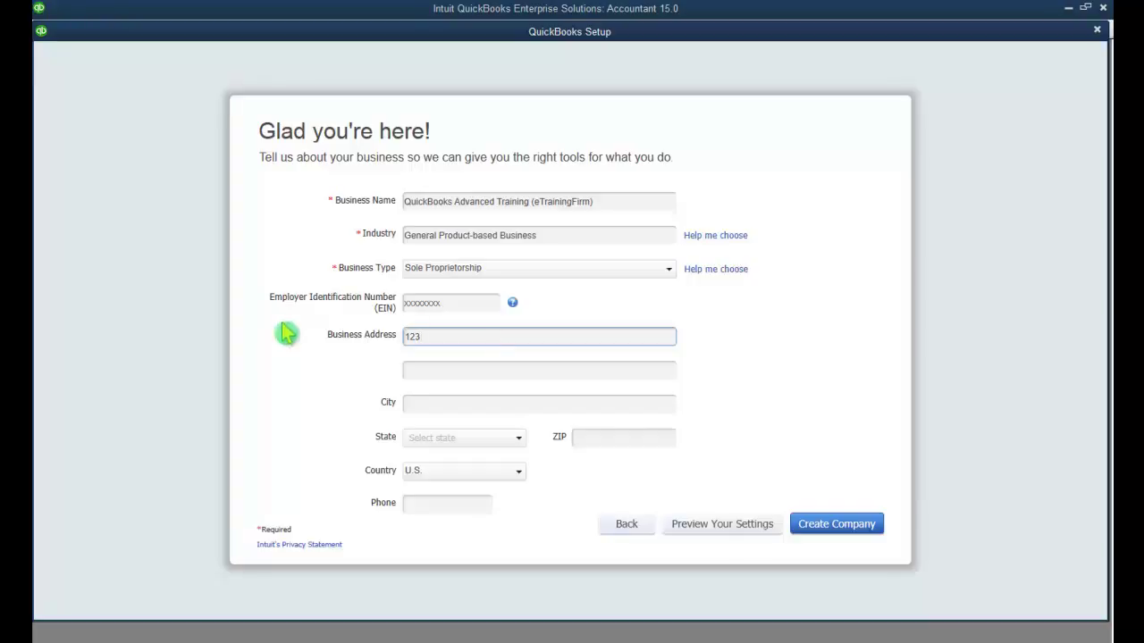
pyautogui.write('Hgh street')
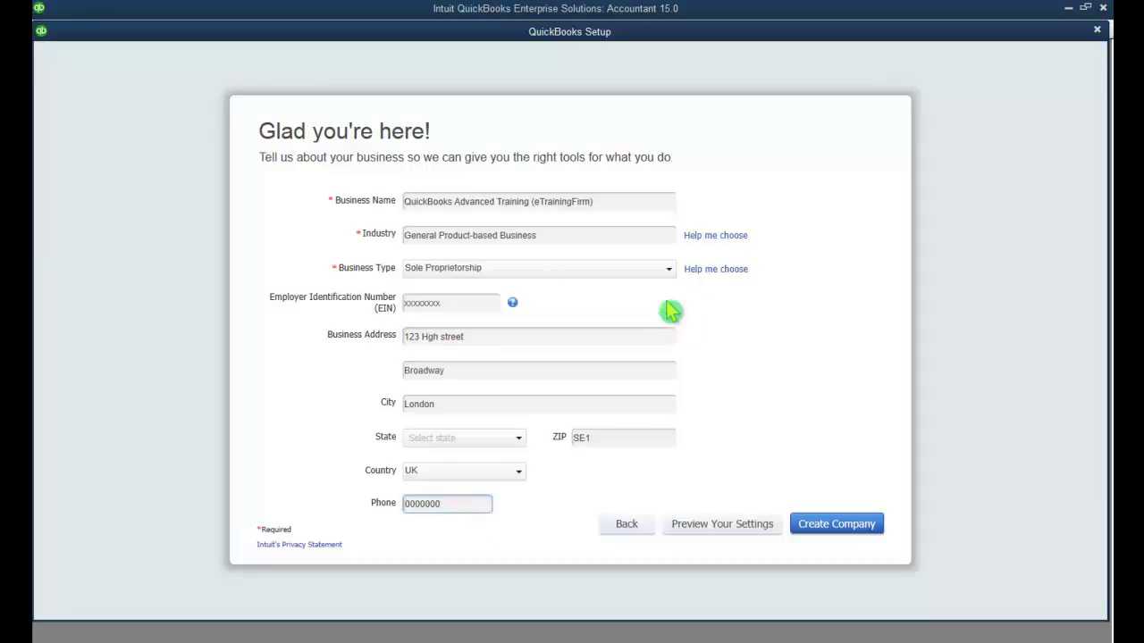
# Replace the Employer Identification Number with one in the accepted EIN format and create the company
pyautogui.click(856, 529)
pyautogui.click(747, 537)
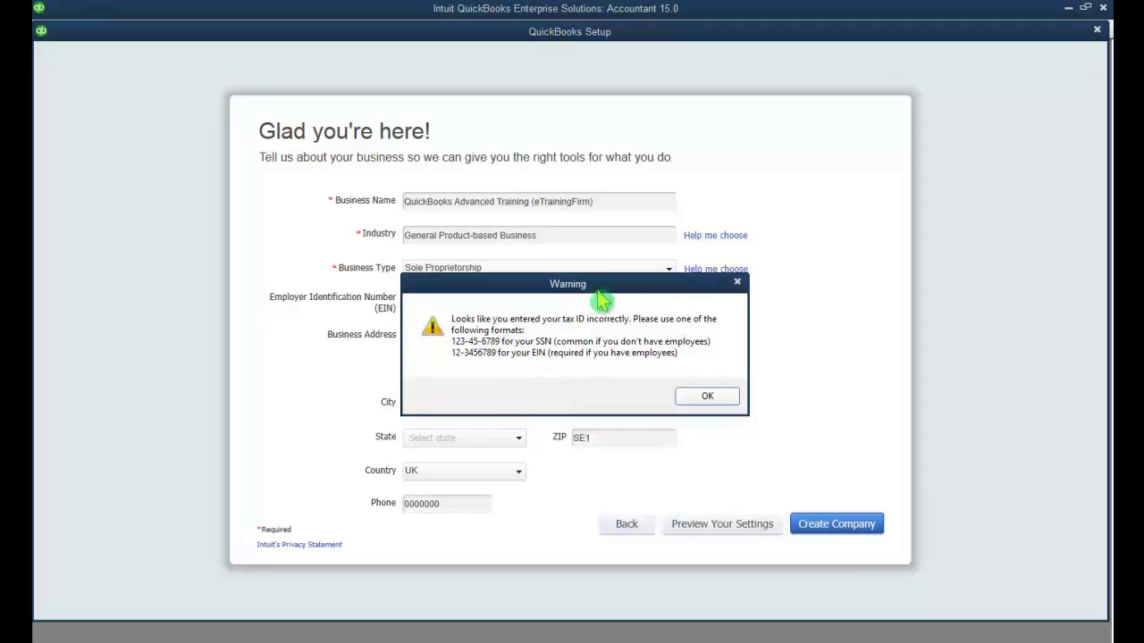
pyautogui.click(707, 397)
pyautogui.write('12-3456789')
pyautogui.click(830, 524)
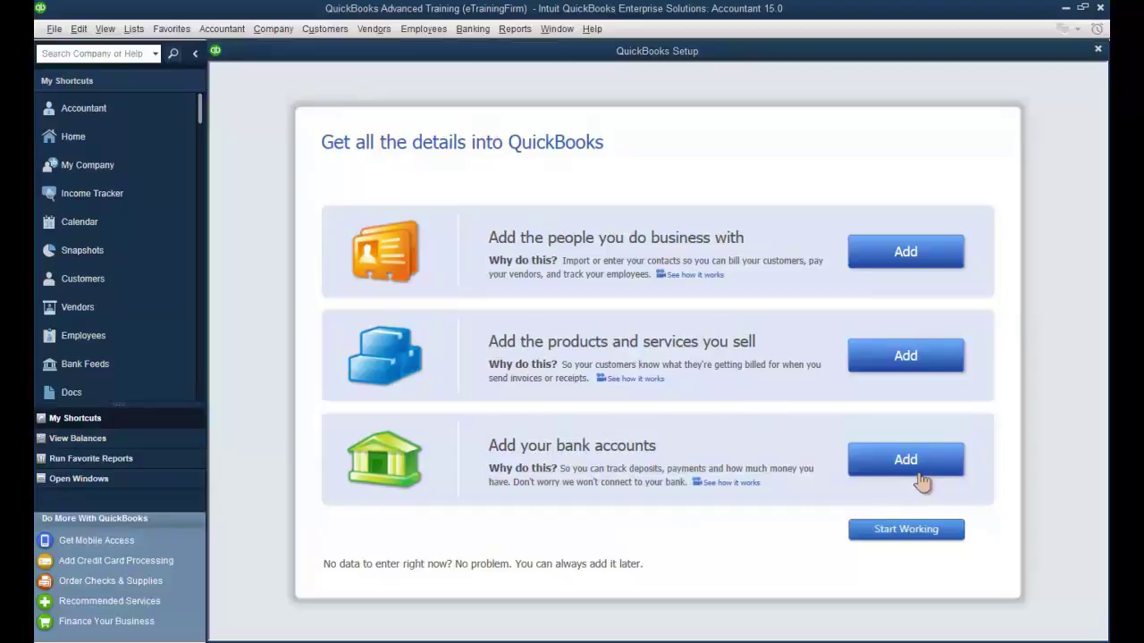
# Add bank accounts Natwest Bank, with its account number, and Cash, each with opening balance 0.00 dated 9/3/2016
pyautogui.click(921, 481)
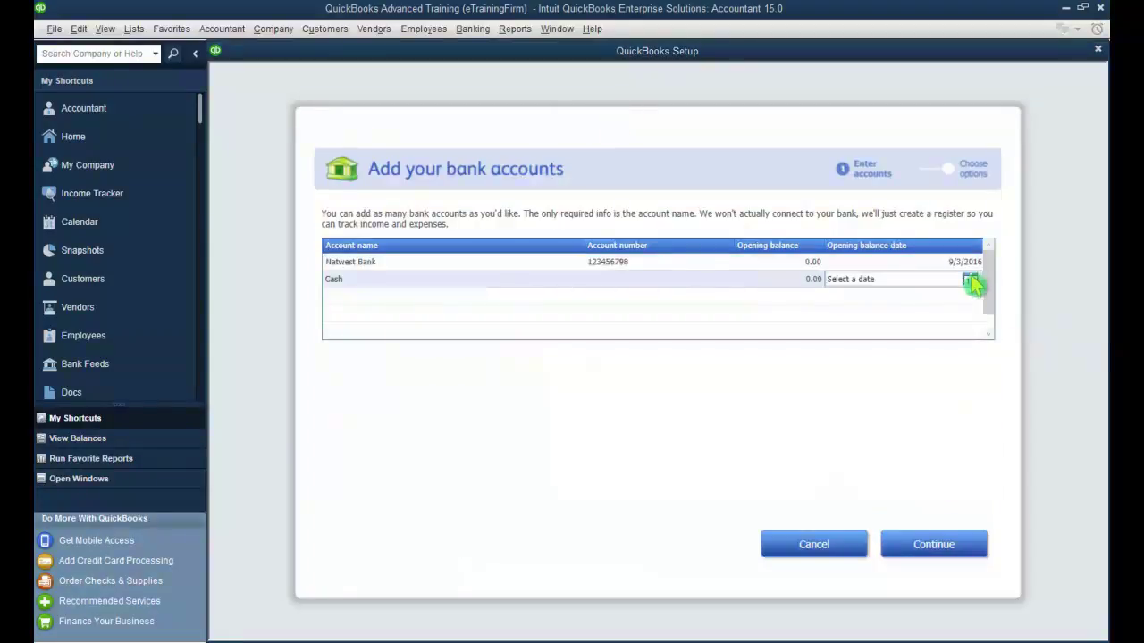
pyautogui.click(971, 282)
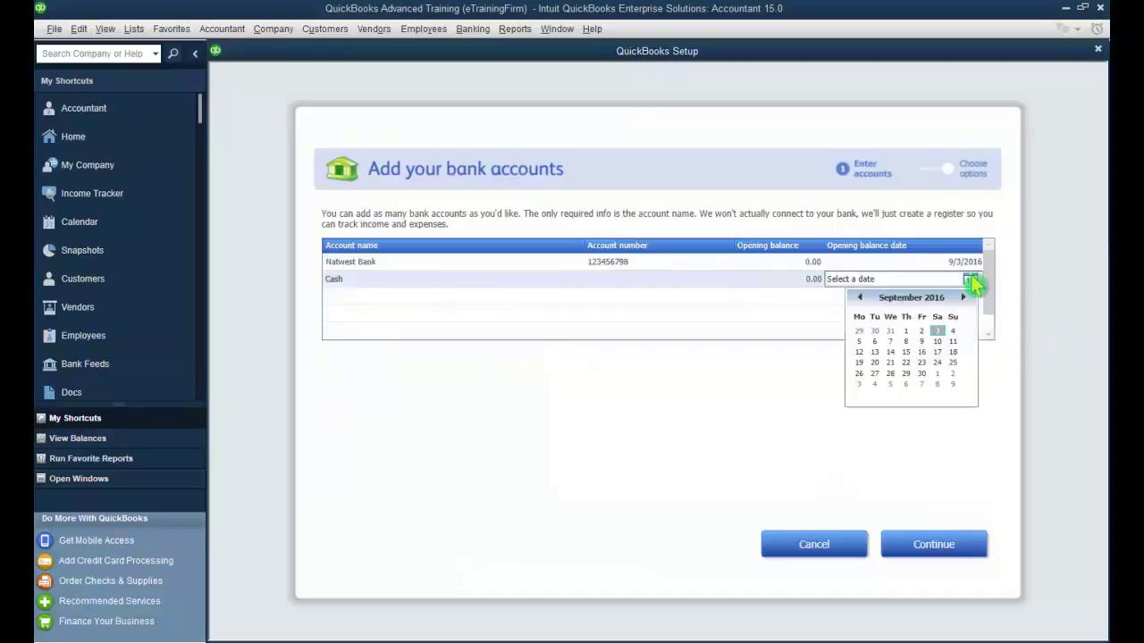
pyautogui.click(937, 332)
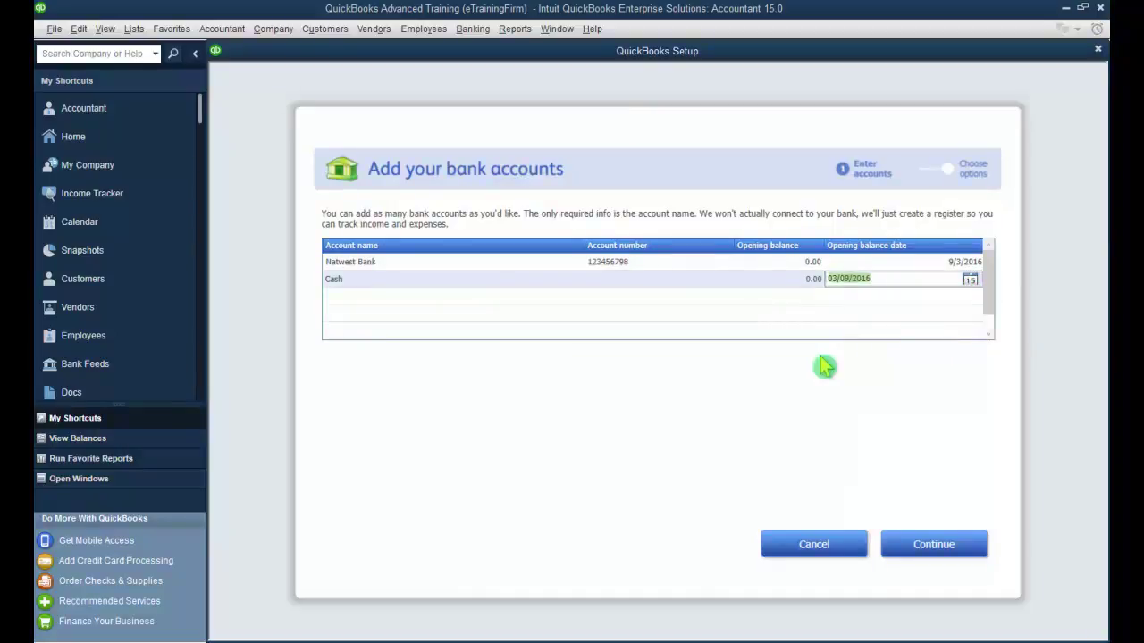
pyautogui.press('Tab')
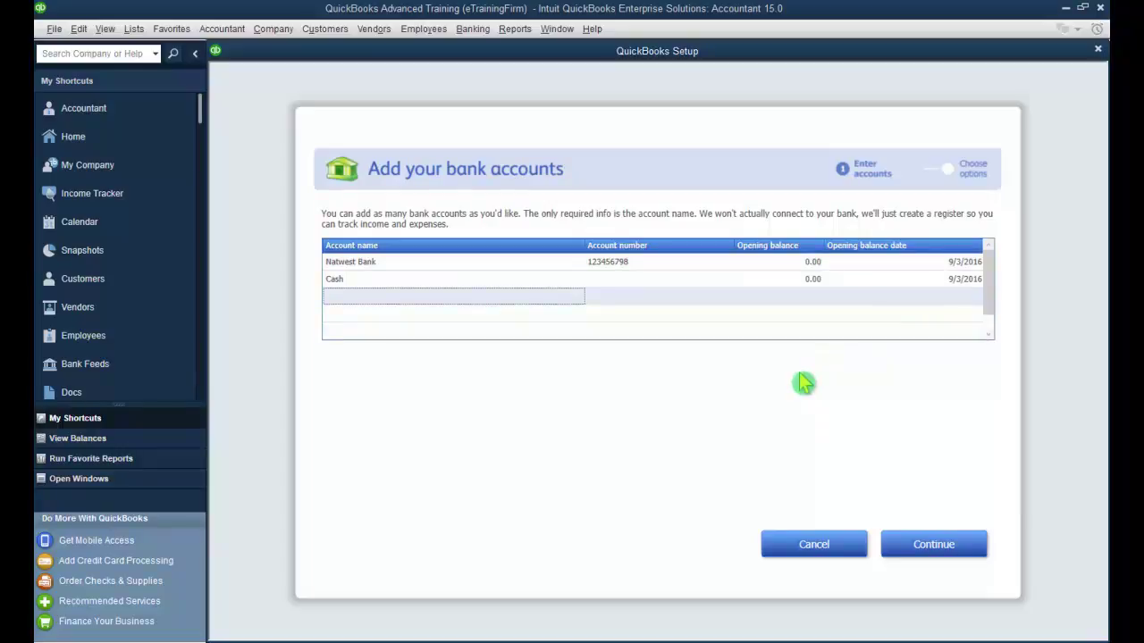
pyautogui.click(919, 551)
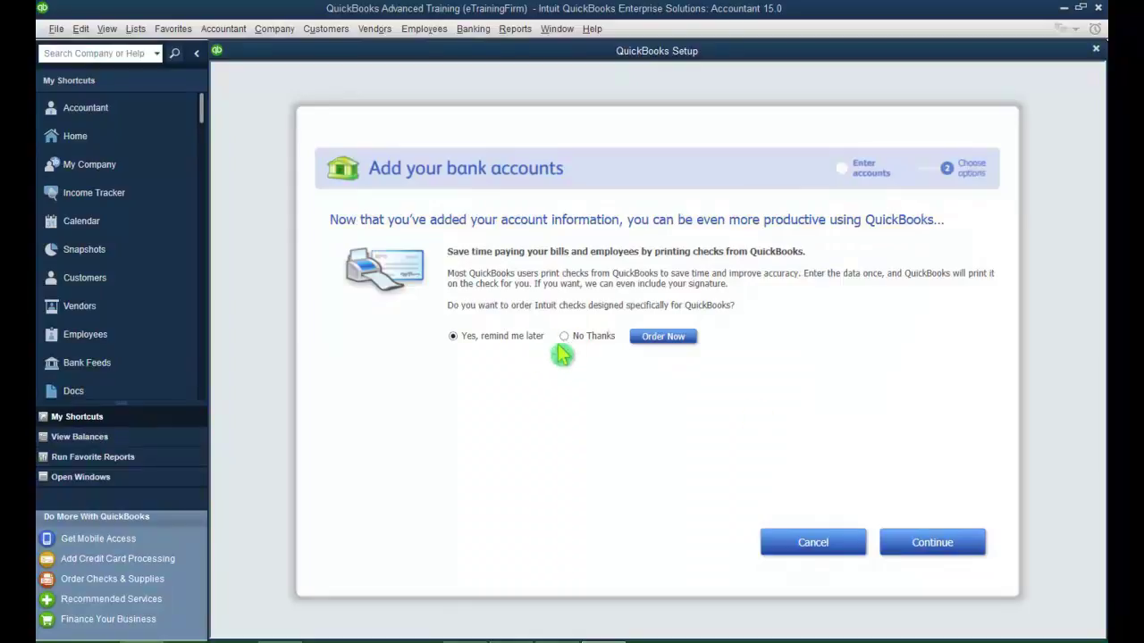
# Choose to be reminded later about ordering Intuit checks and set the alert to appear in two months
pyautogui.click(565, 337)
pyautogui.click(454, 339)
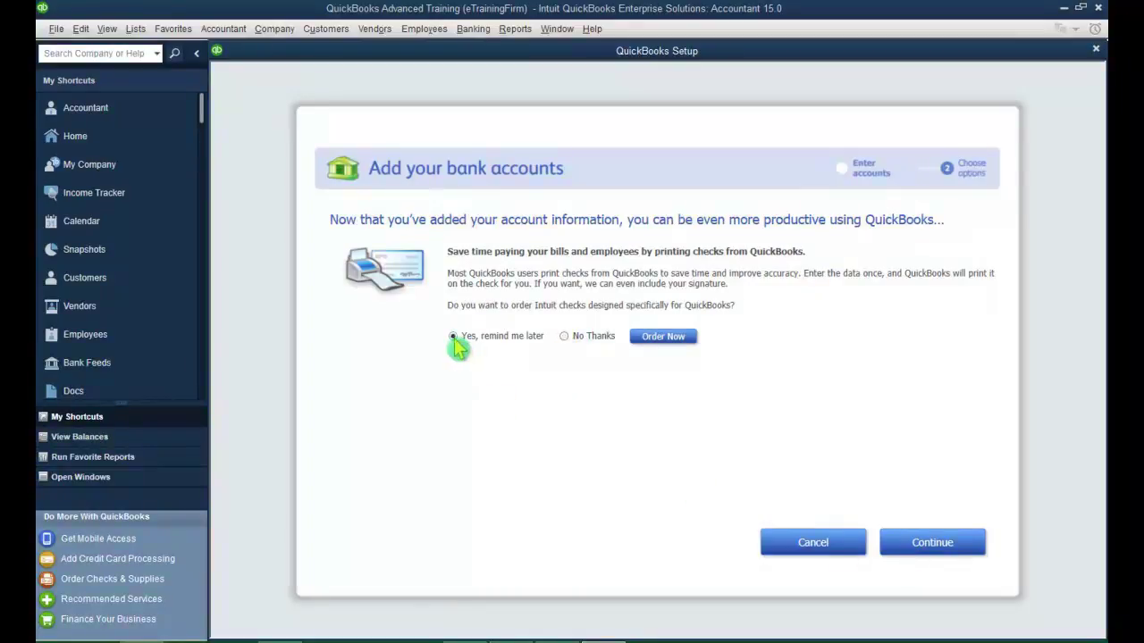
pyautogui.click(932, 545)
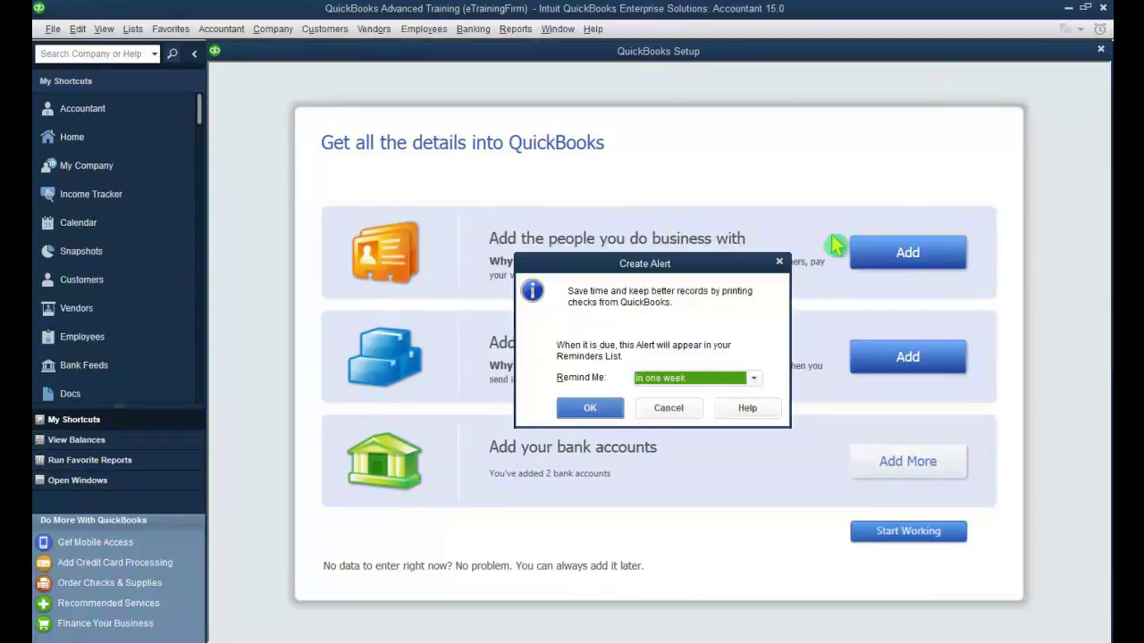
pyautogui.click(753, 378)
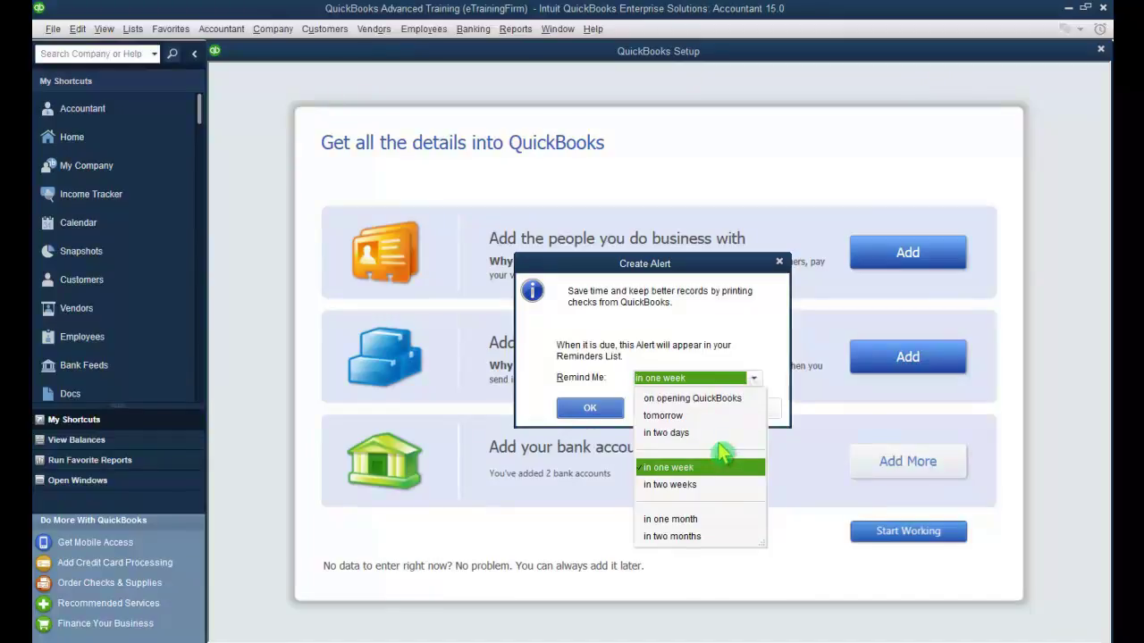
pyautogui.click(689, 538)
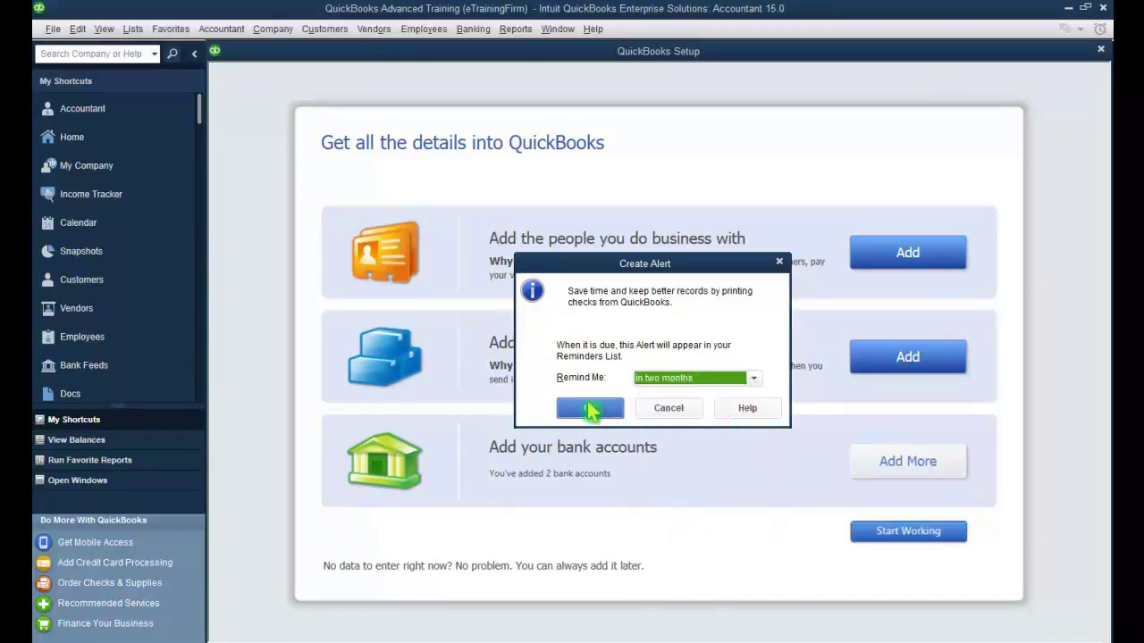
pyautogui.click(593, 411)
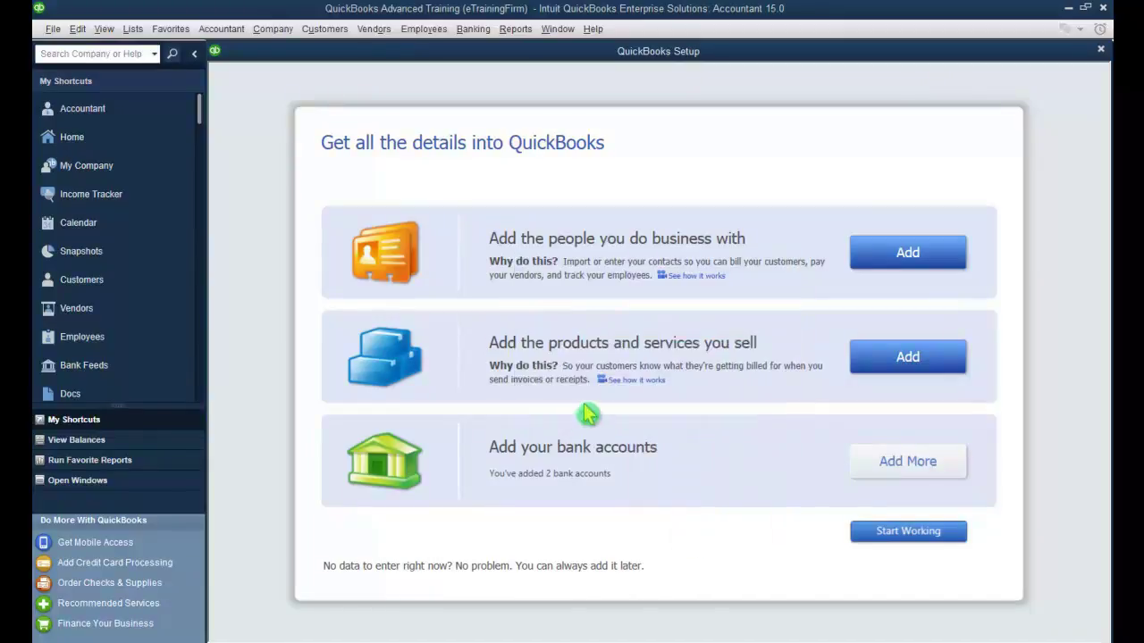
# Finish the company setup to start working and minimize the Accountant Center
pyautogui.click(905, 533)
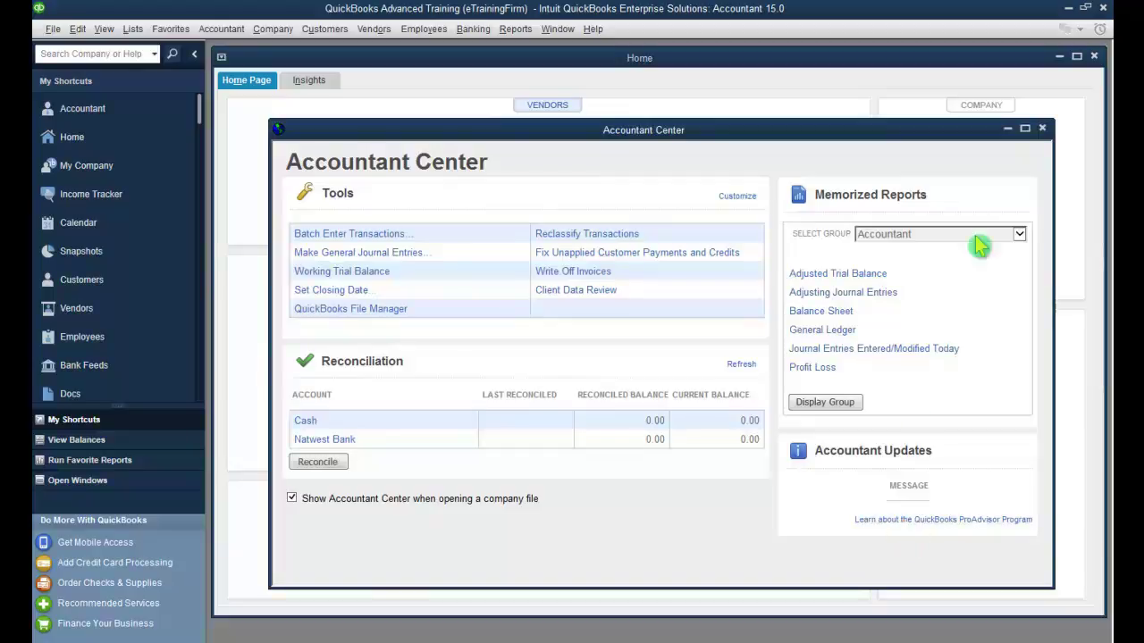
pyautogui.click(1009, 130)
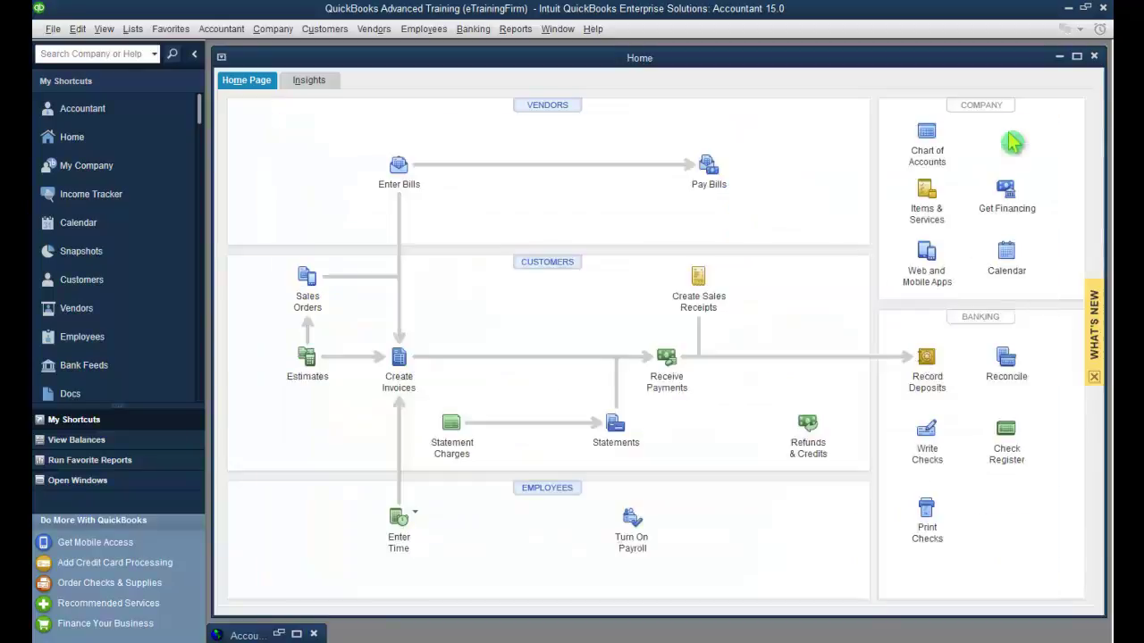
# Maximize the Home window, and try restoring and re-maximizing both the program window and the Home window
pyautogui.click(1077, 57)
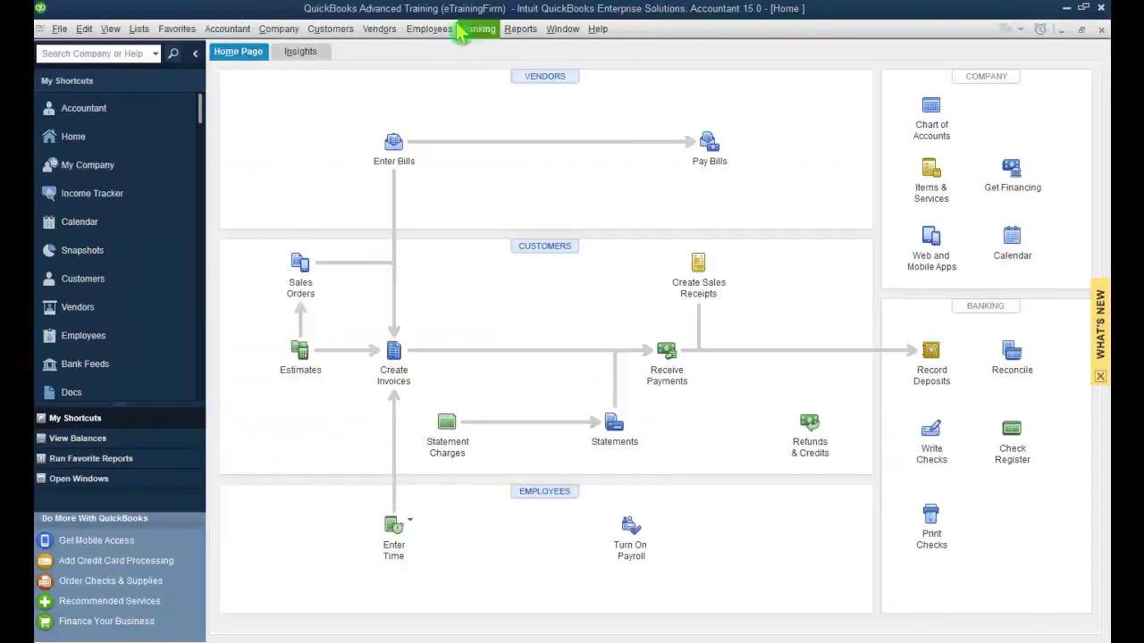
pyautogui.doubleClick(308, 11)
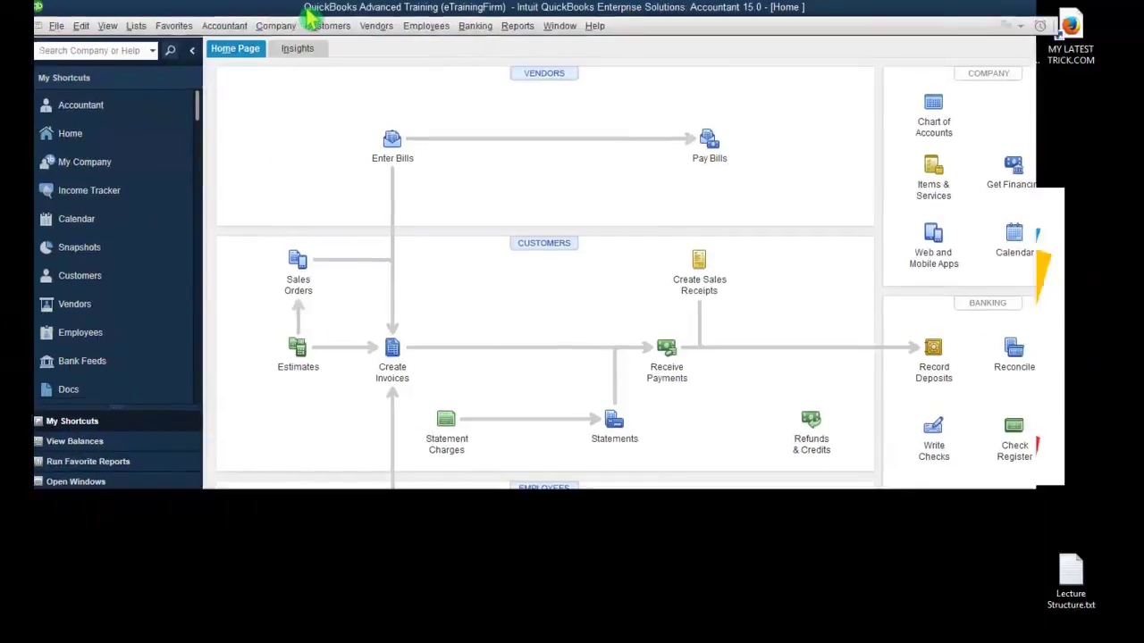
pyautogui.doubleClick(302, 13)
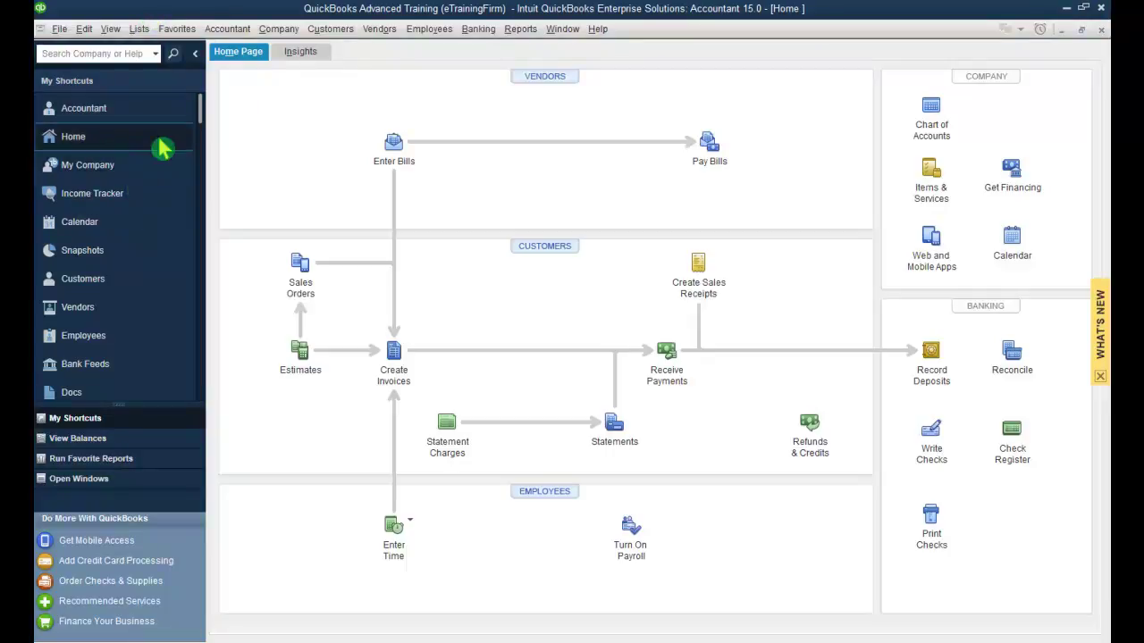
pyautogui.moveTo(203, 113)
pyautogui.mouseDown()
pyautogui.moveTo(205, 390)
pyautogui.moveTo(204, 108)
pyautogui.mouseUp()
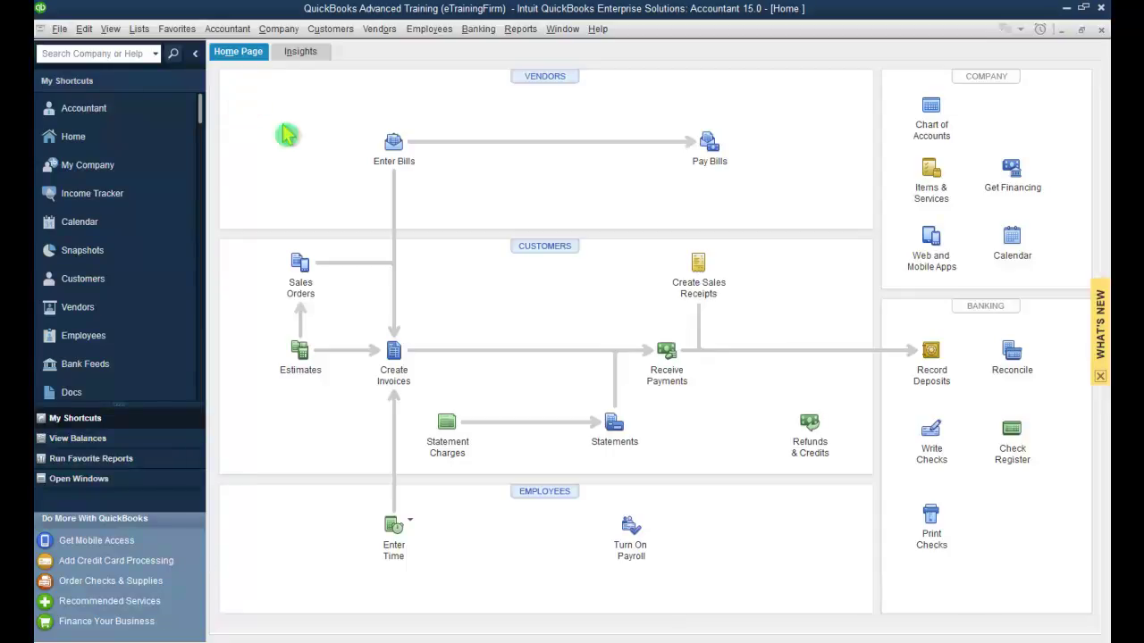
pyautogui.click(1081, 29)
pyautogui.click(1078, 52)
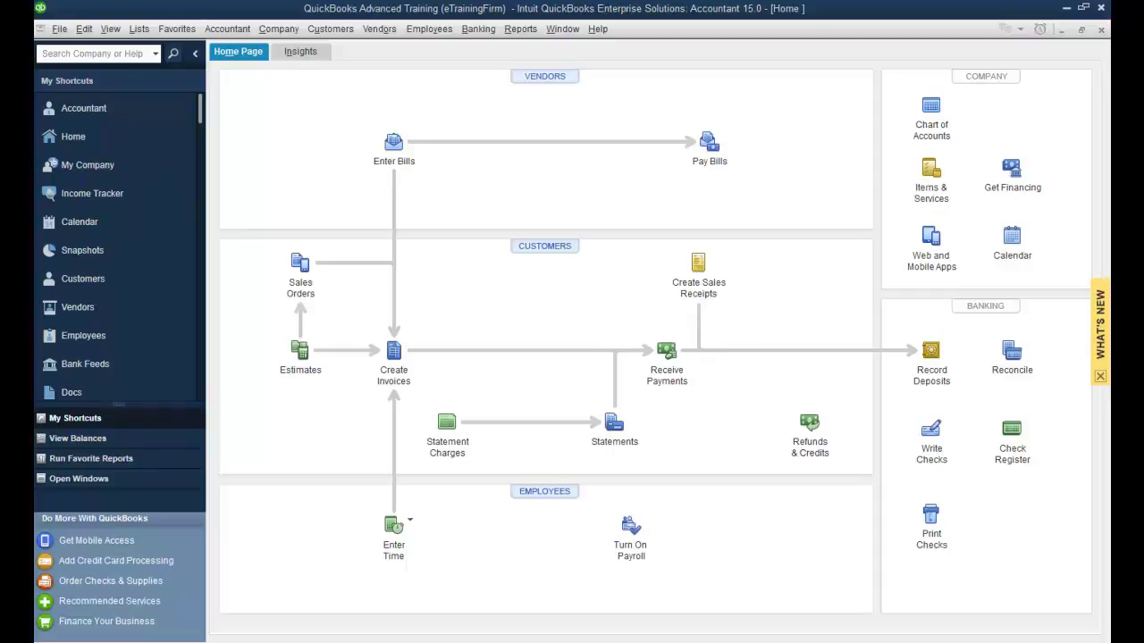
# Add etraining.jpg from the Logos folder as the company logo on the Insights page
pyautogui.click(315, 54)
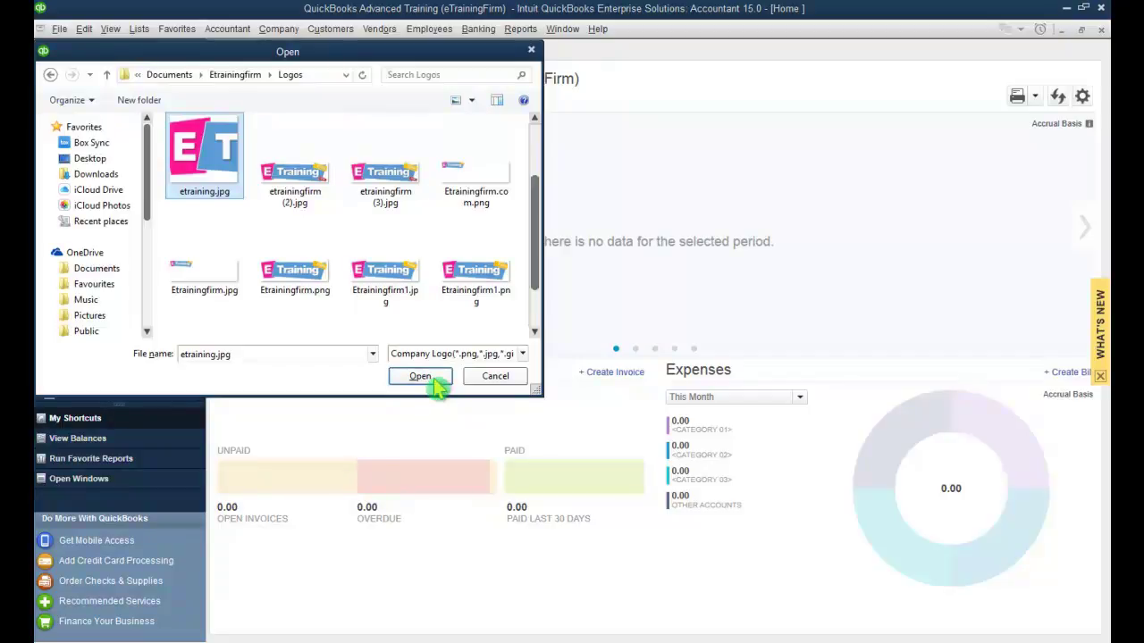
pyautogui.click(433, 379)
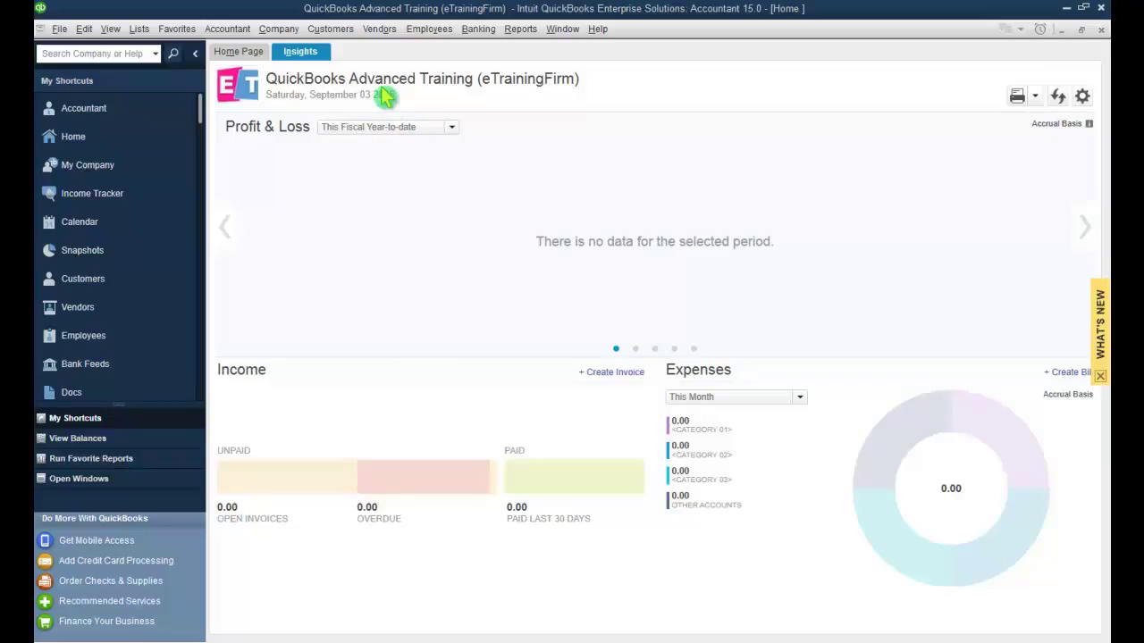
# Try the Top Icon Bar and Hide Icon Bar display options and return to the Left Icon Bar
pyautogui.click(111, 30)
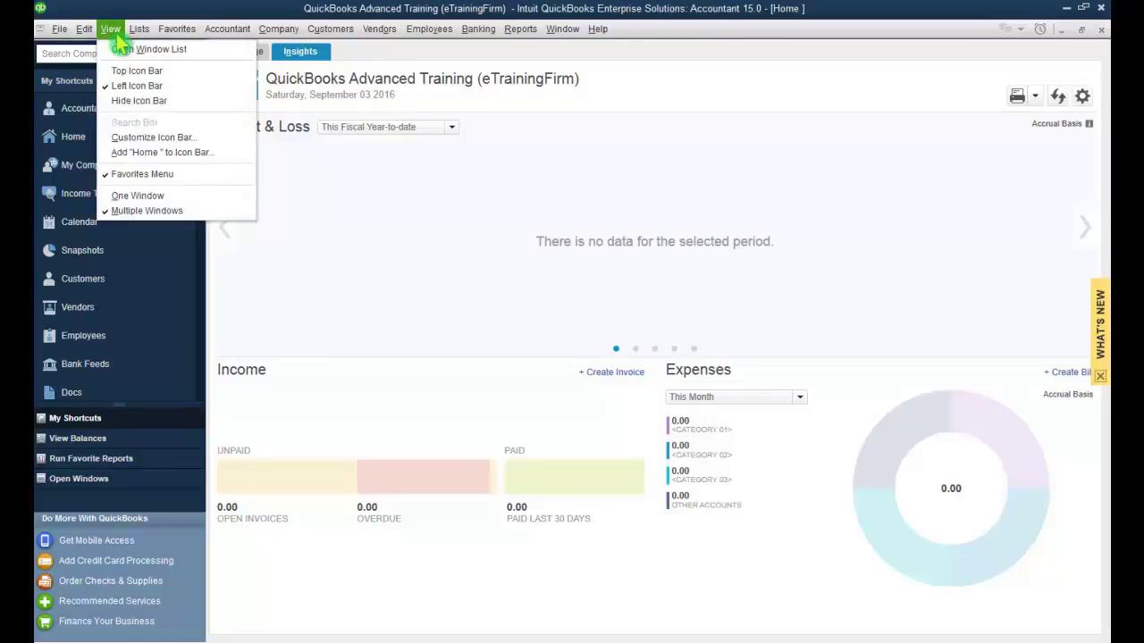
pyautogui.click(116, 89)
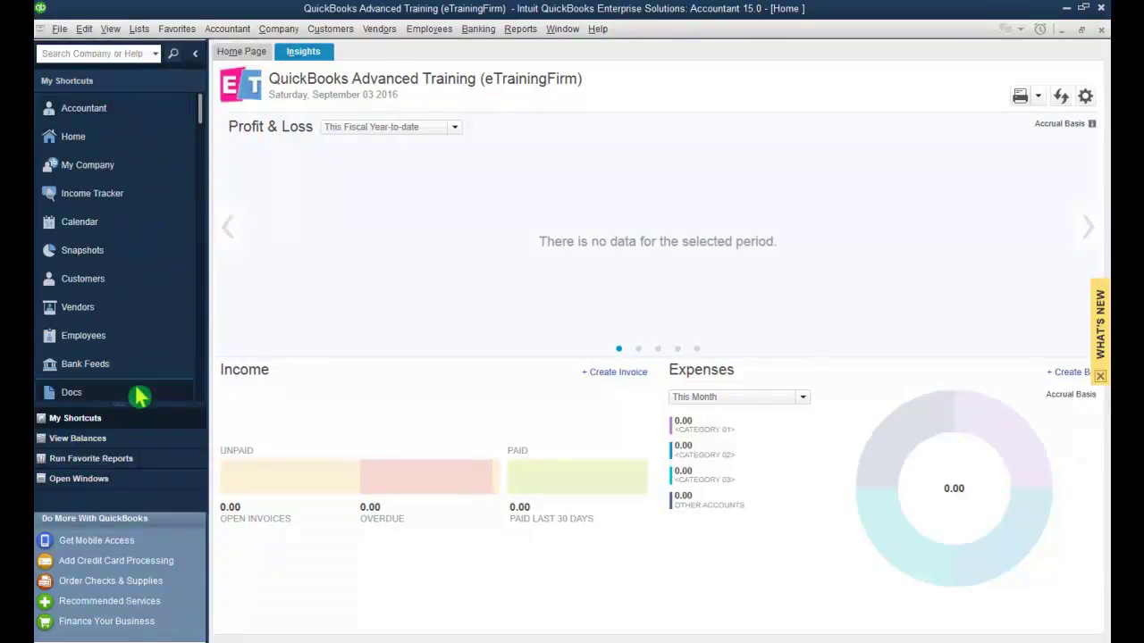
pyautogui.click(110, 29)
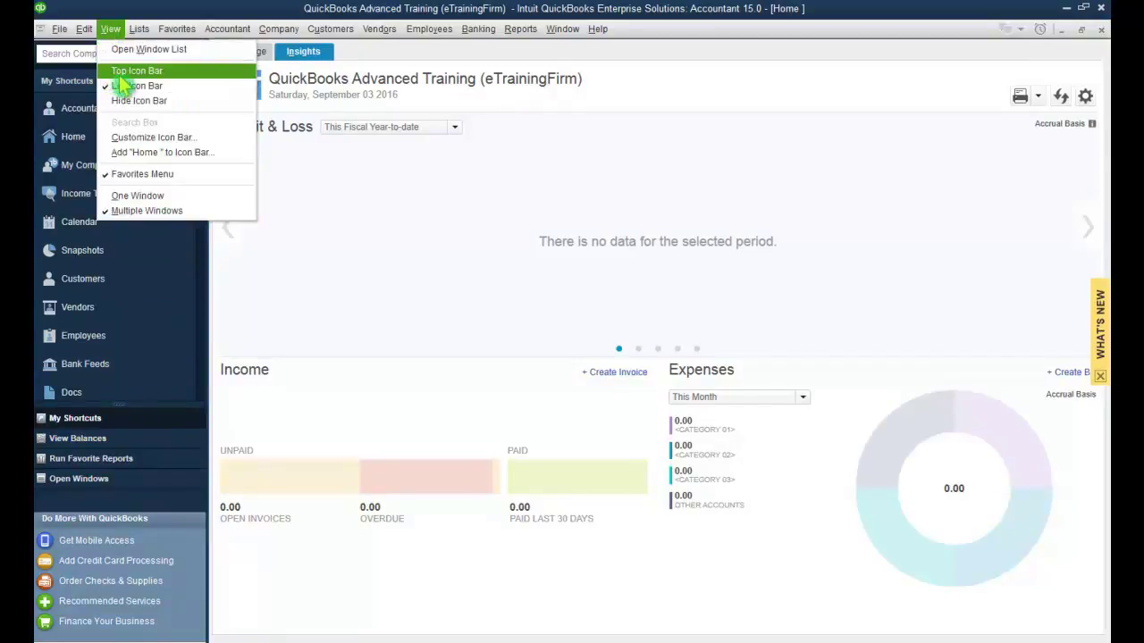
pyautogui.click(116, 85)
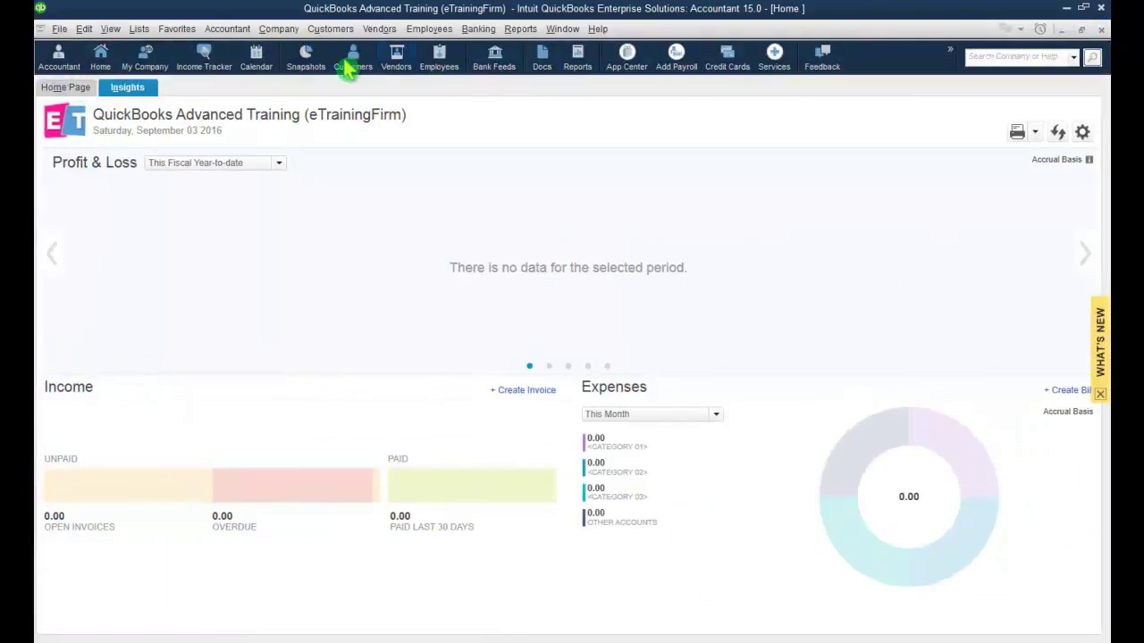
pyautogui.click(110, 28)
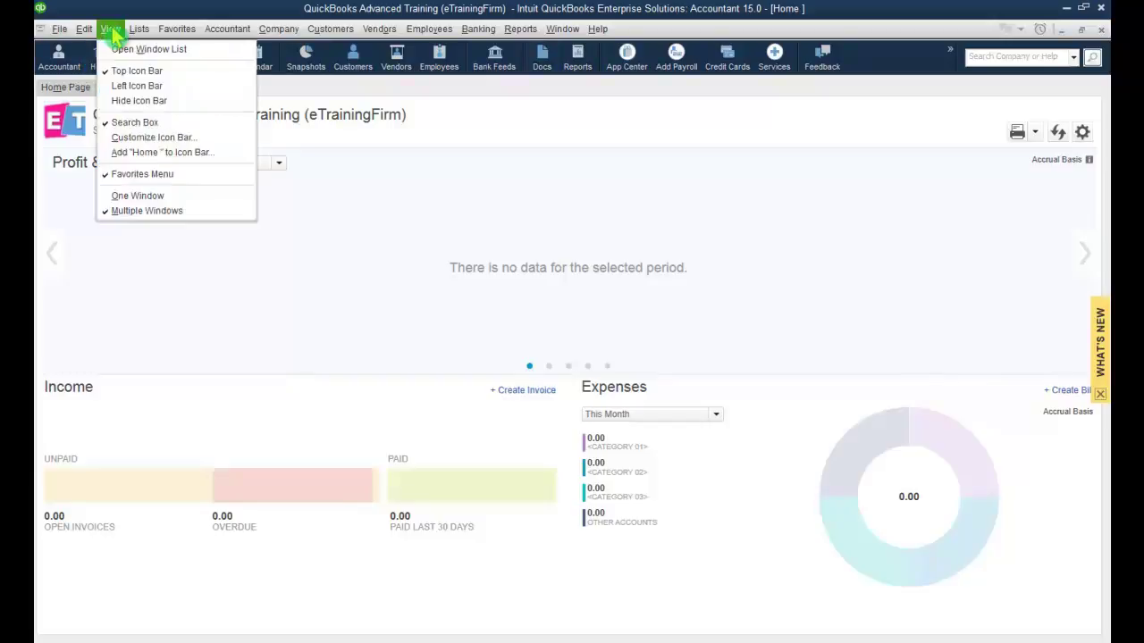
pyautogui.click(143, 101)
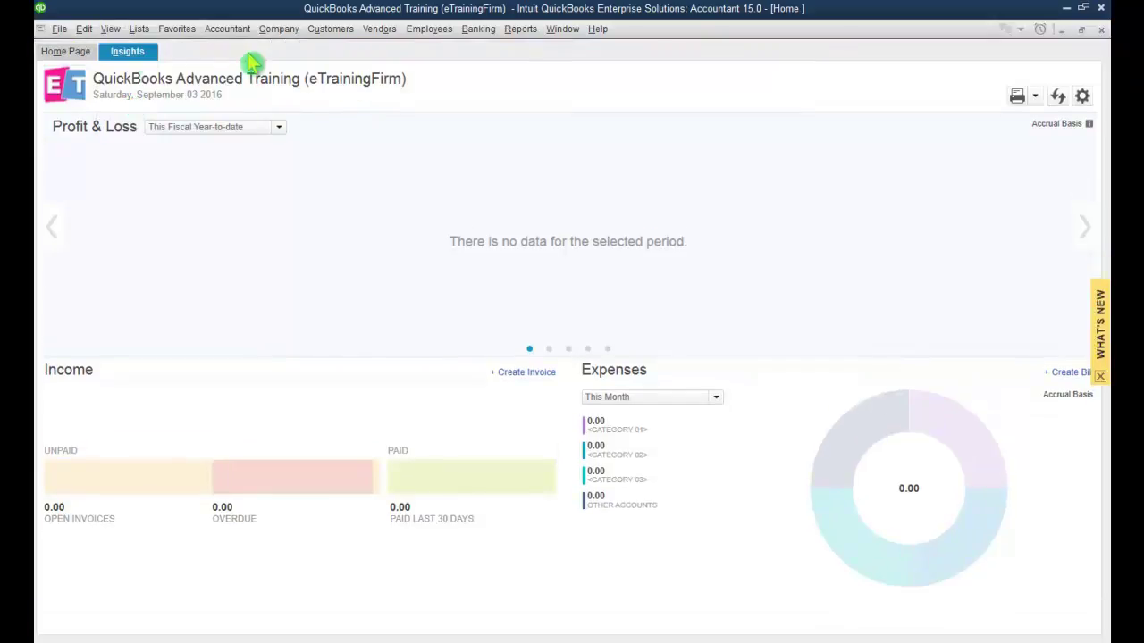
pyautogui.click(109, 30)
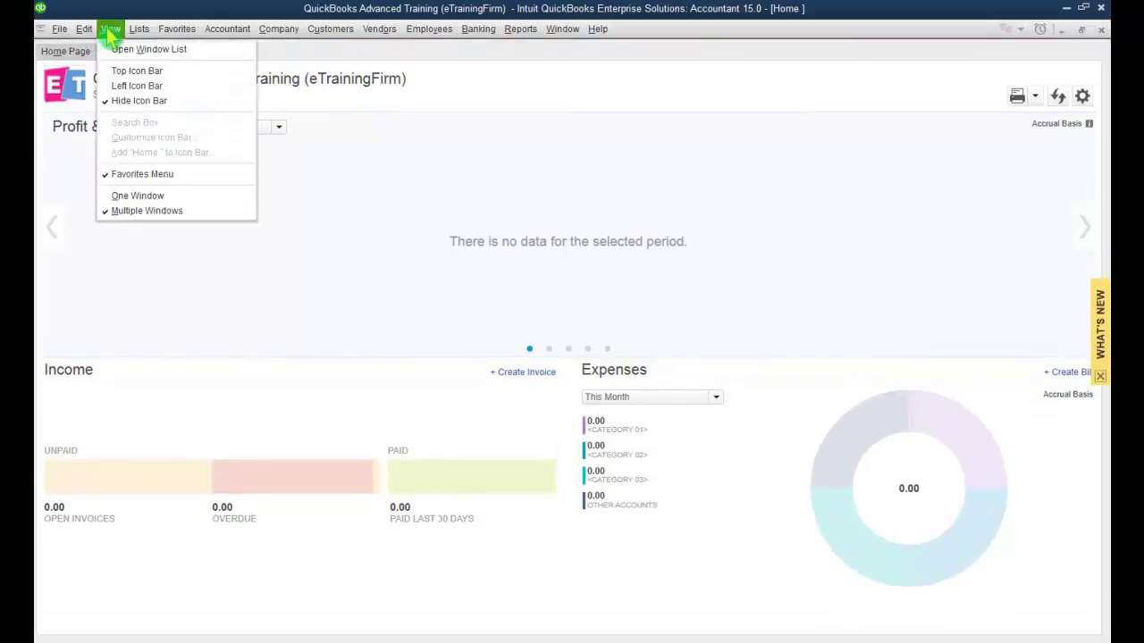
pyautogui.click(128, 88)
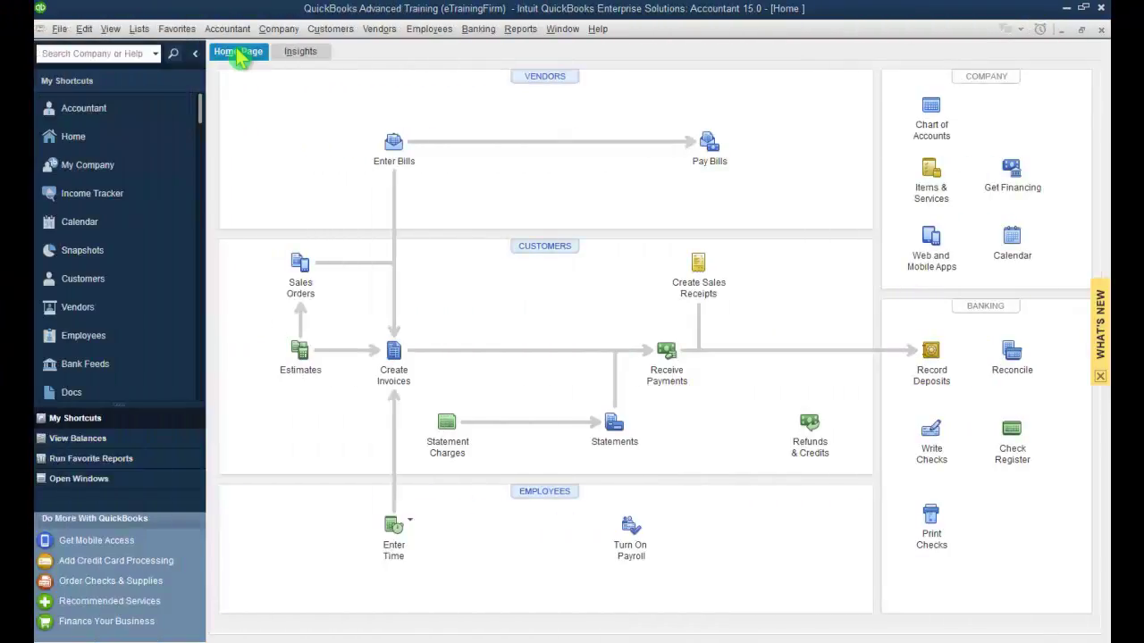
# Open the Customer Center, return to the home page, and go back to the Customer Center
pyautogui.click(124, 277)
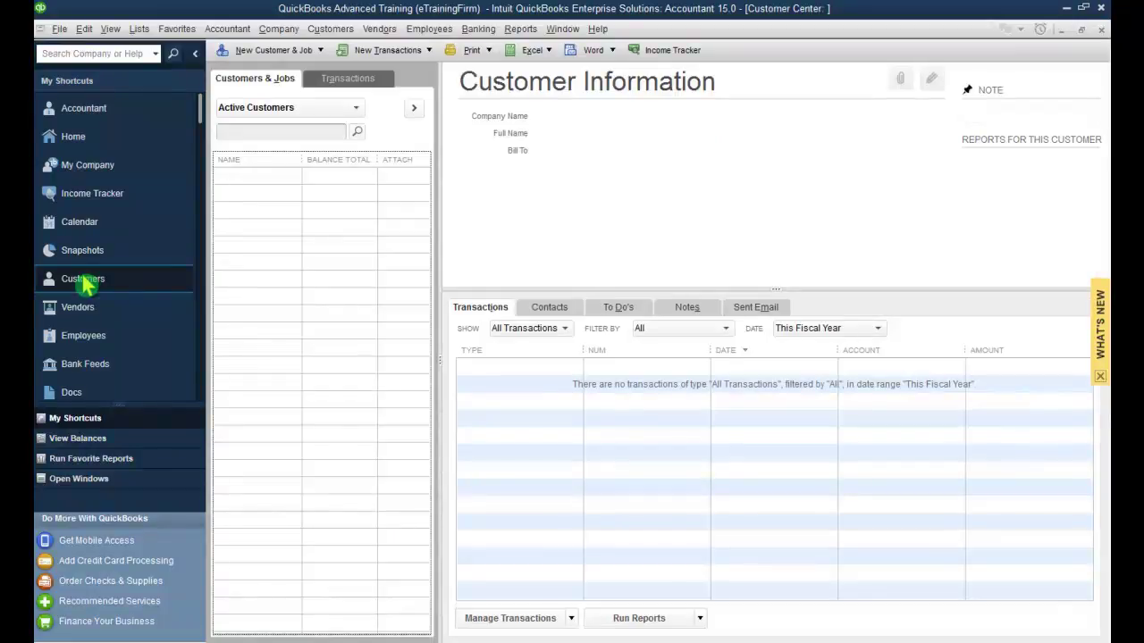
pyautogui.click(82, 140)
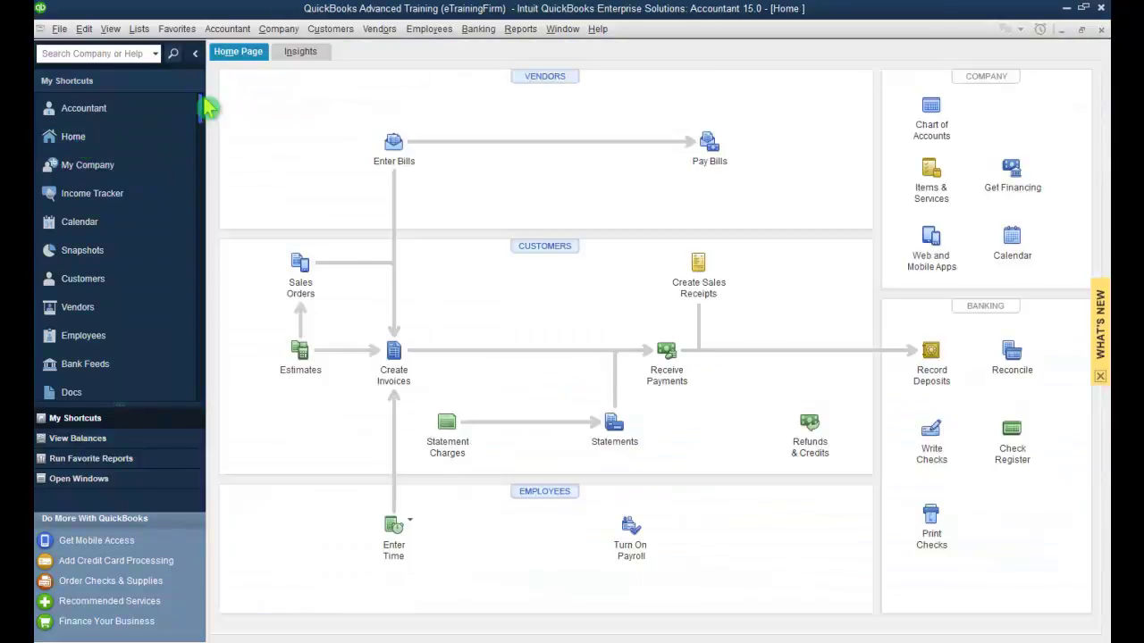
pyautogui.click(329, 39)
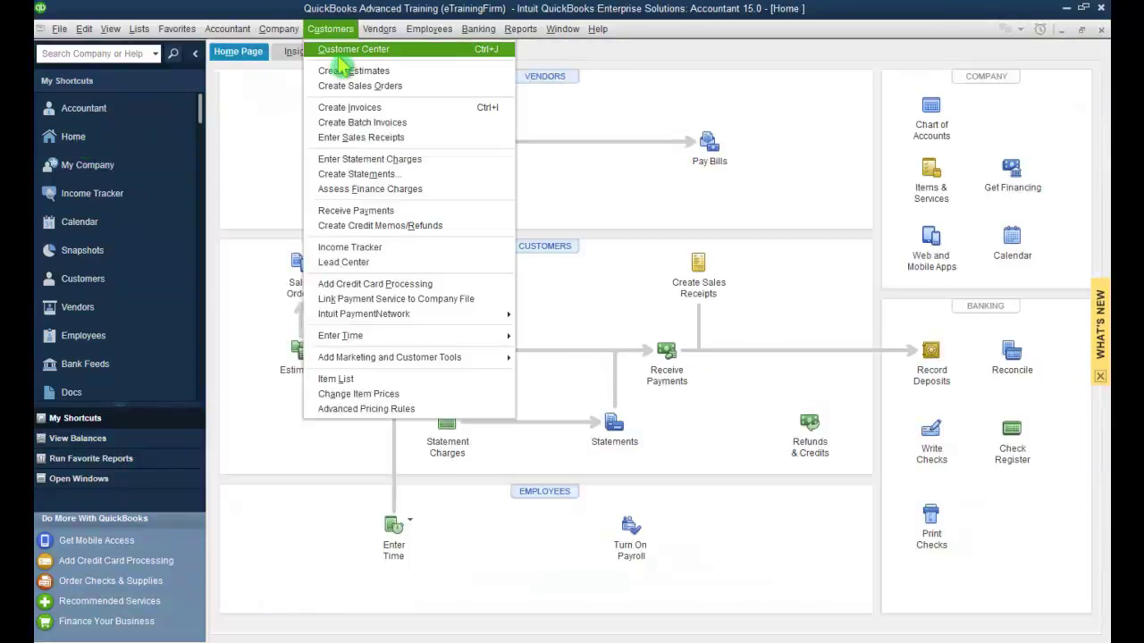
pyautogui.click(489, 52)
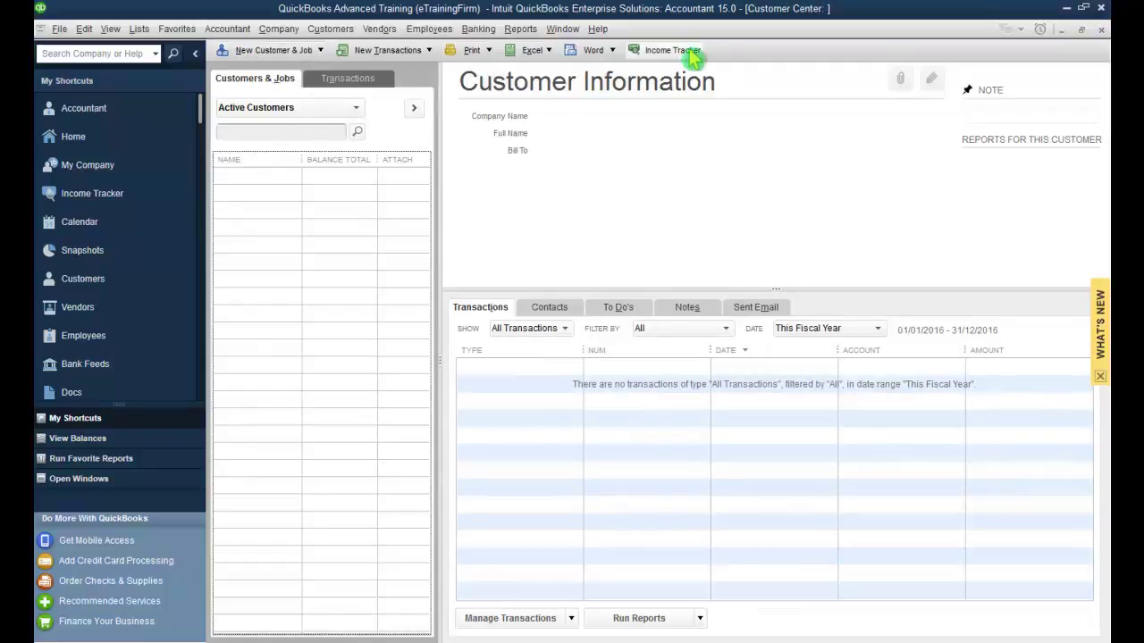
# Examine the customer list filter options and the Contacts, To Do's, Notes, Sent Email and Transactions details in the Customer Center
pyautogui.click(356, 108)
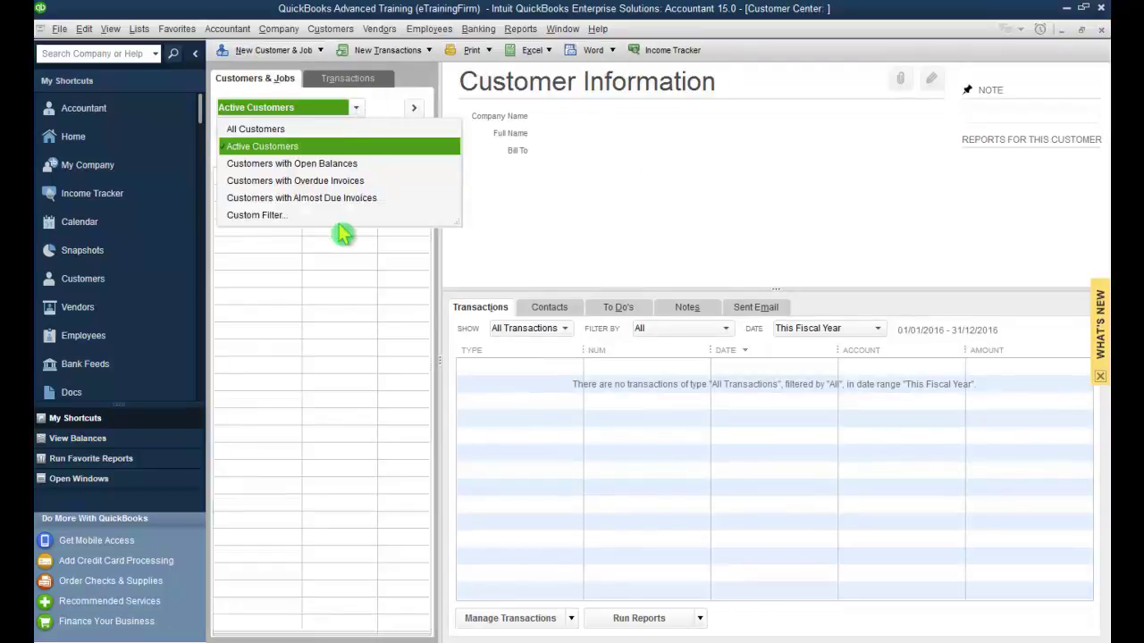
pyautogui.click(494, 268)
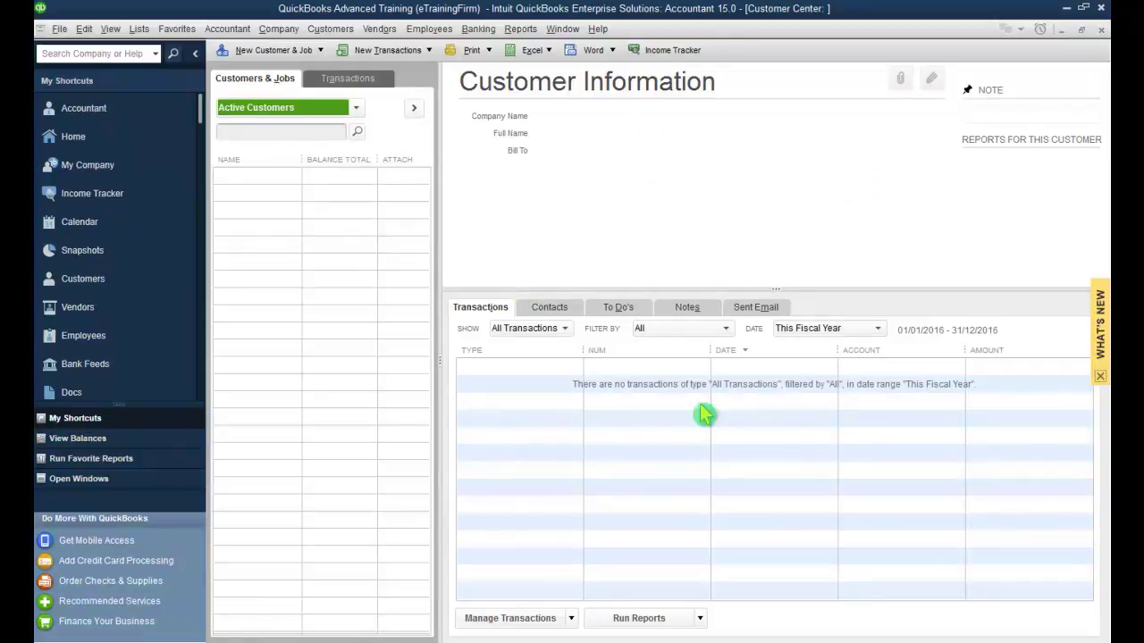
pyautogui.click(566, 315)
pyautogui.click(617, 309)
pyautogui.click(681, 307)
pyautogui.click(738, 309)
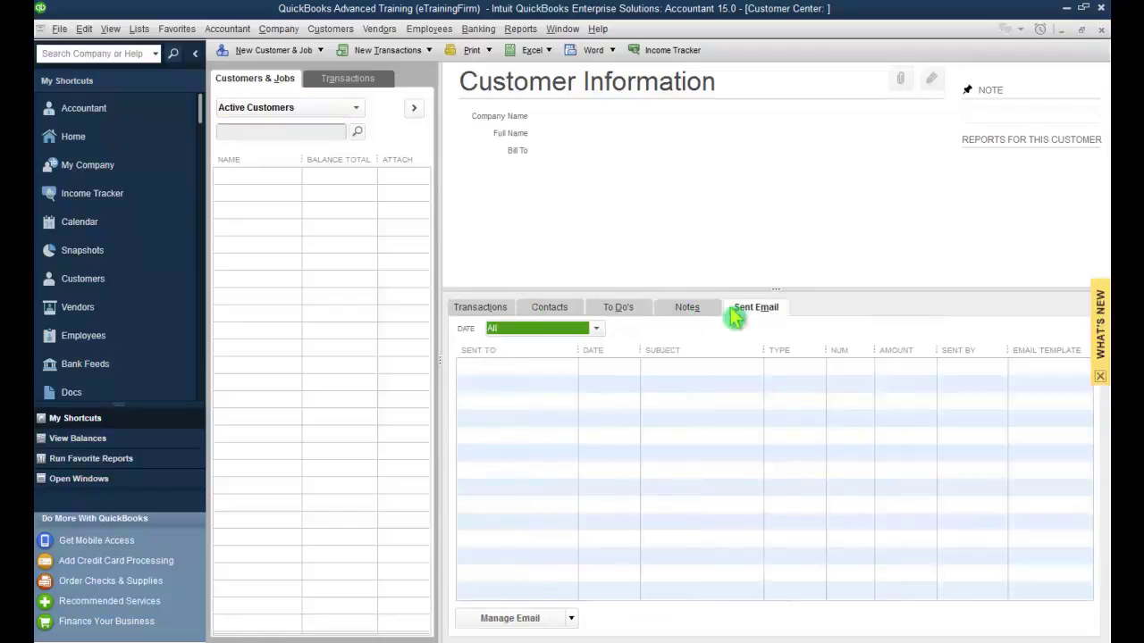
pyautogui.click(482, 307)
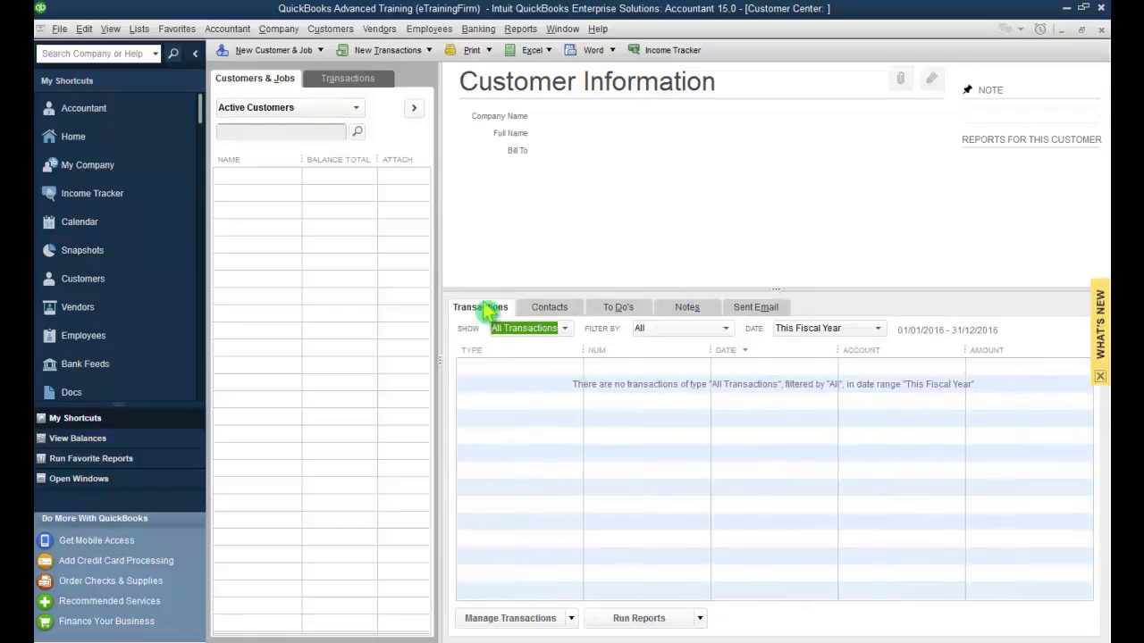
# Examine the Manage Transactions and Run Reports options in the Customer Center
pyautogui.click(570, 618)
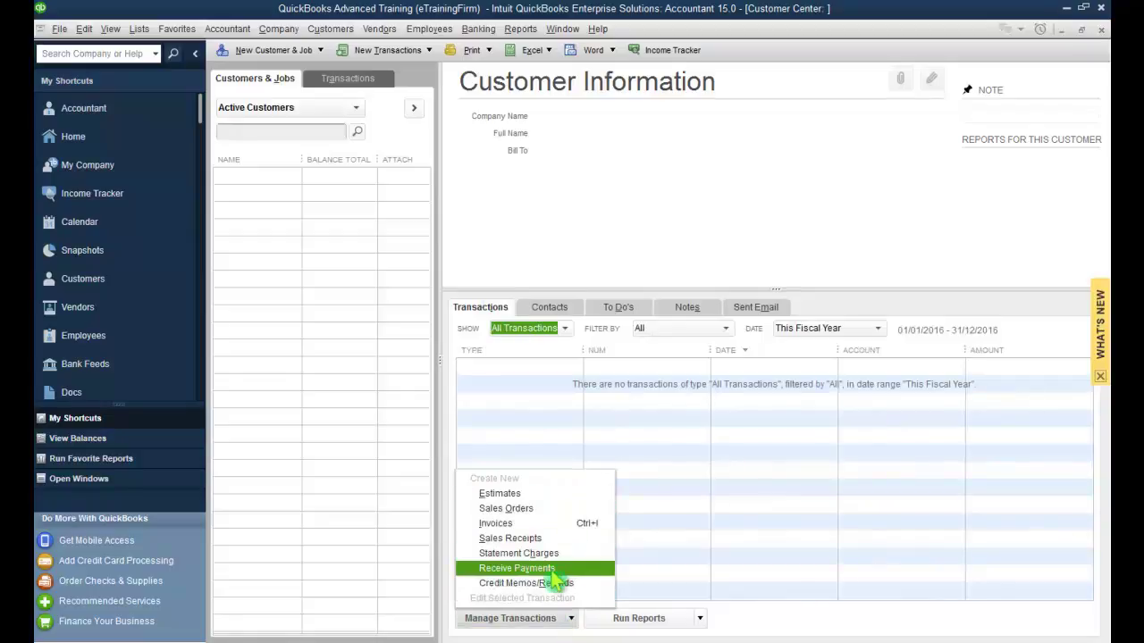
pyautogui.click(574, 622)
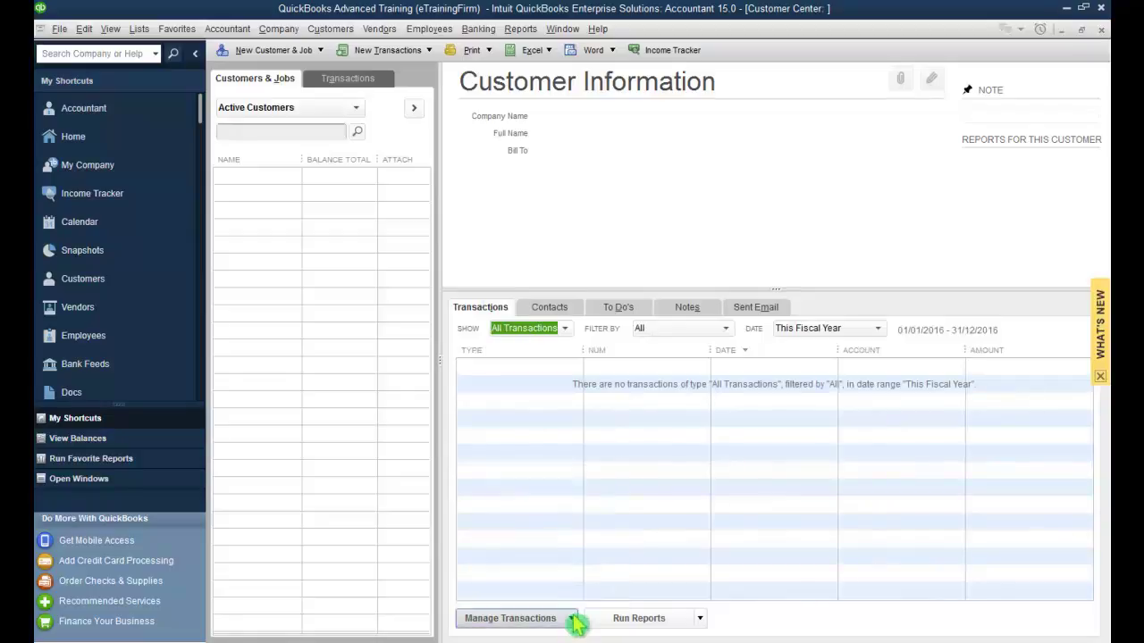
pyautogui.click(700, 620)
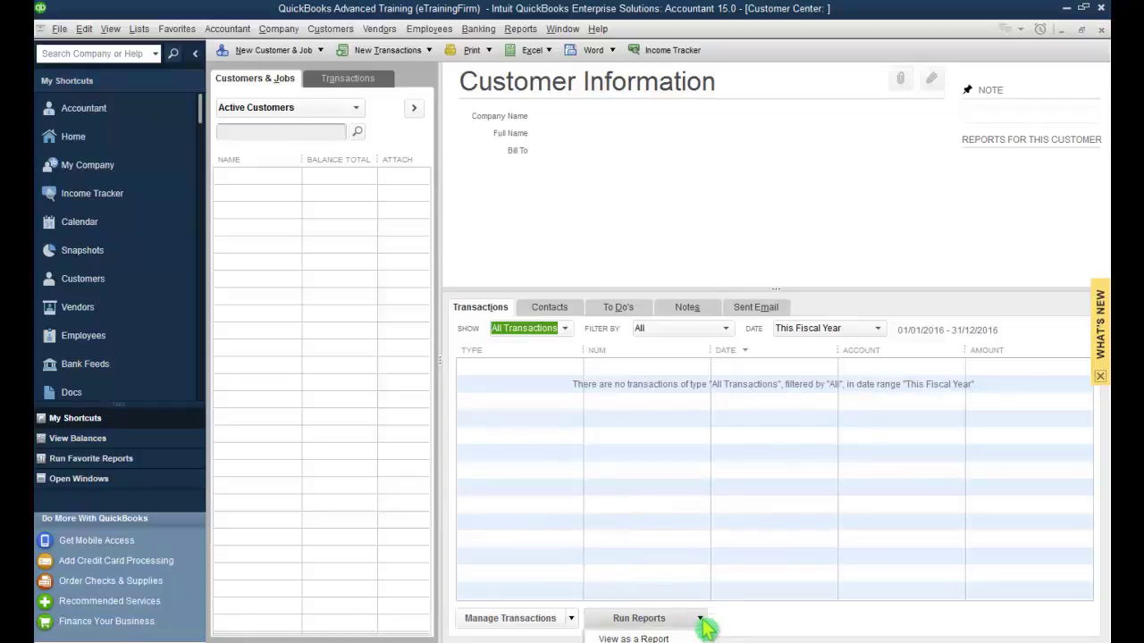
pyautogui.click(702, 620)
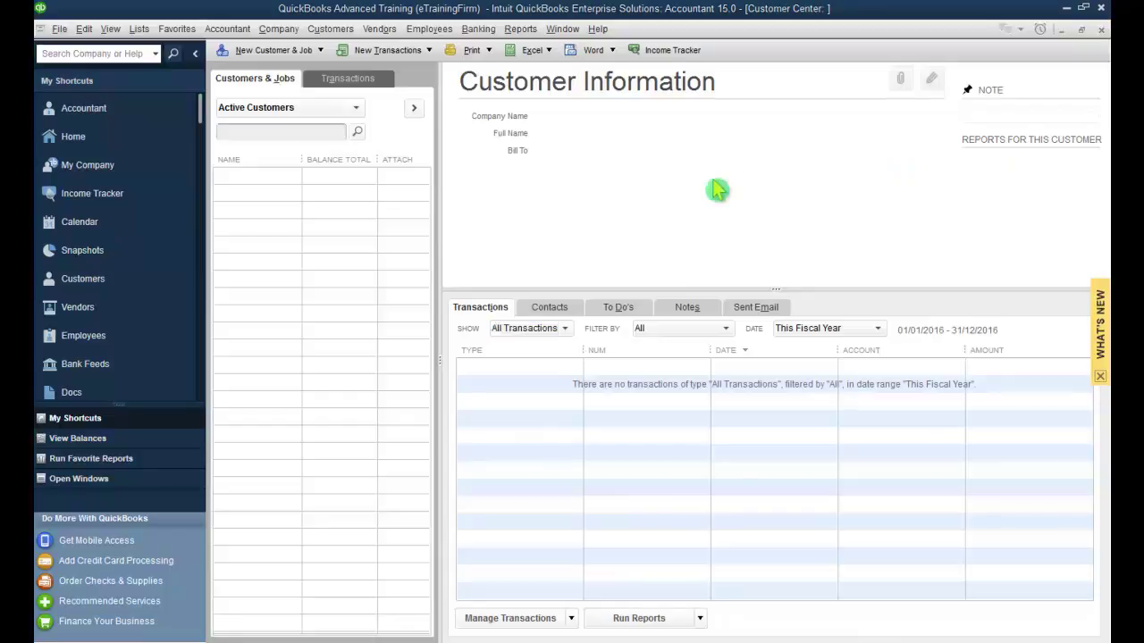
# Examine each customer transaction type from Estimates to Refunds, and compare the Customers & Jobs and Transactions views, ending on Estimates
pyautogui.click(380, 79)
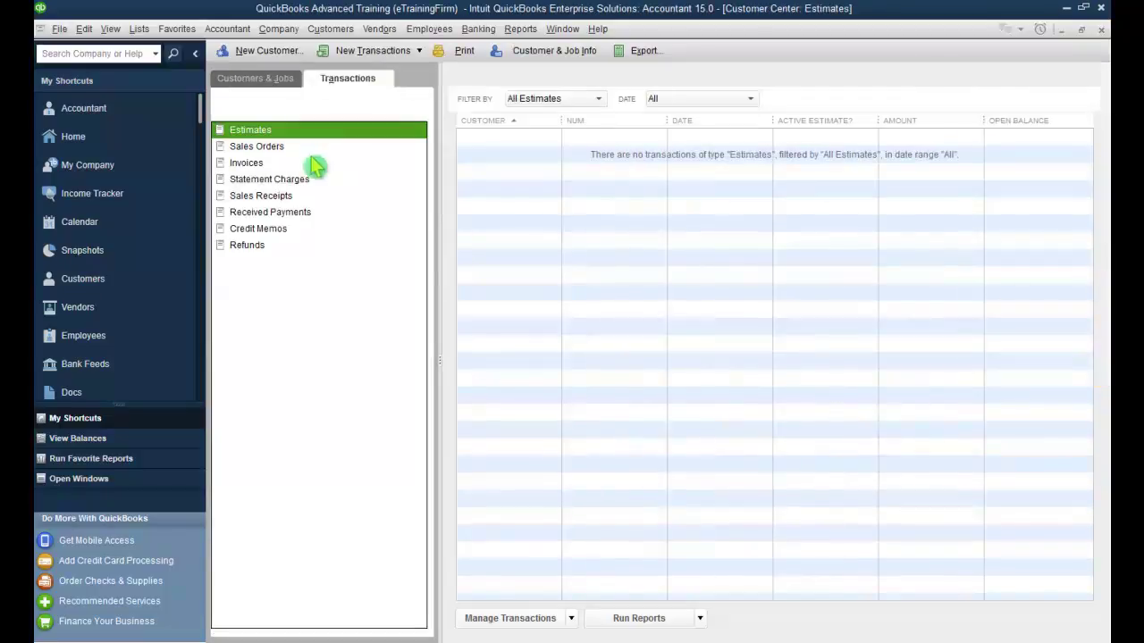
pyautogui.click(263, 149)
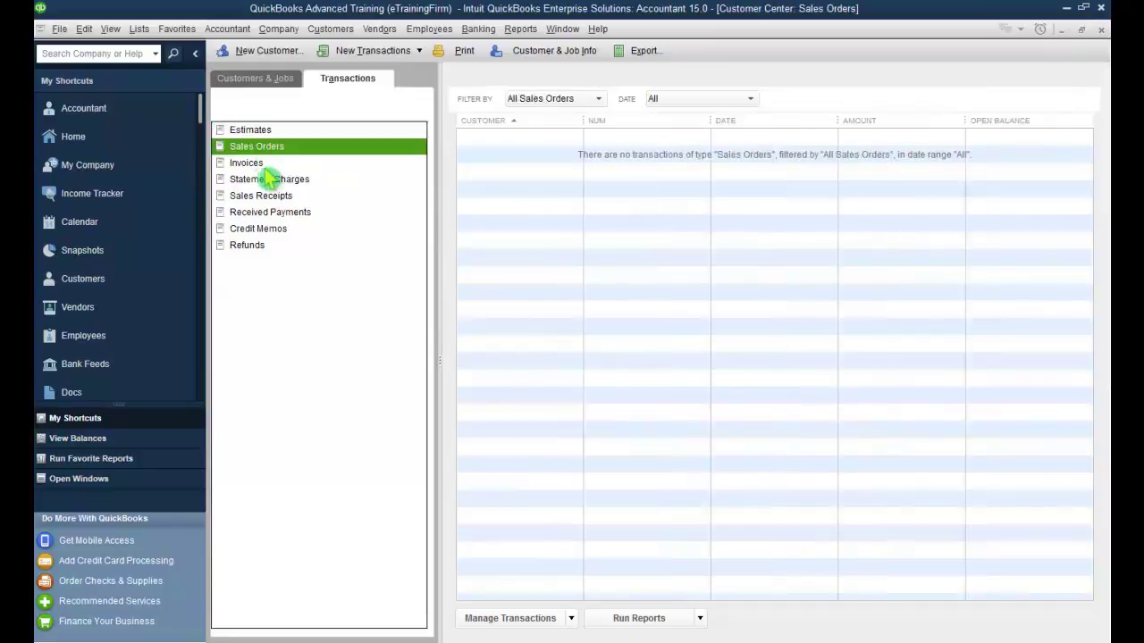
pyautogui.click(265, 165)
pyautogui.click(269, 180)
pyautogui.click(270, 210)
pyautogui.click(268, 200)
pyautogui.click(265, 229)
pyautogui.click(264, 245)
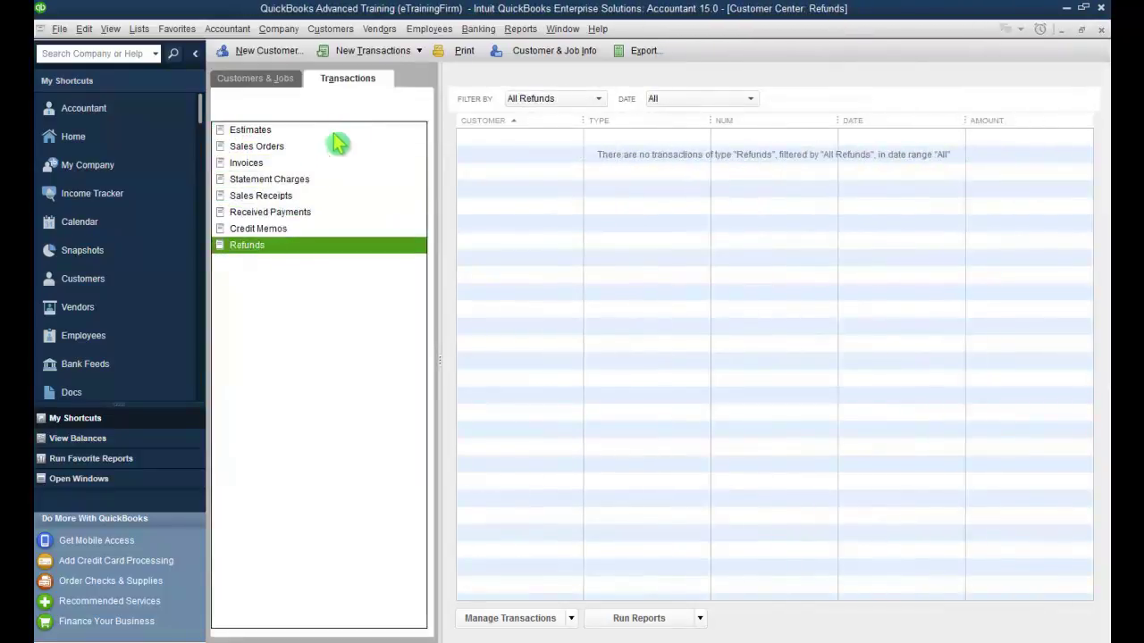
pyautogui.click(259, 132)
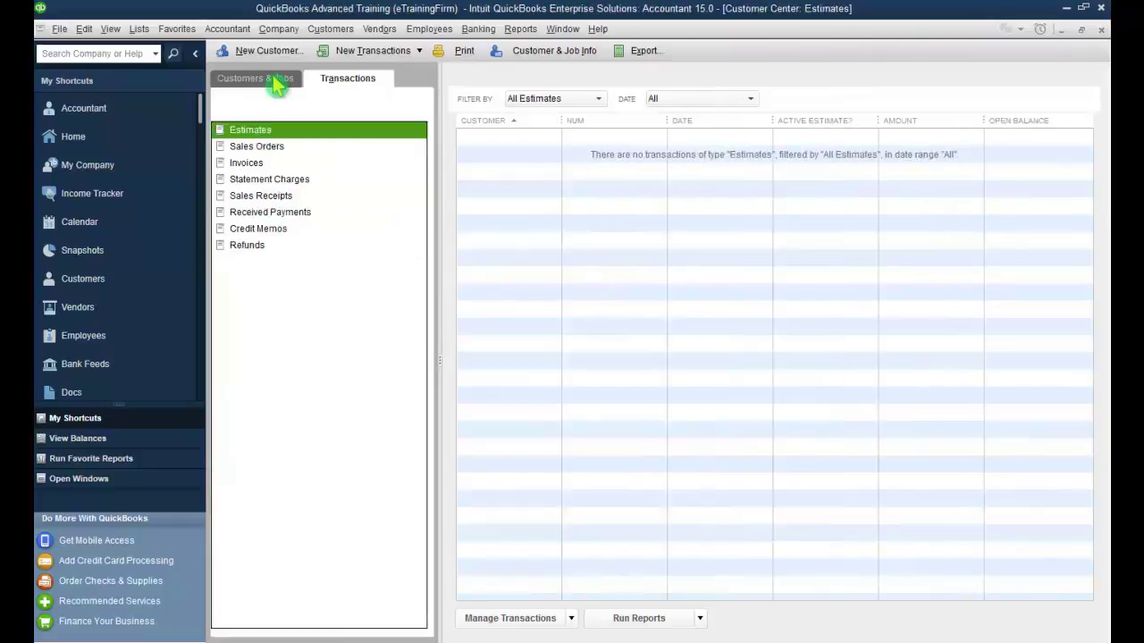
pyautogui.click(277, 80)
pyautogui.click(350, 83)
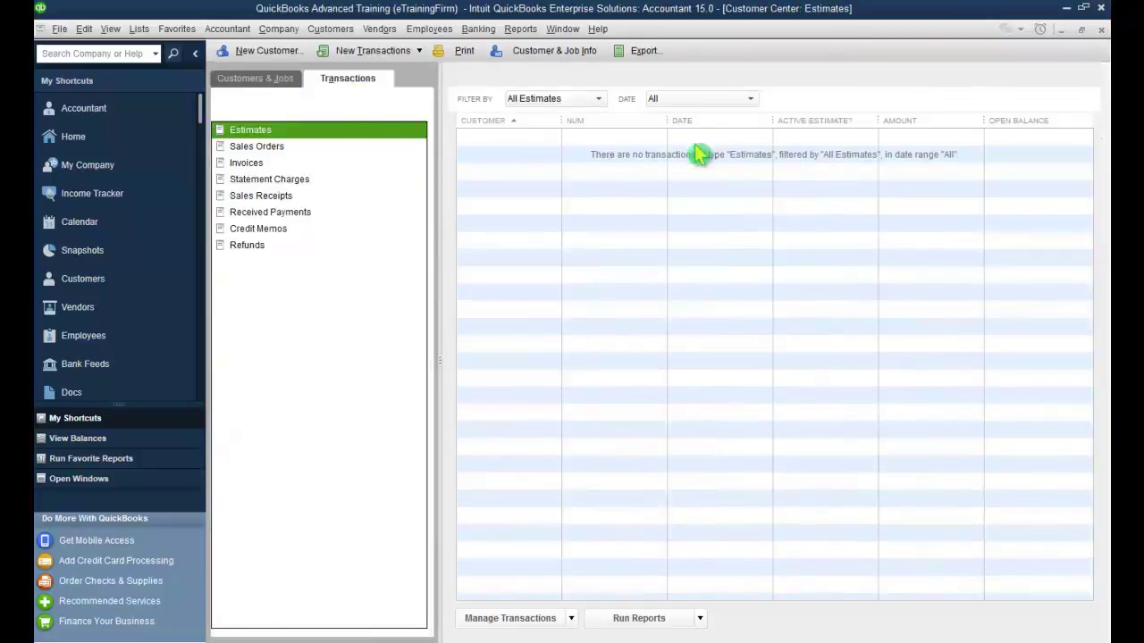
pyautogui.click(608, 205)
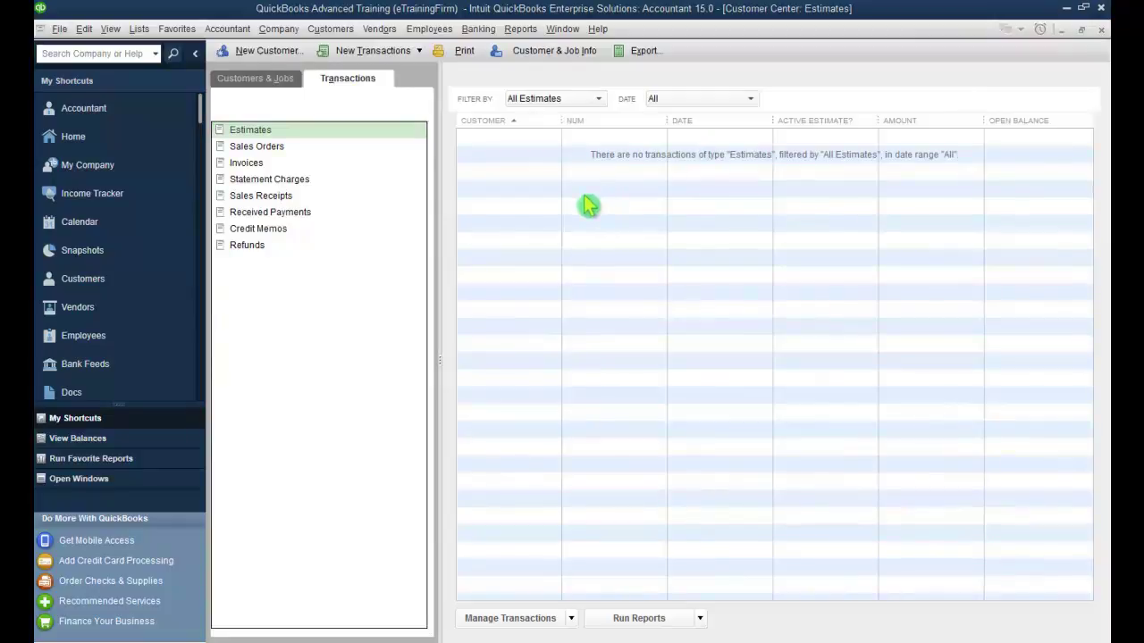
# Review the available vendor commands and open the Vendor Center
pyautogui.click(381, 32)
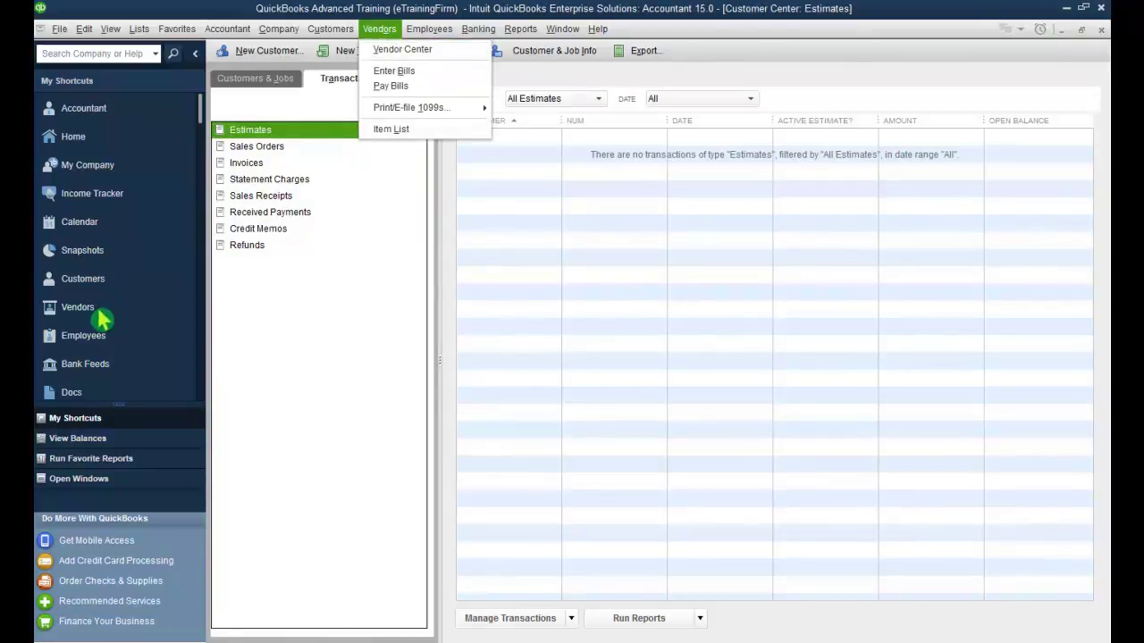
pyautogui.click(382, 33)
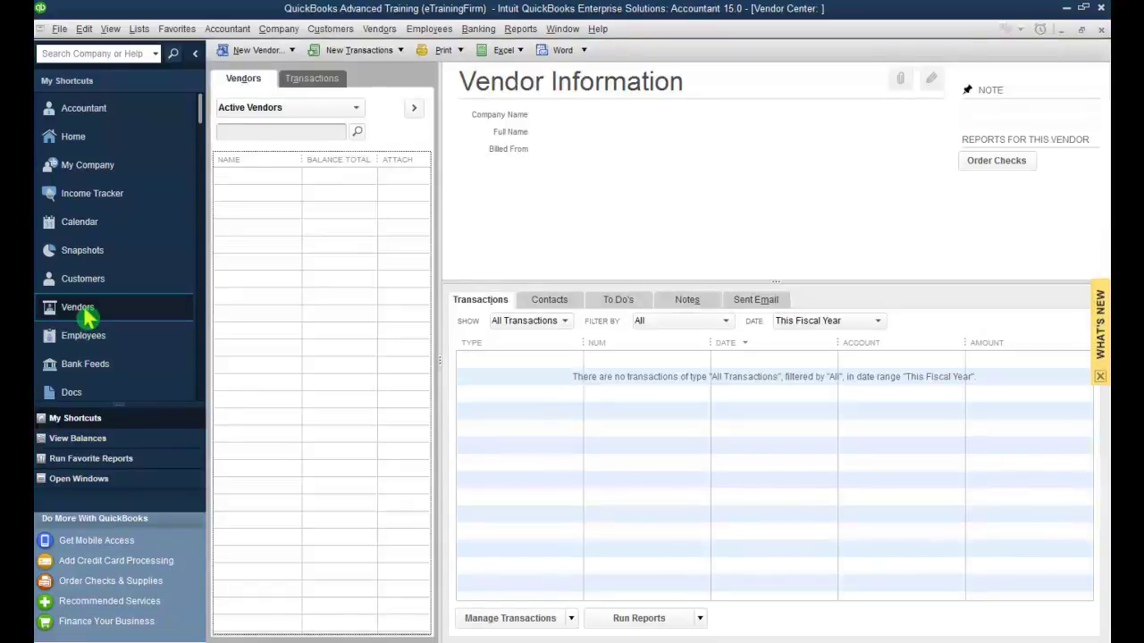
# Examine the vendor list filter options and the Contacts, To Do's, Notes, Sent Email and Transactions details in the Vendor Center
pyautogui.click(356, 109)
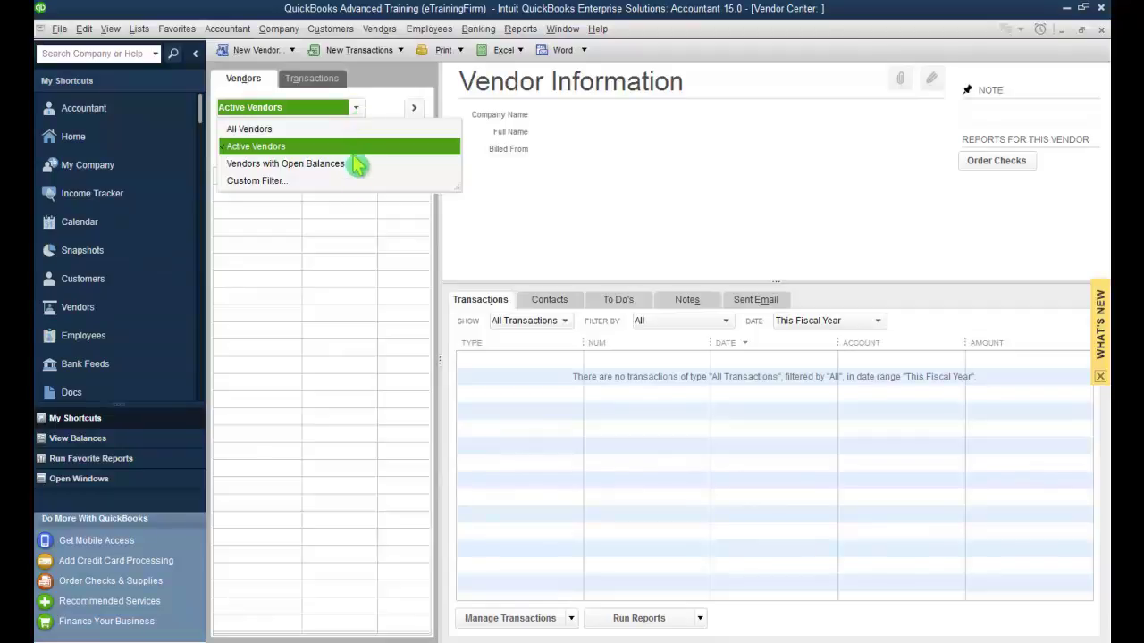
pyautogui.click(358, 112)
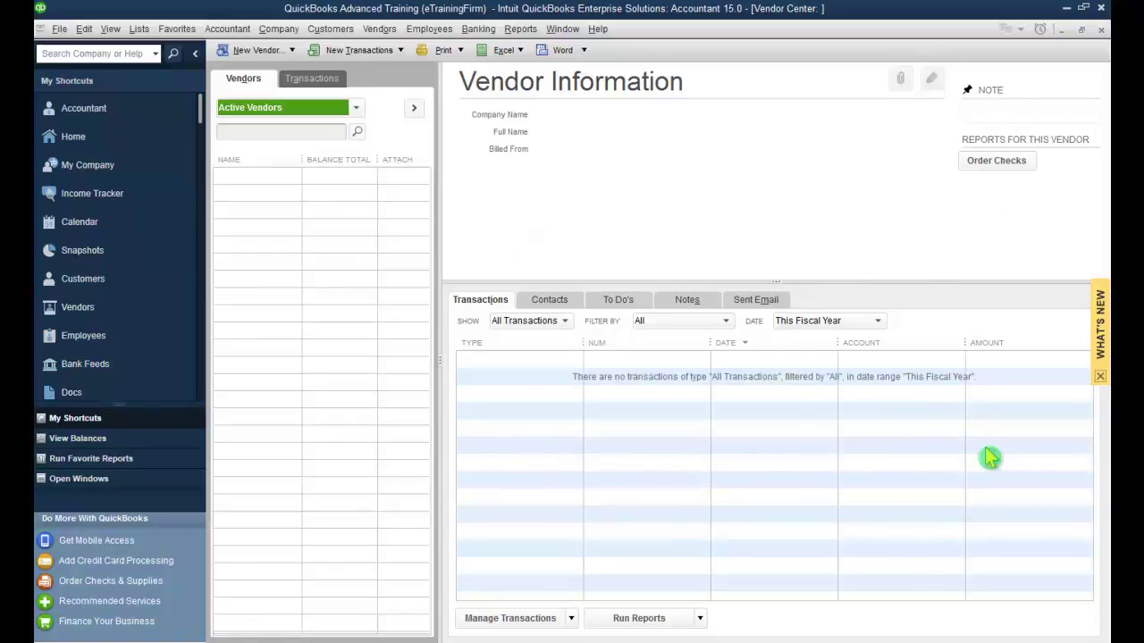
pyautogui.click(544, 304)
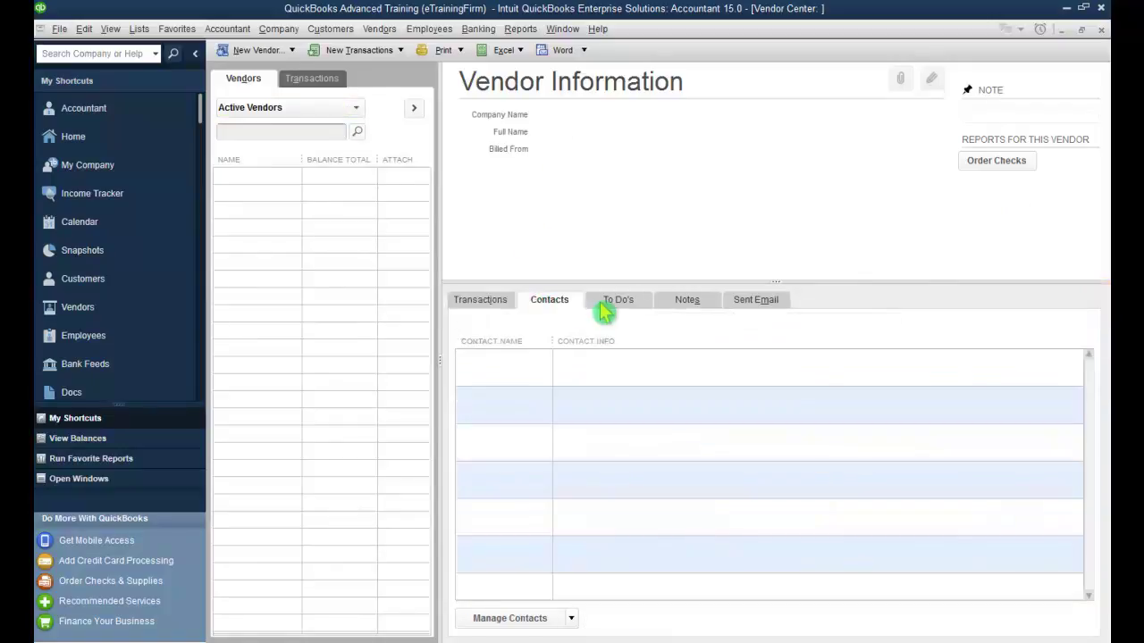
pyautogui.click(605, 308)
pyautogui.click(691, 302)
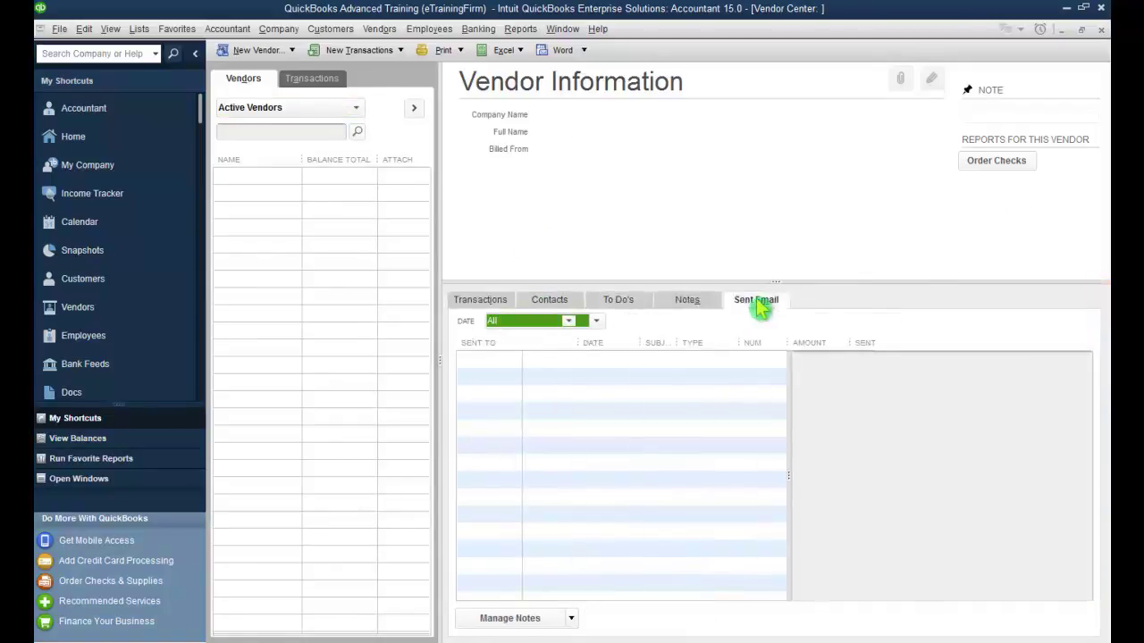
pyautogui.click(758, 304)
pyautogui.click(501, 304)
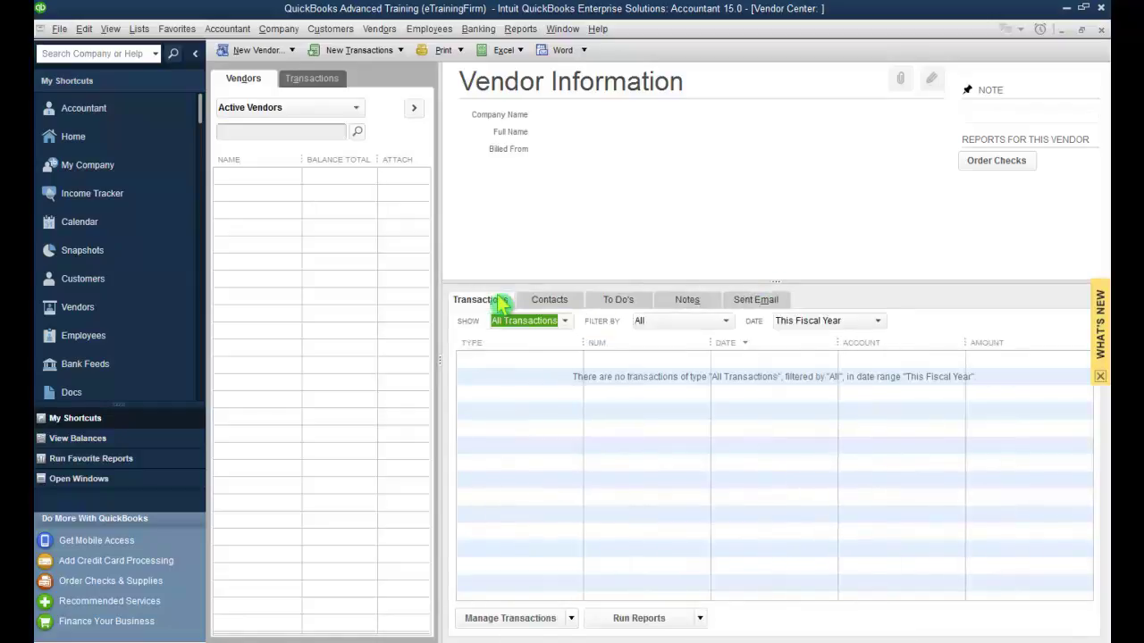
# Examine the Manage Transactions and Run Reports options in the Vendor Center
pyautogui.click(563, 618)
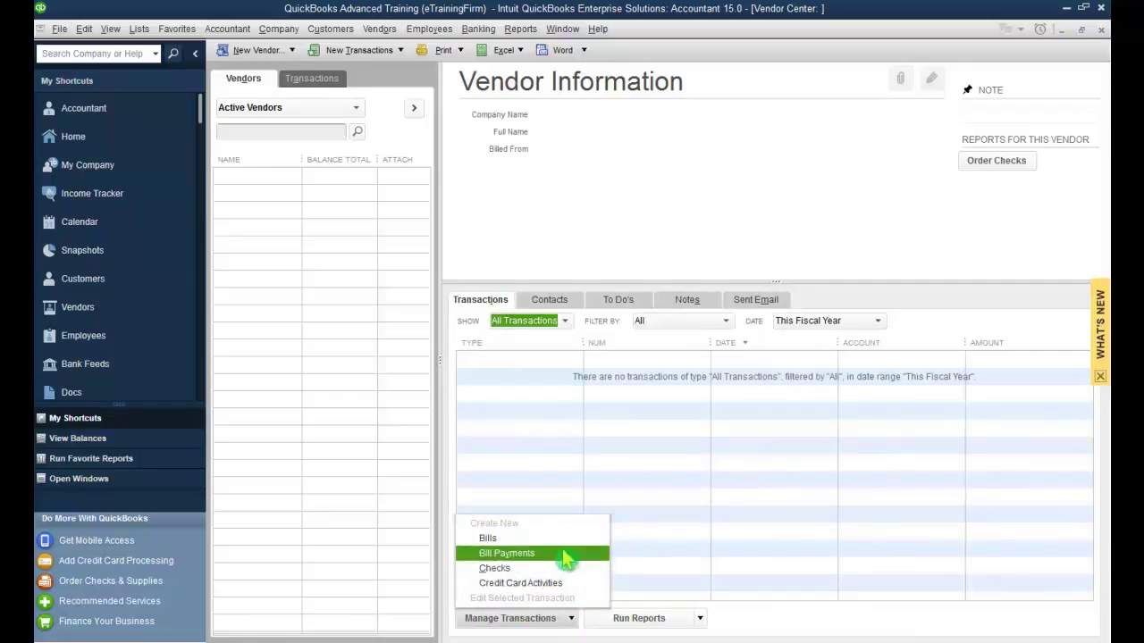
pyautogui.click(701, 625)
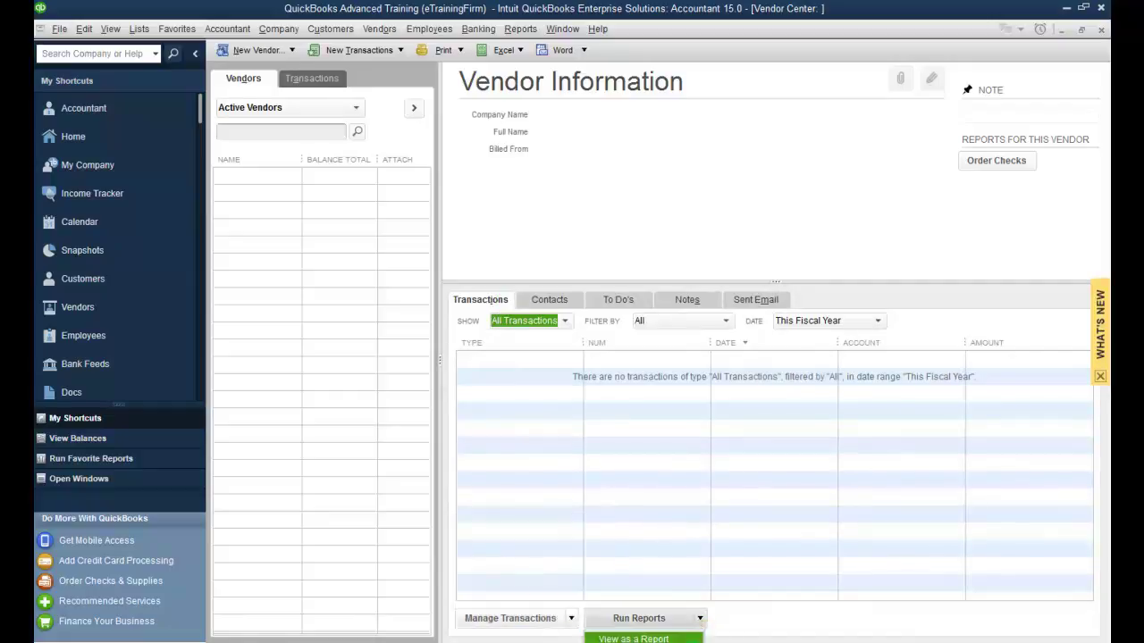
pyautogui.click(701, 625)
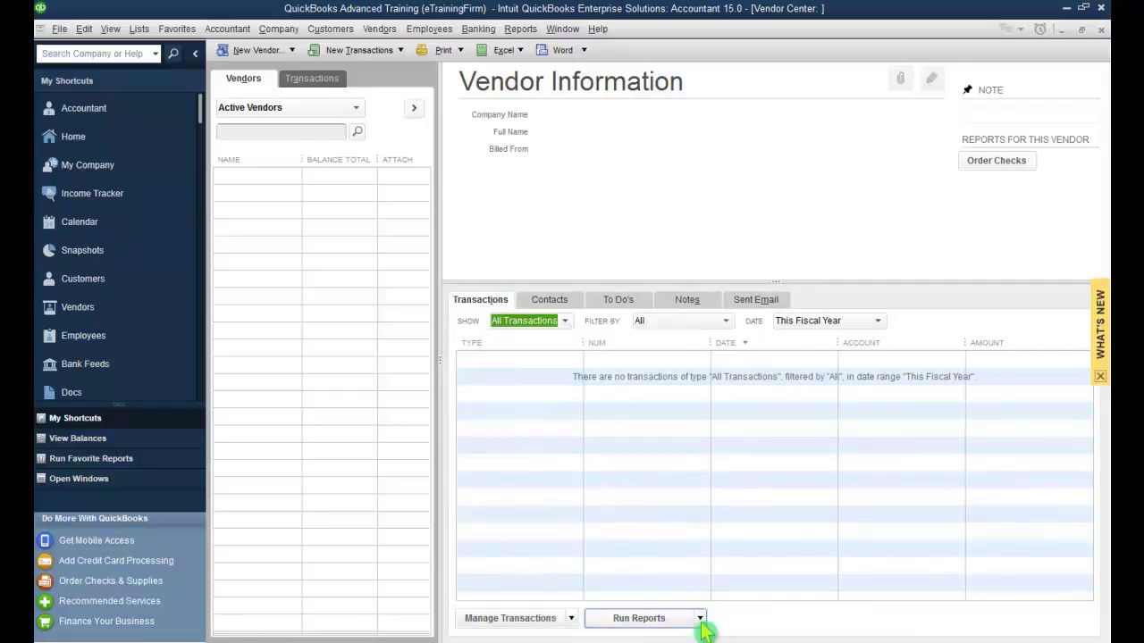
# Examine the vendor transaction types from Bills to Credit Card Activities, and compare the Vendors and Transactions views, ending on Bills
pyautogui.click(313, 78)
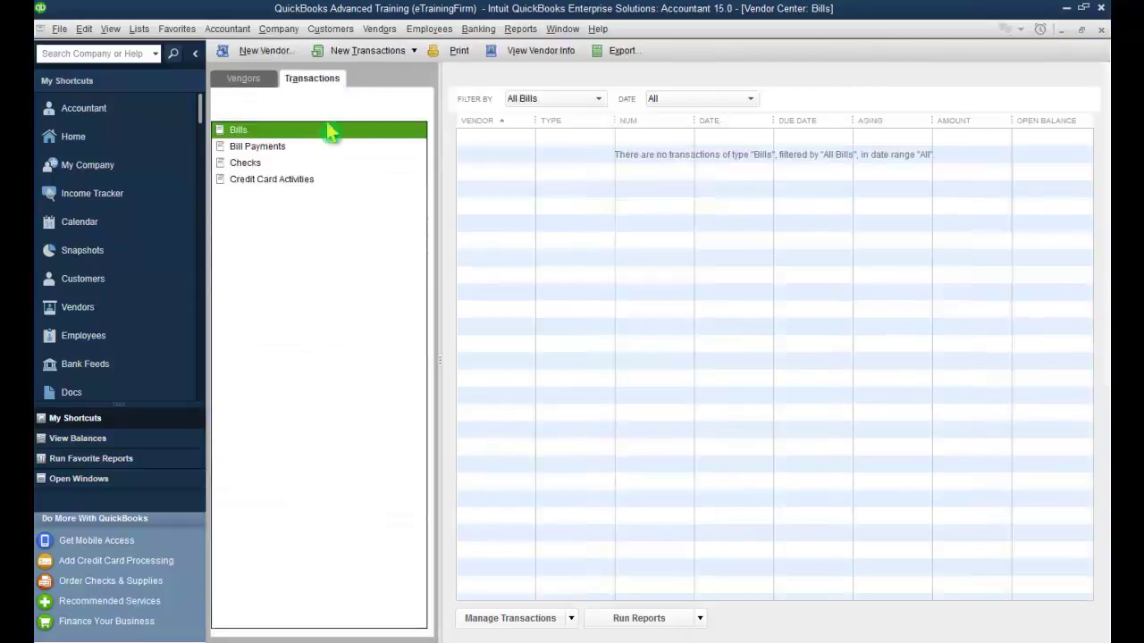
pyautogui.click(289, 146)
pyautogui.click(289, 163)
pyautogui.click(290, 178)
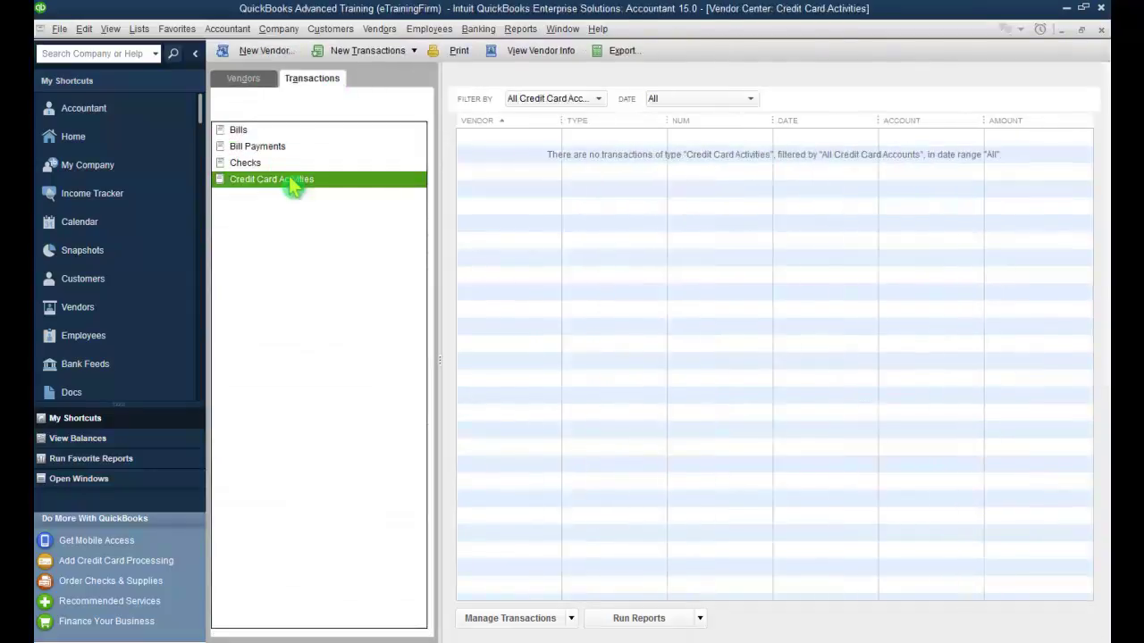
pyautogui.click(277, 130)
pyautogui.click(255, 81)
pyautogui.click(340, 82)
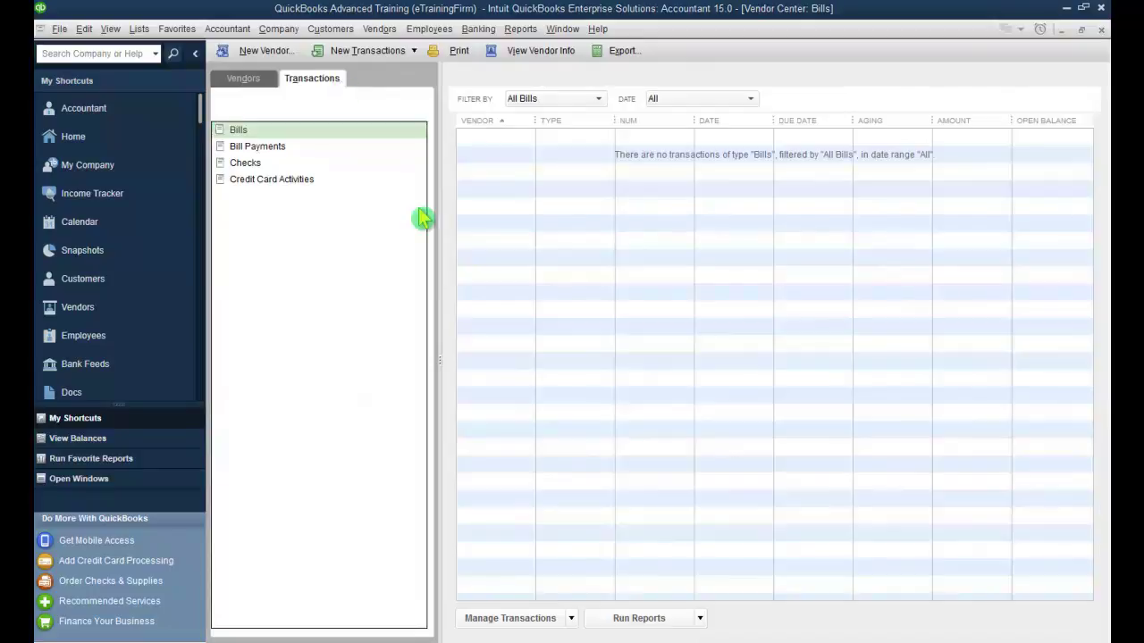
# Review the available employee commands and open the Employee Center
pyautogui.click(415, 38)
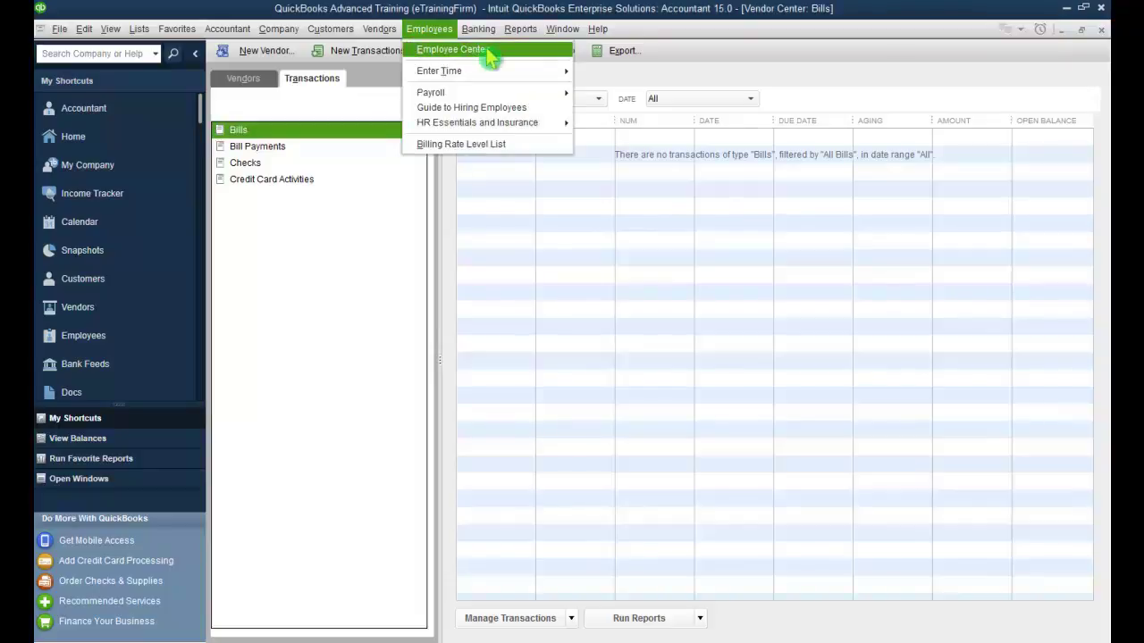
pyautogui.click(438, 32)
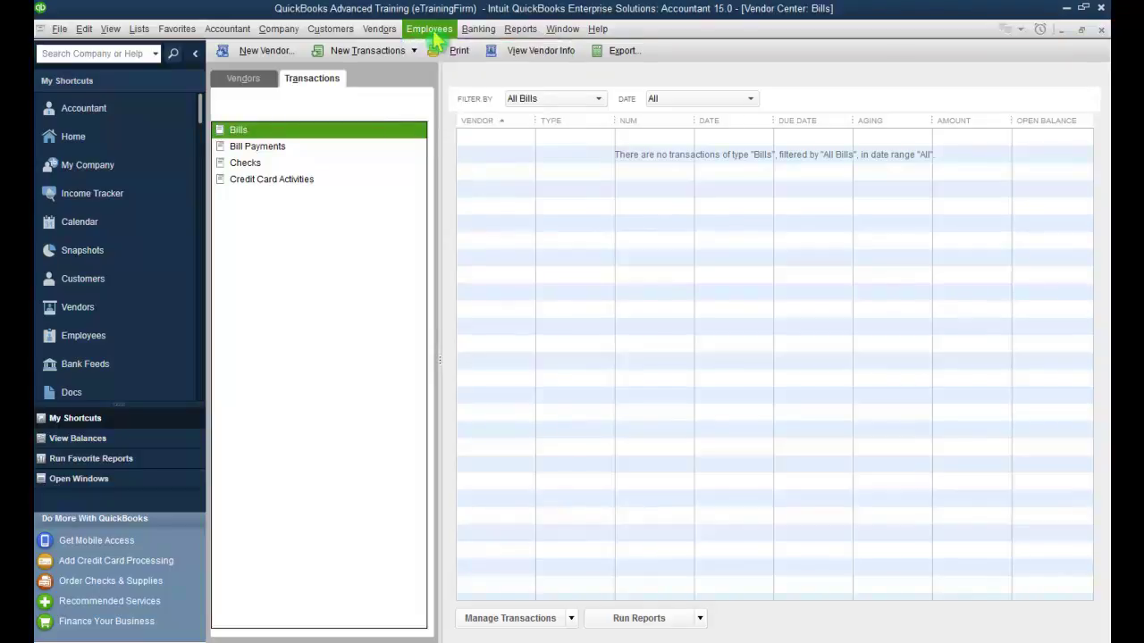
pyautogui.click(94, 343)
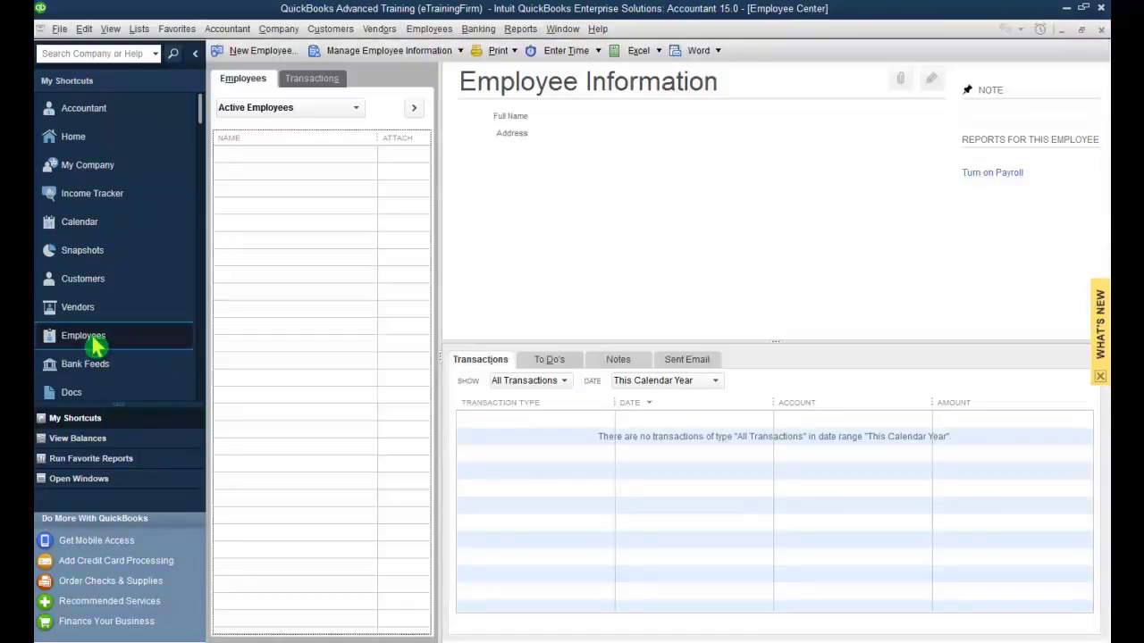
# Examine the employee list filter options and the To Do's, Notes, Sent Email and Transactions details in the Employee Center
pyautogui.click(358, 114)
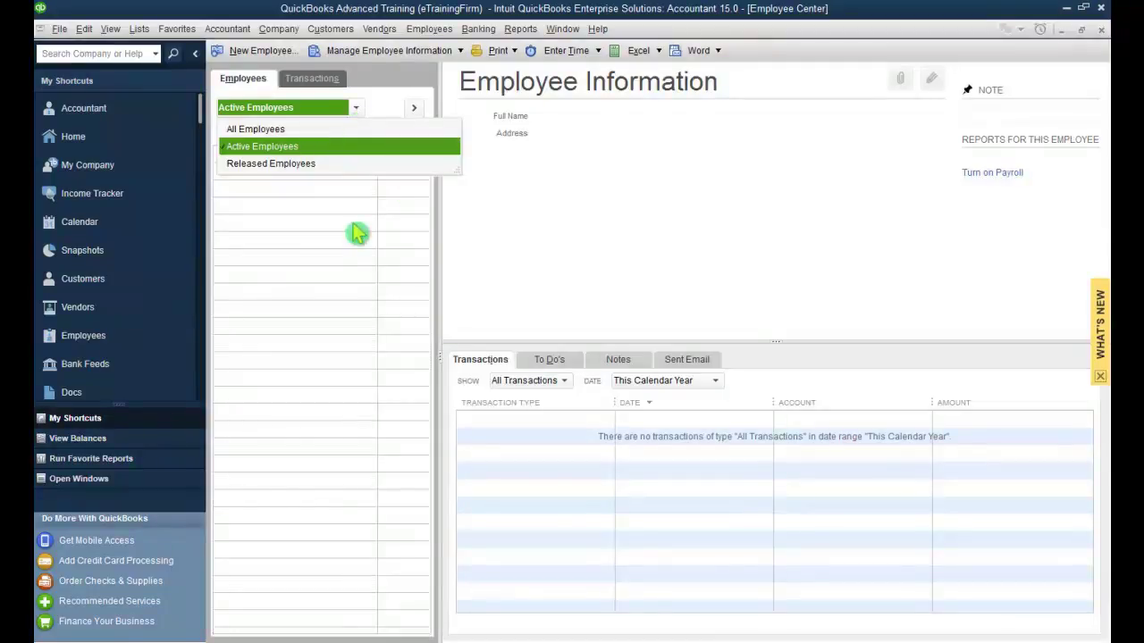
pyautogui.click(329, 144)
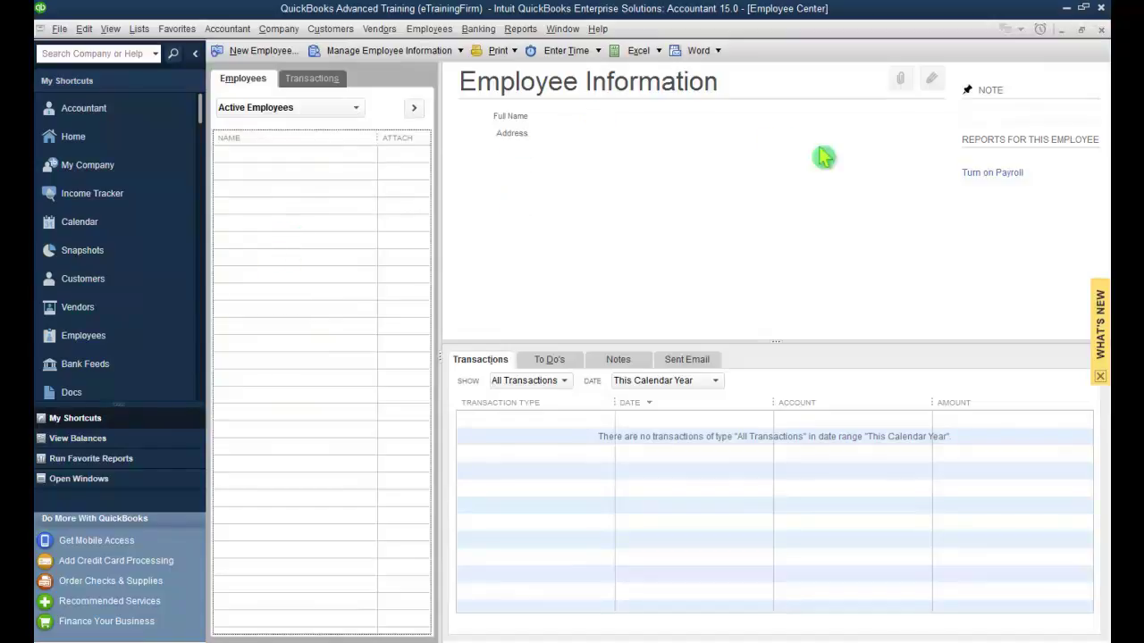
pyautogui.click(550, 365)
pyautogui.click(625, 366)
pyautogui.click(689, 366)
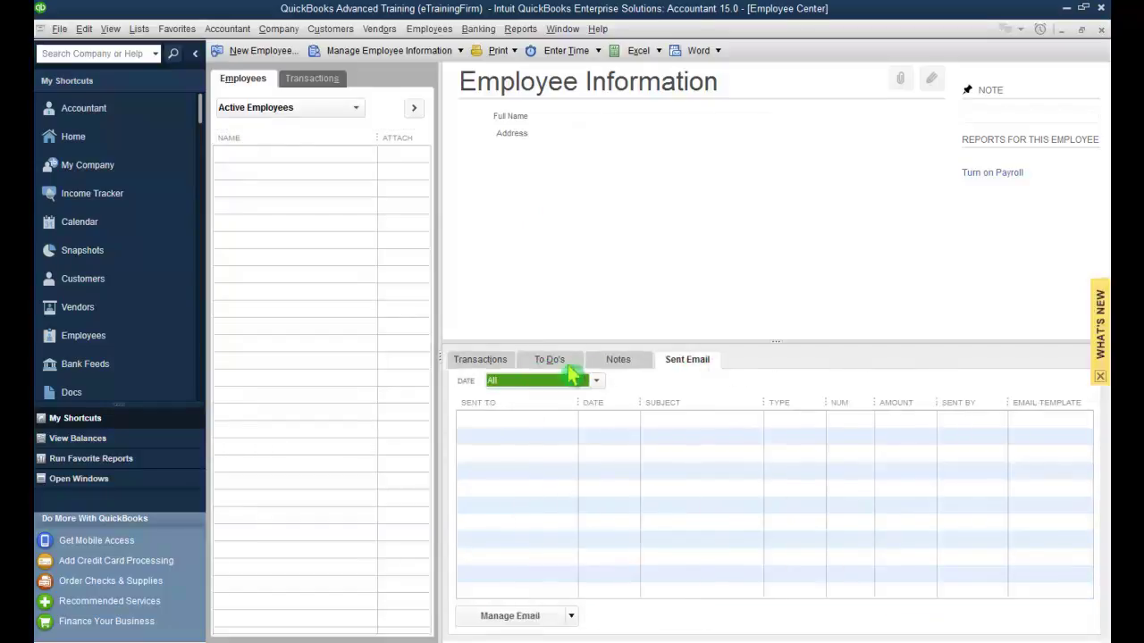
pyautogui.click(481, 365)
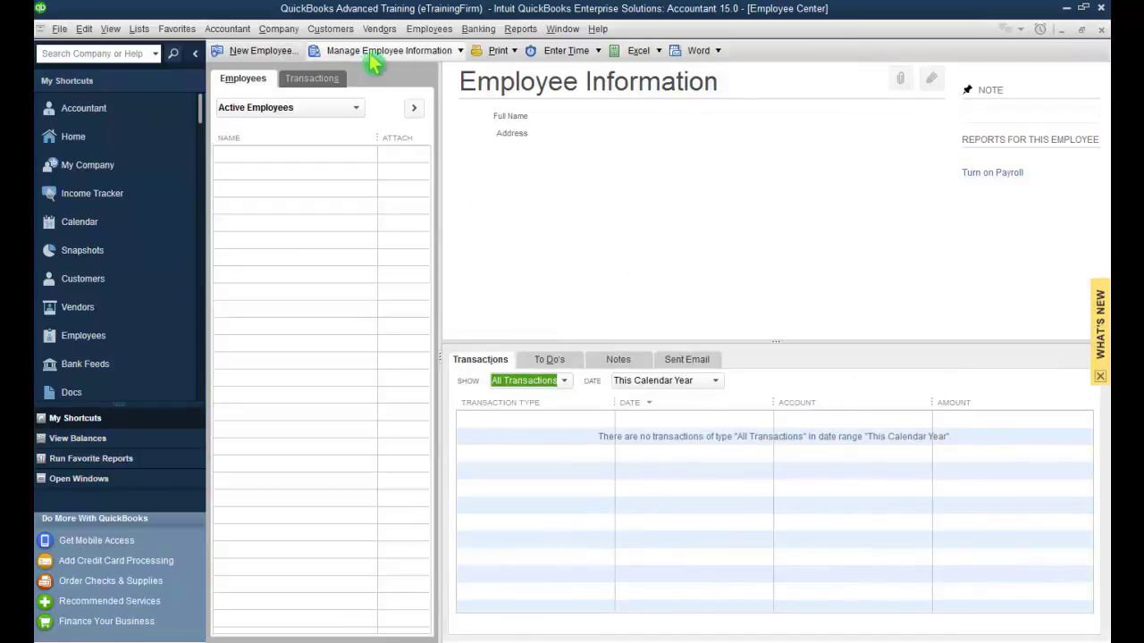
# Examine the Excel export and Word letter options available for employees
pyautogui.click(660, 50)
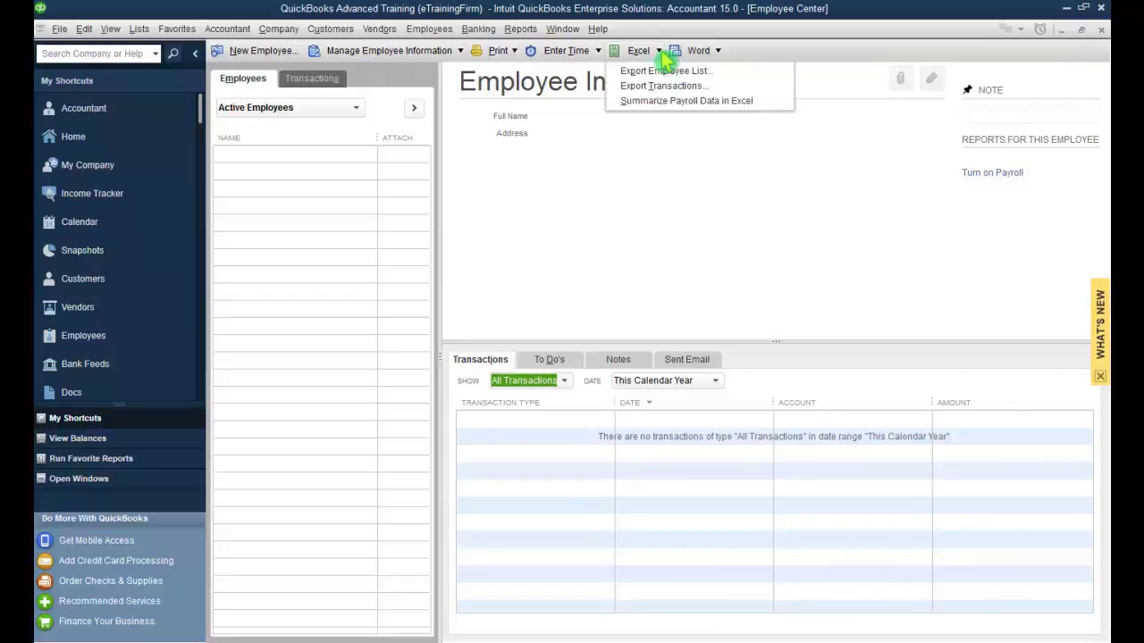
pyautogui.click(718, 51)
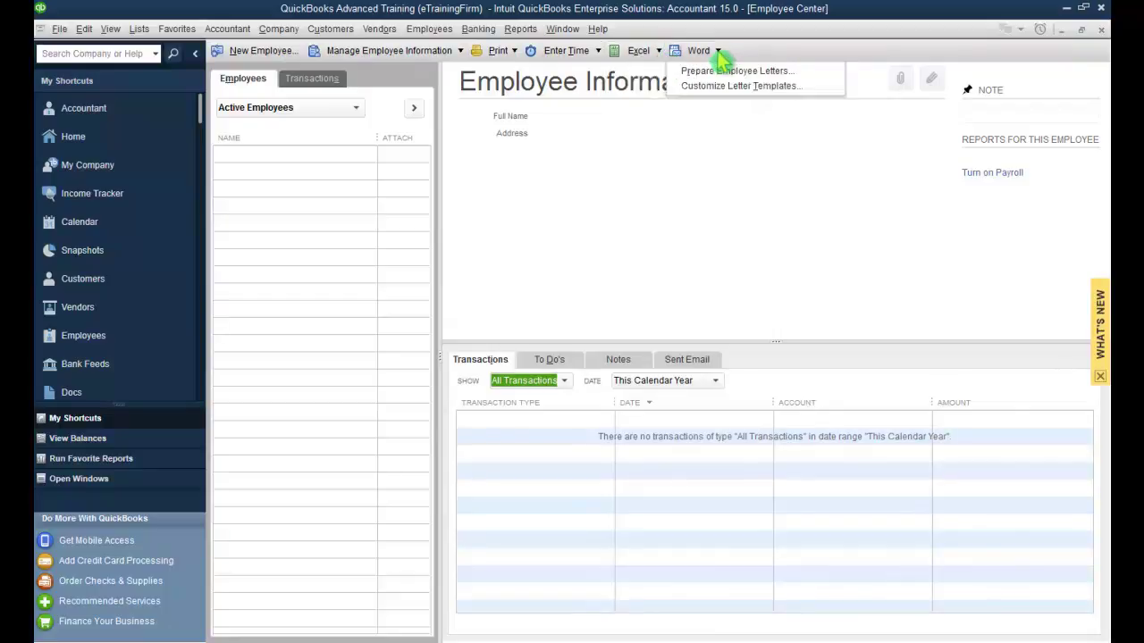
pyautogui.click(737, 57)
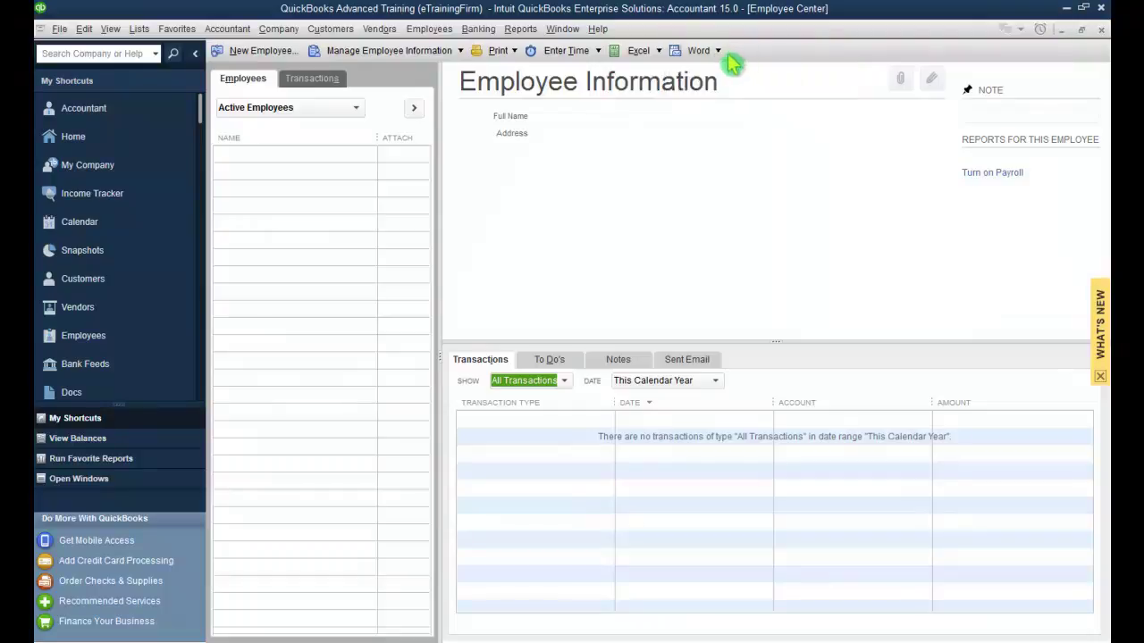
# Examine the employee transaction types from Paychecks to Non-Payroll Transactions, ending on Paychecks
pyautogui.click(331, 82)
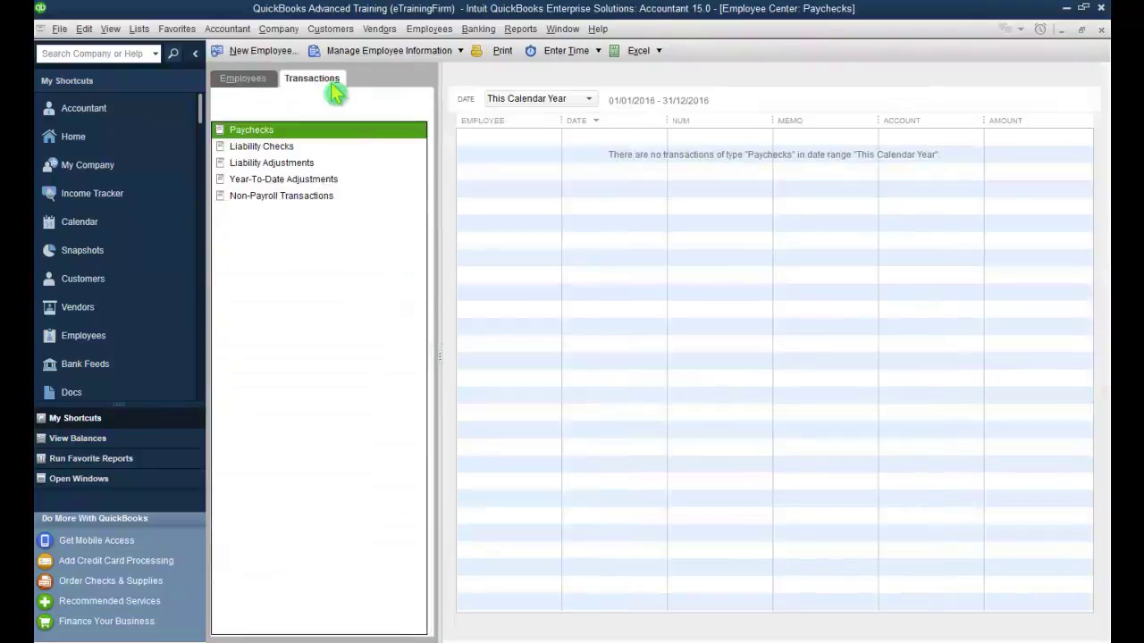
pyautogui.click(268, 148)
pyautogui.click(277, 164)
pyautogui.click(296, 181)
pyautogui.click(302, 195)
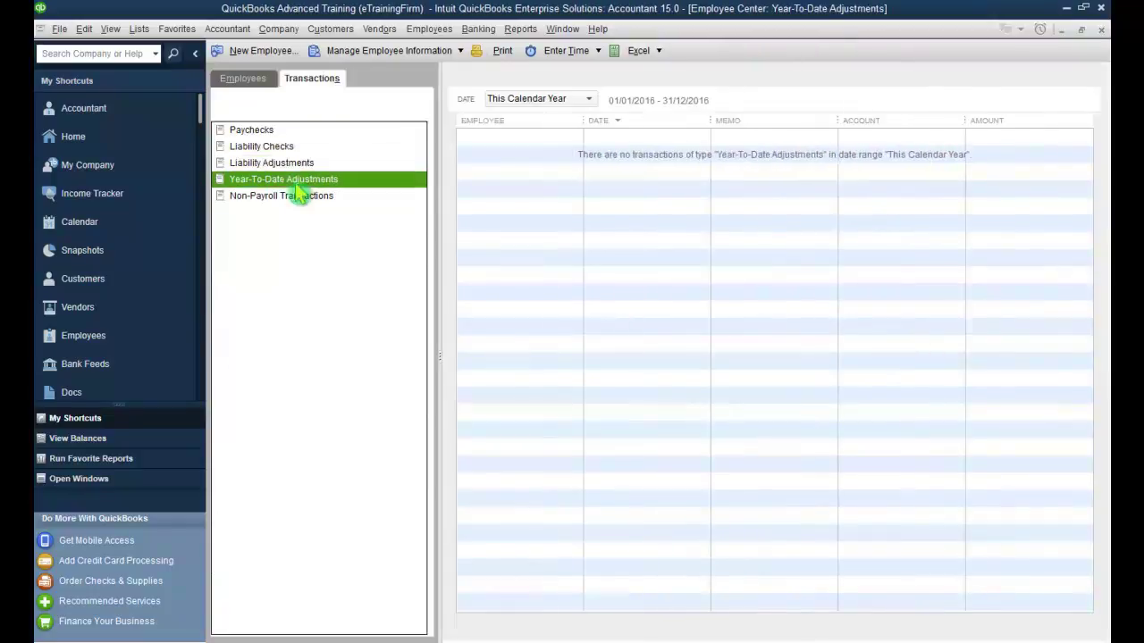
pyautogui.click(268, 131)
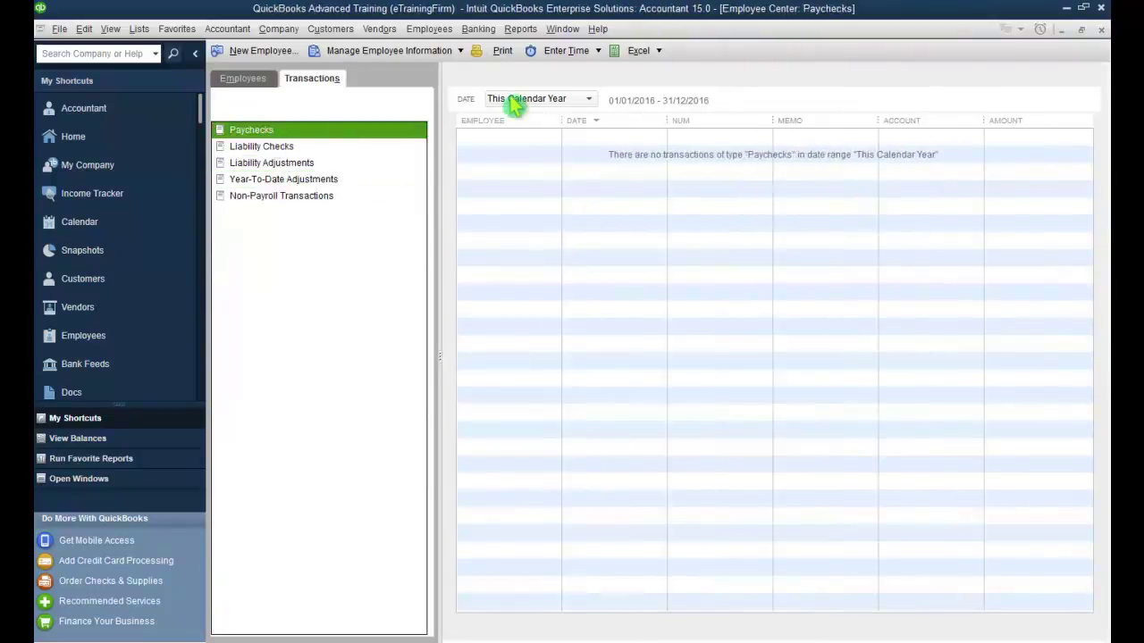
# Close the Employee Center, Vendor Center and Customer Center to return to the home page
pyautogui.click(1101, 31)
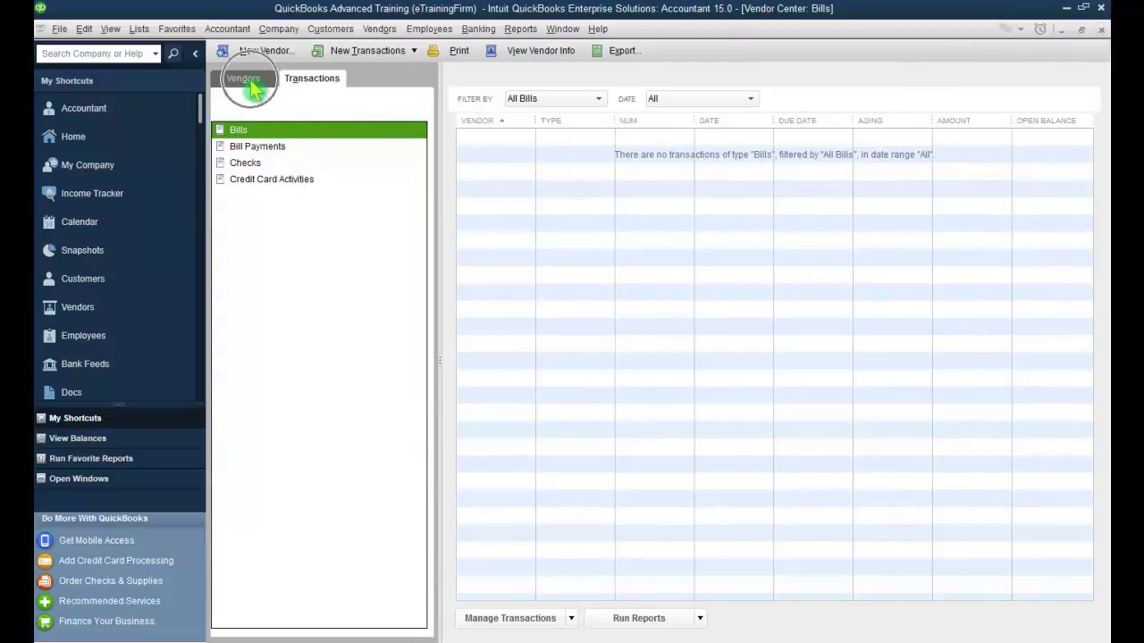
pyautogui.click(1102, 30)
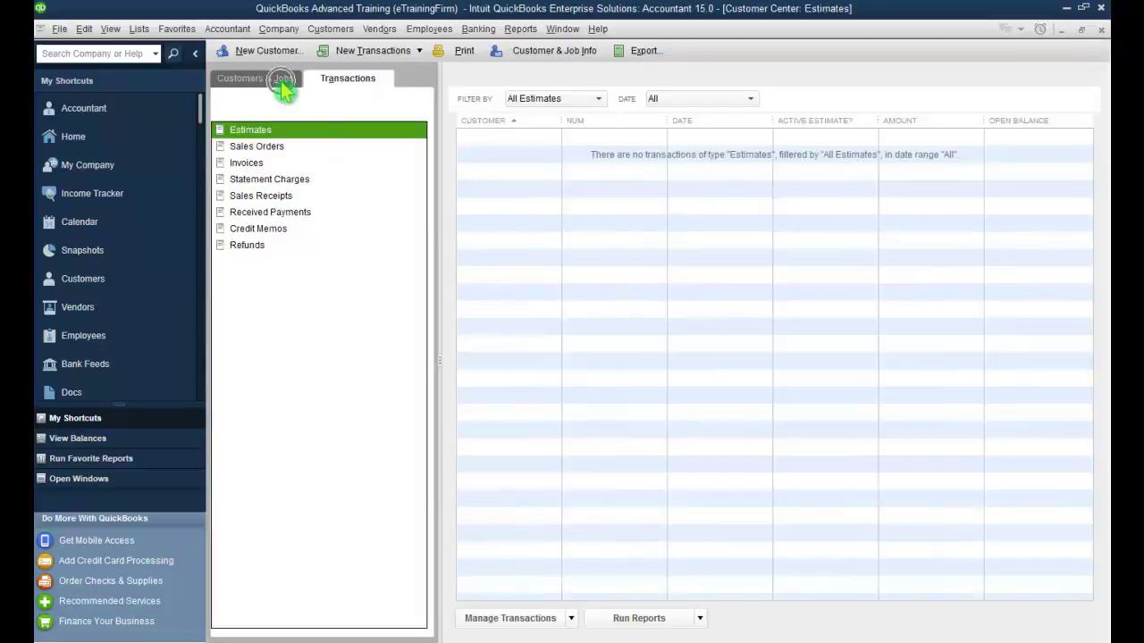
pyautogui.click(1101, 31)
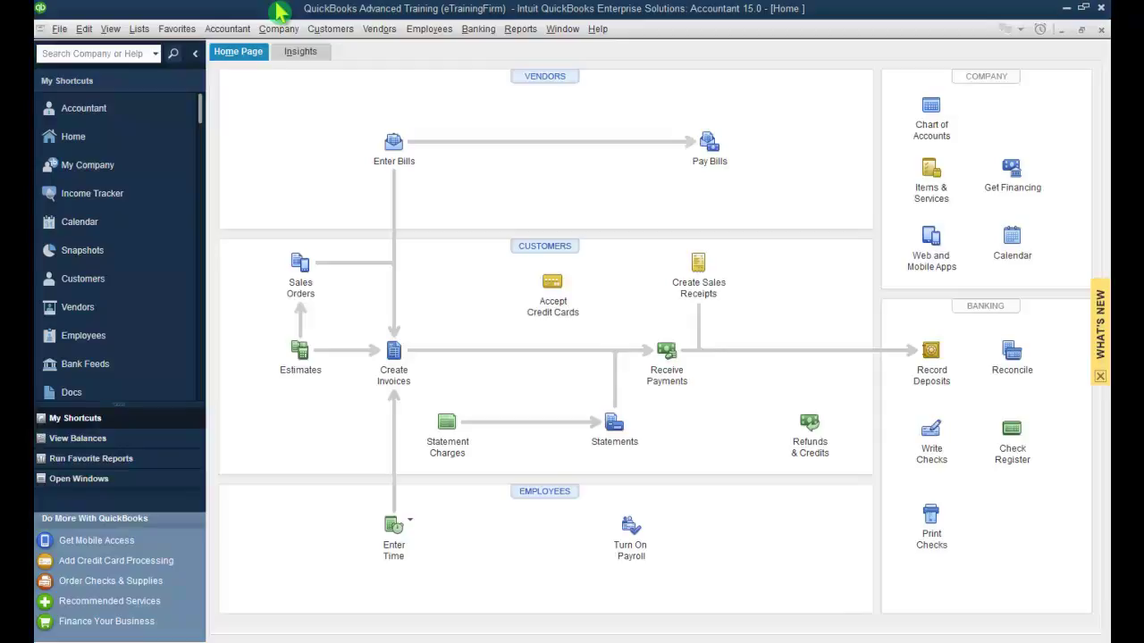
# Open the company's Users and Roles setup and start editing the Admin user
pyautogui.click(281, 28)
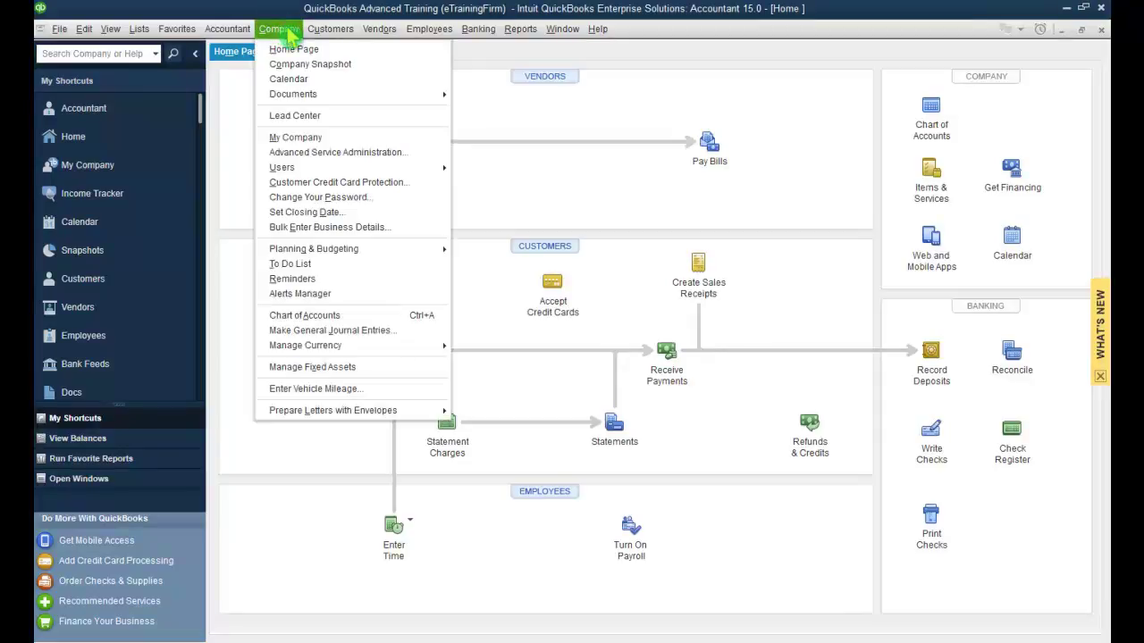
pyautogui.moveTo(301, 169)
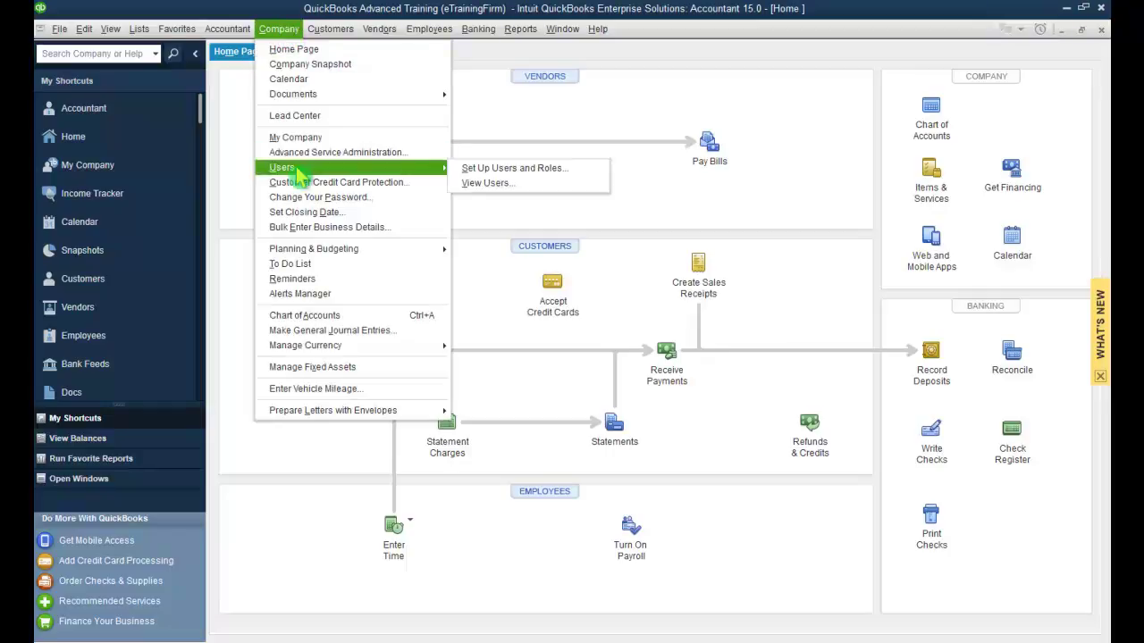
pyautogui.click(509, 174)
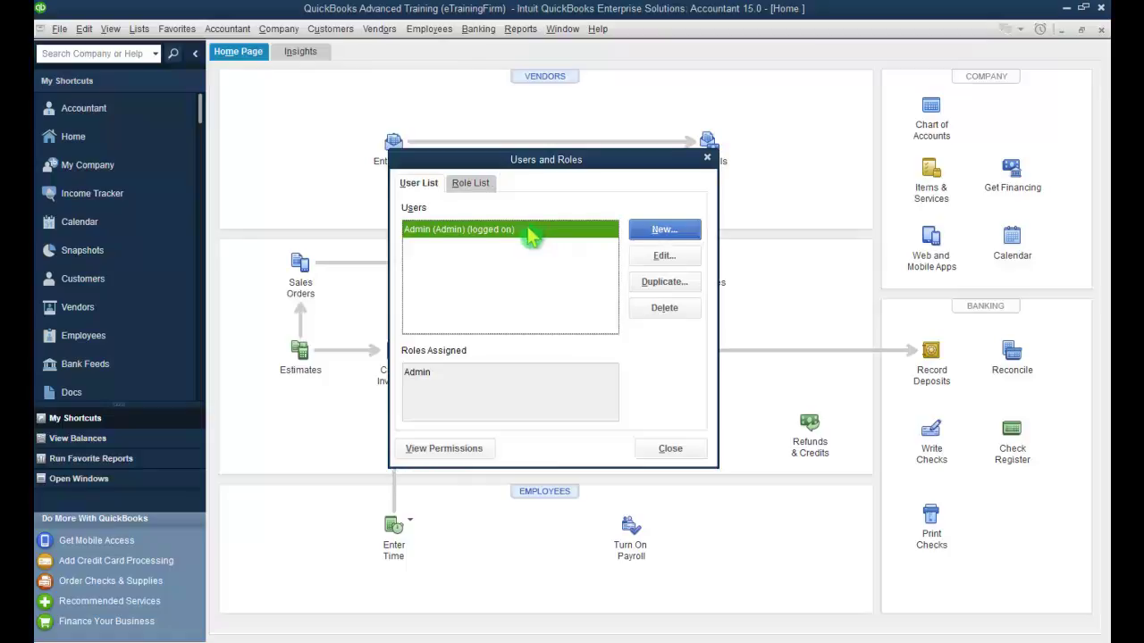
pyautogui.click(665, 259)
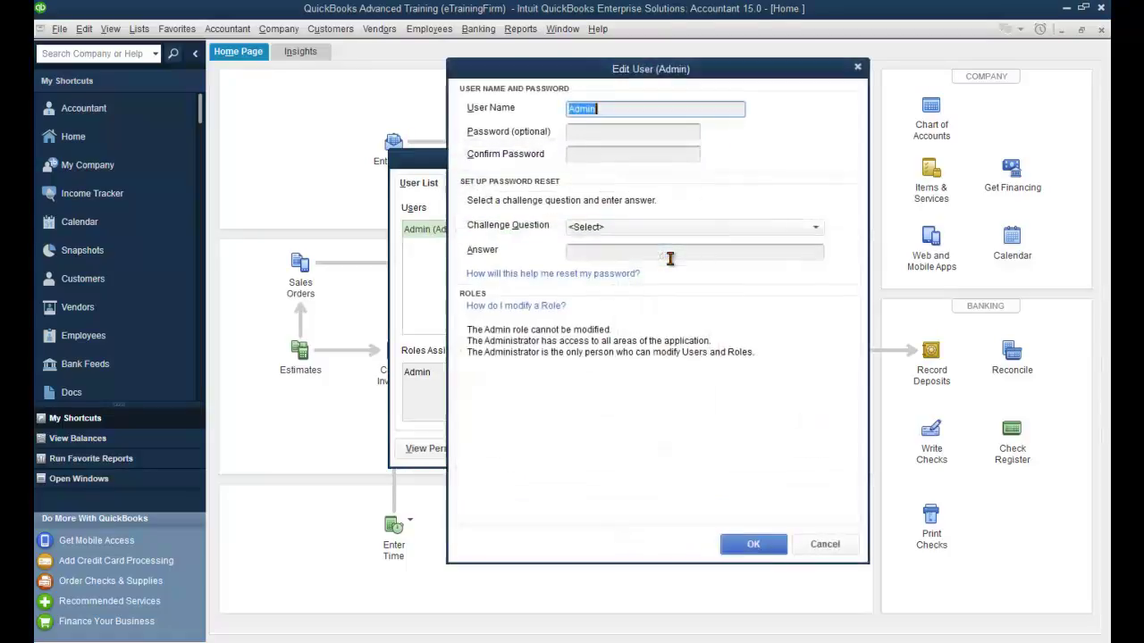
# Review the Admin user's password and challenge question options, and close the user's settings without creating a password
pyautogui.click(620, 131)
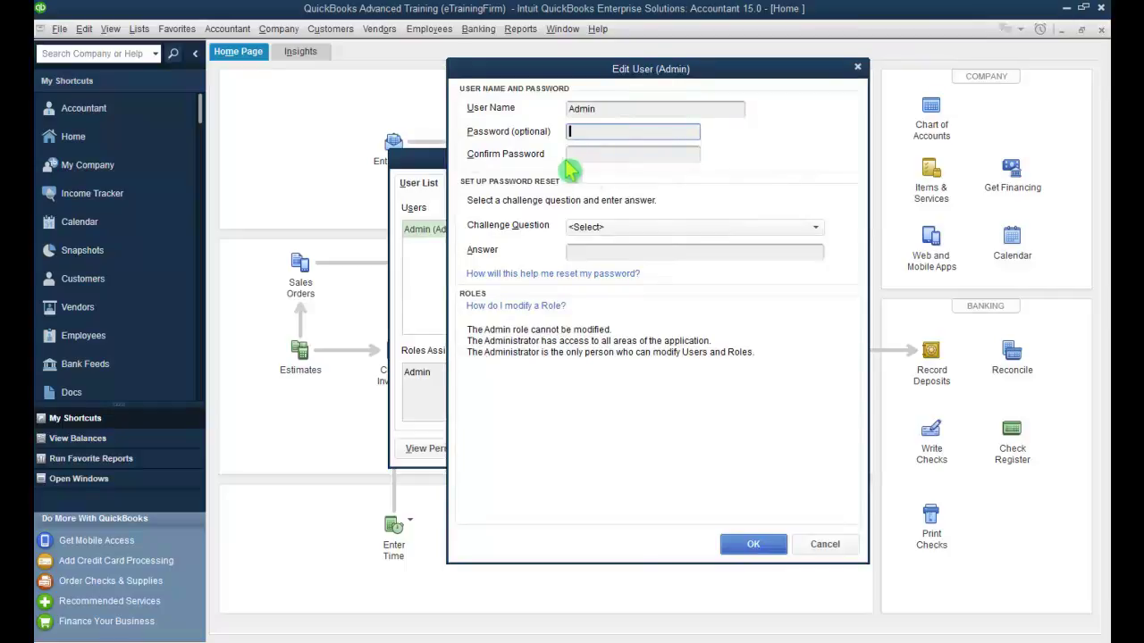
pyautogui.click(813, 229)
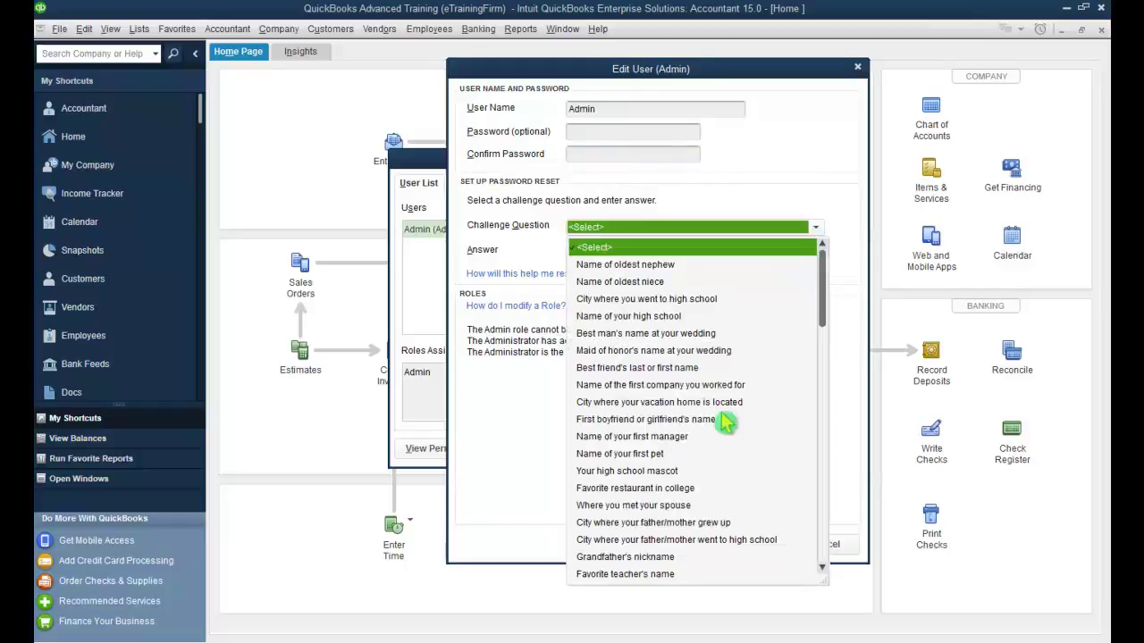
pyautogui.click(815, 228)
pyautogui.click(705, 254)
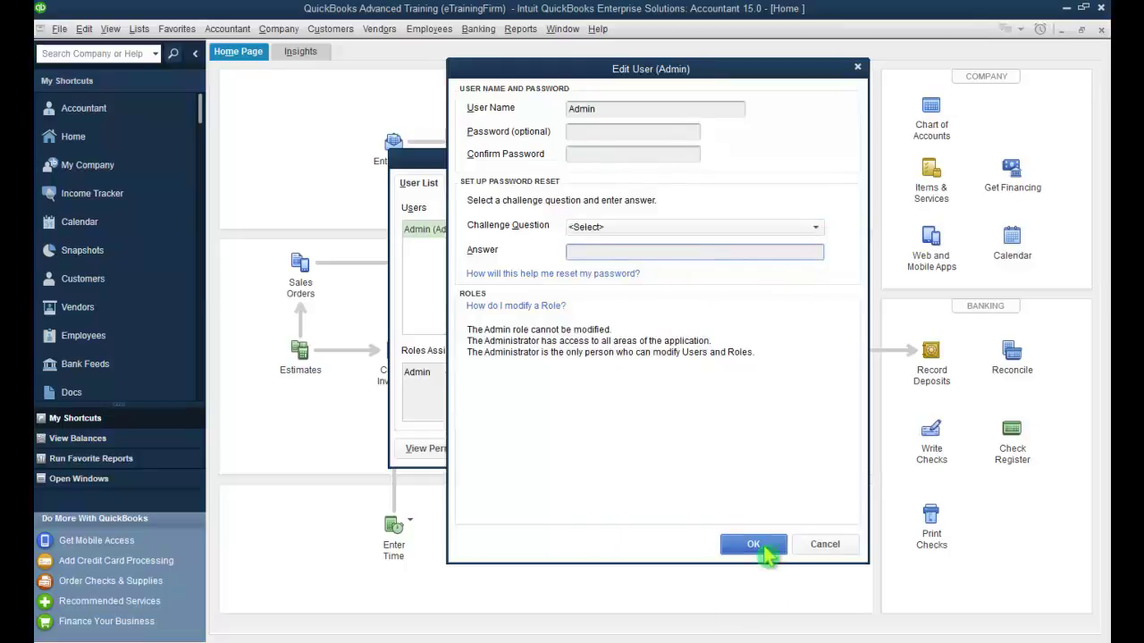
pyautogui.click(765, 549)
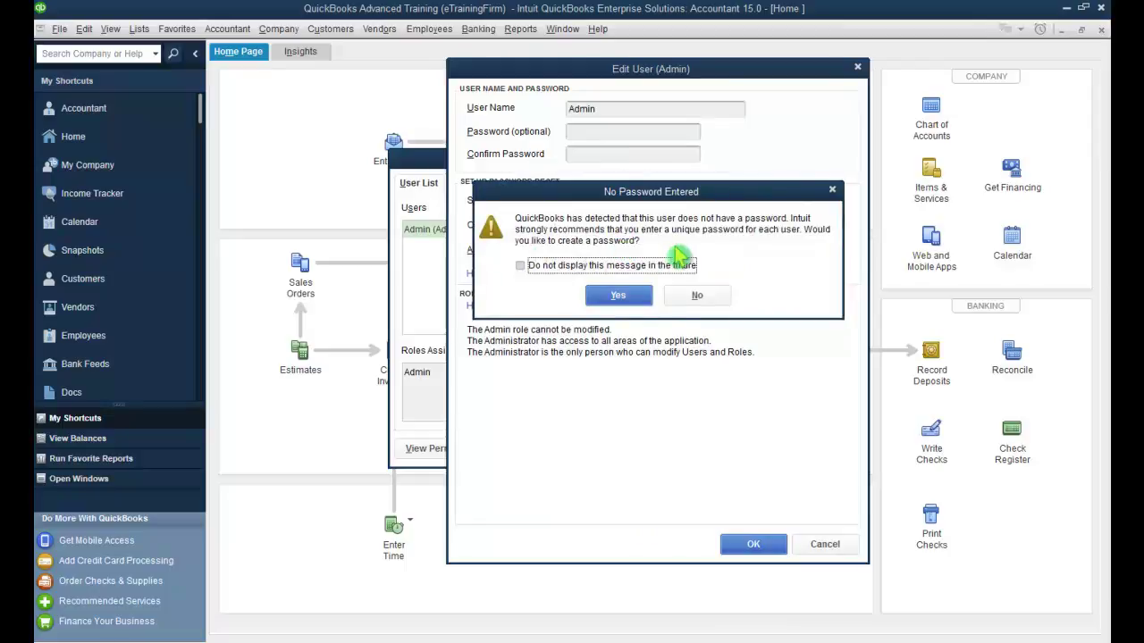
pyautogui.click(698, 303)
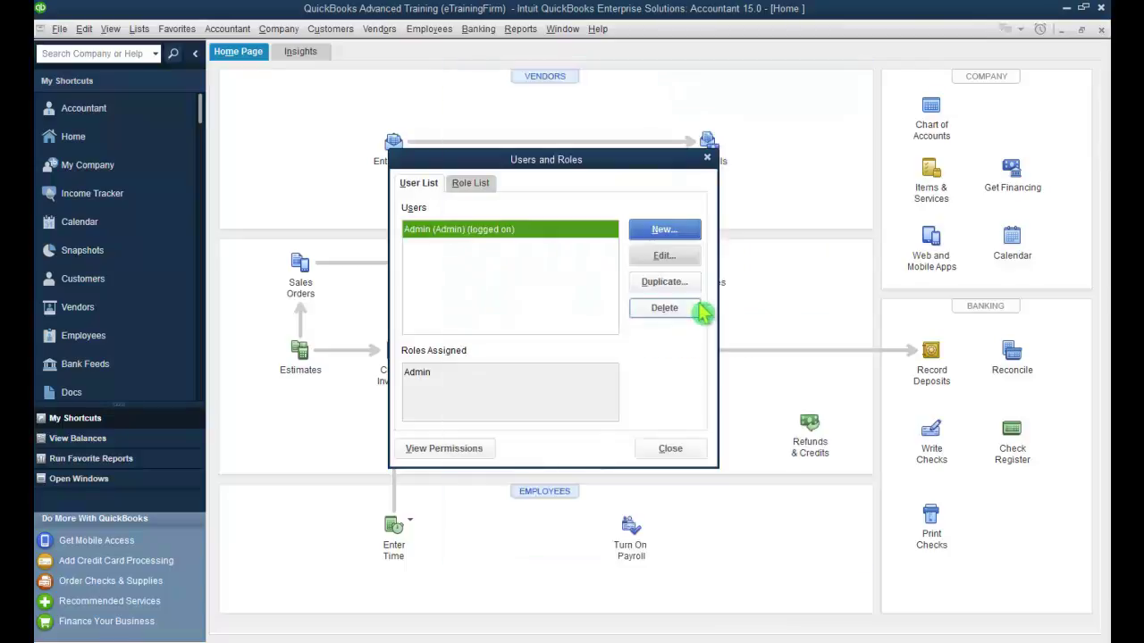
# Start a new user, enter the user name, and enter and confirm the user's password
pyautogui.click(682, 232)
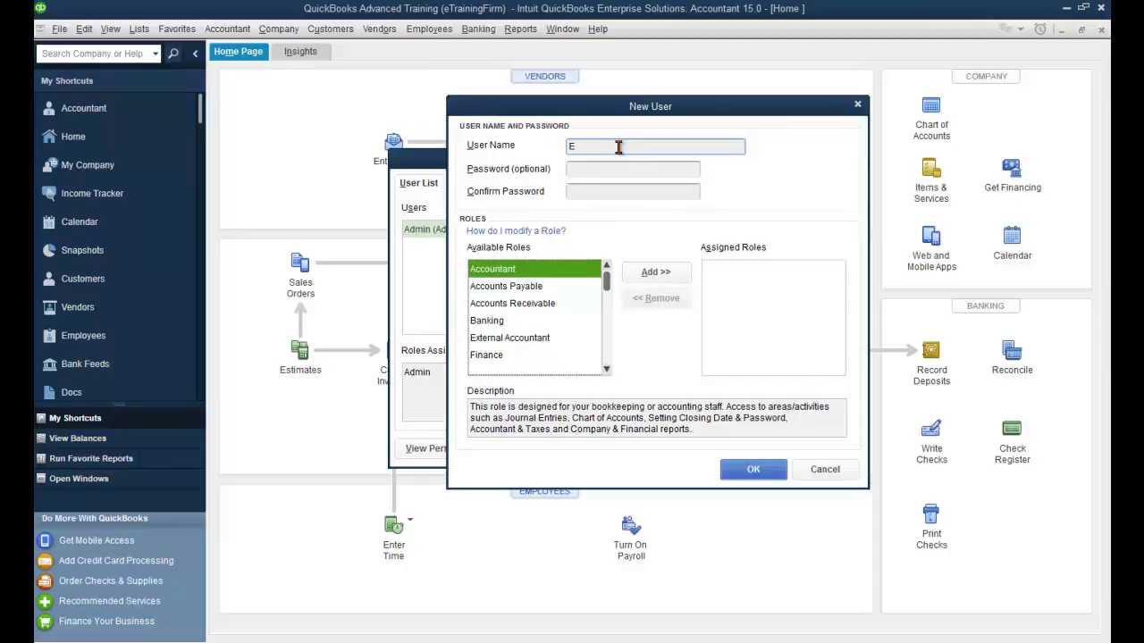
pyautogui.press('Tab')
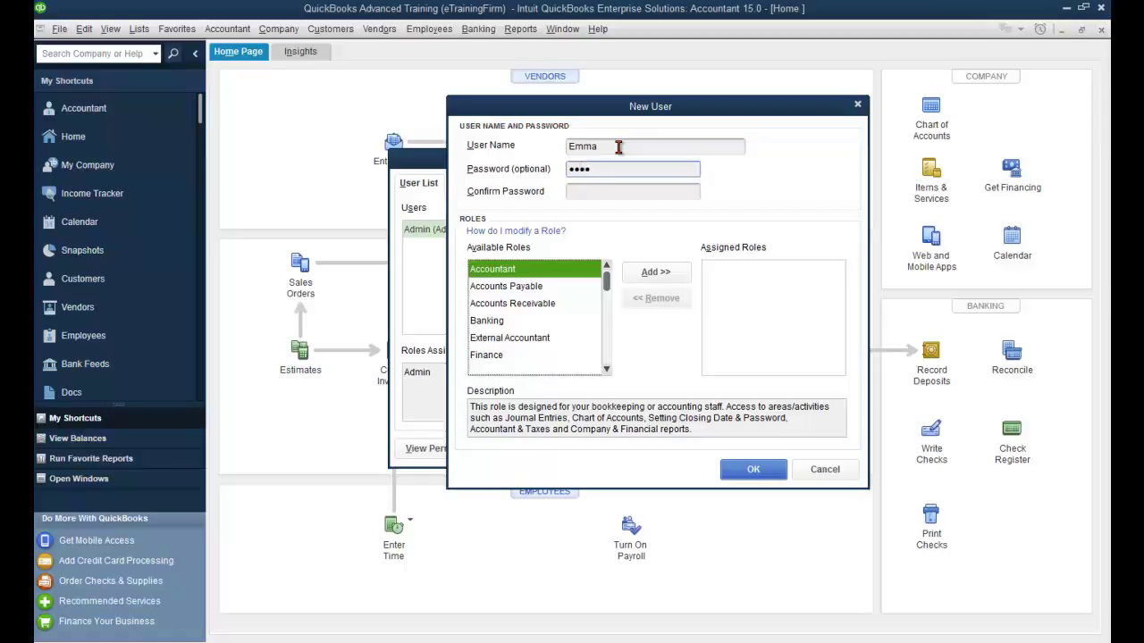
pyautogui.write('*')
pyautogui.press('Tab')
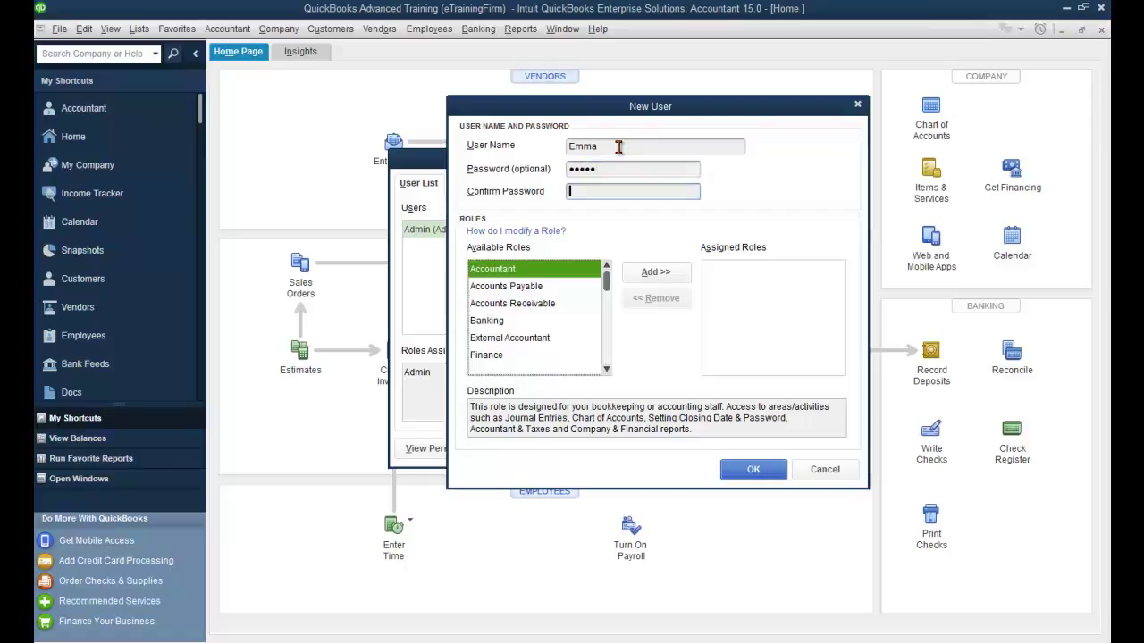
pyautogui.write('*****')
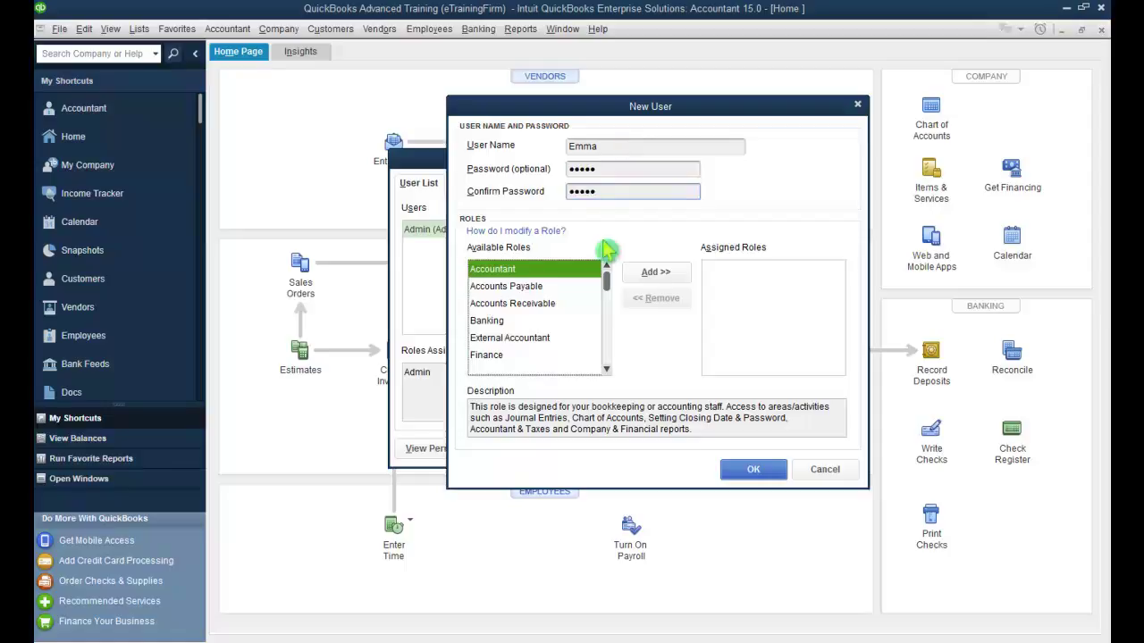
# Assign the View-Only role to the new user and save the user
pyautogui.click(607, 338)
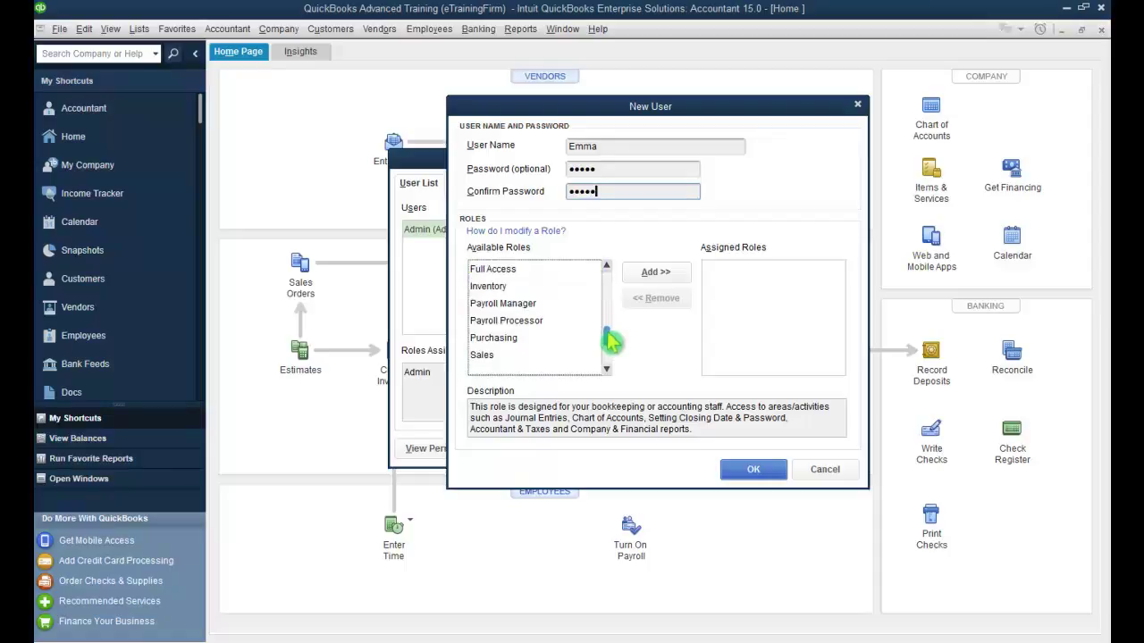
pyautogui.moveTo(607, 340); pyautogui.dragTo(608, 357)
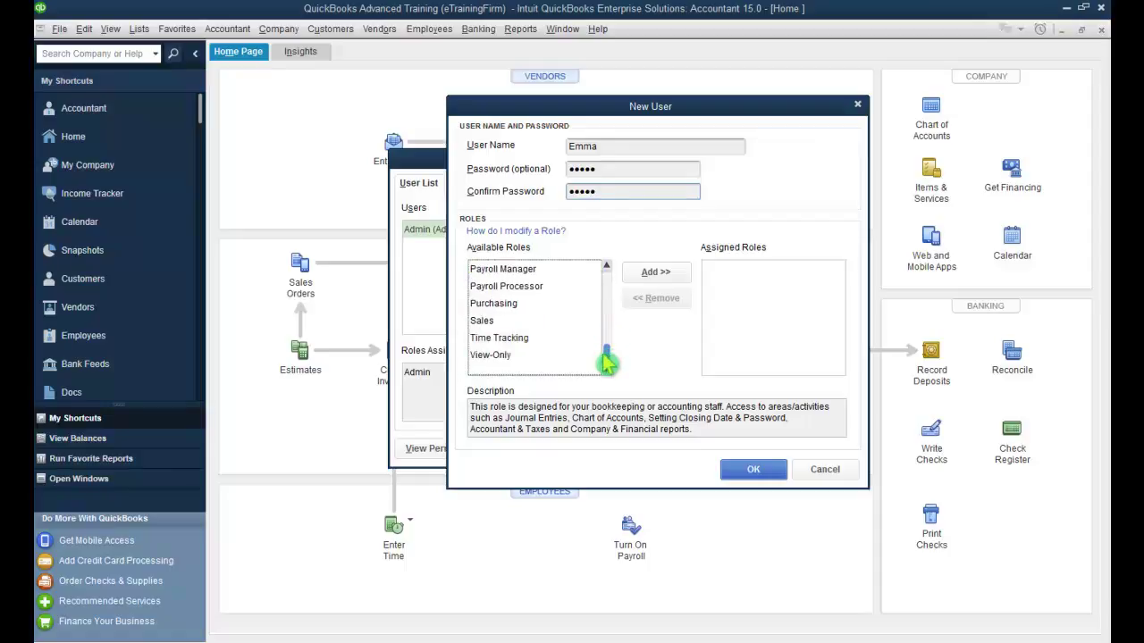
pyautogui.click(498, 357)
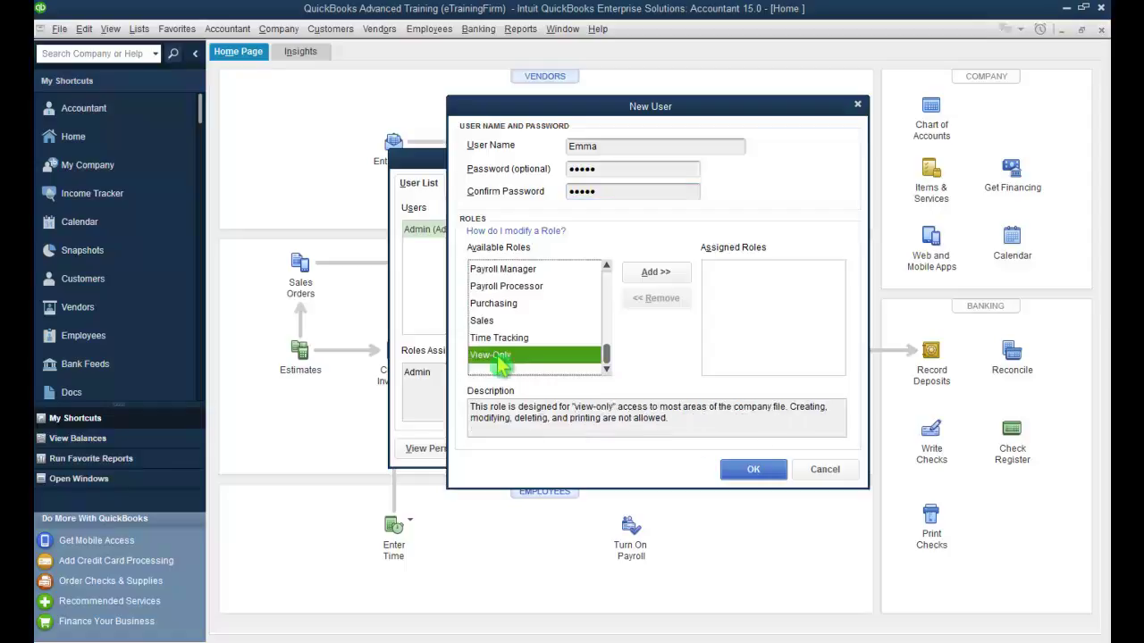
pyautogui.click(686, 282)
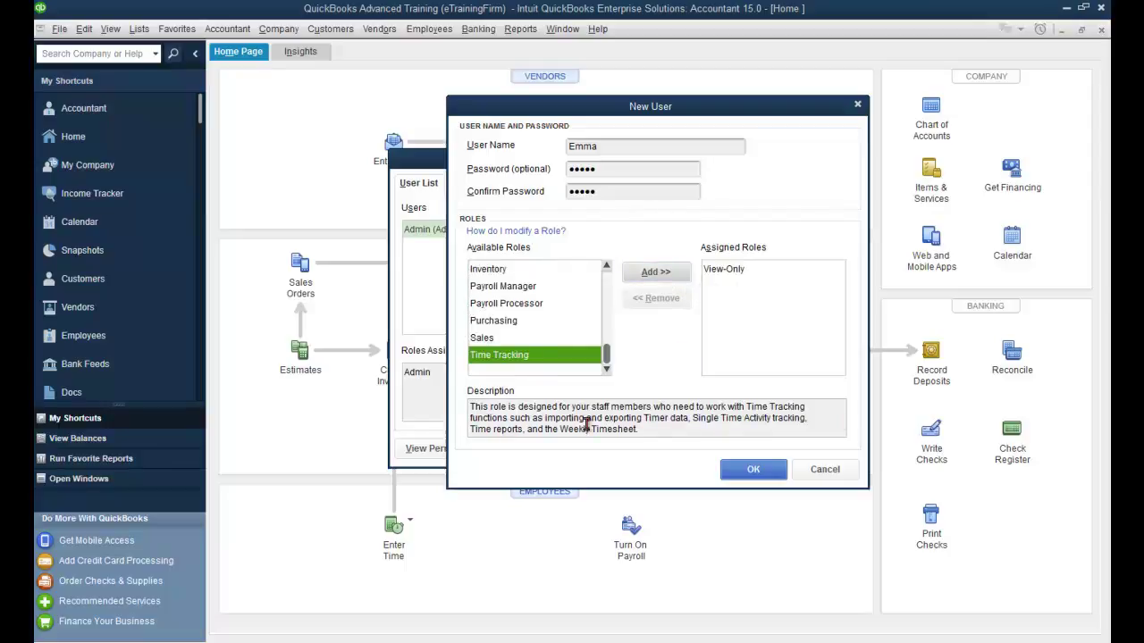
pyautogui.click(758, 474)
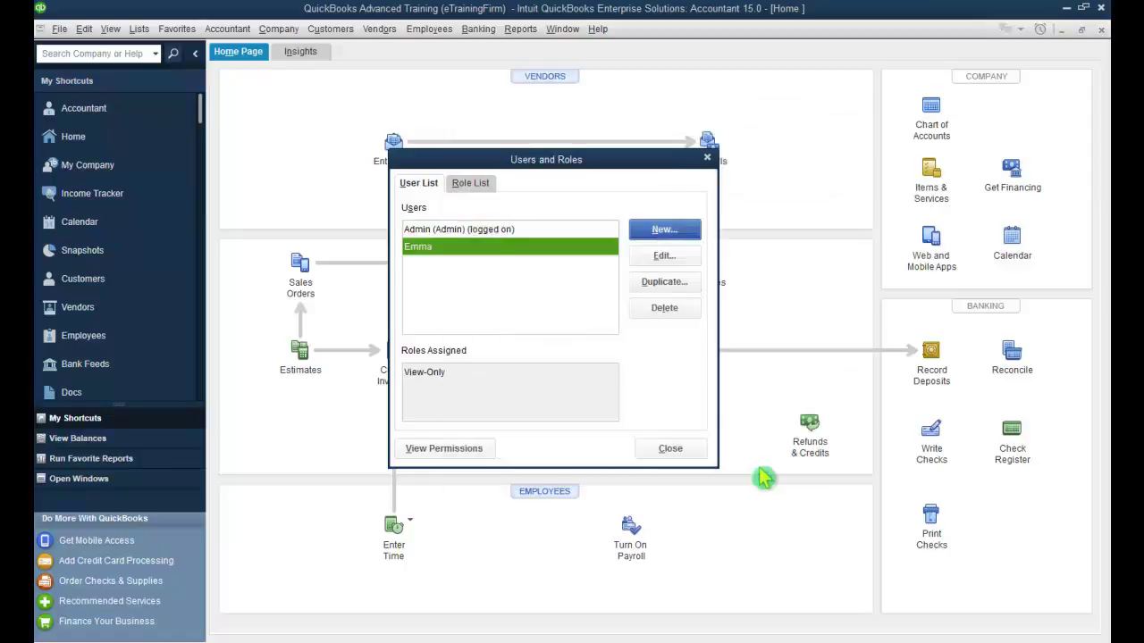
# Compare the roles assigned to the Admin user and the new user in the user list
pyautogui.click(491, 234)
pyautogui.click(492, 245)
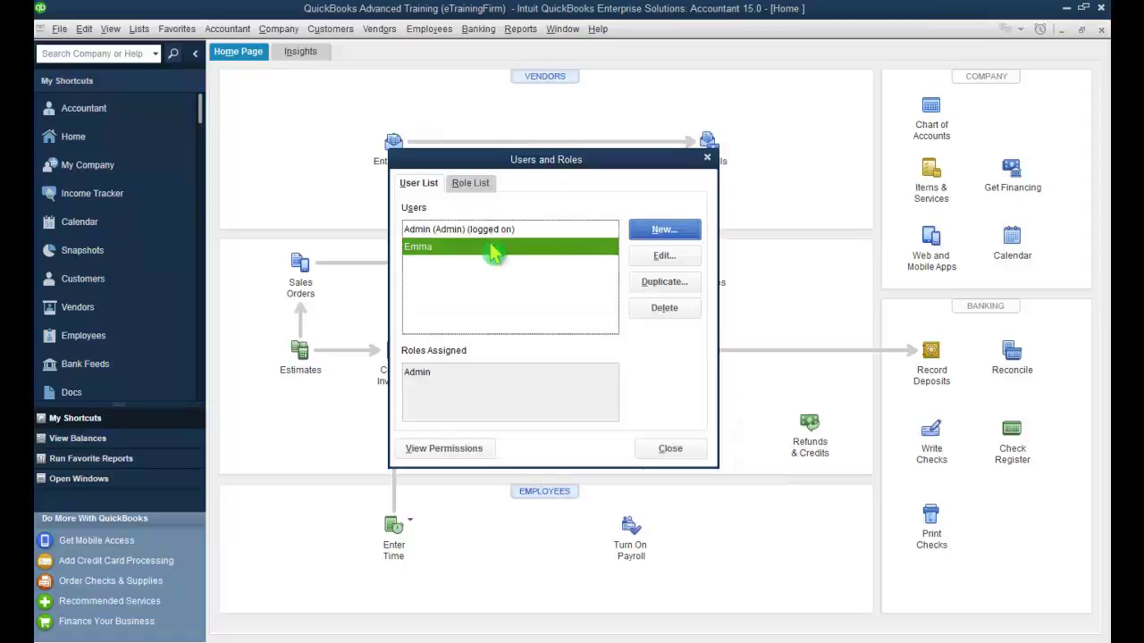
pyautogui.click(492, 235)
pyautogui.click(492, 248)
# Display the View Permissions report for the new user and examine the access levels from Accounting through Vendors & Payables
pyautogui.click(485, 451)
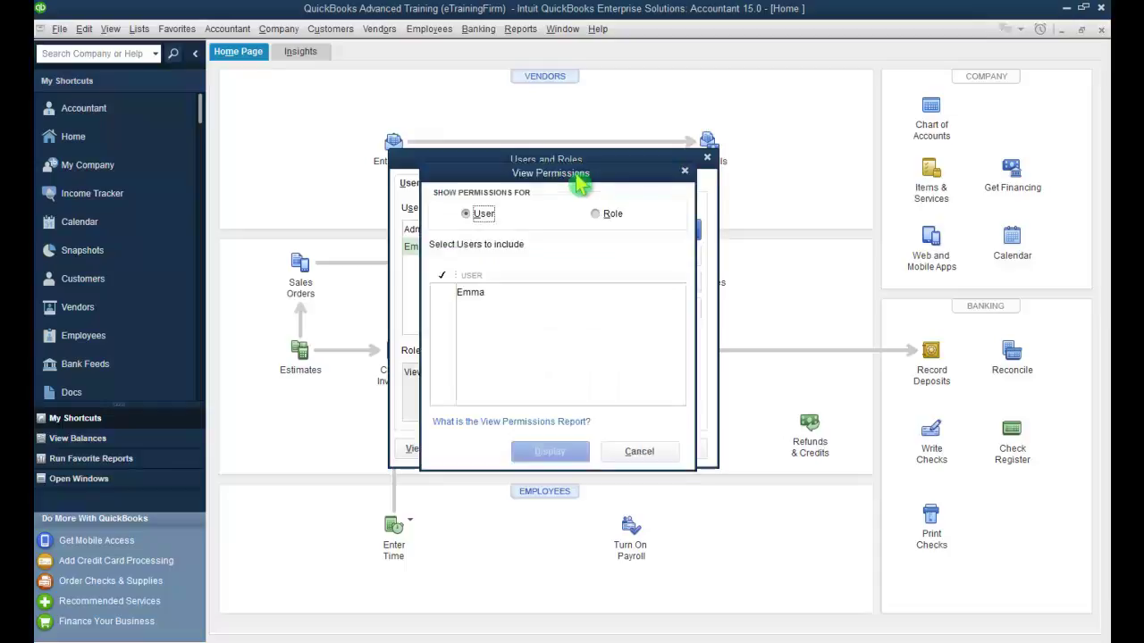
pyautogui.click(483, 301)
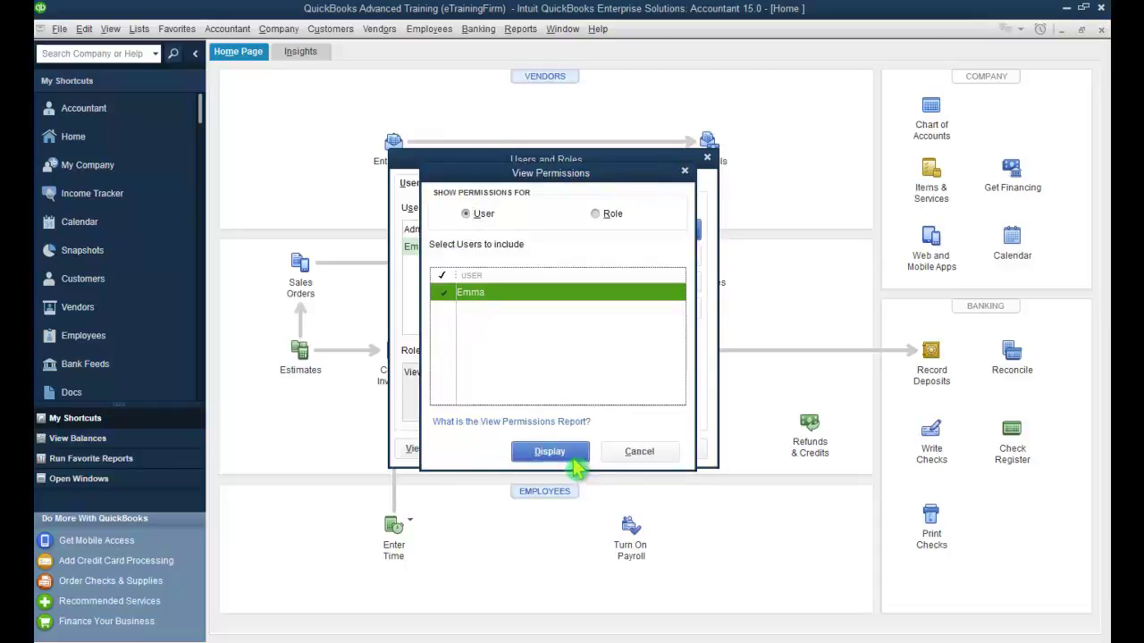
pyautogui.click(550, 451)
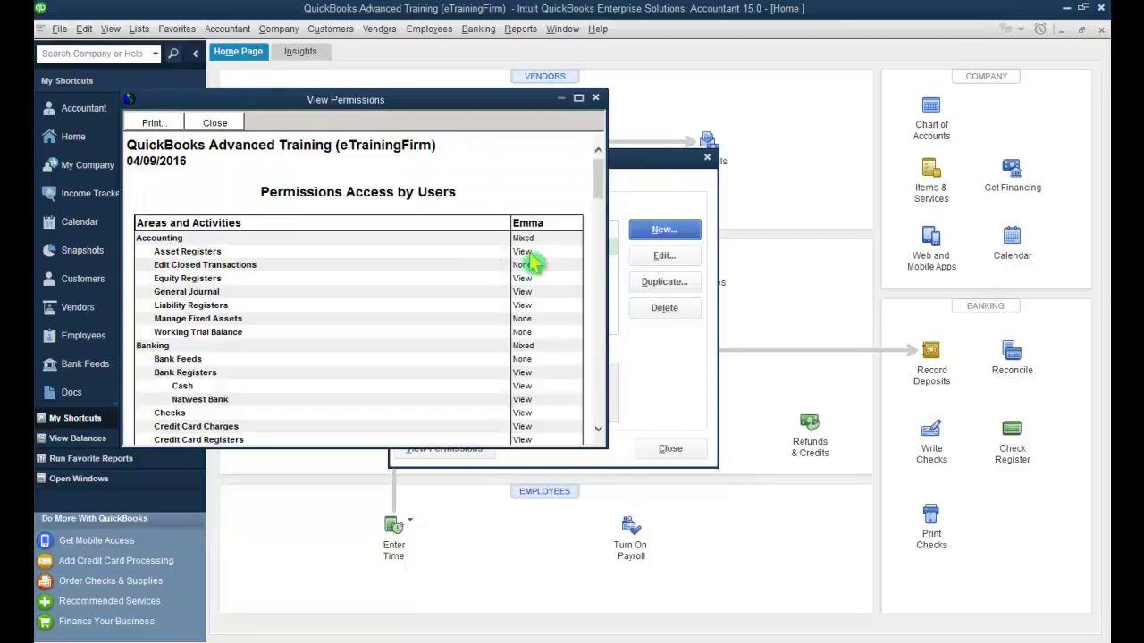
pyautogui.scroll(-4, 534, 344)
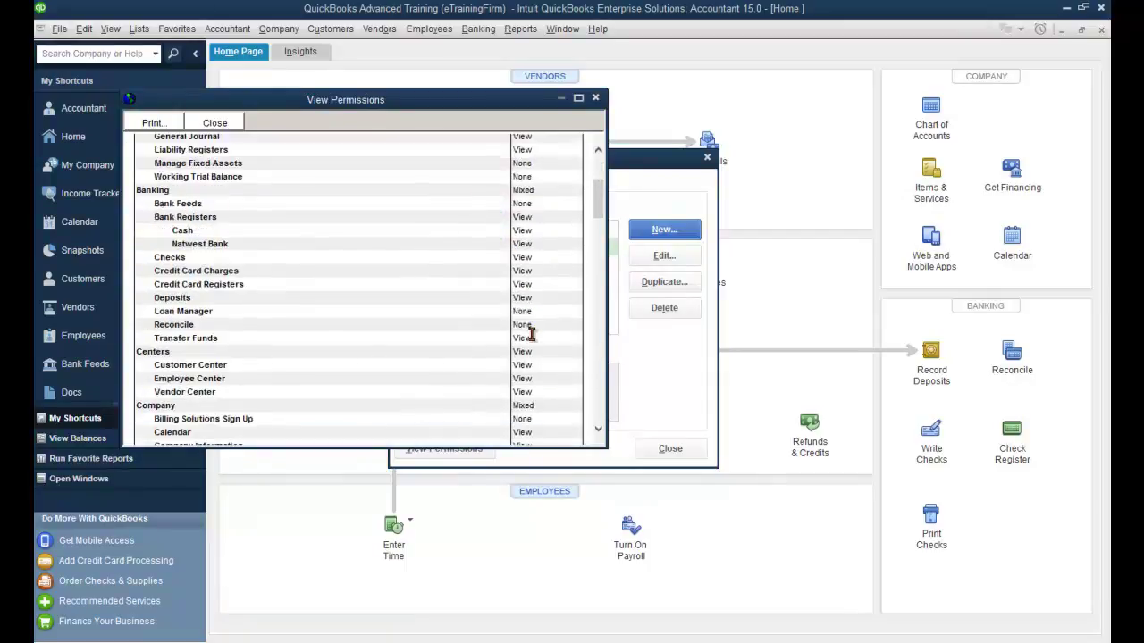
pyautogui.scroll(-2, 531, 334)
pyautogui.scroll(-8, 536, 340)
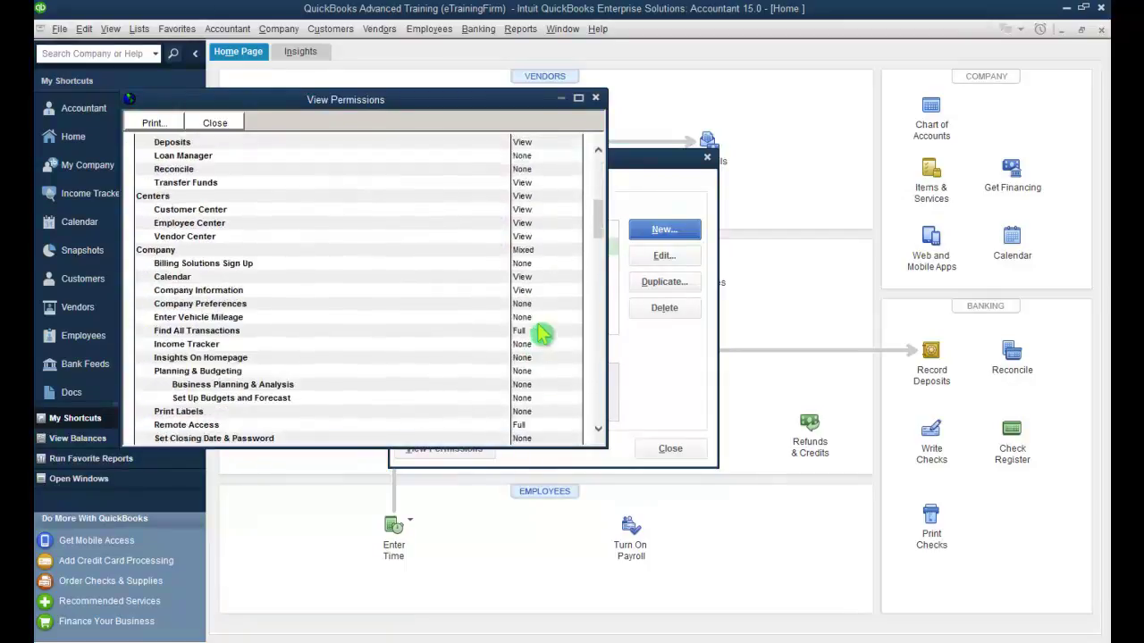
pyautogui.scroll(-6, 543, 334)
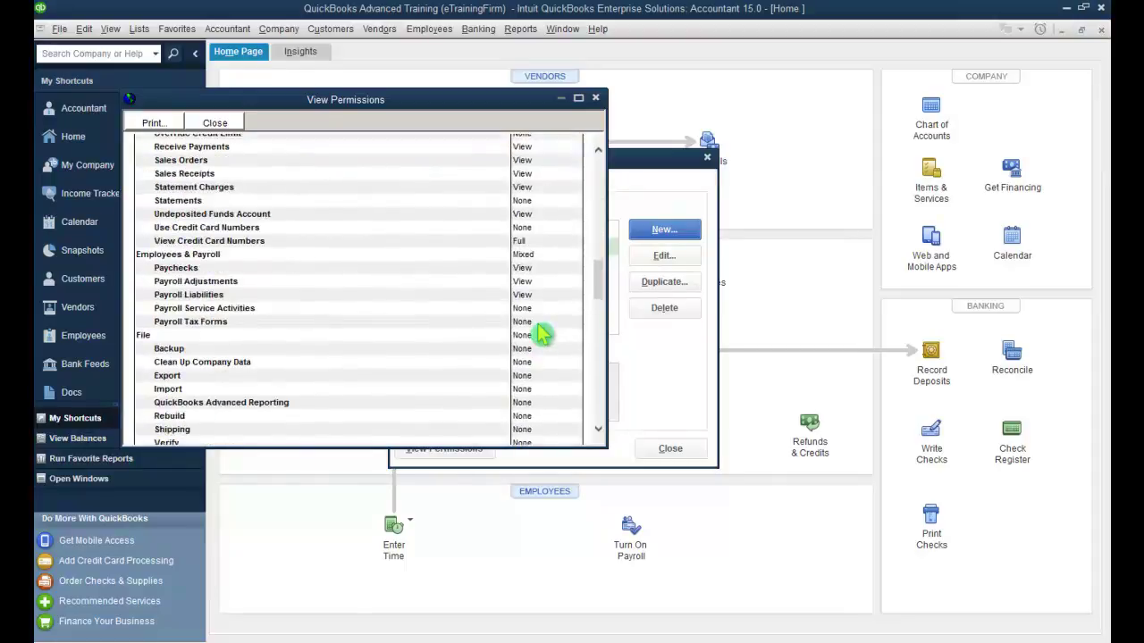
pyautogui.scroll(-2, 542, 334)
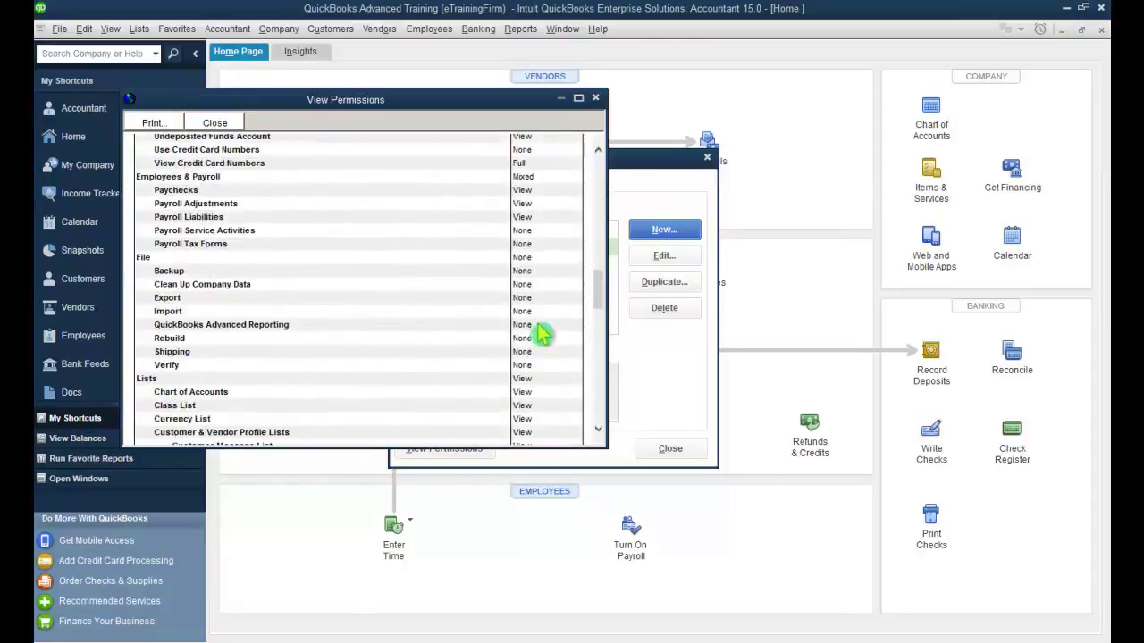
pyautogui.scroll(-10, 543, 334)
pyautogui.scroll(-8, 542, 334)
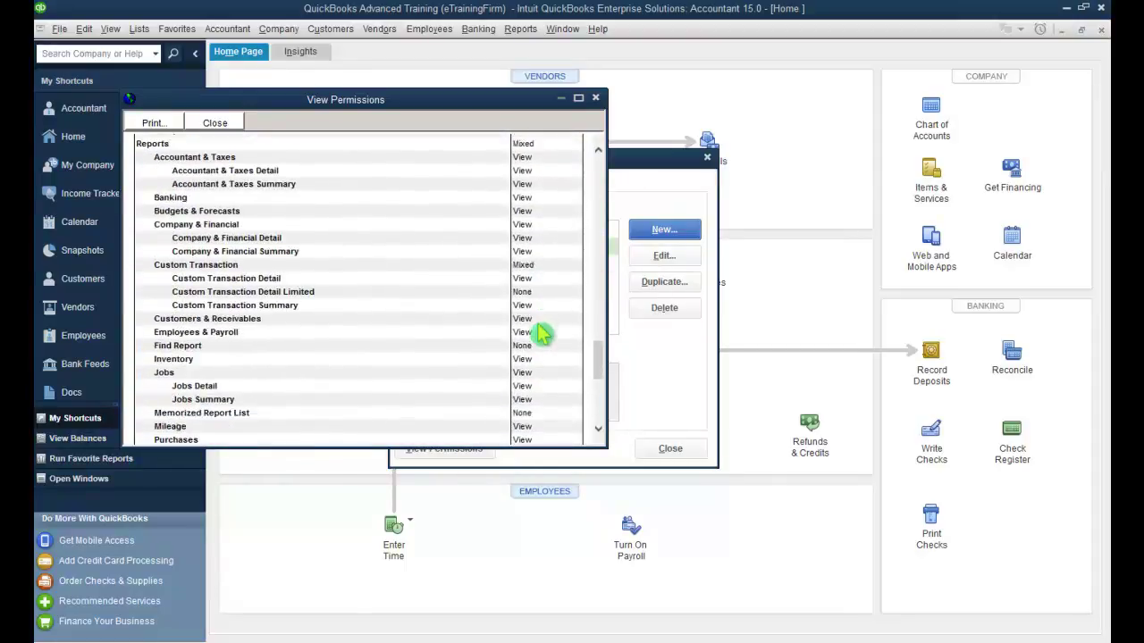
pyautogui.scroll(-3, 542, 334)
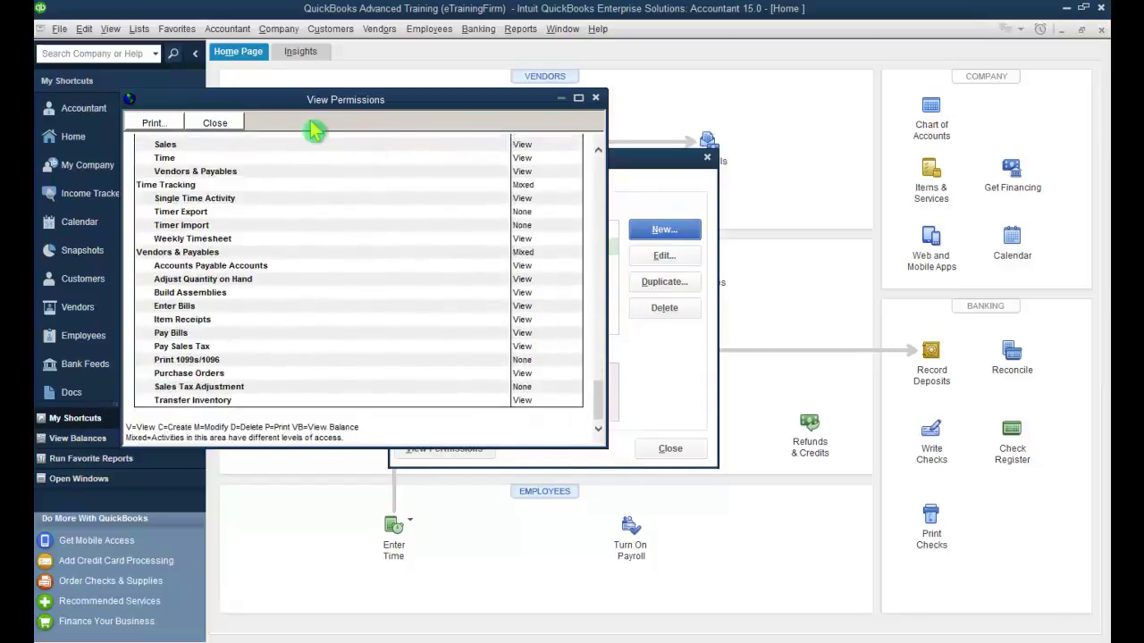
# Check the print options for the permissions report without printing, and close the report and its user selection
pyautogui.click(154, 123)
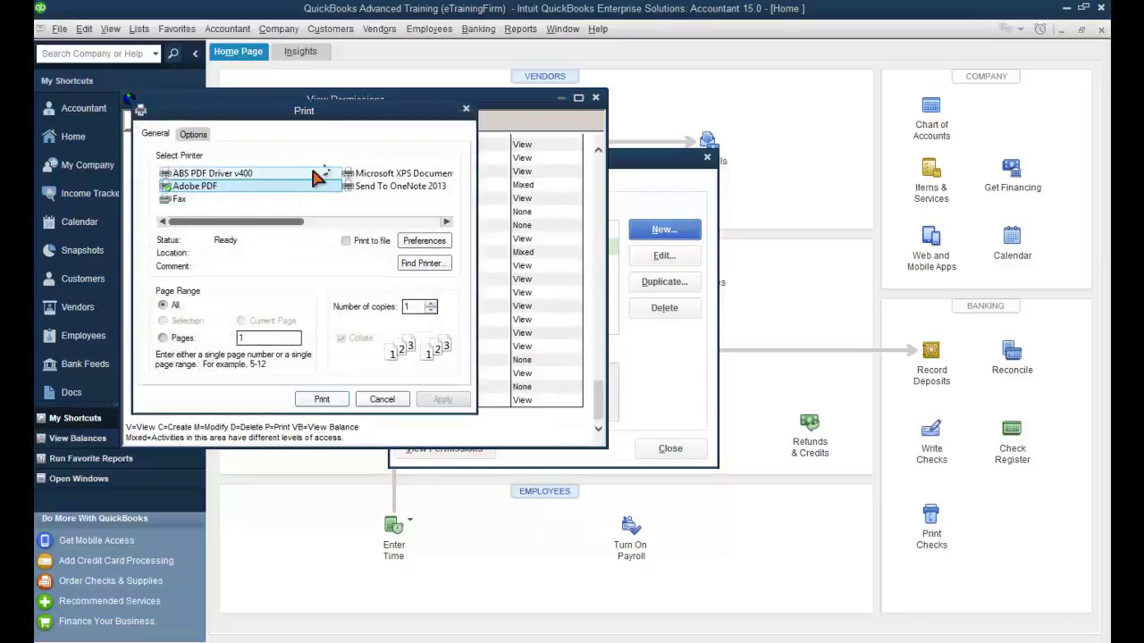
pyautogui.click(382, 399)
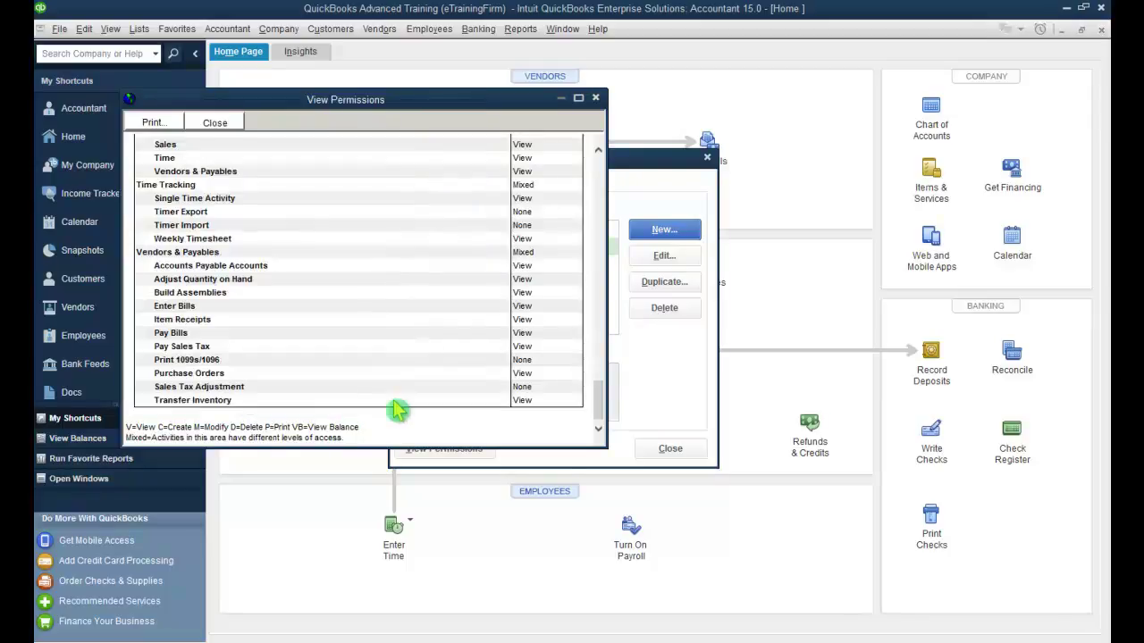
pyautogui.click(221, 130)
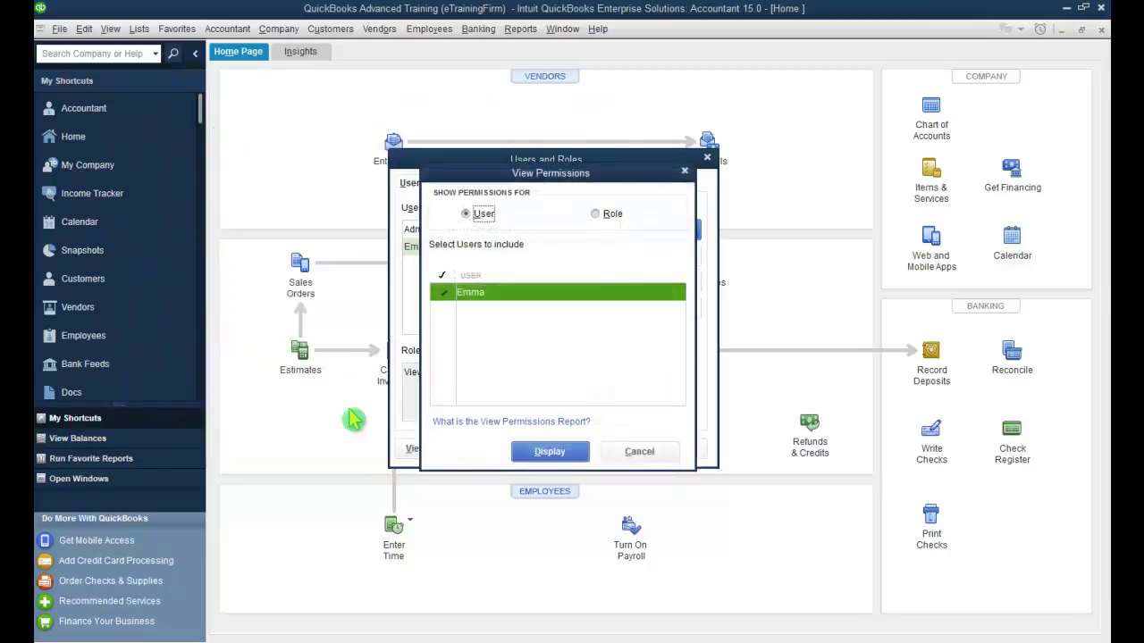
pyautogui.click(640, 454)
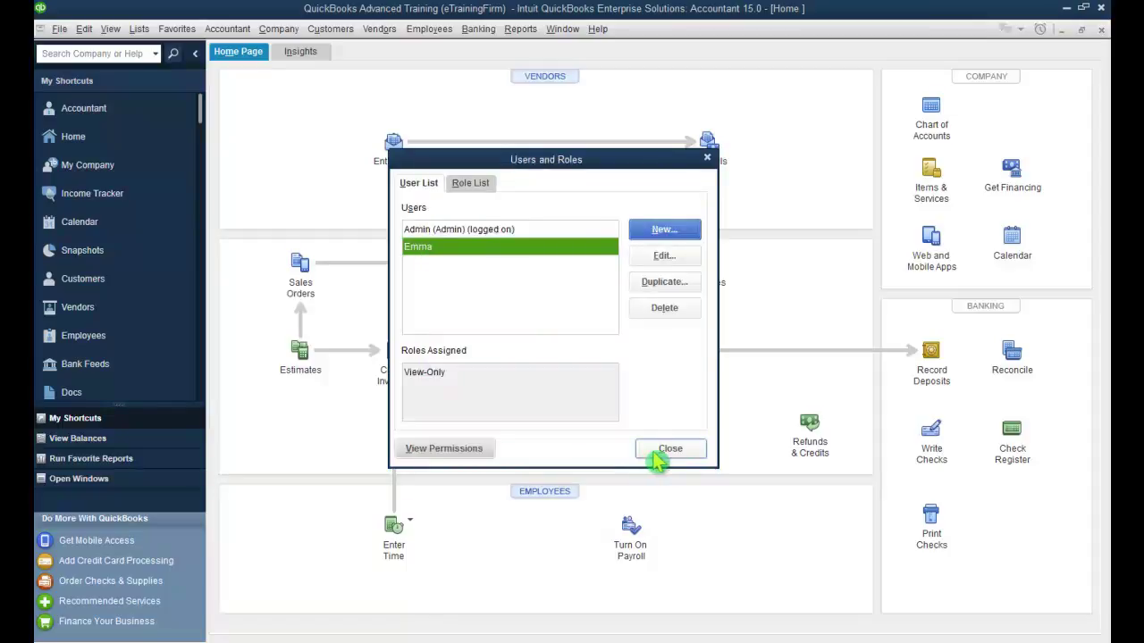
# Examine the role descriptions for Accounts Payable and Accounts Receivable, and close Users and Roles
pyautogui.click(466, 185)
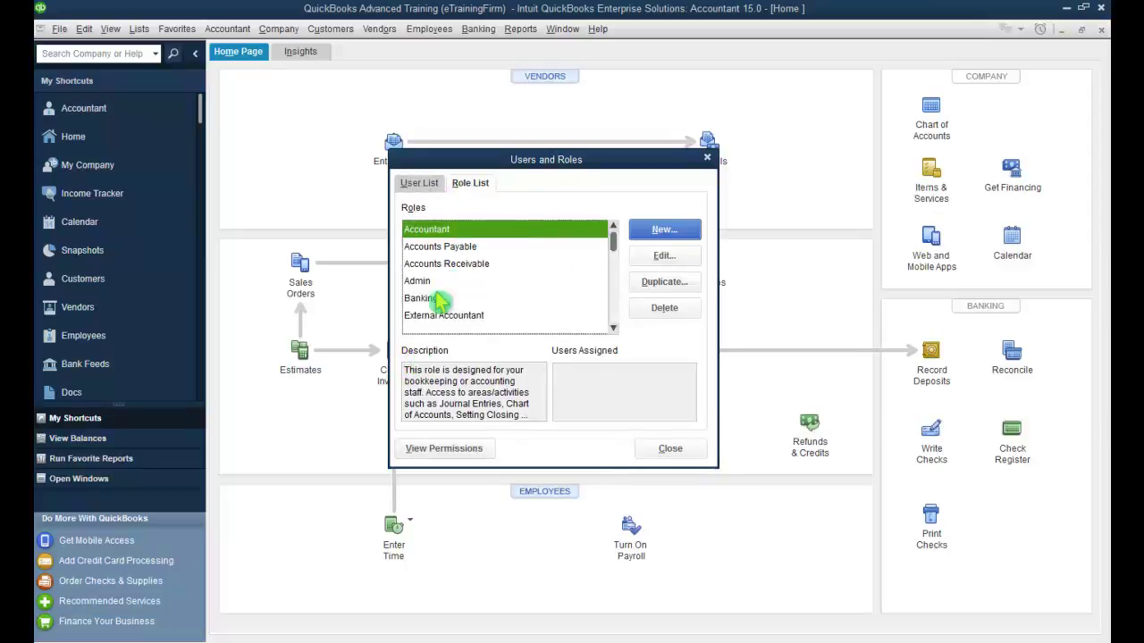
pyautogui.click(458, 248)
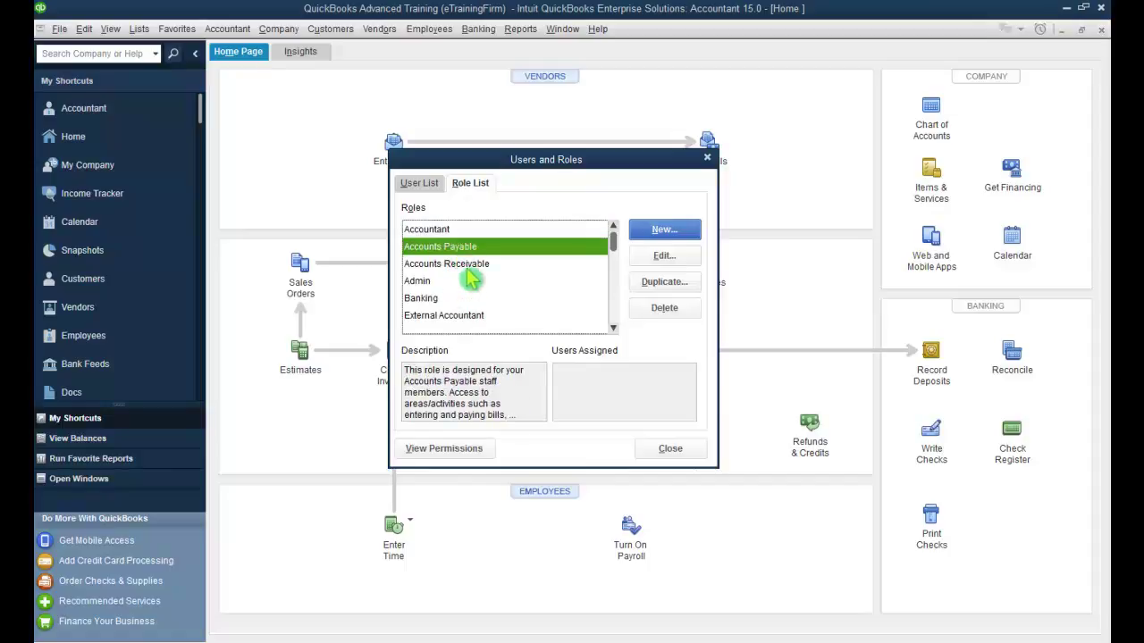
pyautogui.click(465, 267)
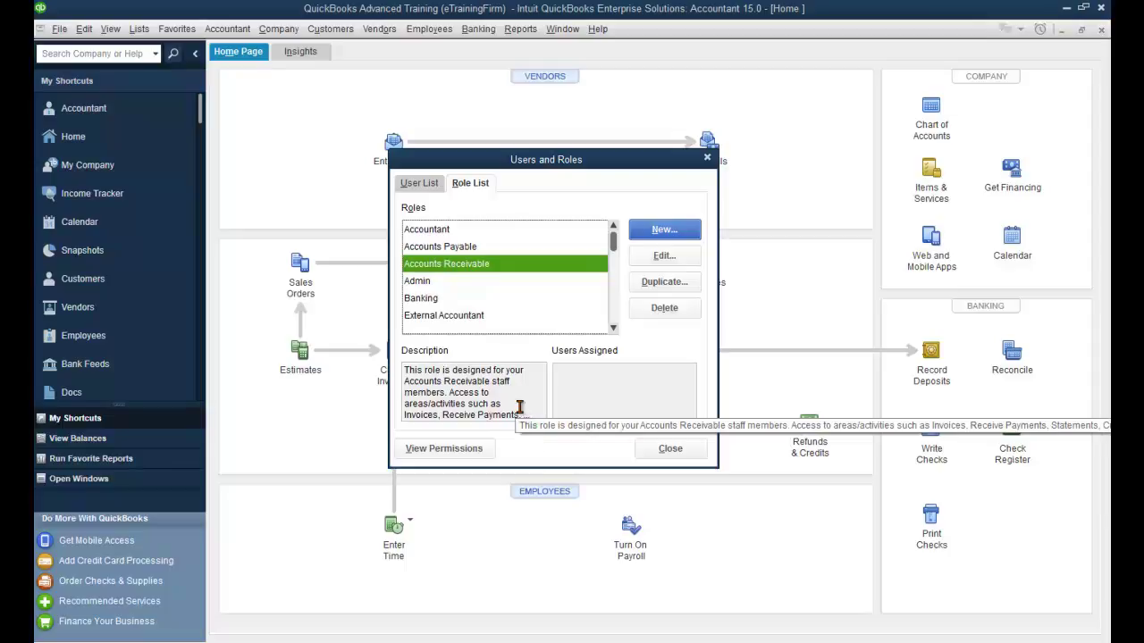
pyautogui.click(670, 449)
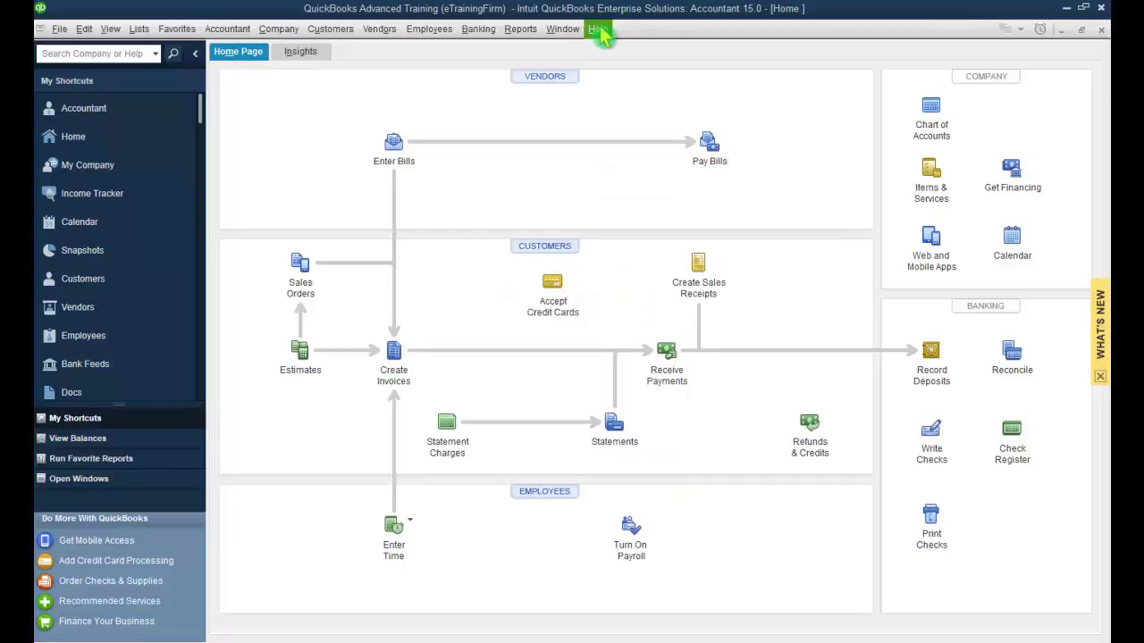
# Open the QuickBooks update settings, turn on Automatic Update, and try Shared Download before setting it back to No
pyautogui.click(597, 29)
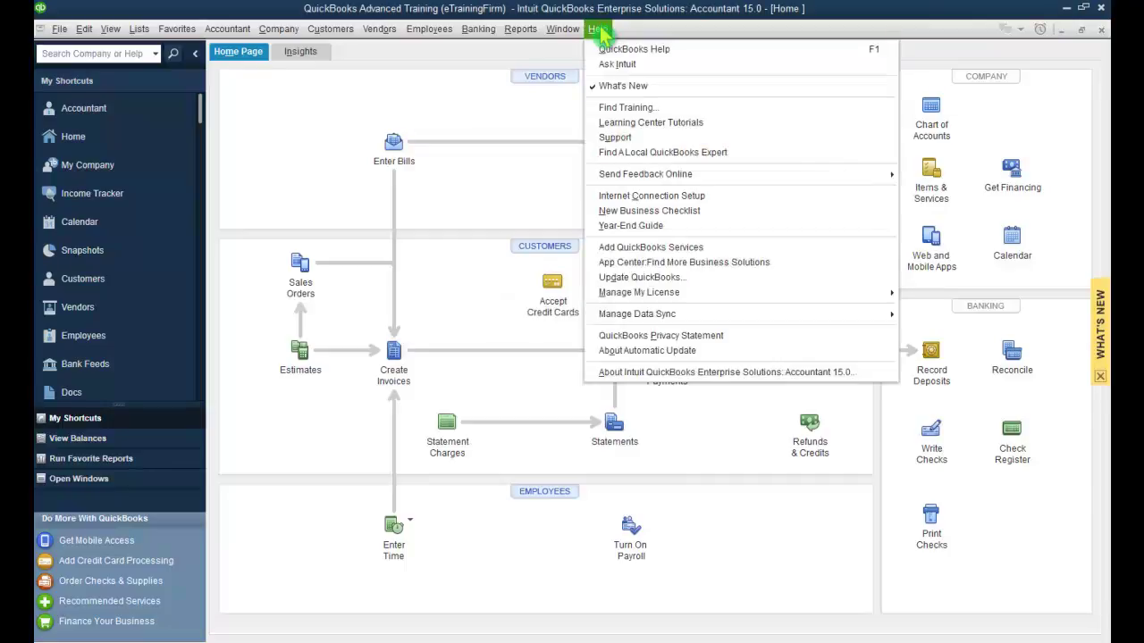
pyautogui.click(800, 286)
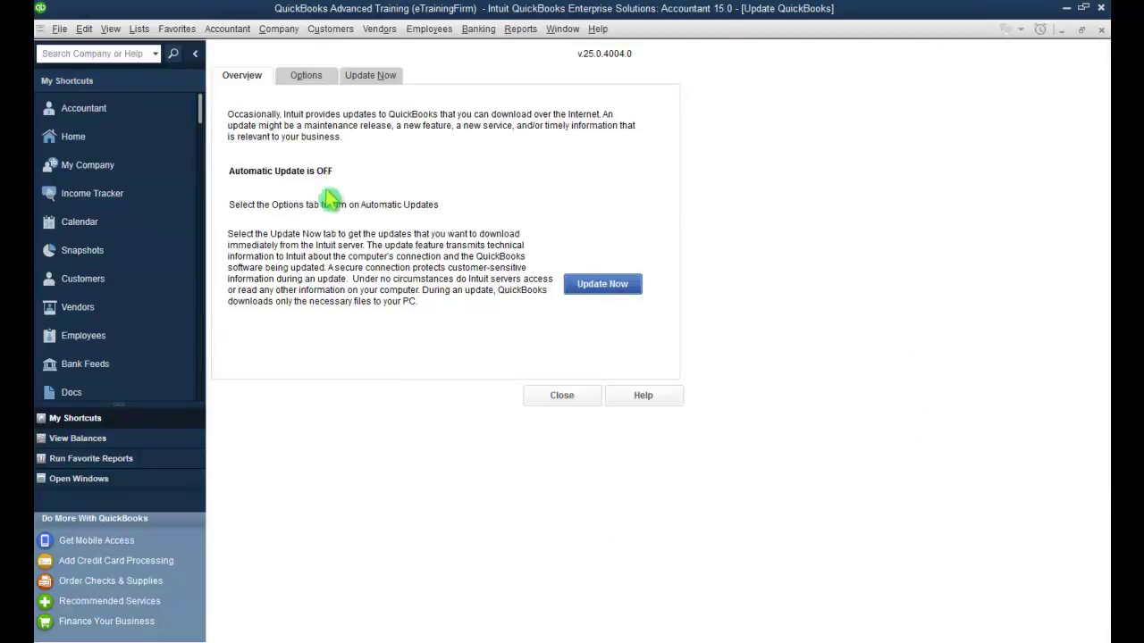
pyautogui.click(597, 293)
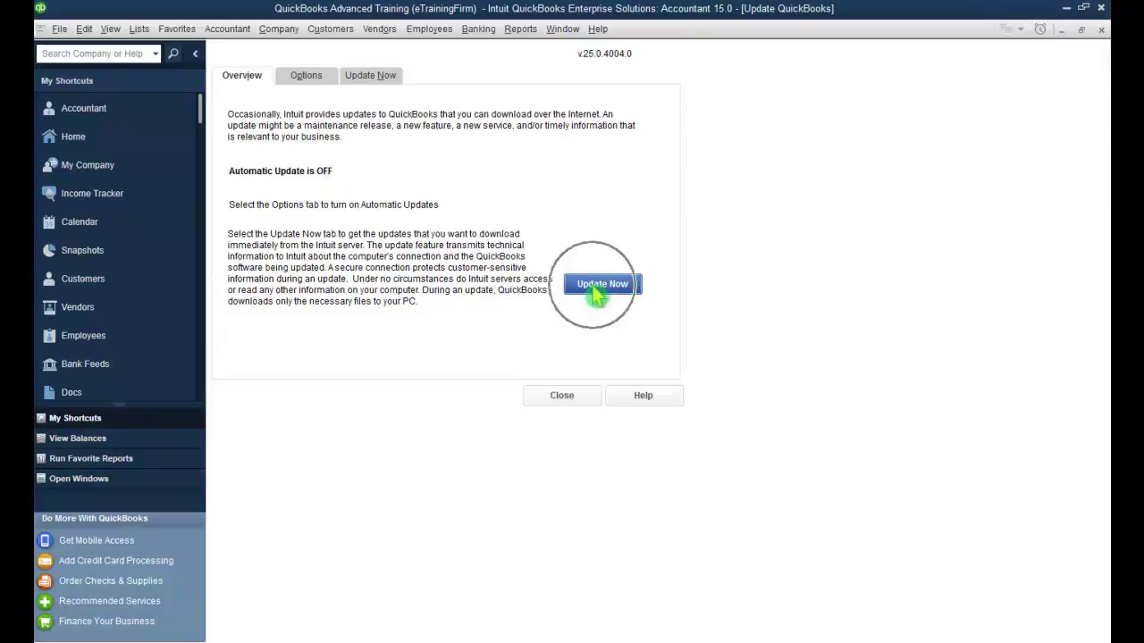
pyautogui.click(306, 79)
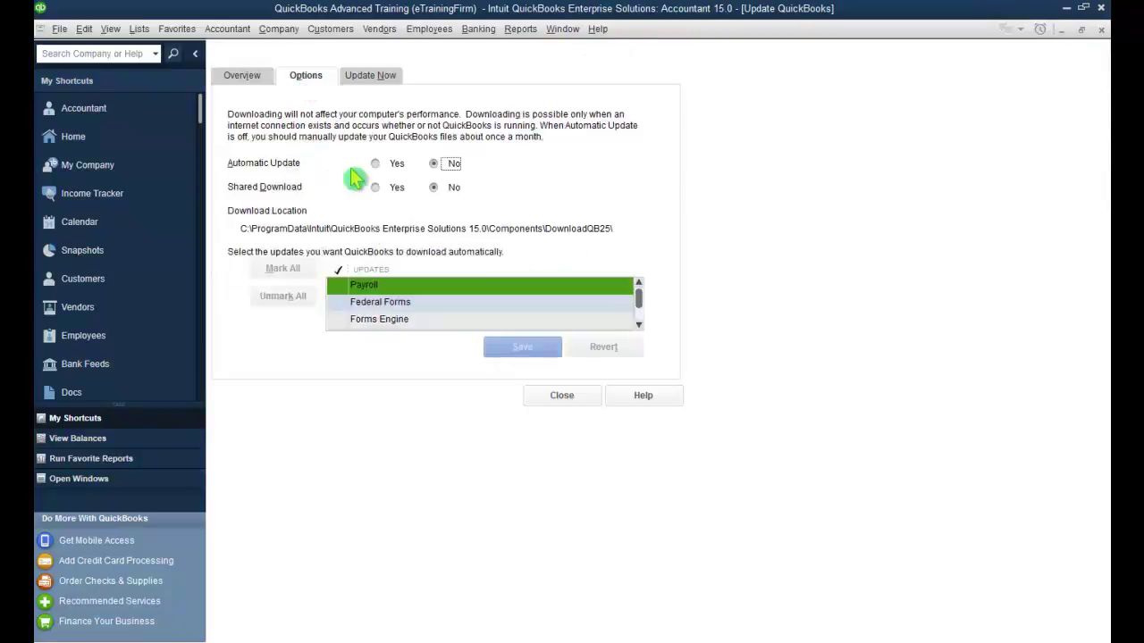
pyautogui.click(376, 165)
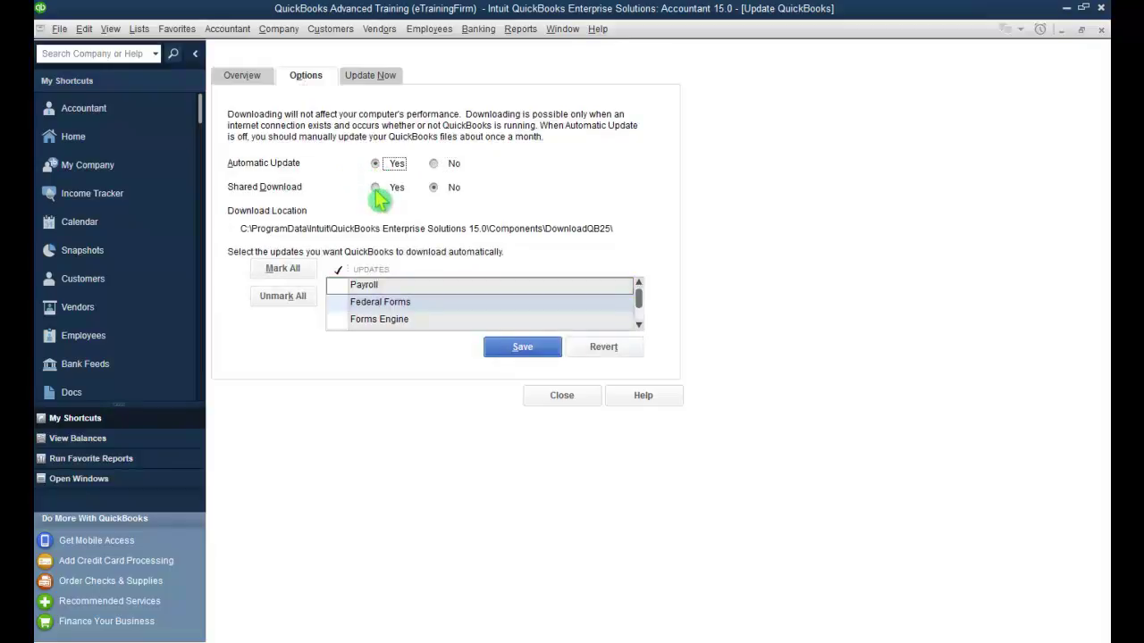
pyautogui.click(375, 188)
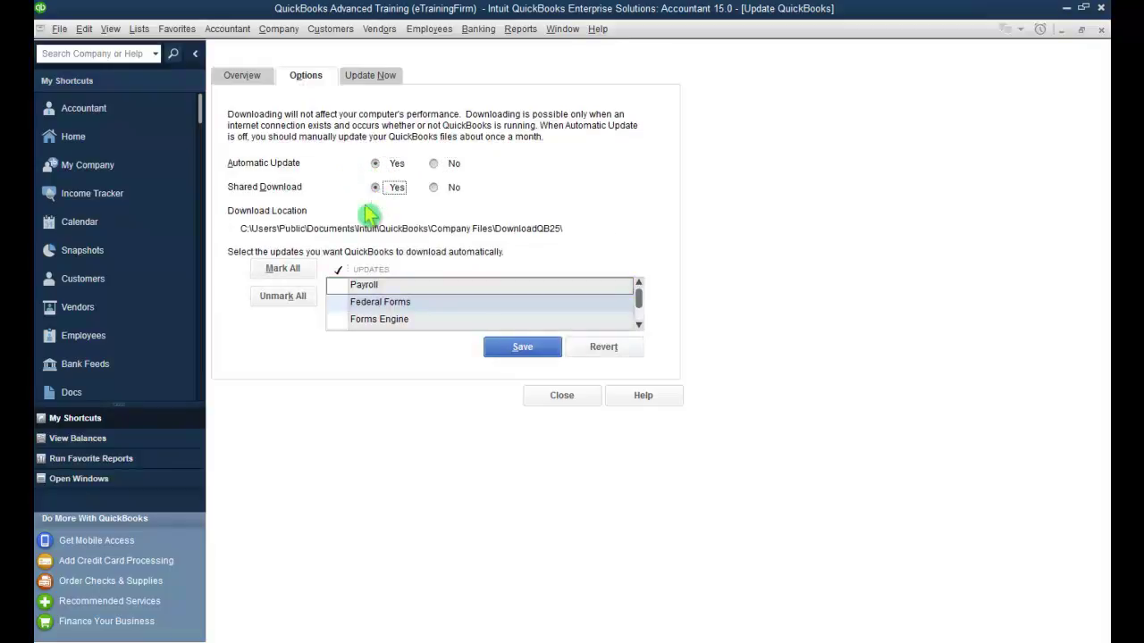
pyautogui.click(434, 189)
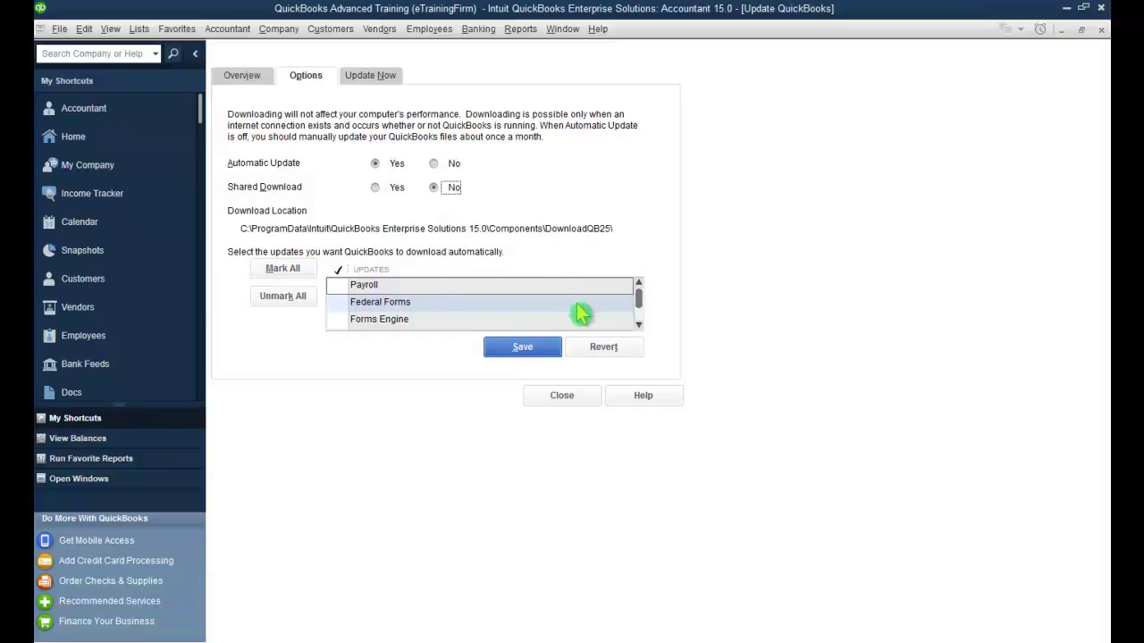
# Unmark Protocol Handler and Service Messages and mark Payroll among the updates to download automatically
pyautogui.scroll(-3, 581, 313)
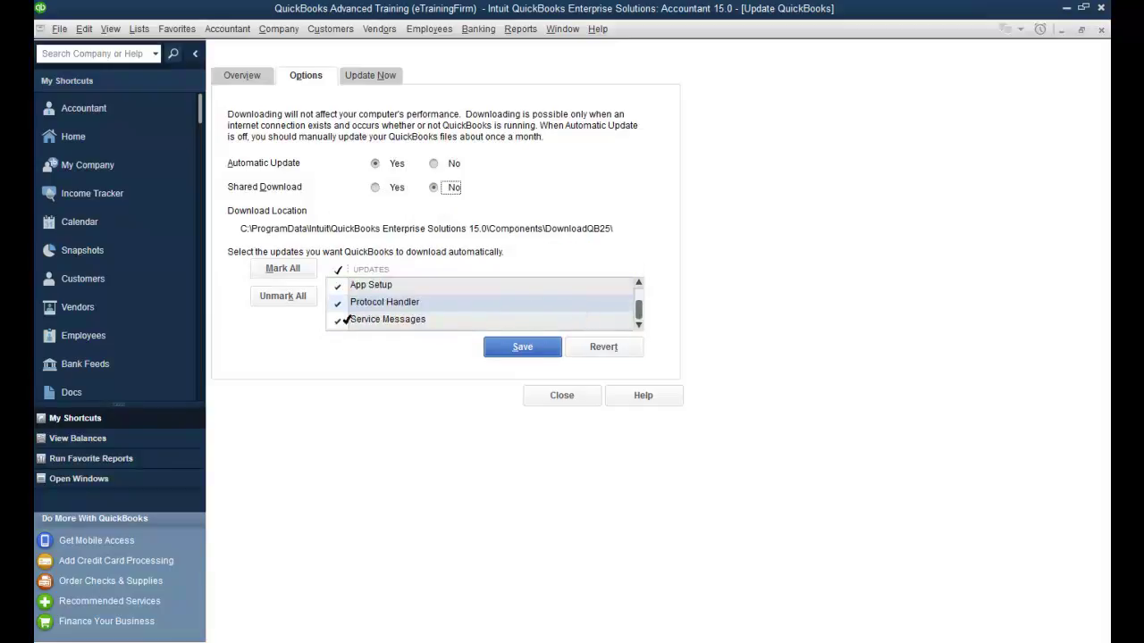
pyautogui.click(338, 303)
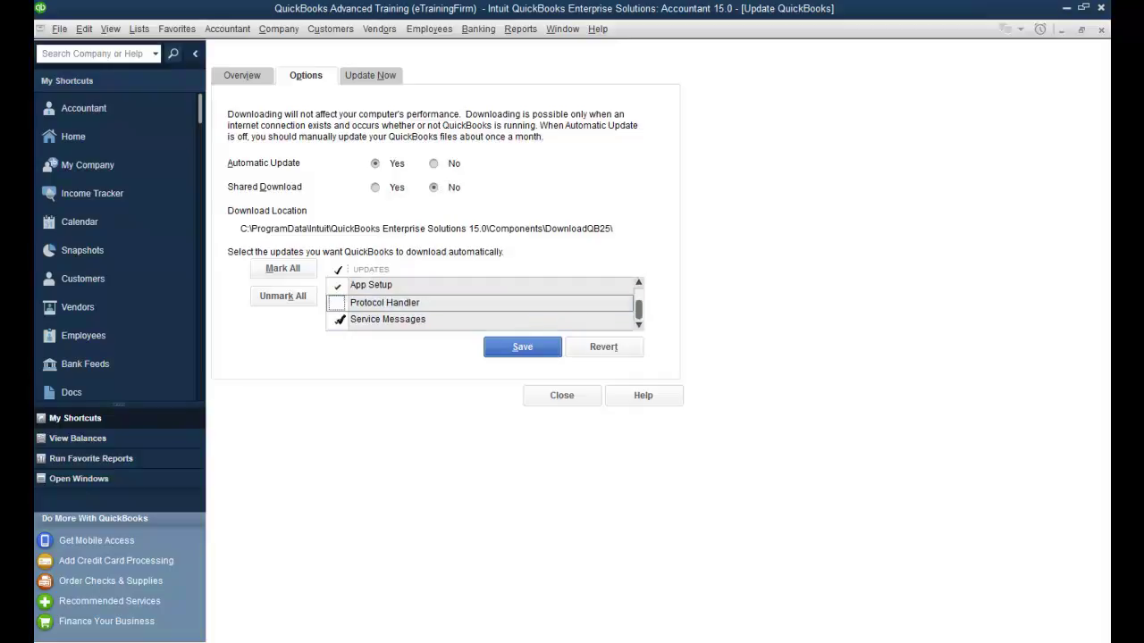
pyautogui.scroll(1, 340, 315)
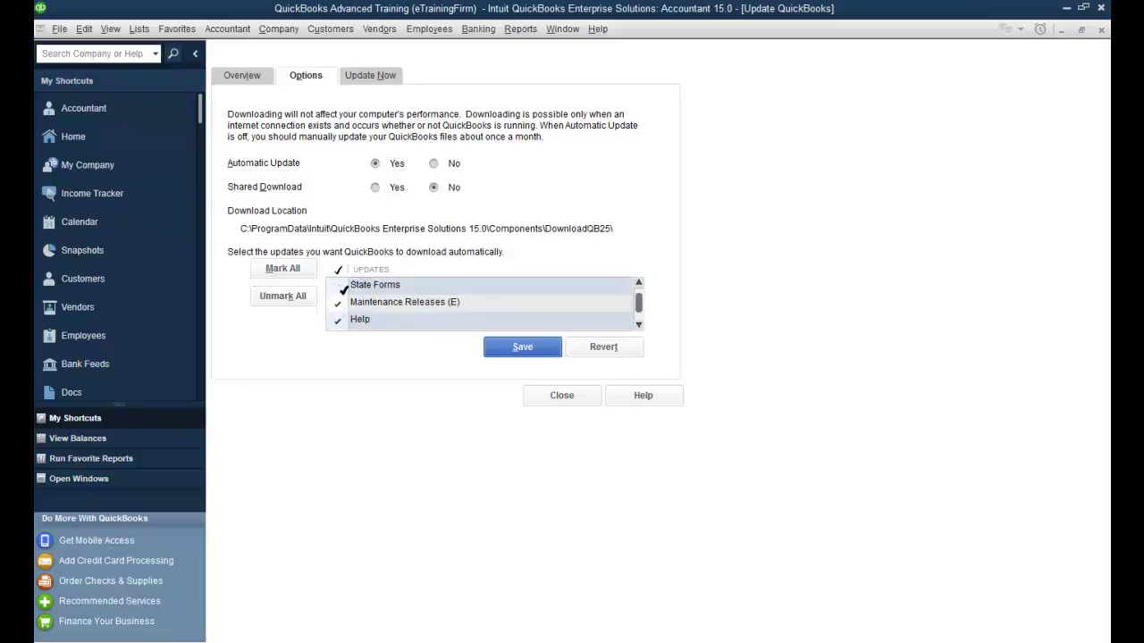
pyautogui.click(339, 319)
pyautogui.scroll(1, 344, 318)
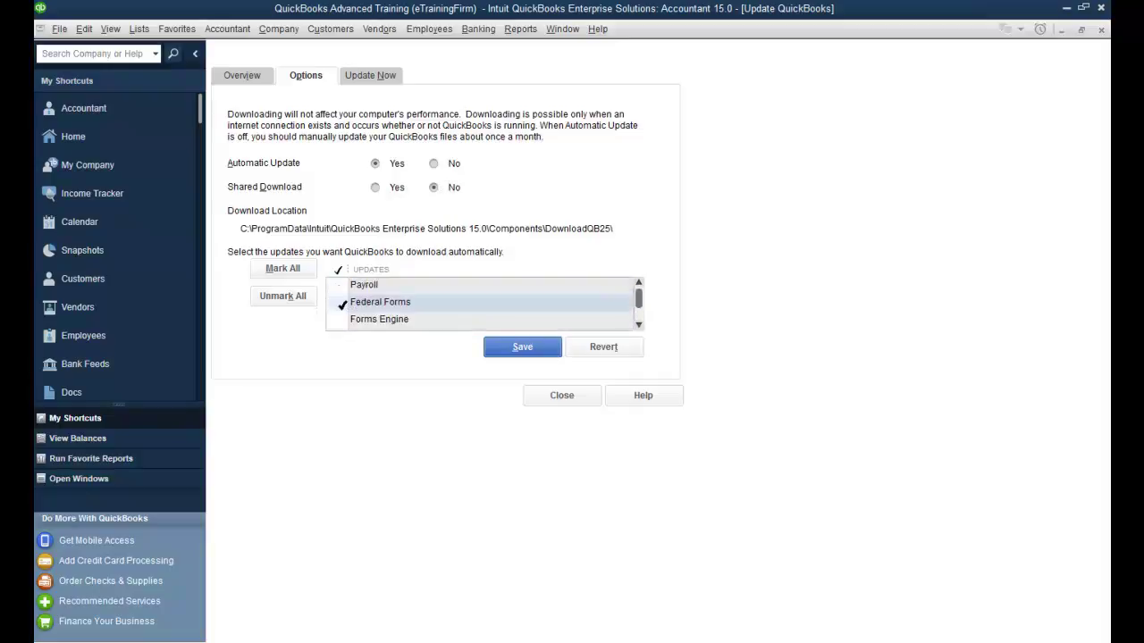
pyautogui.click(337, 285)
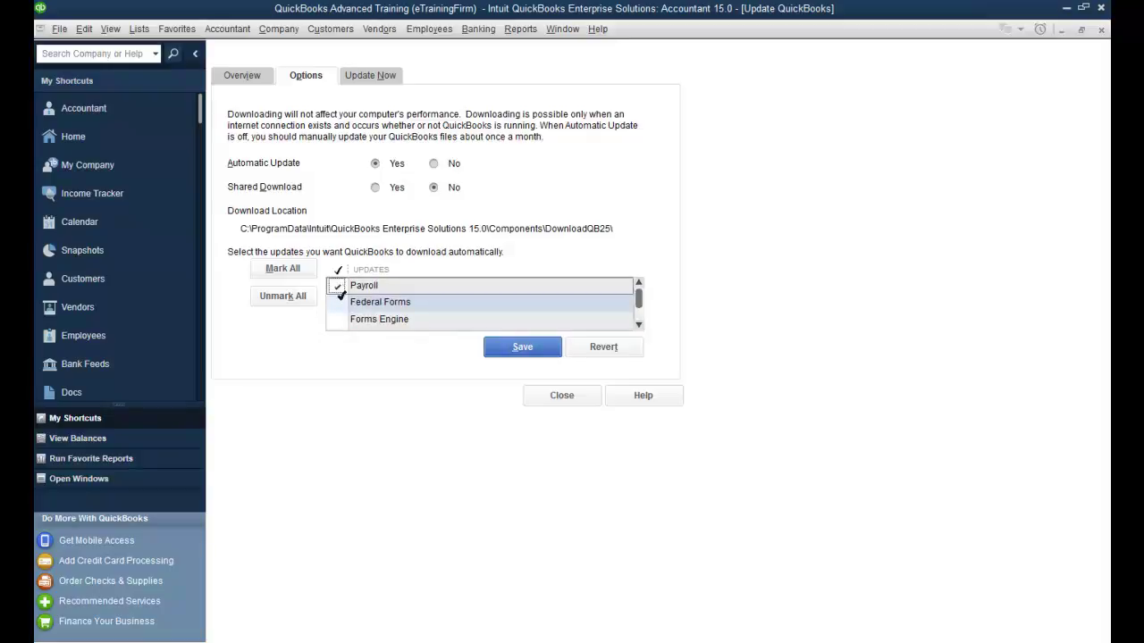
pyautogui.scroll(-2, 341, 319)
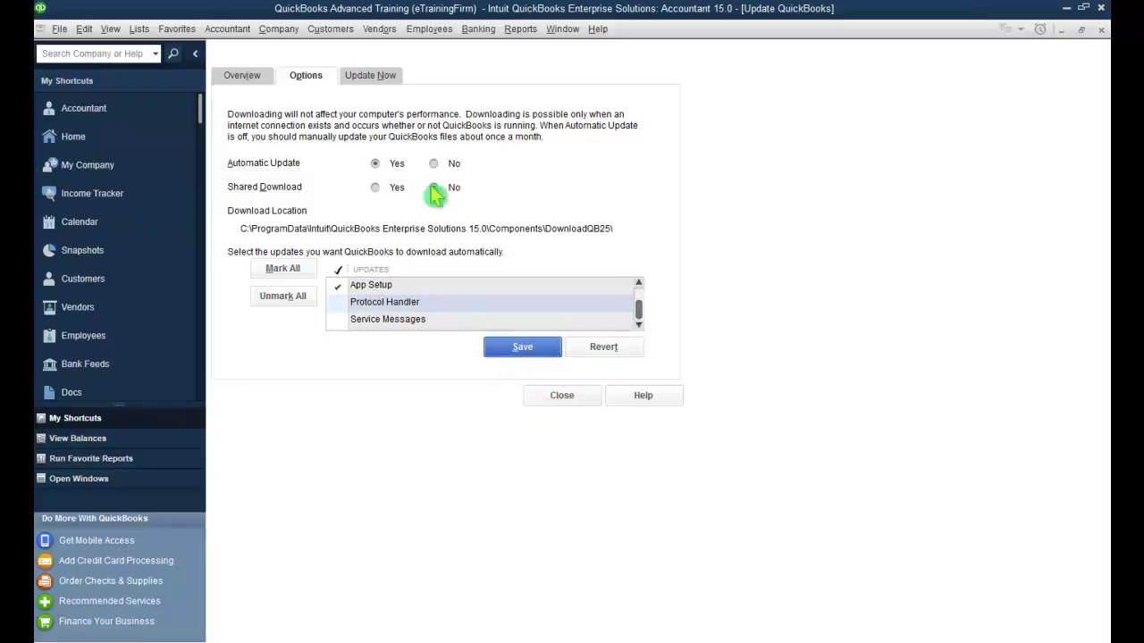
# Discard the changed update options, and check the updates offered for immediate download before closing the update window
pyautogui.click(368, 79)
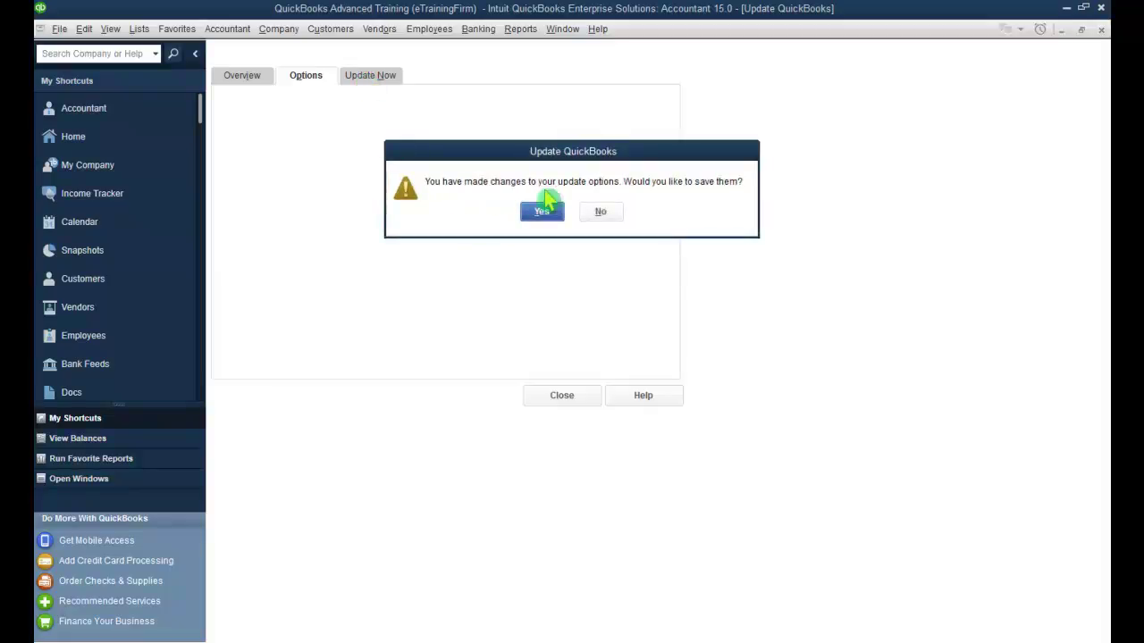
pyautogui.click(600, 212)
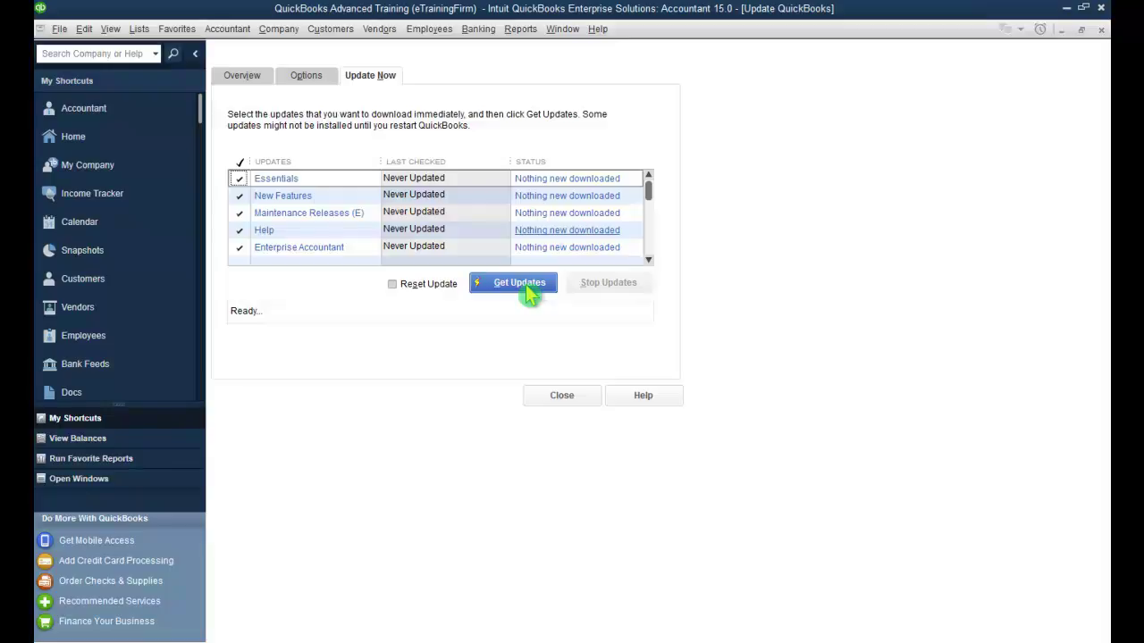
pyautogui.click(559, 396)
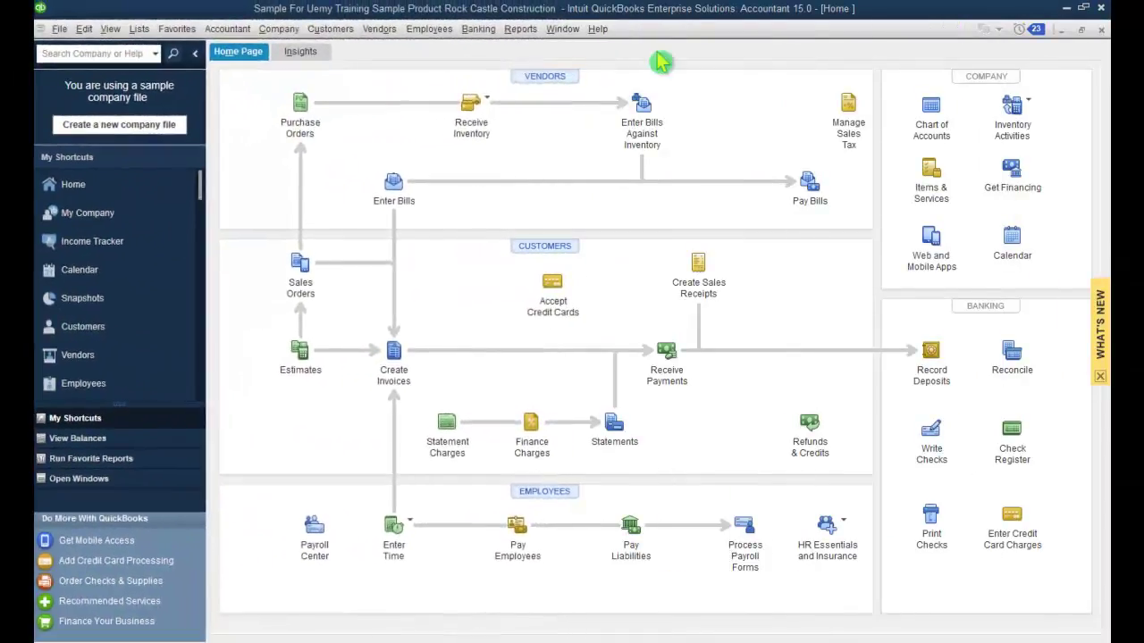
# In the Rock Castle Construction sample file, turn on Automatic Update, mark Payroll and Federal Forms for automatic download, and save the update options
pyautogui.click(597, 29)
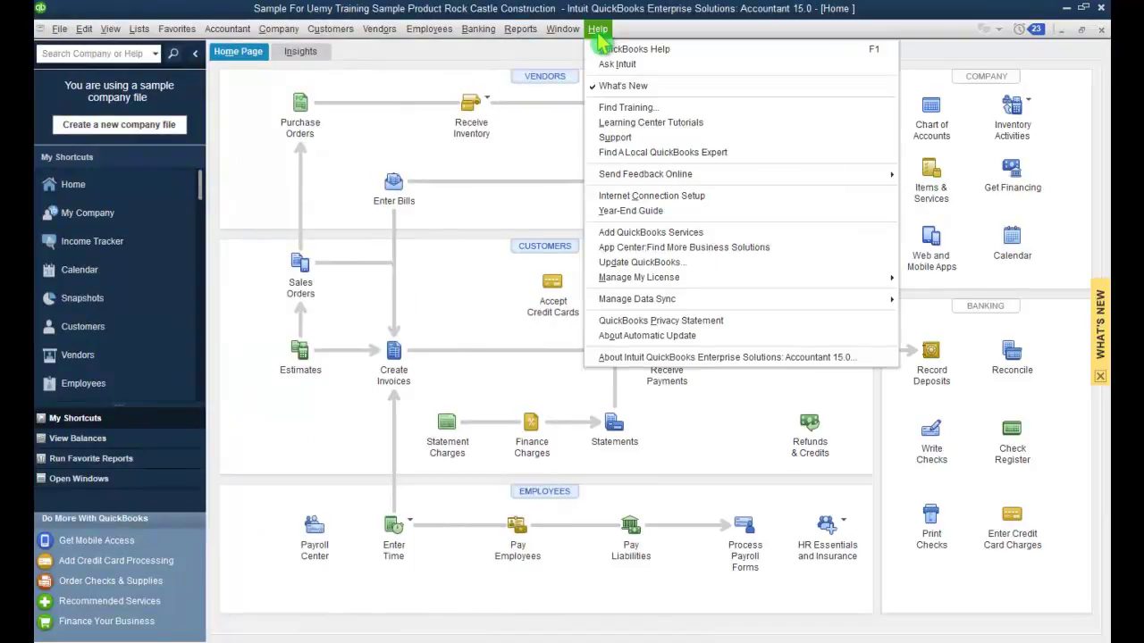
pyautogui.click(642, 262)
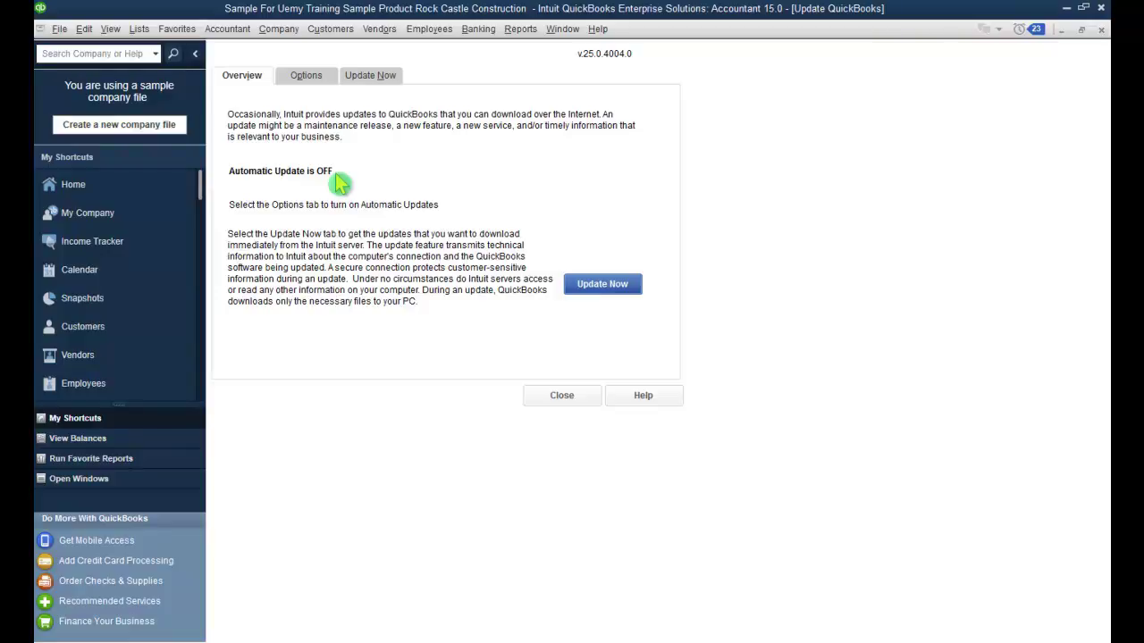
pyautogui.click(311, 79)
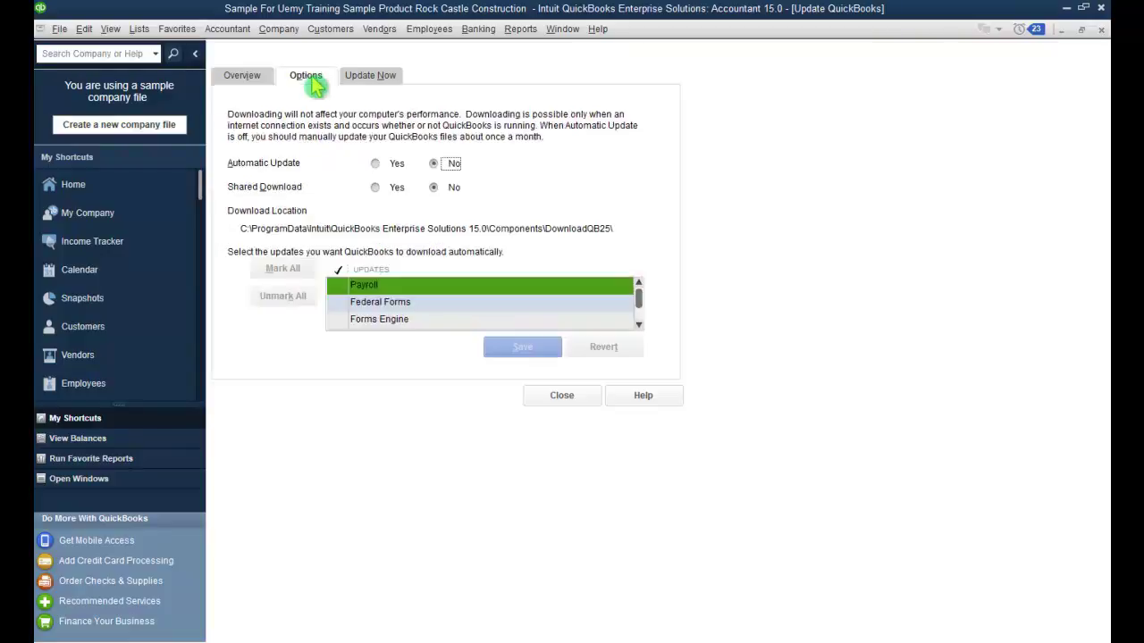
pyautogui.click(376, 164)
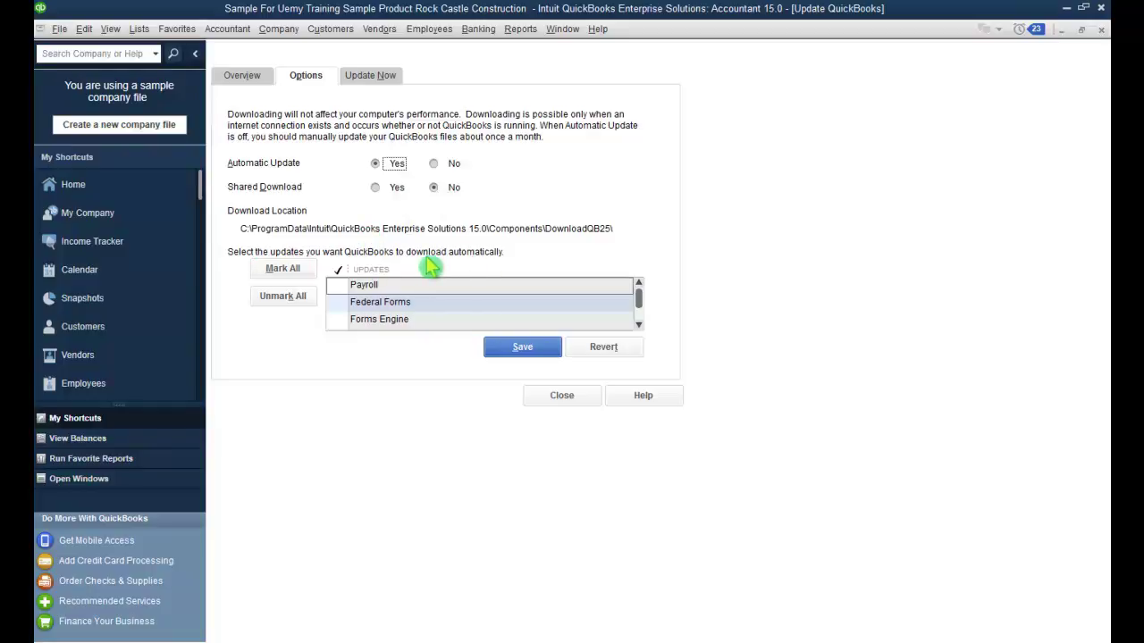
pyautogui.click(340, 286)
pyautogui.click(339, 286)
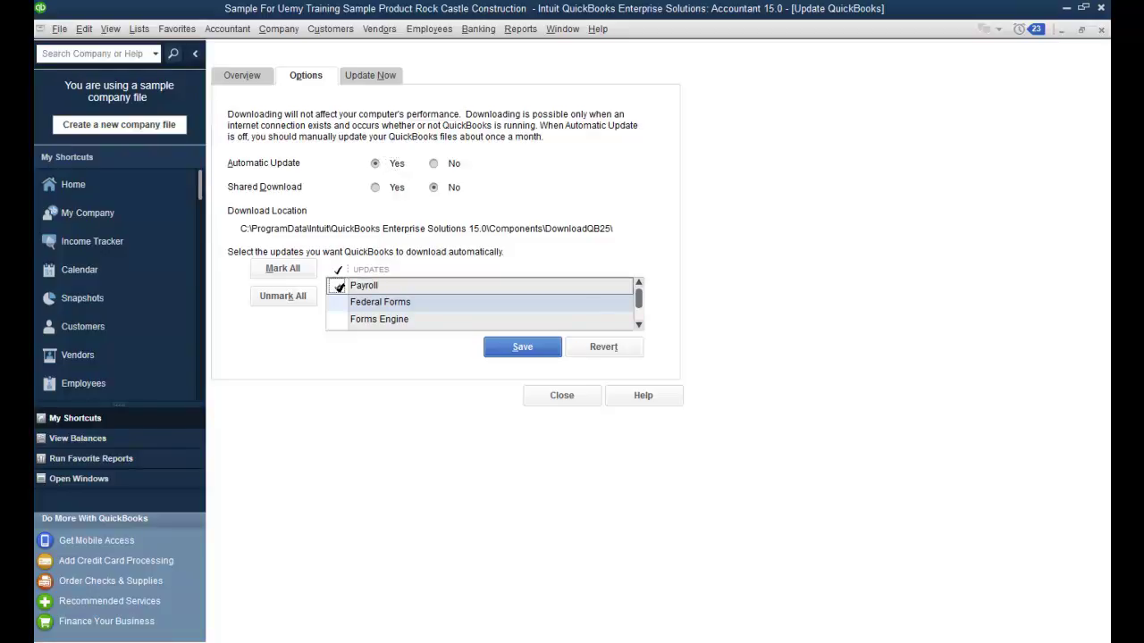
pyautogui.click(339, 302)
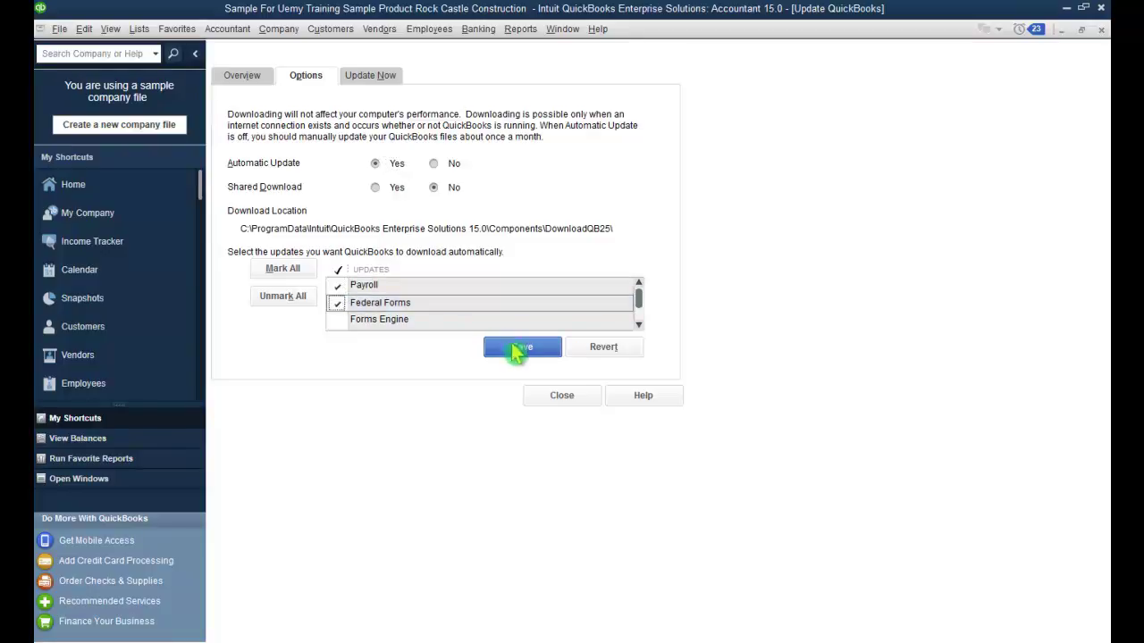
pyautogui.click(516, 350)
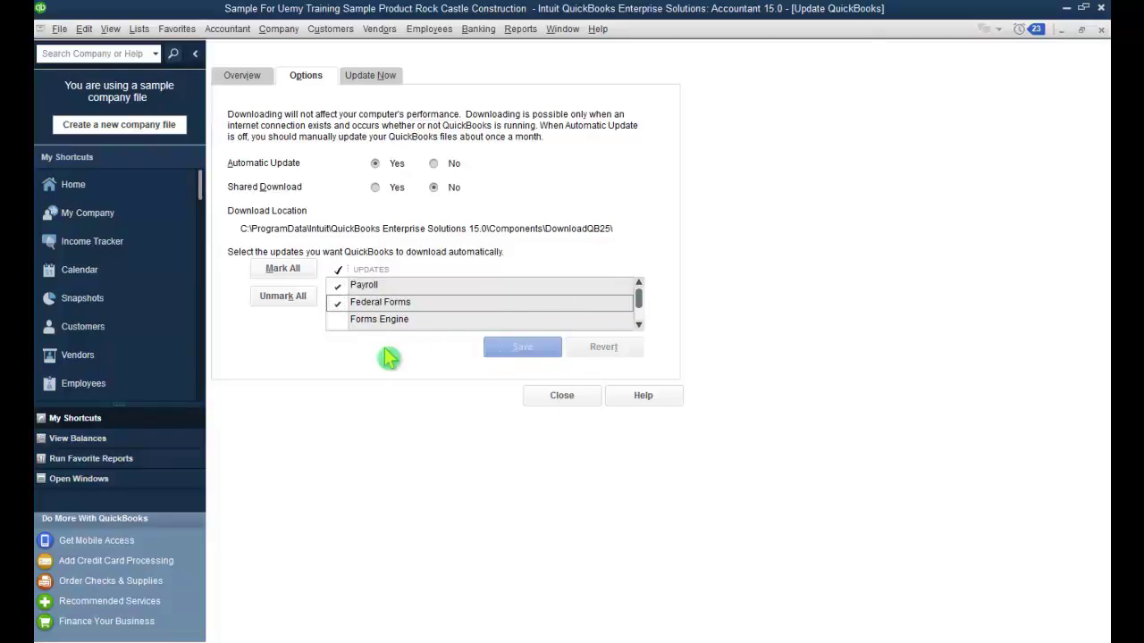
# Look through the updates offered for immediate download and try to unmark the New Features update
pyautogui.click(392, 81)
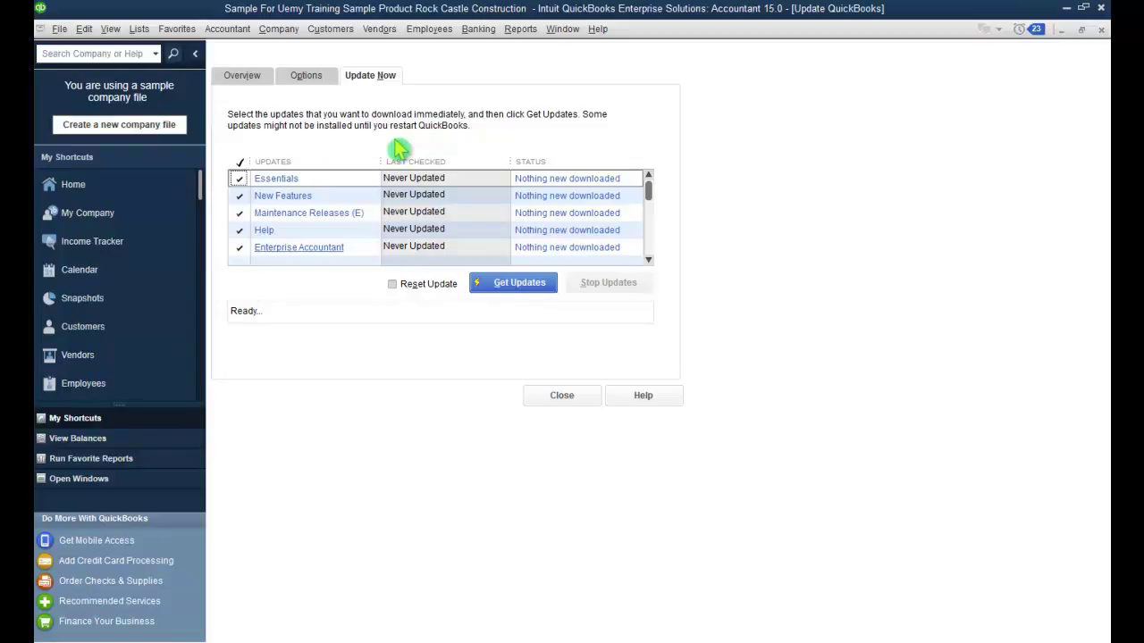
pyautogui.click(649, 231)
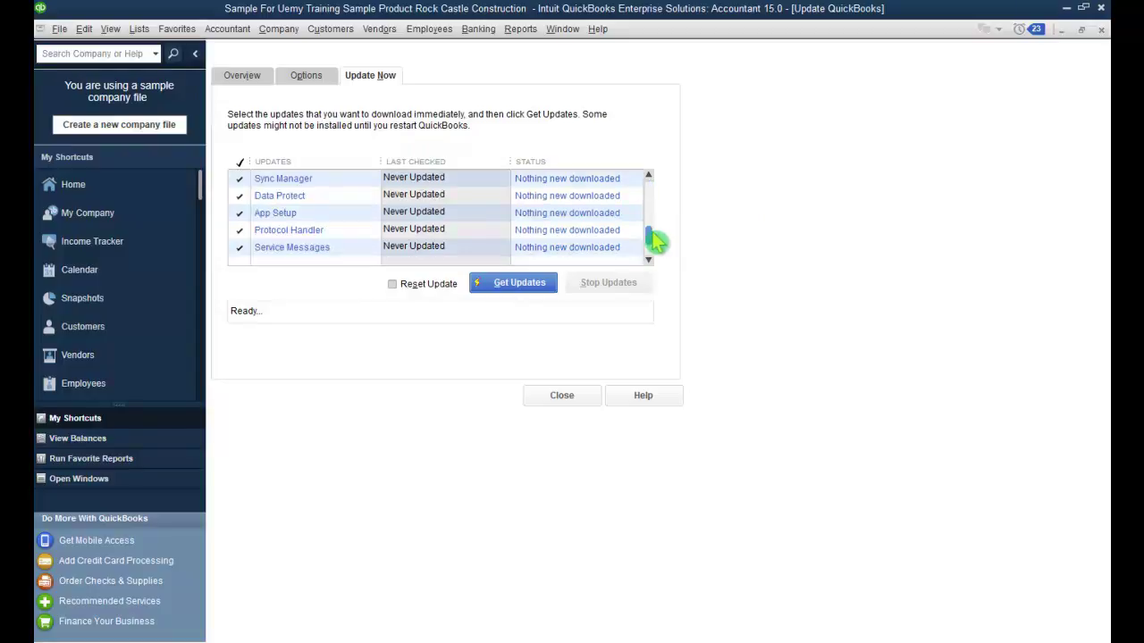
pyautogui.moveTo(650, 231); pyautogui.dragTo(648, 197)
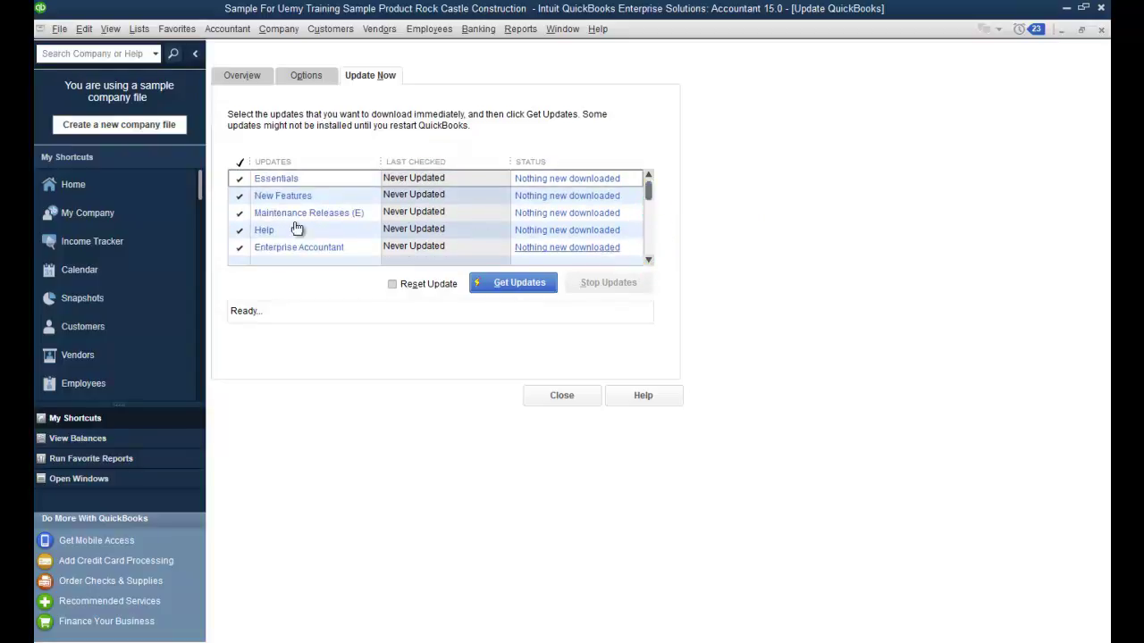
pyautogui.click(239, 194)
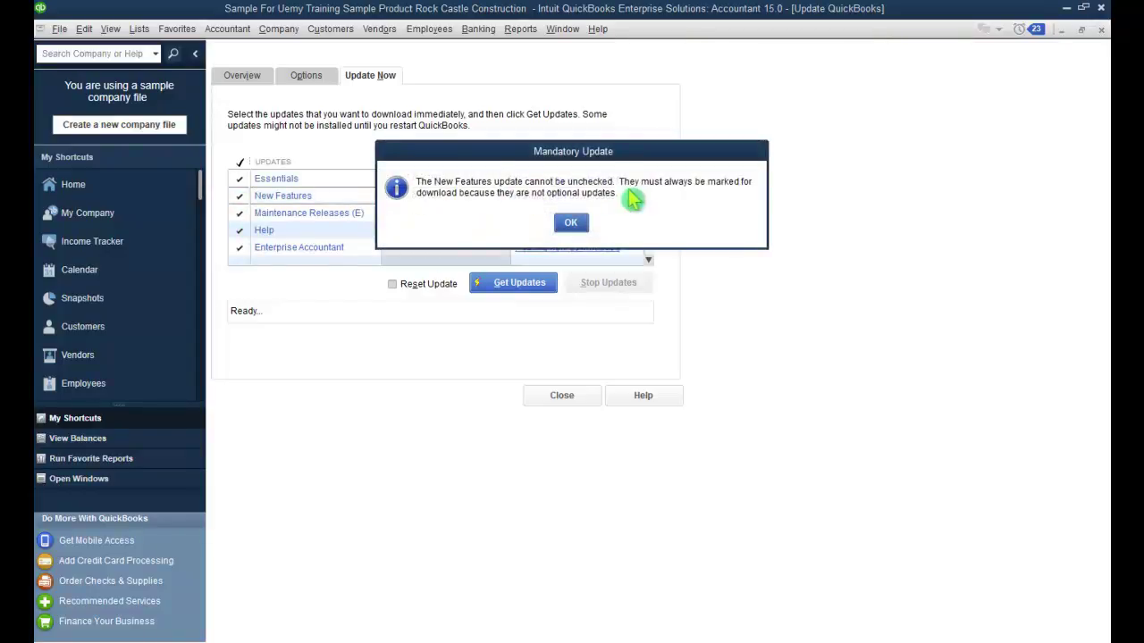
pyautogui.click(573, 225)
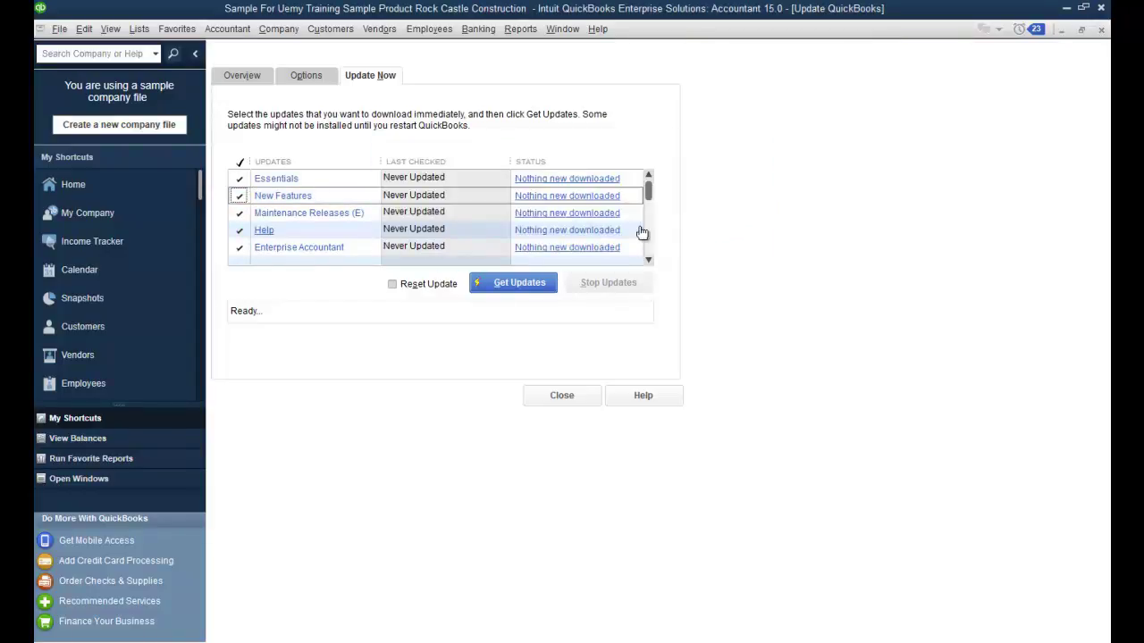
# Request the download of all marked updates through Critical Fixes, and close the update window
pyautogui.moveTo(655, 203); pyautogui.dragTo(650, 252)
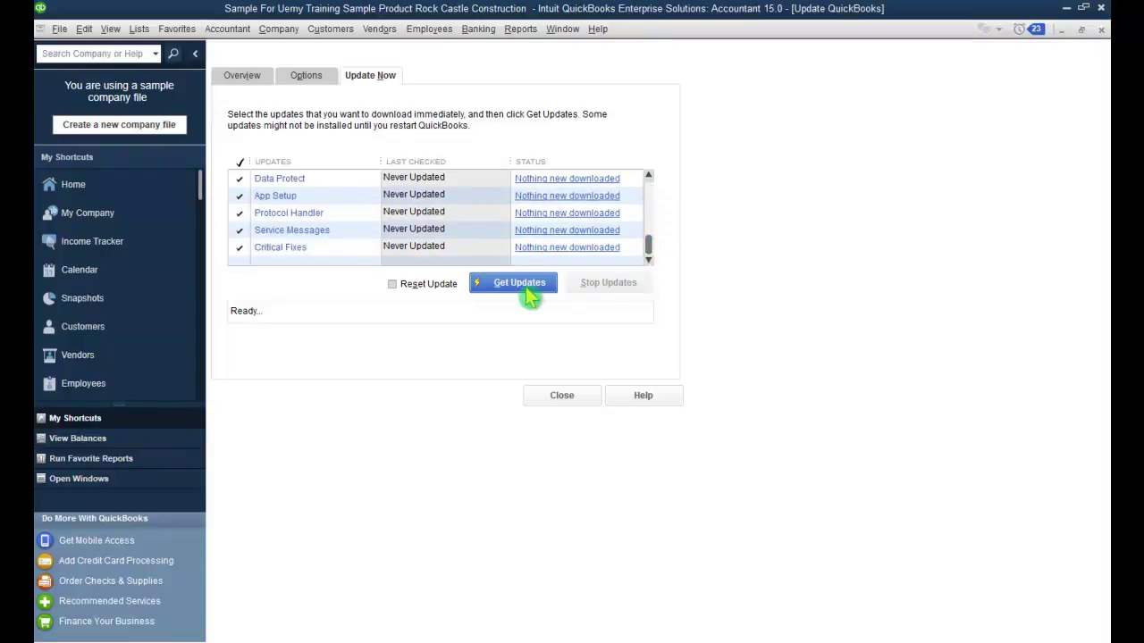
pyautogui.click(527, 290)
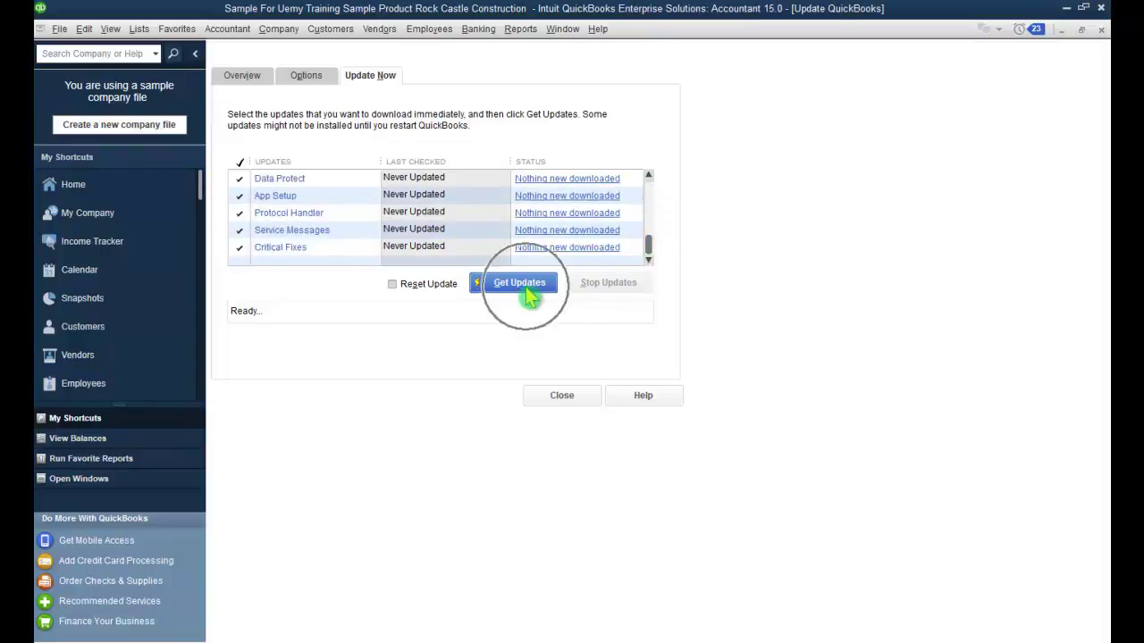
pyautogui.click(528, 290)
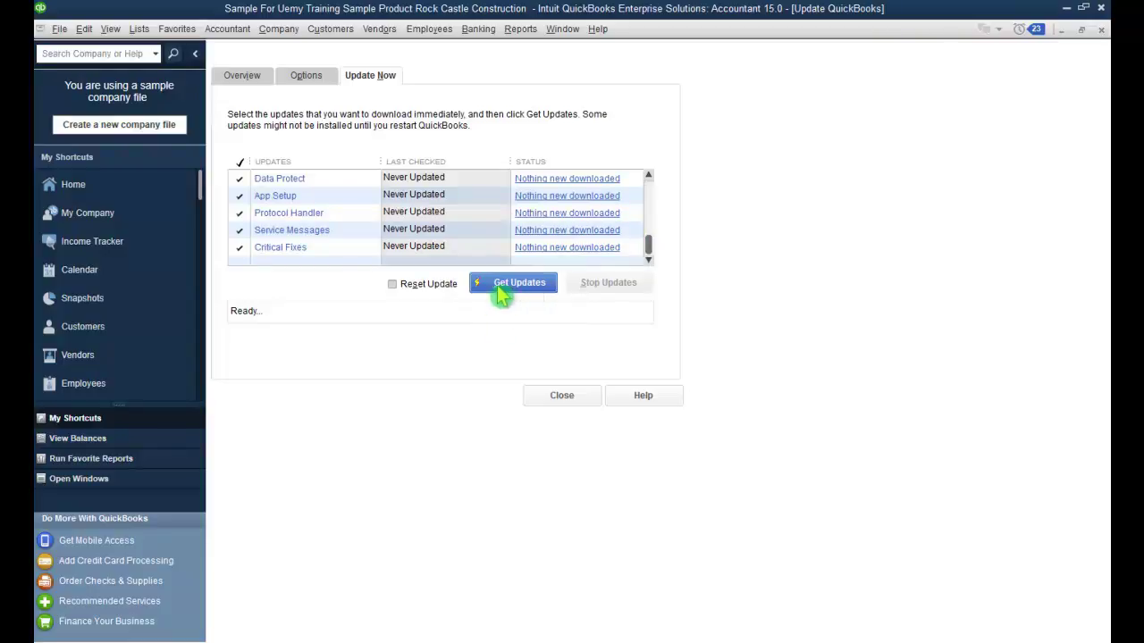
pyautogui.click(563, 399)
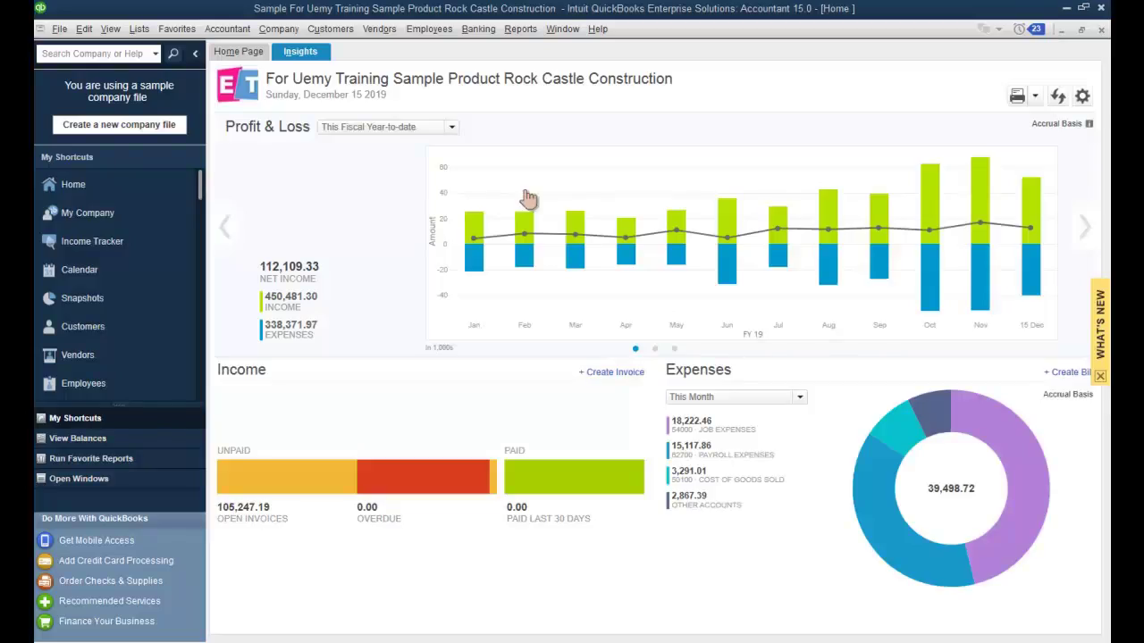
# Return to the home page, display the chart of accounts, and examine the accounts and their types from Bank through Expense
pyautogui.click(247, 56)
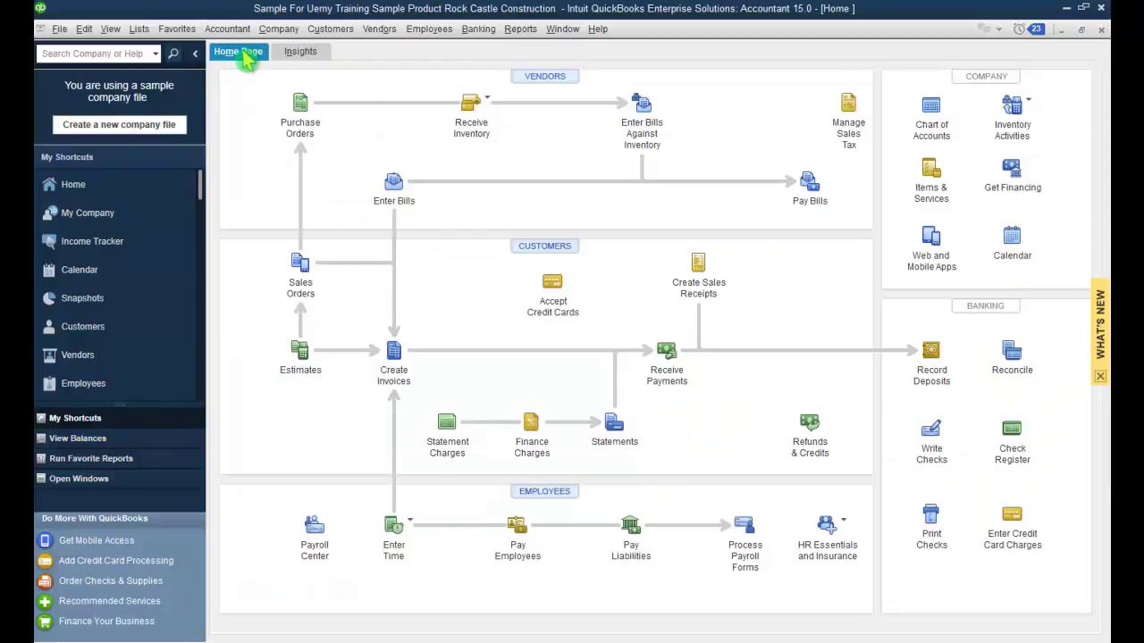
pyautogui.click(933, 111)
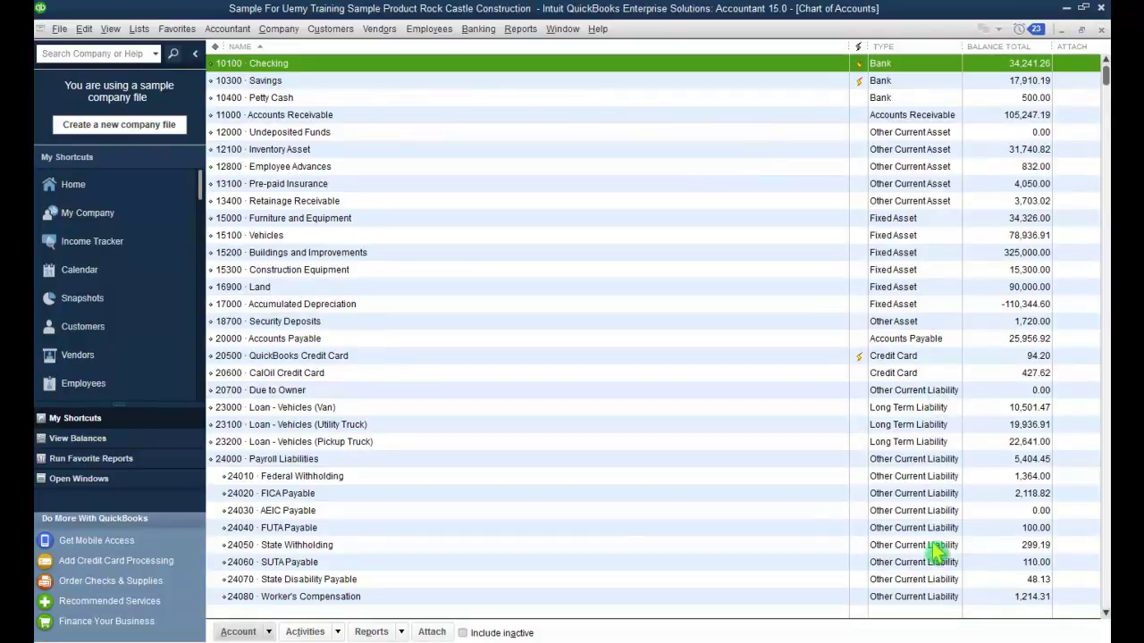
pyautogui.scroll(-7, 938, 545)
pyautogui.scroll(-7, 927, 442)
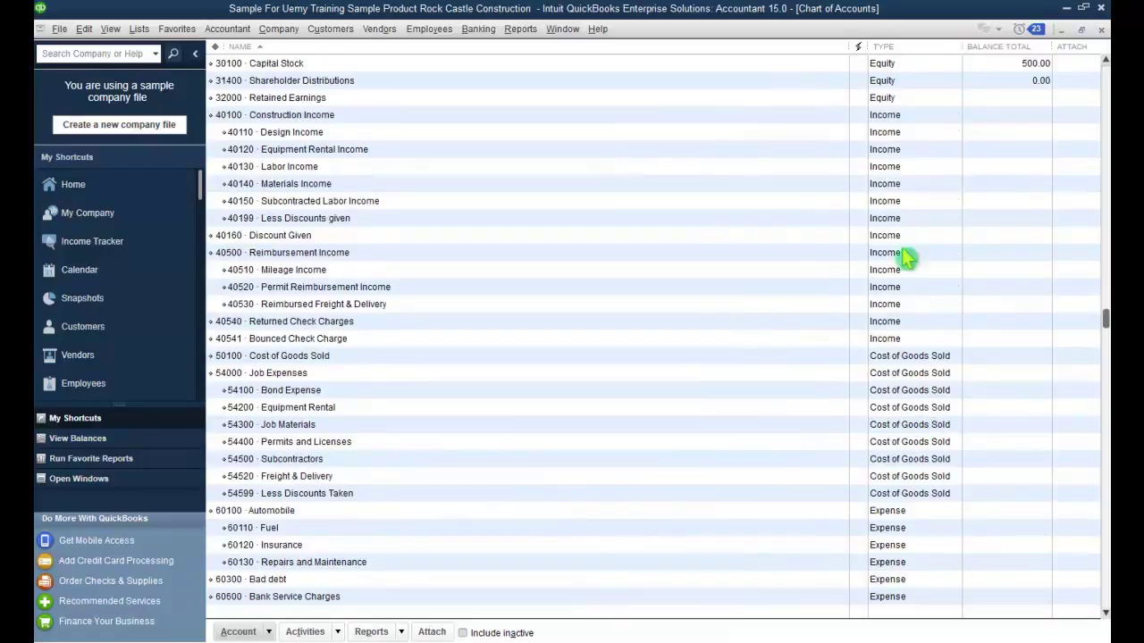
# Review the remaining income and expense accounts, and display the Insights overview with the profit and loss chart from the home page
pyautogui.scroll(-3, 926, 495)
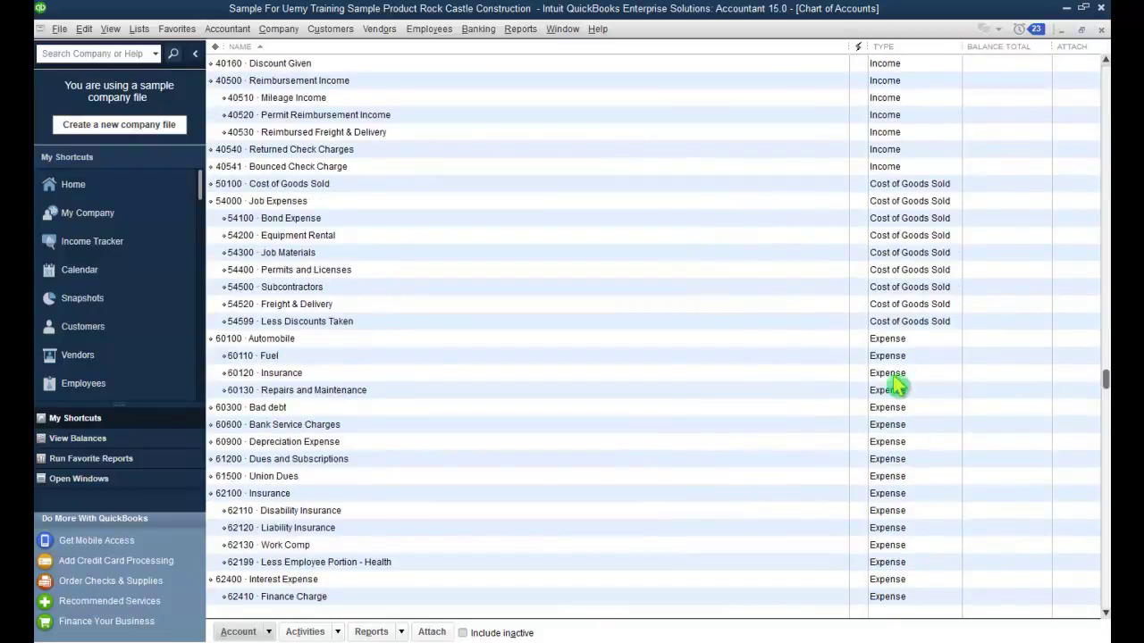
pyautogui.scroll(17, 821, 421)
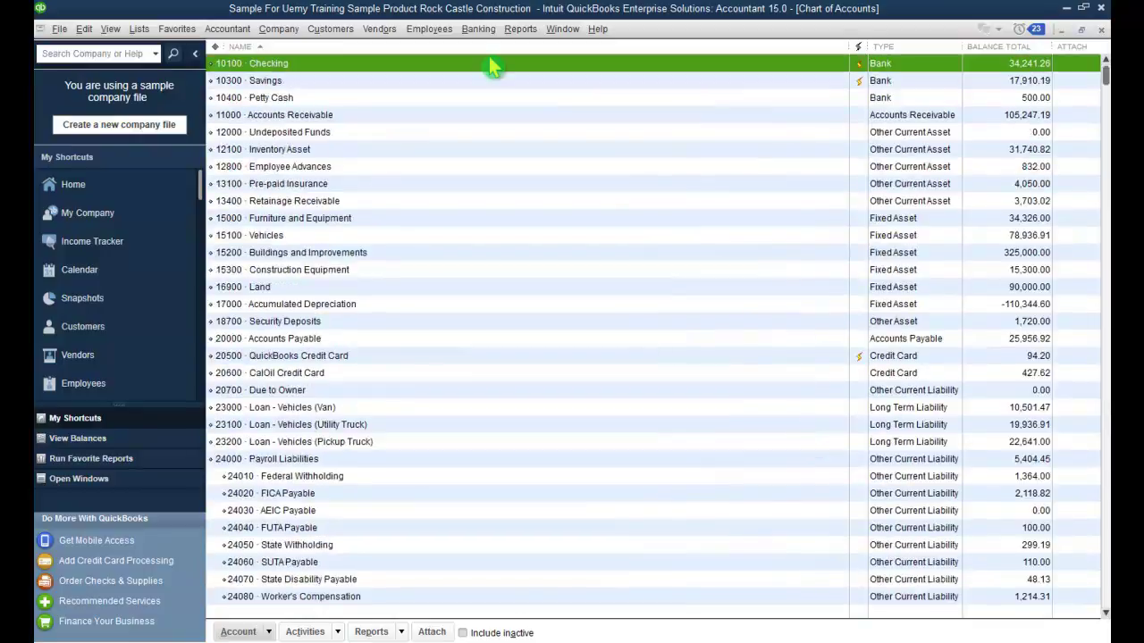
pyautogui.click(70, 188)
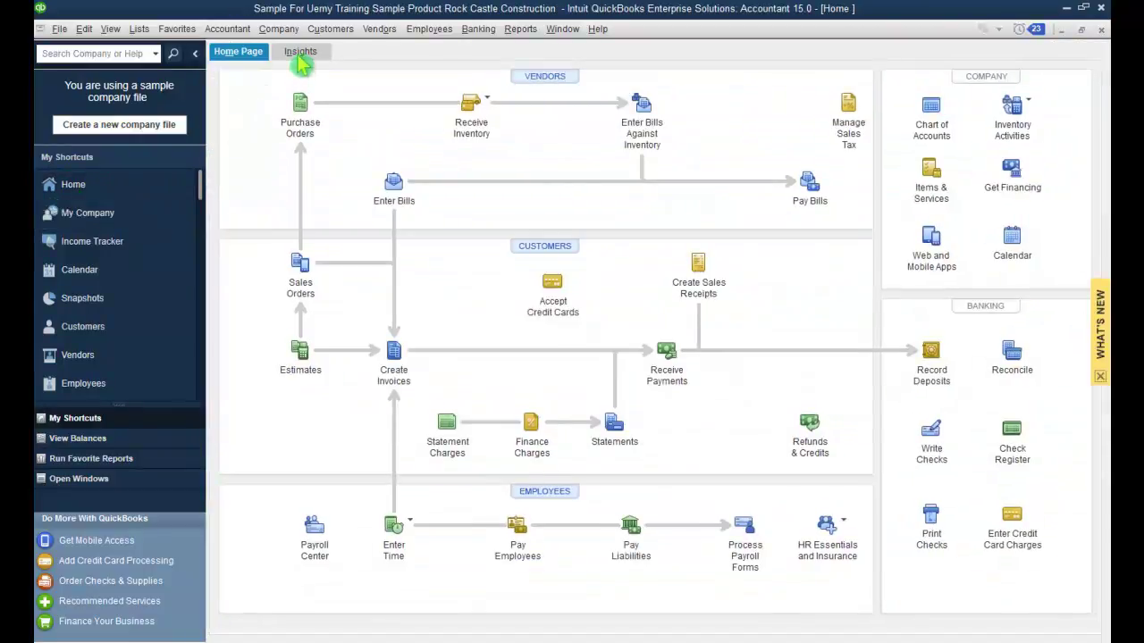
pyautogui.click(302, 54)
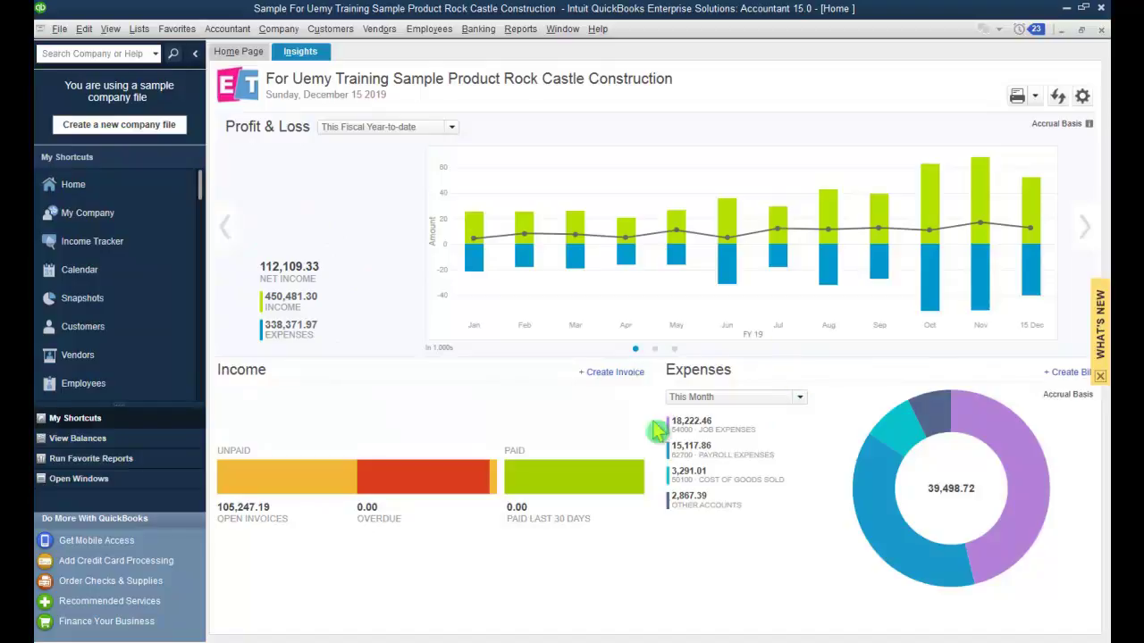
pyautogui.moveTo(480, 225)
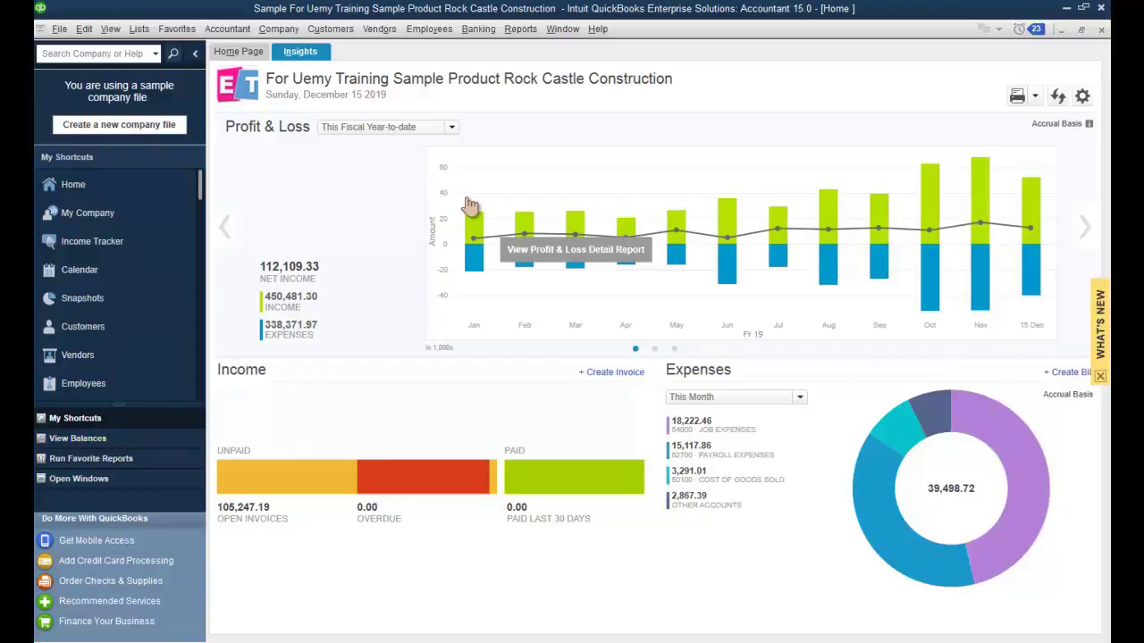
# List the open windows, toggle them between floating and maximized, and switch between Home and the chart of accounts
pyautogui.click(77, 480)
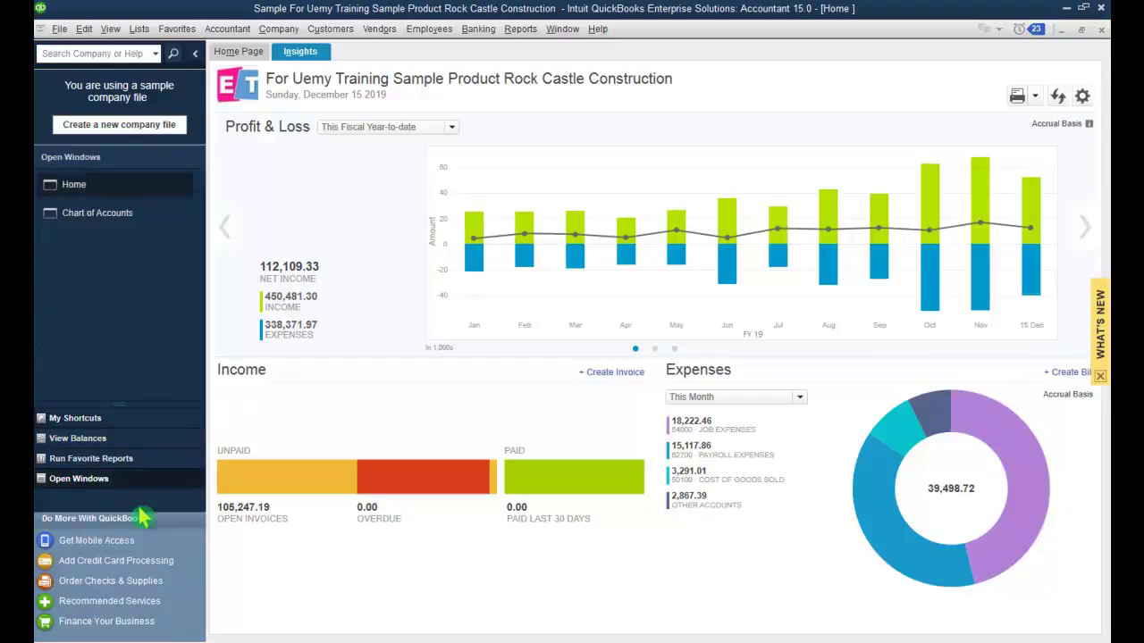
pyautogui.click(122, 215)
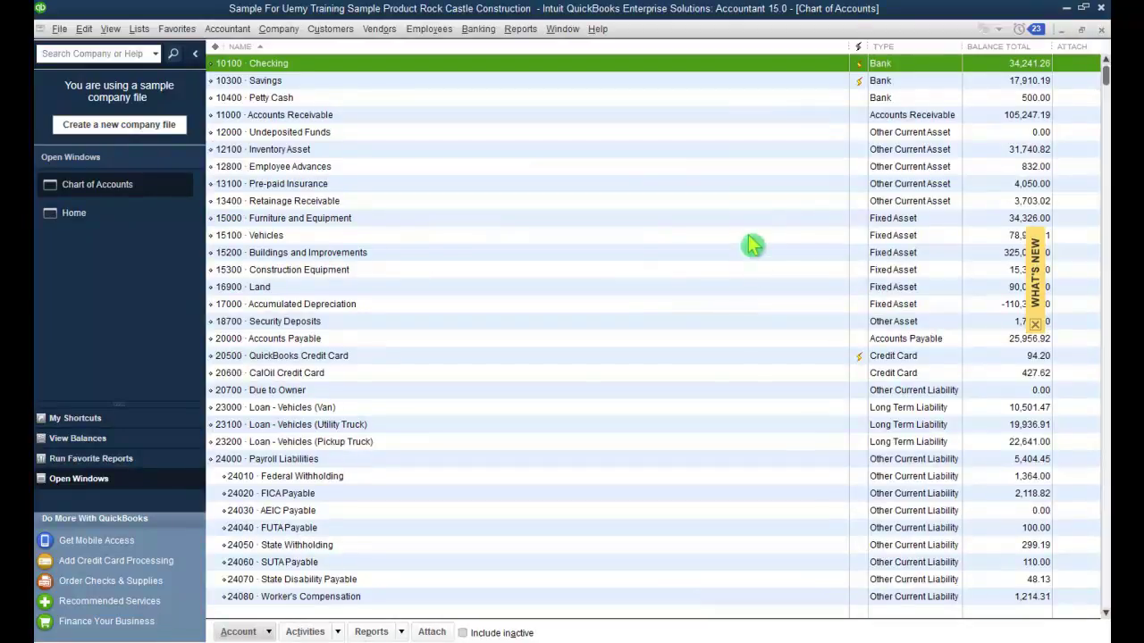
pyautogui.click(1082, 30)
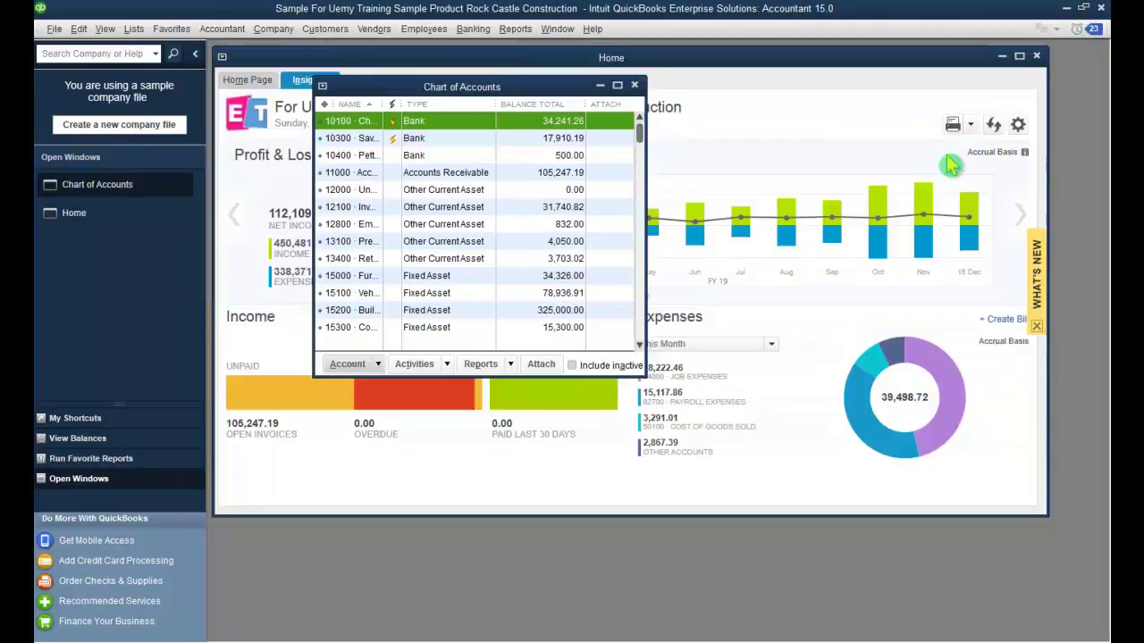
pyautogui.click(1026, 64)
pyautogui.click(1017, 55)
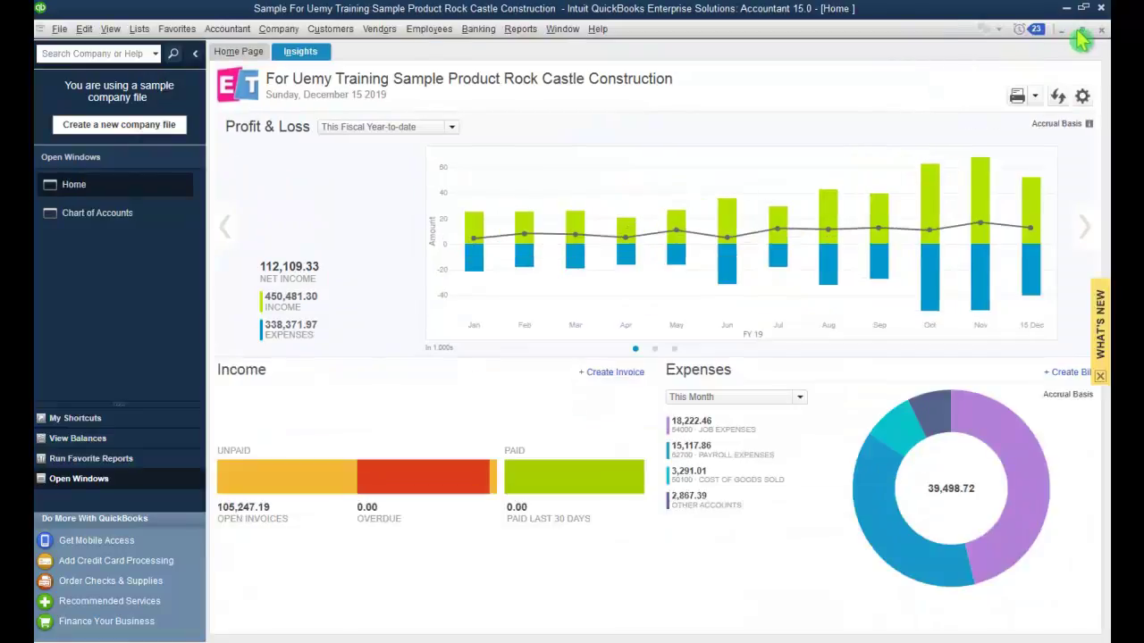
pyautogui.click(100, 215)
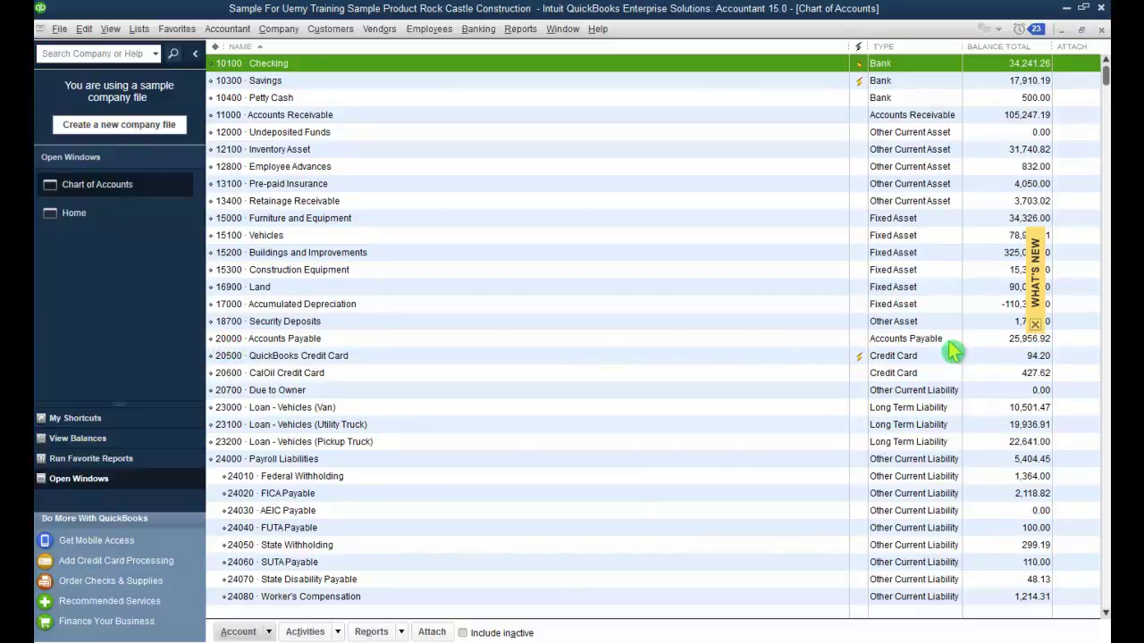
# Examine the account numbers and types down to the end of the chart of accounts, and close it
pyautogui.scroll(-10, 929, 350)
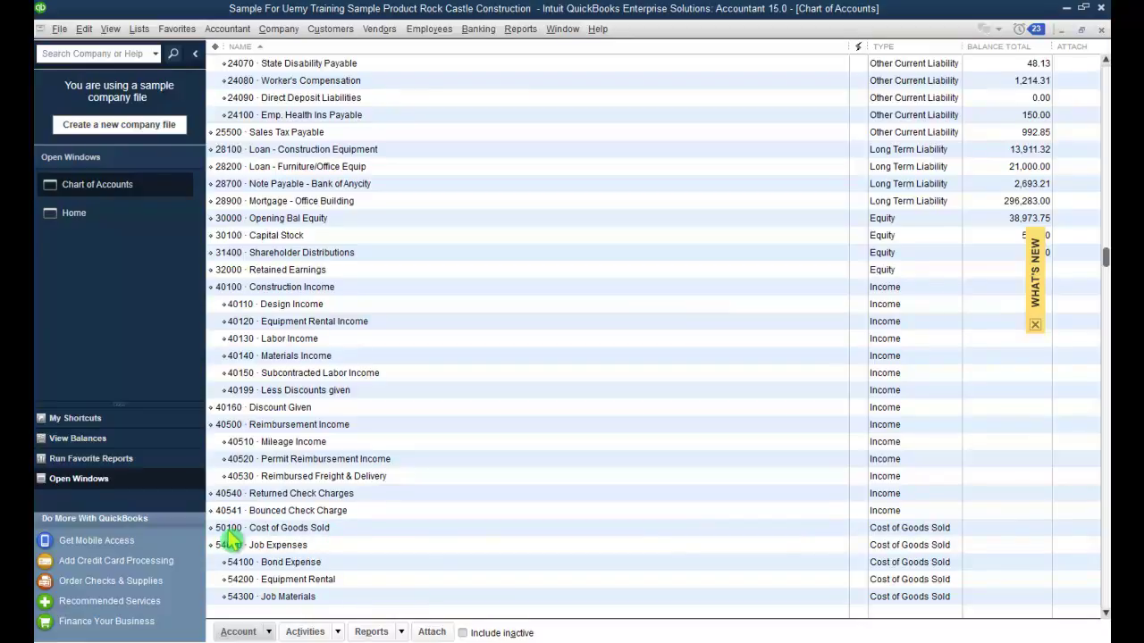
pyautogui.scroll(-5, 230, 537)
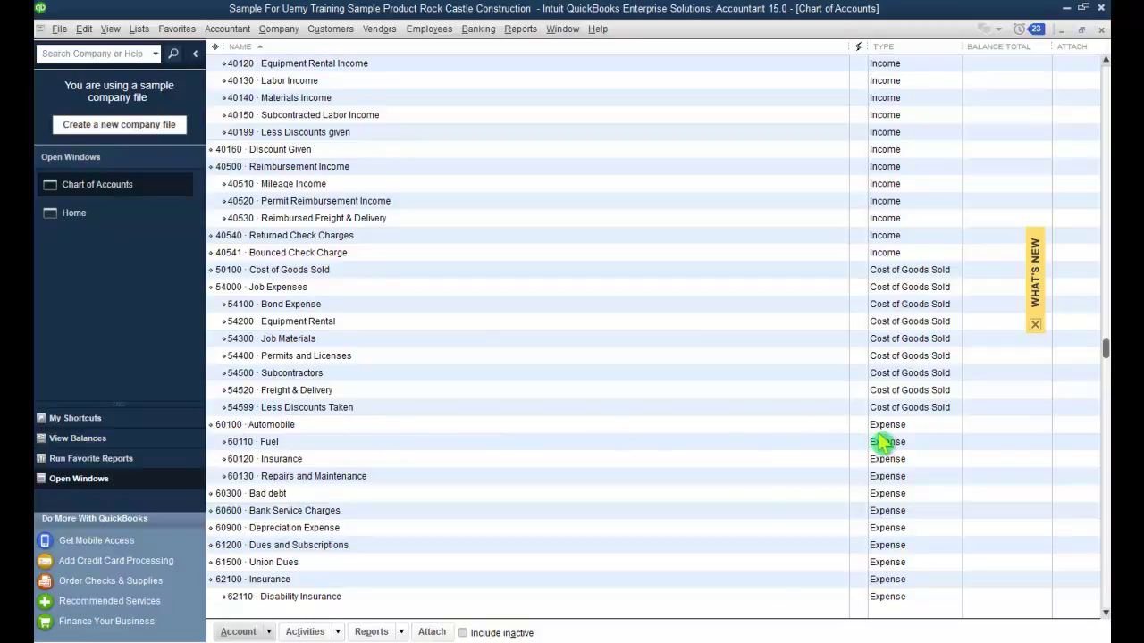
pyautogui.scroll(-13, 880, 429)
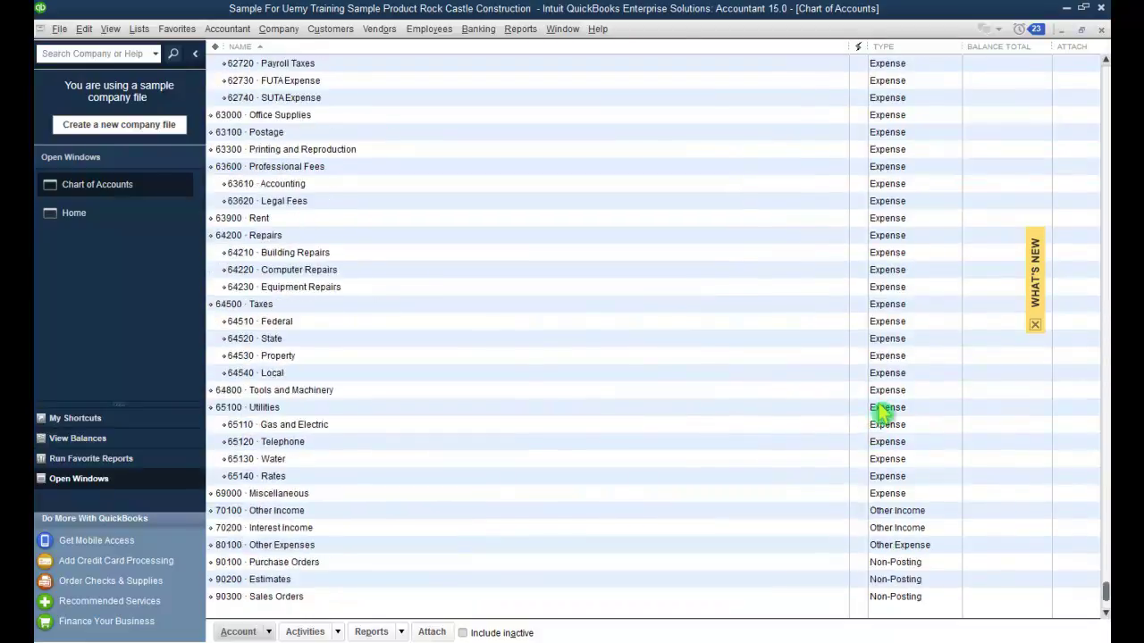
pyautogui.scroll(-1, 880, 407)
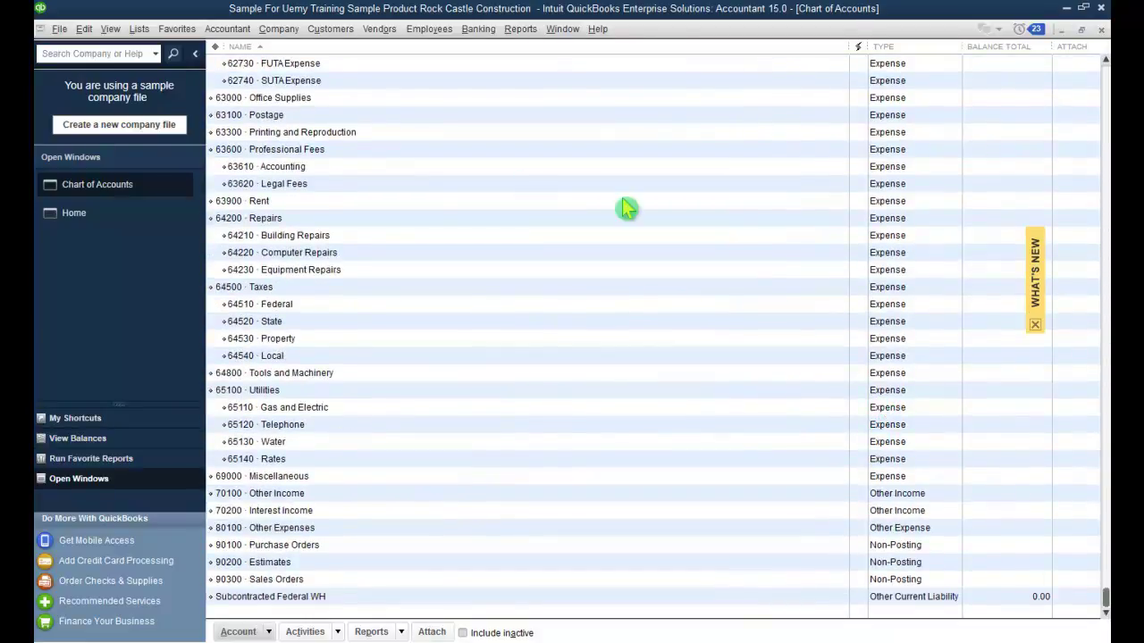
pyautogui.click(1101, 30)
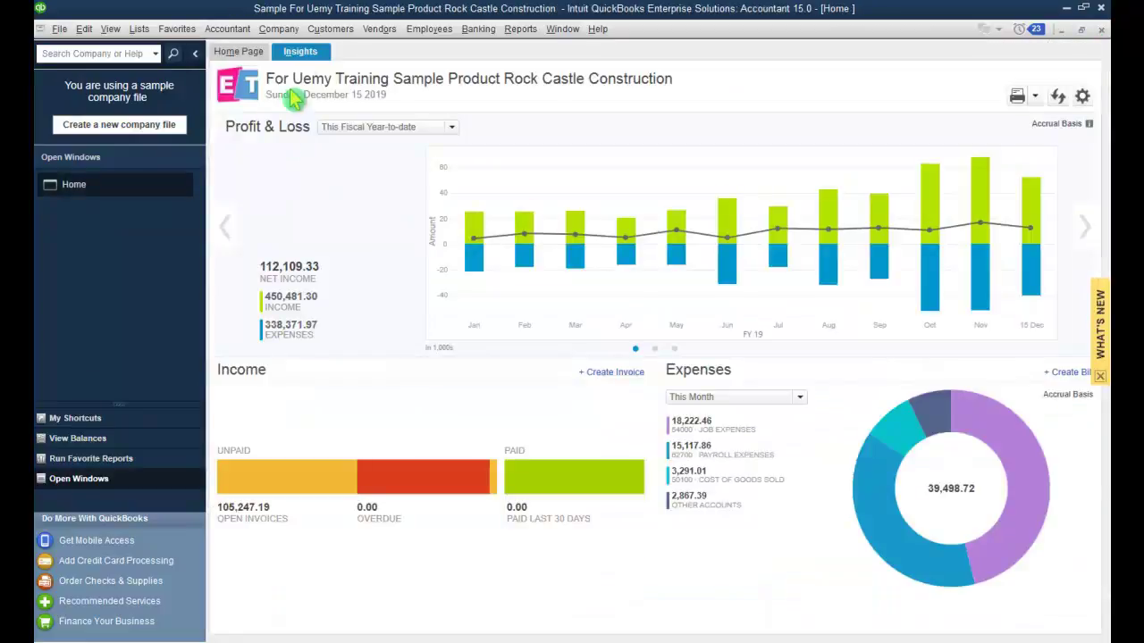
pyautogui.click(526, 33)
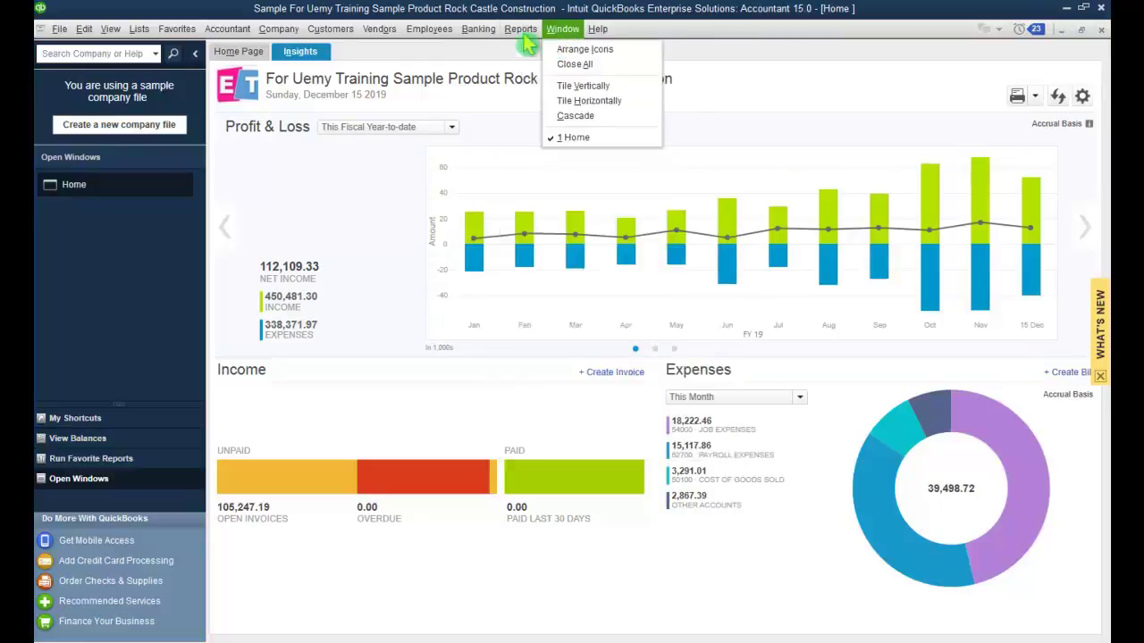
pyautogui.moveTo(478, 28)
pyautogui.click(480, 67)
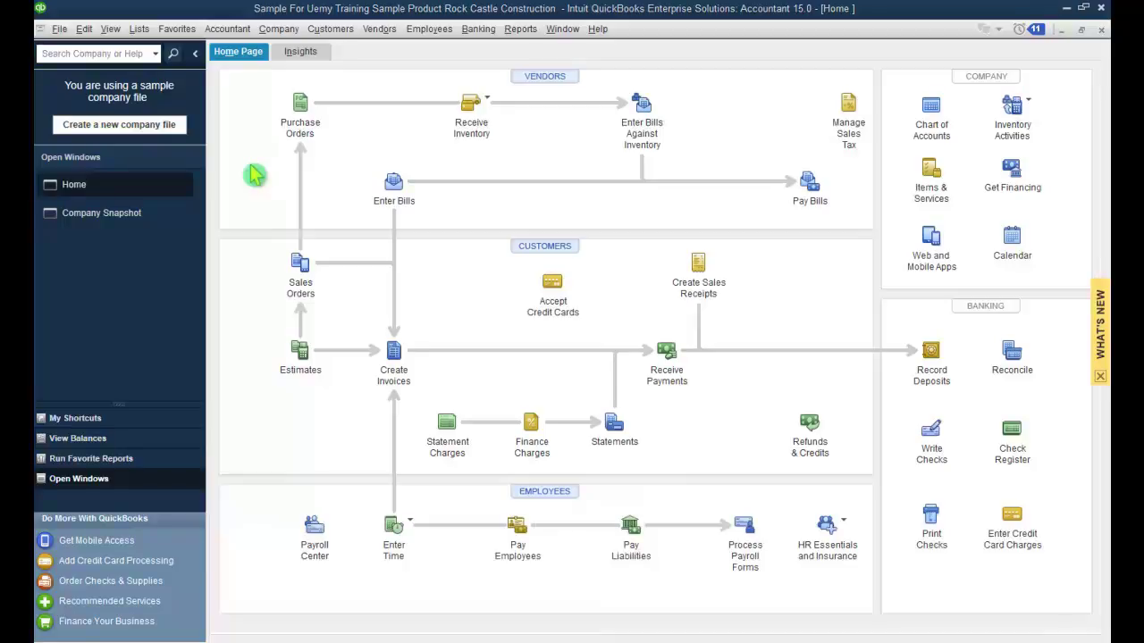
# Display the chart of accounts and start a new account of the Expense type
pyautogui.click(280, 36)
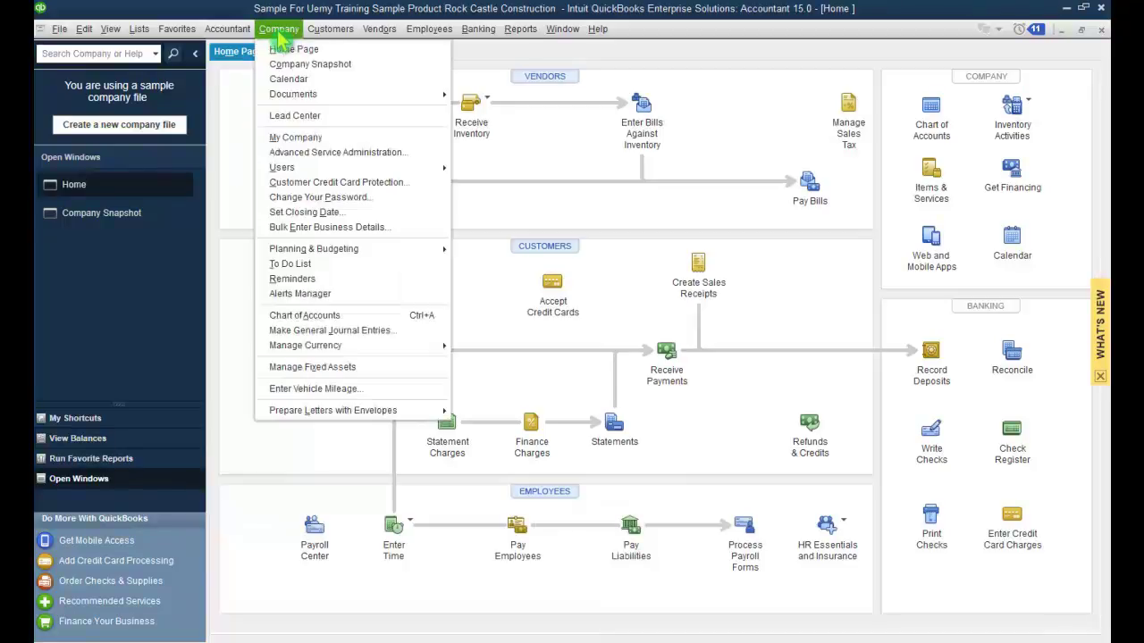
pyautogui.click(356, 319)
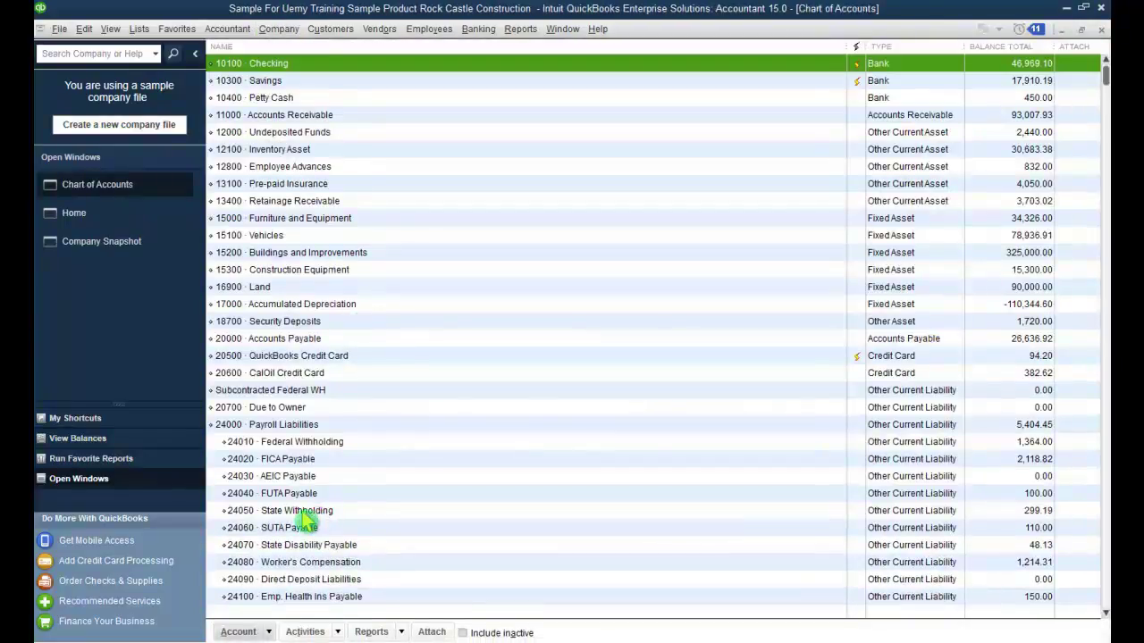
pyautogui.click(268, 631)
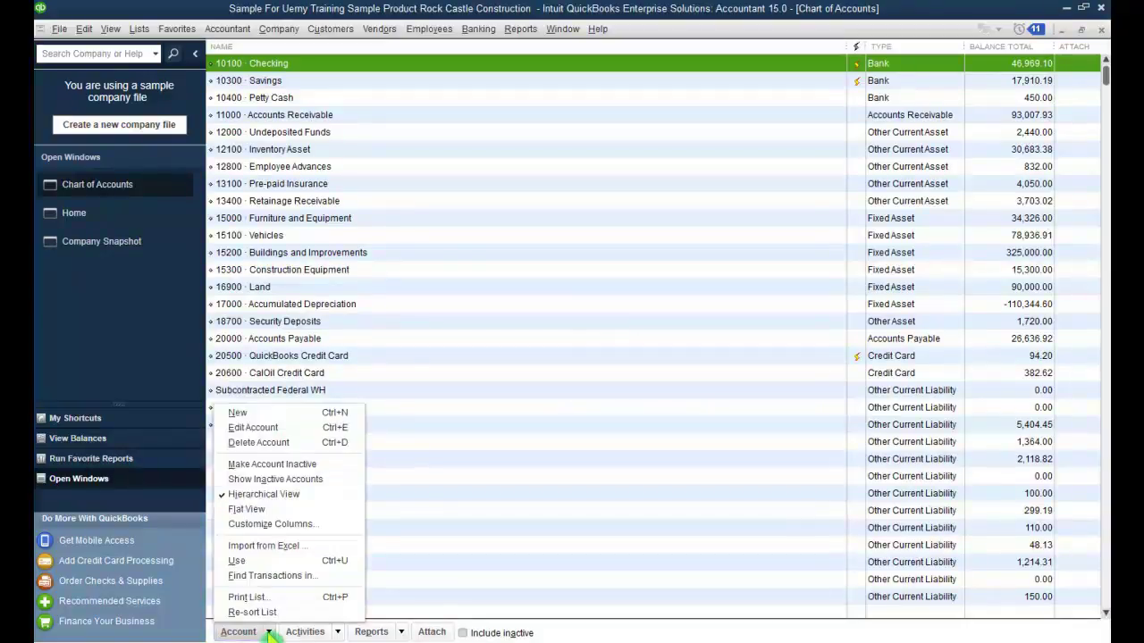
pyautogui.click(291, 414)
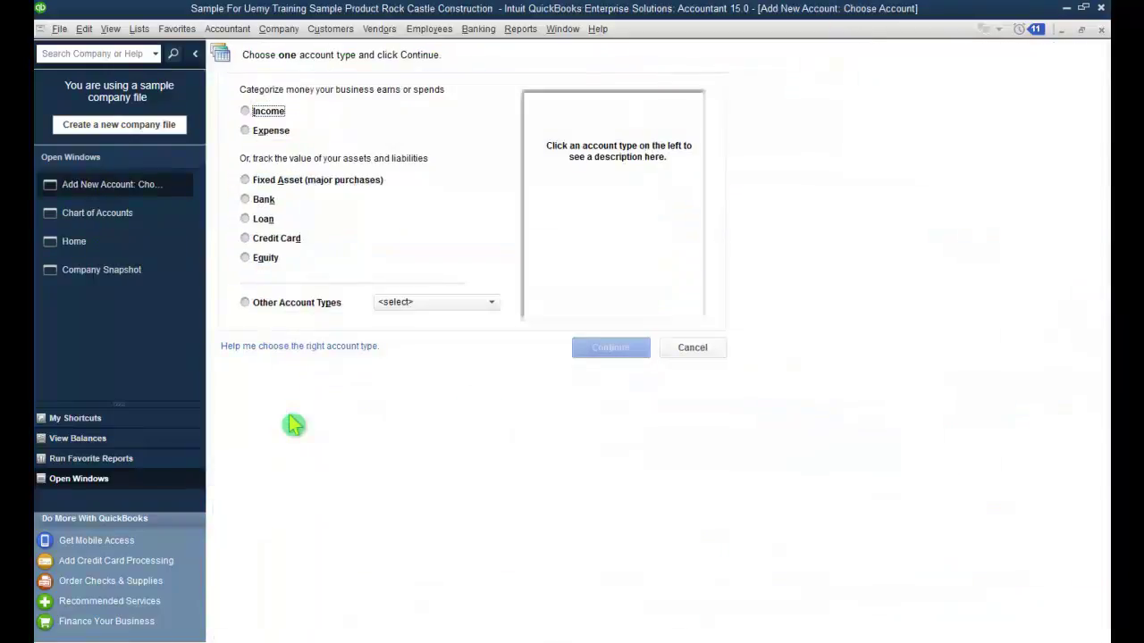
pyautogui.click(248, 132)
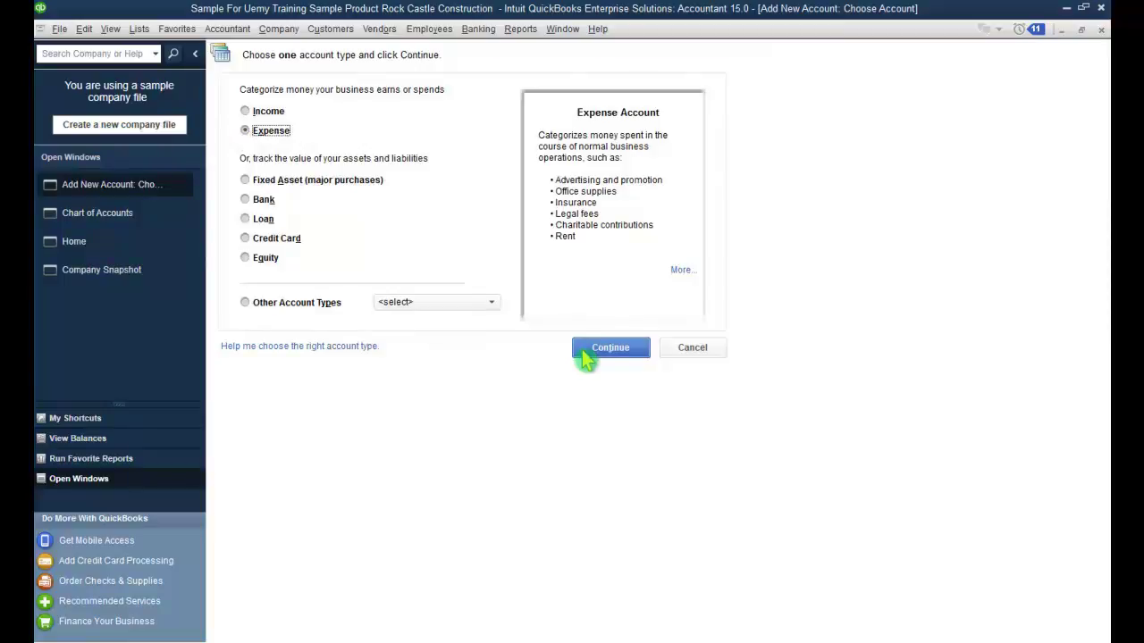
pyautogui.click(585, 355)
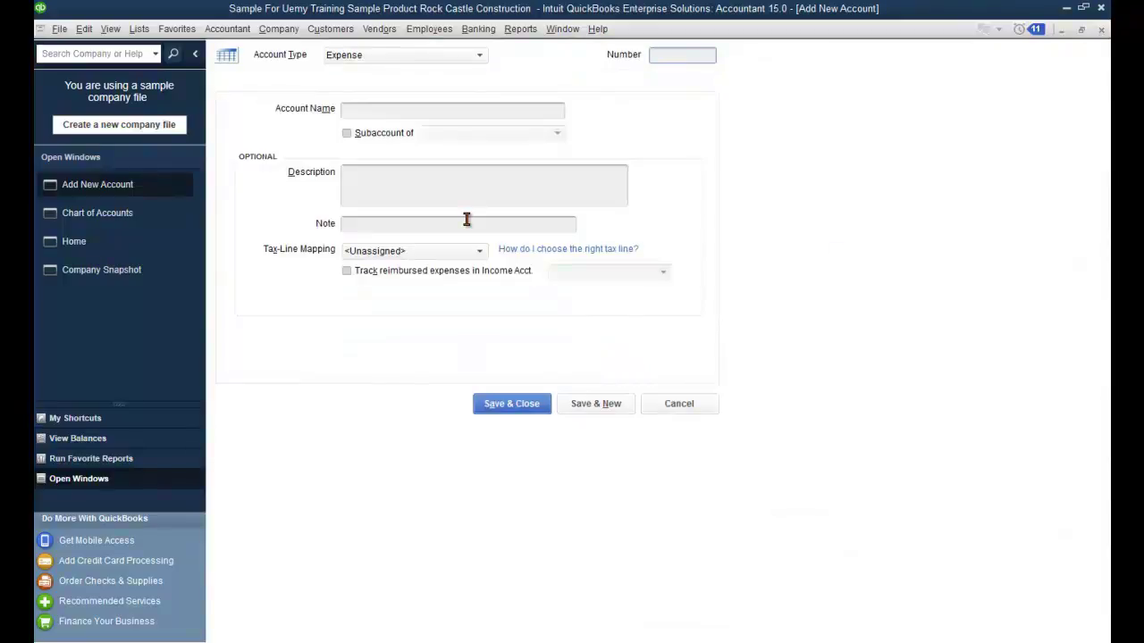
# Name the new expense account Rates and make it a subaccount of 65100 Utilities
pyautogui.click(464, 113)
pyautogui.write('Rates')
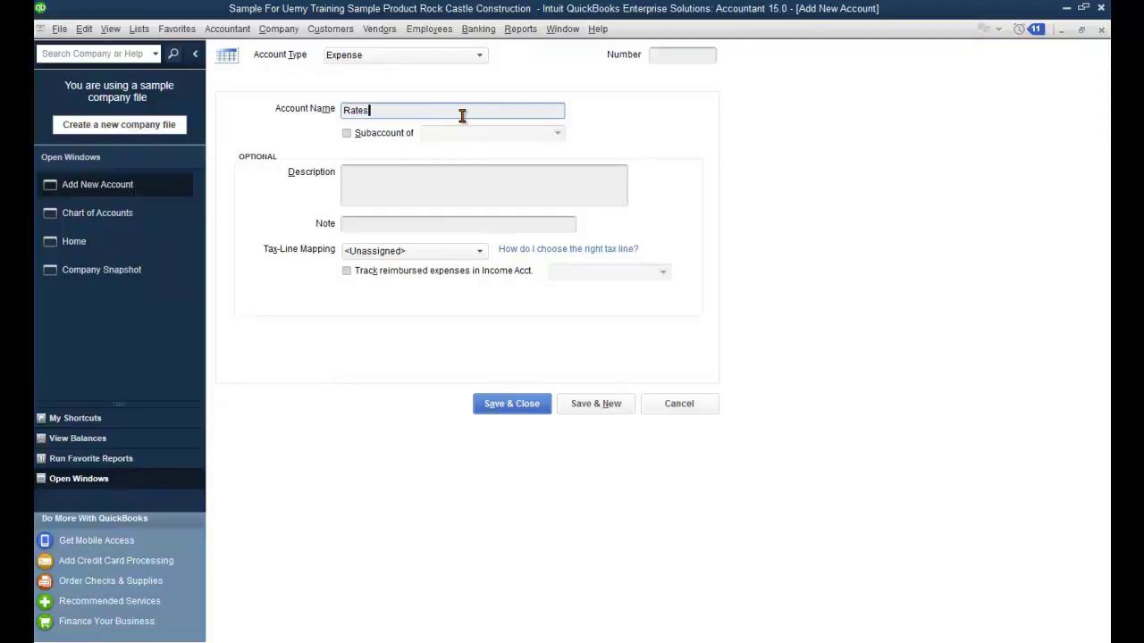
pyautogui.click(346, 133)
pyautogui.click(468, 134)
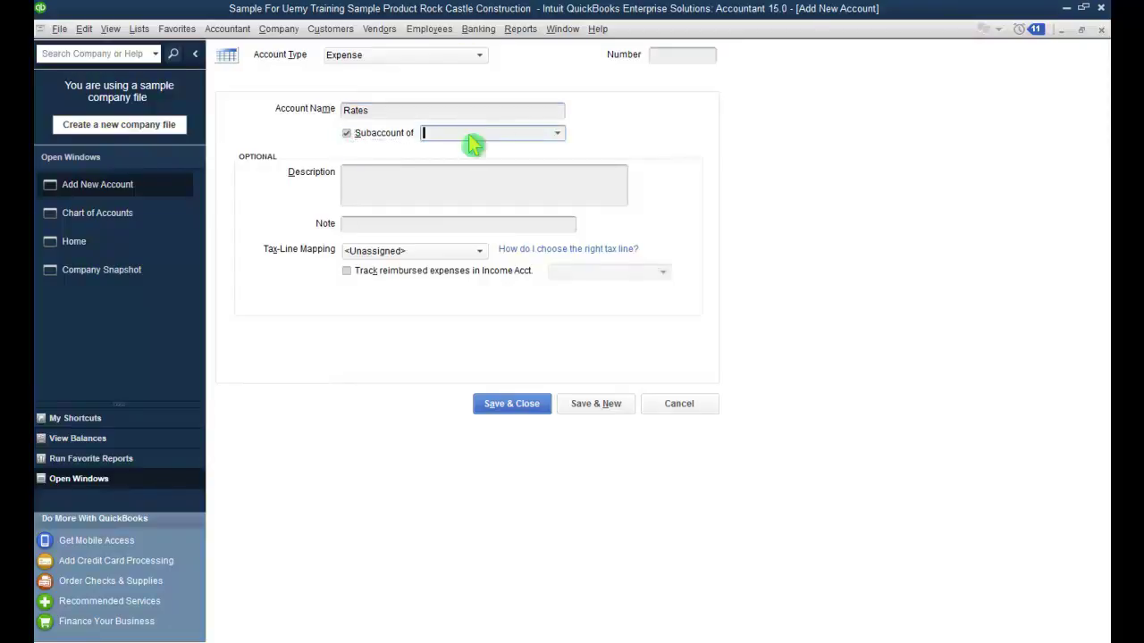
pyautogui.click(559, 135)
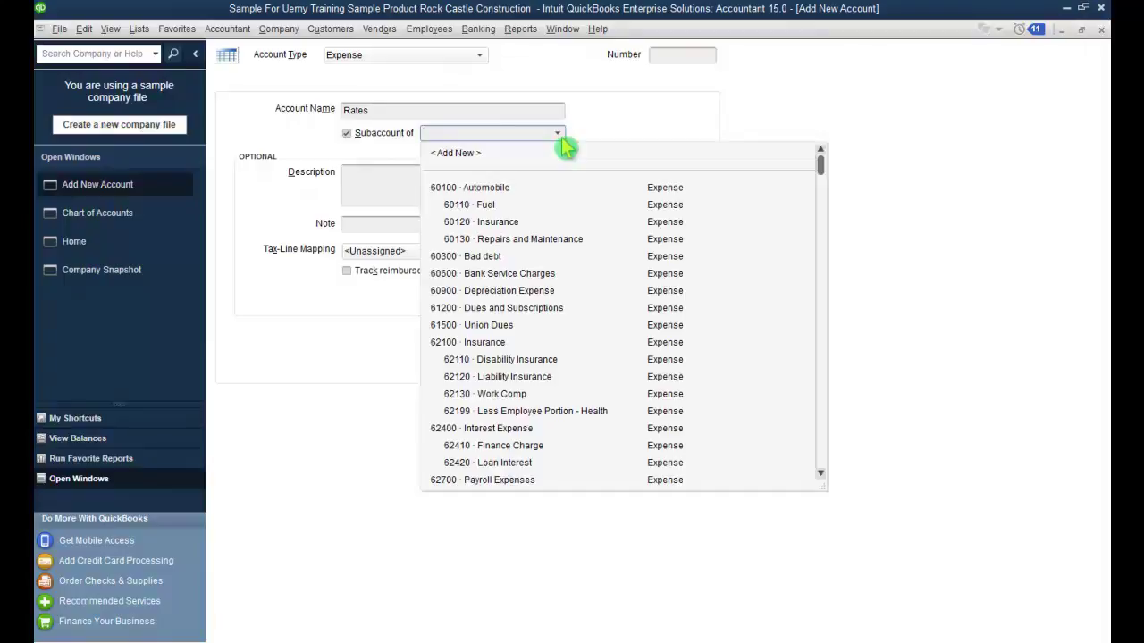
pyautogui.write('U')
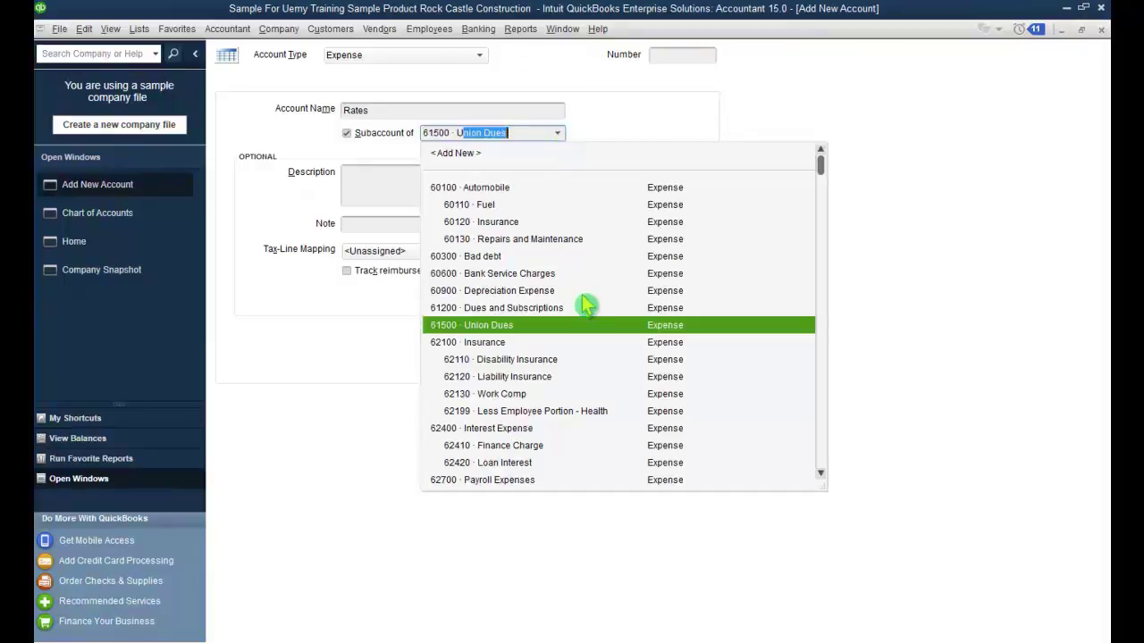
pyautogui.write('uu')
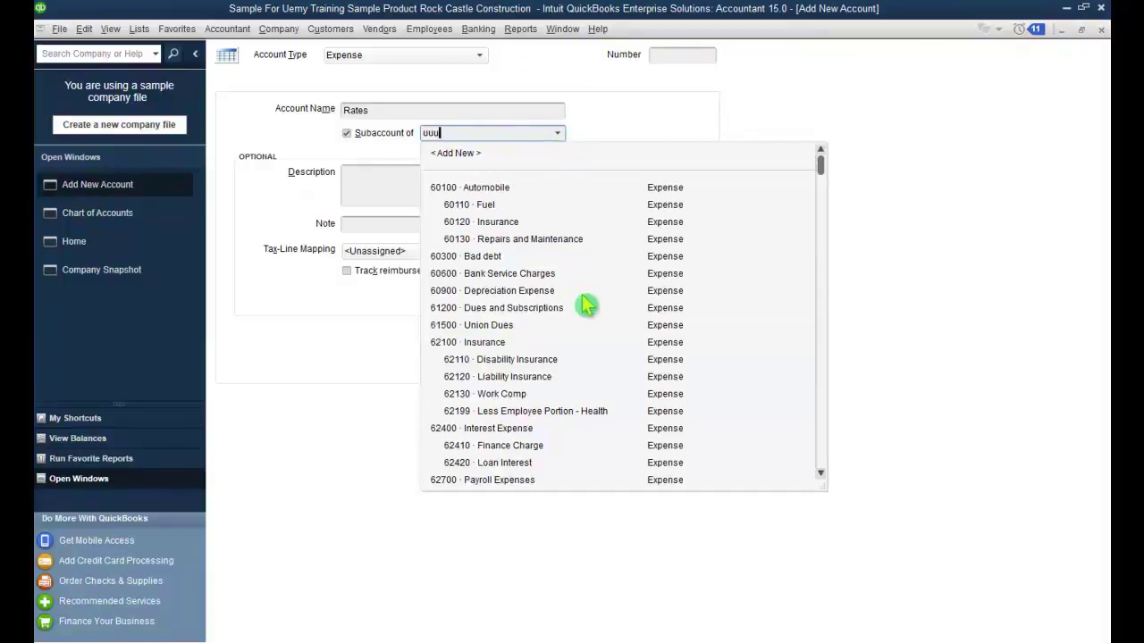
pyautogui.press('BackSpace')
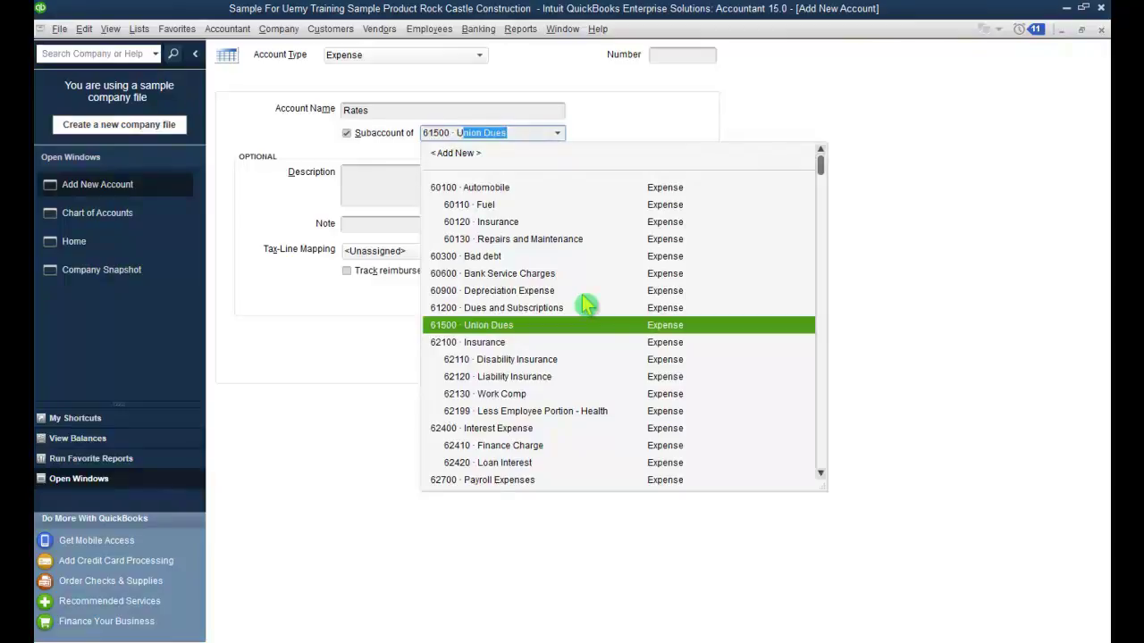
pyautogui.press('BackSpace')
pyautogui.write('ut')
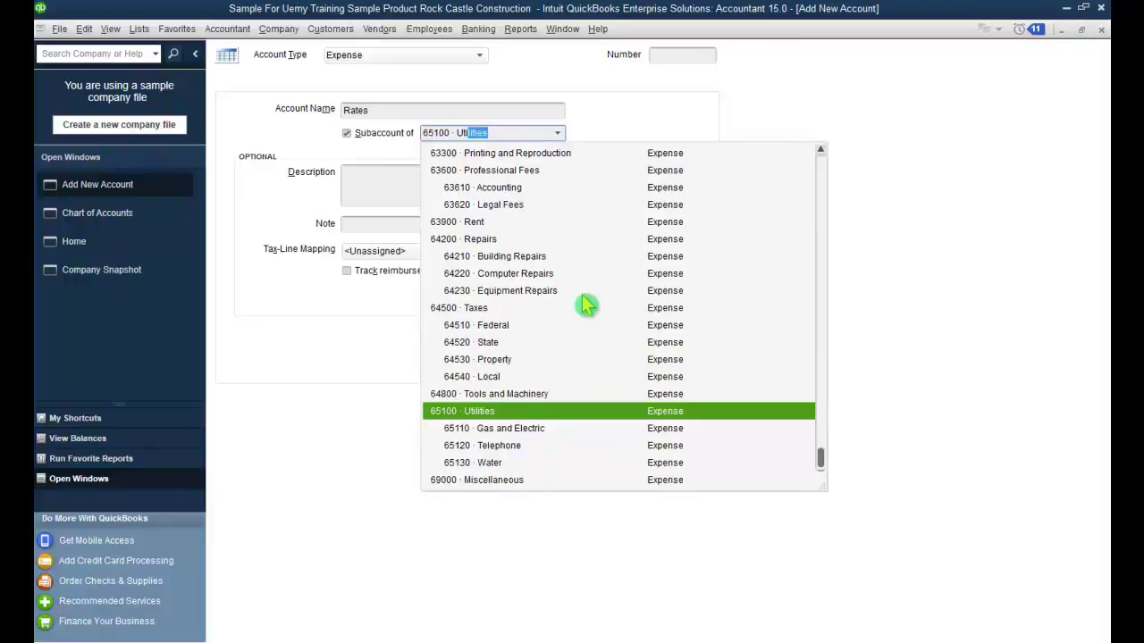
pyautogui.click(537, 414)
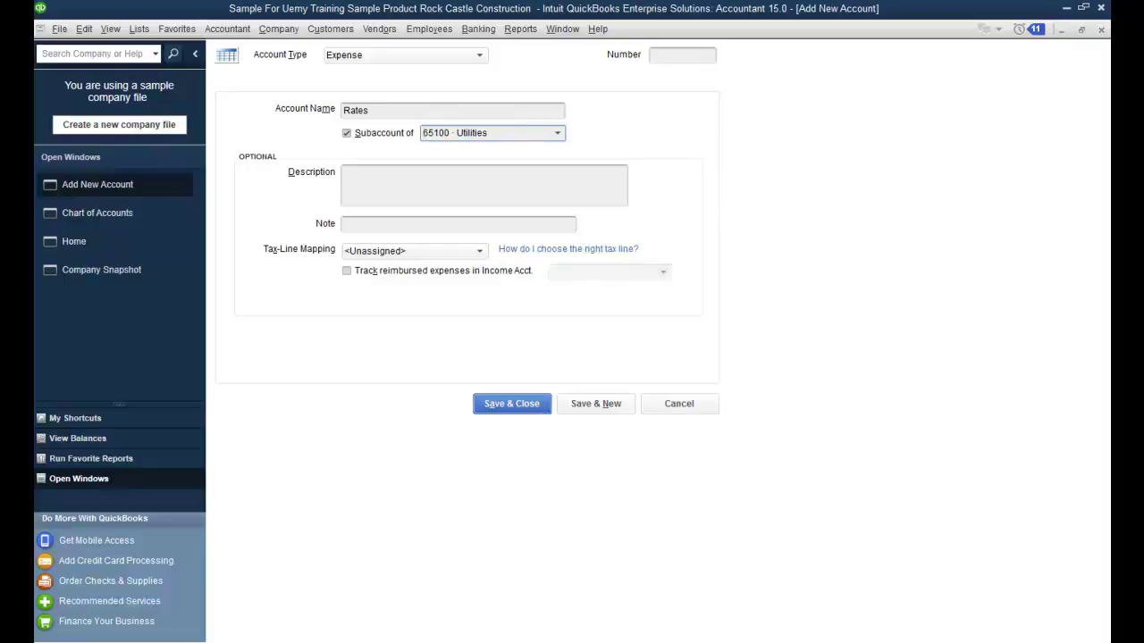
# Check the numbers used under Utilities, save the Rates account with number 65140, and show the shortcuts list
pyautogui.click(587, 141)
pyautogui.click(561, 133)
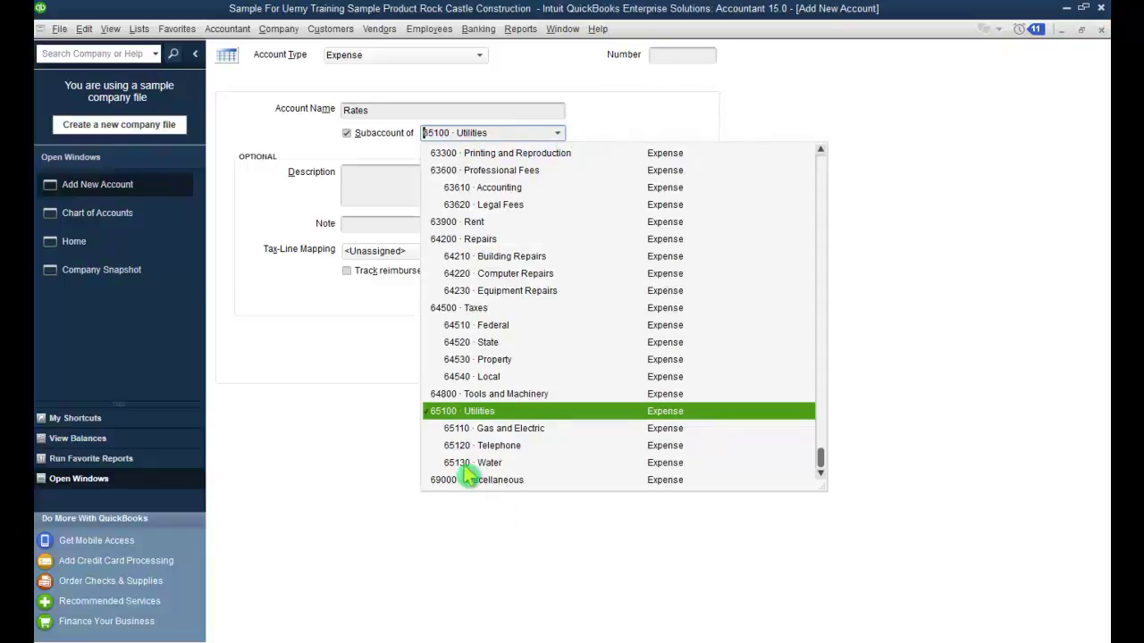
pyautogui.click(679, 56)
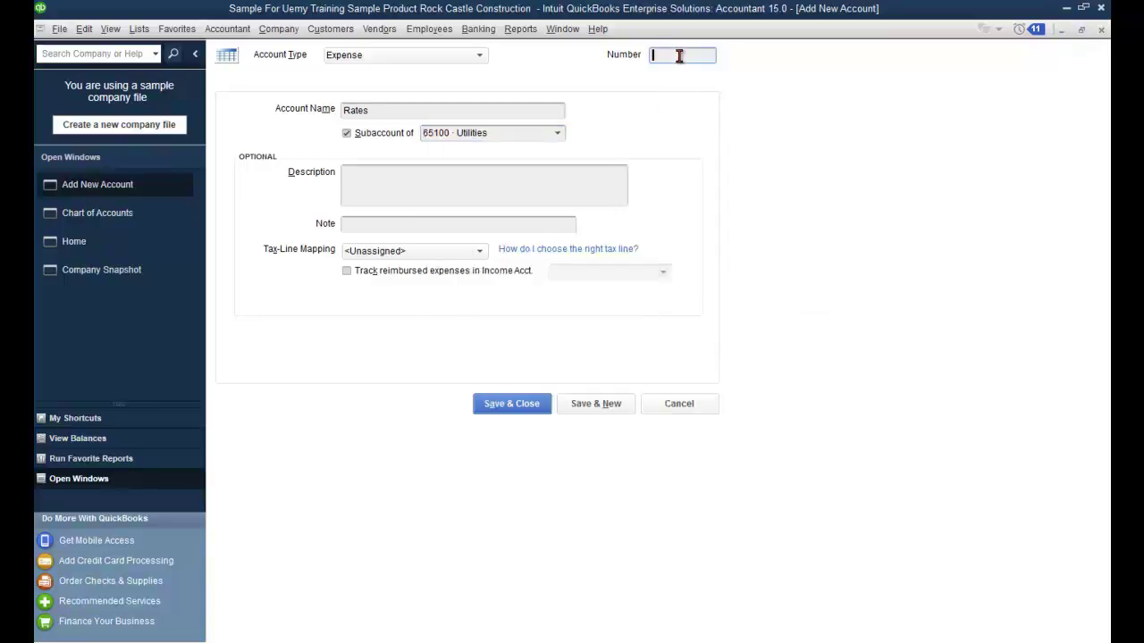
pyautogui.write('65140')
pyautogui.click(515, 410)
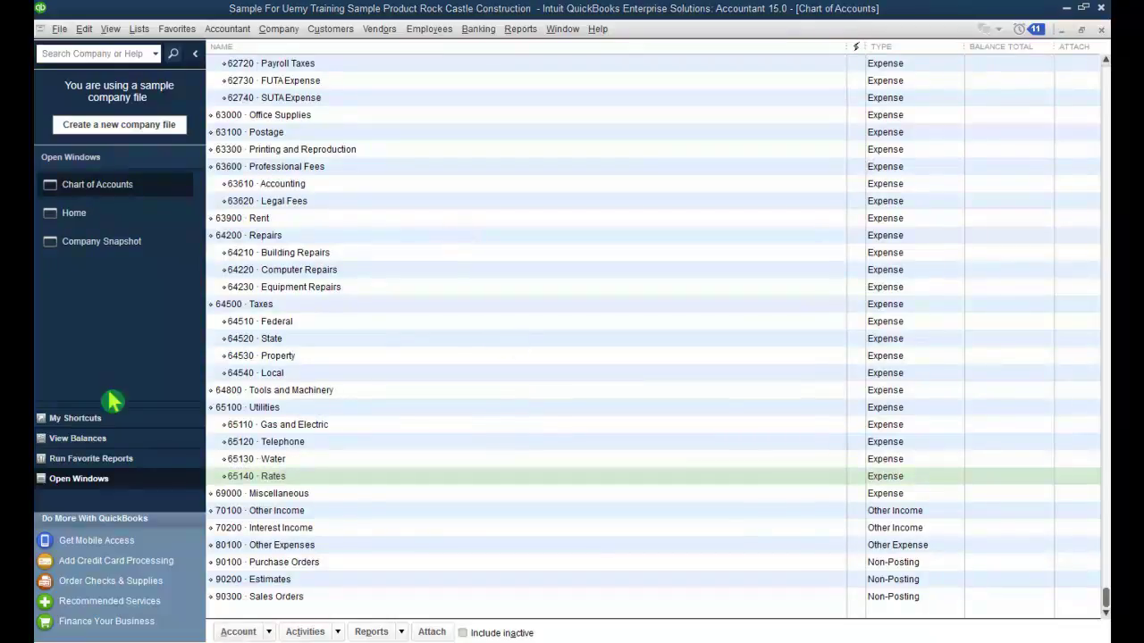
pyautogui.click(102, 424)
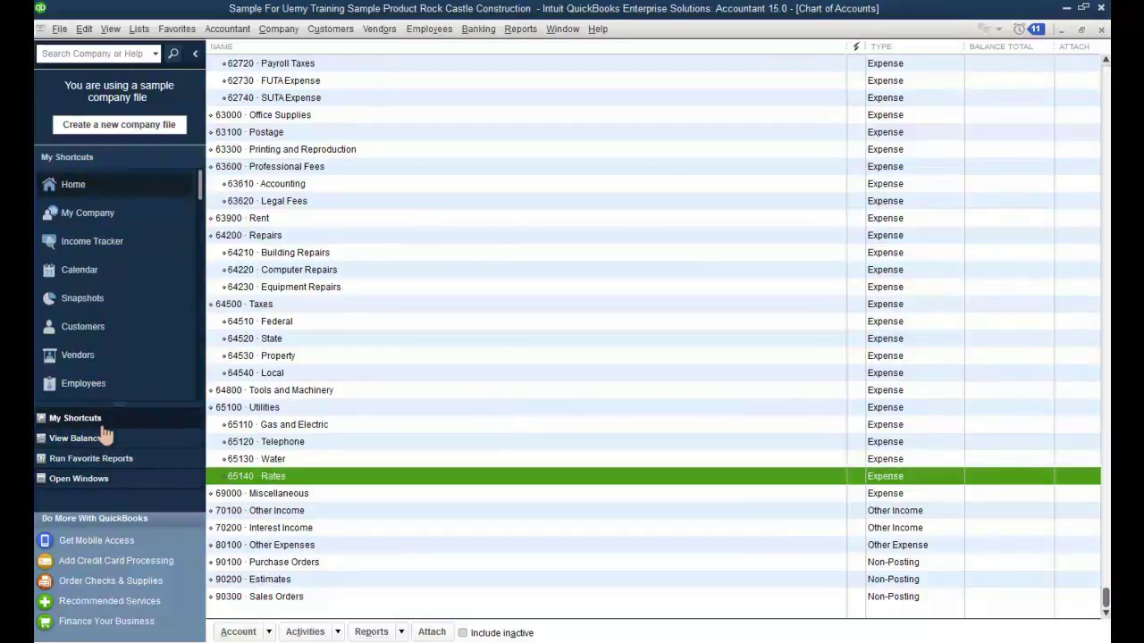
# Return to the home page and check the class tracking option in the company-wide Accounting preferences
pyautogui.click(134, 198)
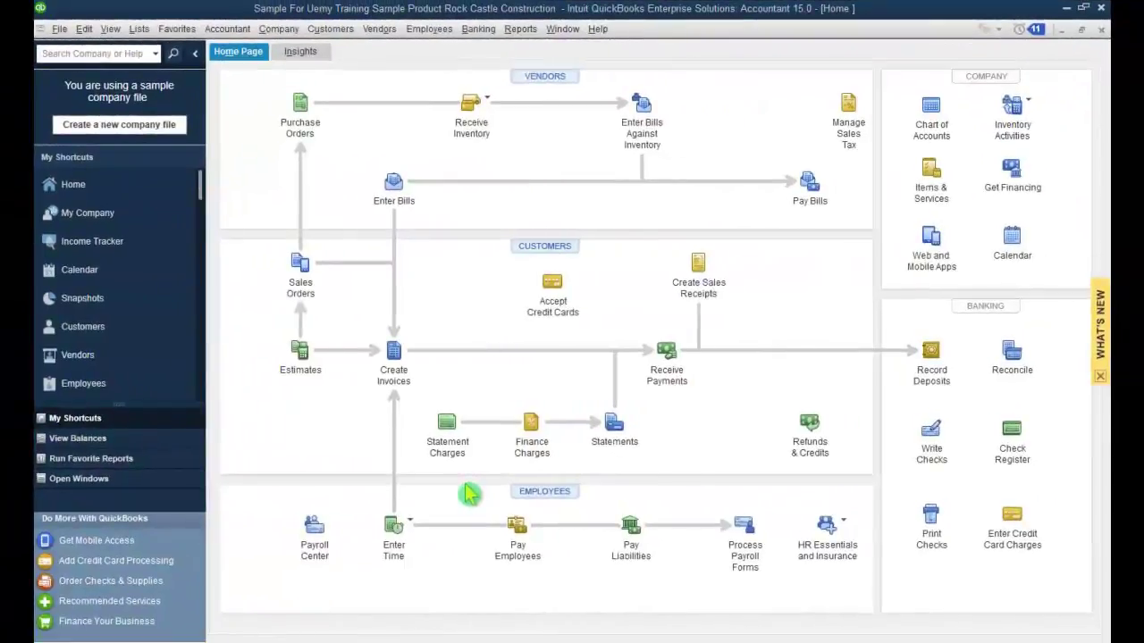
pyautogui.click(84, 29)
pyautogui.click(175, 240)
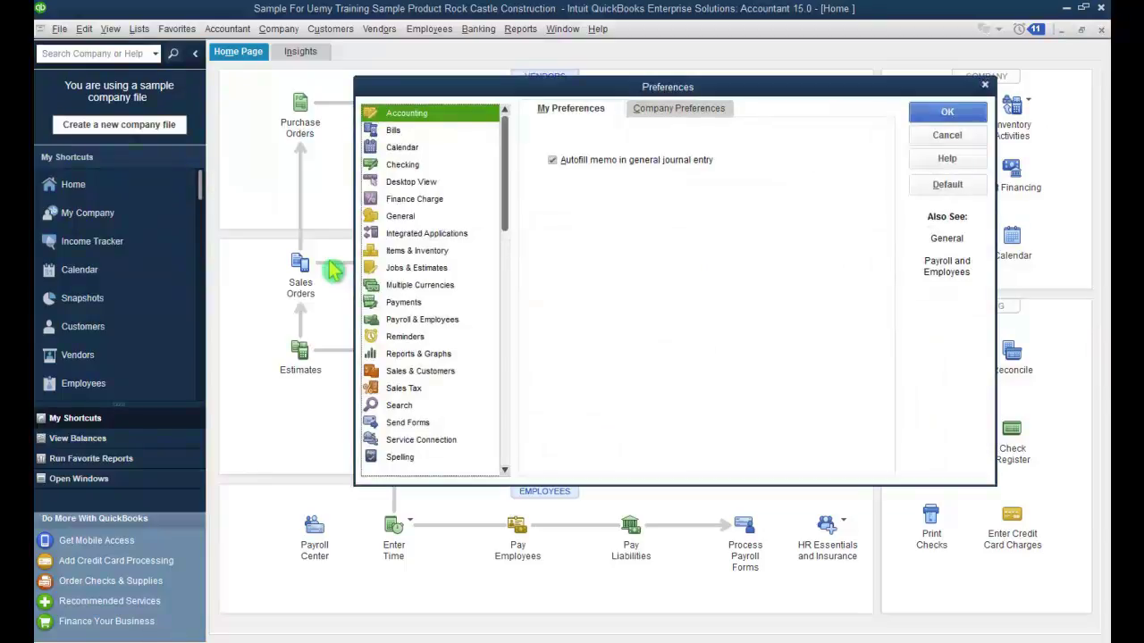
pyautogui.click(679, 114)
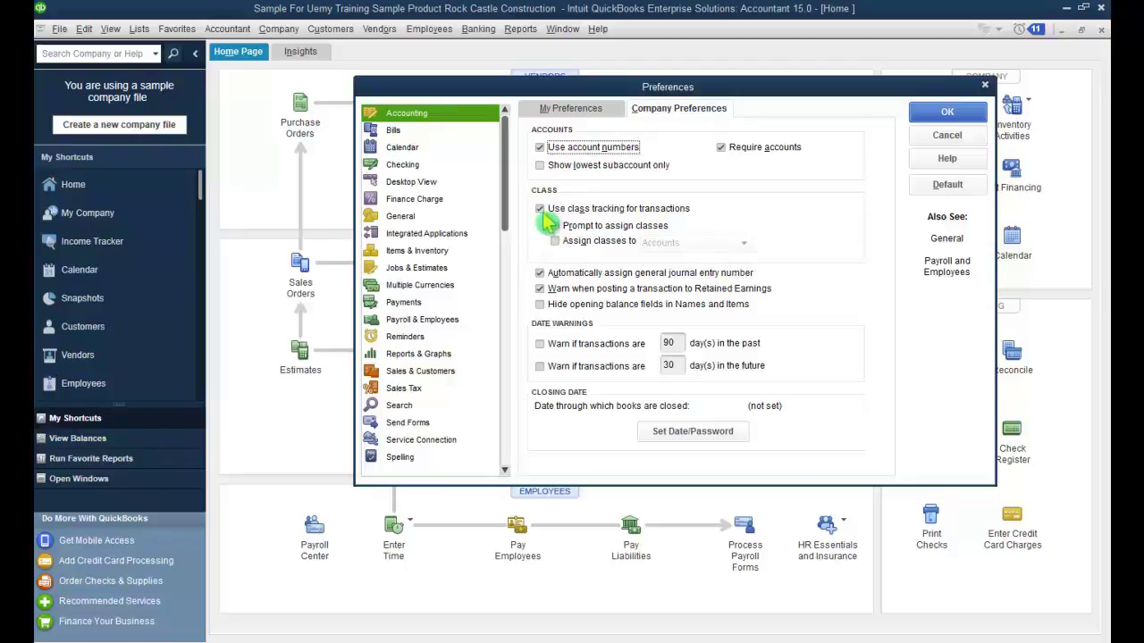
pyautogui.click(928, 117)
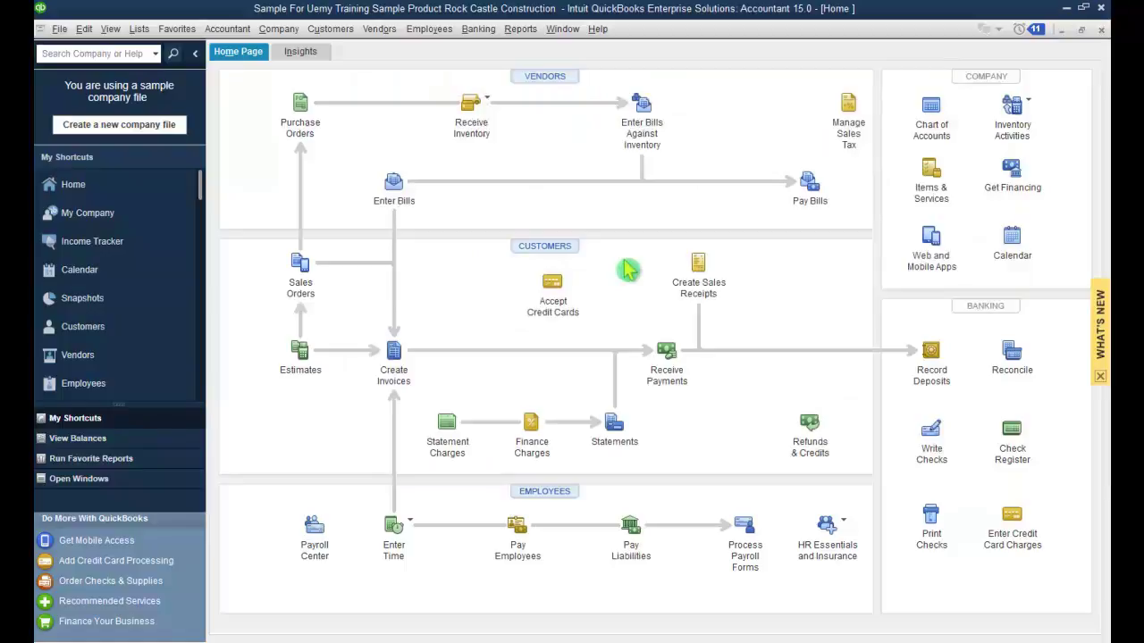
# Display the class list and look through the New Construction, Remodel and Overhead classes
pyautogui.click(139, 30)
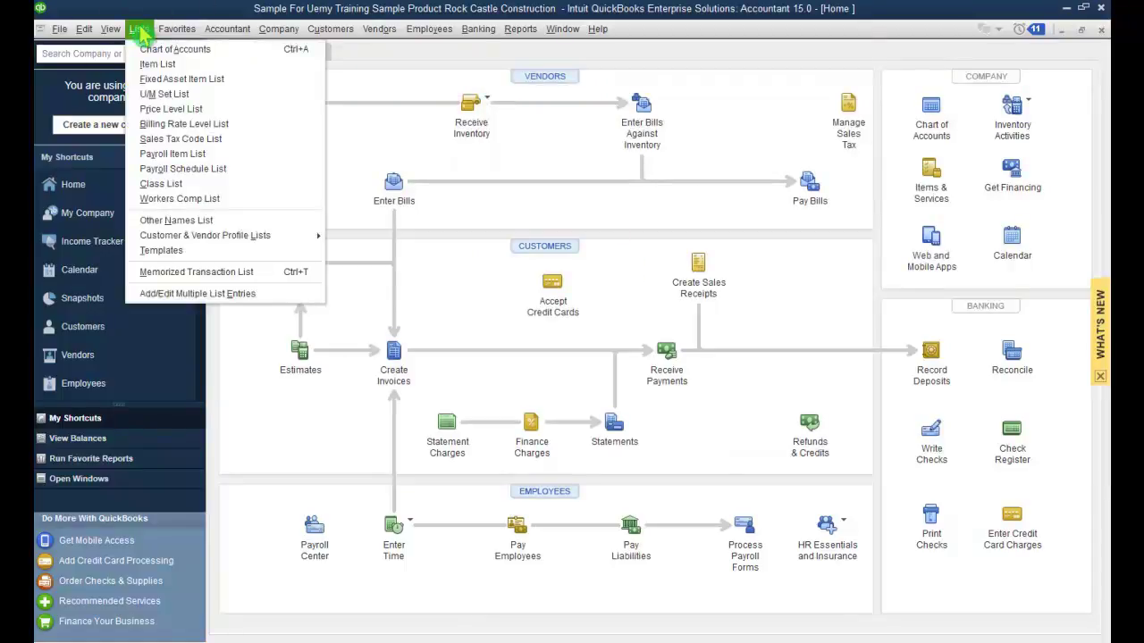
pyautogui.click(170, 186)
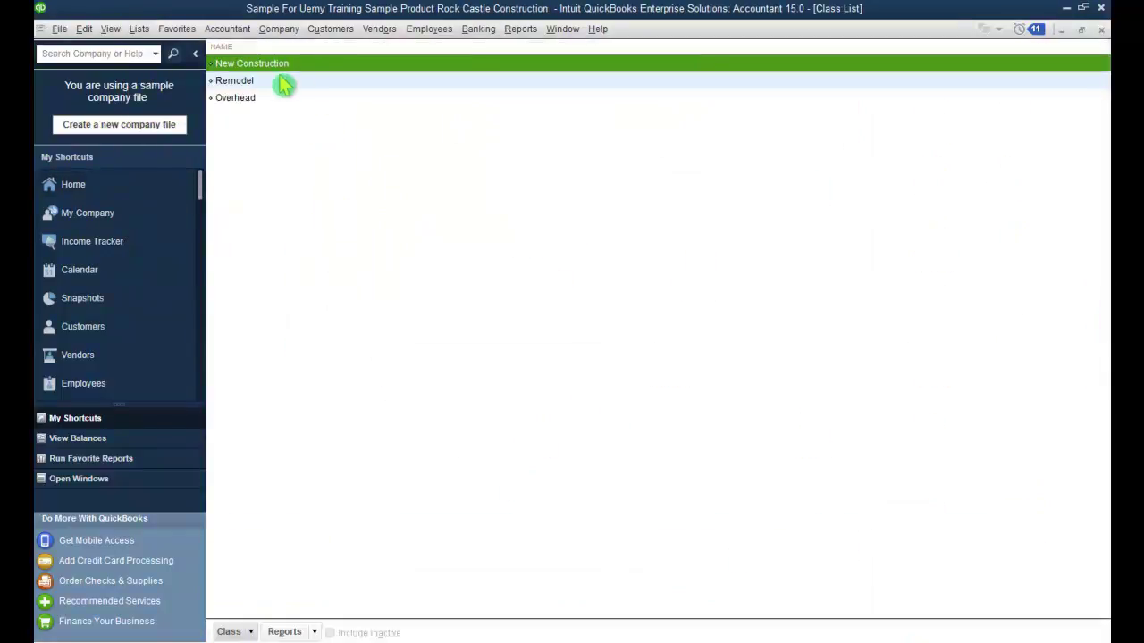
pyautogui.click(267, 82)
pyautogui.click(260, 100)
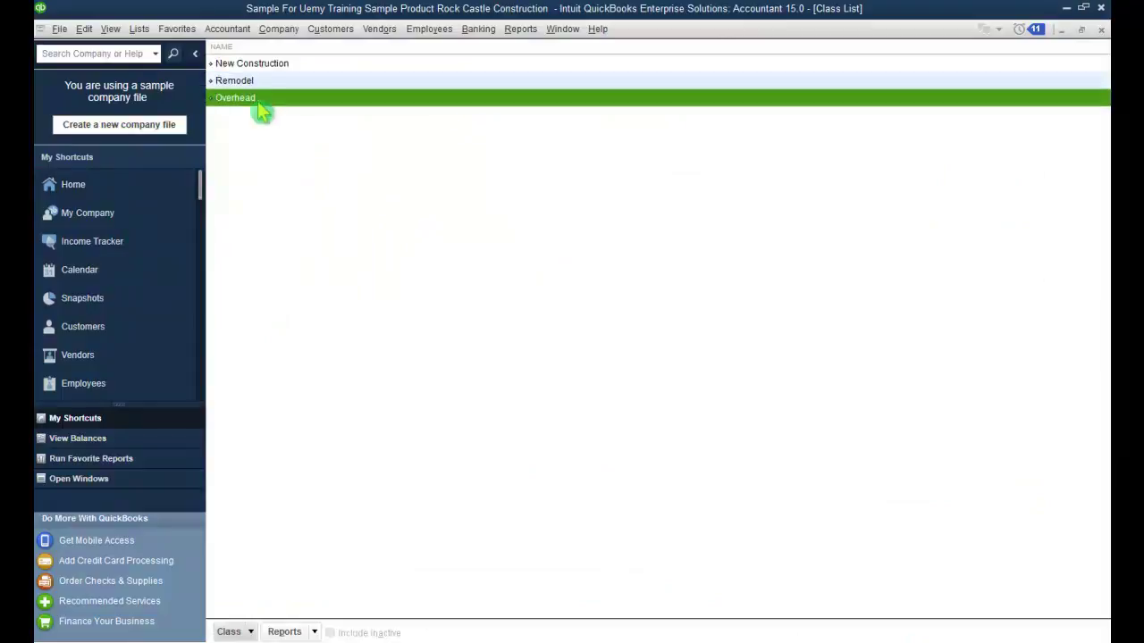
pyautogui.click(275, 80)
pyautogui.click(285, 64)
pyautogui.click(290, 82)
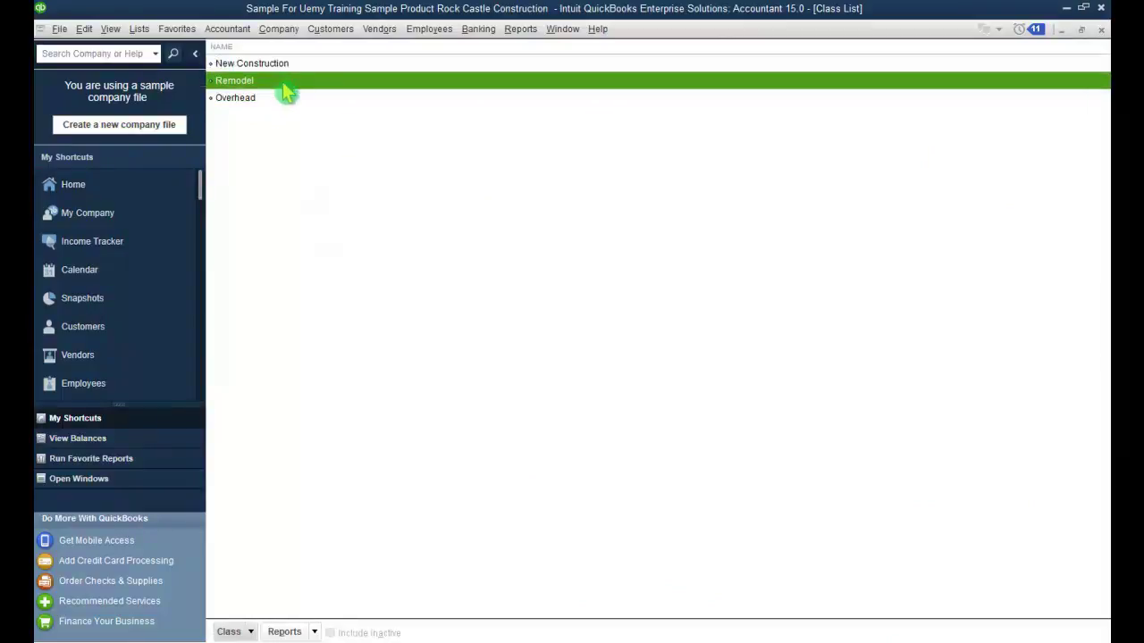
pyautogui.click(261, 100)
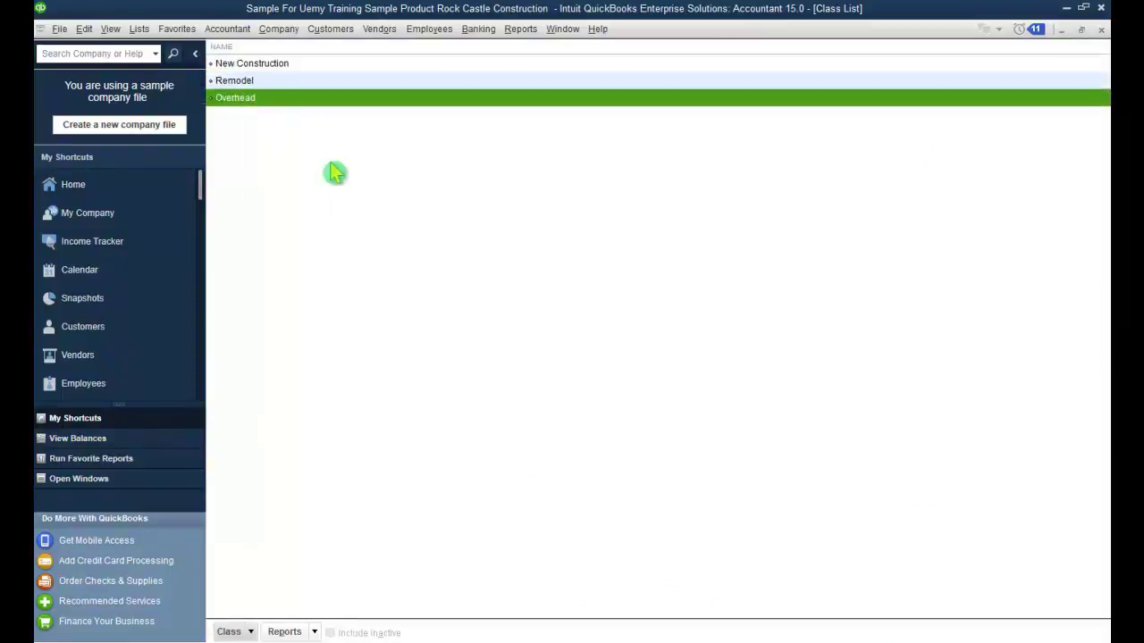
# Start a new class named Socila Media Adverts
pyautogui.click(253, 632)
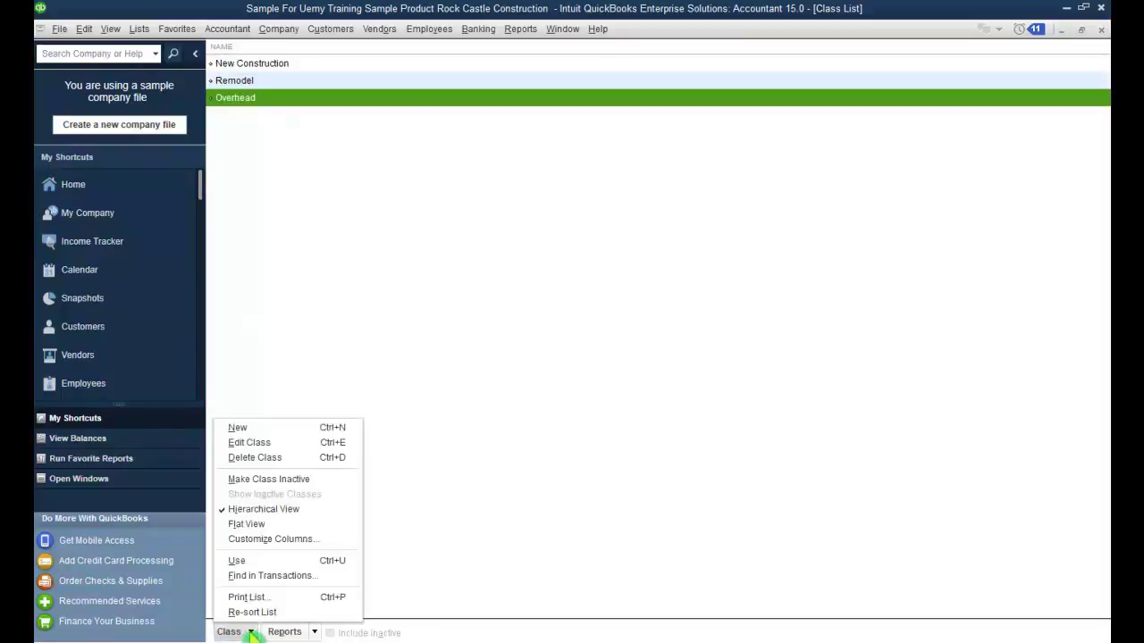
pyautogui.click(288, 438)
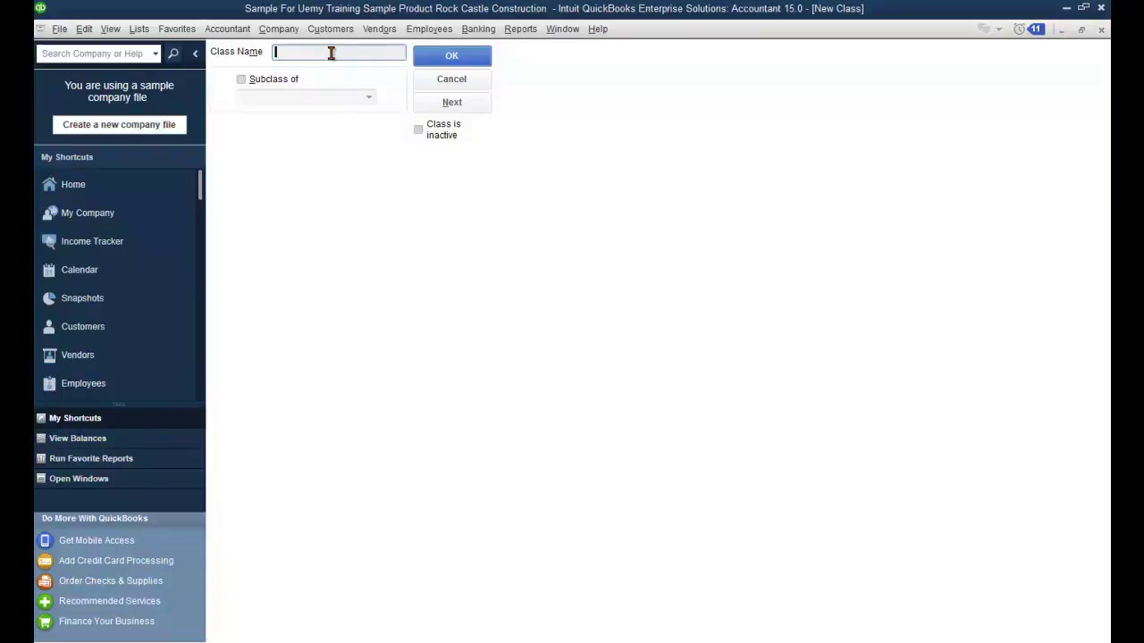
pyautogui.write('Socila Media Adverts')
# Make the new class a subclass of New Construction, save it, and check its place in the class list
pyautogui.click(241, 79)
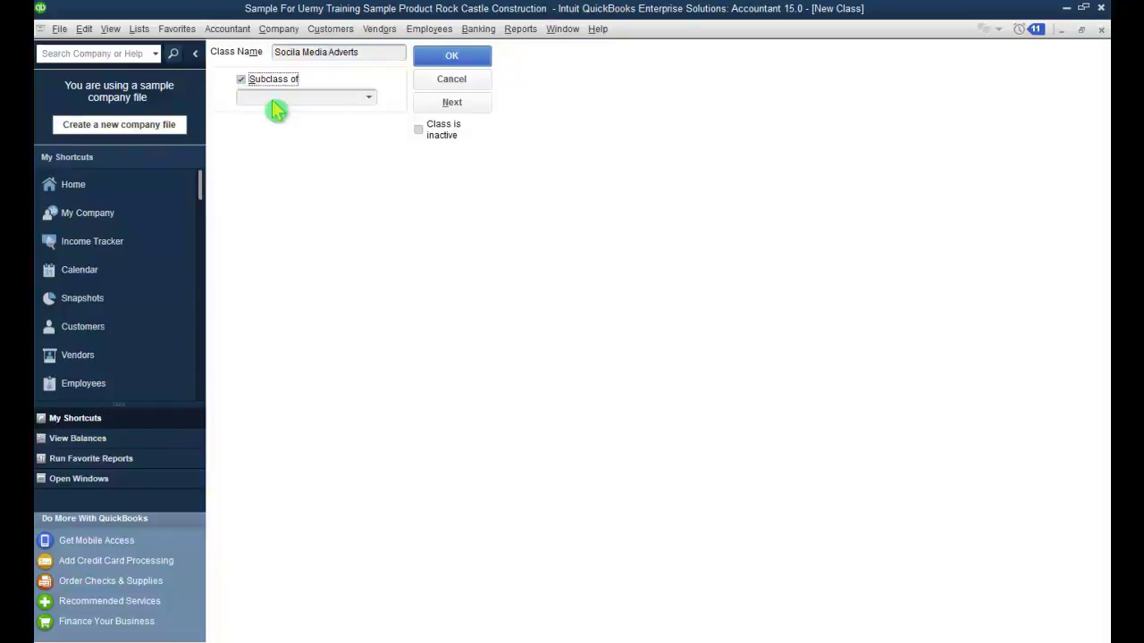
pyautogui.click(368, 99)
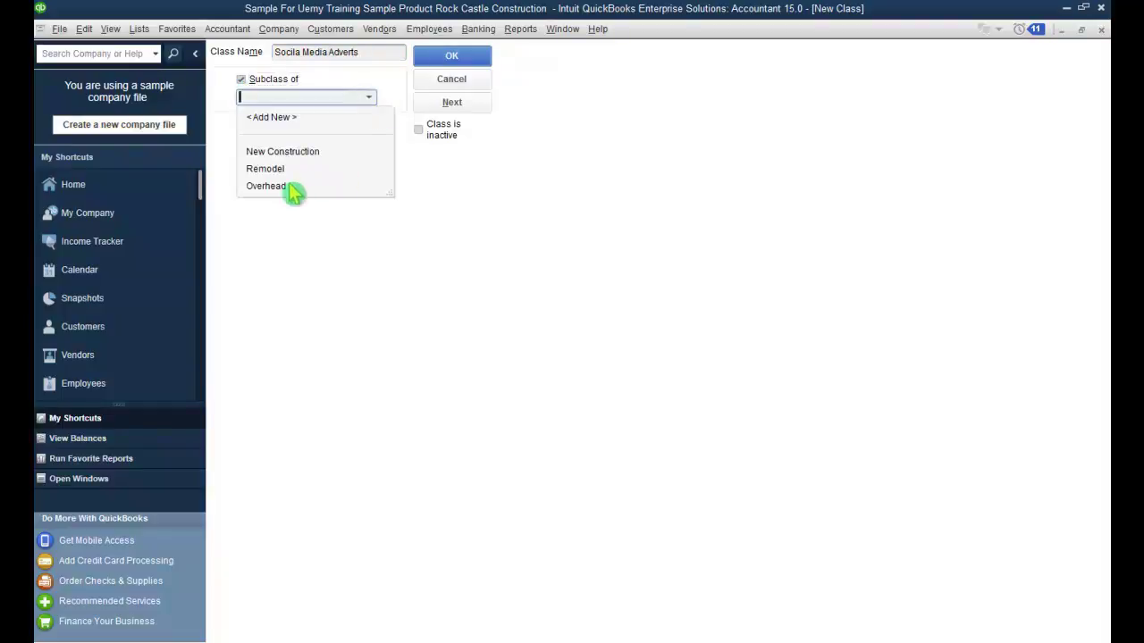
pyautogui.click(256, 155)
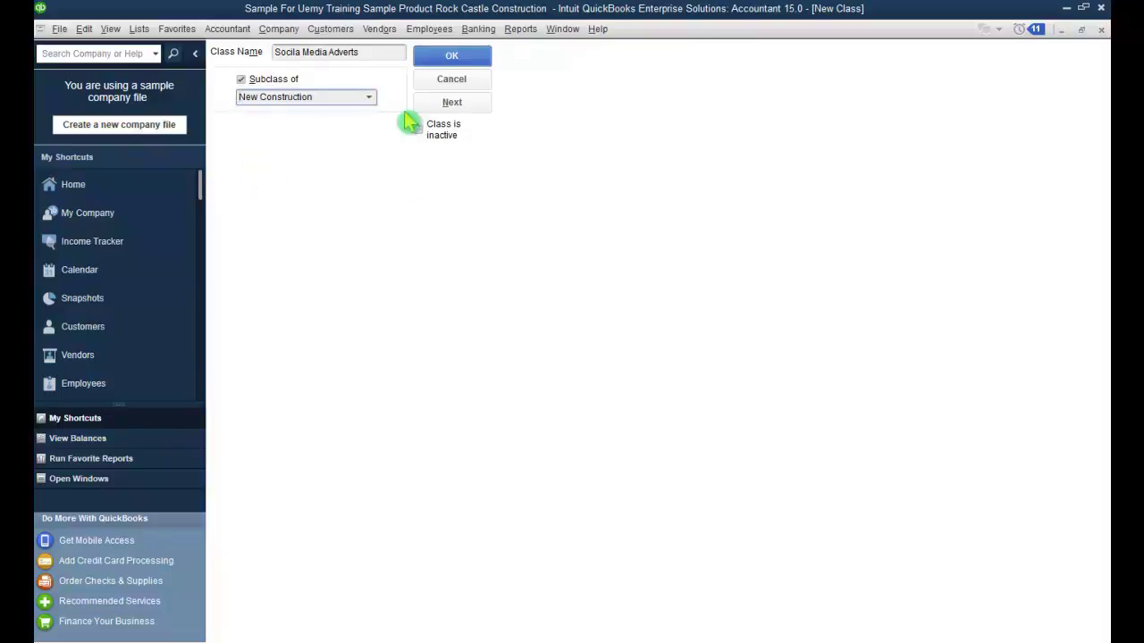
pyautogui.click(369, 105)
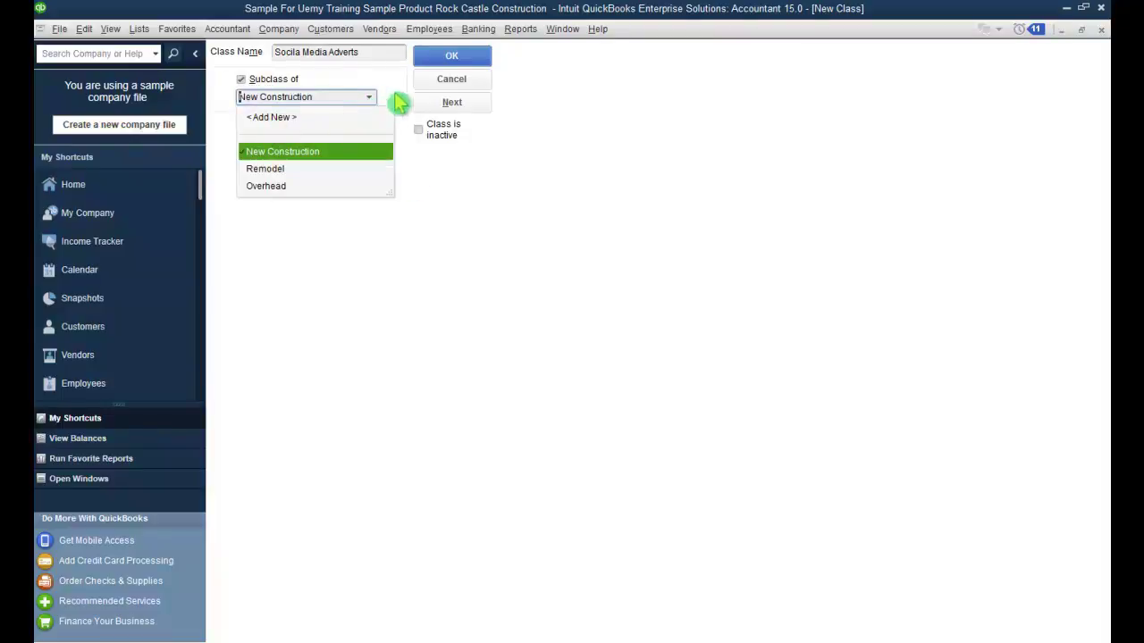
pyautogui.click(398, 102)
pyautogui.click(452, 59)
pyautogui.click(284, 66)
pyautogui.click(308, 83)
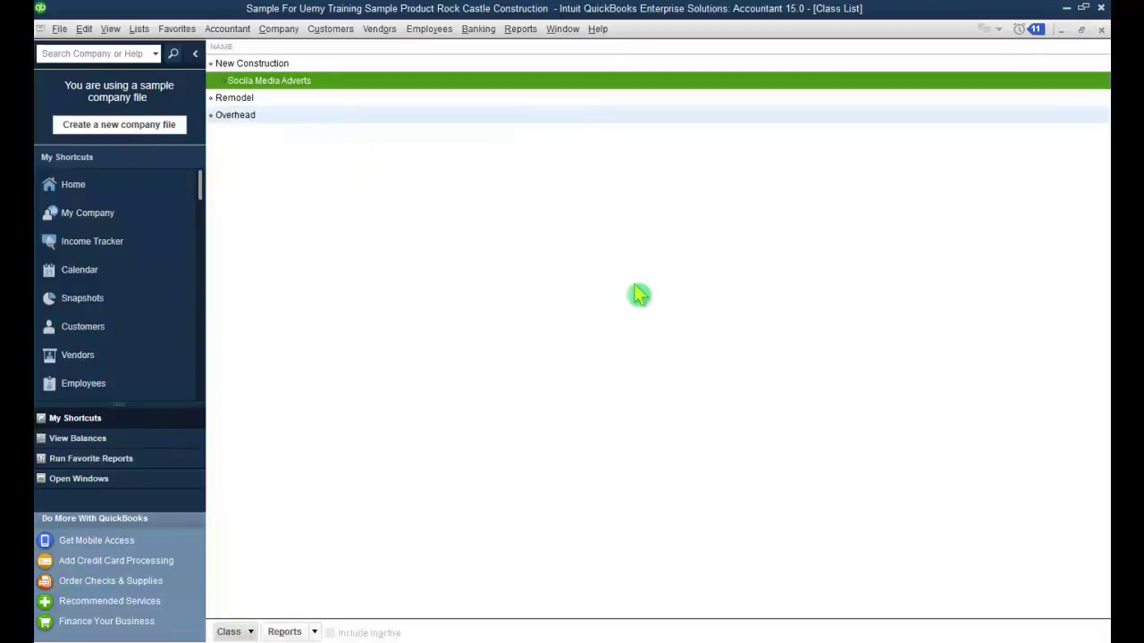
pyautogui.press('Tab')
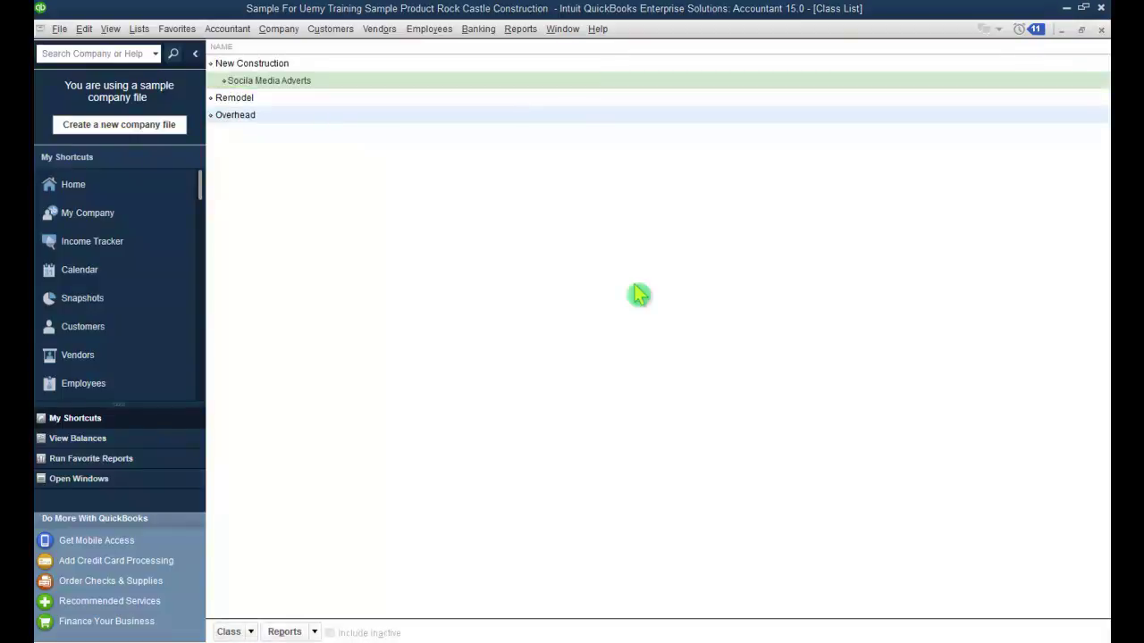
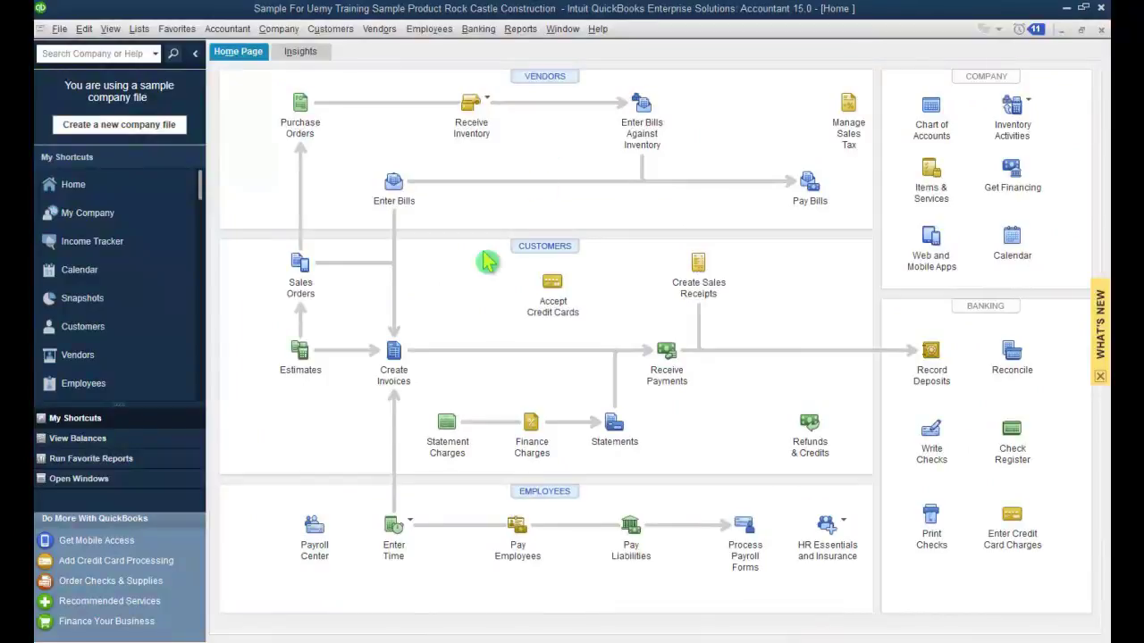
# Display the company-wide Sales Tax preferences
pyautogui.click(83, 29)
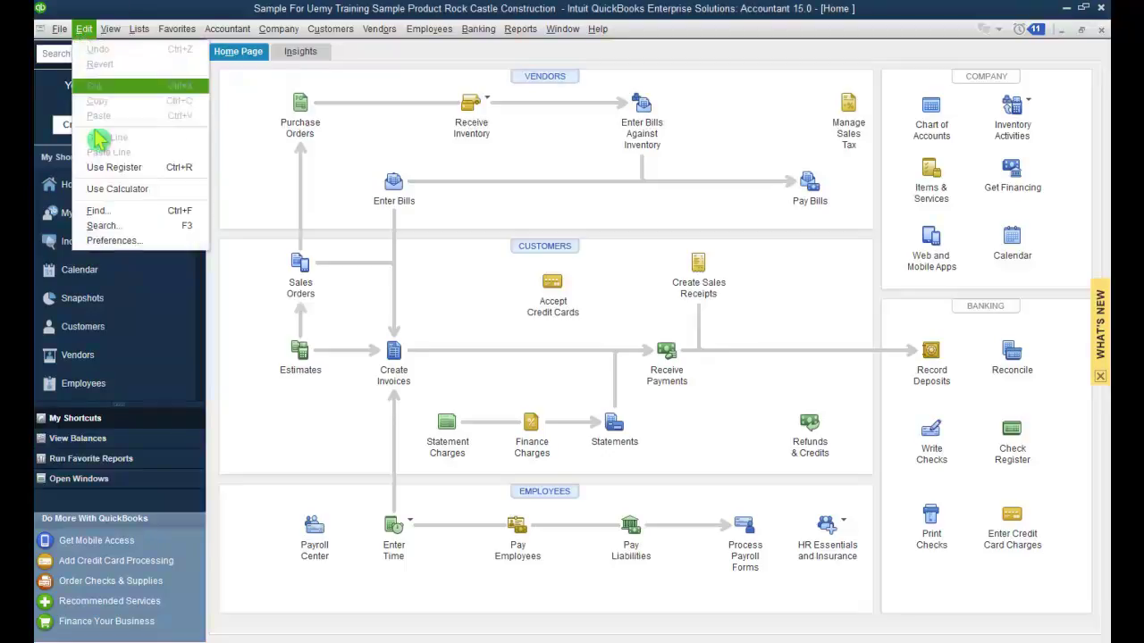
pyautogui.click(109, 241)
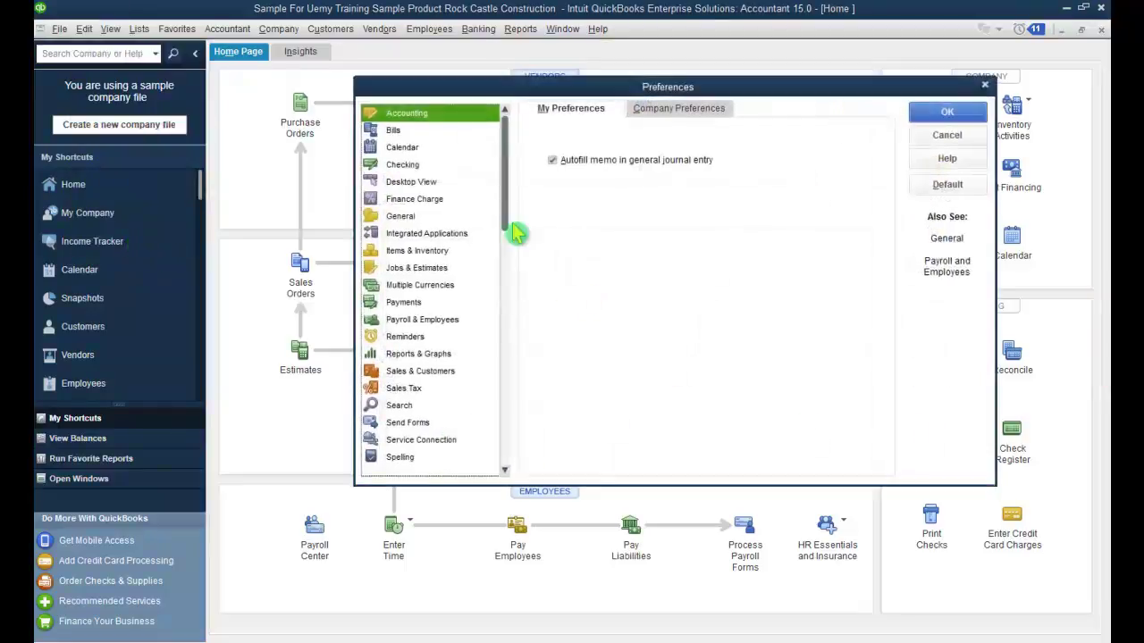
pyautogui.moveTo(509, 185); pyautogui.dragTo(504, 390)
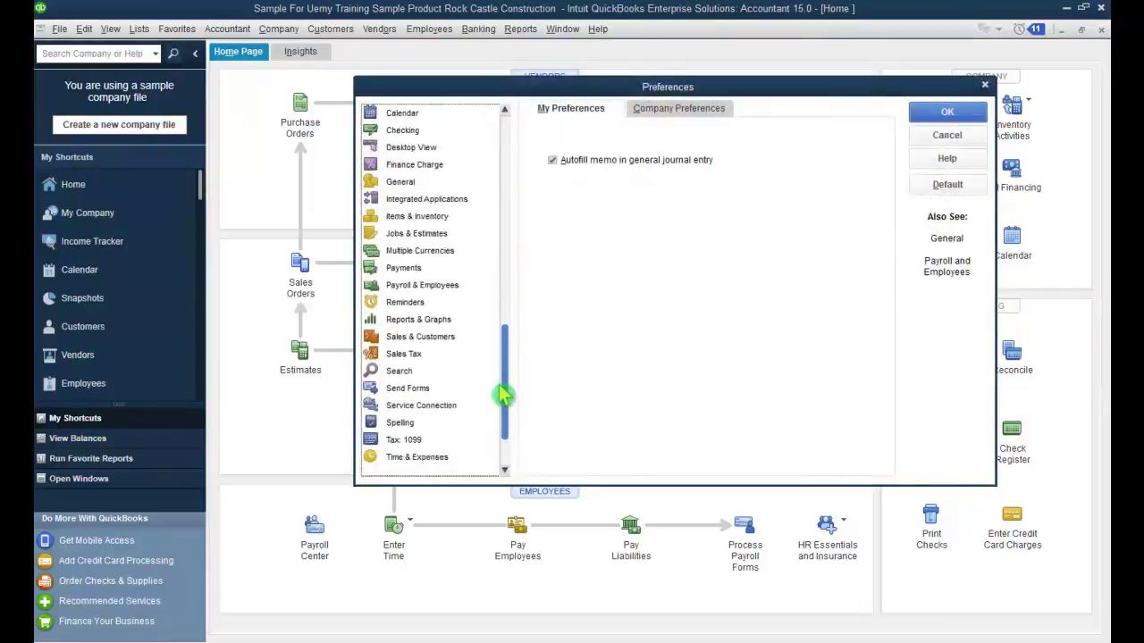
pyautogui.click(401, 355)
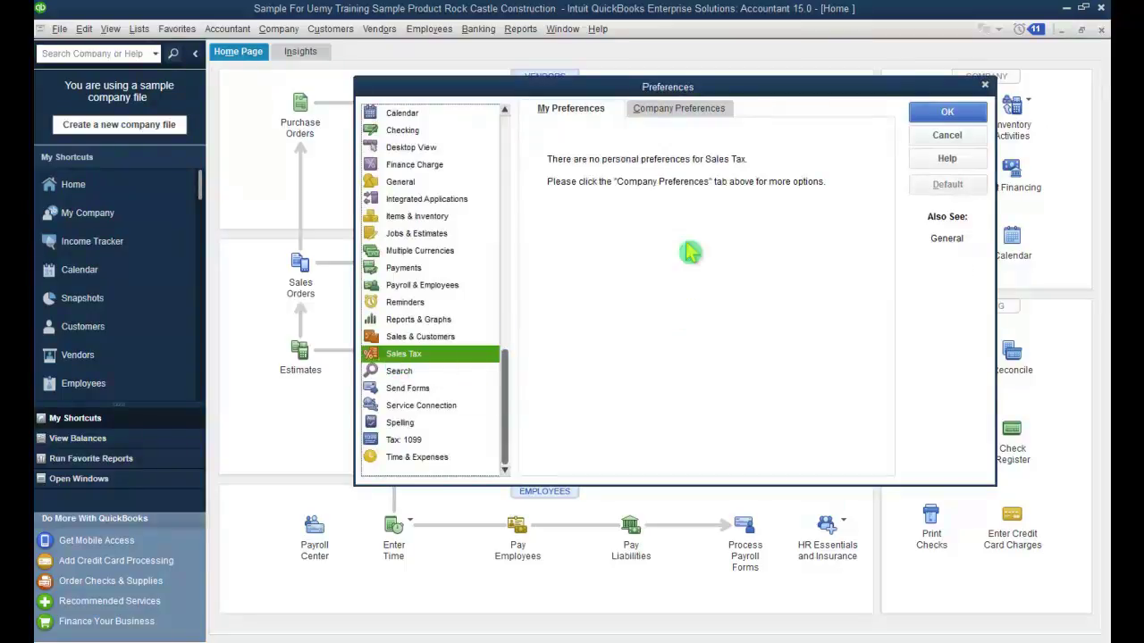
pyautogui.click(681, 114)
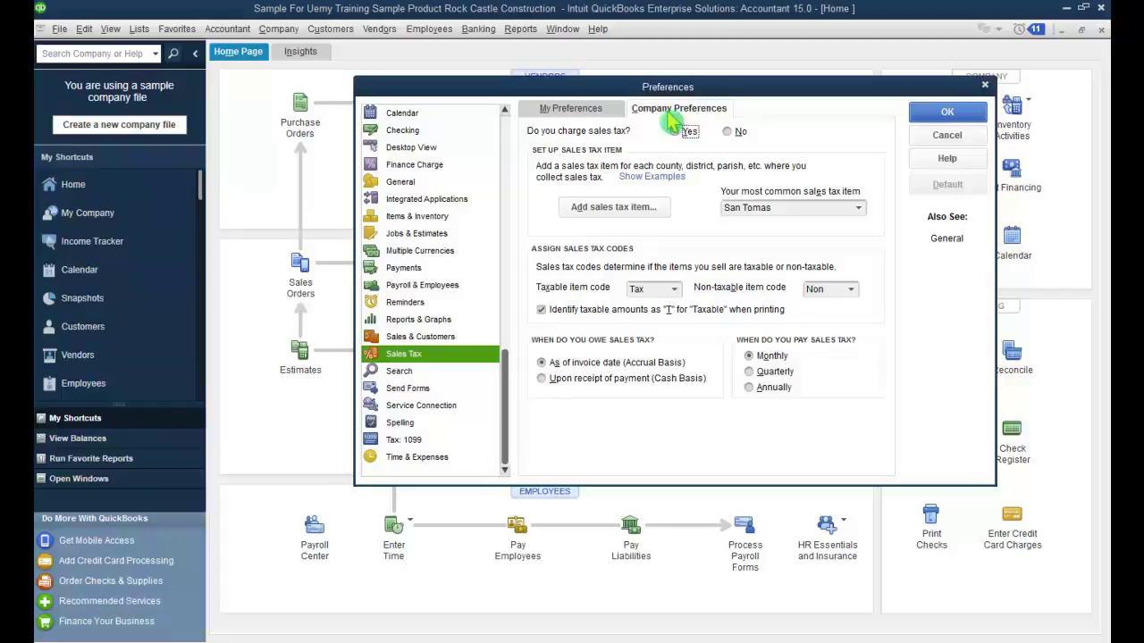
pyautogui.click(668, 113)
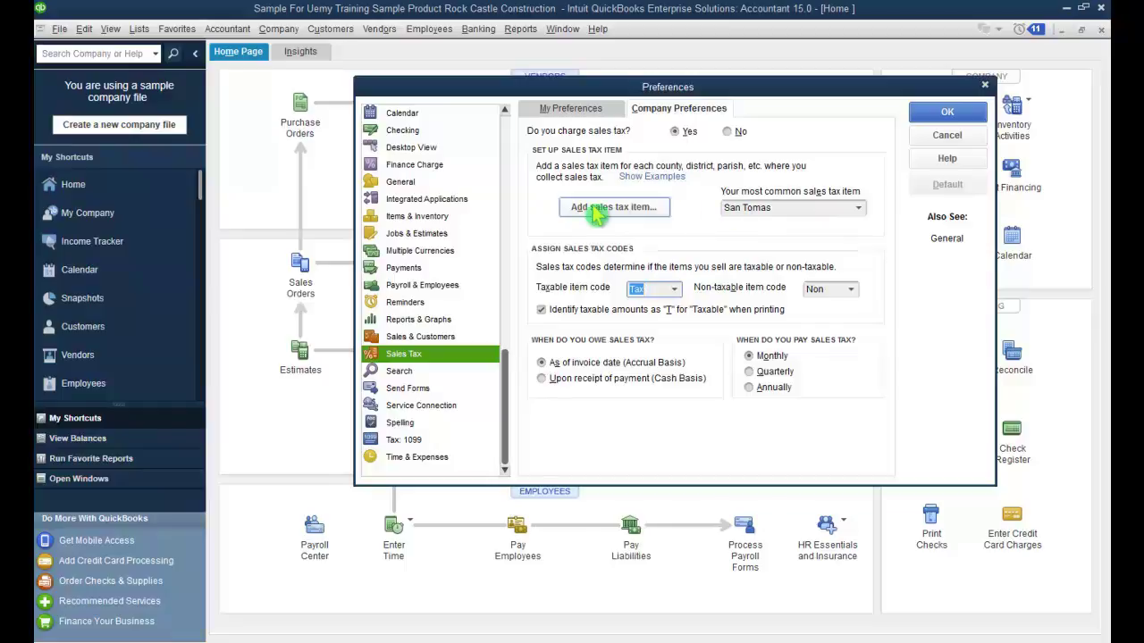
# Check the codes available for taxable and non-taxable items in the sales tax code settings
pyautogui.click(675, 290)
pyautogui.click(676, 291)
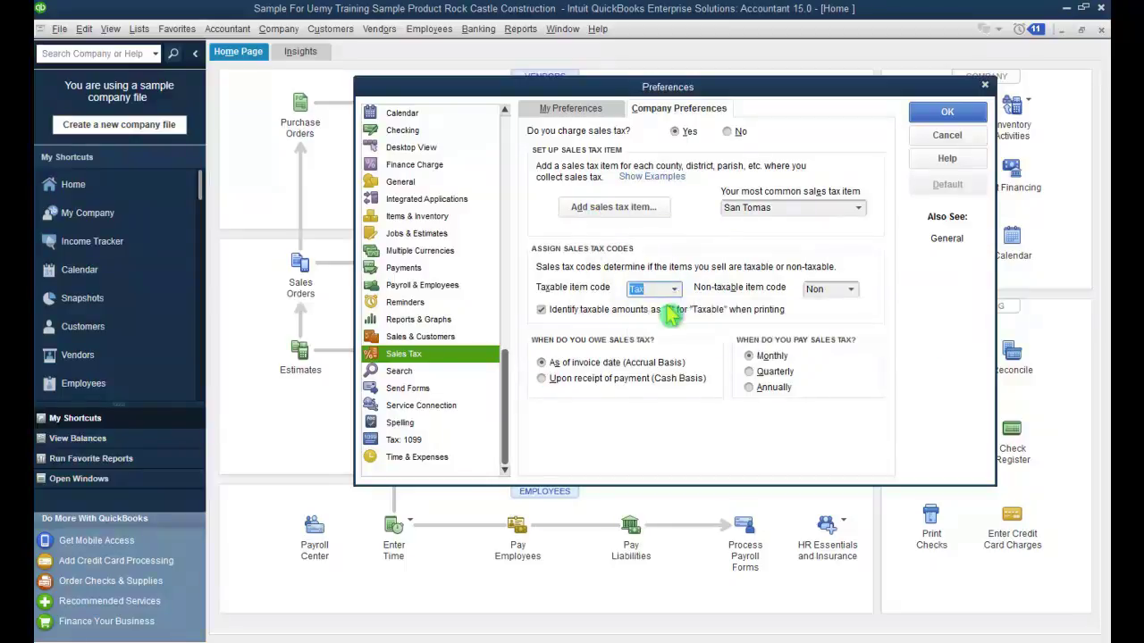
pyautogui.click(850, 291)
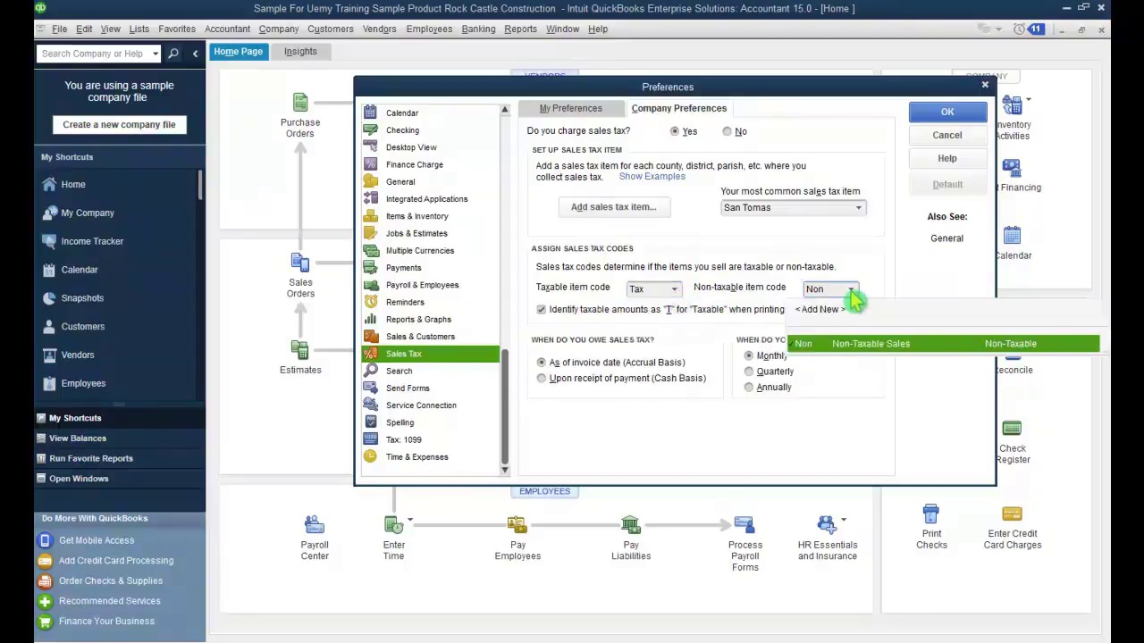
pyautogui.click(852, 299)
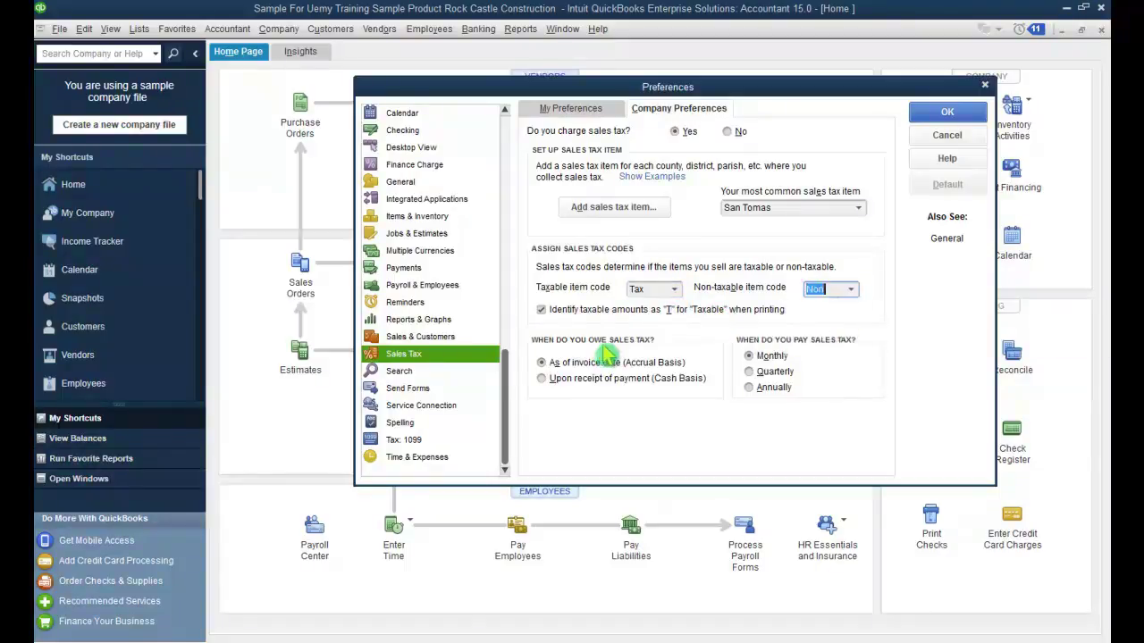
pyautogui.click(677, 310)
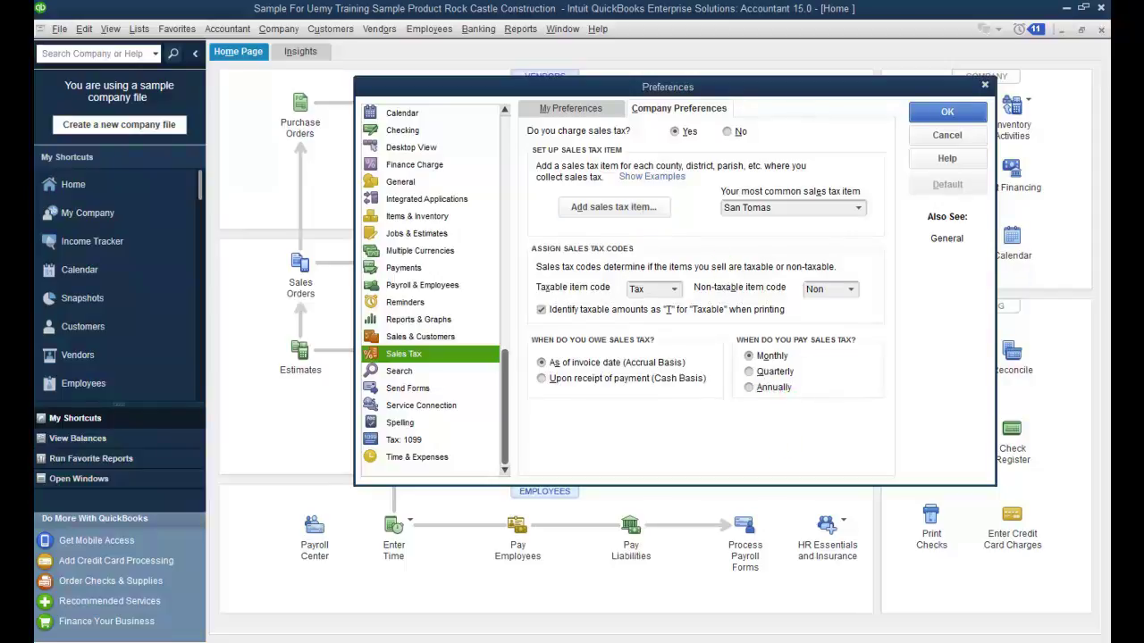
# Start a new sales tax item named Surrey with the description Surrey County Sales Tax
pyautogui.click(613, 207)
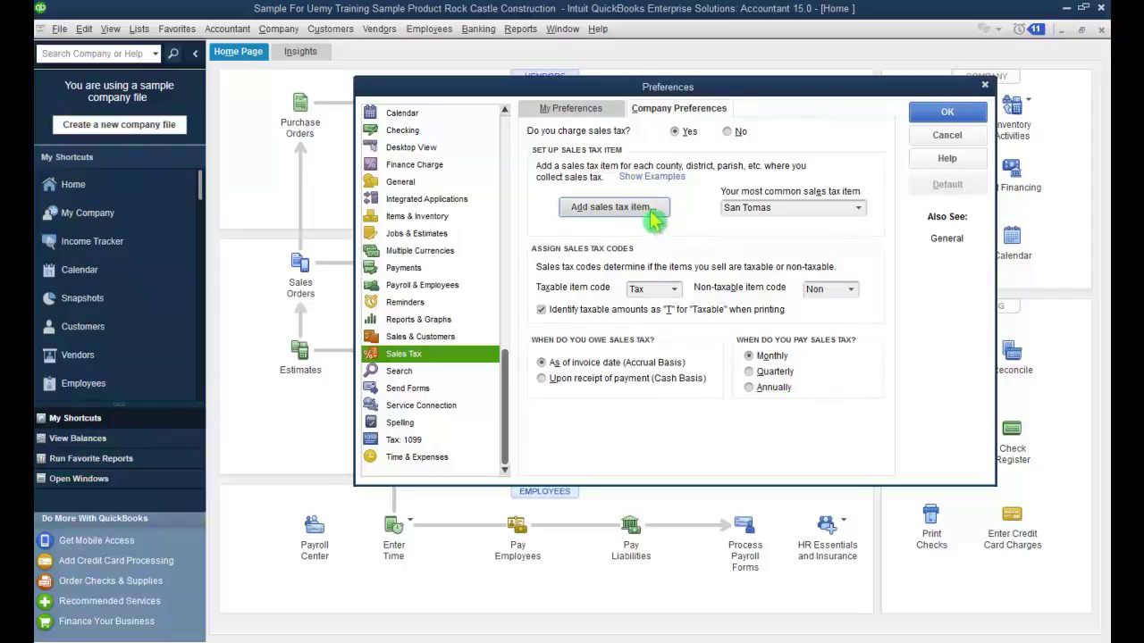
pyautogui.click(536, 410)
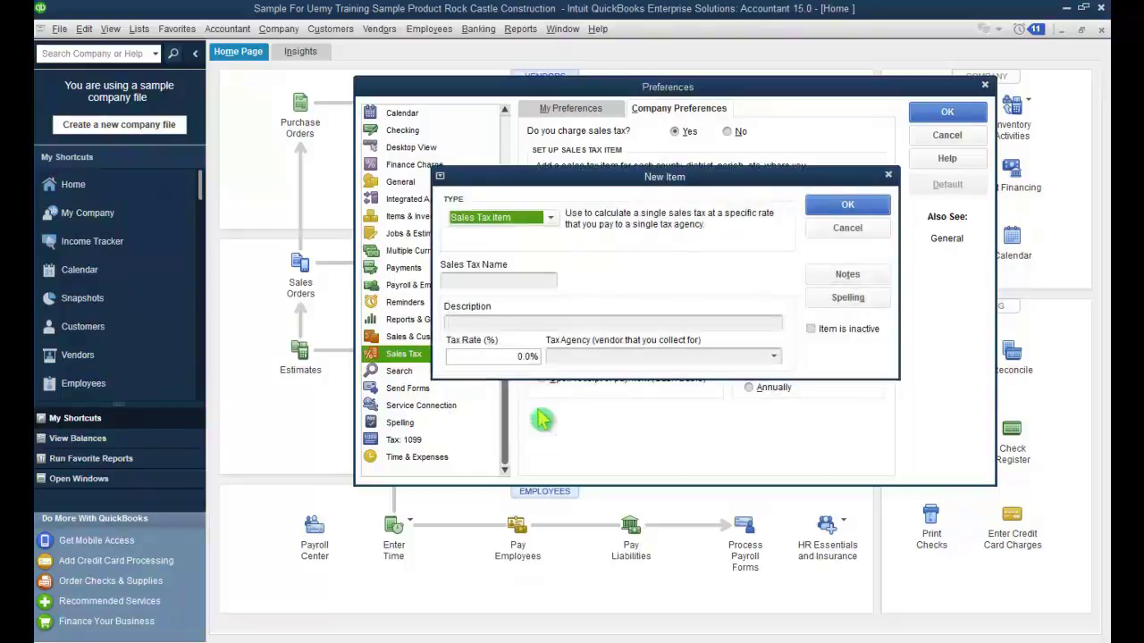
pyautogui.click(543, 280)
pyautogui.write('Surrey')
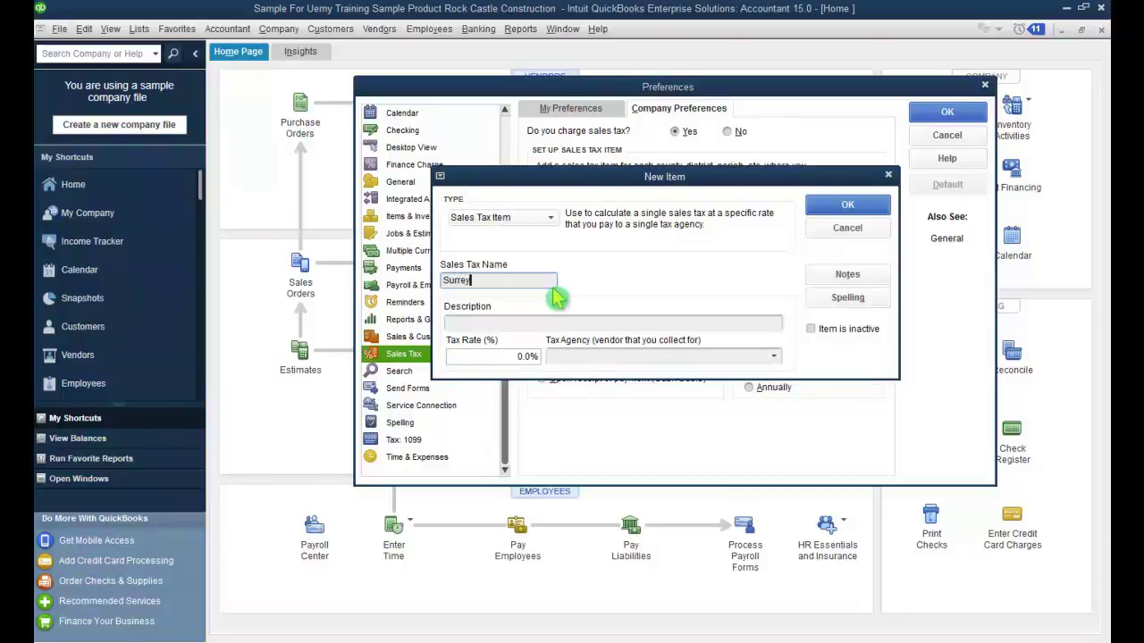
pyautogui.click(527, 323)
pyautogui.write('Sales Tax')
pyautogui.click(449, 324)
pyautogui.write('Surrey C')
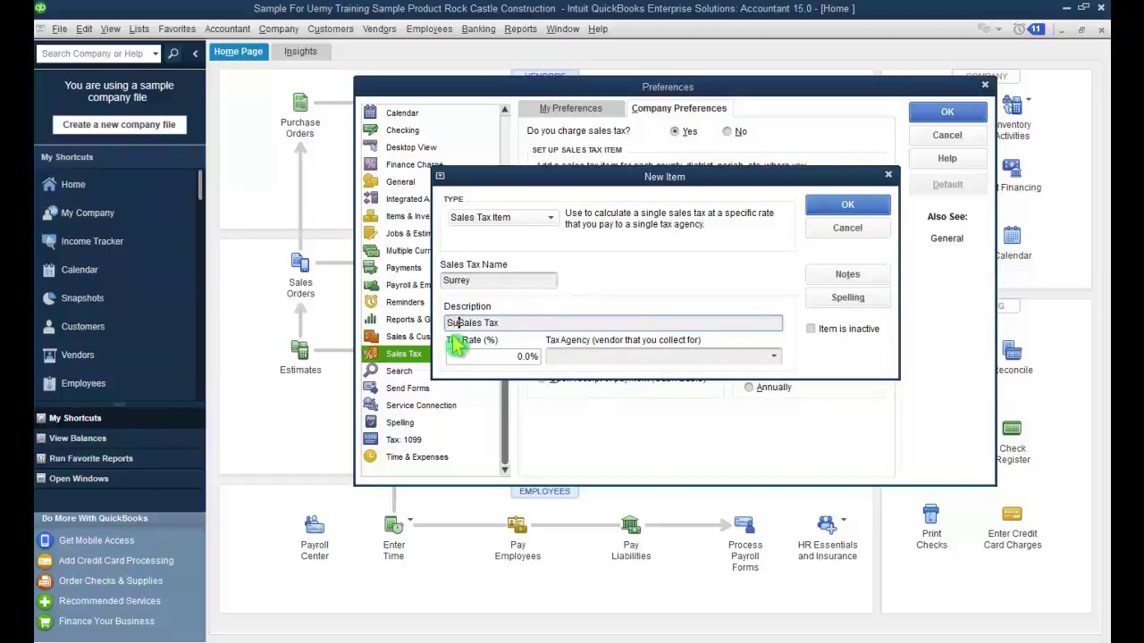
pyautogui.write('ounty')
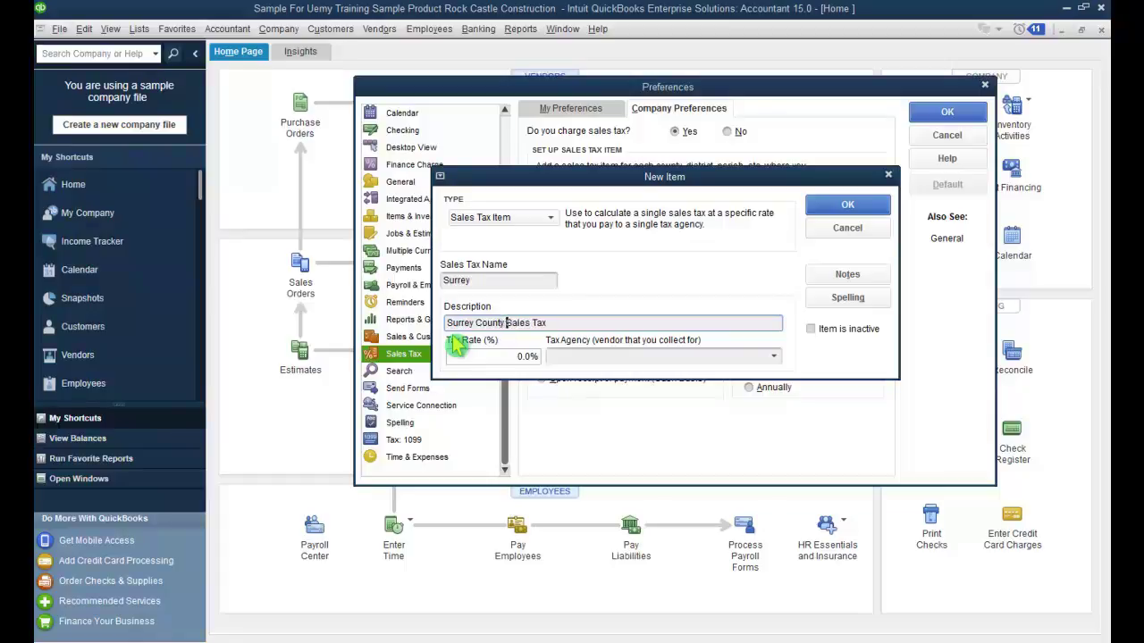
# Set the Surrey sales tax item's tax rate to 10%
pyautogui.click(533, 356)
pyautogui.press('BackSpace')
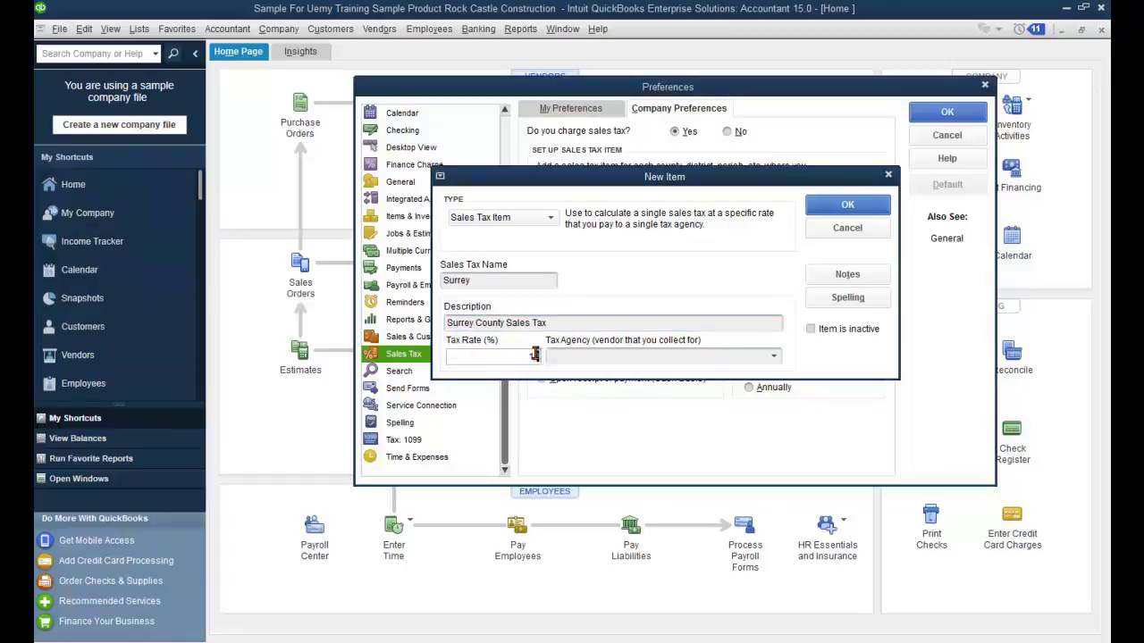
pyautogui.press('Tab')
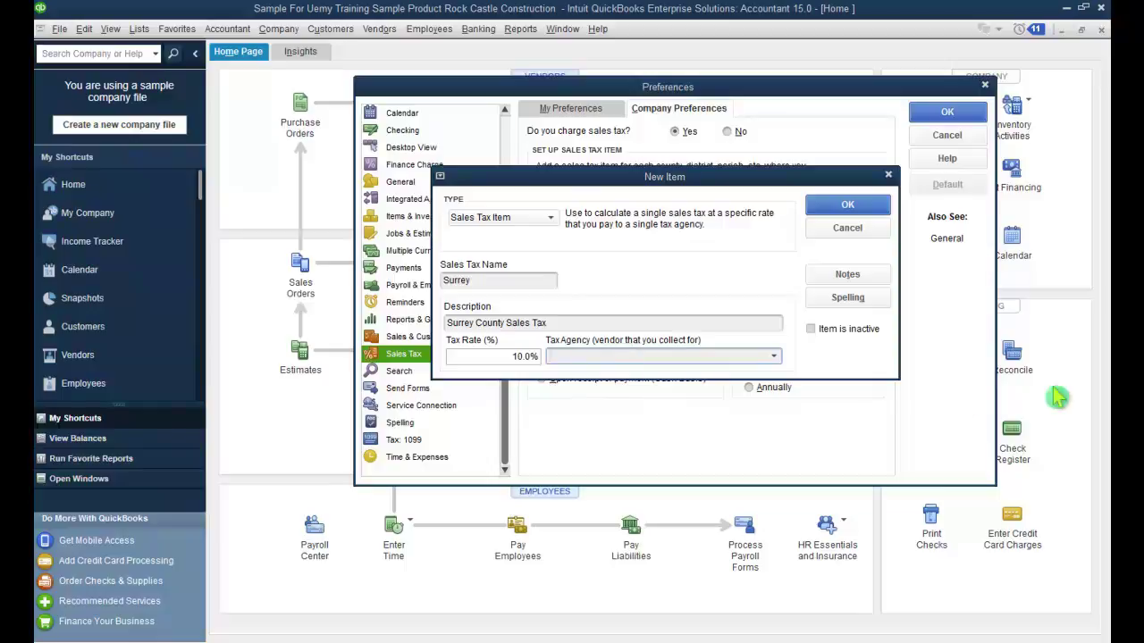
# Look through the existing vendors for the Surrey item's tax agency and start a new vendor named Revenue Dept
pyautogui.click(774, 357)
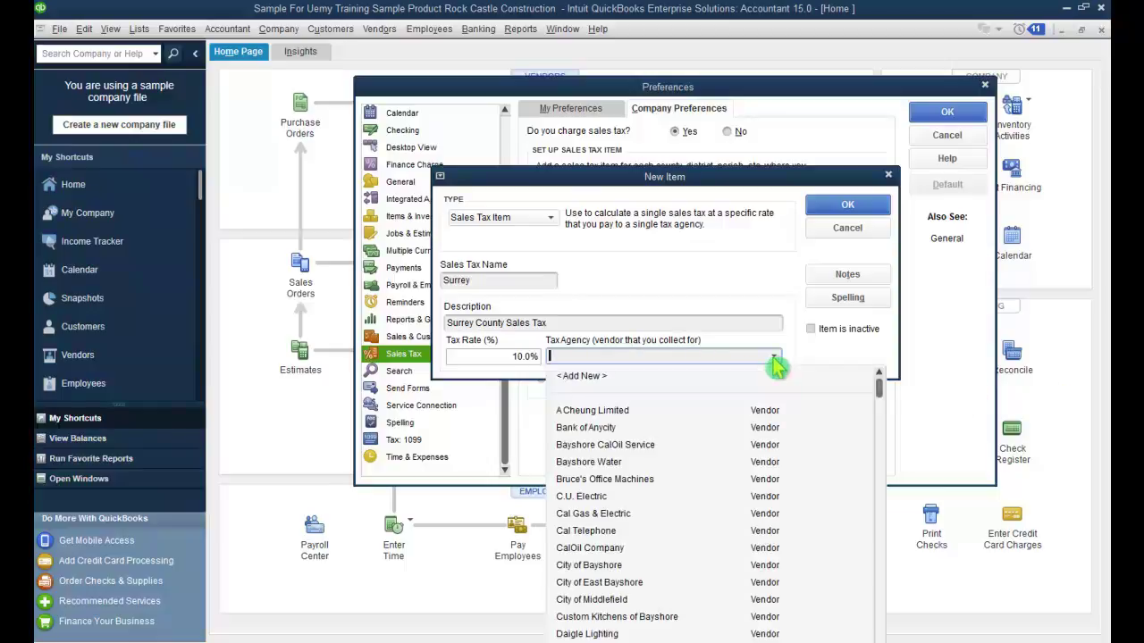
pyautogui.scroll(-7, 746, 456)
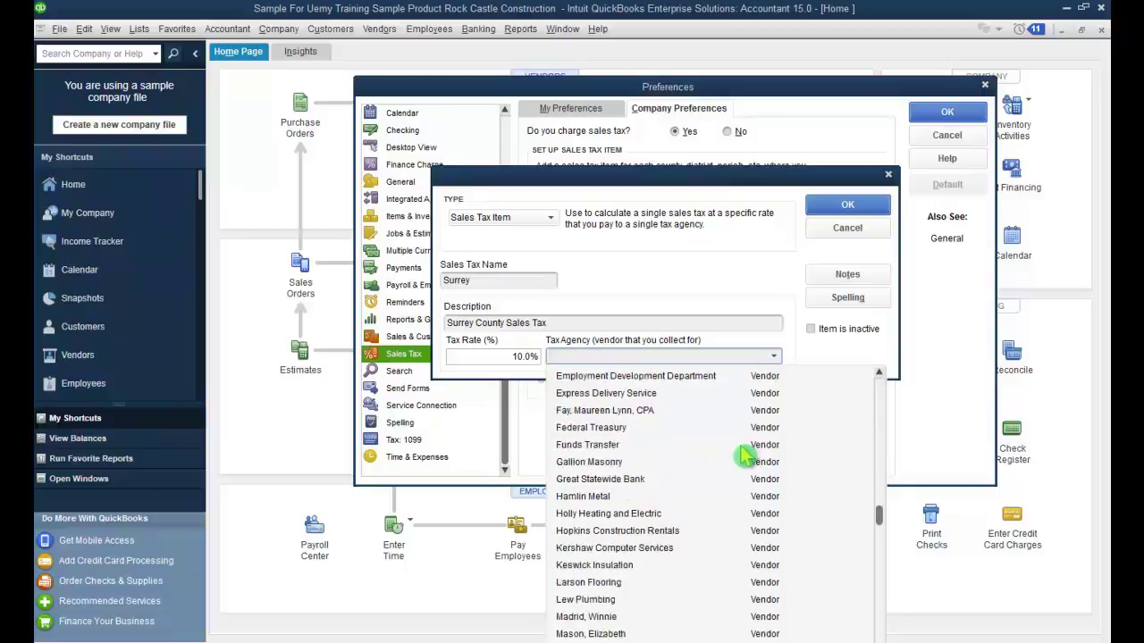
pyautogui.scroll(-5, 746, 456)
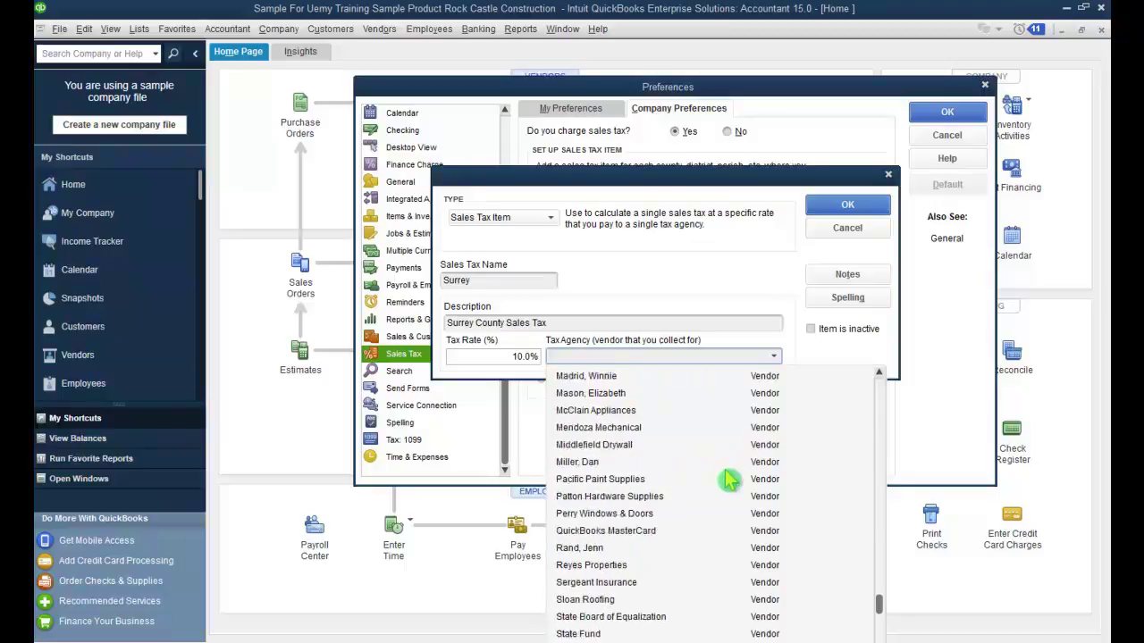
pyautogui.scroll(2, 728, 480)
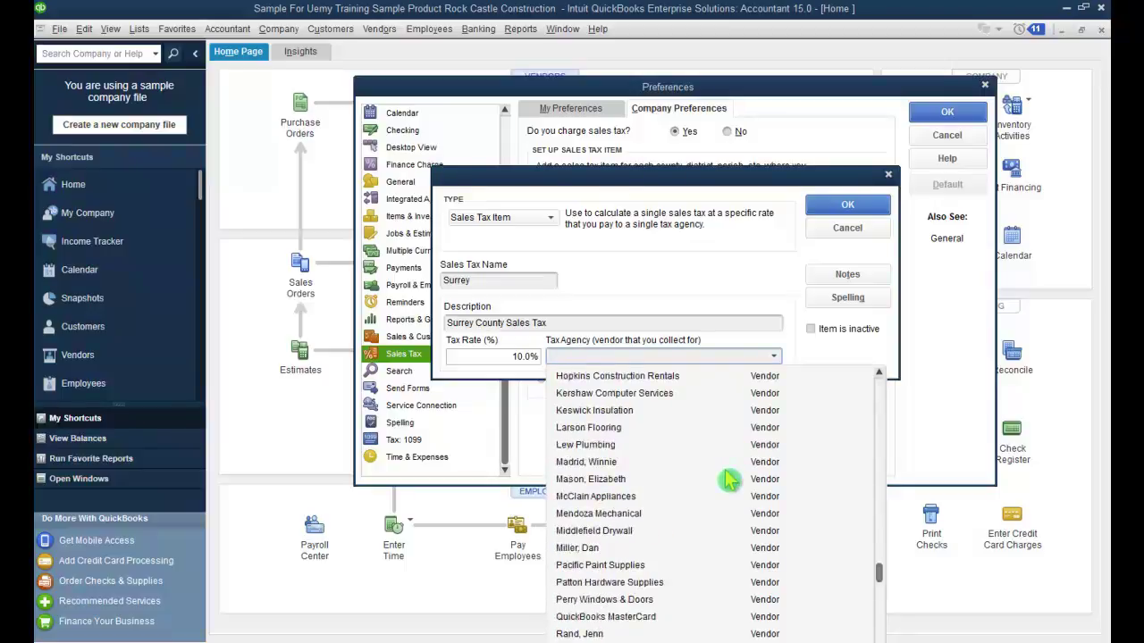
pyautogui.scroll(-2, 728, 480)
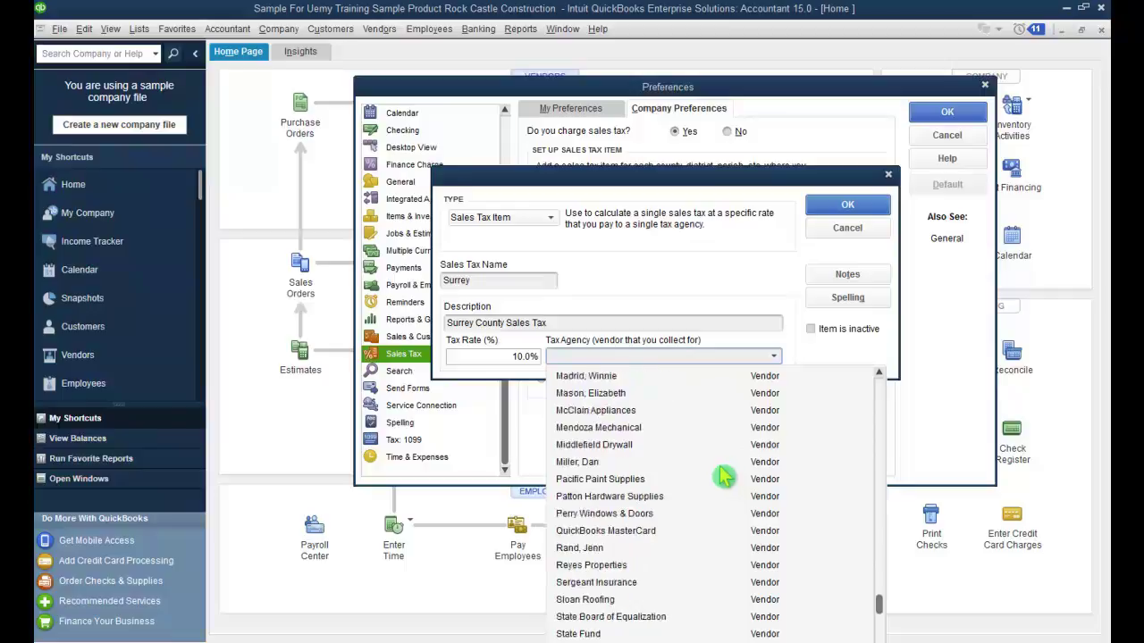
pyautogui.scroll(15, 697, 527)
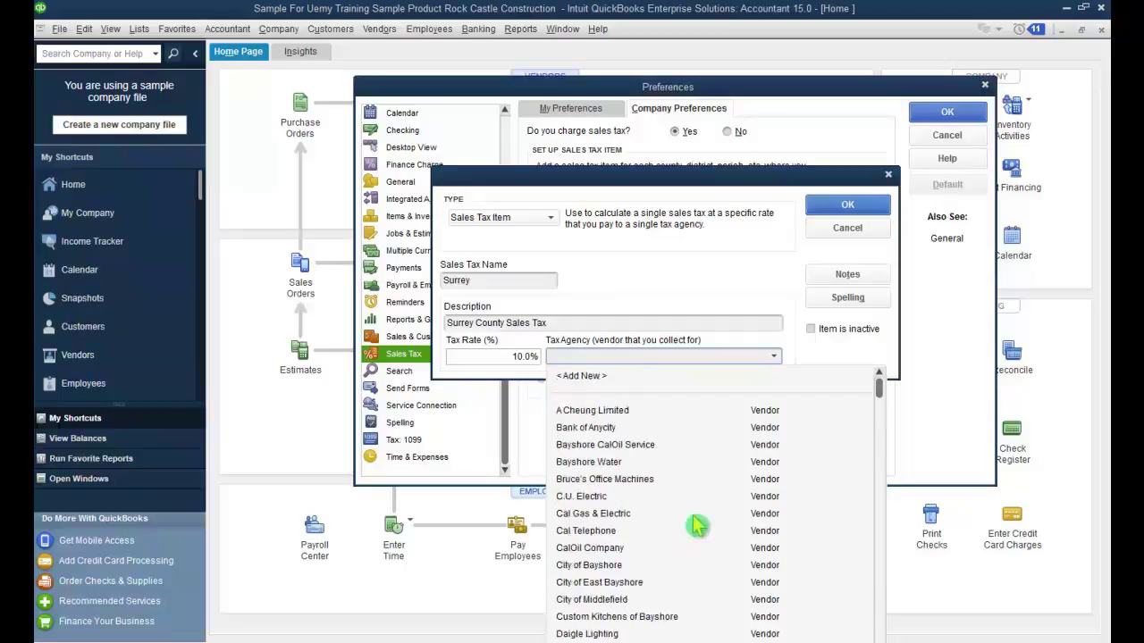
pyautogui.click(600, 382)
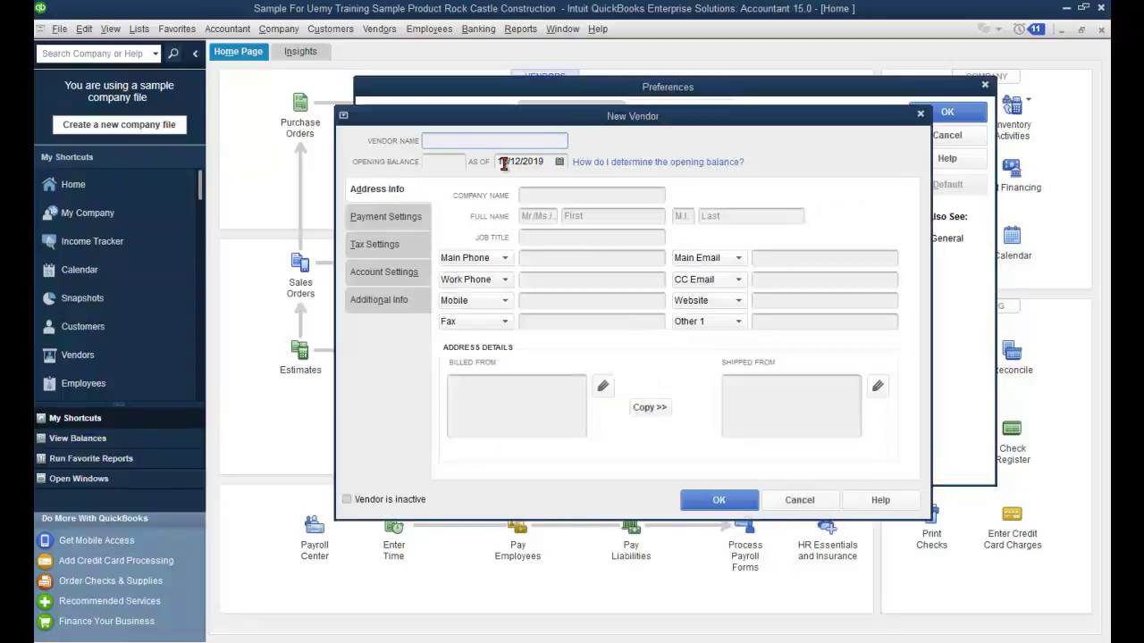
pyautogui.write('Revenue Dept')
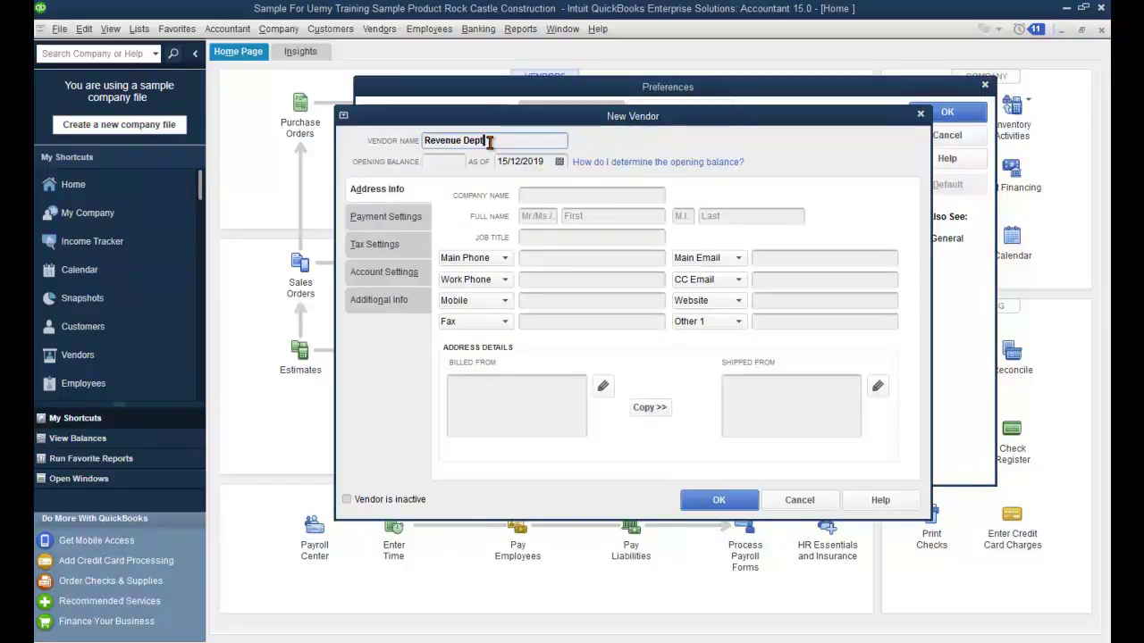
# Copy the vendor name Revenue Dept into the company name and add Surrey as the second line of the billed-from address
pyautogui.moveTo(489, 141); pyautogui.dragTo(420, 148)
pyautogui.hotkey('ctrl', 'c')
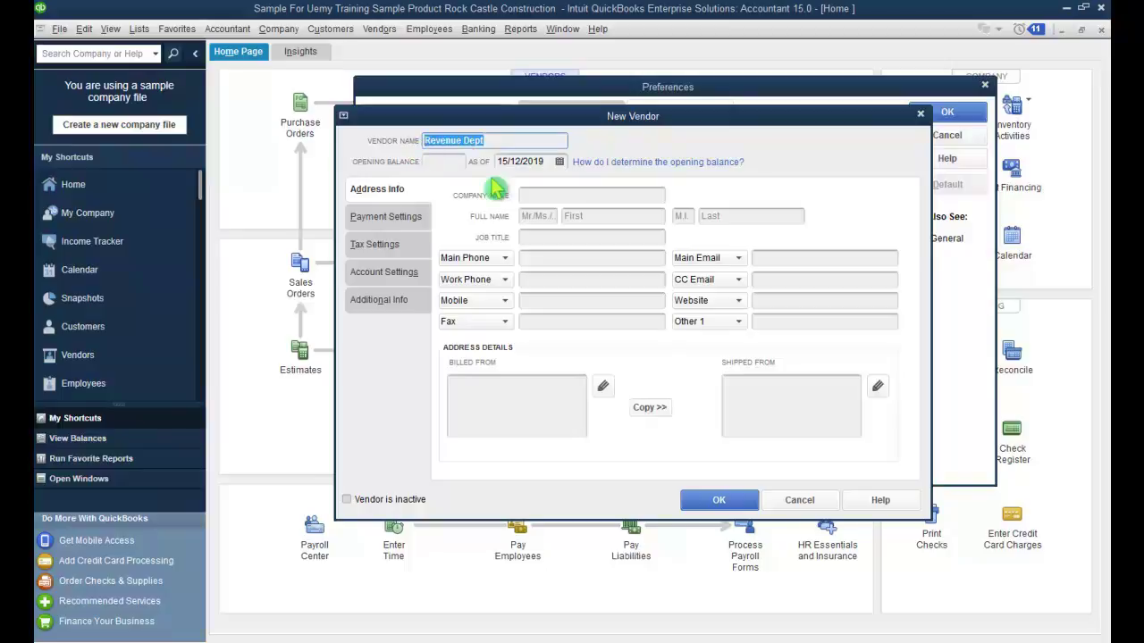
pyautogui.click(582, 193)
pyautogui.hotkey('ctrl', 'v')
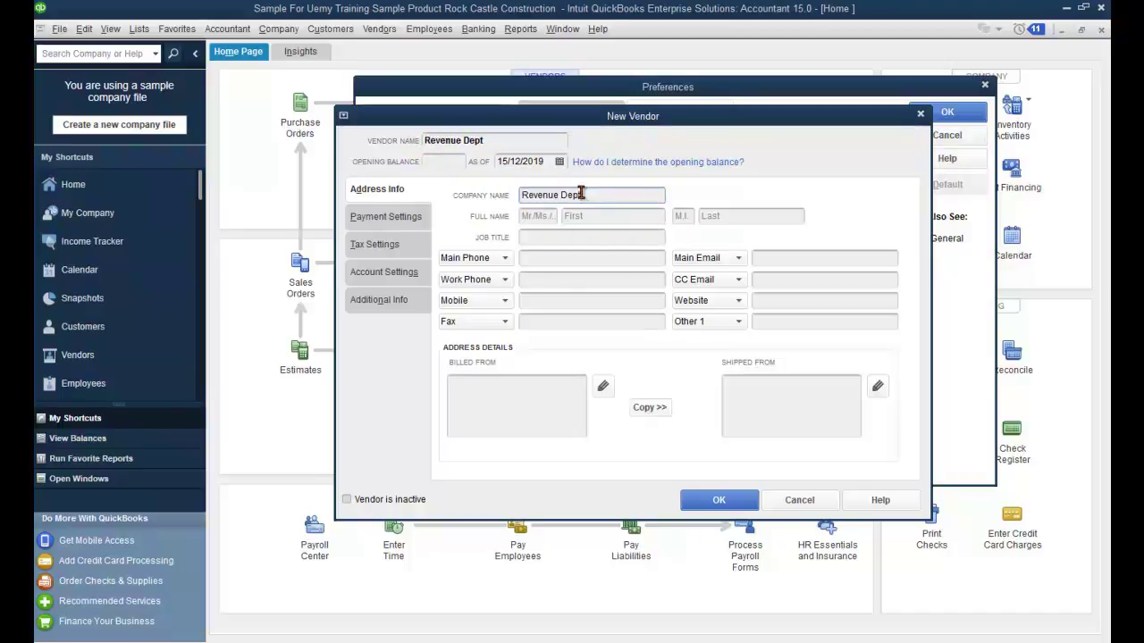
pyautogui.click(543, 406)
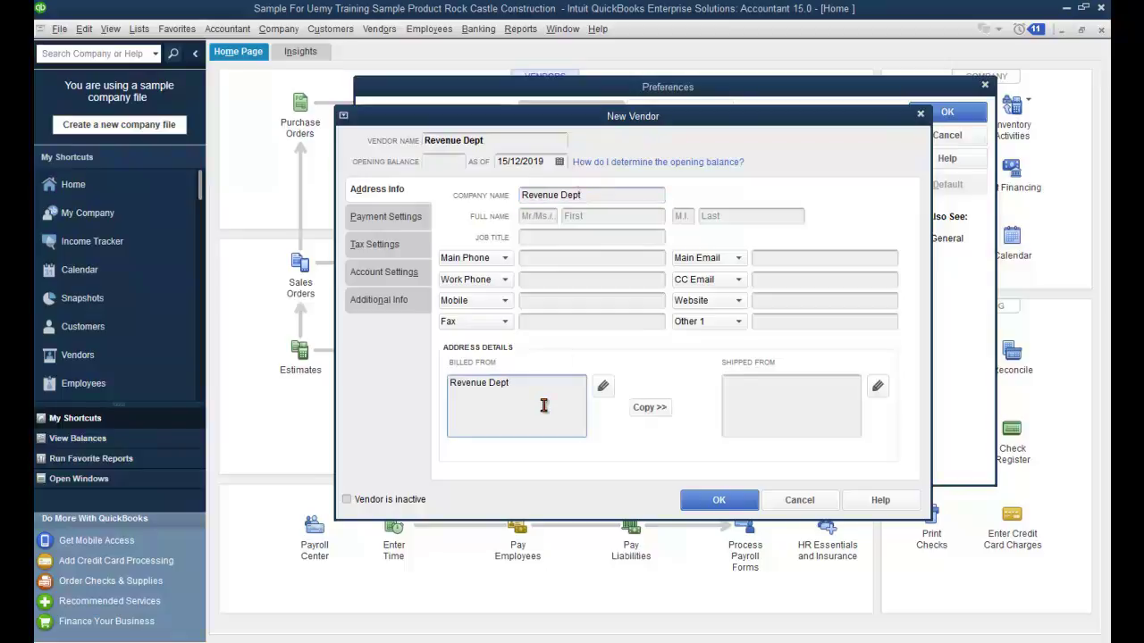
pyautogui.press('Return')
pyautogui.write('Surrey')
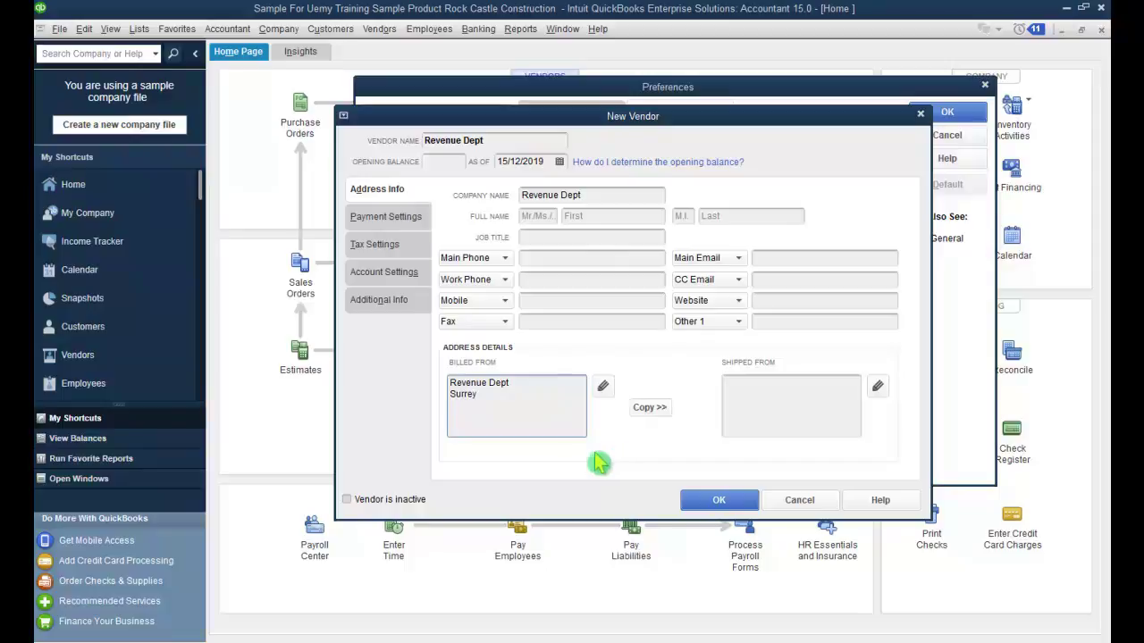
# Set 25500 · Sales Tax Payable as the first account to prefill on bills for the Revenue Dept vendor
pyautogui.click(357, 277)
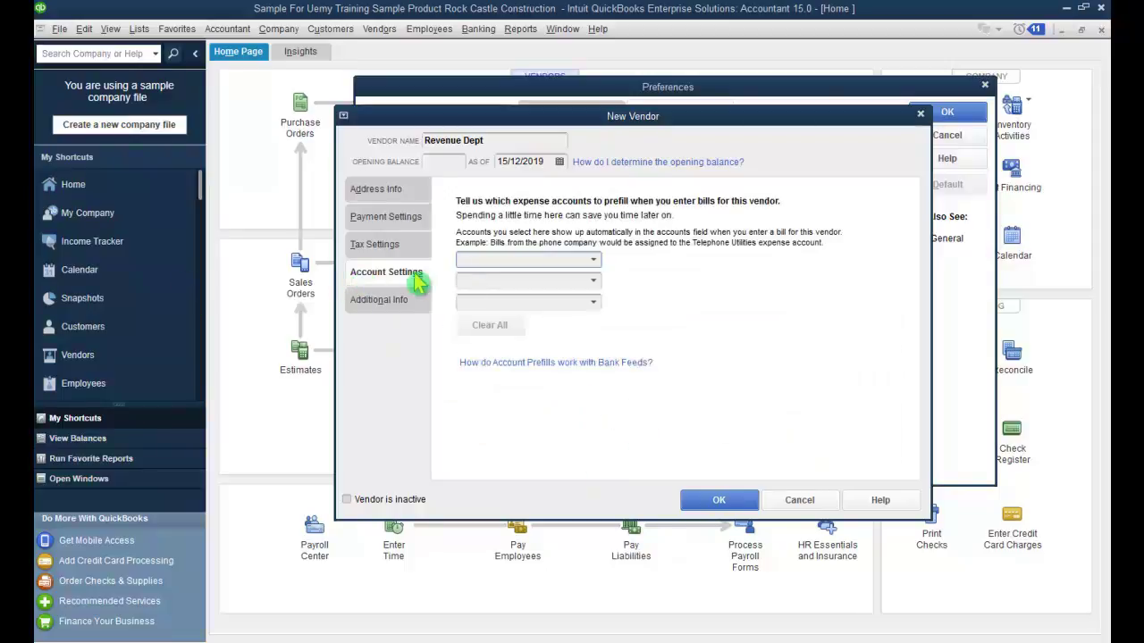
pyautogui.click(593, 260)
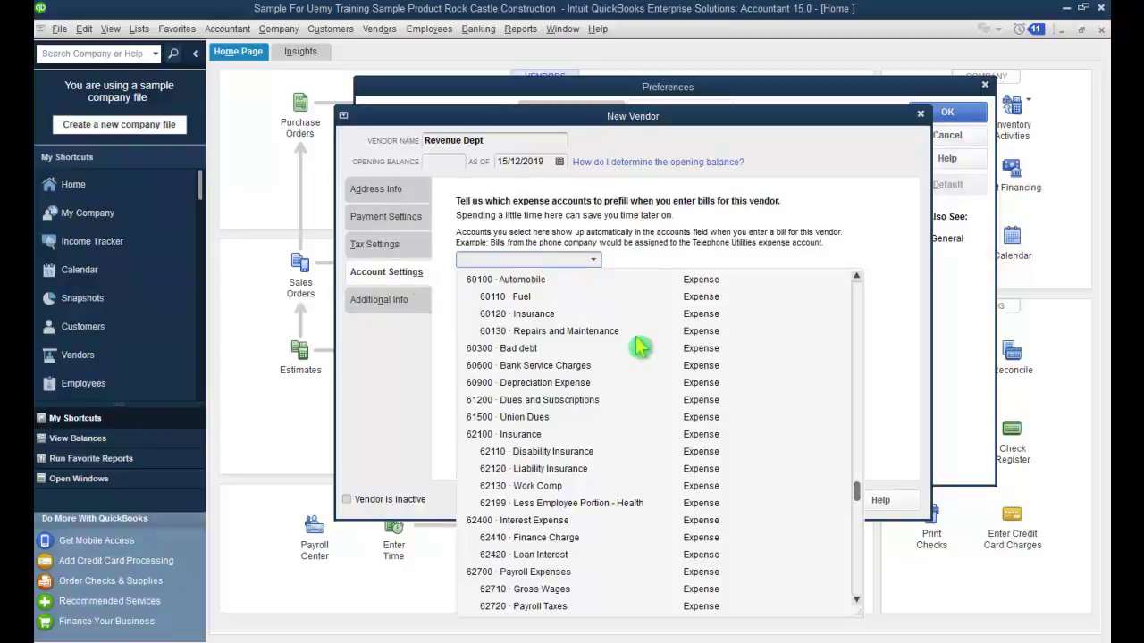
pyautogui.scroll(20, 640, 347)
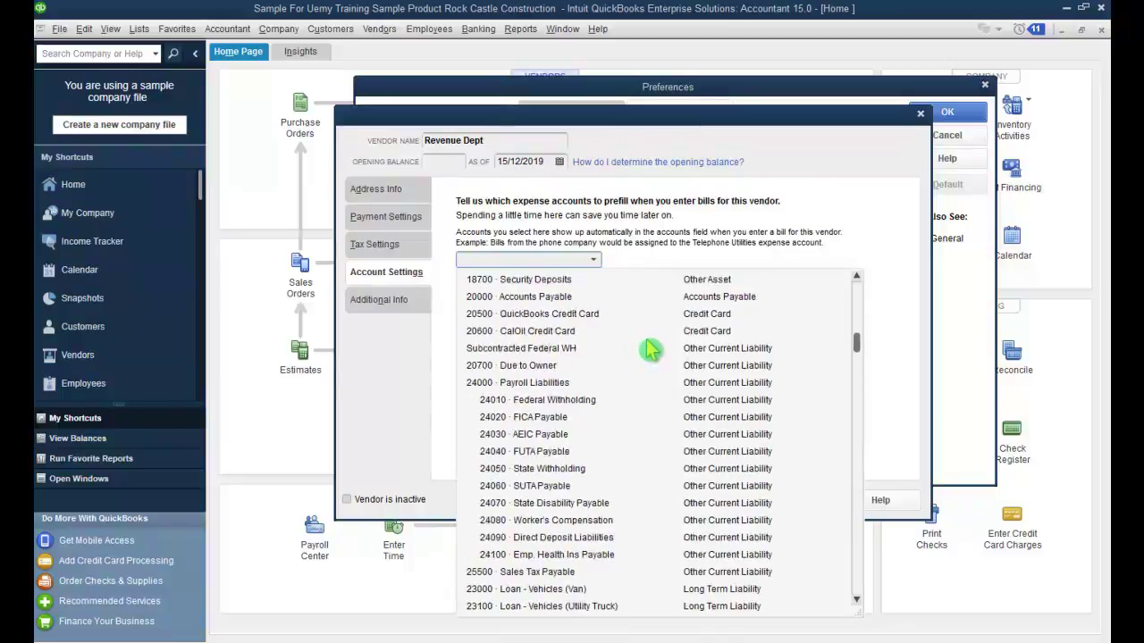
pyautogui.click(566, 575)
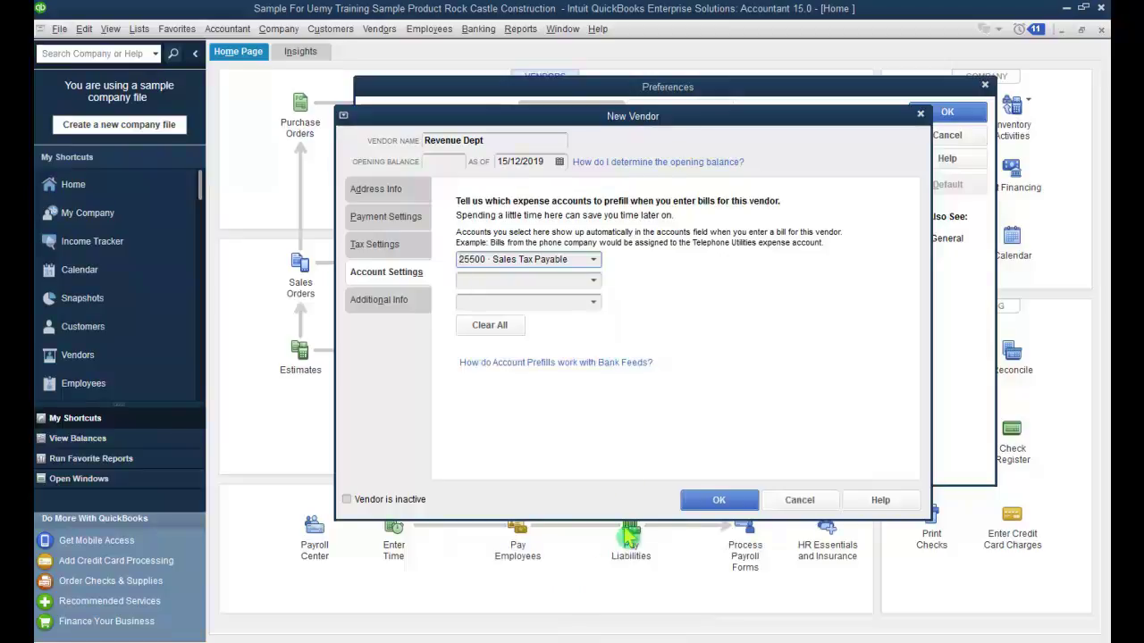
# Save the Revenue Dept vendor, the Surrey sales tax item and the preferences
pyautogui.click(719, 503)
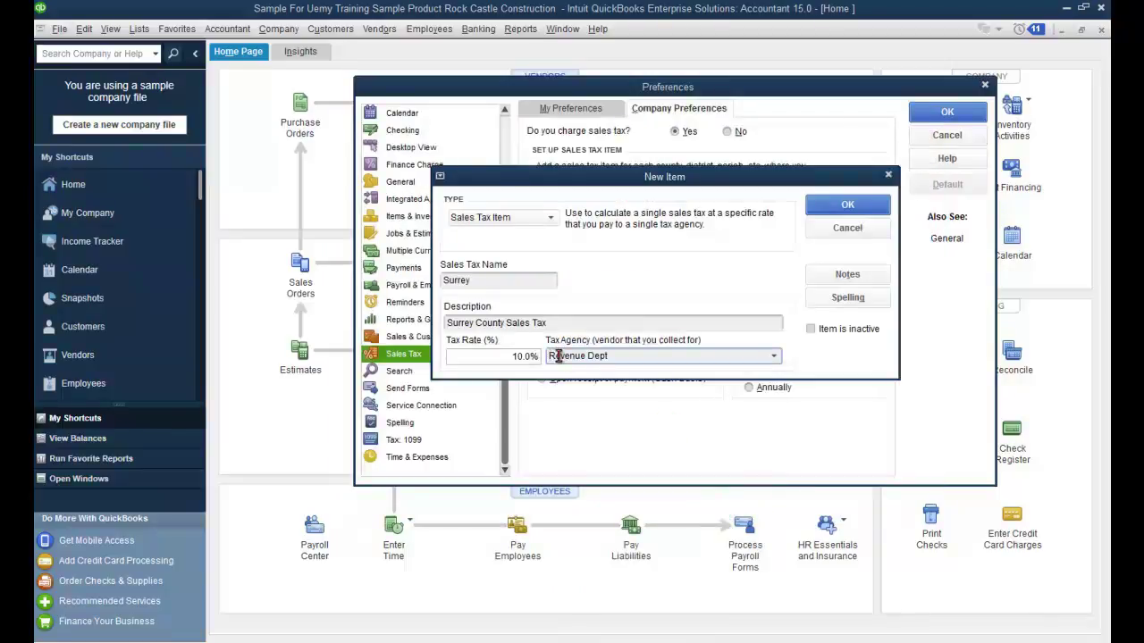
pyautogui.click(861, 211)
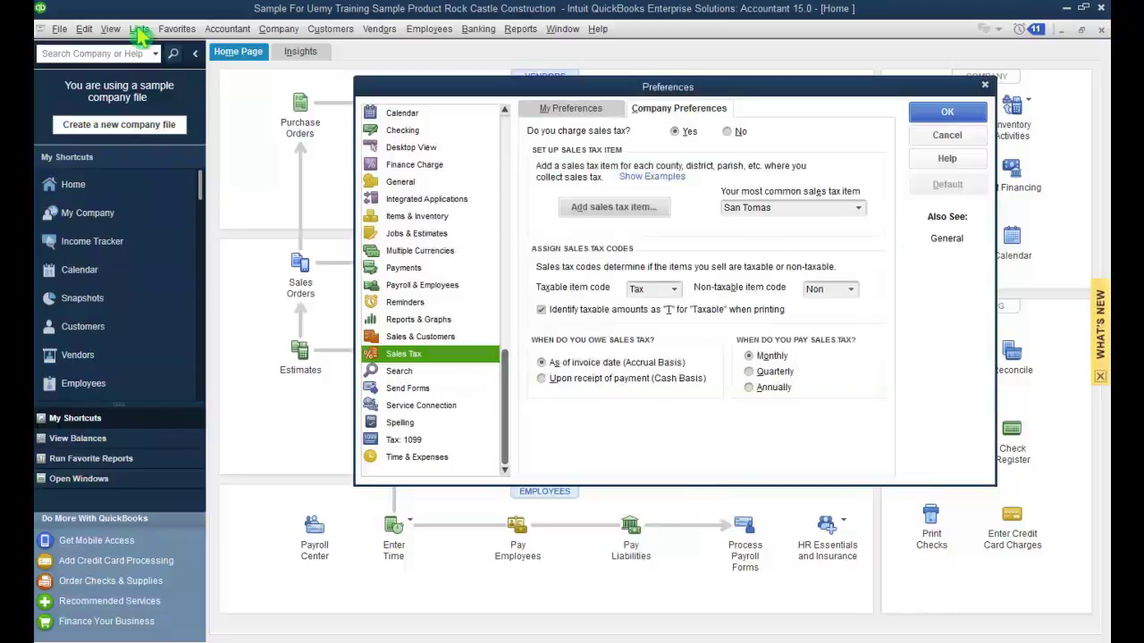
pyautogui.click(943, 121)
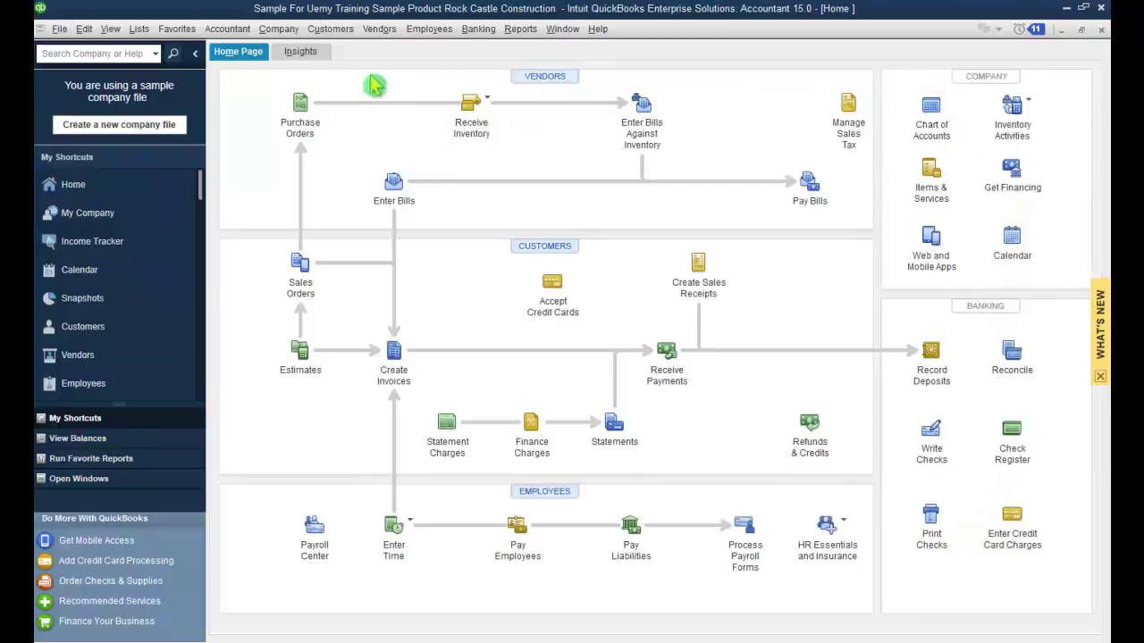
# Search all fields of the Item List for surrey
pyautogui.click(140, 31)
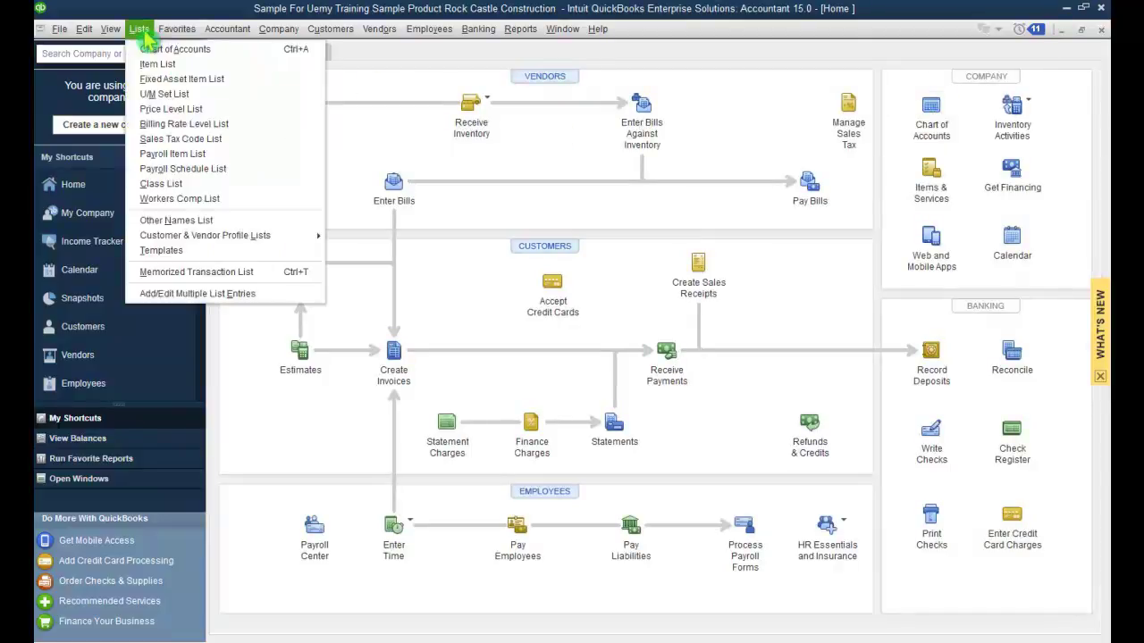
pyautogui.click(161, 64)
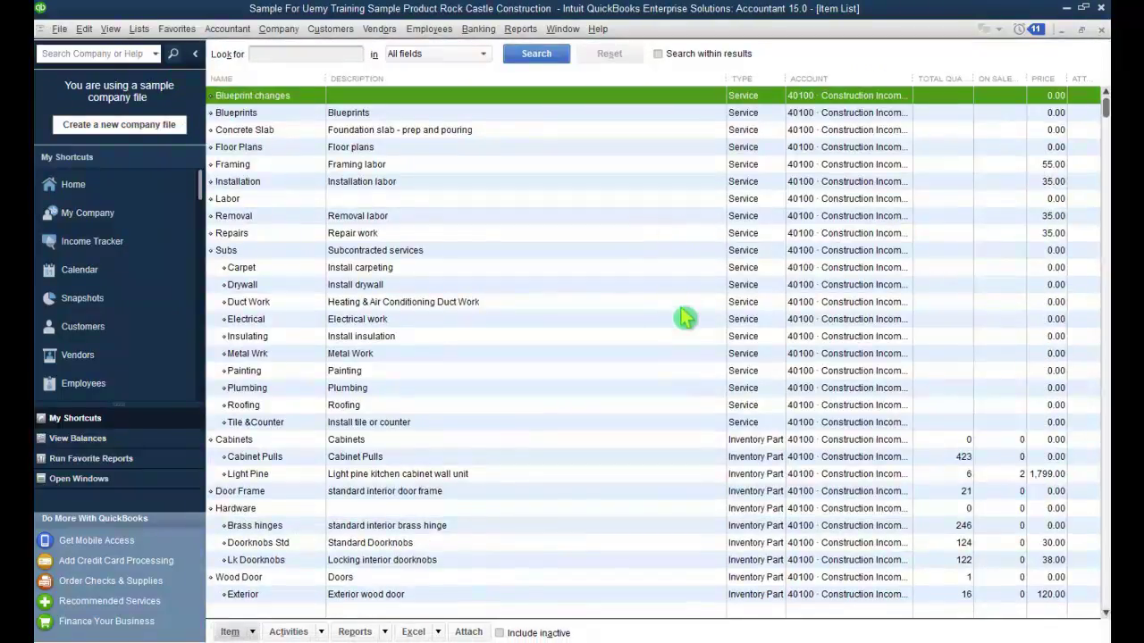
pyautogui.click(322, 56)
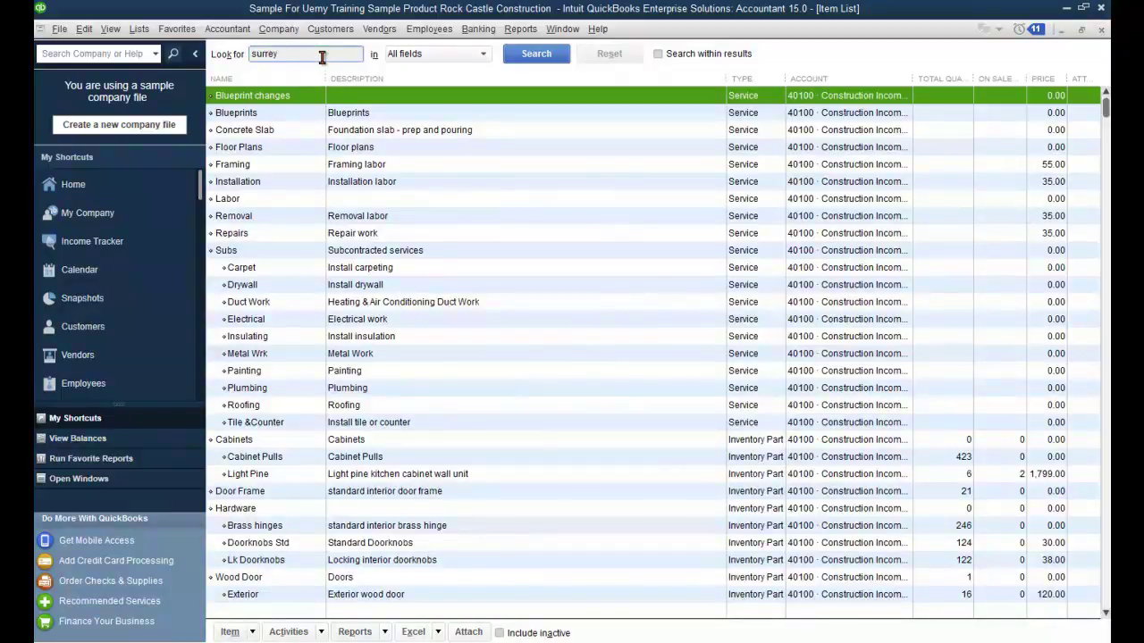
pyautogui.click(536, 54)
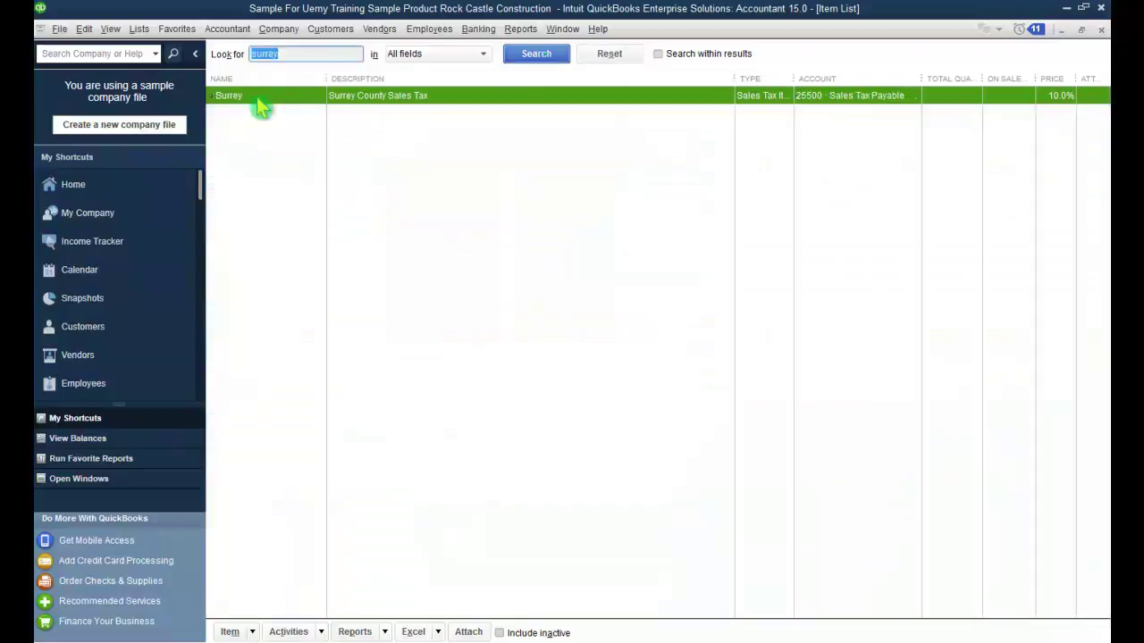
pyautogui.click(429, 147)
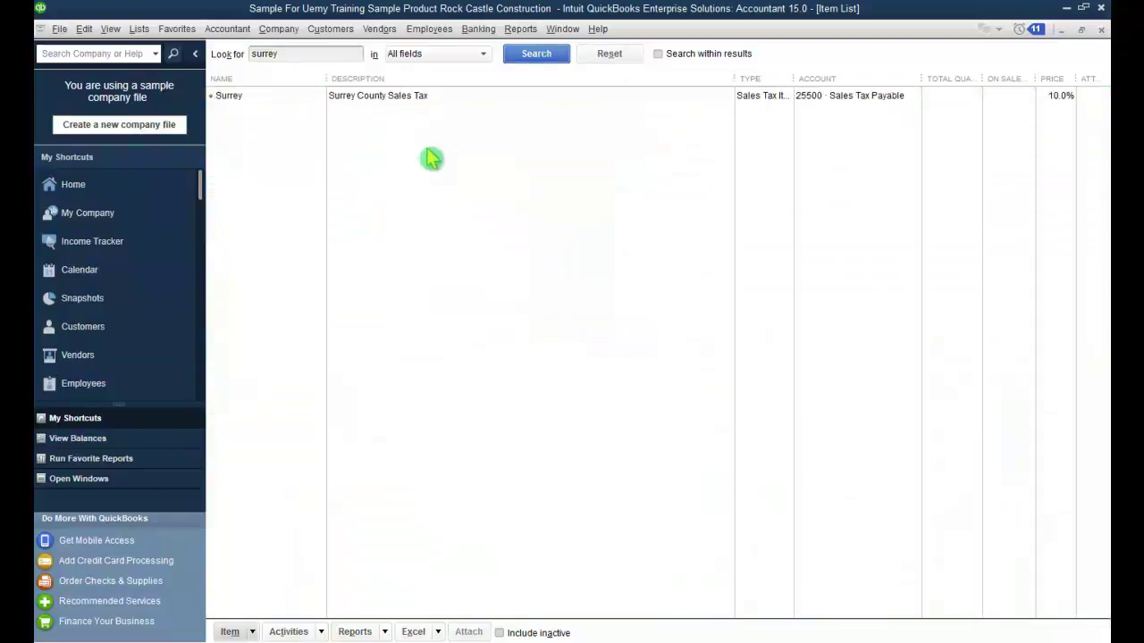
# Rename the Surrey sales tax item to Surrey ABC and reset the Item List search
pyautogui.click(398, 99)
pyautogui.rightClick(399, 98)
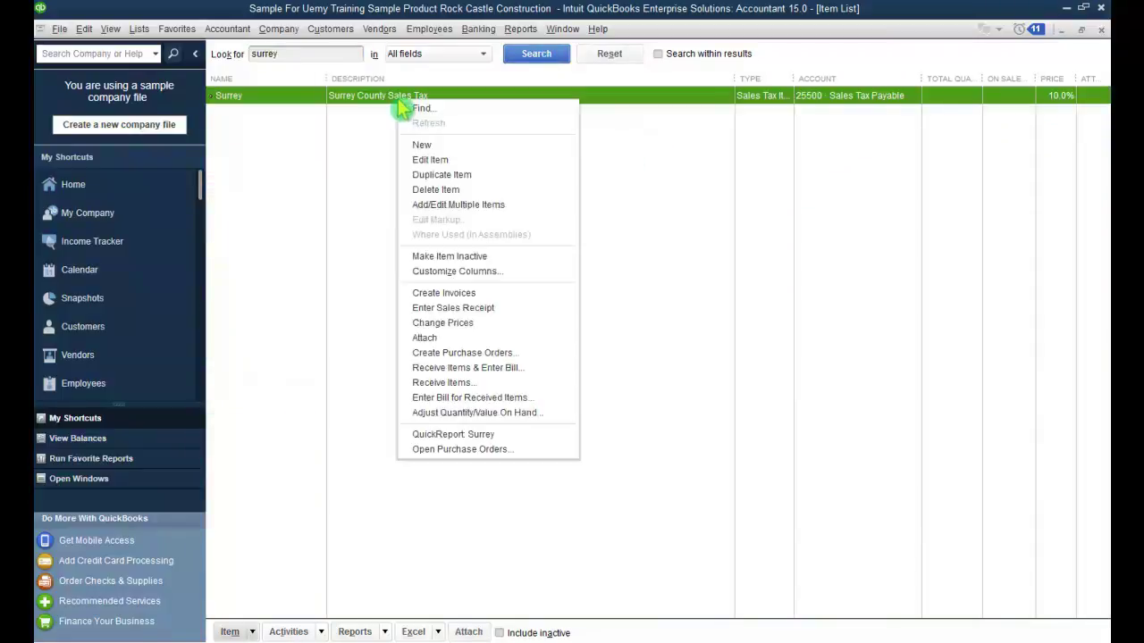
pyautogui.click(433, 159)
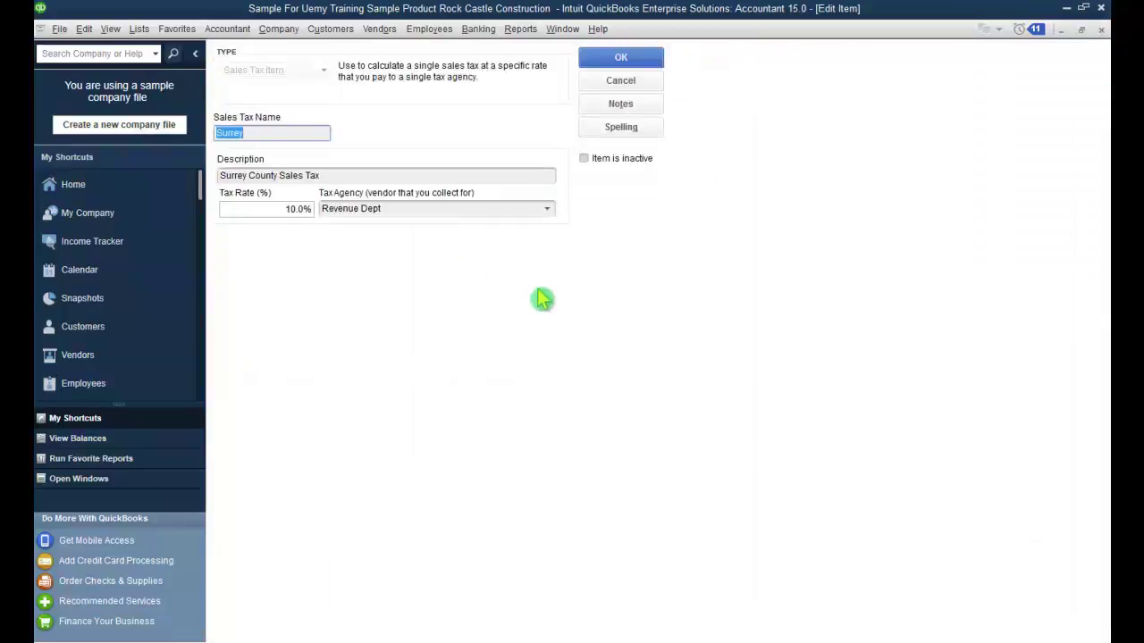
pyautogui.click(315, 132)
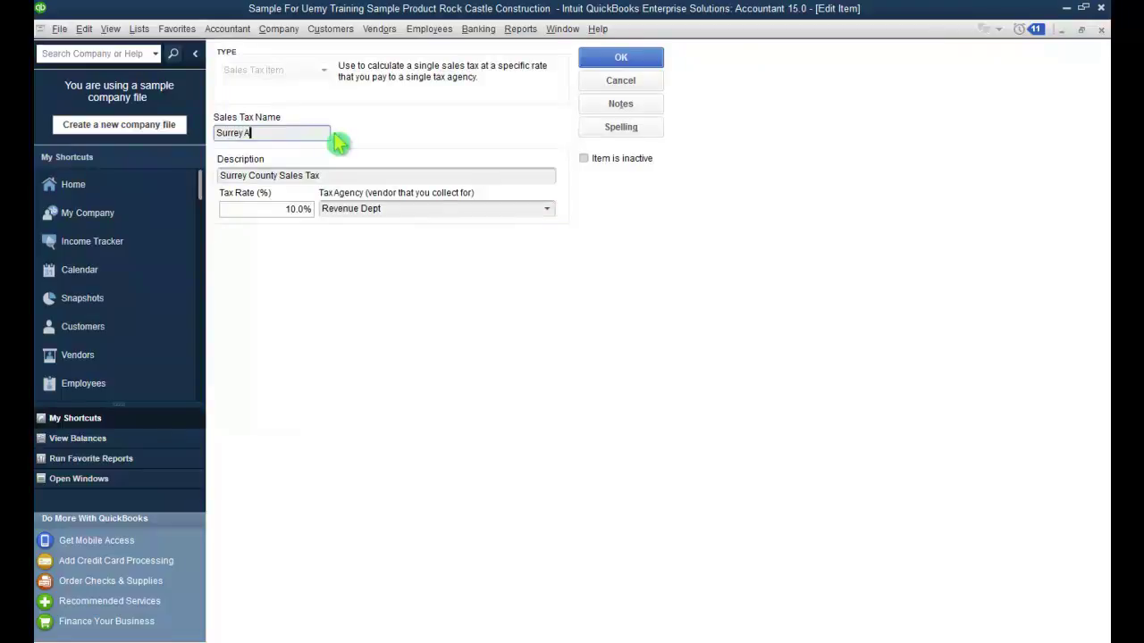
pyautogui.write('ABC')
pyautogui.click(600, 59)
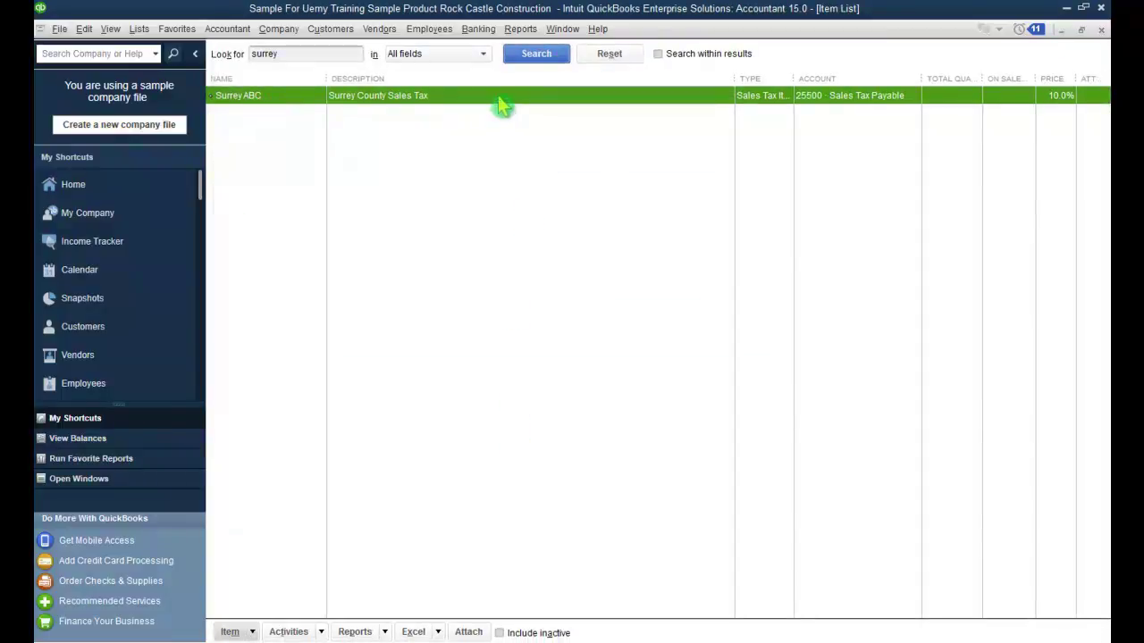
pyautogui.click(608, 54)
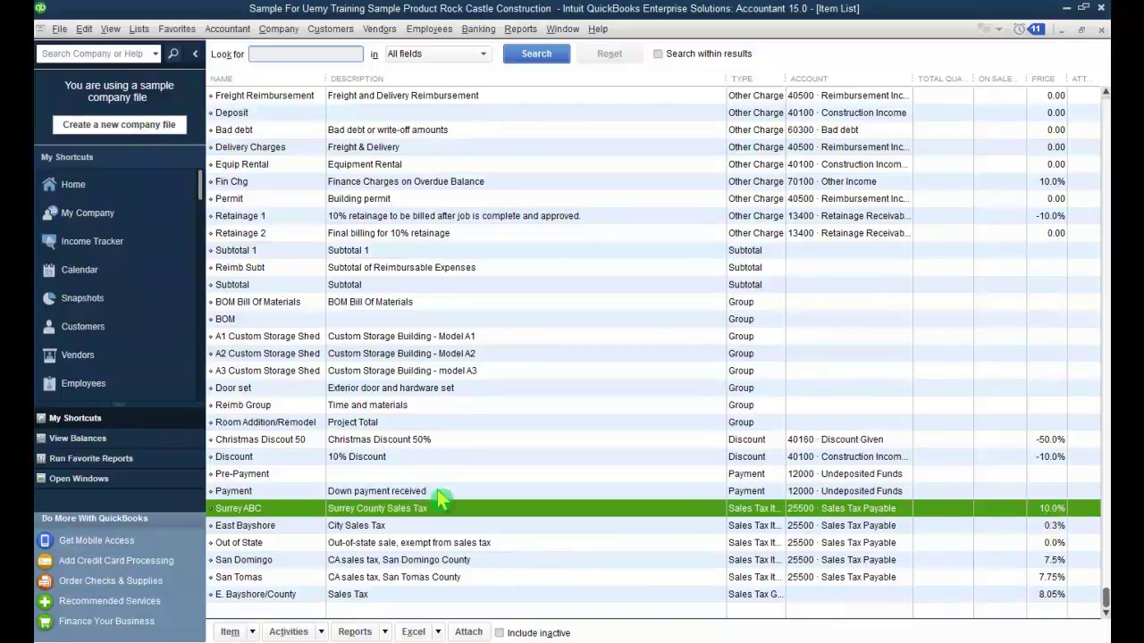
# Reopen the preferences at the company-wide Sales Tax settings
pyautogui.click(84, 30)
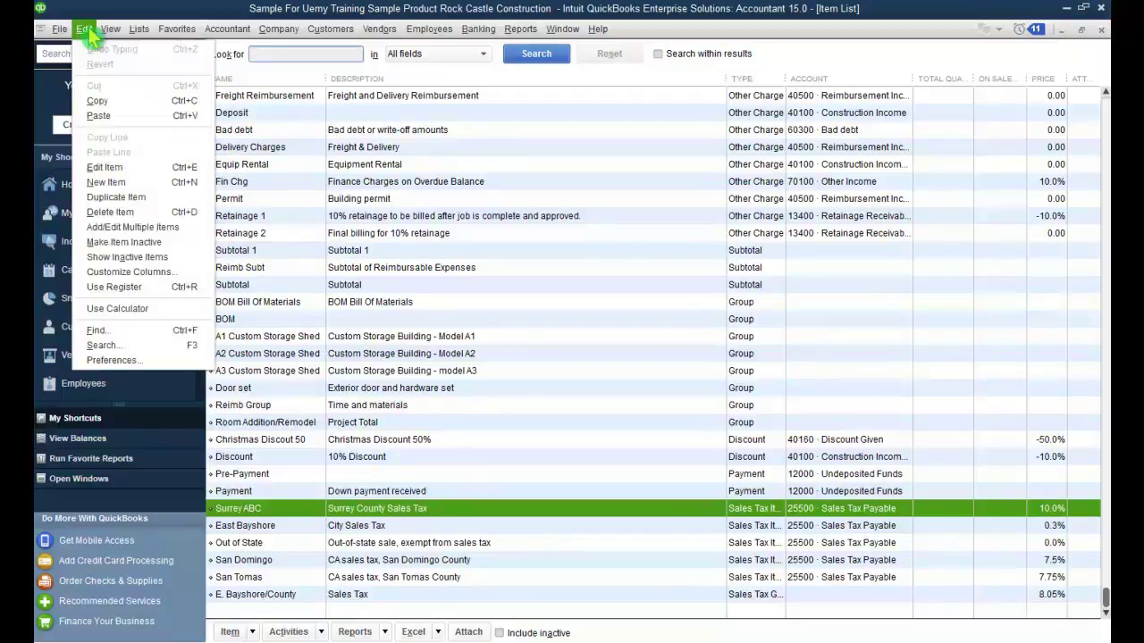
pyautogui.click(193, 365)
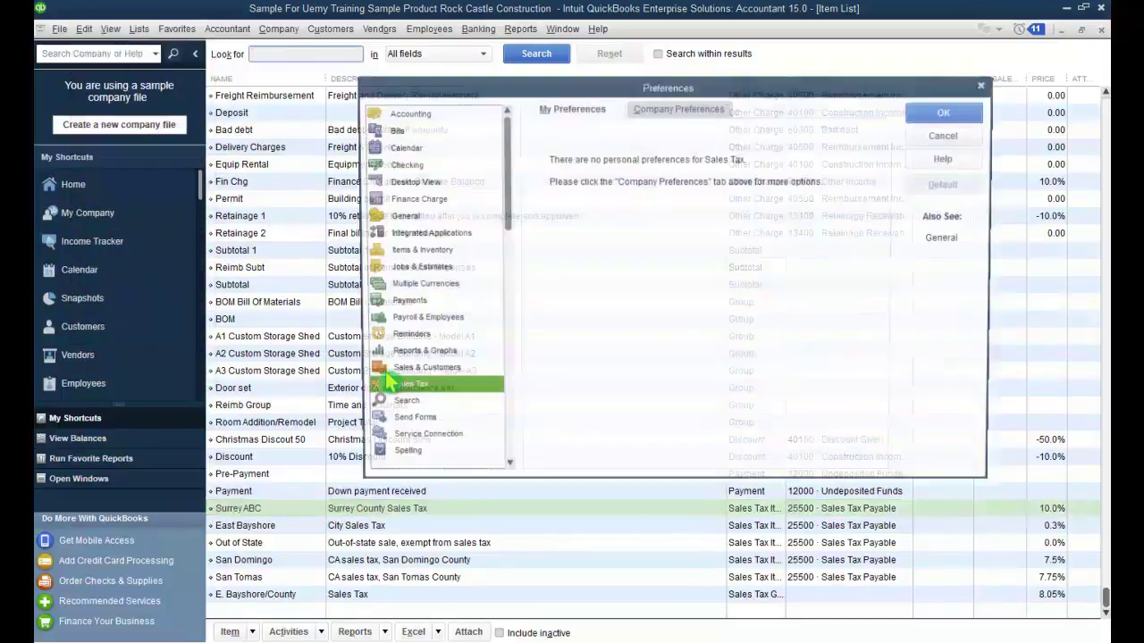
pyautogui.click(701, 113)
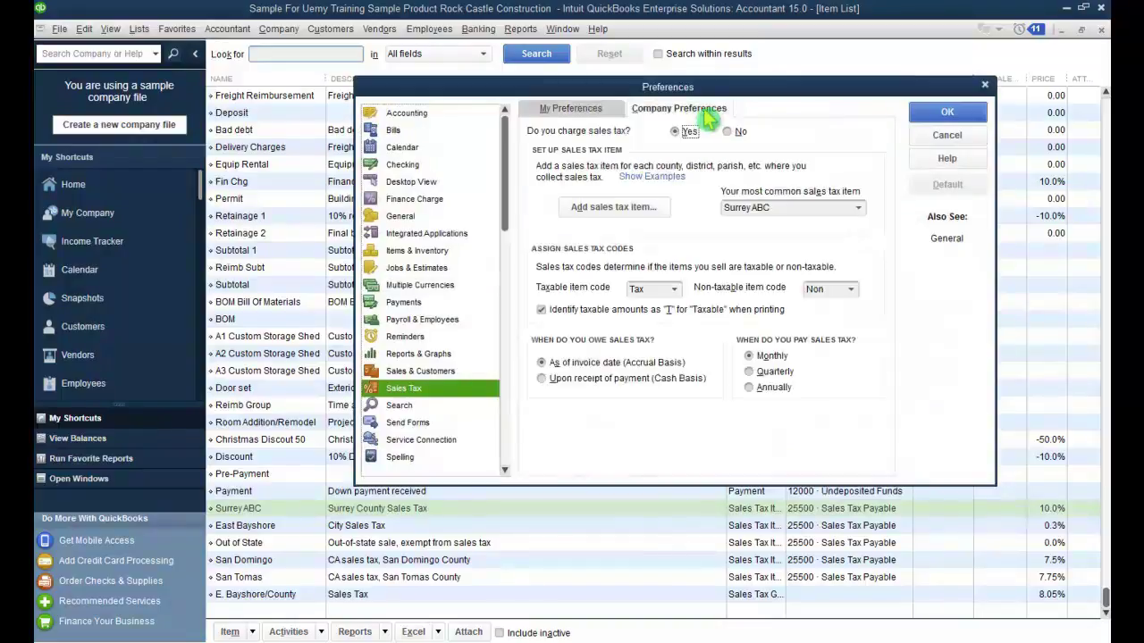
# Check the choices for the most common sales tax item and the item types available for a new item, without creating one
pyautogui.click(856, 209)
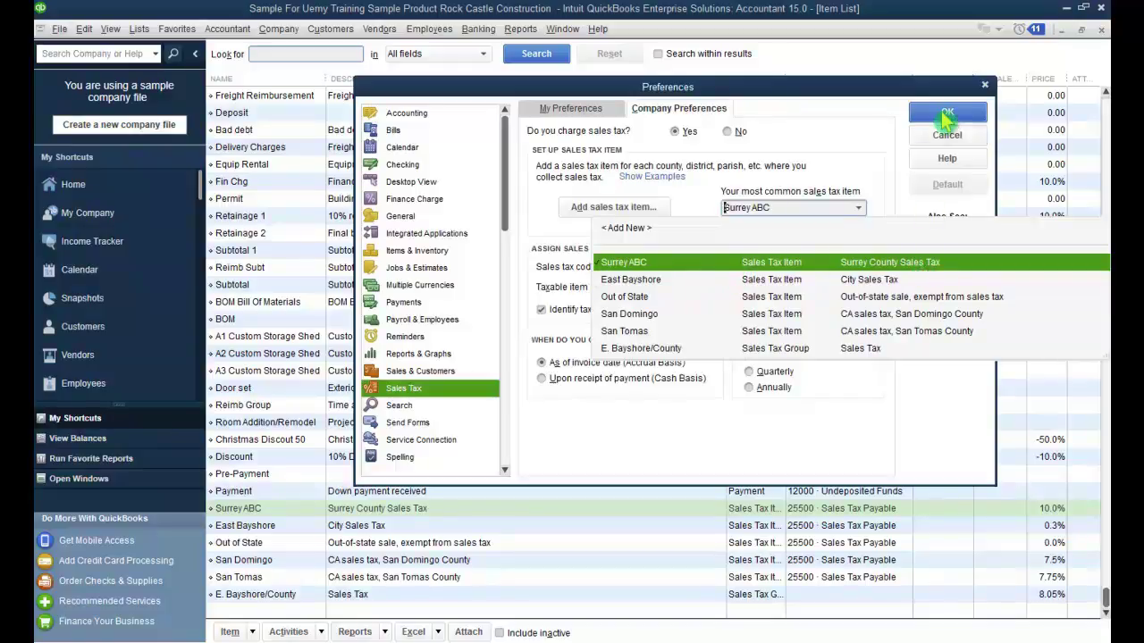
pyautogui.click(629, 229)
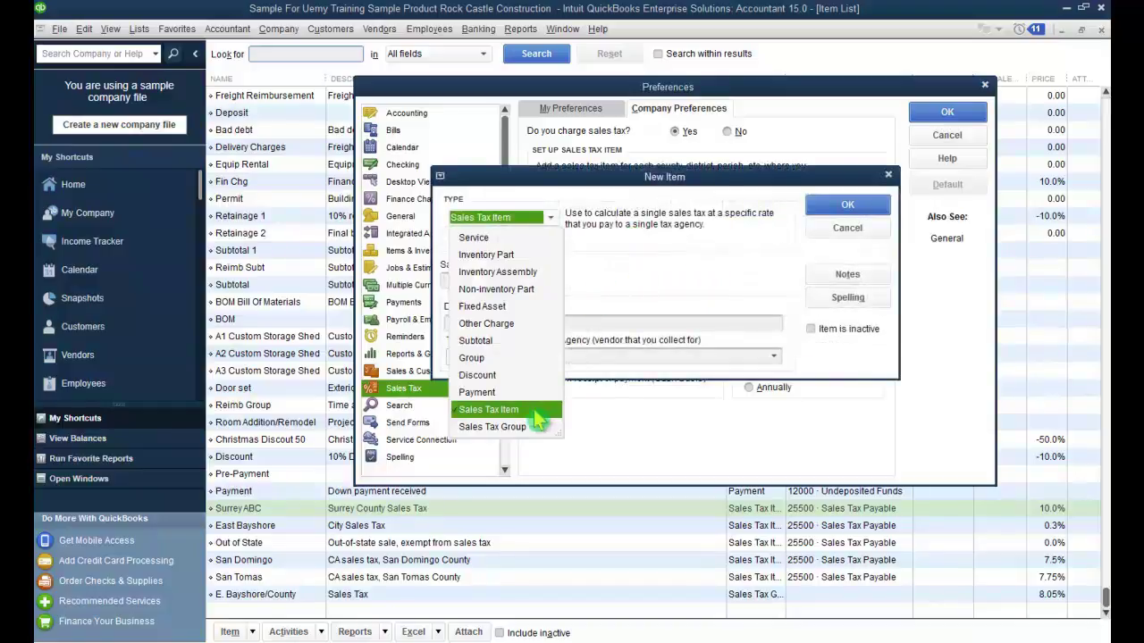
pyautogui.click(847, 229)
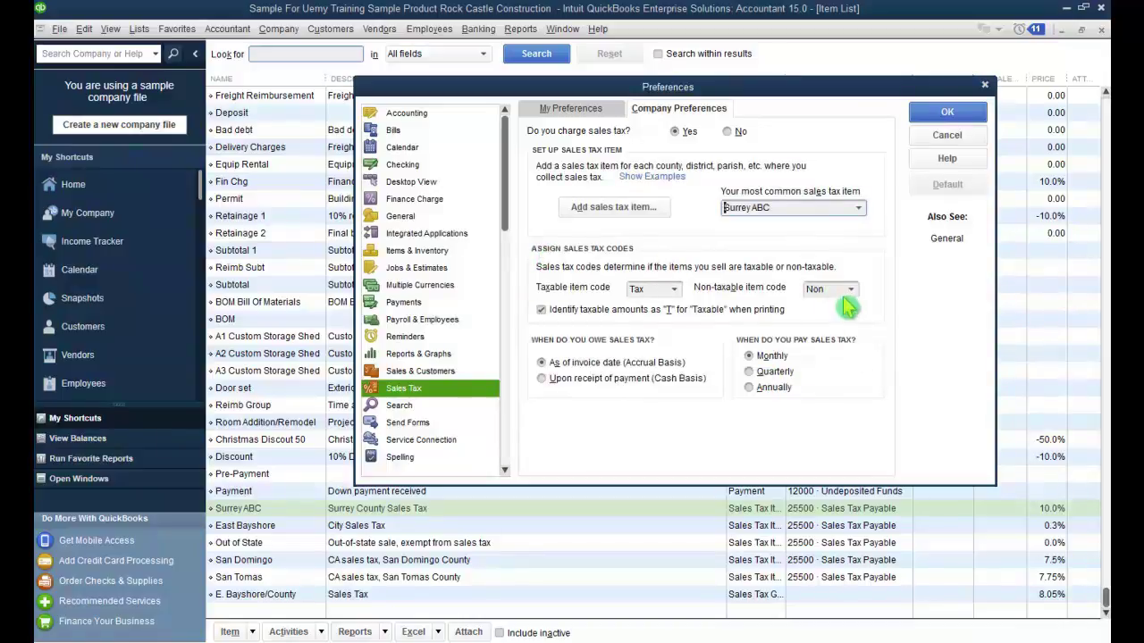
# Add a taxable sales tax code SUR with the description Surray ABC as a new taxable item code
pyautogui.click(674, 290)
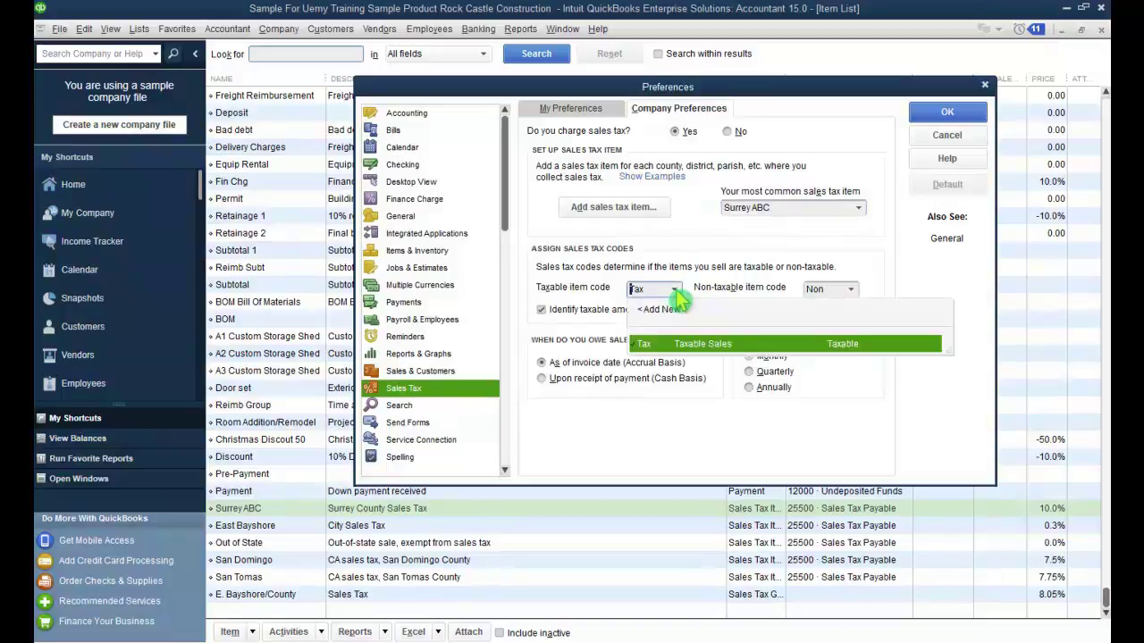
pyautogui.click(675, 310)
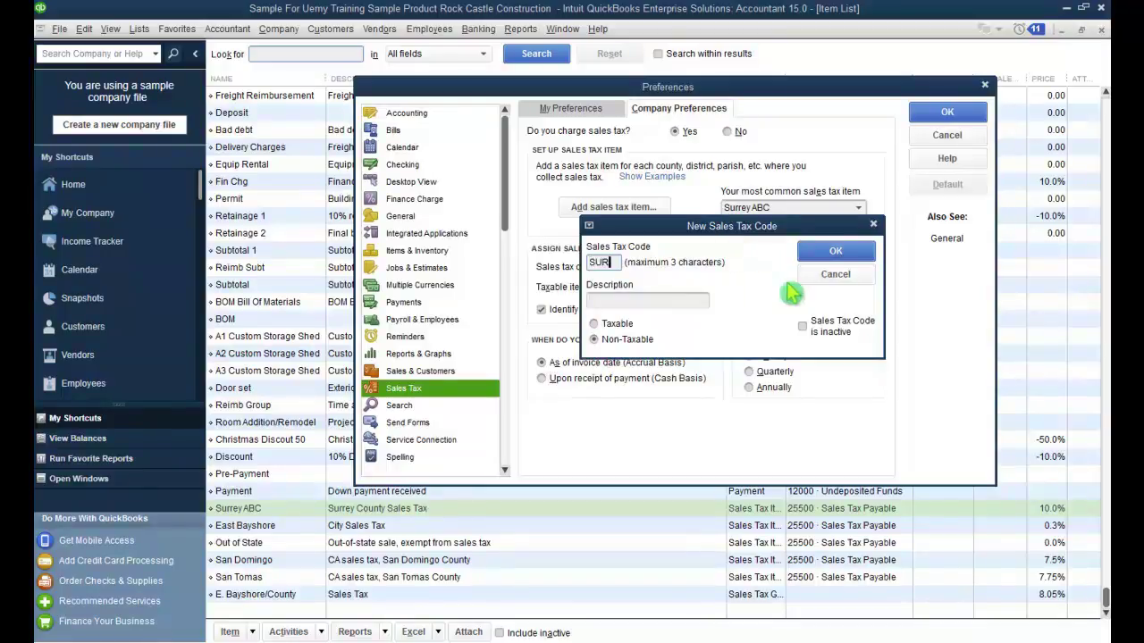
pyautogui.click(694, 299)
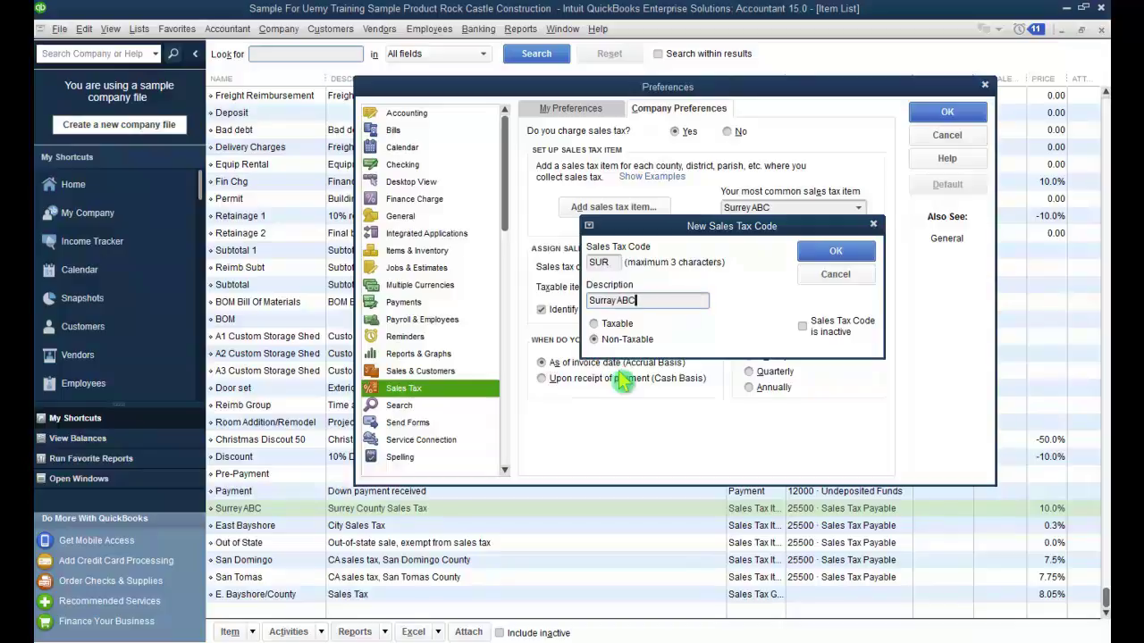
pyautogui.click(595, 325)
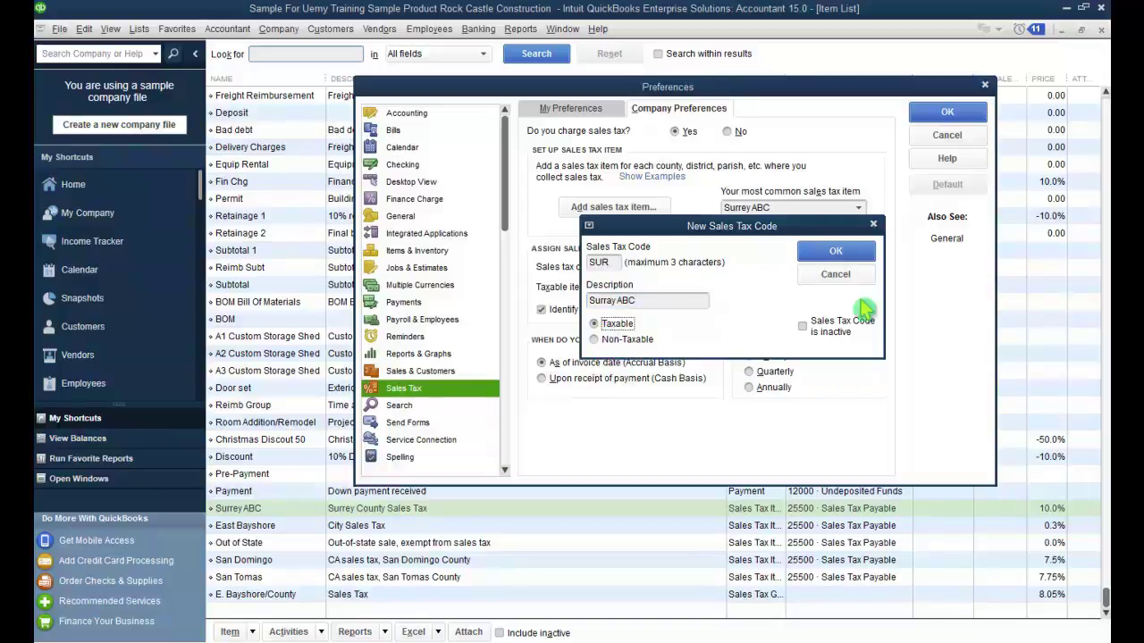
pyautogui.click(836, 251)
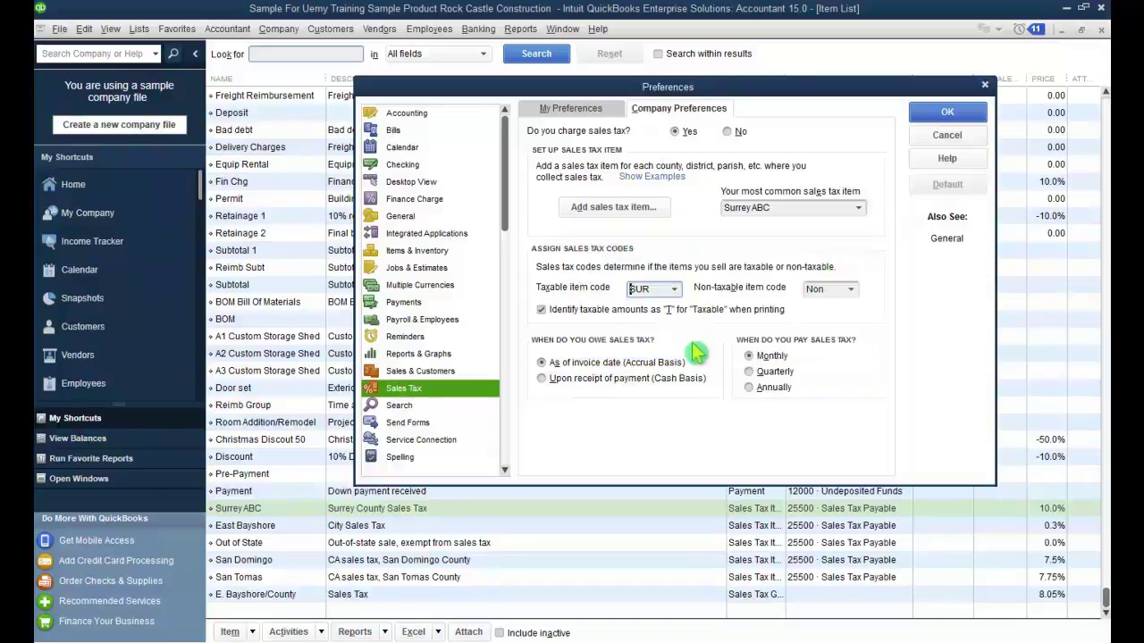
# Compare the taxable item code choices Tax and SUR, set the code to SUR, and save the preferences
pyautogui.click(675, 291)
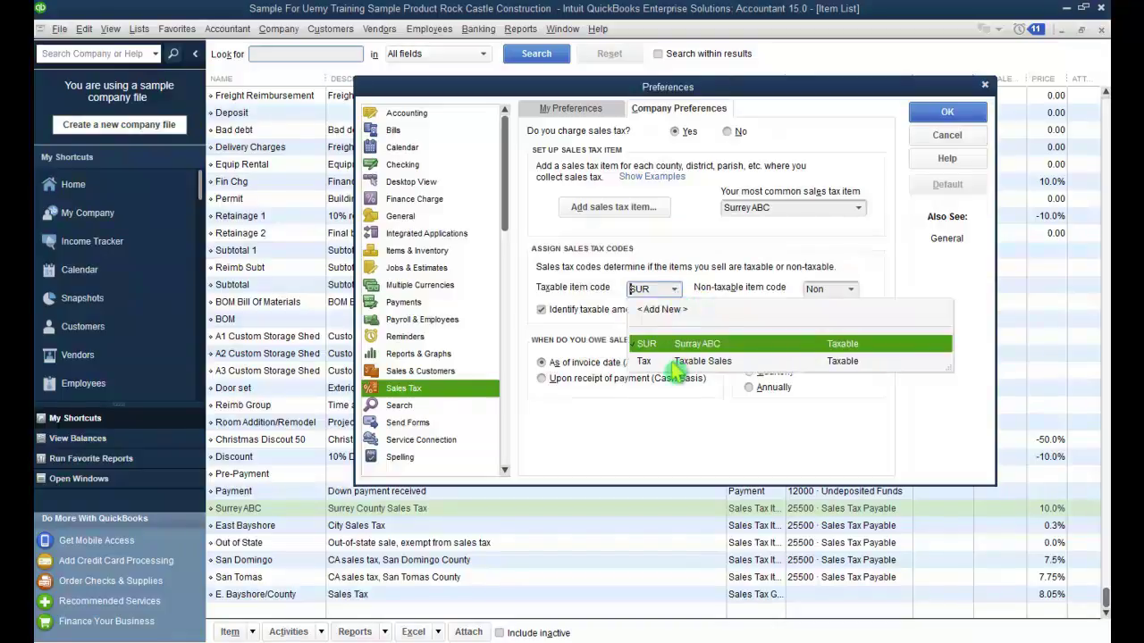
pyautogui.click(675, 361)
pyautogui.click(674, 291)
pyautogui.click(675, 345)
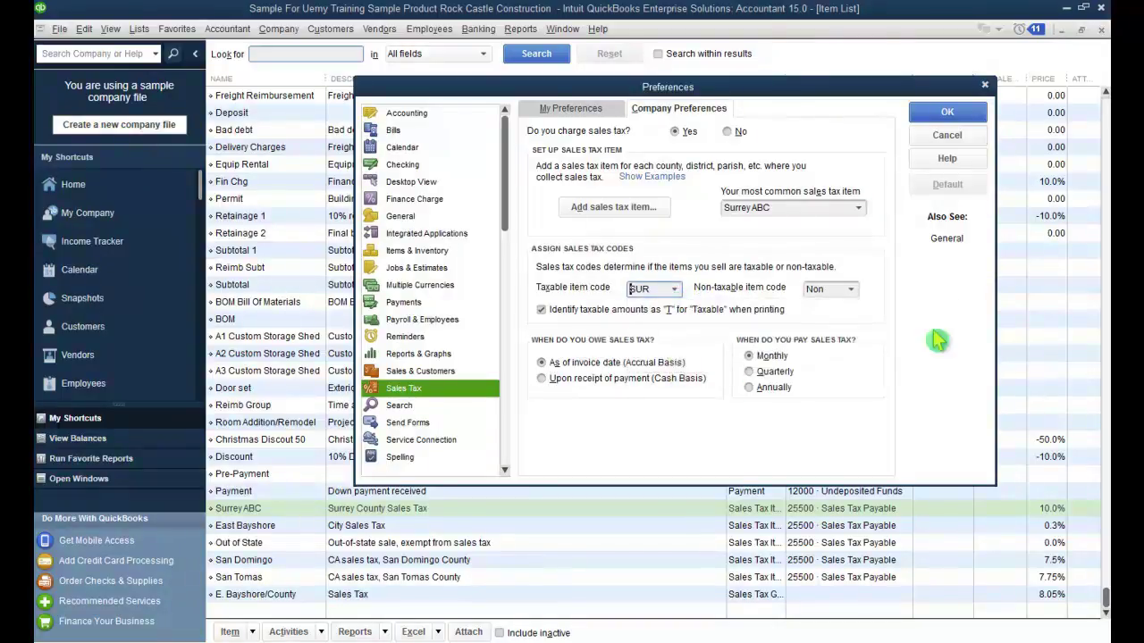
pyautogui.click(945, 112)
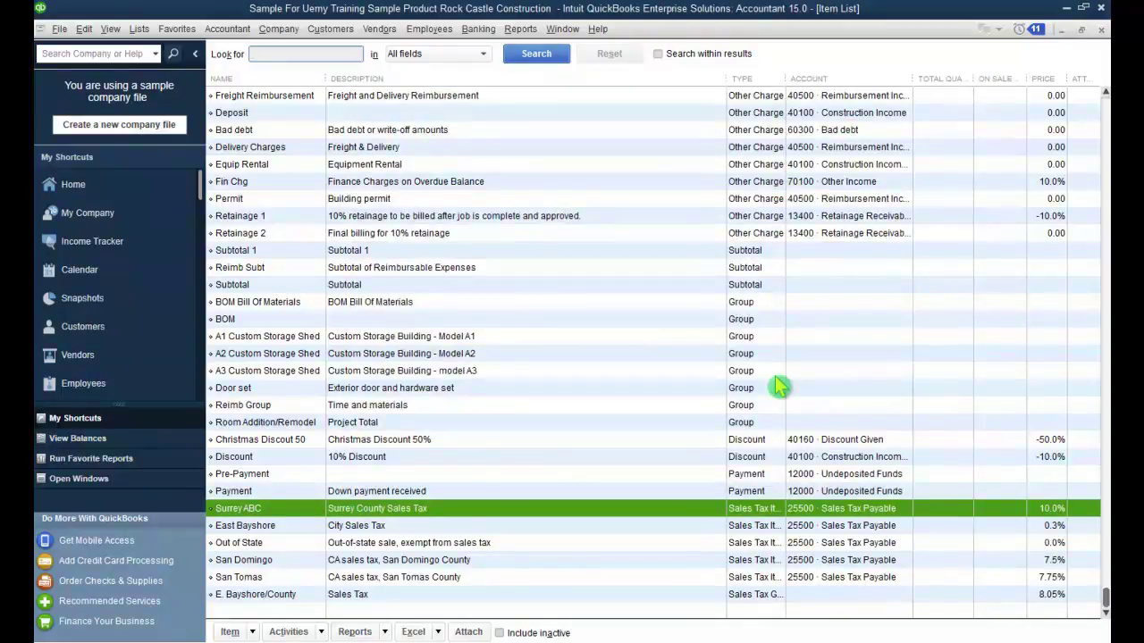
# Close the Item List, check which windows are still open, and return to the shortcuts view
pyautogui.click(1102, 30)
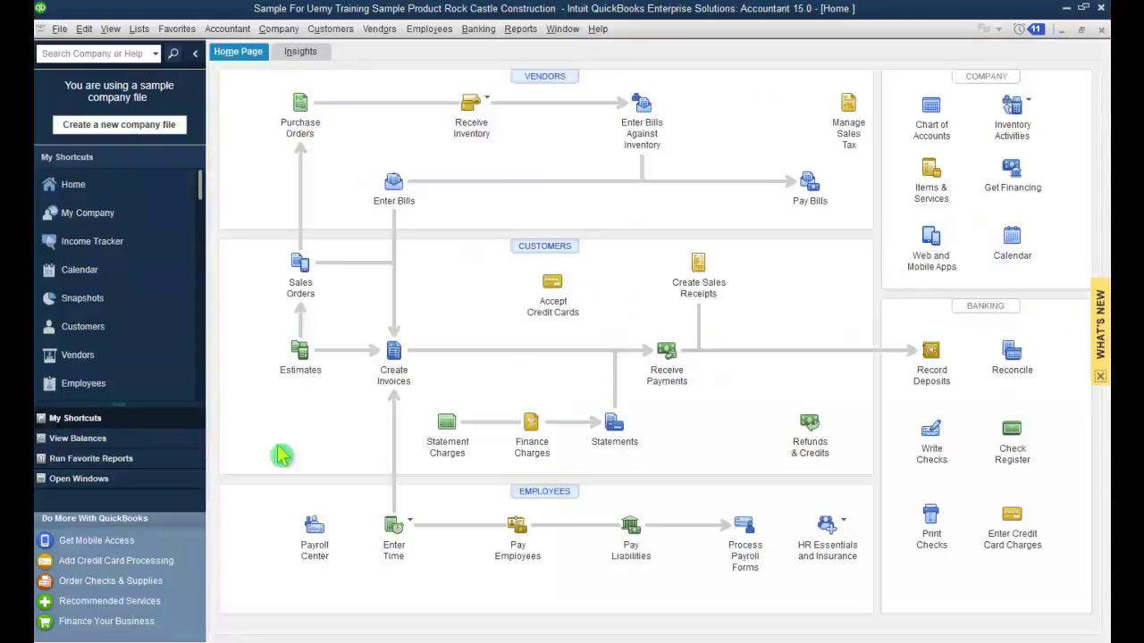
pyautogui.click(150, 479)
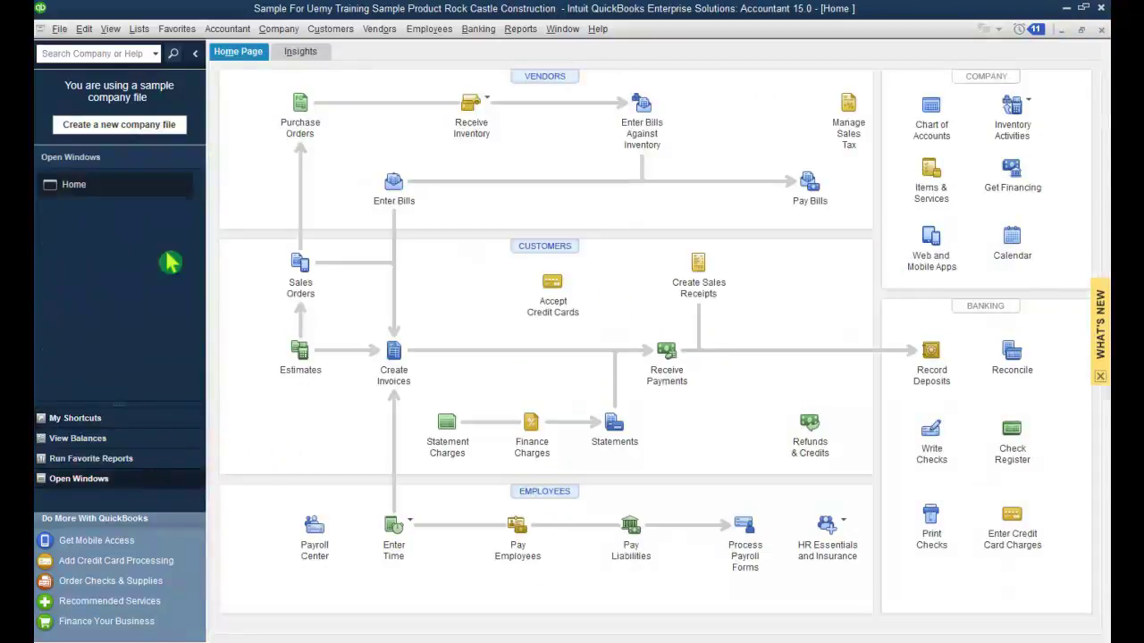
pyautogui.click(122, 420)
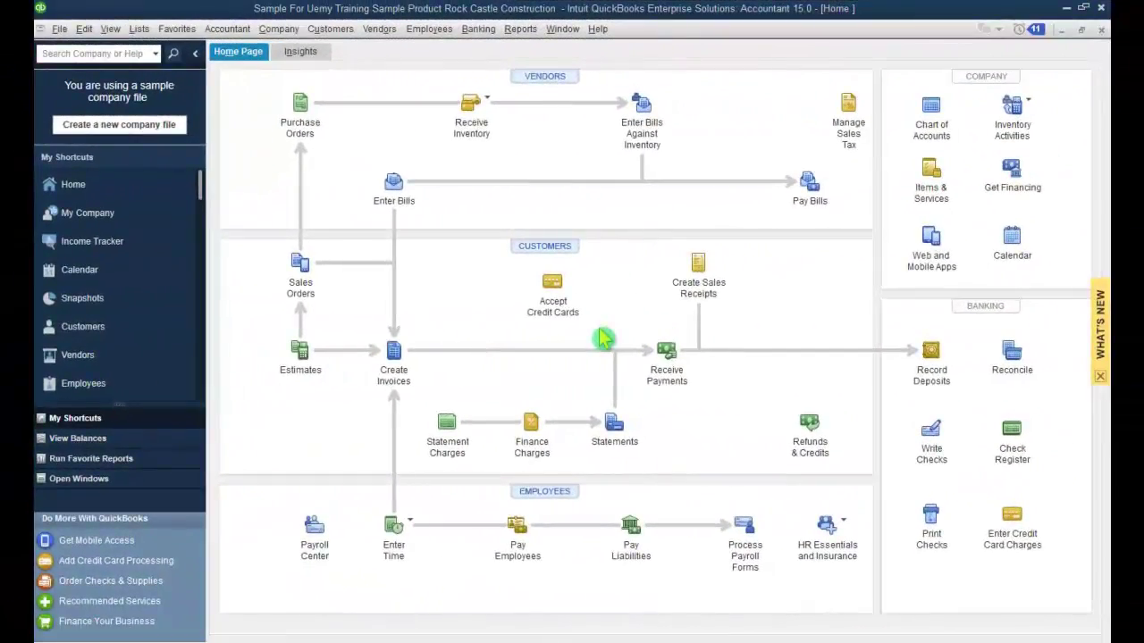
# Open the preferences from the Home page
pyautogui.click(83, 28)
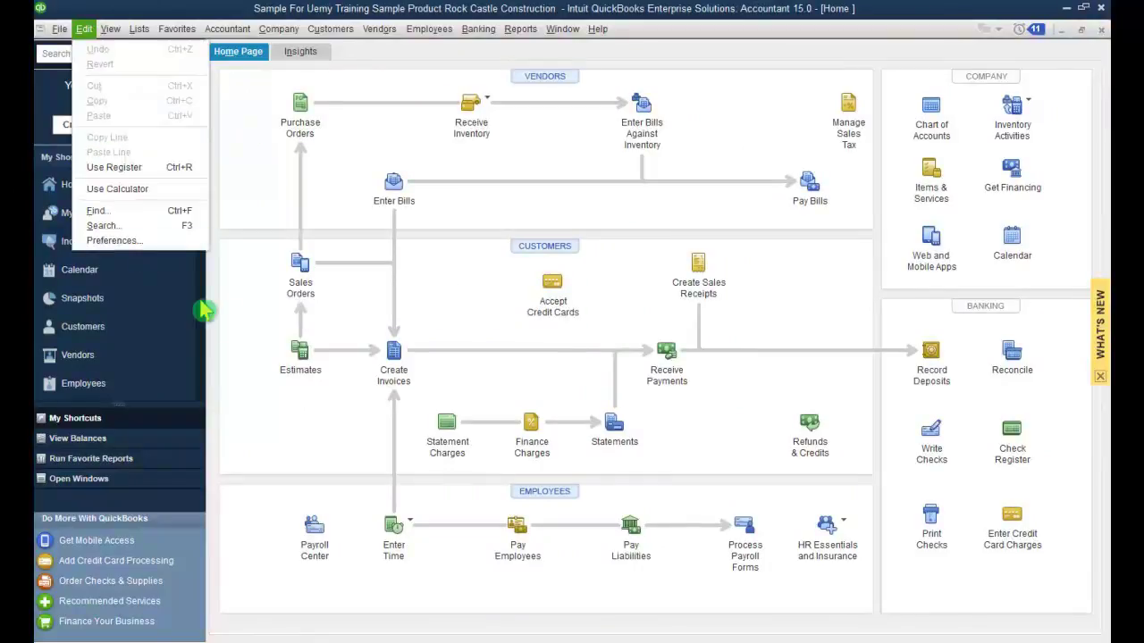
pyautogui.click(202, 242)
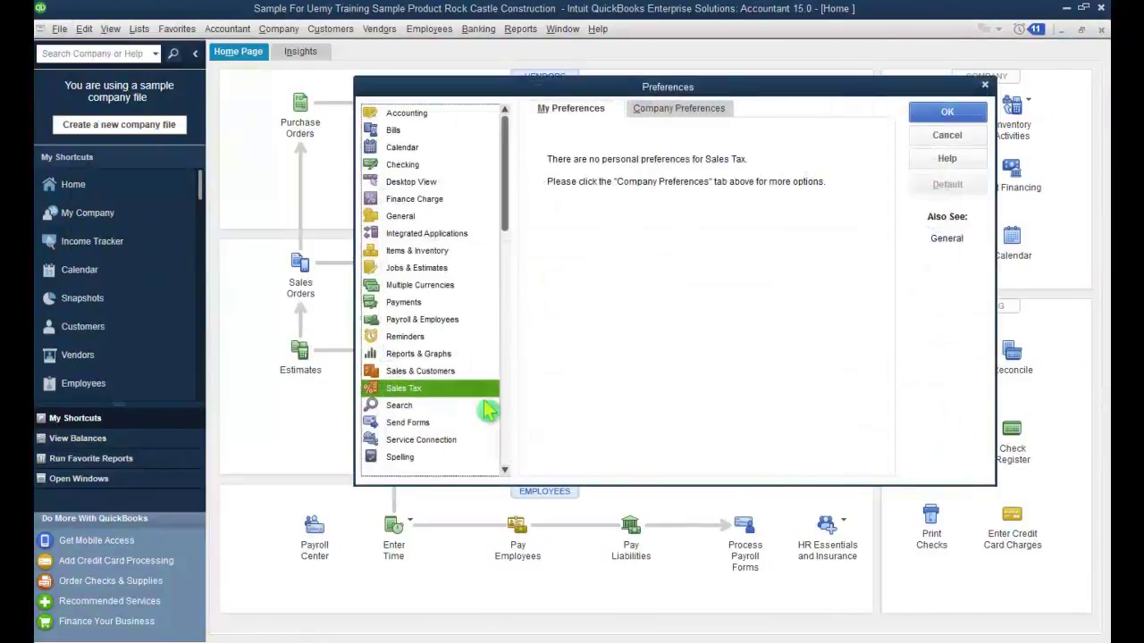
# In the company-wide sales tax preferences, add a new item of type Sales Tax Group named Surrey AB12
pyautogui.click(681, 111)
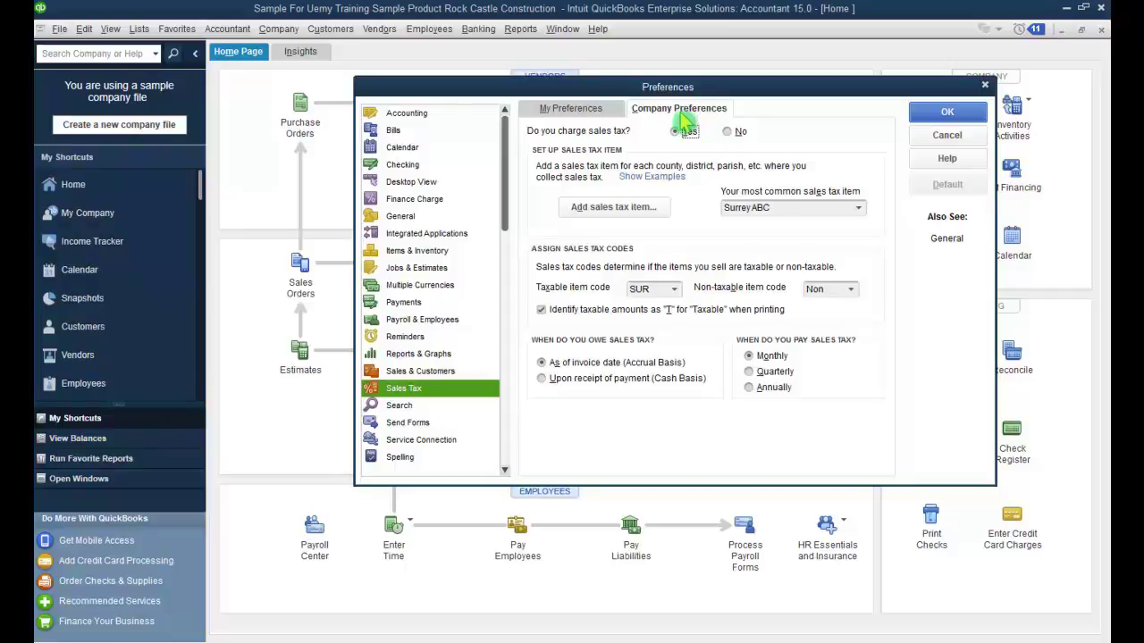
pyautogui.click(652, 207)
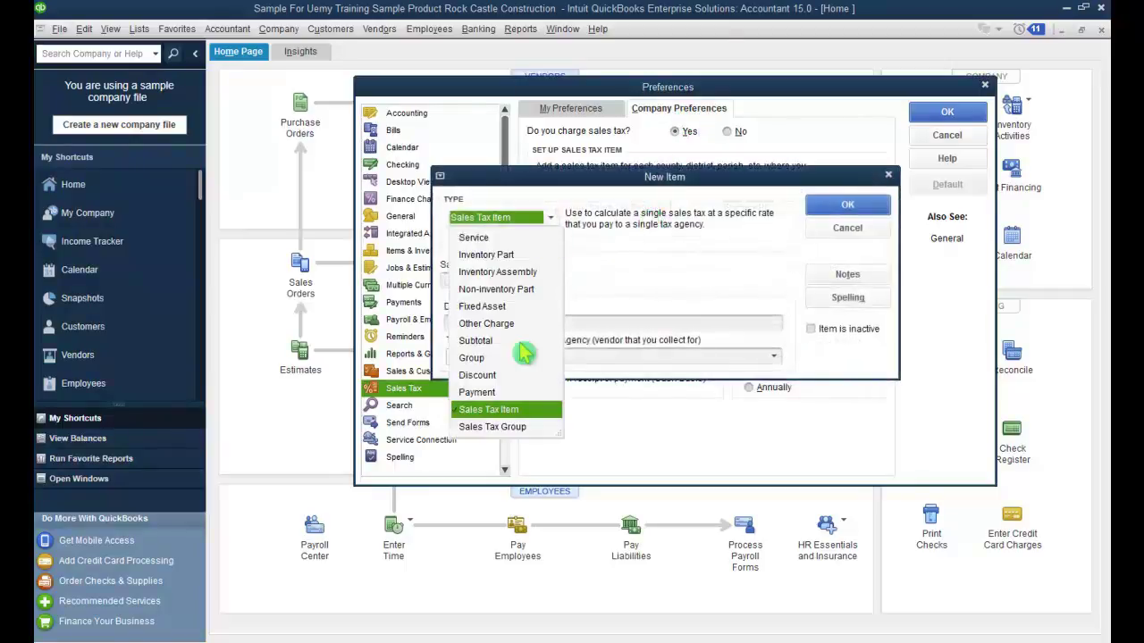
pyautogui.click(500, 427)
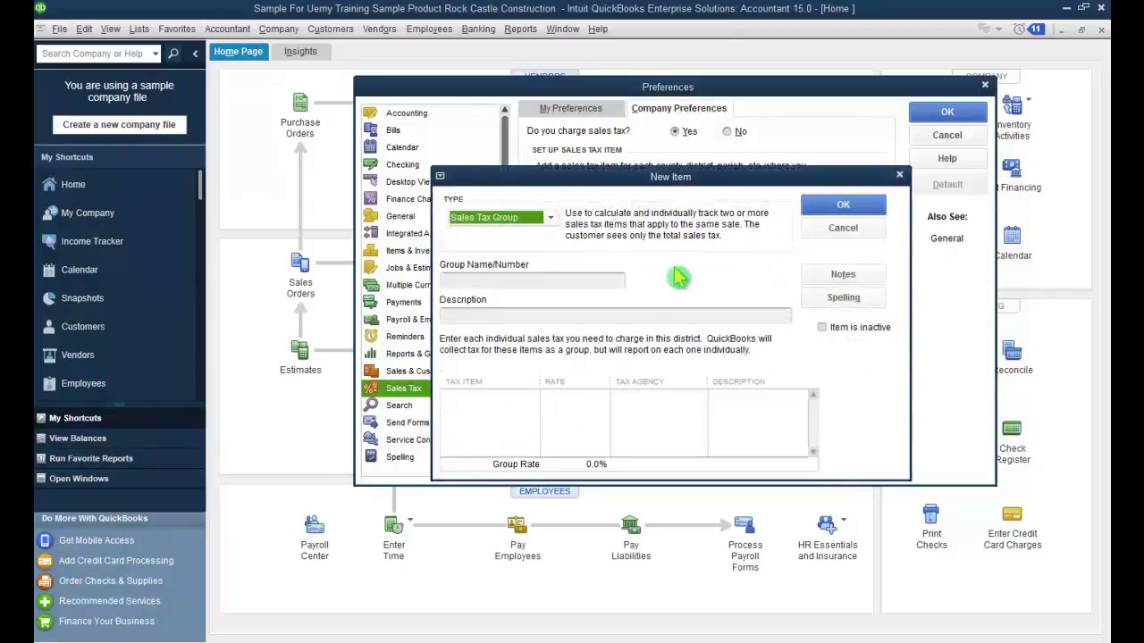
pyautogui.click(588, 282)
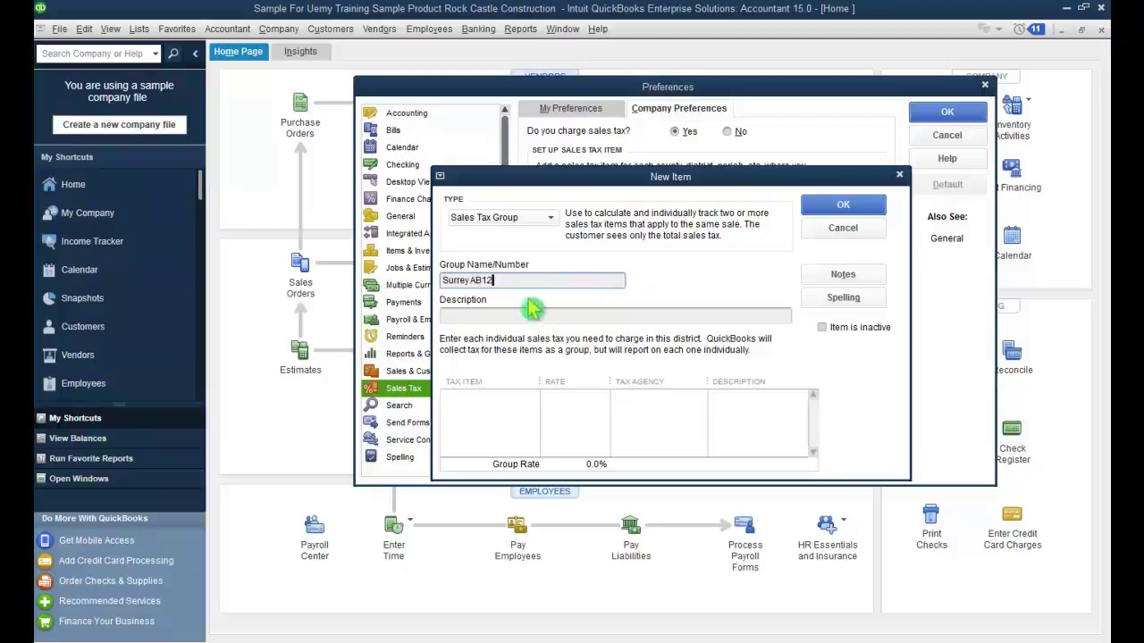
# Set the tax group's description to "Sales Tax Surrey AB12", reusing the group name
pyautogui.moveTo(499, 280); pyautogui.dragTo(442, 282)
pyautogui.hotkey('ctrl', 'c')
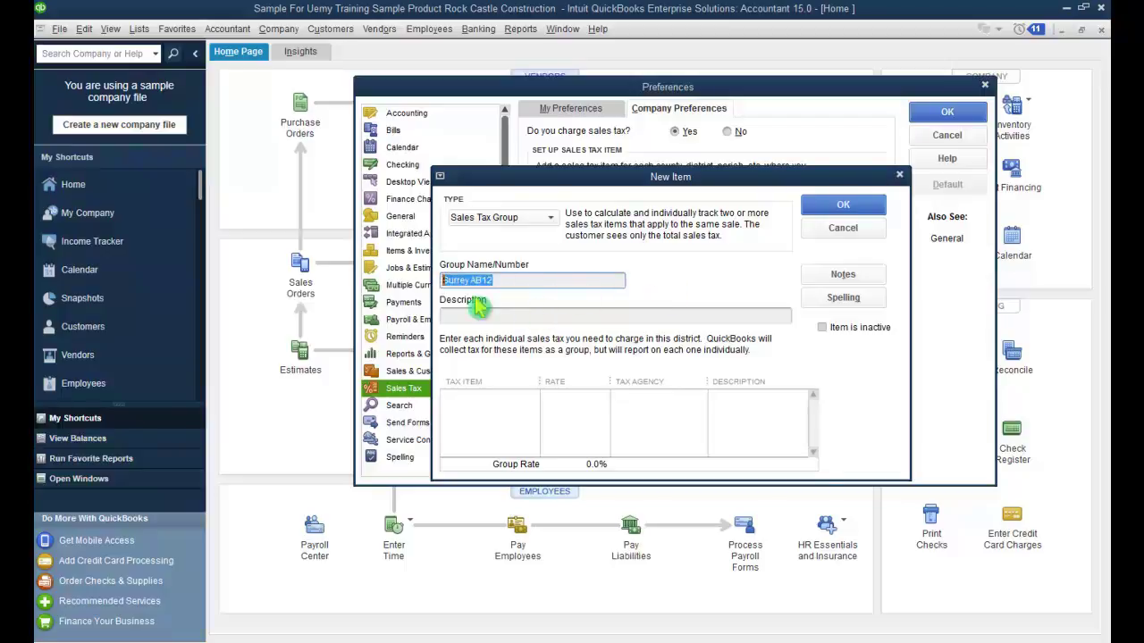
pyautogui.click(530, 320)
pyautogui.write('Sales Tax')
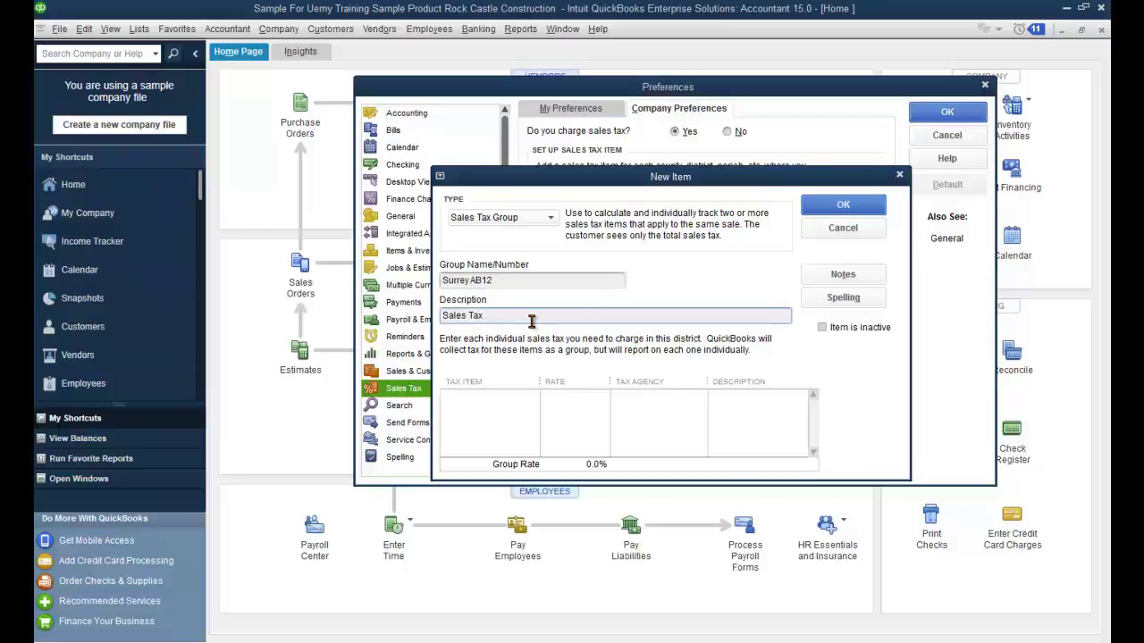
pyautogui.hotkey('ctrl', 'v')
# Change the tax group's name to "Surrey (State and County)"
pyautogui.moveTo(471, 280); pyautogui.dragTo(527, 283)
pyautogui.write('S')
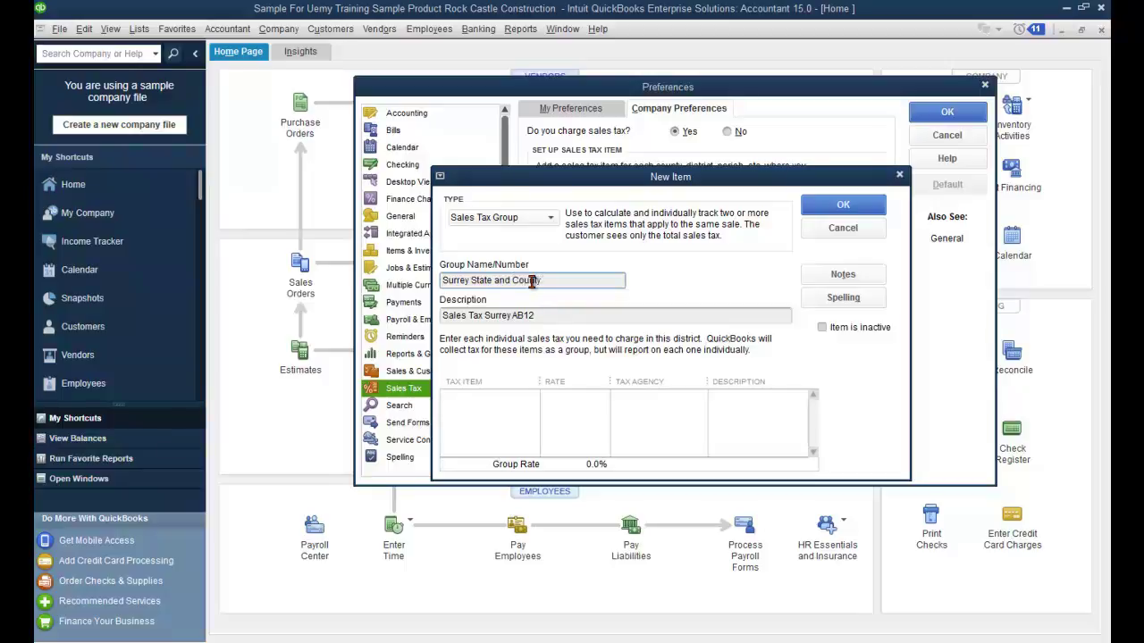
pyautogui.click(471, 280)
pyautogui.write('(')
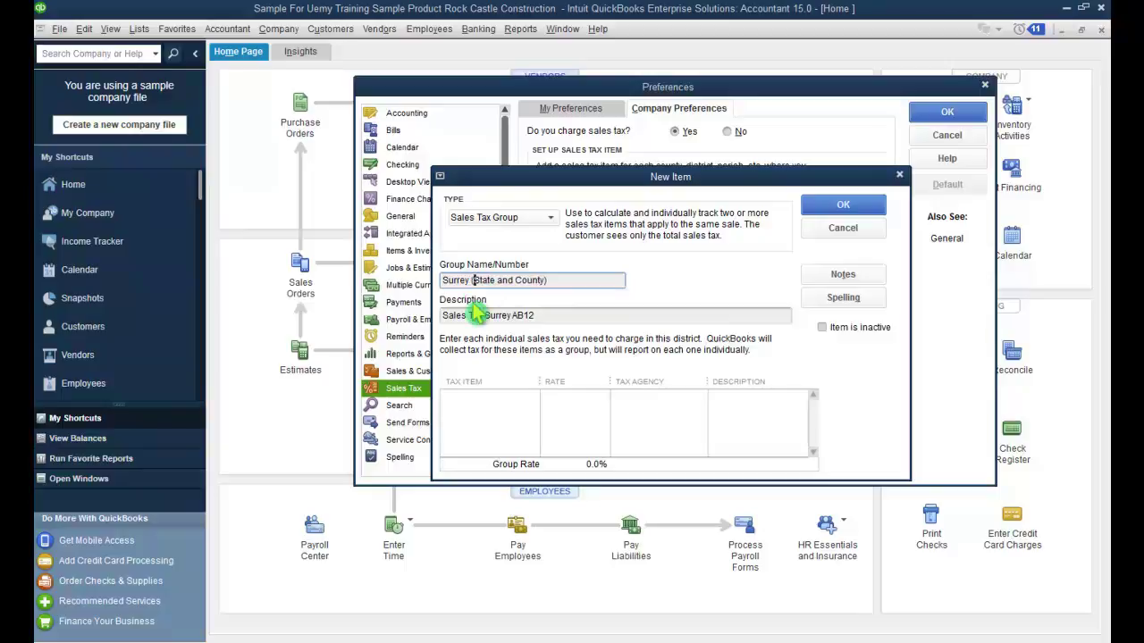
# Update the description to "Sales Tax Surrey (State and County)" by copying in the revised group name
pyautogui.moveTo(561, 280); pyautogui.dragTo(444, 281)
pyautogui.hotkey('ctrl', 'c')
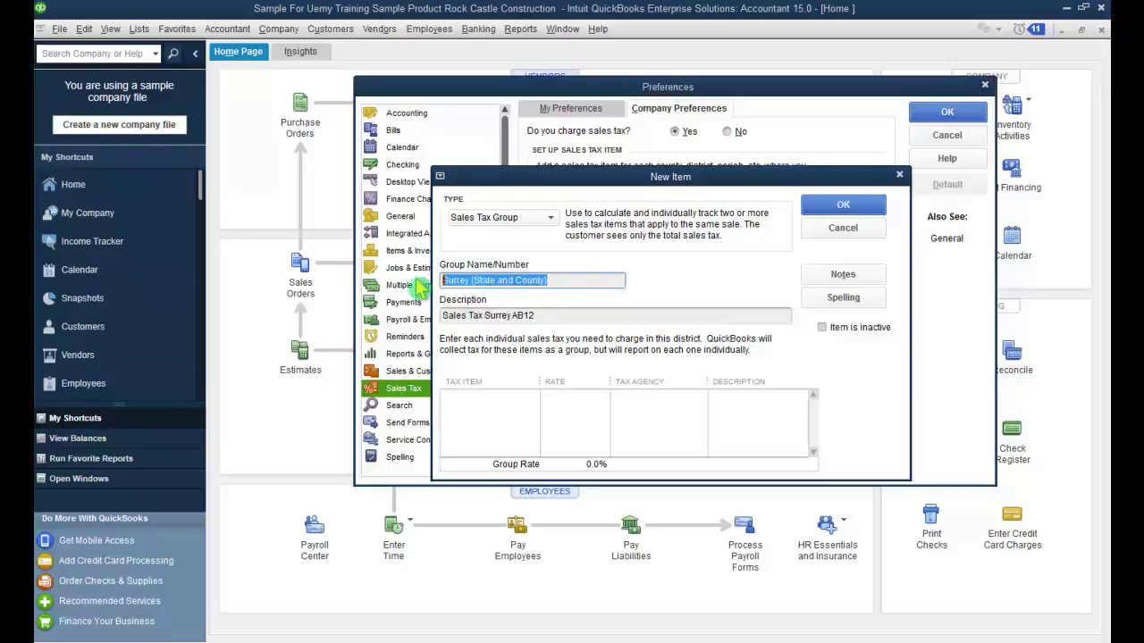
pyautogui.moveTo(488, 316); pyautogui.dragTo(606, 320)
pyautogui.moveTo(483, 316); pyautogui.dragTo(555, 315)
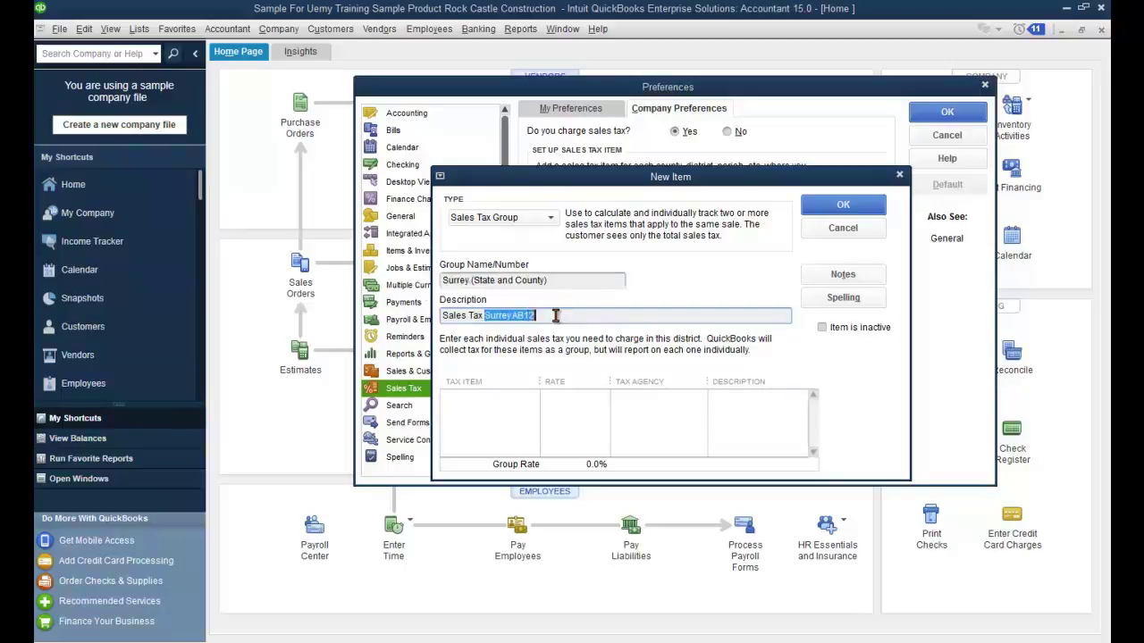
pyautogui.hotkey('ctrl', 'v')
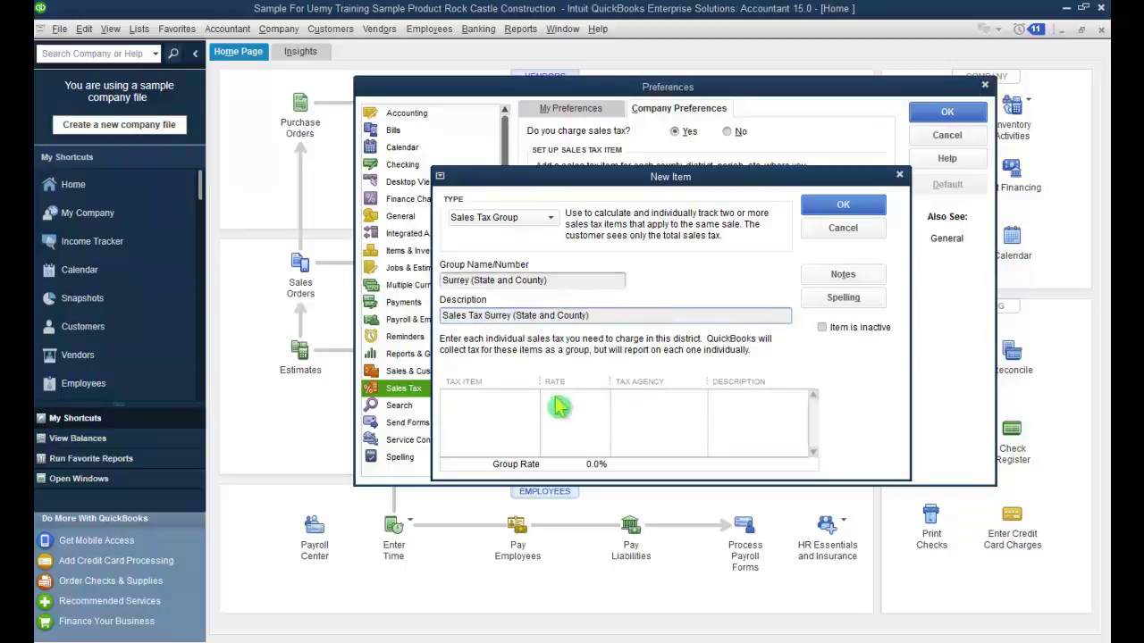
# Add the tax items Surrey ABC and East Bayshore to the group, then save the group and the preferences
pyautogui.click(505, 400)
pyautogui.click(531, 398)
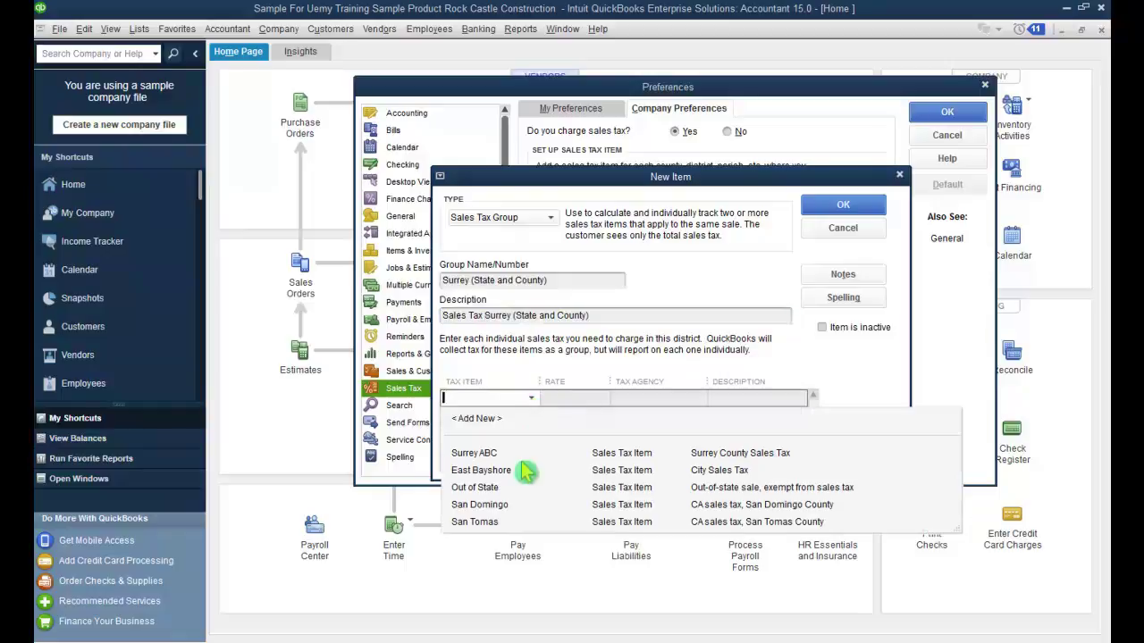
pyautogui.click(503, 454)
pyautogui.click(532, 416)
pyautogui.click(531, 416)
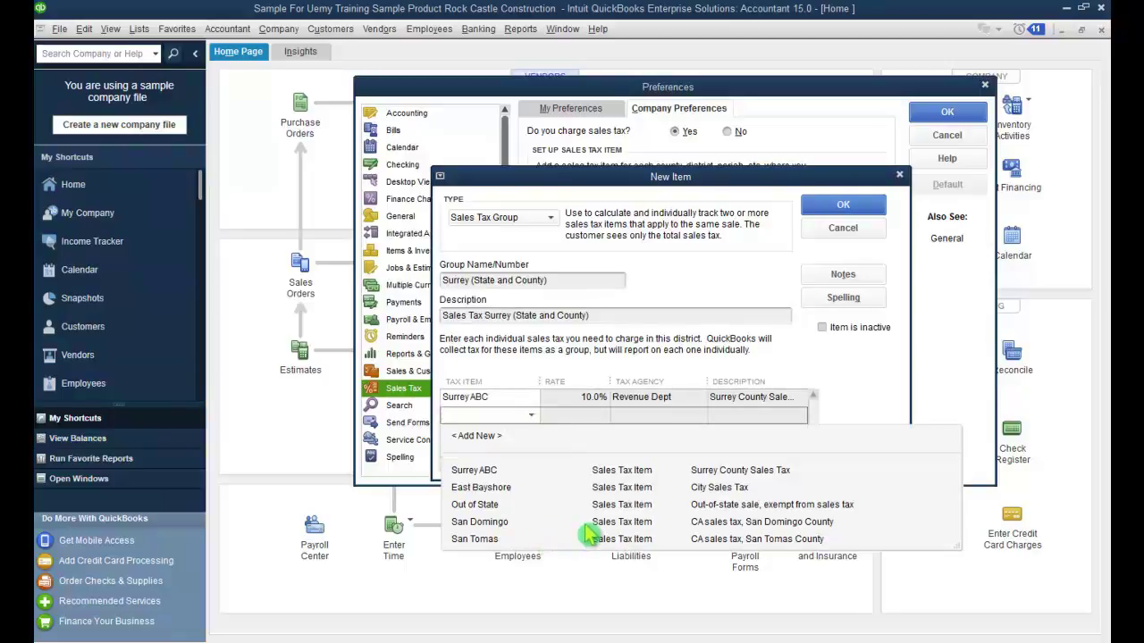
pyautogui.click(505, 492)
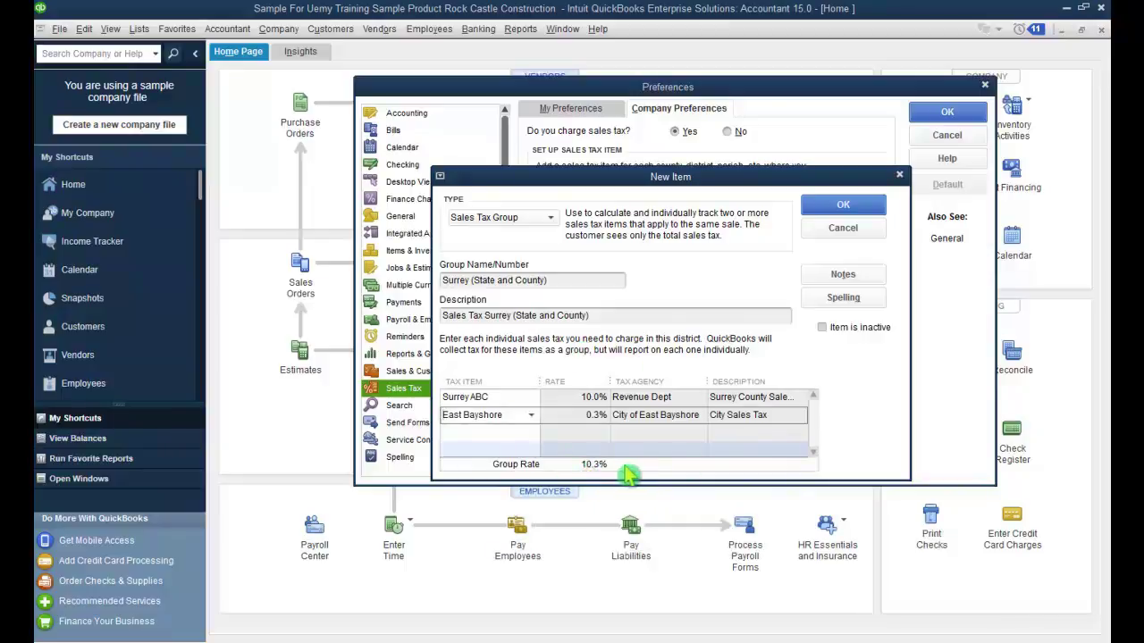
pyautogui.click(841, 208)
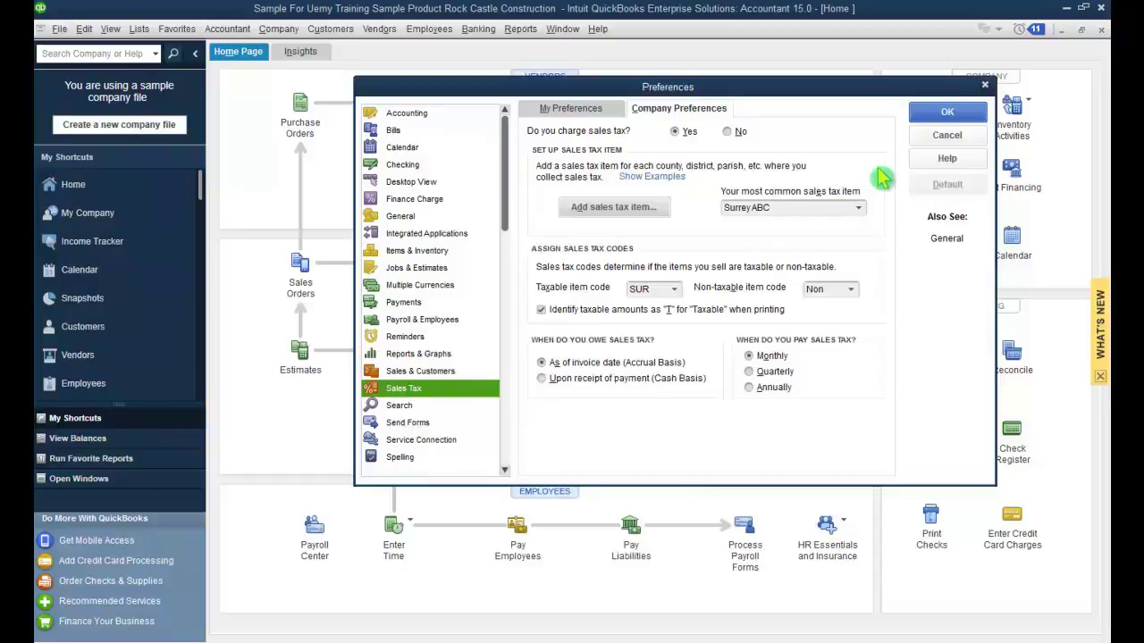
pyautogui.click(956, 115)
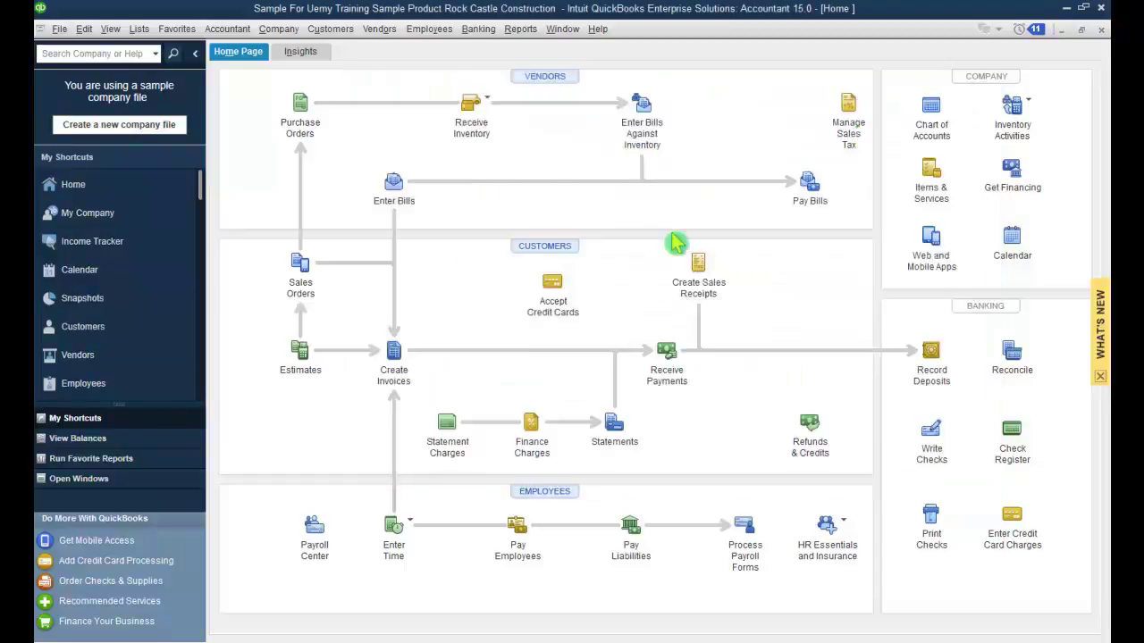
# Locate the Surrey (State and County) tax group in the Item List, widening the Type column, and close the list
pyautogui.click(139, 28)
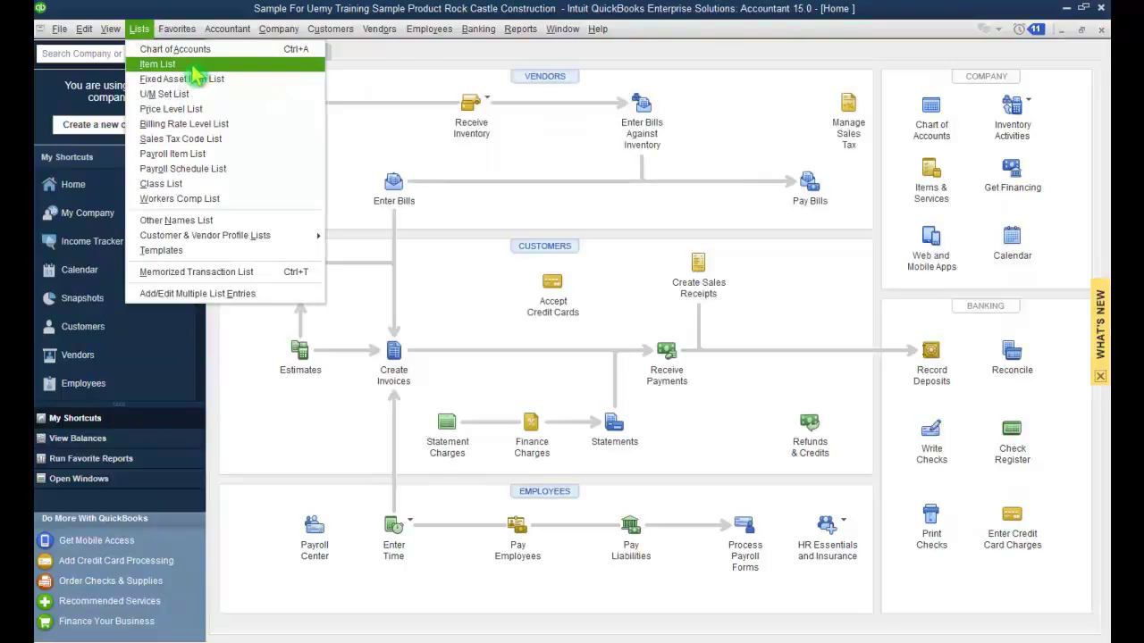
pyautogui.click(193, 68)
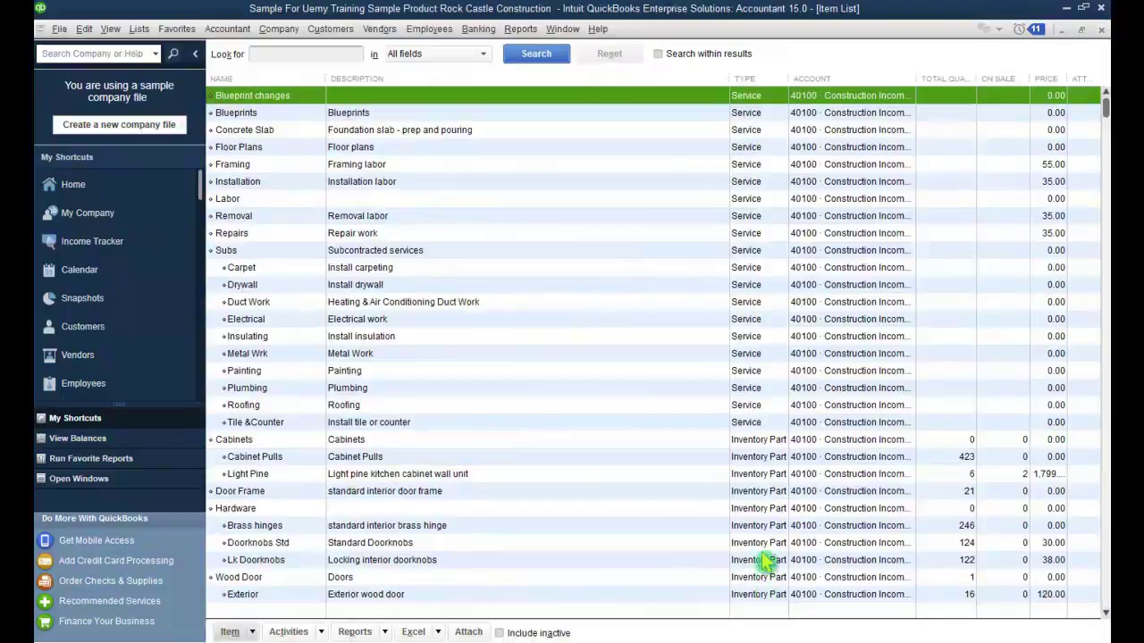
pyautogui.scroll(-8, 759, 522)
pyautogui.scroll(-7, 760, 523)
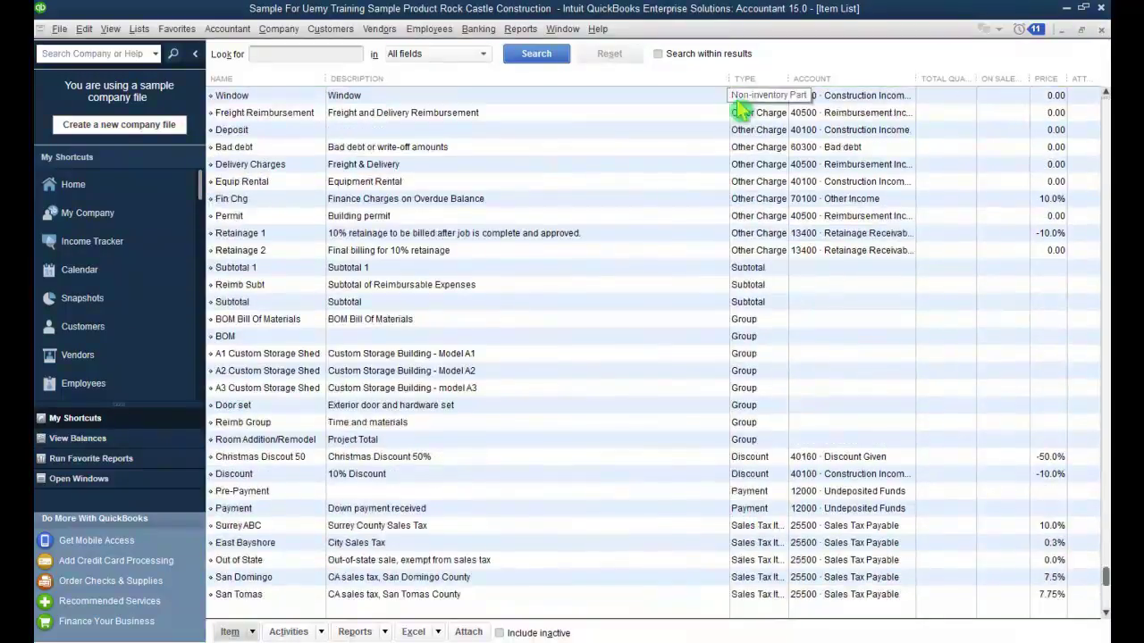
pyautogui.moveTo(731, 80); pyautogui.dragTo(569, 82)
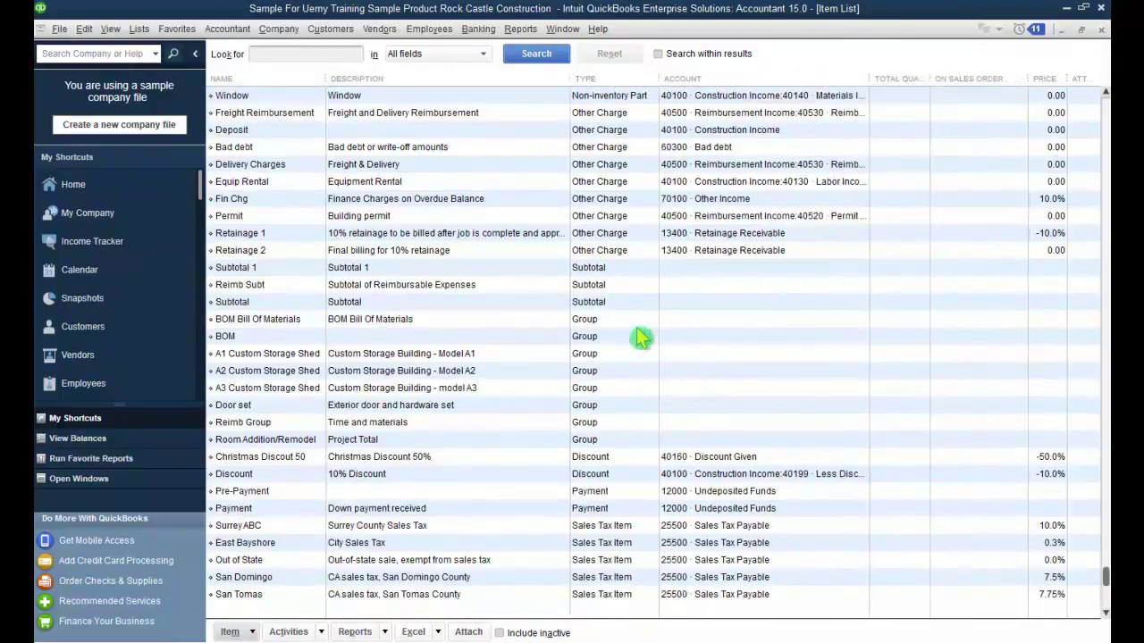
pyautogui.scroll(-1, 642, 338)
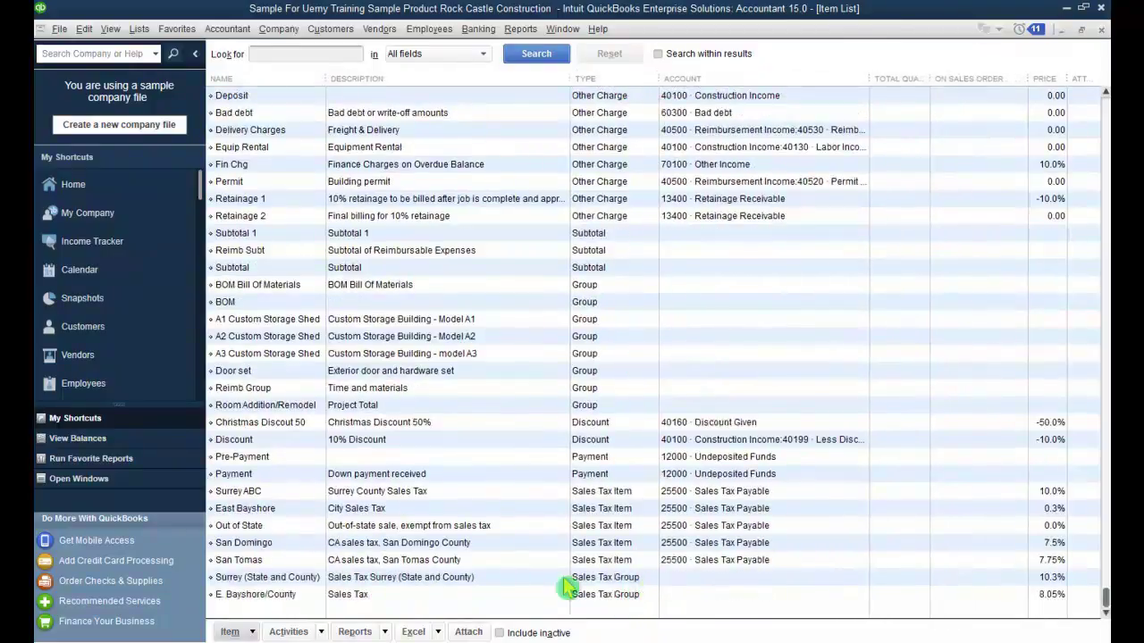
pyautogui.click(393, 581)
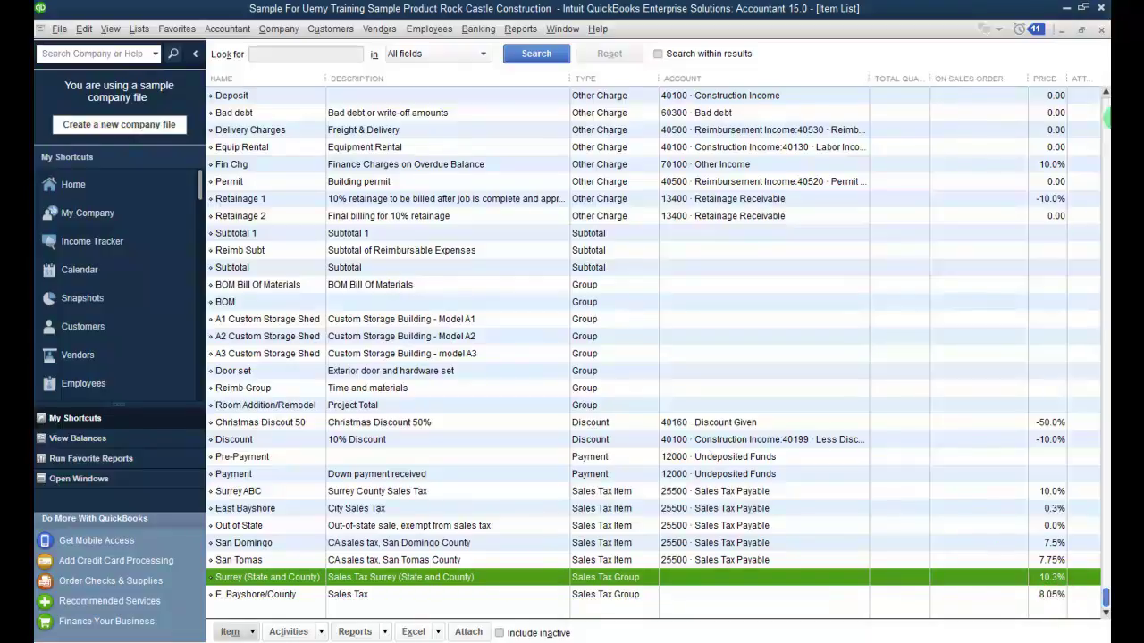
pyautogui.click(1101, 30)
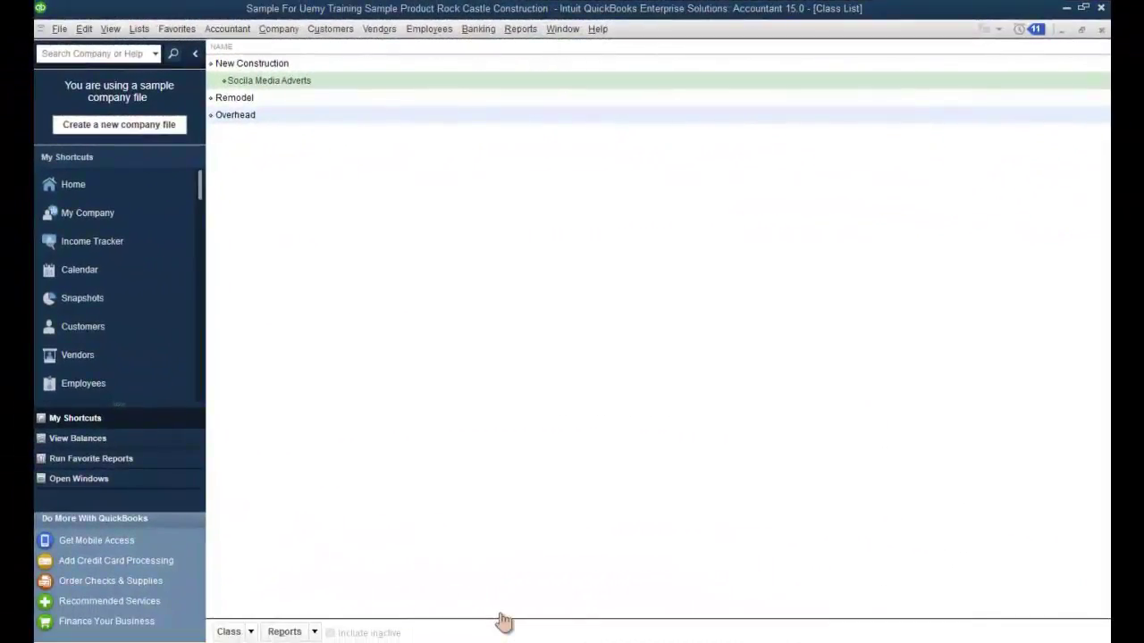
# Open the Other Names List and review its entries from Annual Depreciation to Transfer to Savings
pyautogui.click(140, 30)
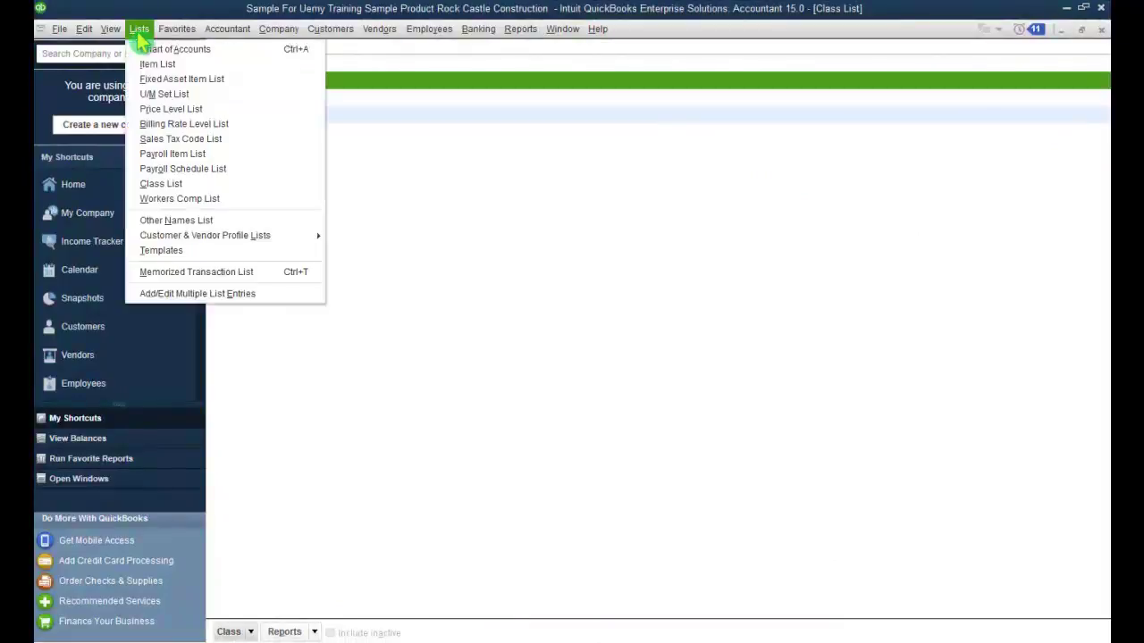
pyautogui.click(265, 222)
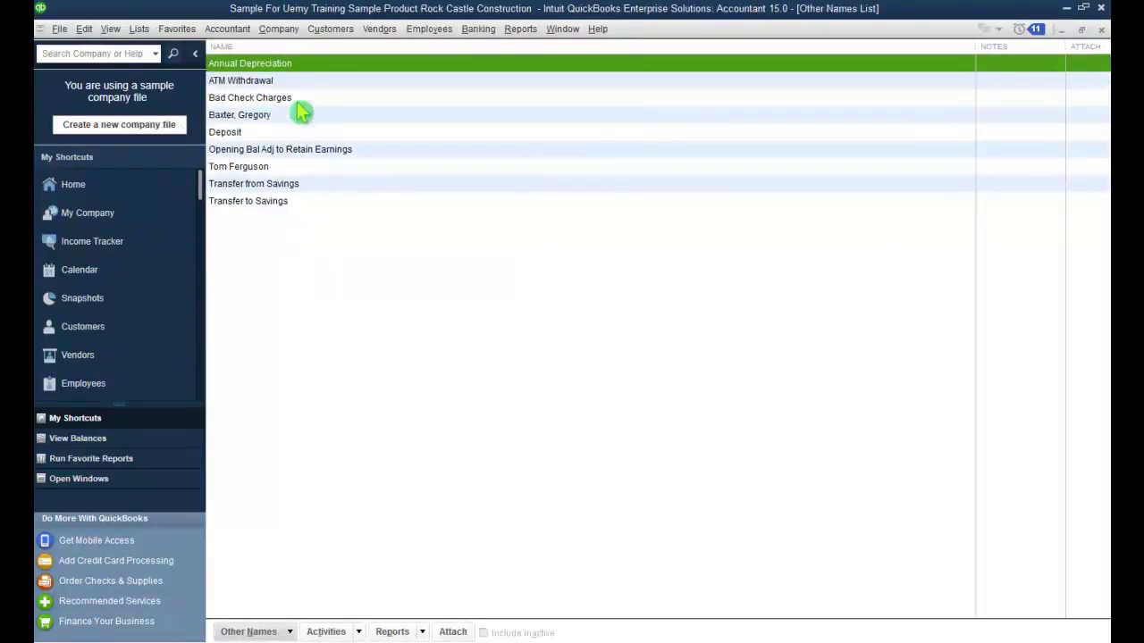
pyautogui.click(258, 81)
pyautogui.click(261, 63)
pyautogui.click(266, 80)
pyautogui.click(266, 98)
pyautogui.click(268, 115)
pyautogui.click(268, 132)
pyautogui.click(277, 149)
pyautogui.click(285, 166)
pyautogui.click(300, 183)
pyautogui.click(305, 204)
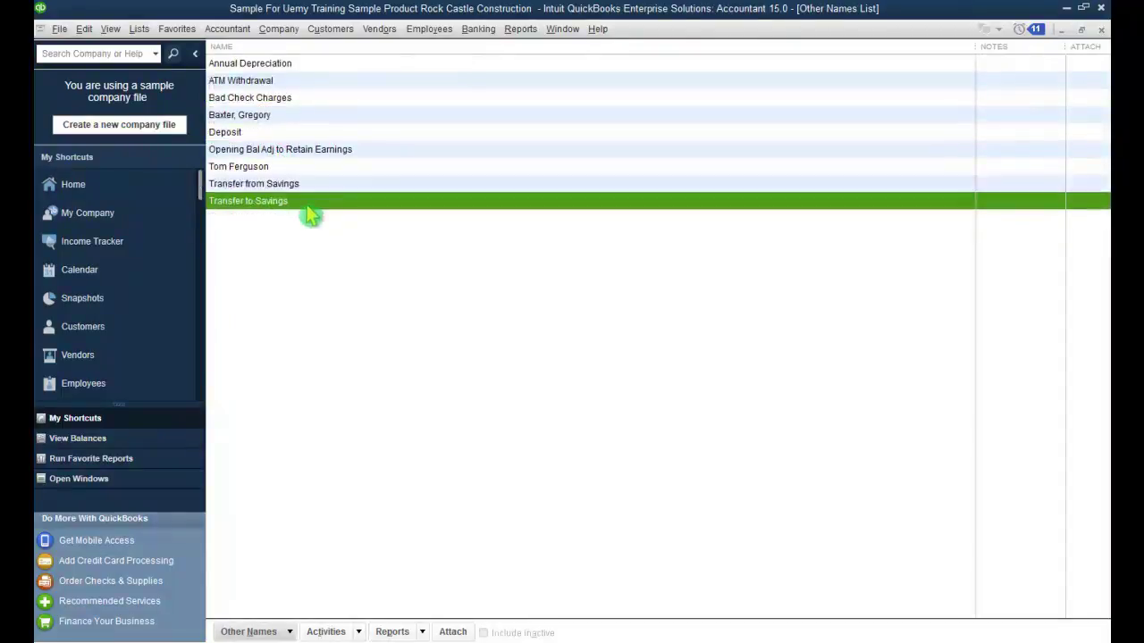
pyautogui.click(418, 264)
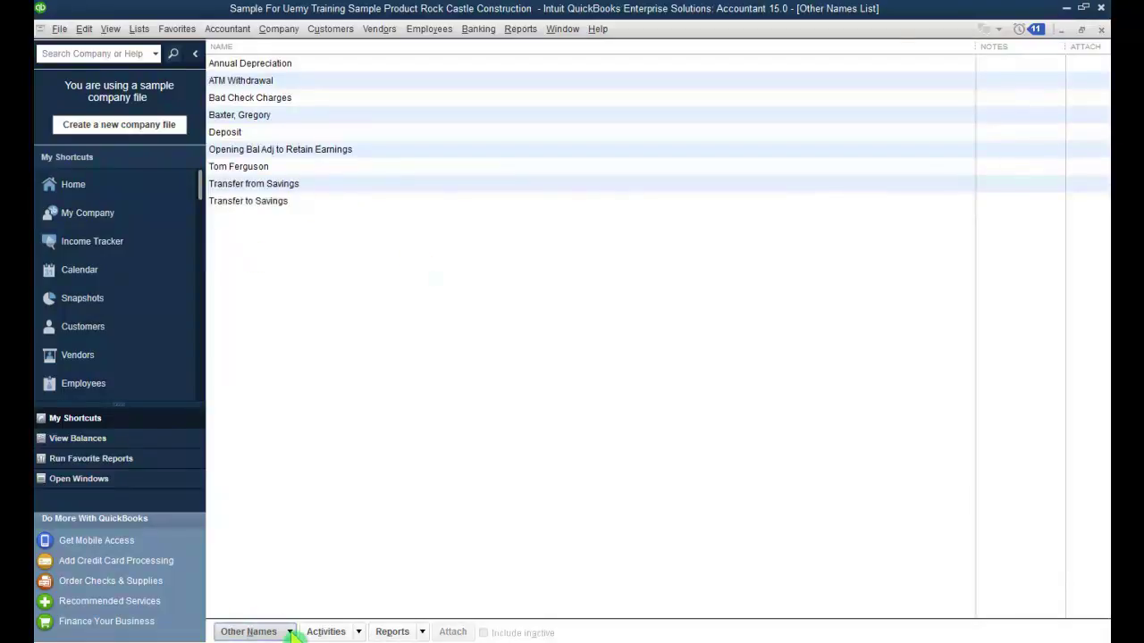
# Create a new other name "eTrainingFirm/Owner" and enter the same text as its company name
pyautogui.click(288, 632)
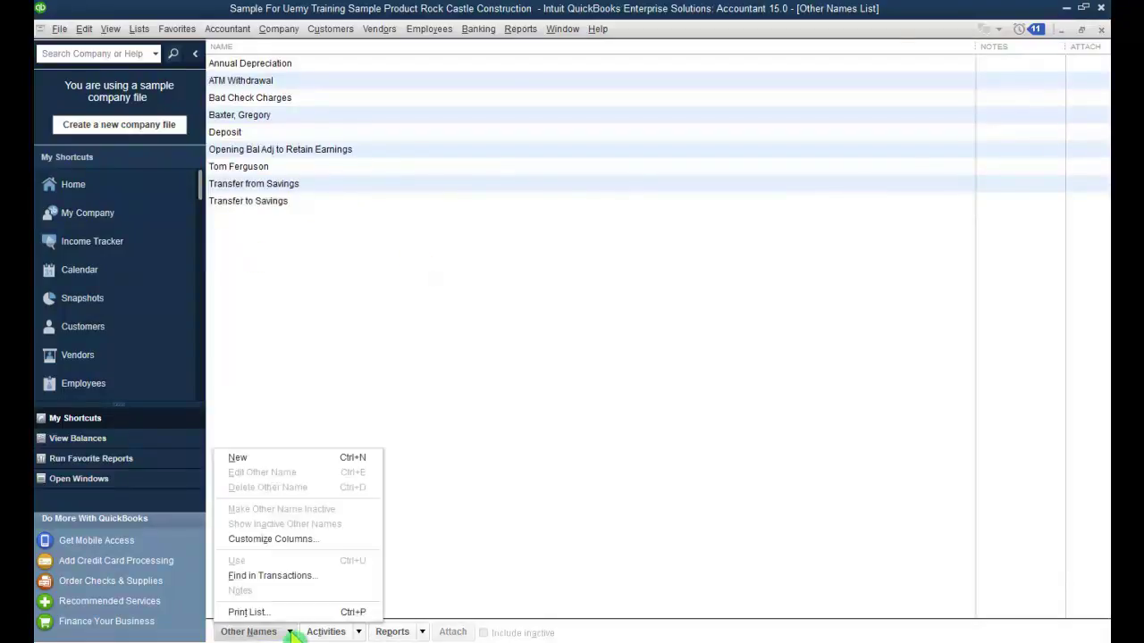
pyautogui.click(342, 469)
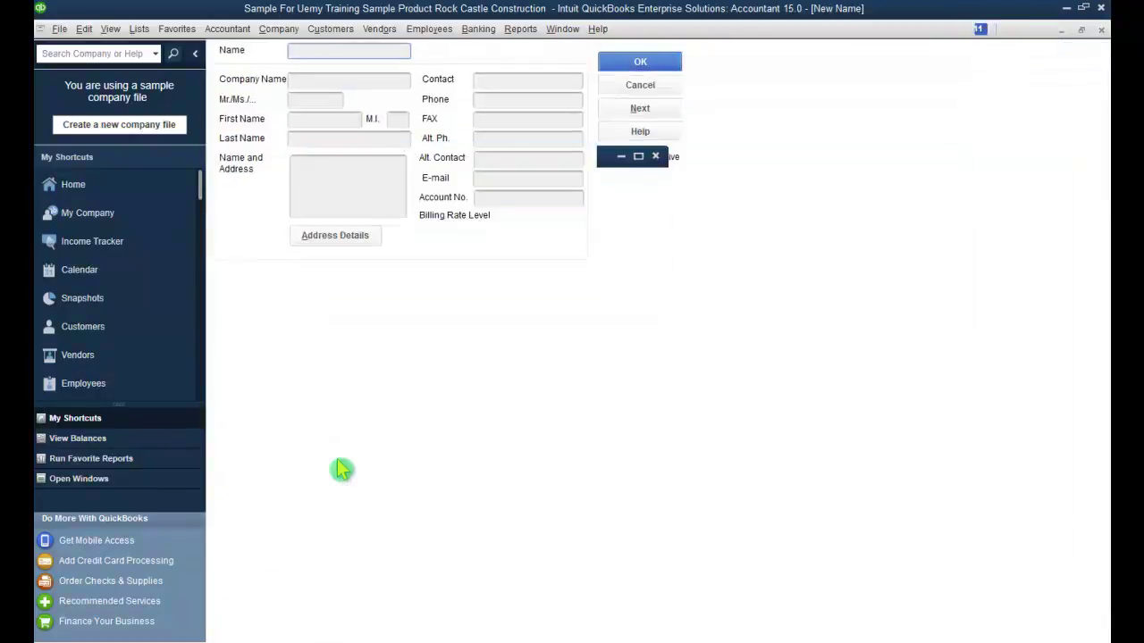
pyautogui.write('eTrain')
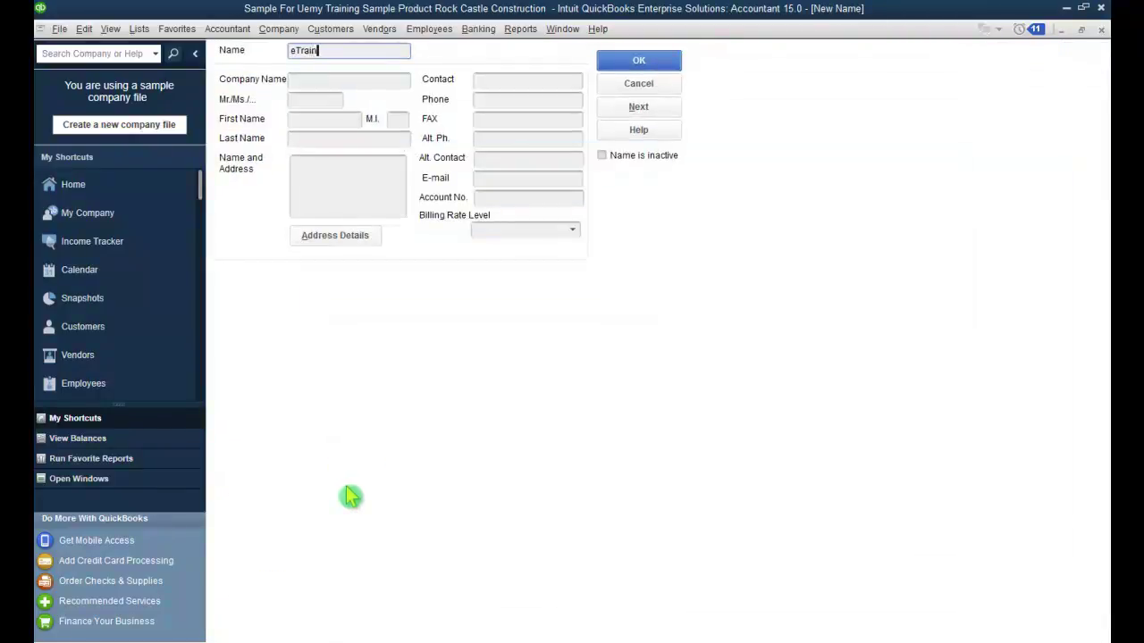
pyautogui.write('ingFirm/Owner')
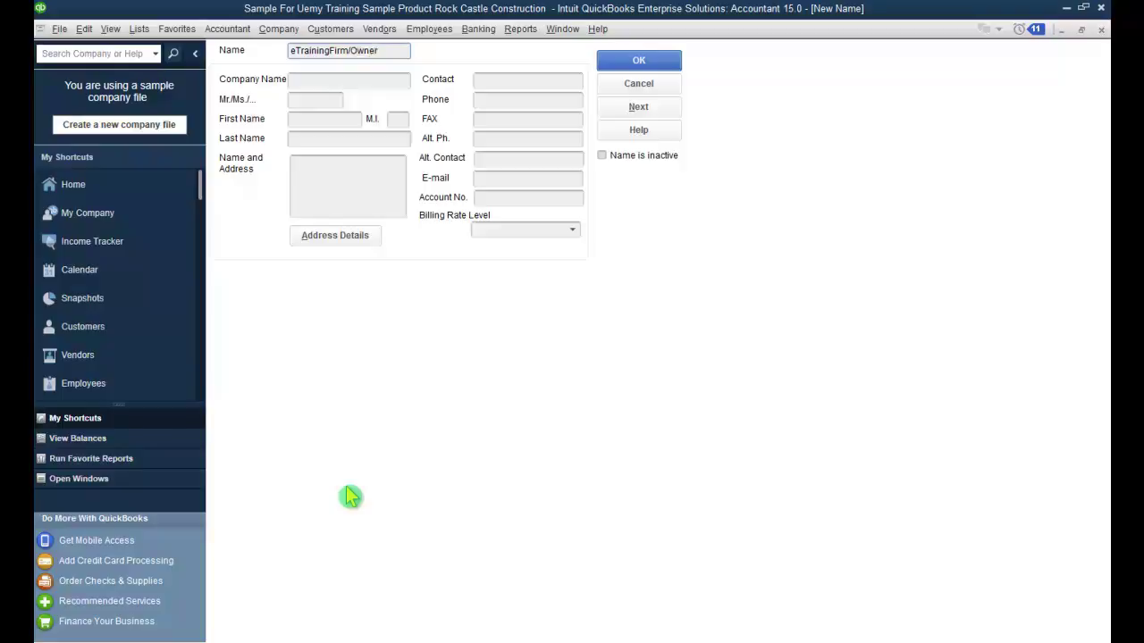
pyautogui.click(335, 81)
pyautogui.click(353, 51)
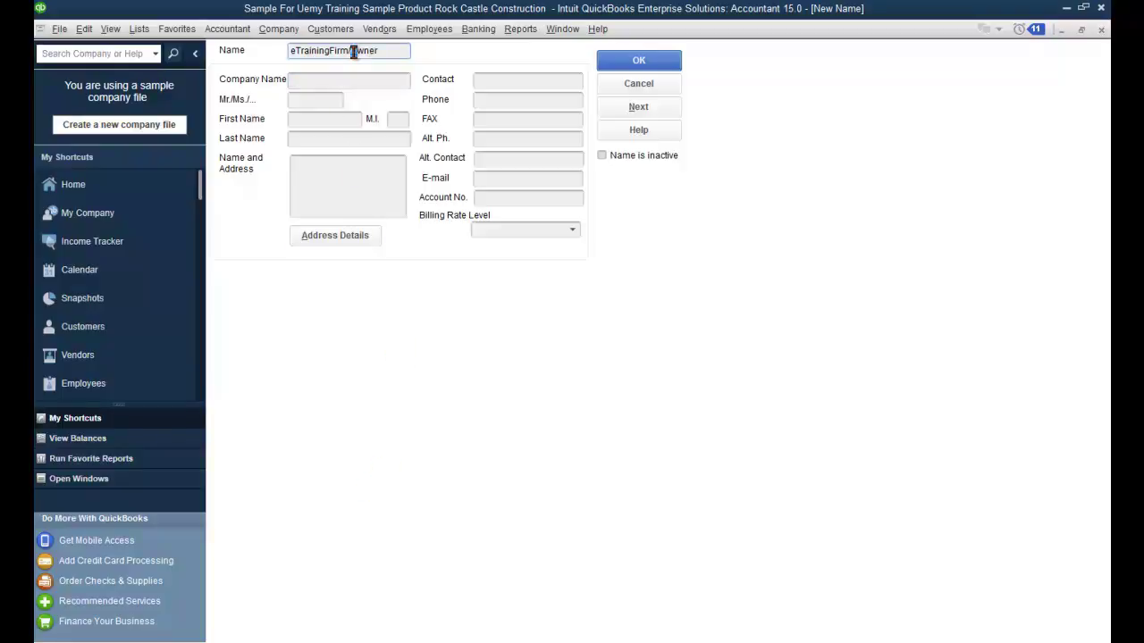
pyautogui.press('Escape')
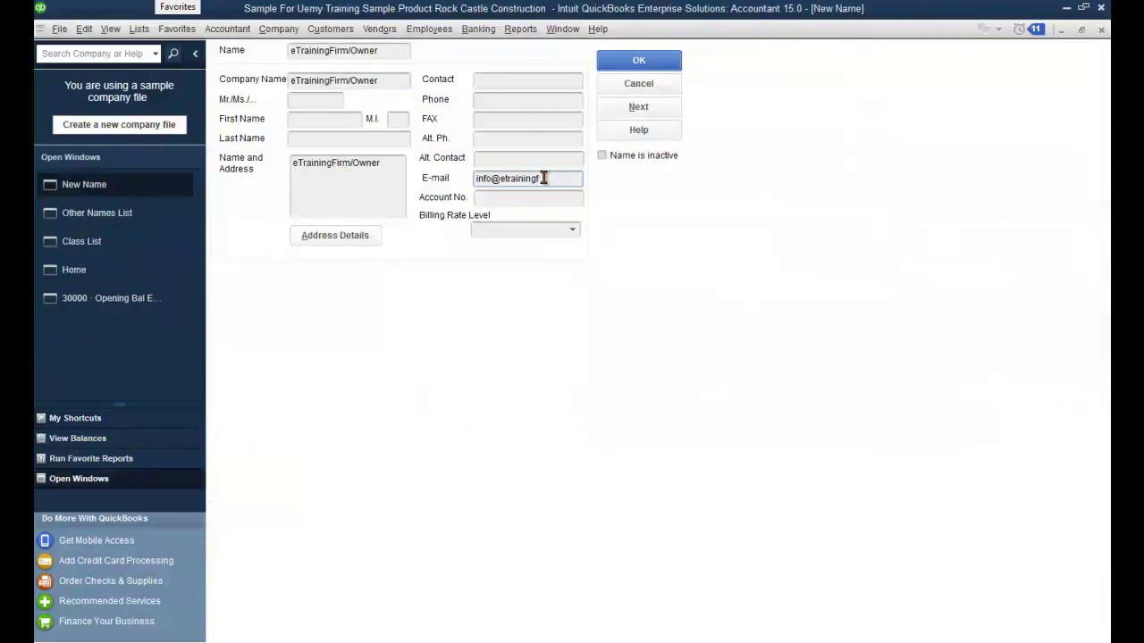
# Complete the e-mail address of the new name and check the available billing rate levels without choosing one
pyautogui.write('irm.com')
pyautogui.click(573, 230)
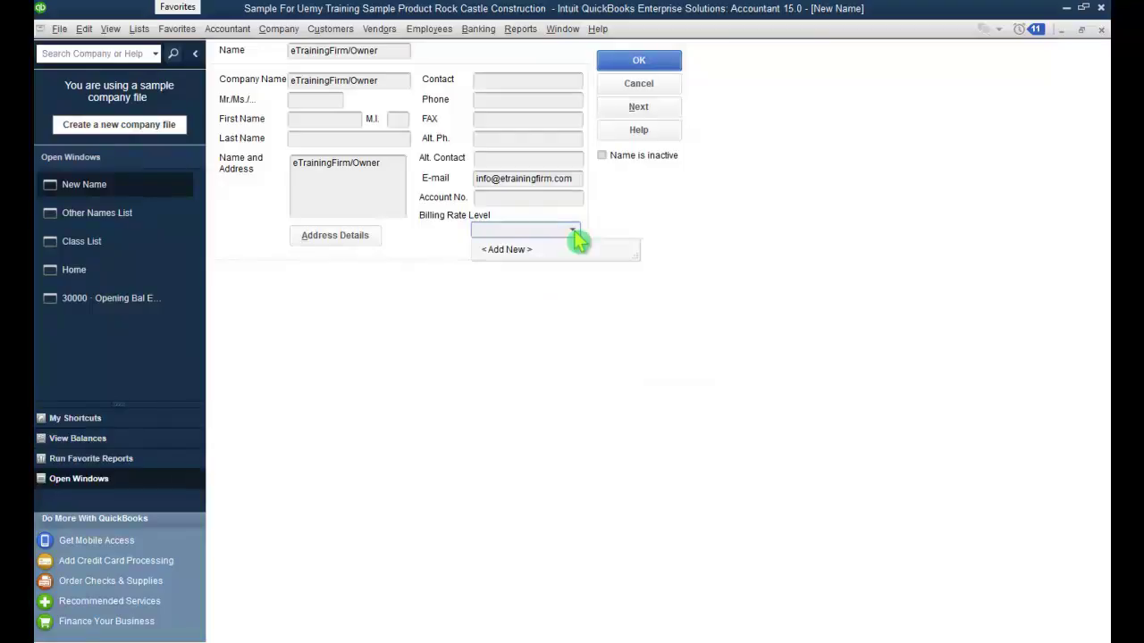
pyautogui.click(576, 232)
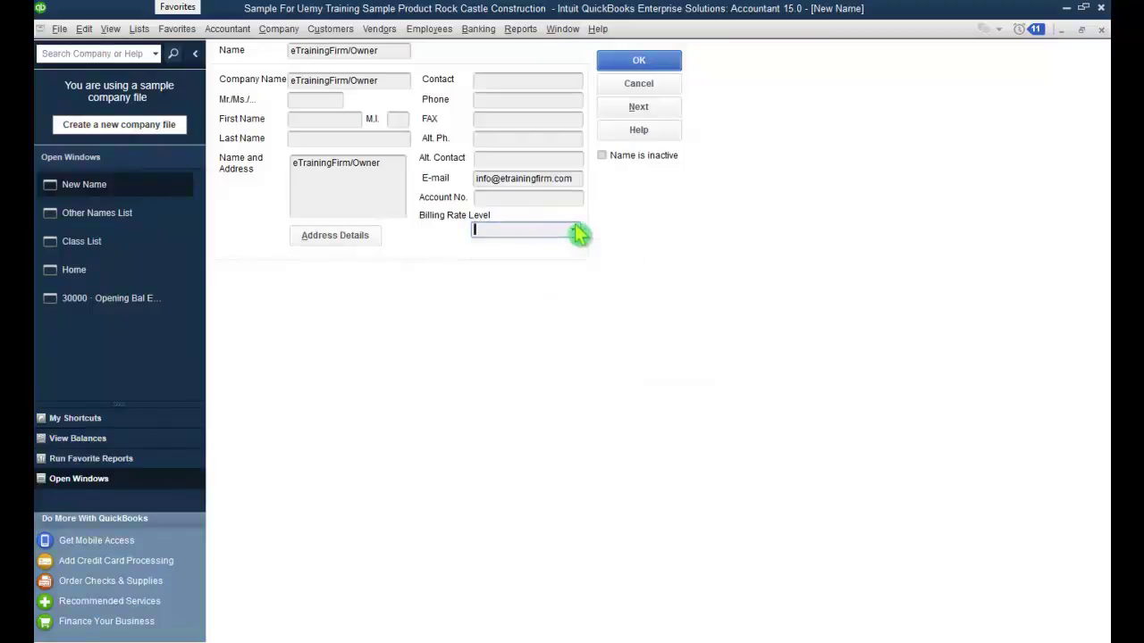
# Save the new other name and narrow the Name and Notes columns of the Other Names List
pyautogui.click(650, 64)
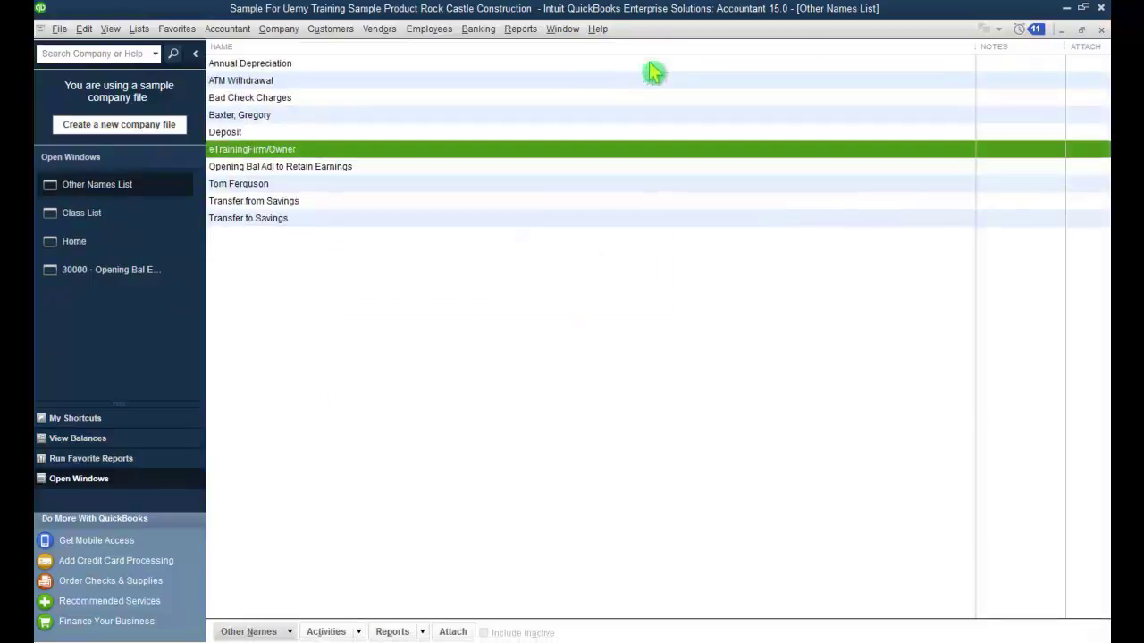
pyautogui.click(252, 135)
pyautogui.click(258, 150)
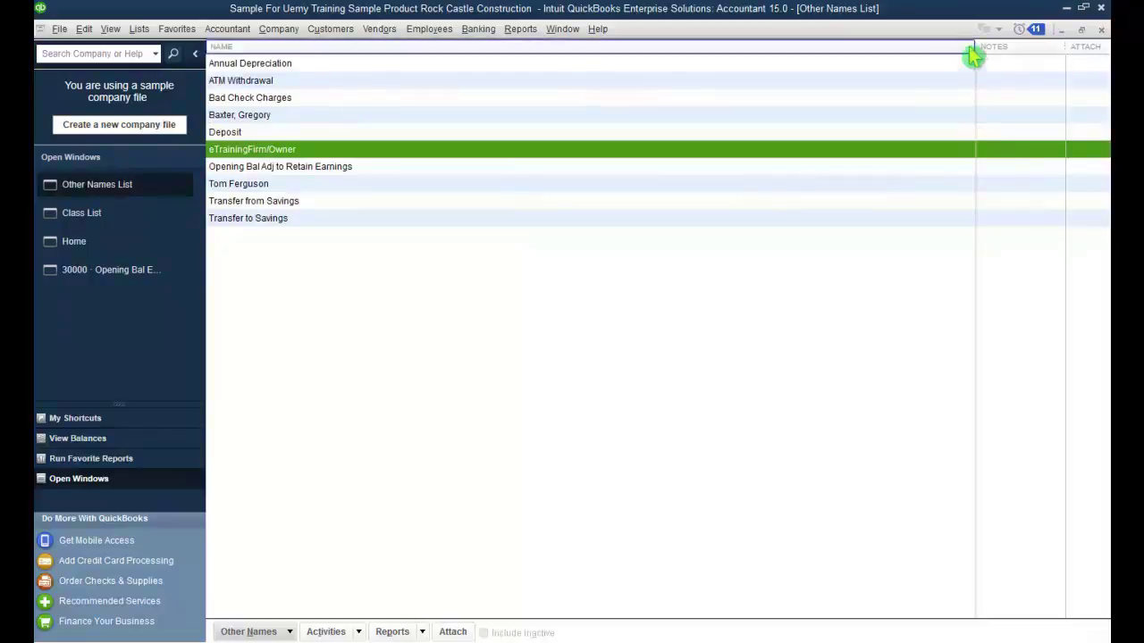
pyautogui.moveTo(972, 54); pyautogui.dragTo(388, 69)
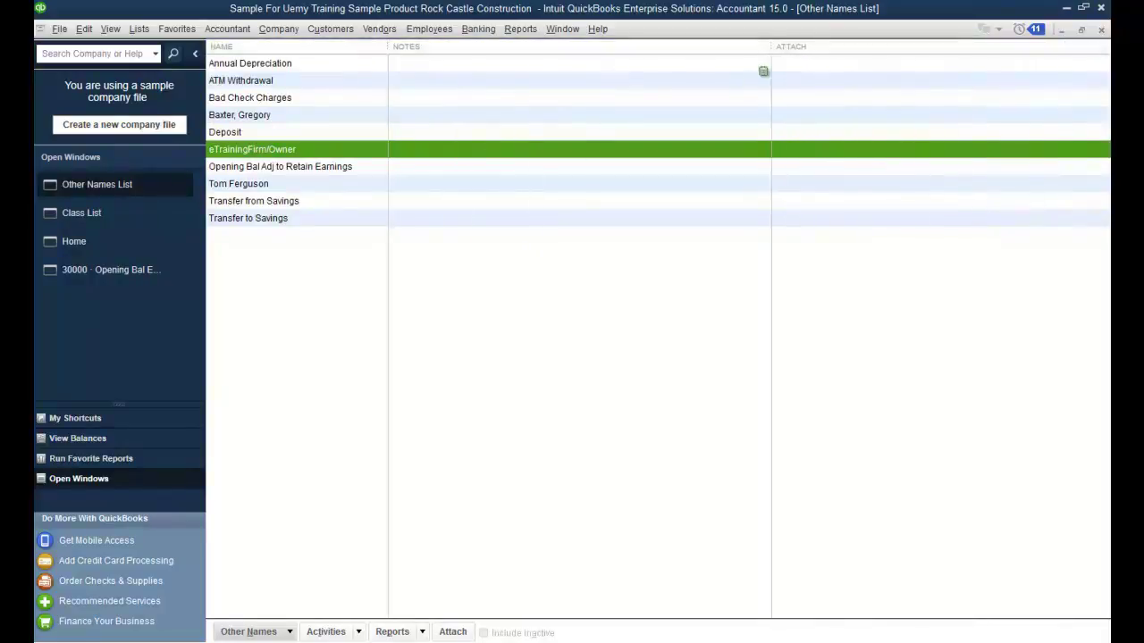
pyautogui.moveTo(767, 46); pyautogui.dragTo(605, 66)
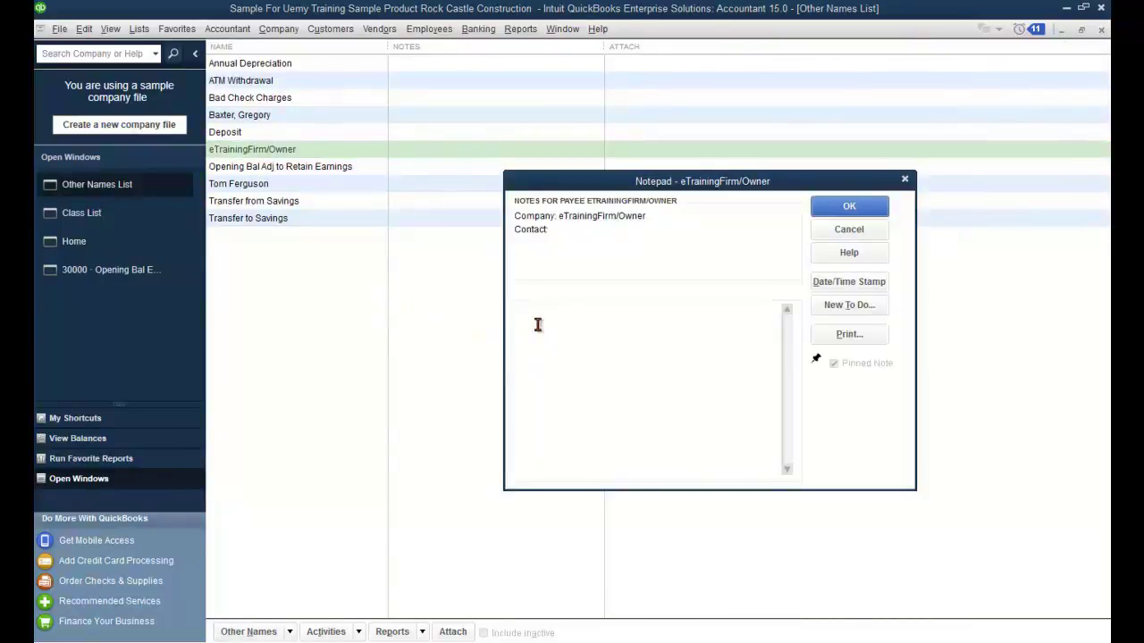
# Add a date- and time-stamped note reading "contact" to the eTrainingFirm/Owner entry
pyautogui.click(847, 282)
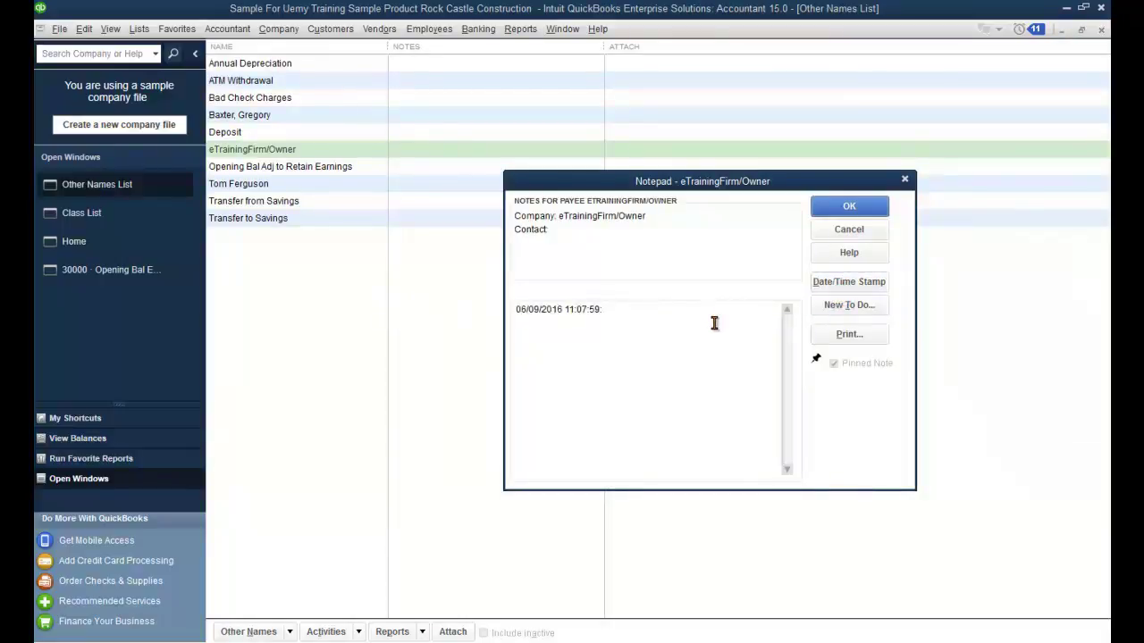
pyautogui.write('contact')
pyautogui.click(875, 230)
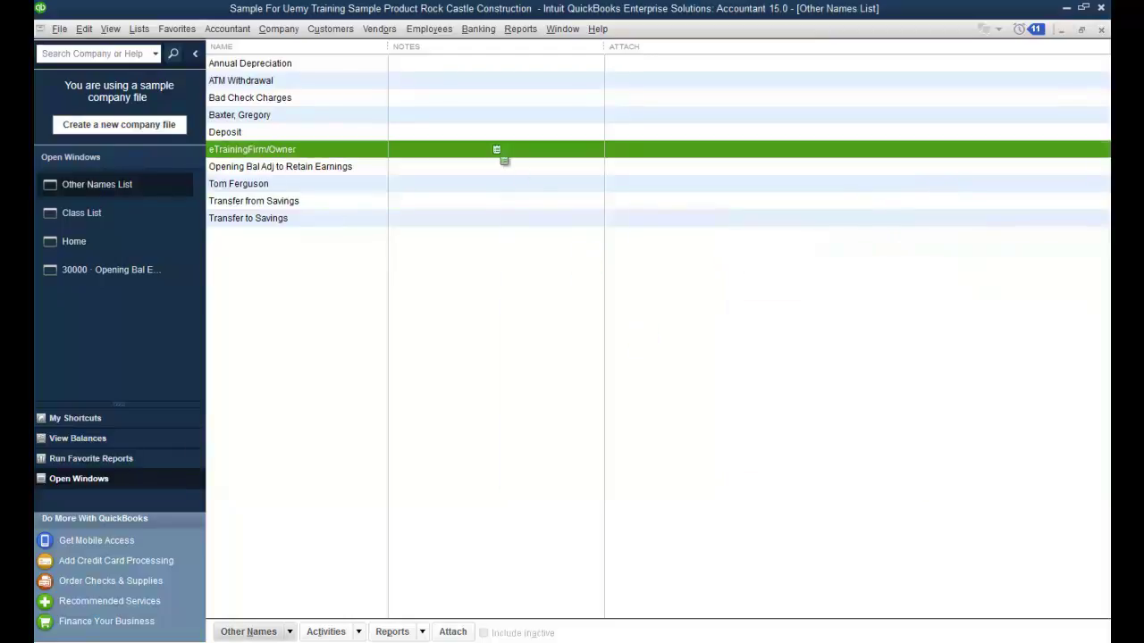
# Reopen the eTrainingFirm/Owner note, add a second date- and time-stamped line reading "view", and save it
pyautogui.rightClick(492, 150)
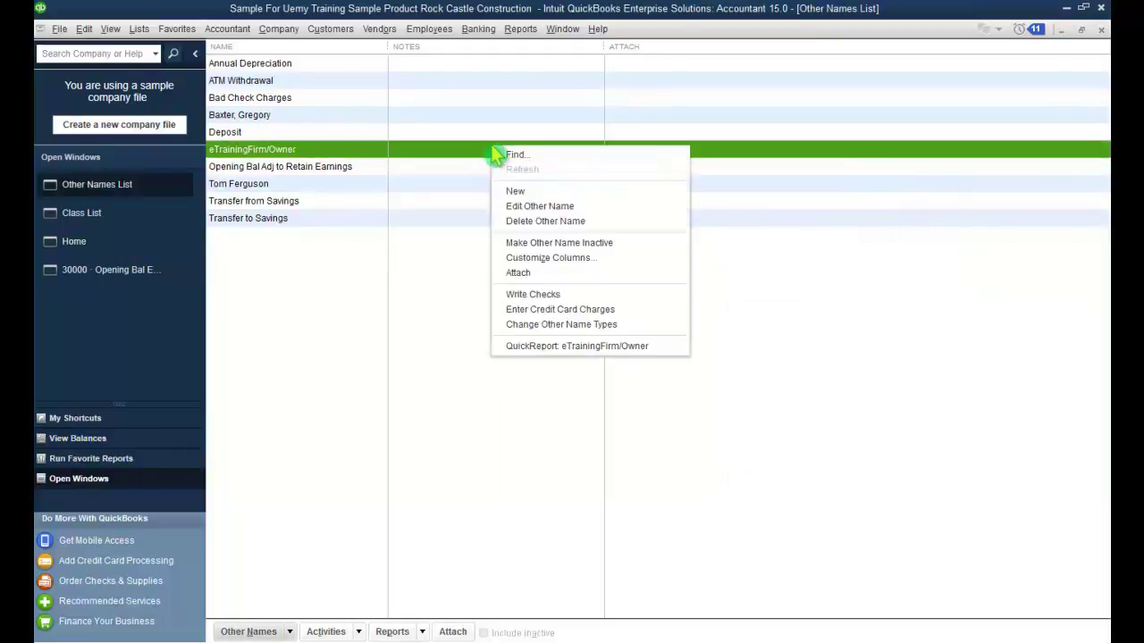
pyautogui.click(490, 150)
pyautogui.click(491, 149)
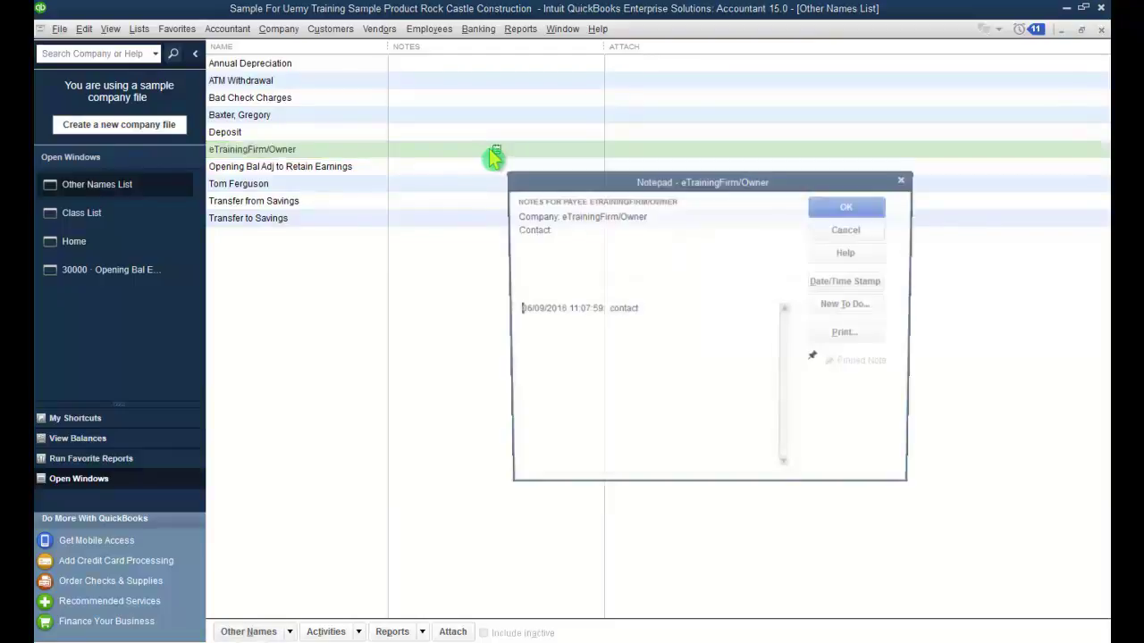
pyautogui.click(652, 313)
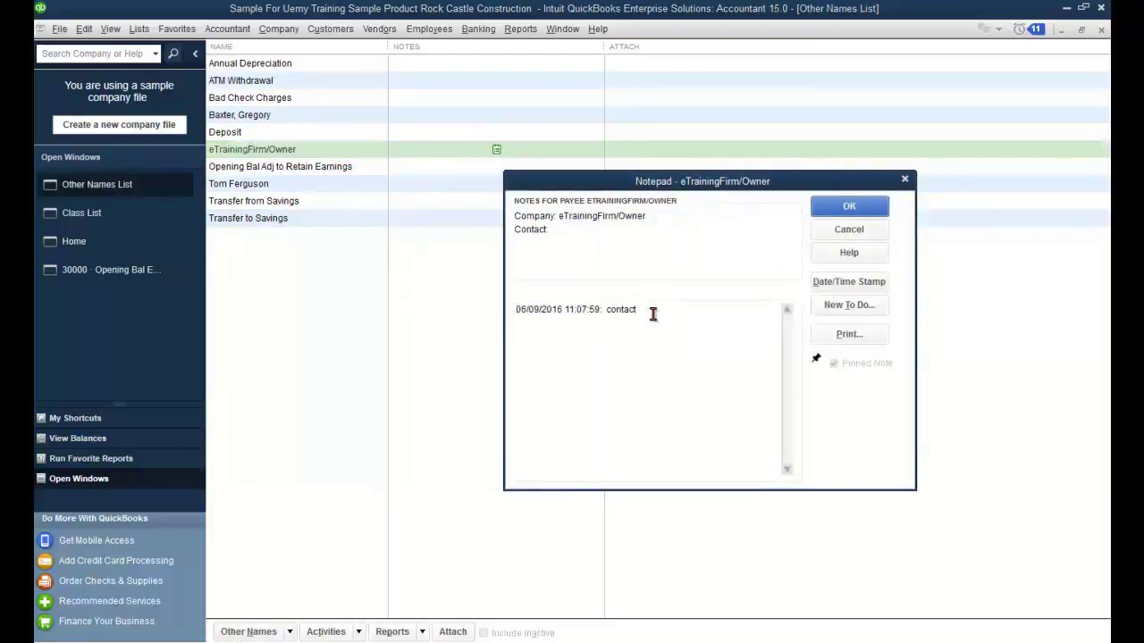
pyautogui.click(863, 290)
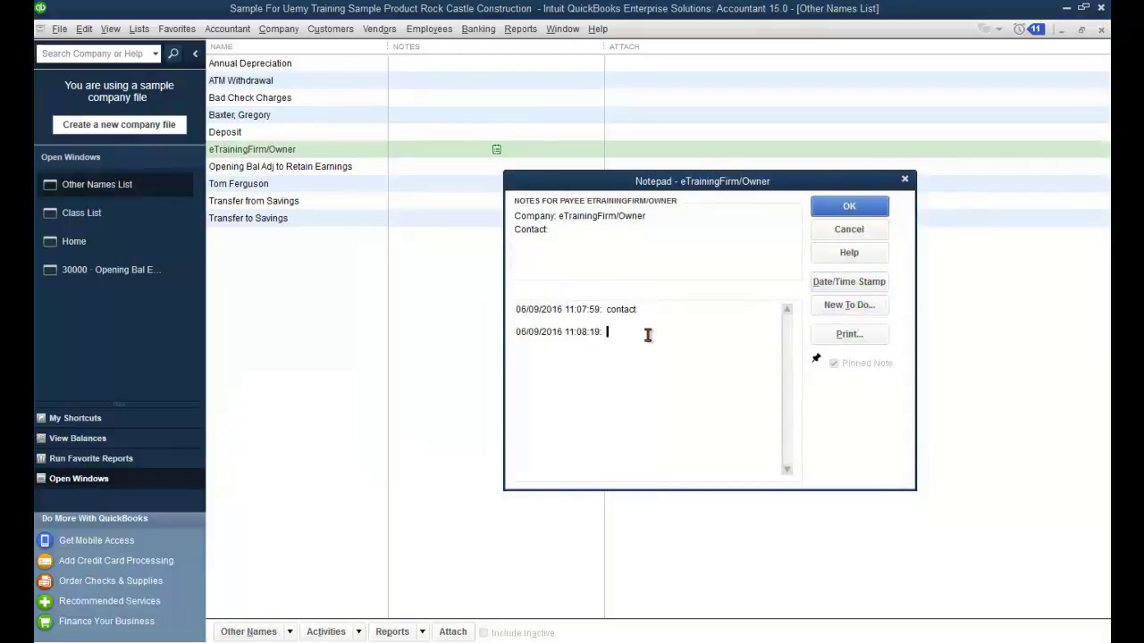
pyautogui.write('view')
pyautogui.click(829, 211)
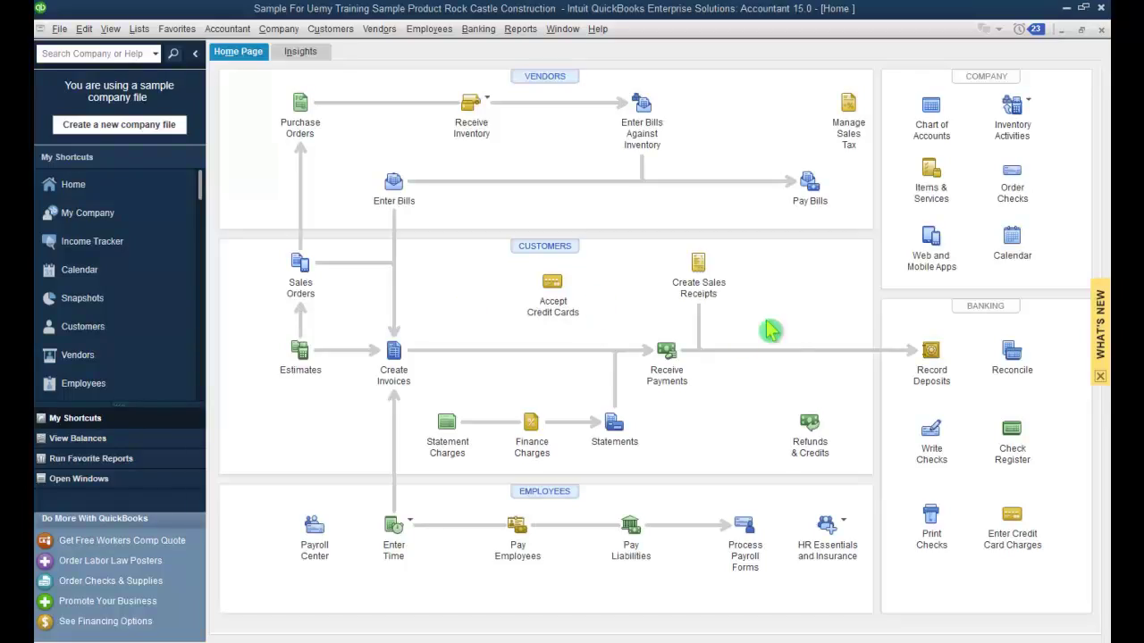
# Open the Item List and review its item types from services to sales tax groups, including the Christmas discount's rate
pyautogui.click(946, 189)
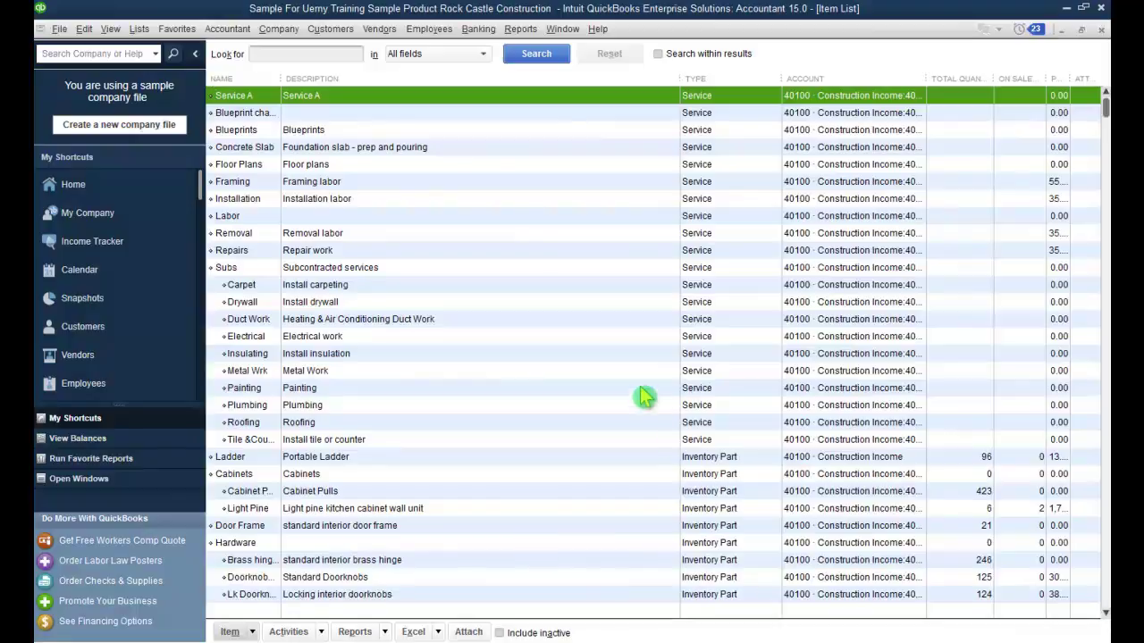
pyautogui.scroll(-7, 648, 388)
pyautogui.scroll(-12, 653, 382)
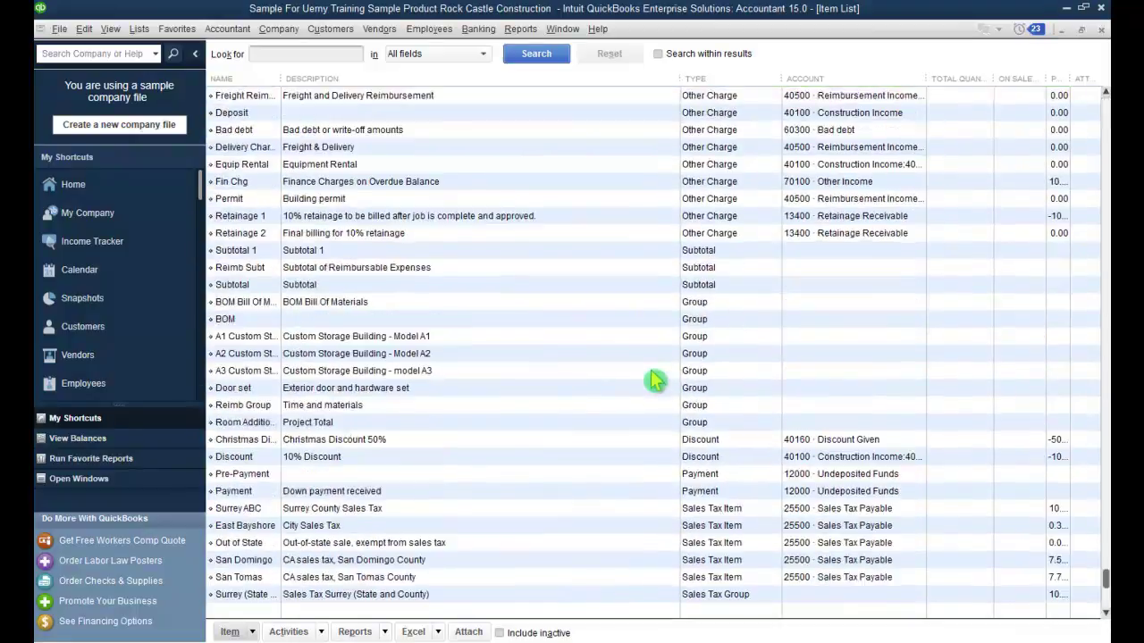
pyautogui.scroll(15, 653, 381)
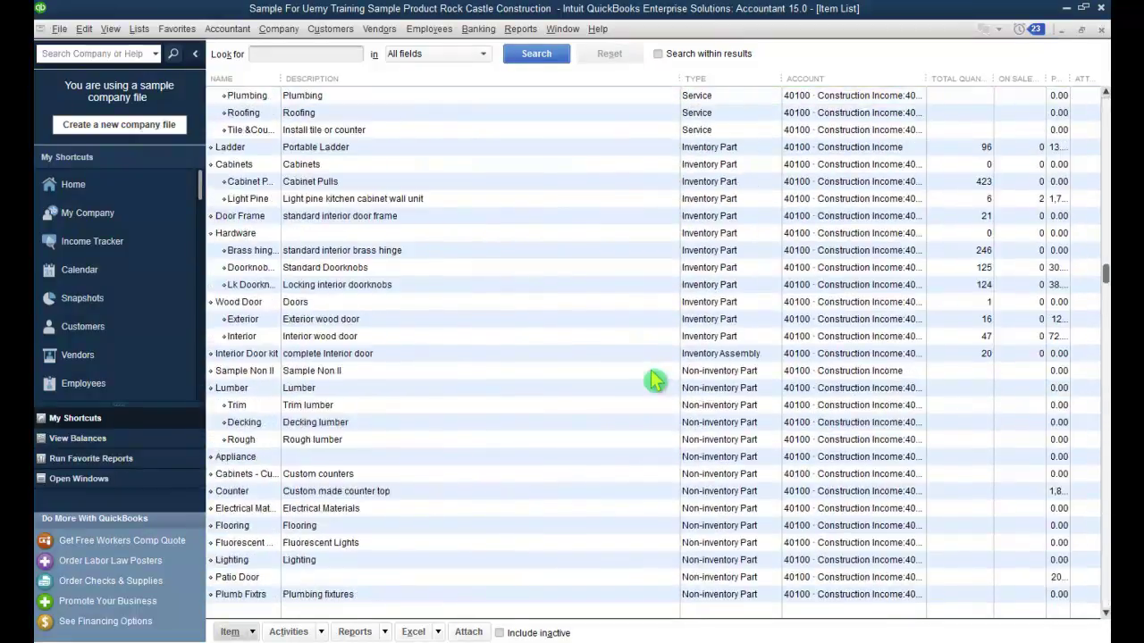
pyautogui.scroll(1, 653, 382)
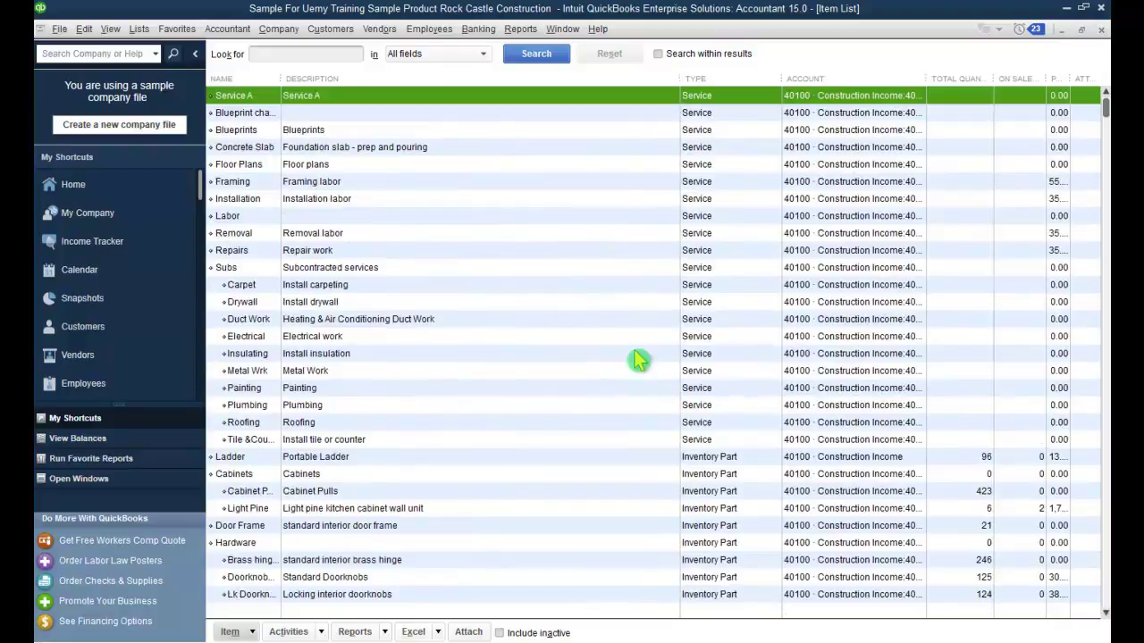
pyautogui.scroll(-16, 588, 331)
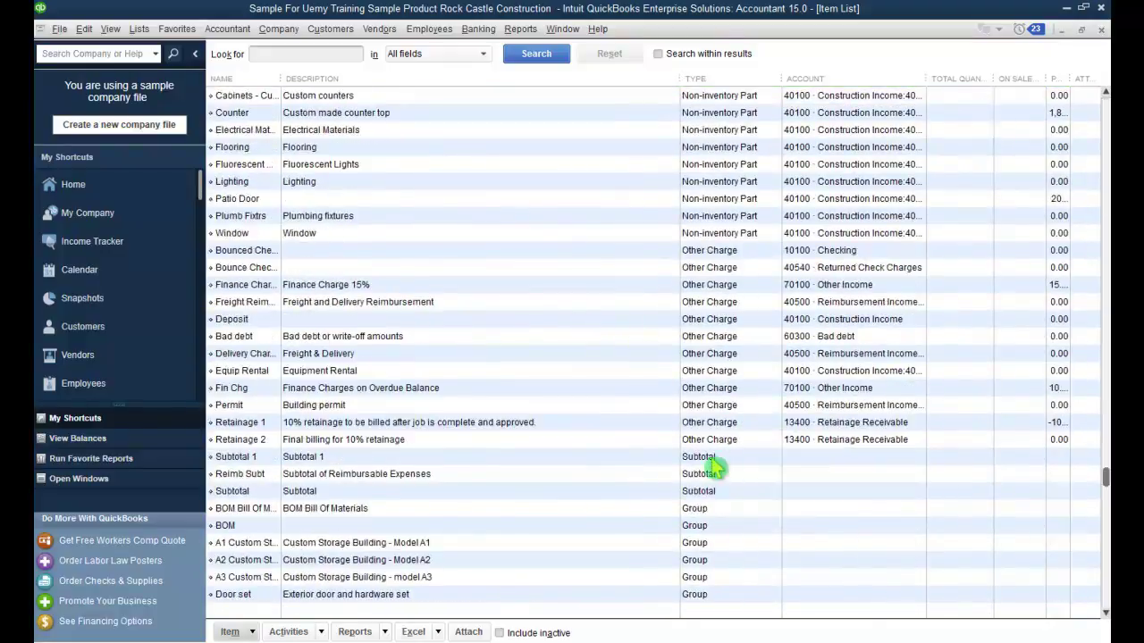
pyautogui.scroll(-4, 702, 464)
pyautogui.scroll(2, 702, 485)
pyautogui.scroll(-2, 703, 455)
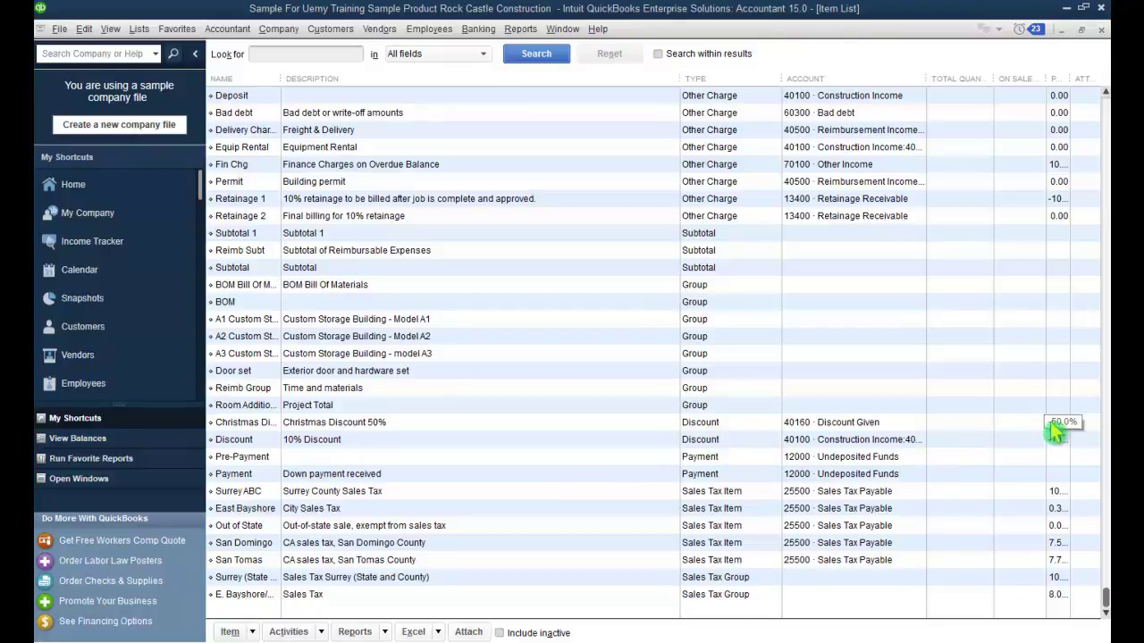
pyautogui.press('Escape')
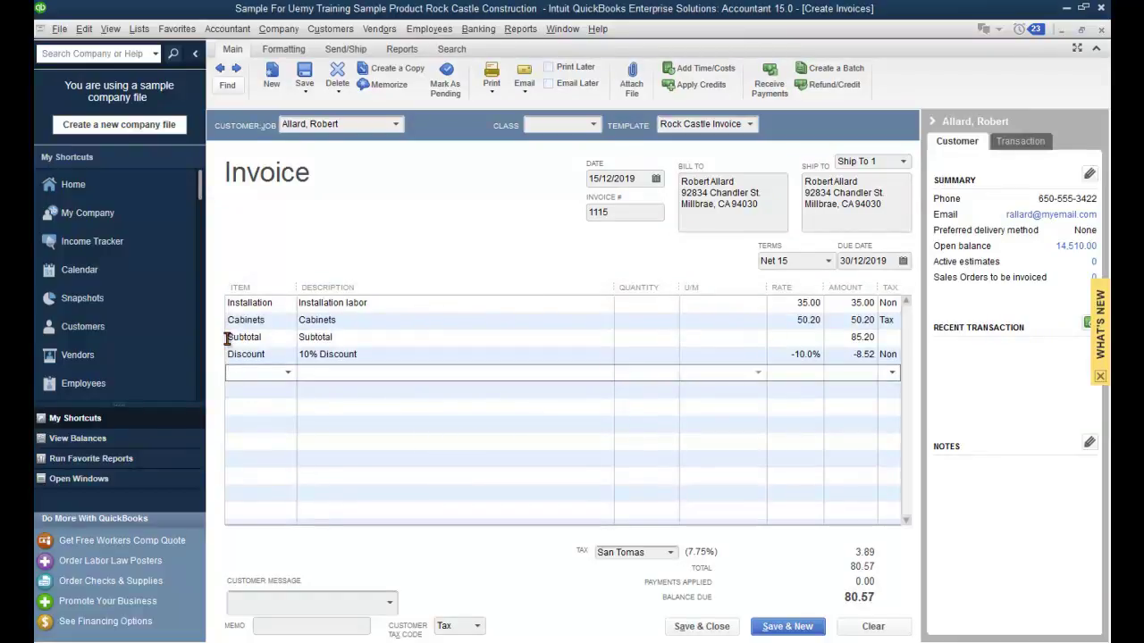
# Examine the Subtotal and 10% Discount lines on the invoice, and minimise the open windows to return to the Home page
pyautogui.click(236, 337)
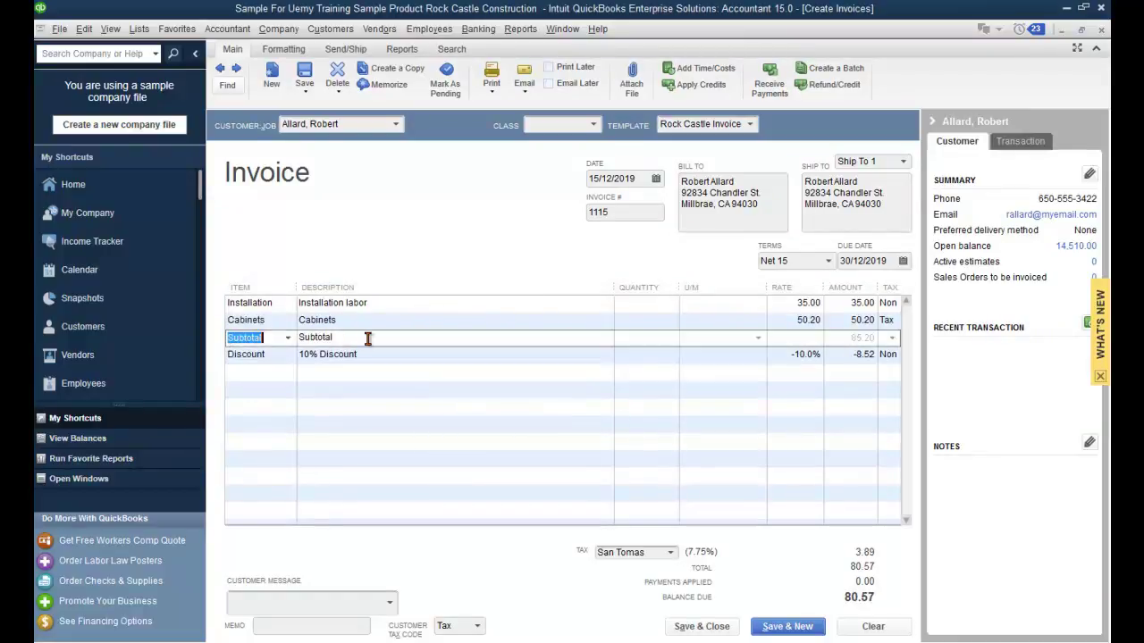
pyautogui.click(229, 355)
pyautogui.click(880, 385)
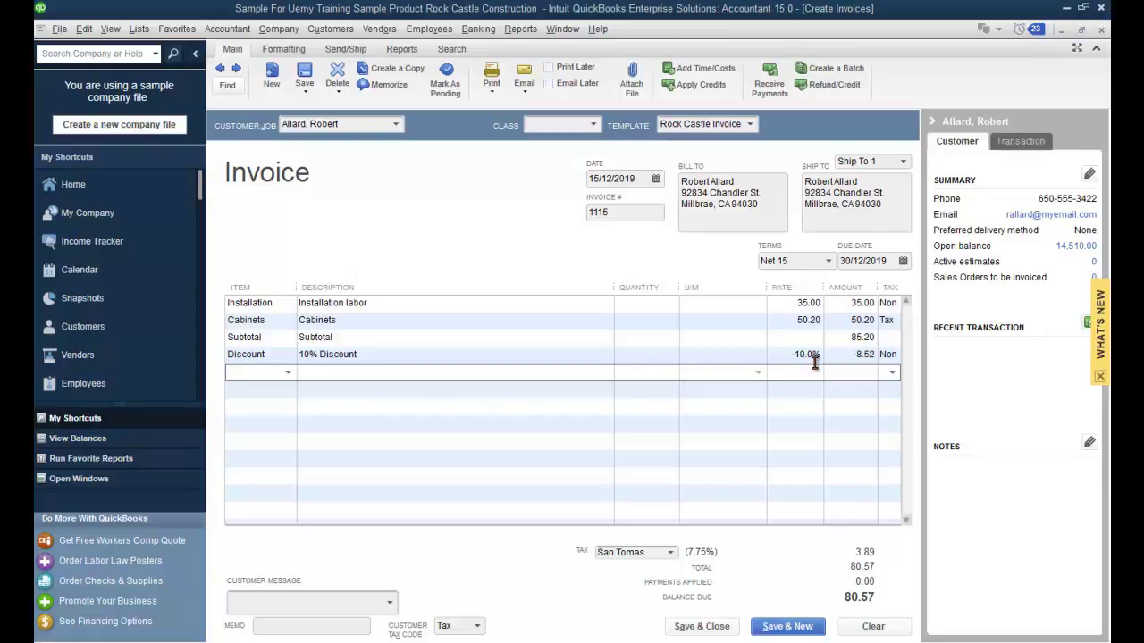
pyautogui.click(1061, 29)
pyautogui.click(1001, 56)
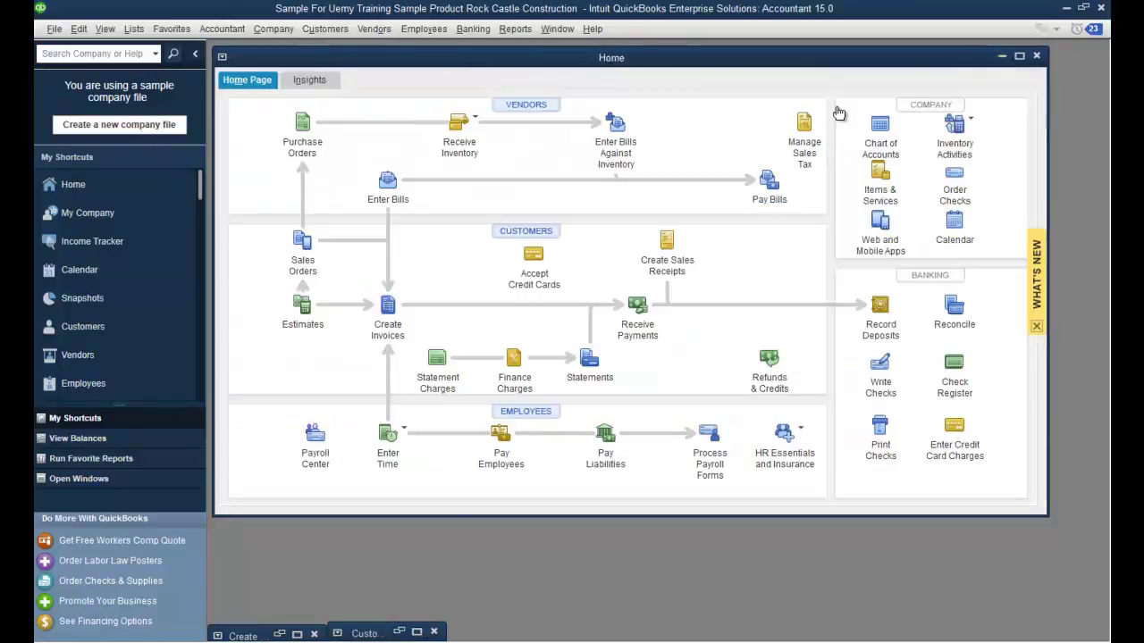
# Reopen the Item List from the Home page, maximise it, and look through the inventory, non-inventory and other charge items
pyautogui.click(880, 183)
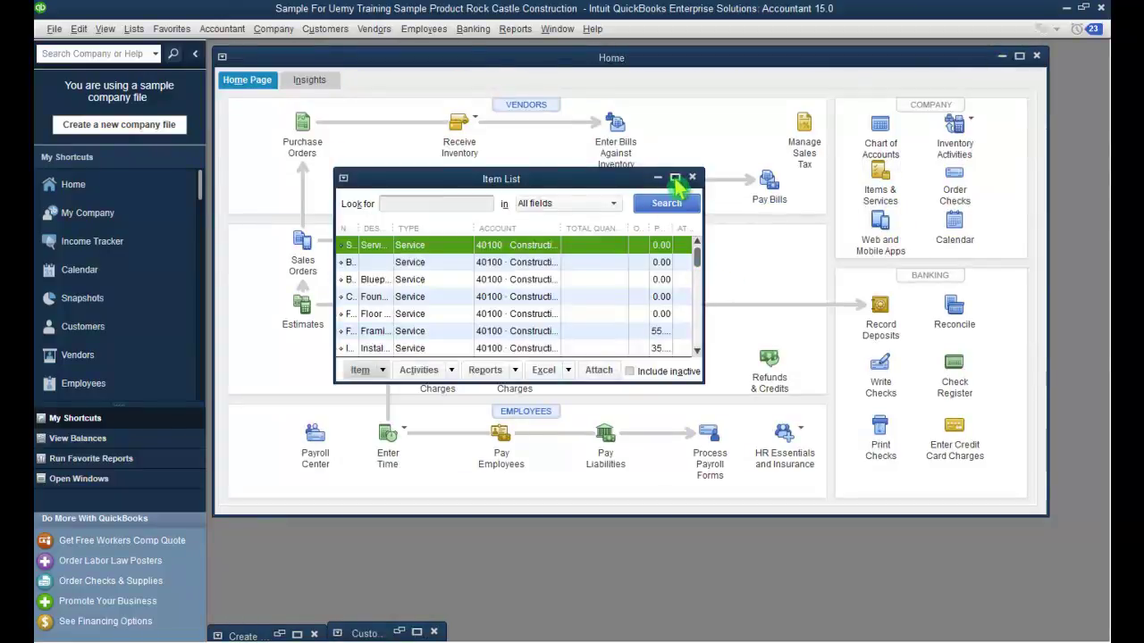
pyautogui.click(675, 177)
pyautogui.scroll(-2, 722, 439)
pyautogui.scroll(-10, 722, 440)
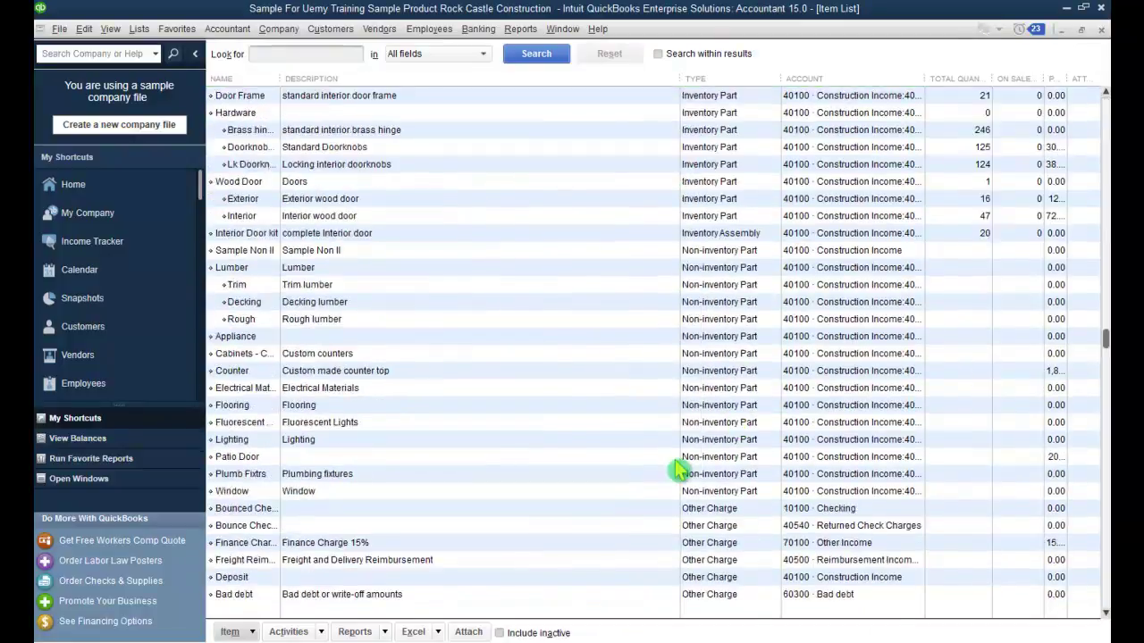
pyautogui.scroll(-3, 689, 464)
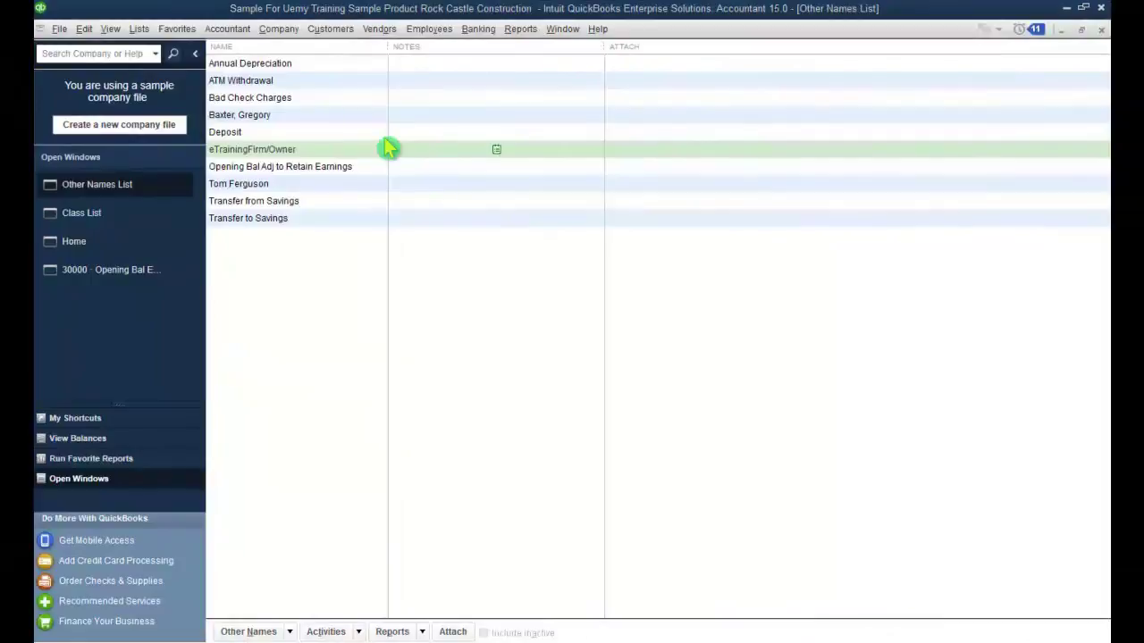
# Create a new item of type Discount in the Item List and name it "Christmas Discout 50"
pyautogui.click(139, 29)
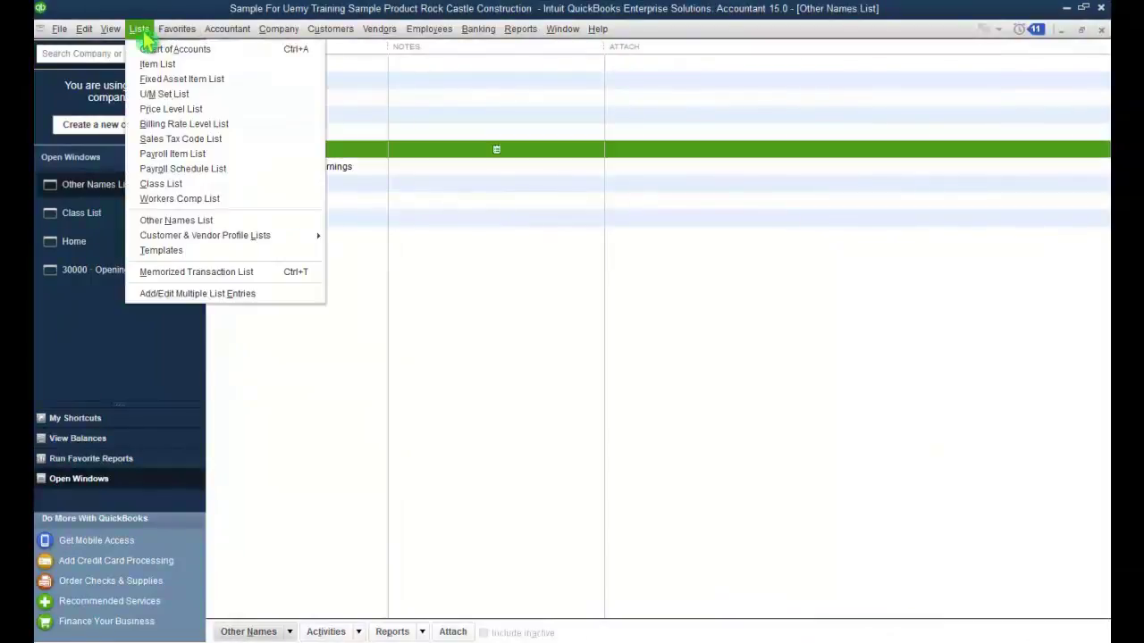
pyautogui.click(231, 68)
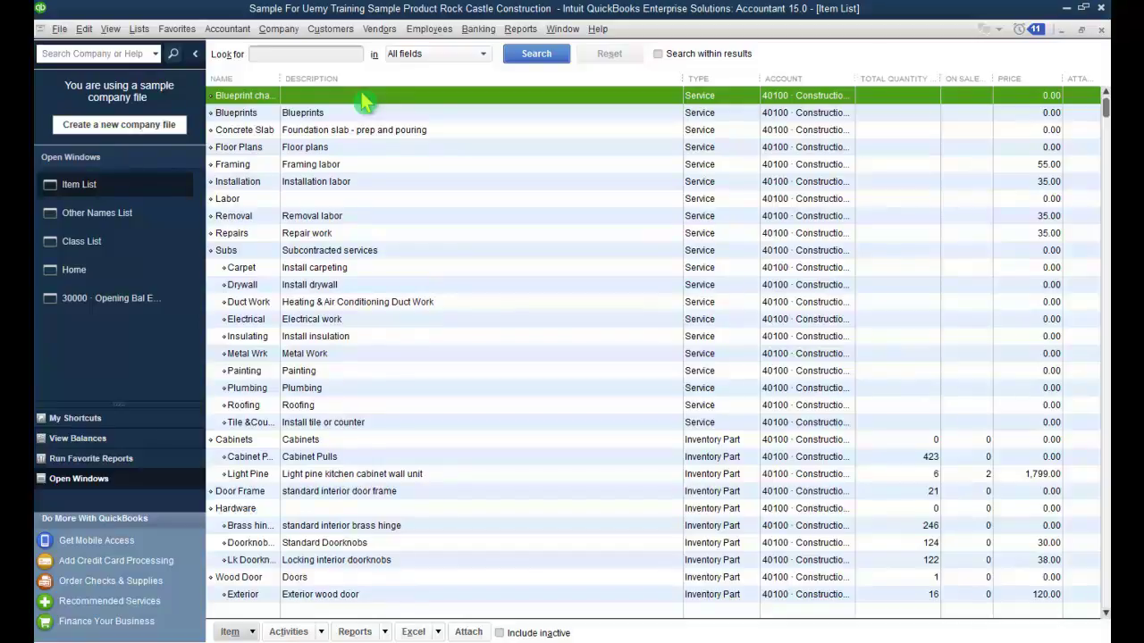
pyautogui.click(253, 631)
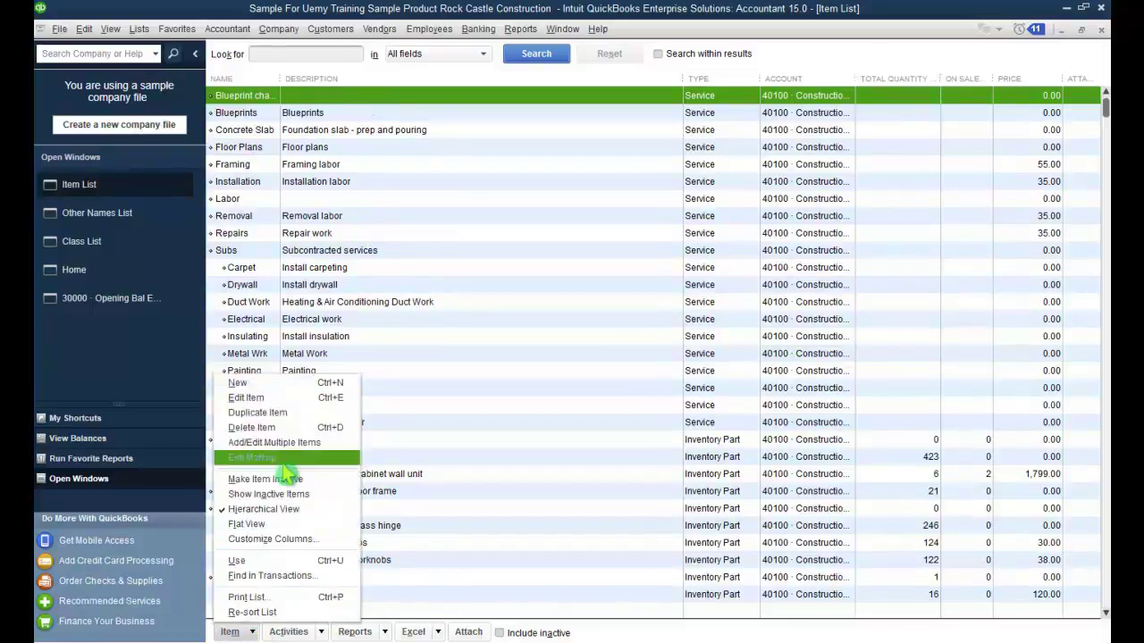
pyautogui.click(292, 384)
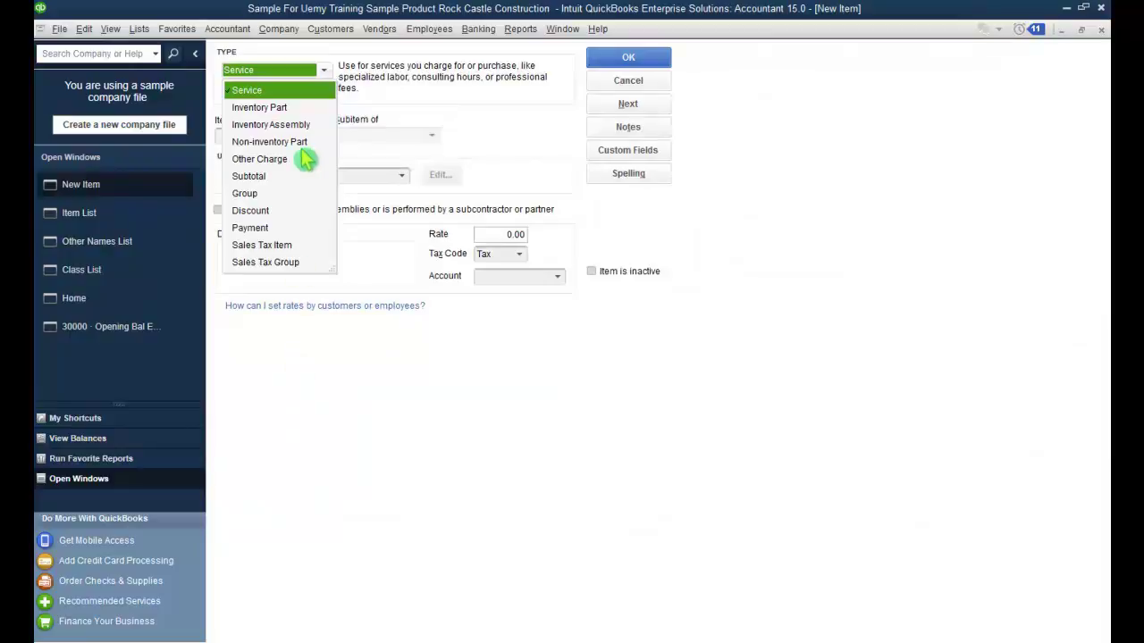
pyautogui.click(267, 212)
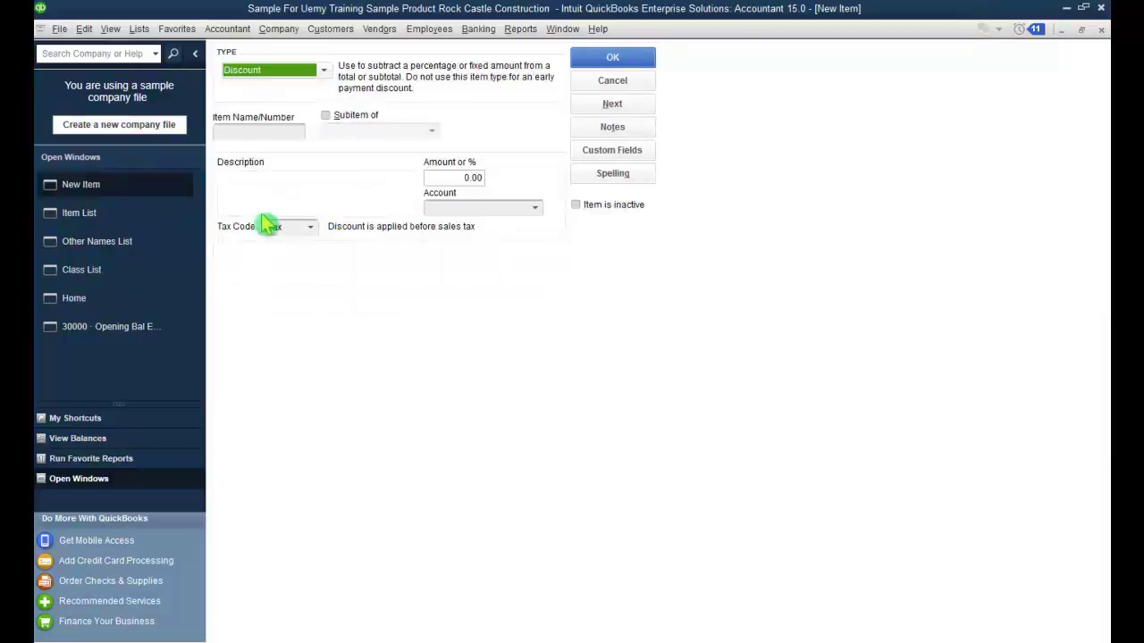
pyautogui.click(296, 132)
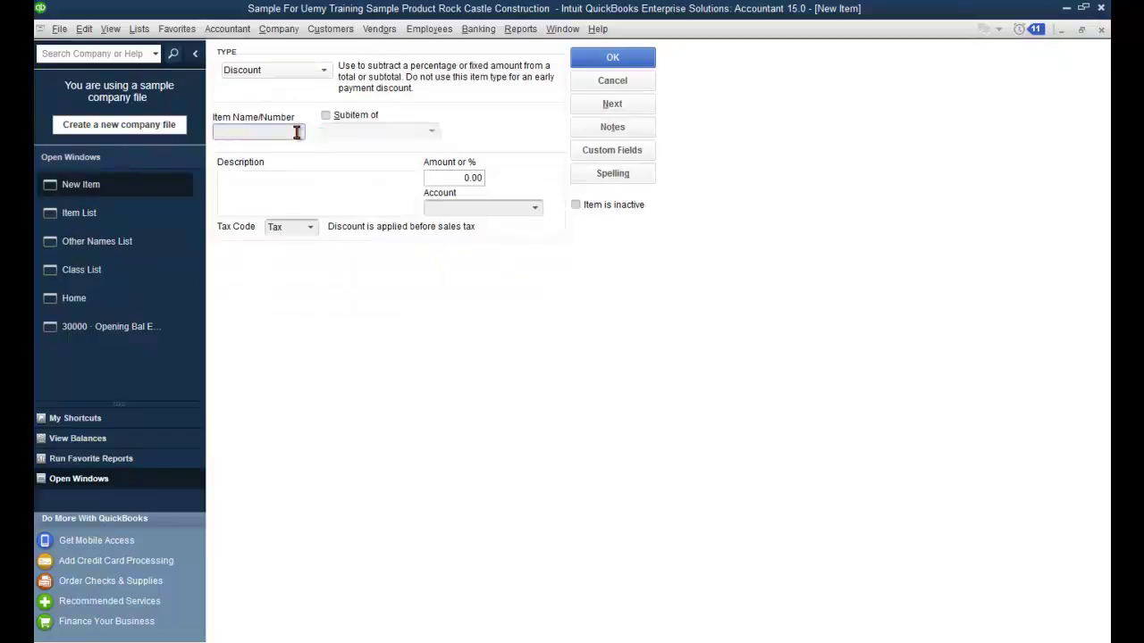
pyautogui.write('Christmas Discout 50')
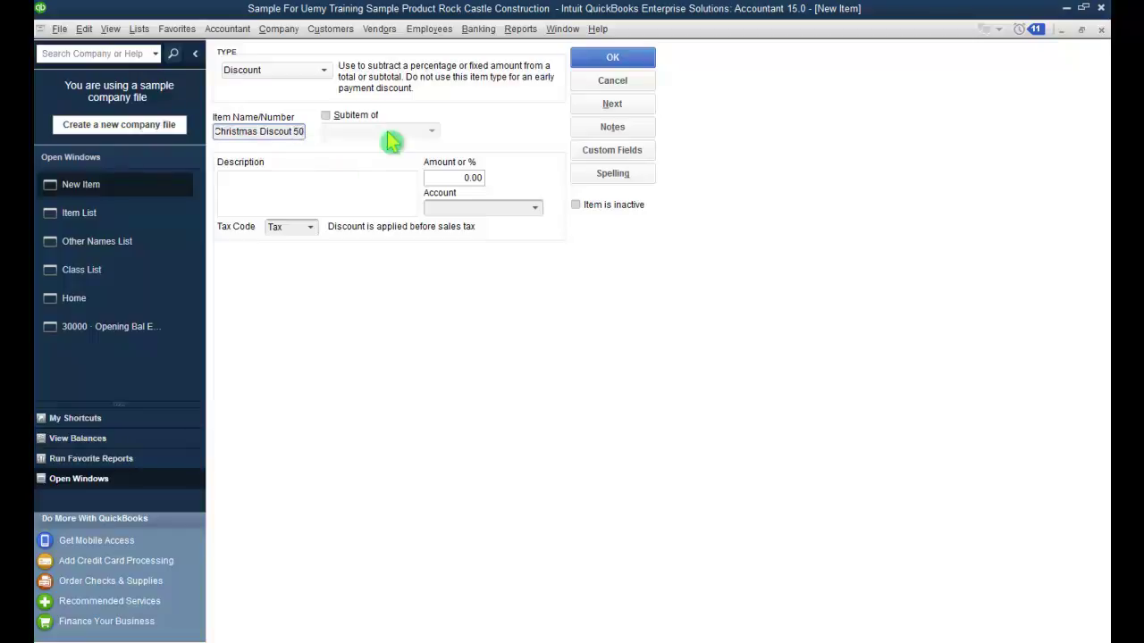
pyautogui.press('Tab')
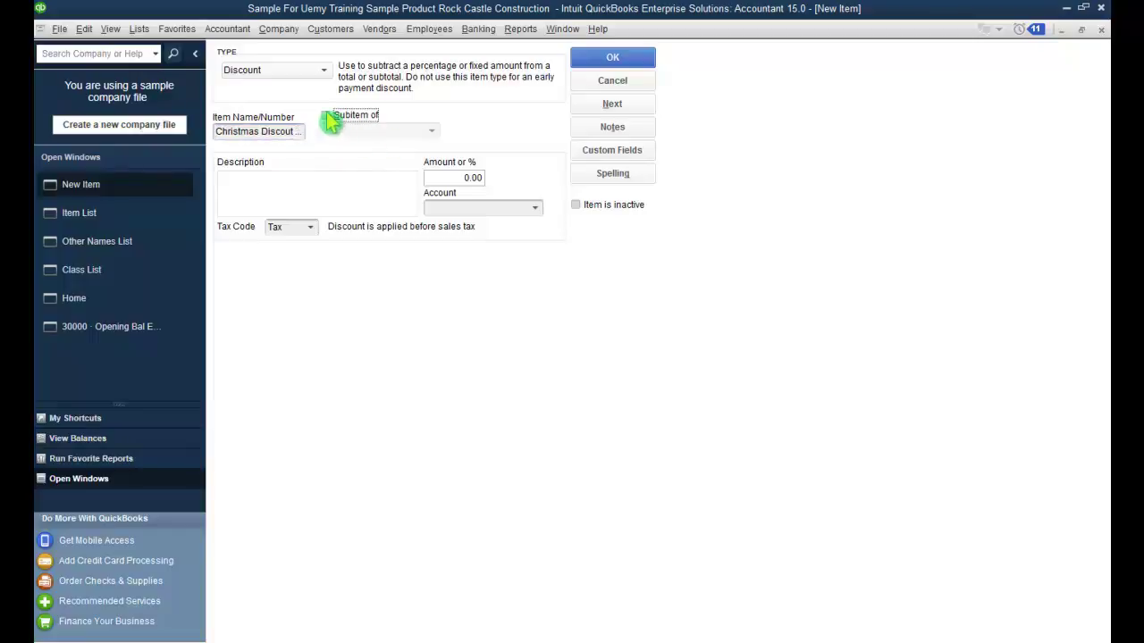
# Set the discount item's amount to 50.00 and copy its item name into the description
pyautogui.click(463, 178)
pyautogui.write('5')
pyautogui.click(316, 188)
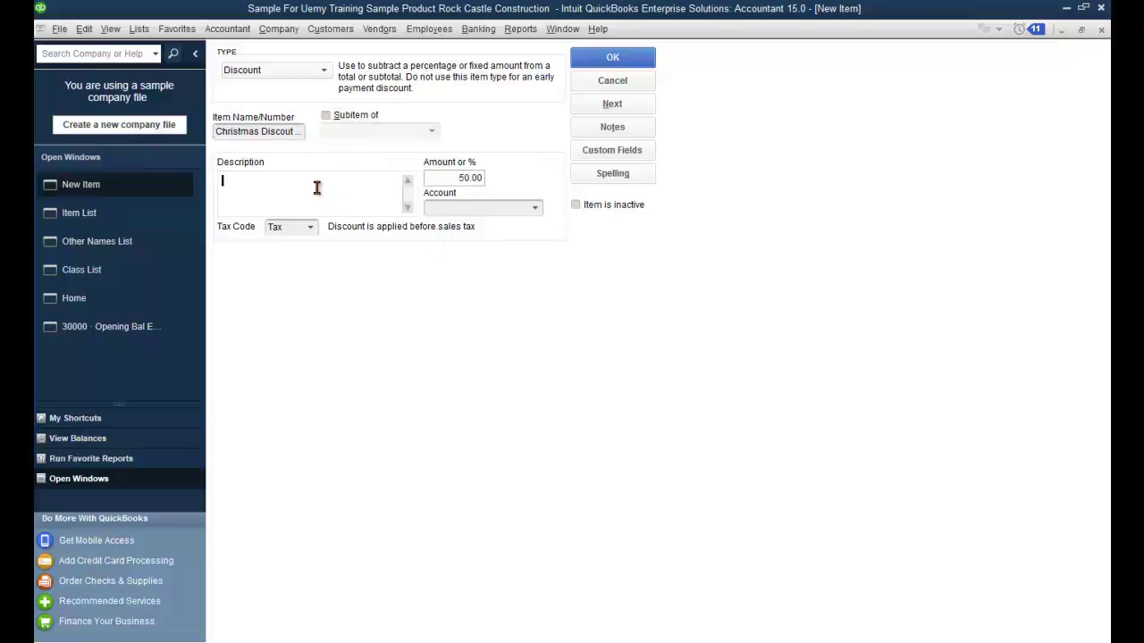
pyautogui.click(288, 131)
pyautogui.moveTo(216, 133); pyautogui.dragTo(313, 137)
pyautogui.hotkey('ctrl', 'c')
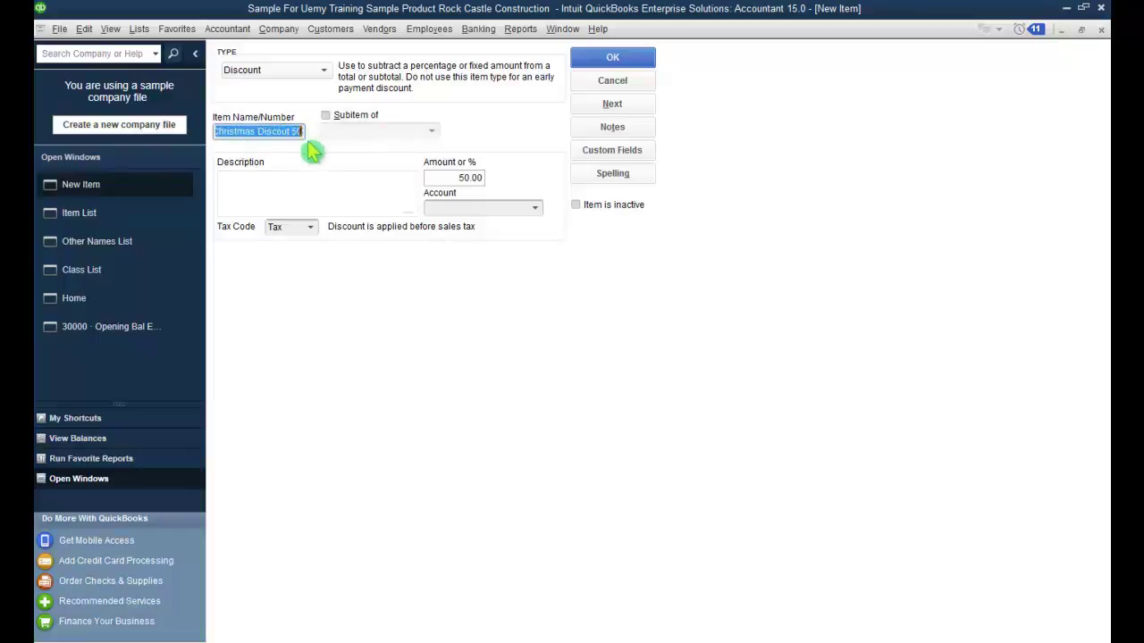
pyautogui.click(277, 176)
pyautogui.hotkey('ctrl', 'v')
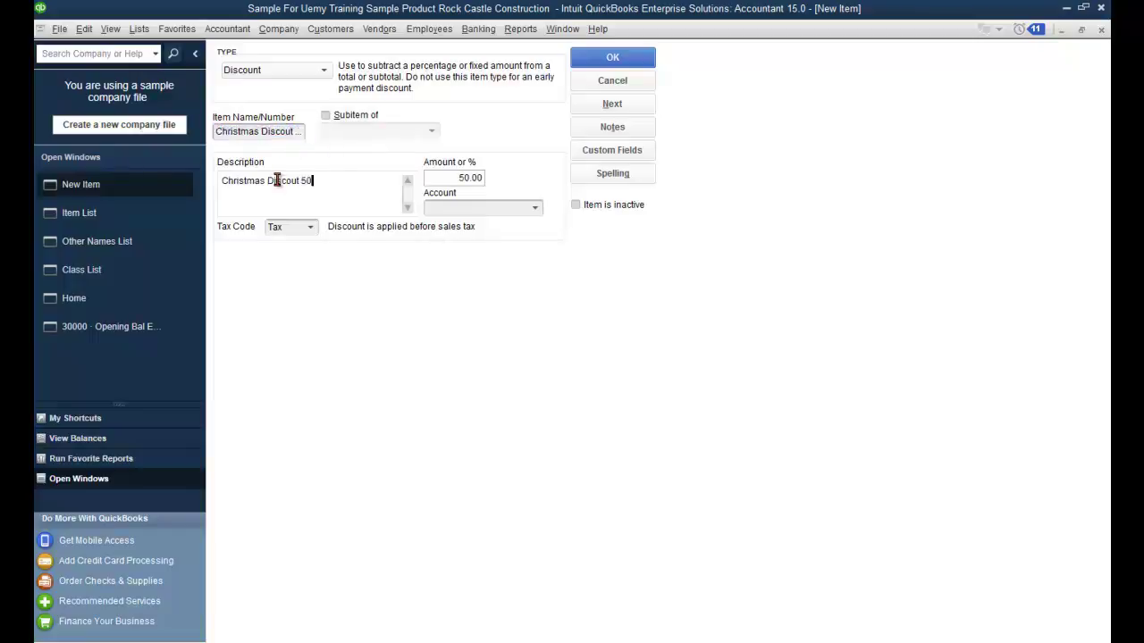
# Complete the discount item's description as "Christmas Discout 50%" and try to save the item
pyautogui.write('%')
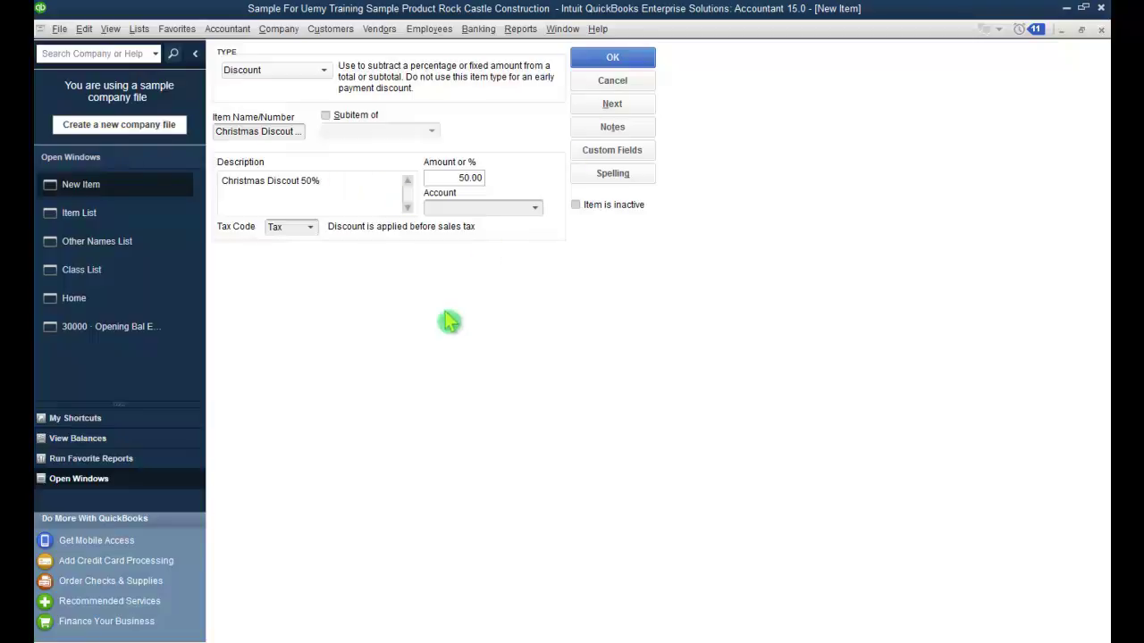
pyautogui.hotkey('alt', 's')
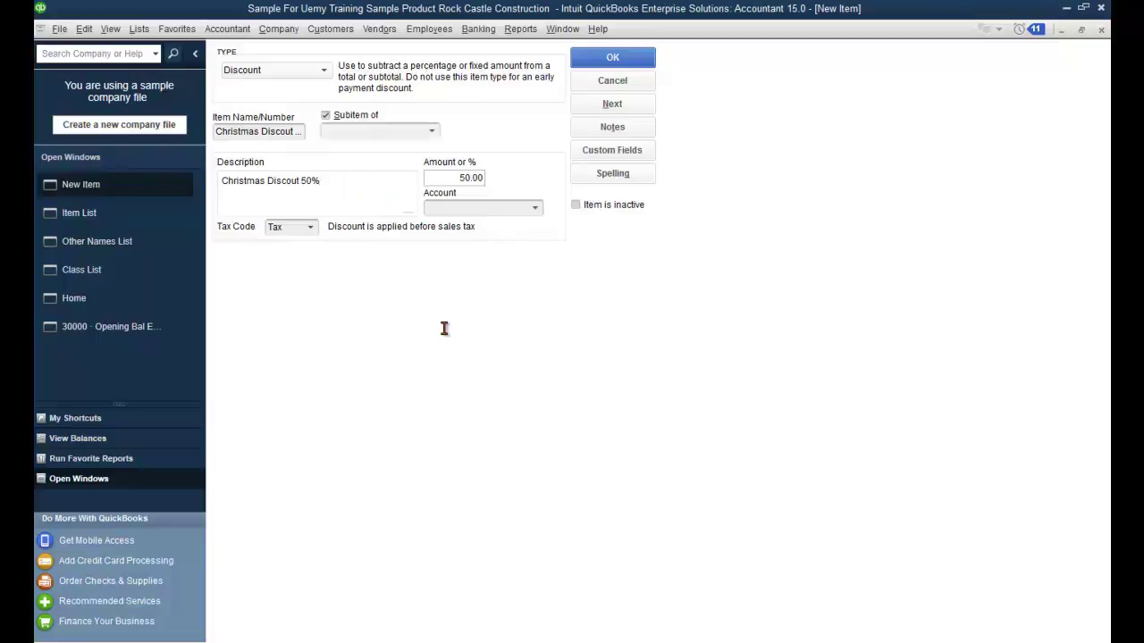
pyautogui.click(588, 63)
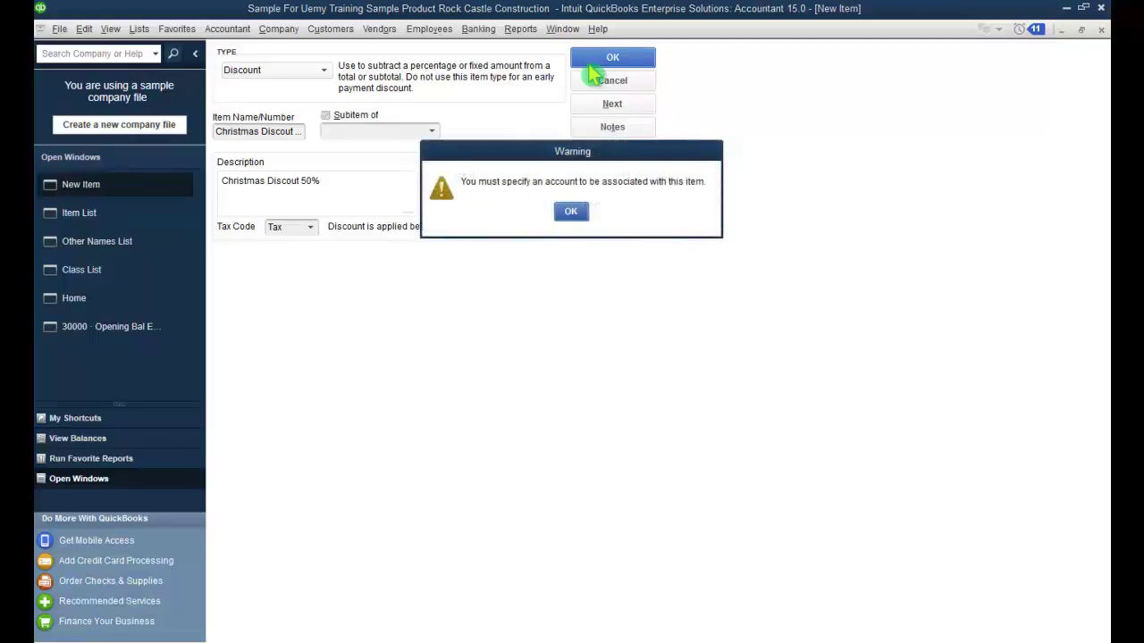
pyautogui.click(579, 211)
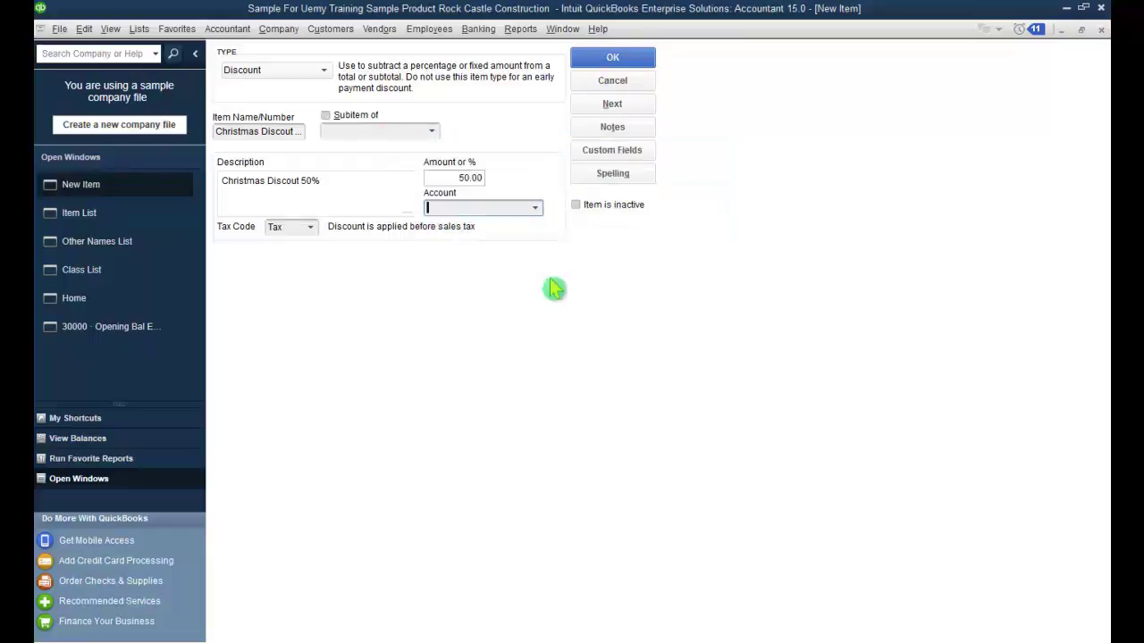
# Add a new income account for the discount item, named "Discount Given" with number 40160
pyautogui.click(536, 208)
pyautogui.scroll(12, 554, 276)
pyautogui.scroll(5, 554, 275)
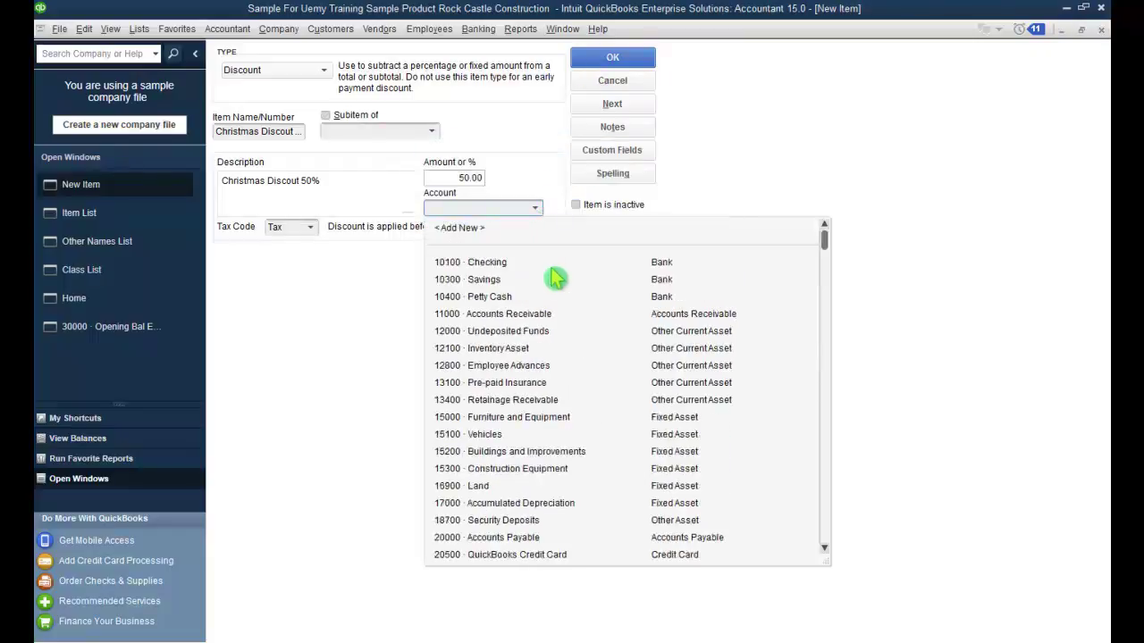
pyautogui.click(444, 229)
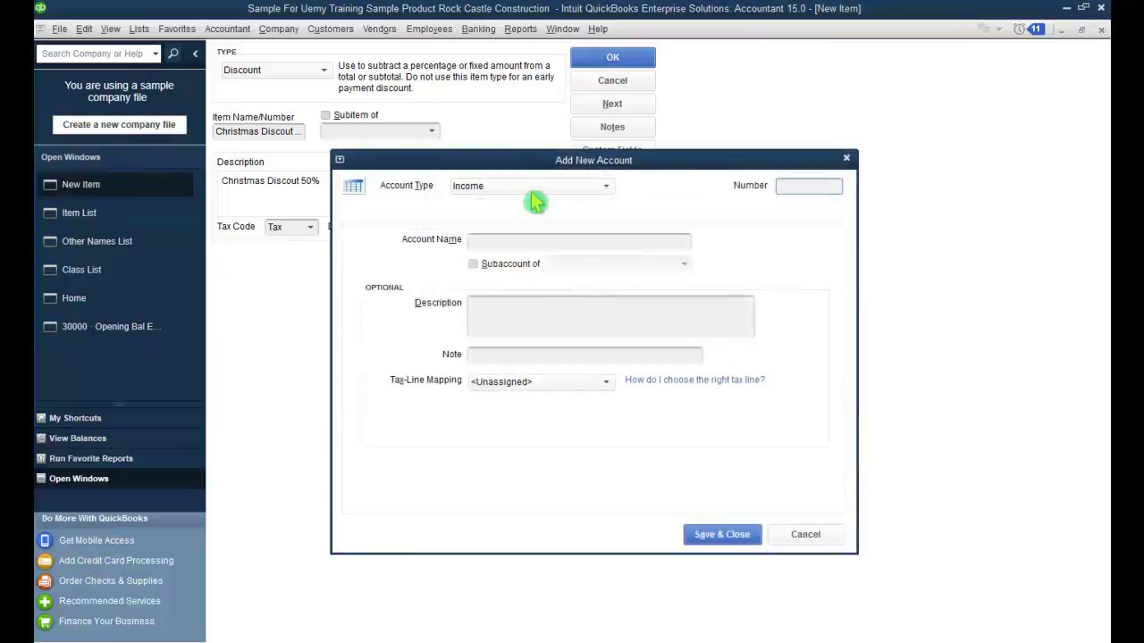
pyautogui.click(625, 245)
pyautogui.write('Dis')
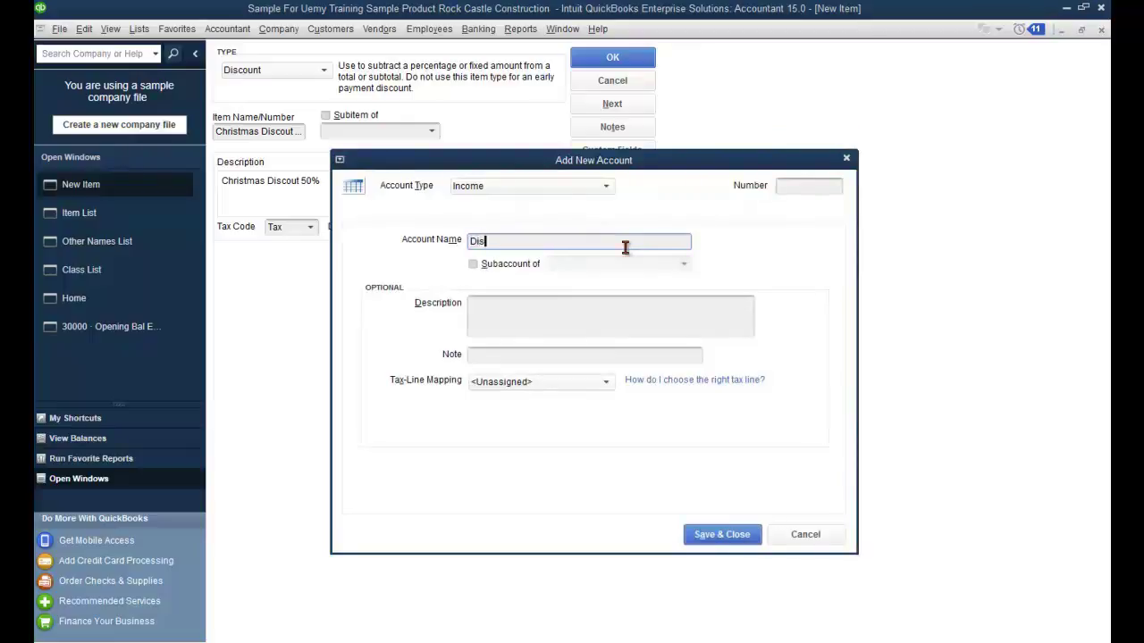
pyautogui.write('count Given')
pyautogui.click(790, 187)
pyautogui.write('40760')
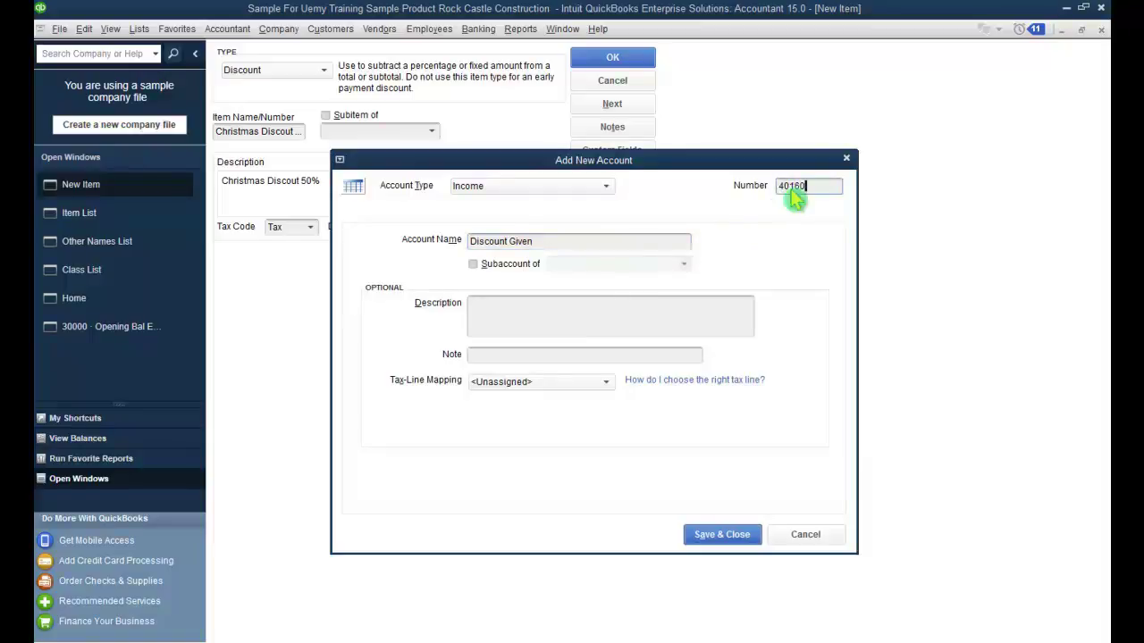
# Copy the new account's name into its description and save the account
pyautogui.click(717, 320)
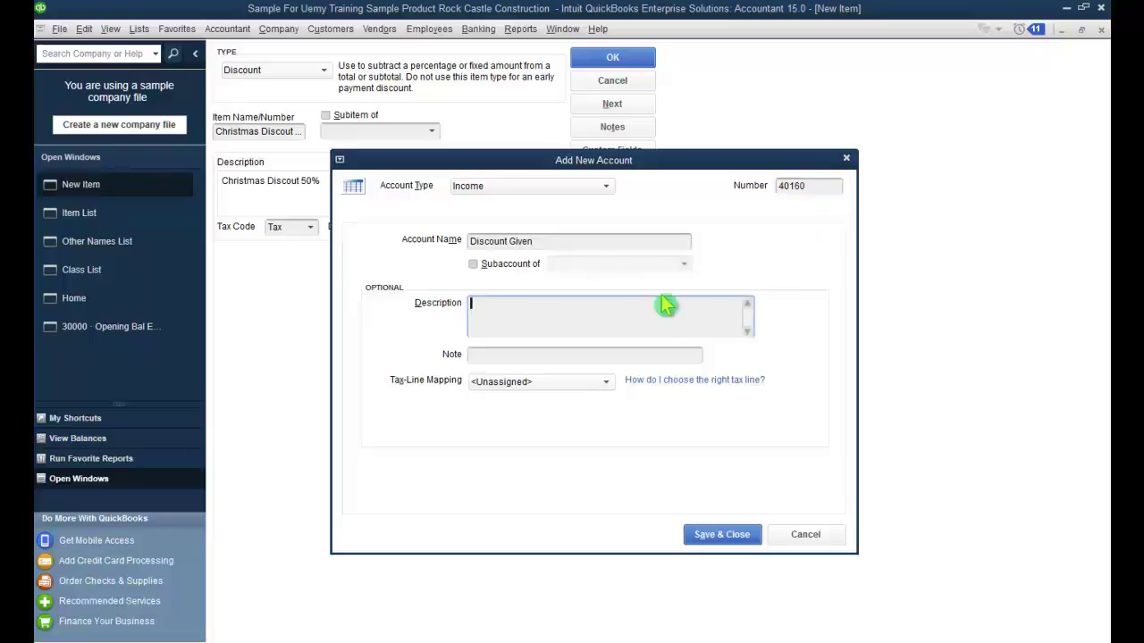
pyautogui.moveTo(556, 242); pyautogui.dragTo(466, 243)
pyautogui.hotkey('ctrl', 'c')
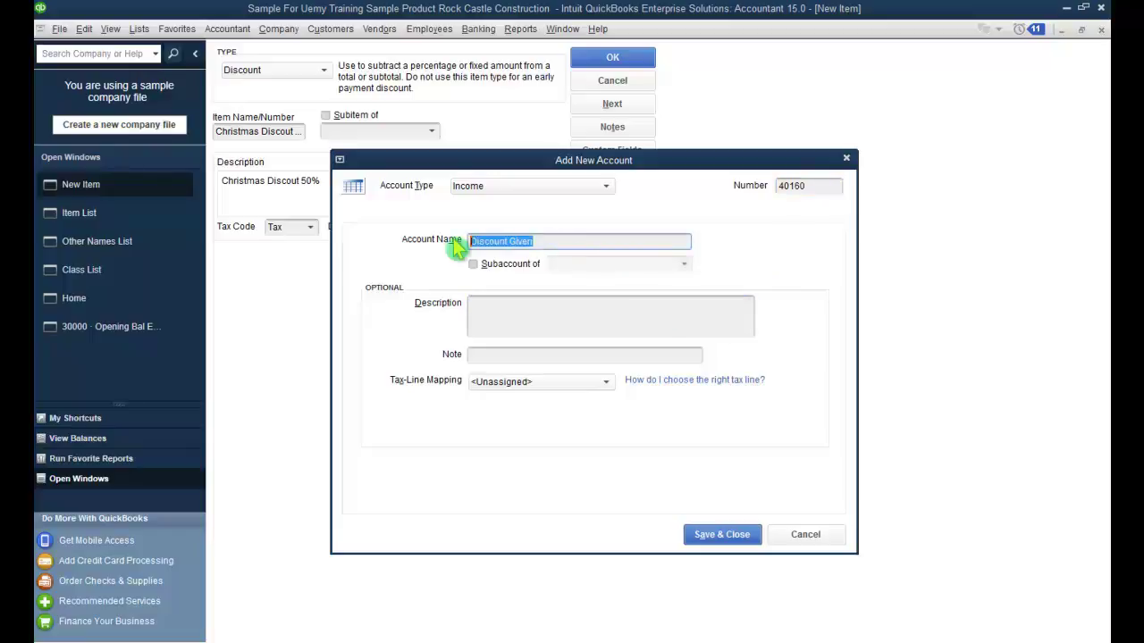
pyautogui.click(585, 303)
pyautogui.hotkey('ctrl', 'v')
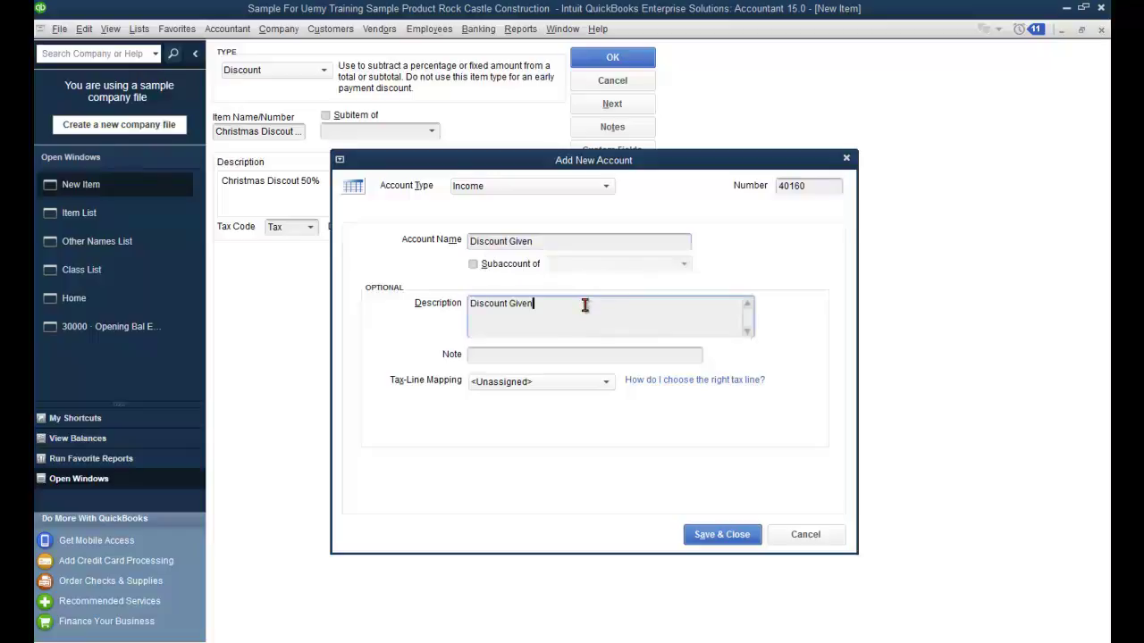
pyautogui.click(808, 186)
pyautogui.doubleClick(807, 186)
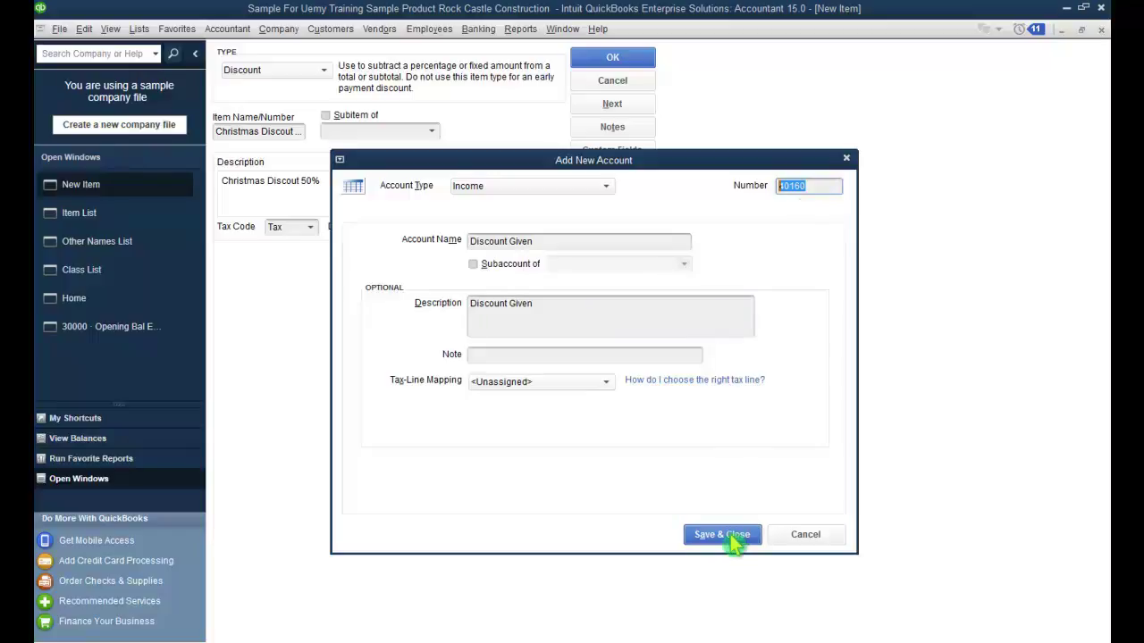
pyautogui.click(733, 540)
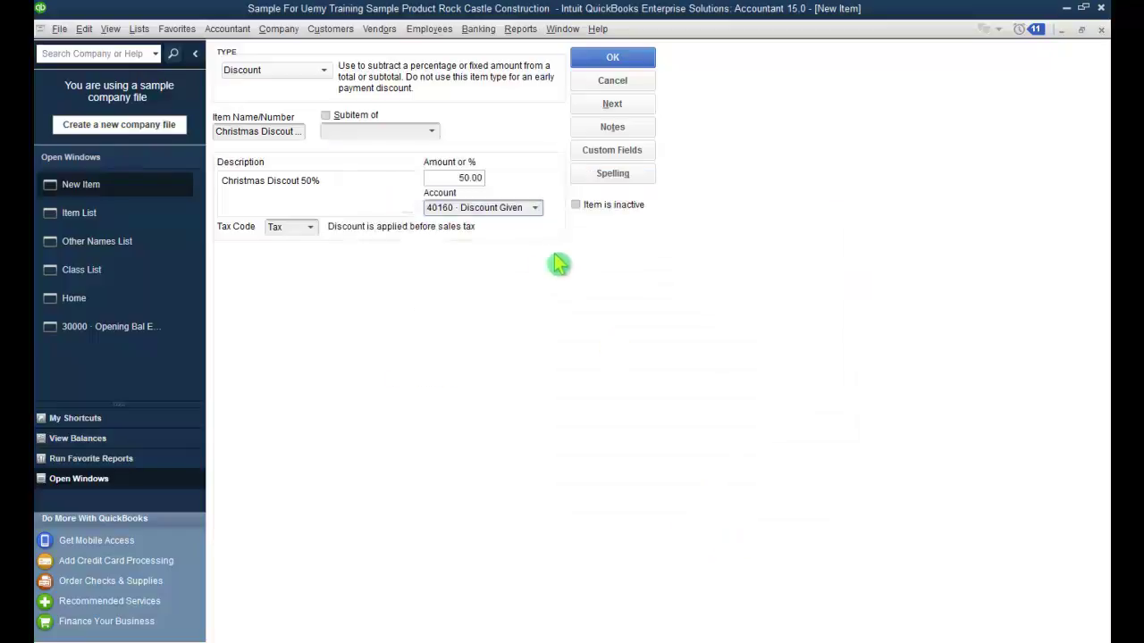
# Save the discount item with the description's misspelled word replaced by "Discount", and widen the item list's Account column
pyautogui.click(640, 60)
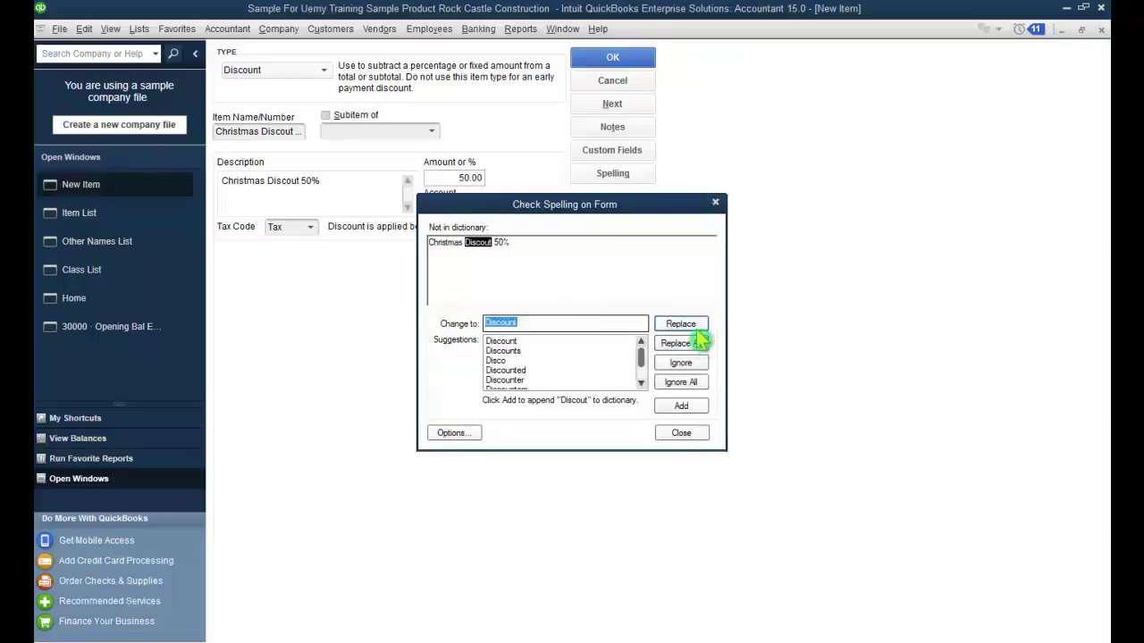
pyautogui.click(552, 341)
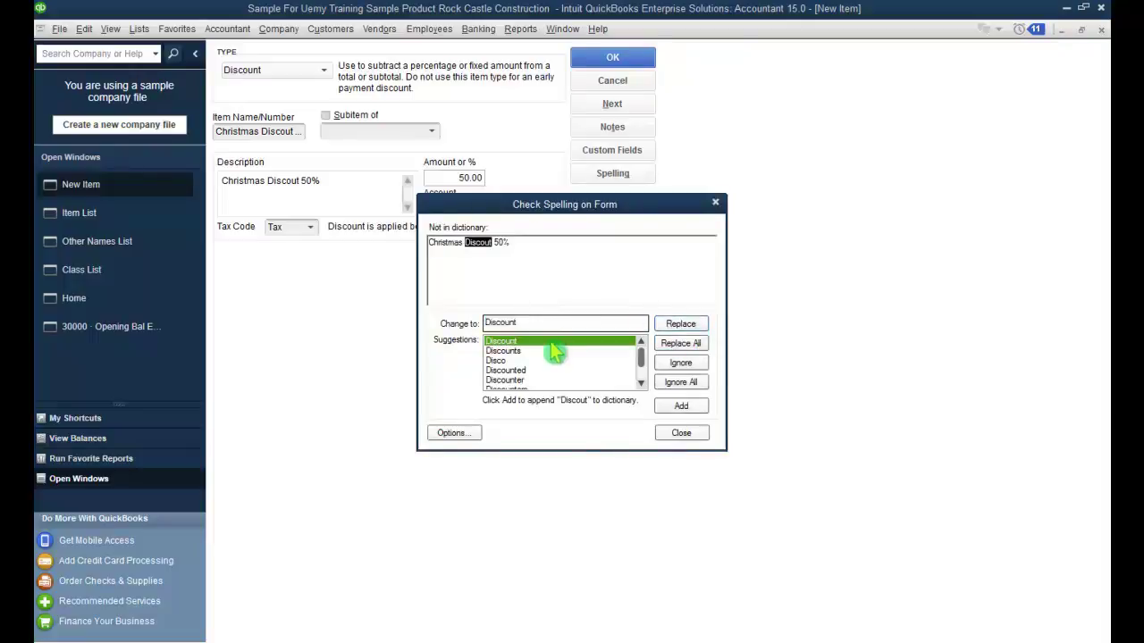
pyautogui.click(683, 323)
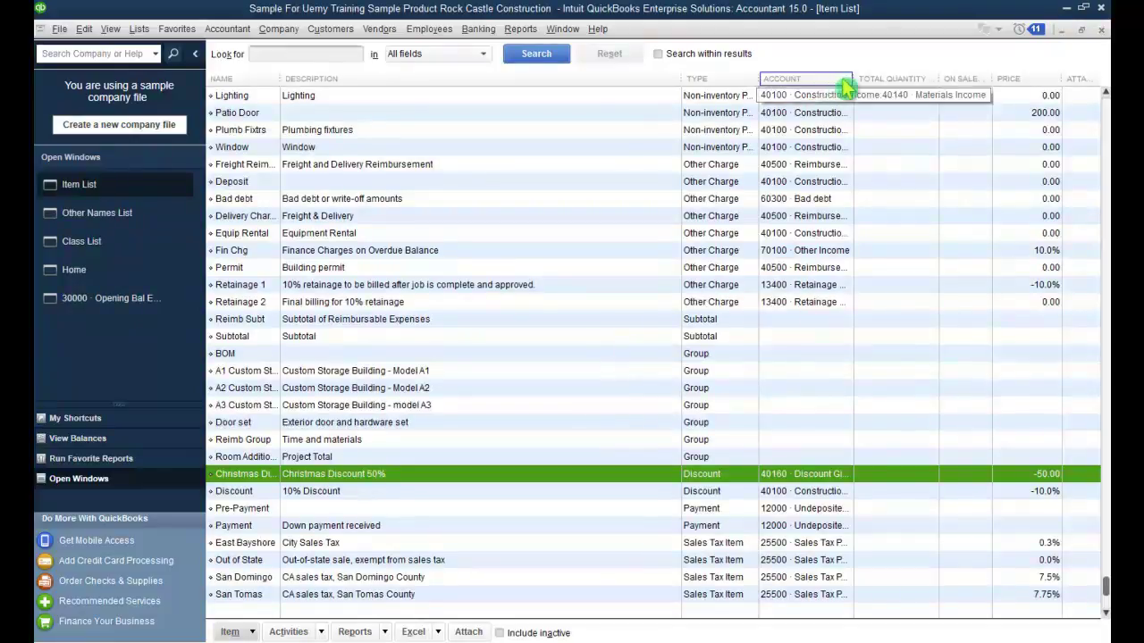
pyautogui.moveTo(854, 77); pyautogui.dragTo(938, 78)
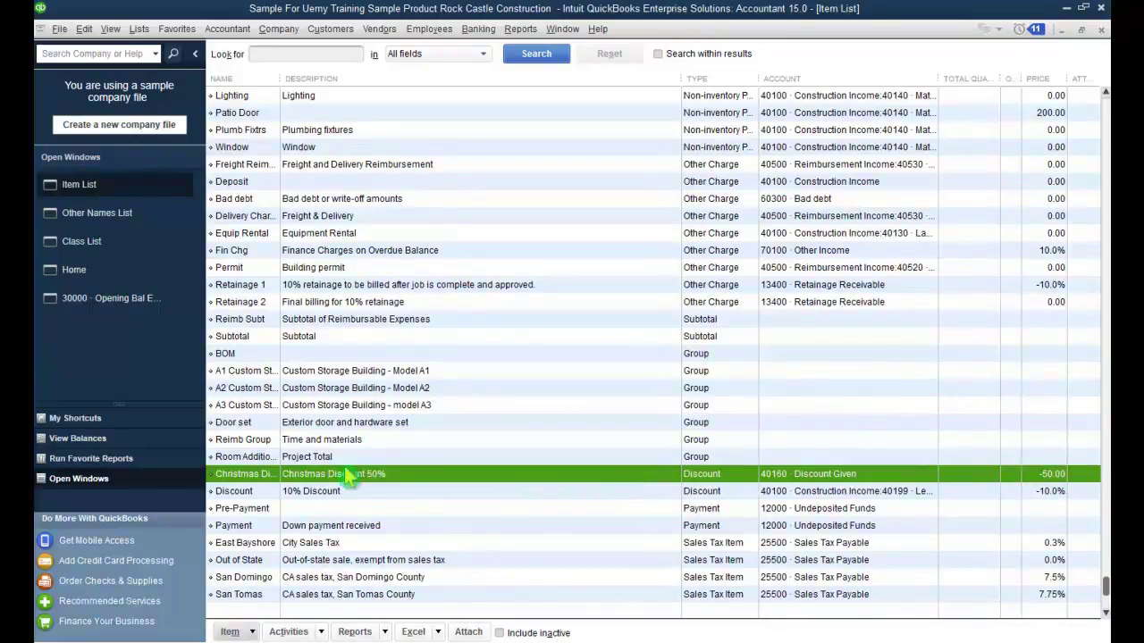
# Edit the Christmas discount item so its amount is 50%, and save it
pyautogui.rightClick(257, 481)
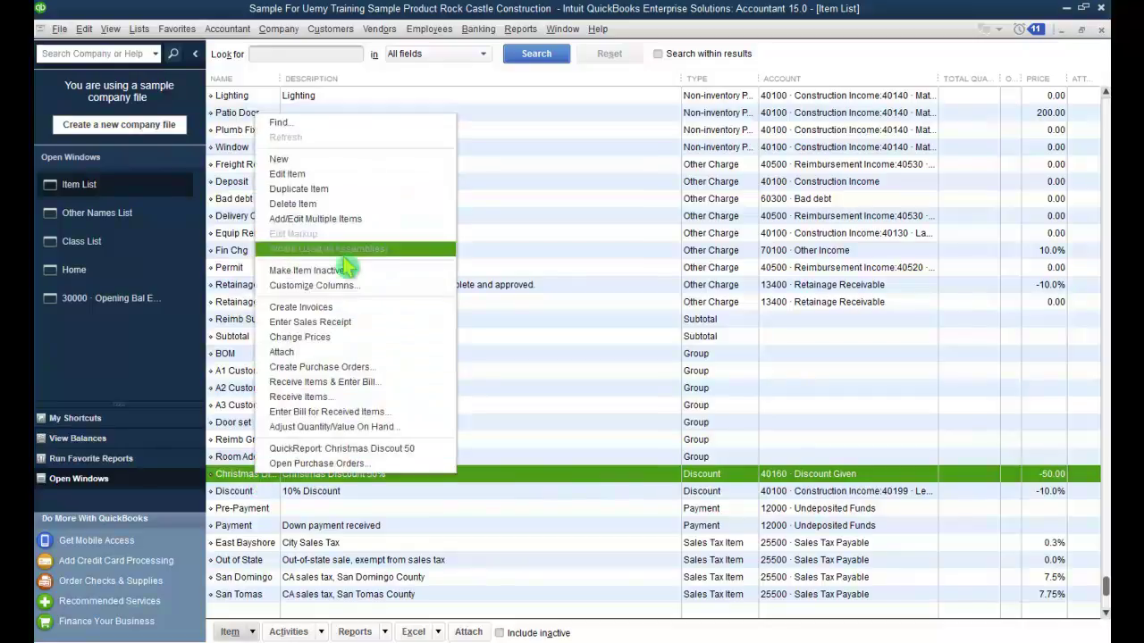
pyautogui.click(347, 174)
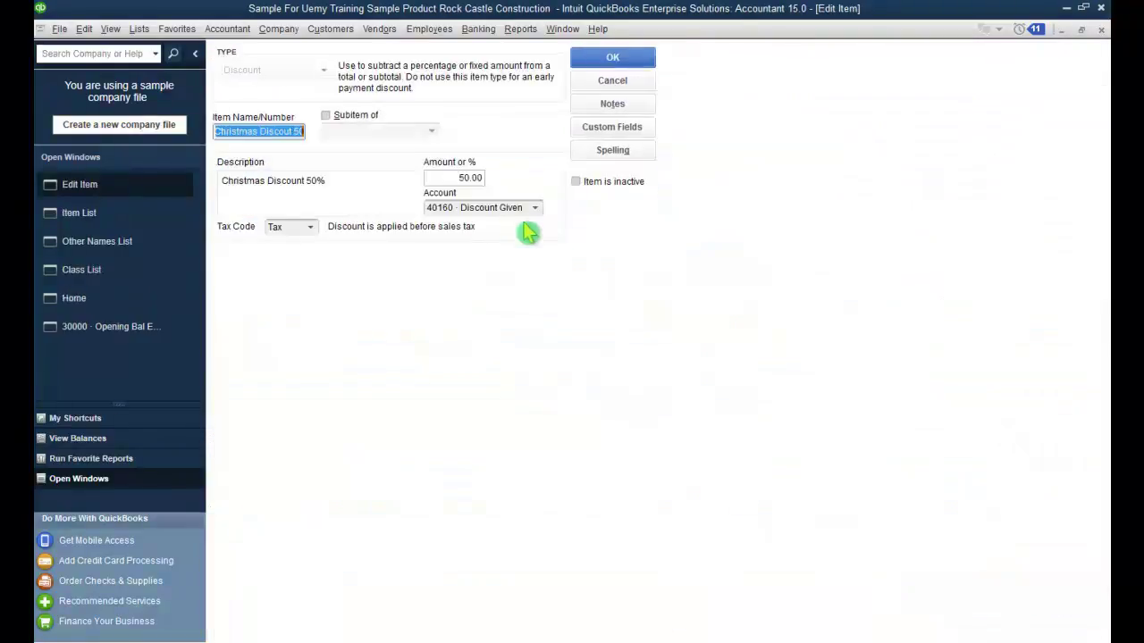
pyautogui.click(480, 178)
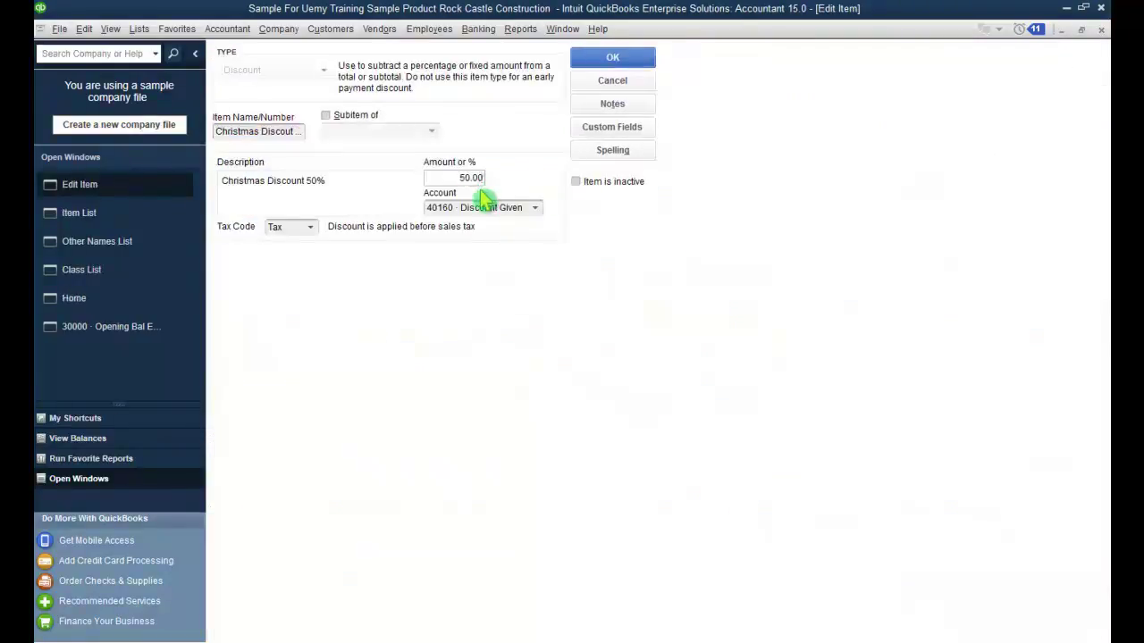
pyautogui.moveTo(470, 178); pyautogui.dragTo(497, 188)
pyautogui.write('%')
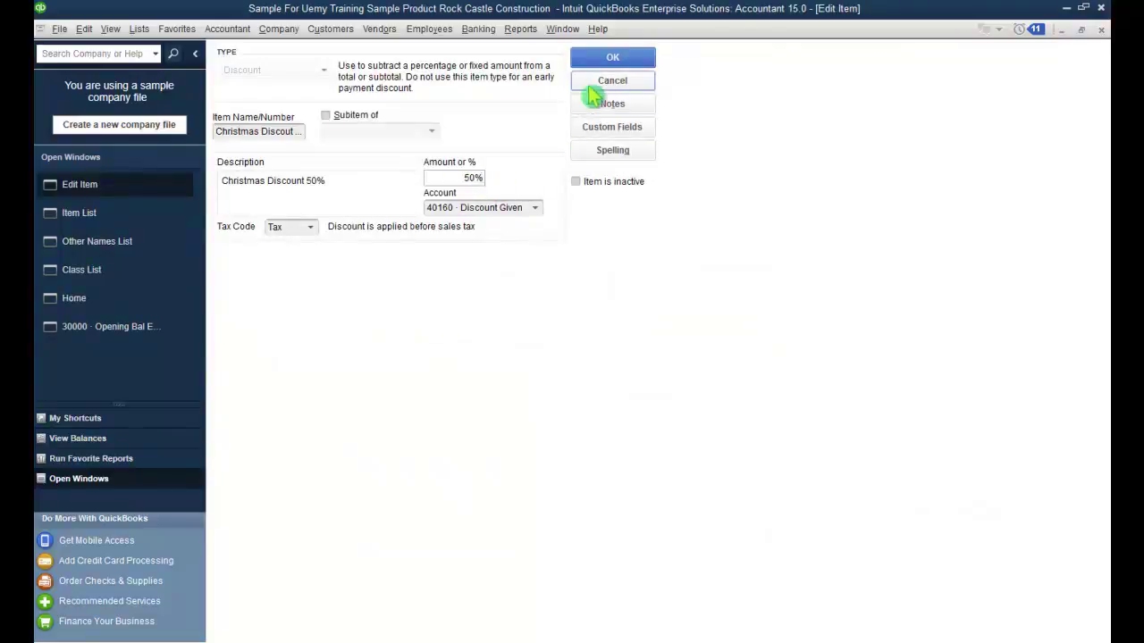
pyautogui.click(592, 58)
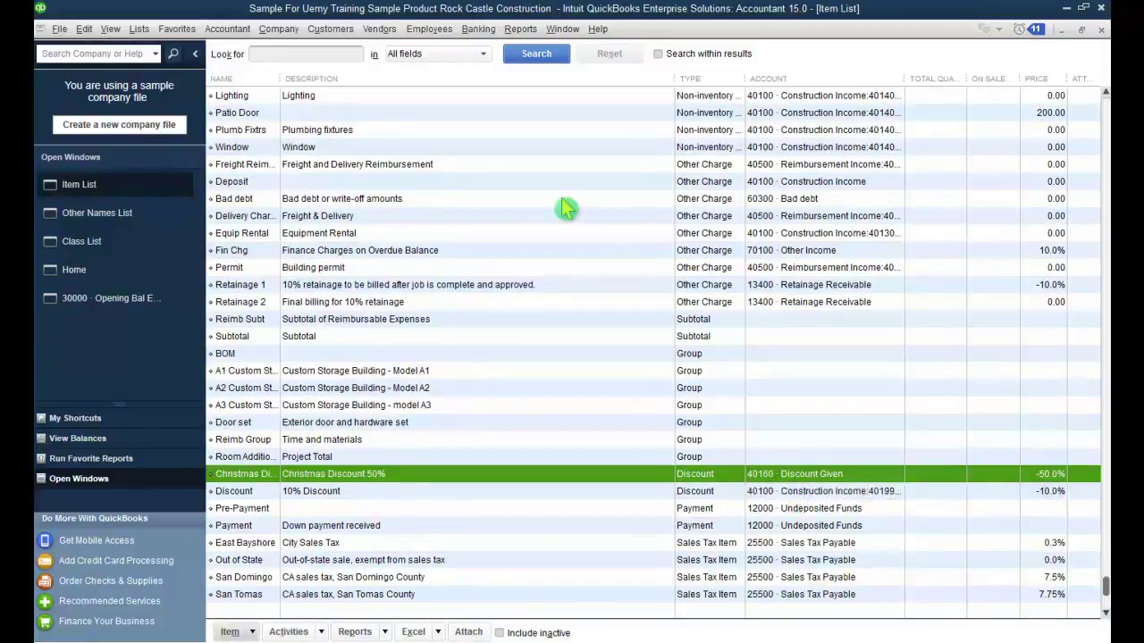
# Add the A3 Custom Storage Shed group item to the next empty line of the invoice
pyautogui.hotkey('ctrl', 'n')
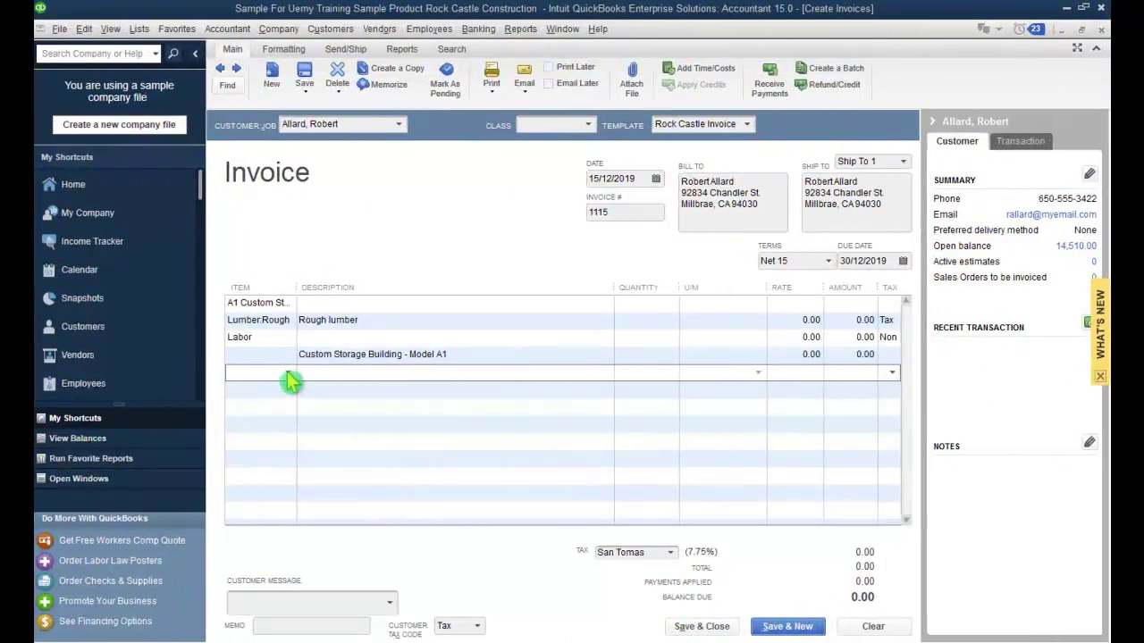
pyautogui.click(288, 374)
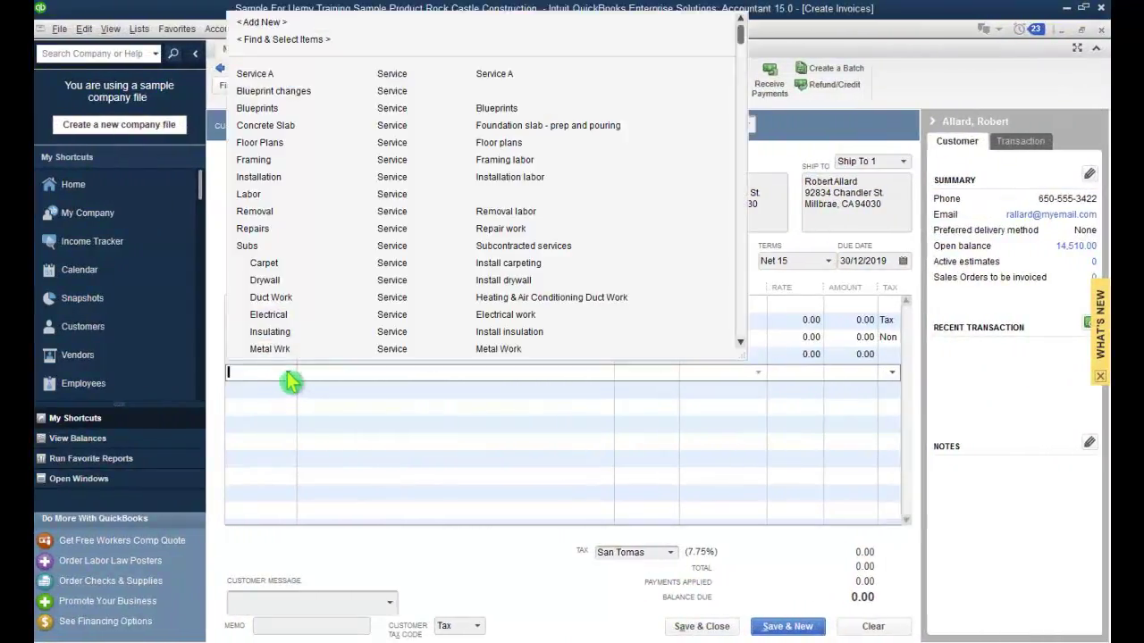
pyautogui.scroll(-20, 368, 299)
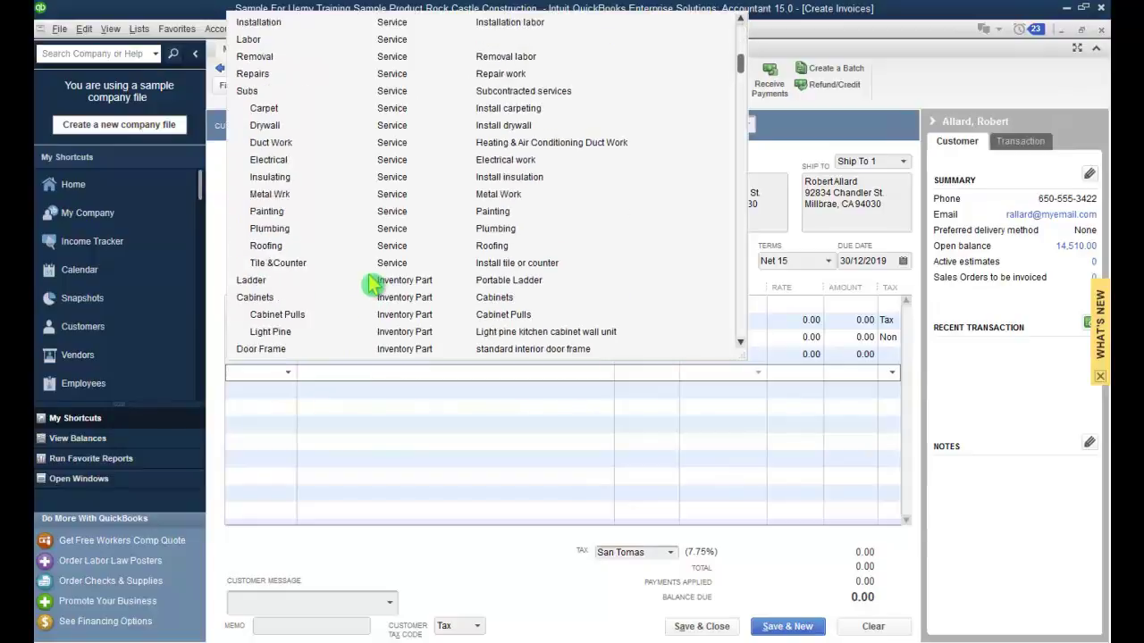
pyautogui.scroll(-3, 371, 284)
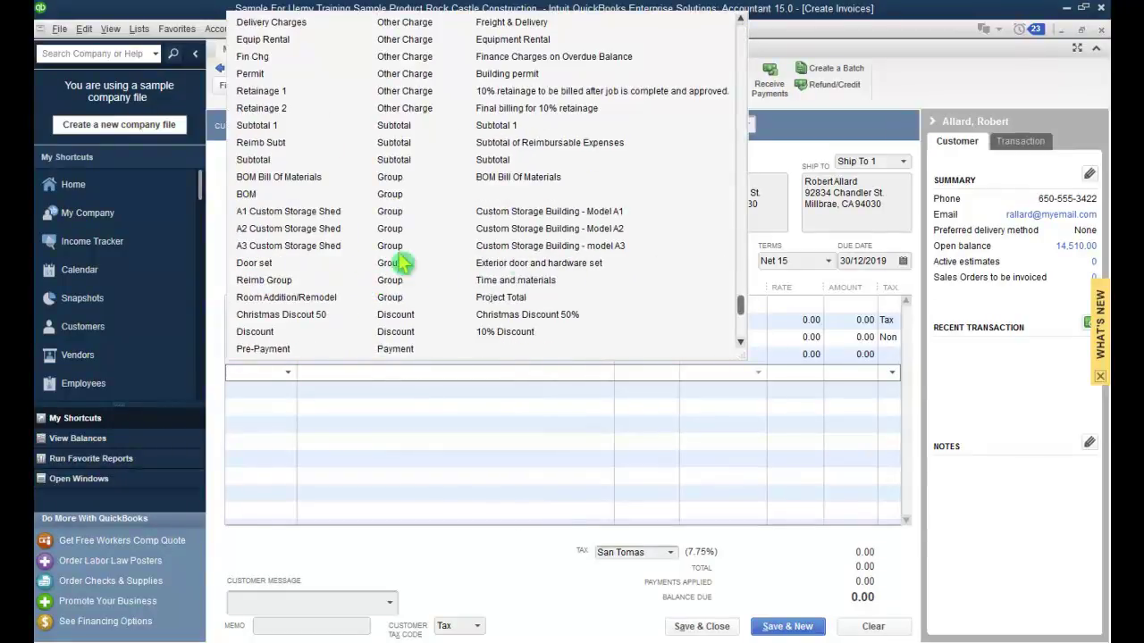
pyautogui.click(280, 249)
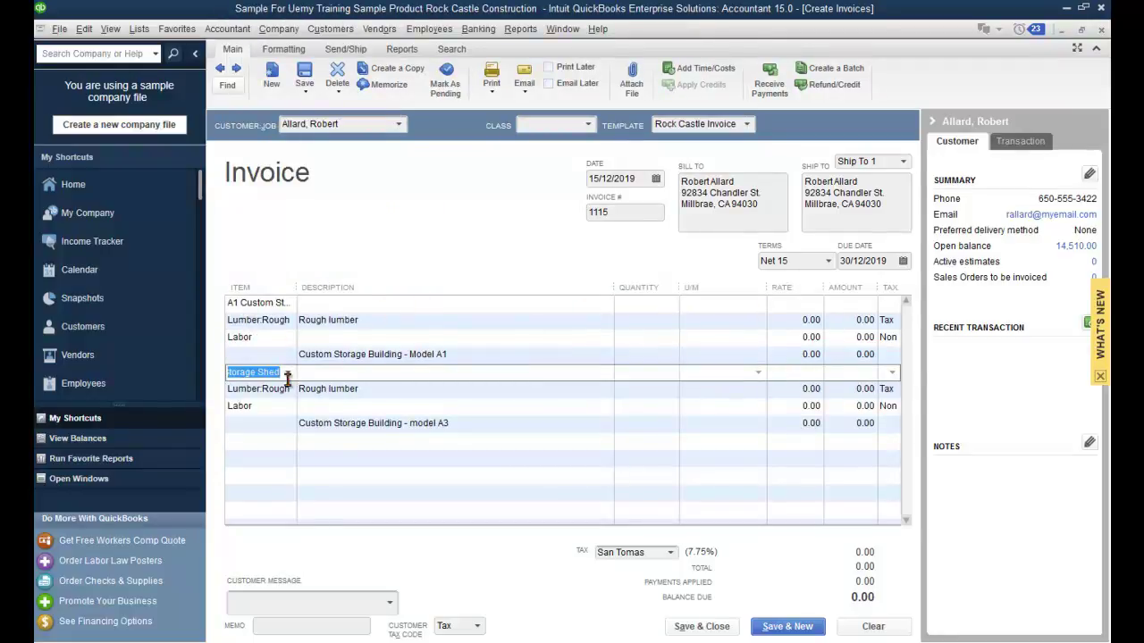
pyautogui.click(301, 424)
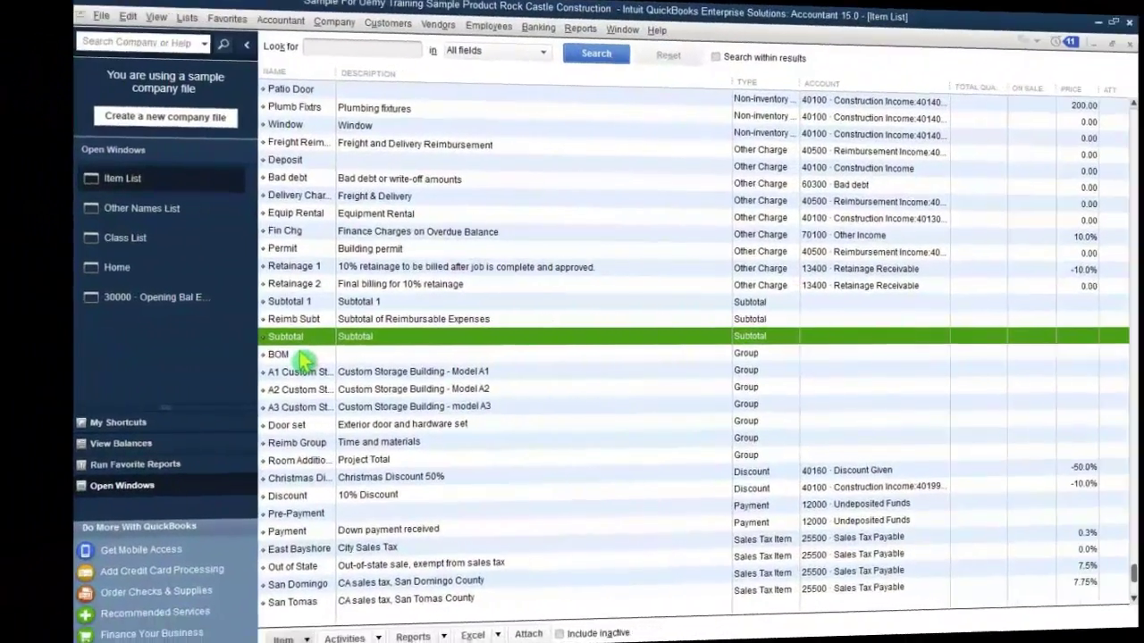
# Create a new item of type Group in the Item List and name it "BOM Bill Of Materials"
pyautogui.click(322, 357)
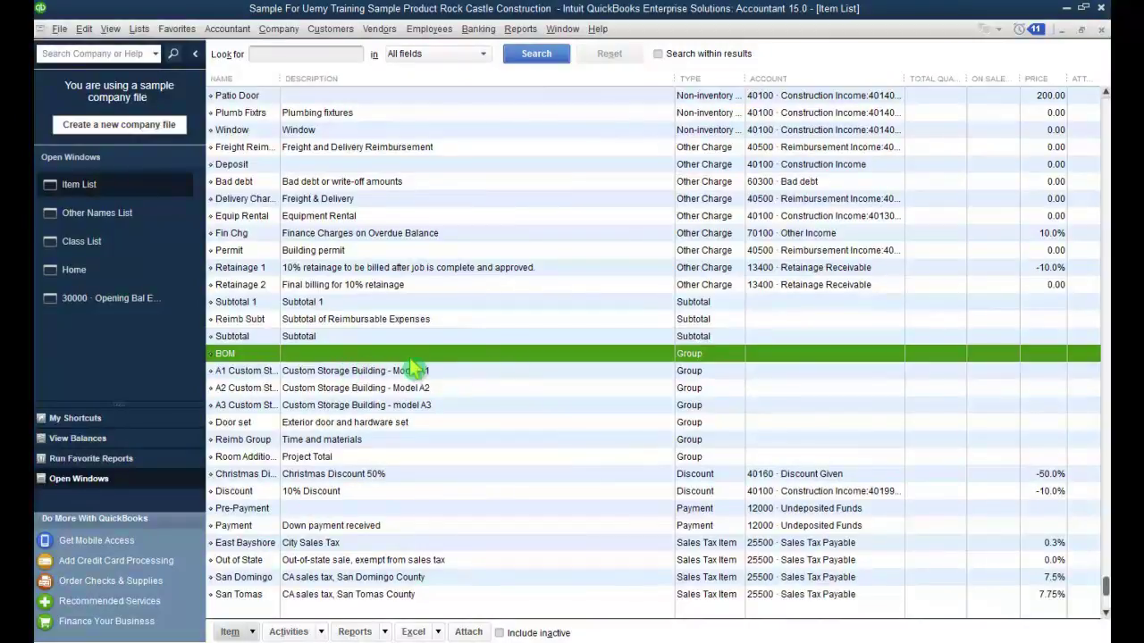
pyautogui.click(254, 631)
pyautogui.click(245, 382)
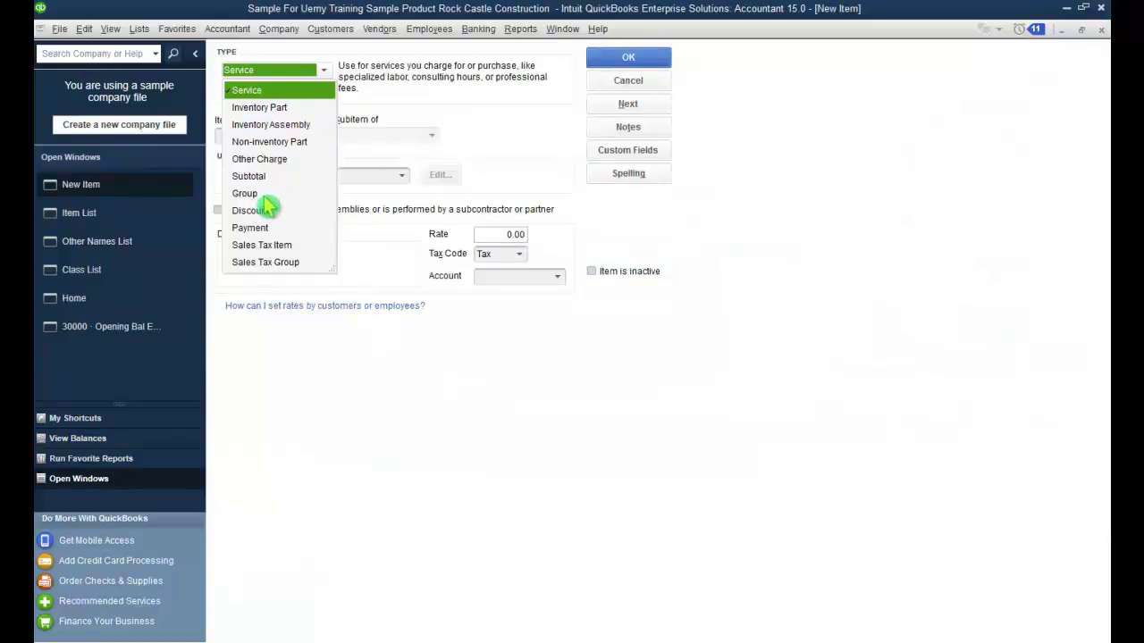
pyautogui.click(269, 193)
pyautogui.click(300, 133)
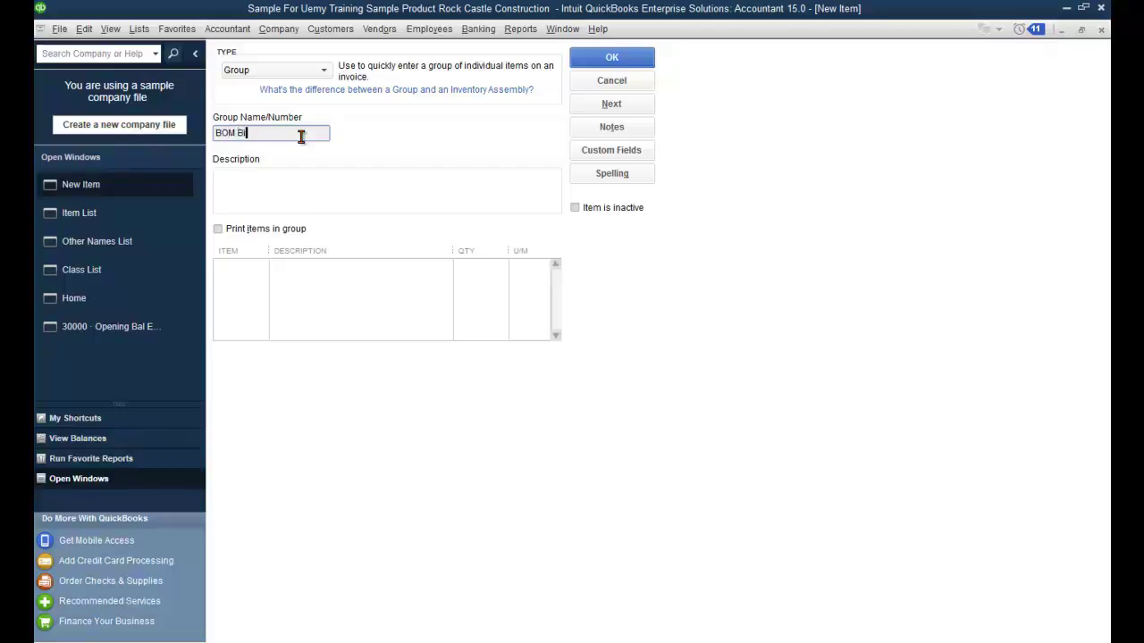
pyautogui.write('Of Mate')
# Copy the group name into its description and save the group item, ignoring the spelling suggestion for "BOM"
pyautogui.keyDown('shift'); pyautogui.click(214, 133); pyautogui.keyUp('shift')
pyautogui.hotkey('ctrl', 'c')
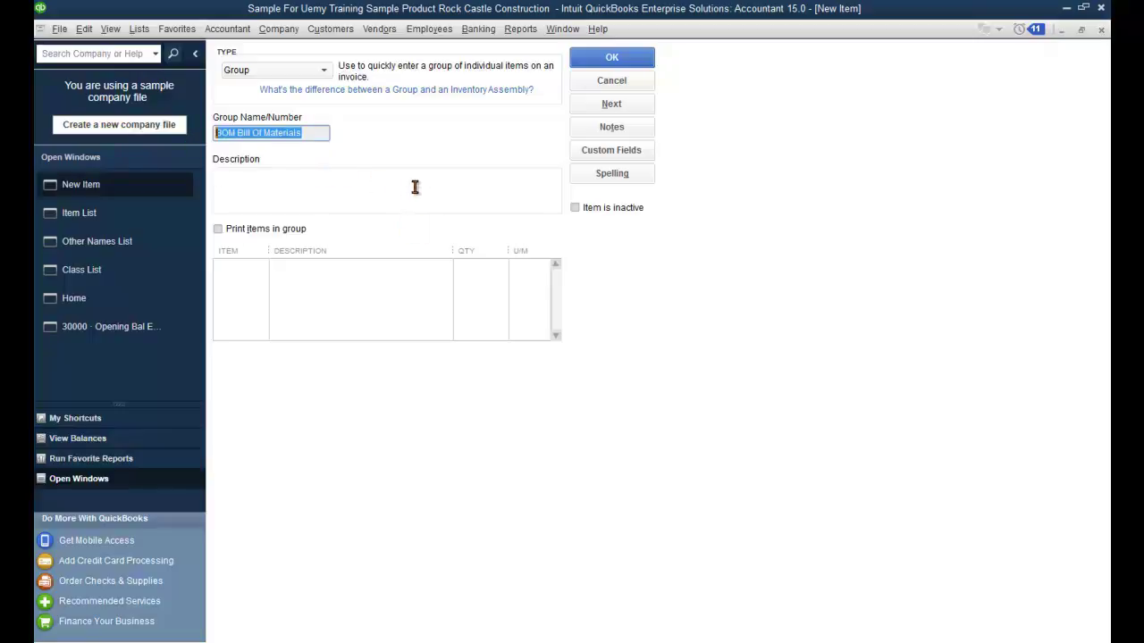
pyautogui.click(414, 187)
pyautogui.hotkey('ctrl', 'v')
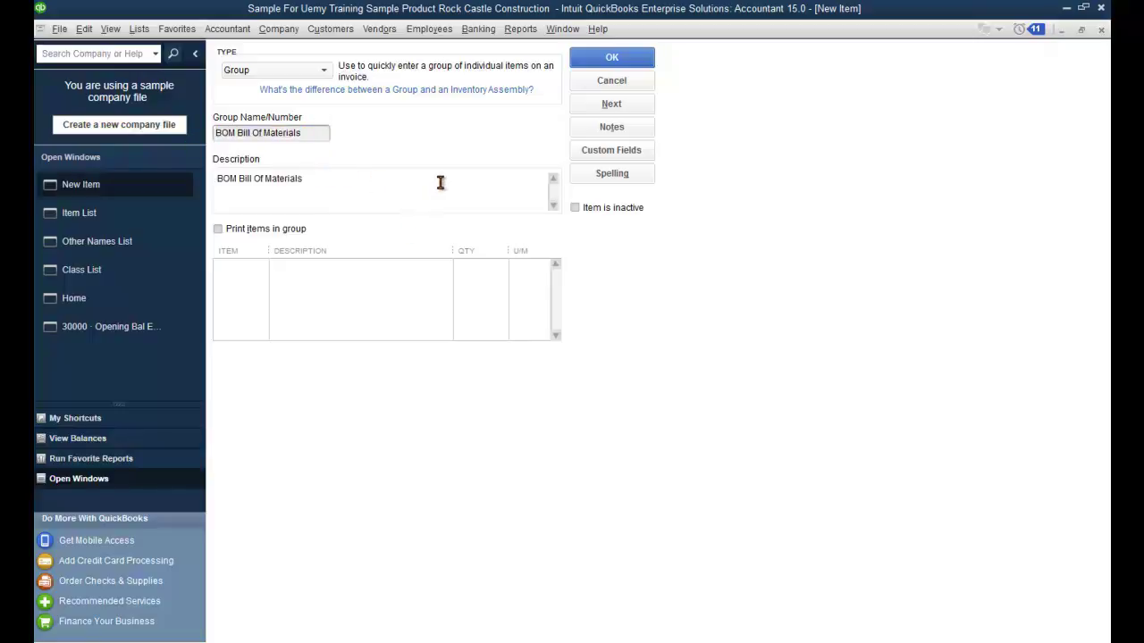
pyautogui.click(616, 60)
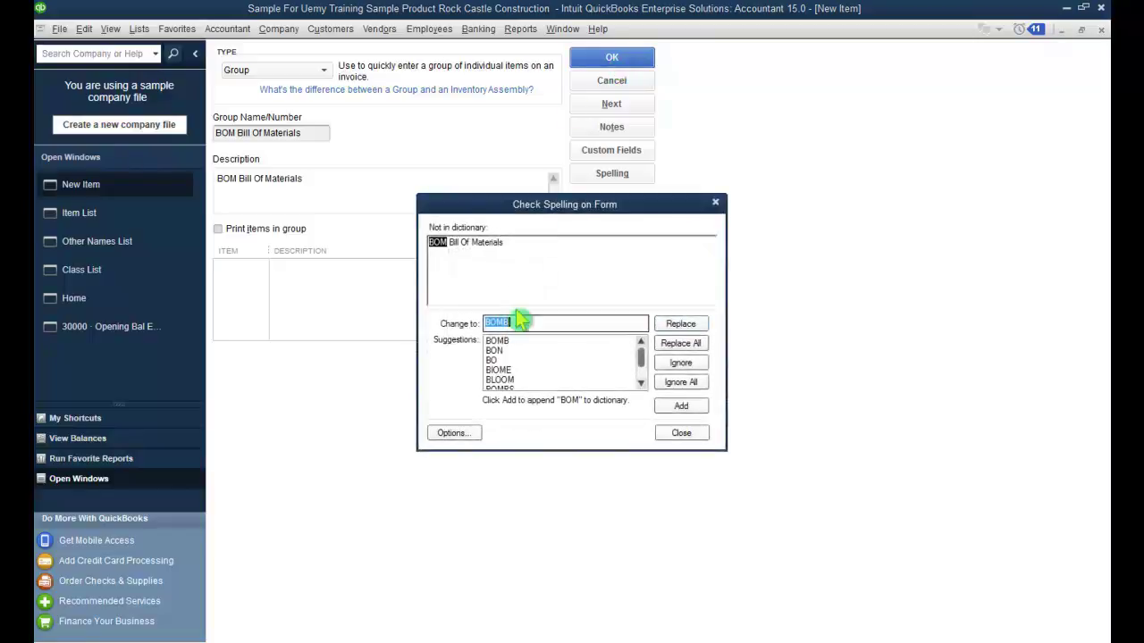
pyautogui.click(693, 368)
pyautogui.click(277, 356)
pyautogui.click(286, 340)
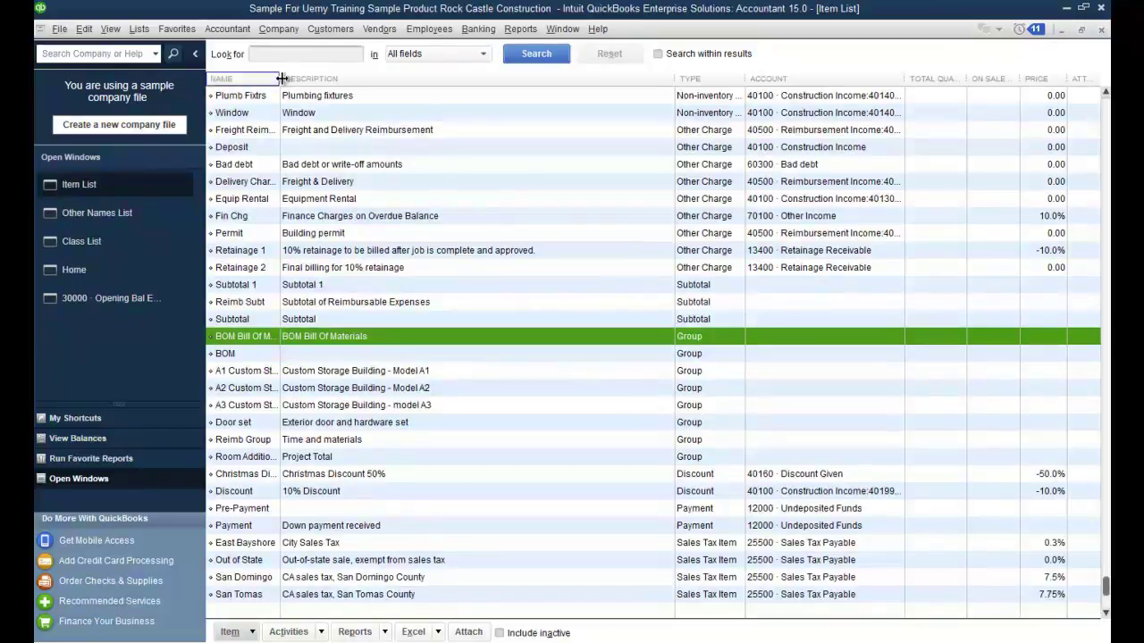
# Widen the Name column of the Item List, open the BOM Bill Of Materials group item and add Cabinet Pulls as its first component
pyautogui.moveTo(279, 79); pyautogui.dragTo(349, 258)
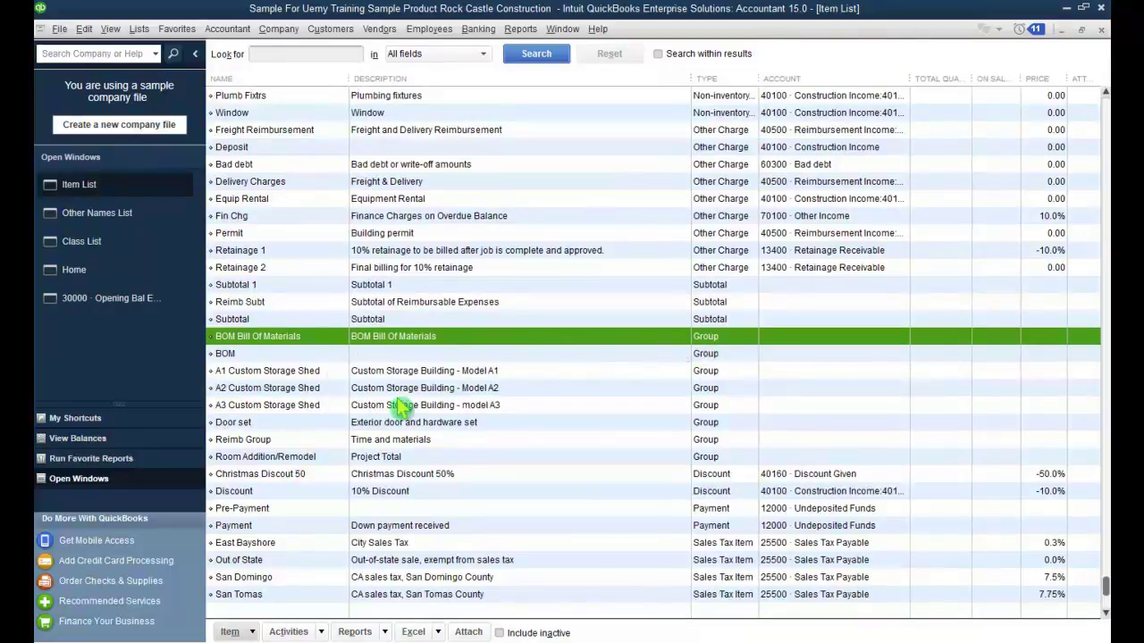
pyautogui.doubleClick(424, 337)
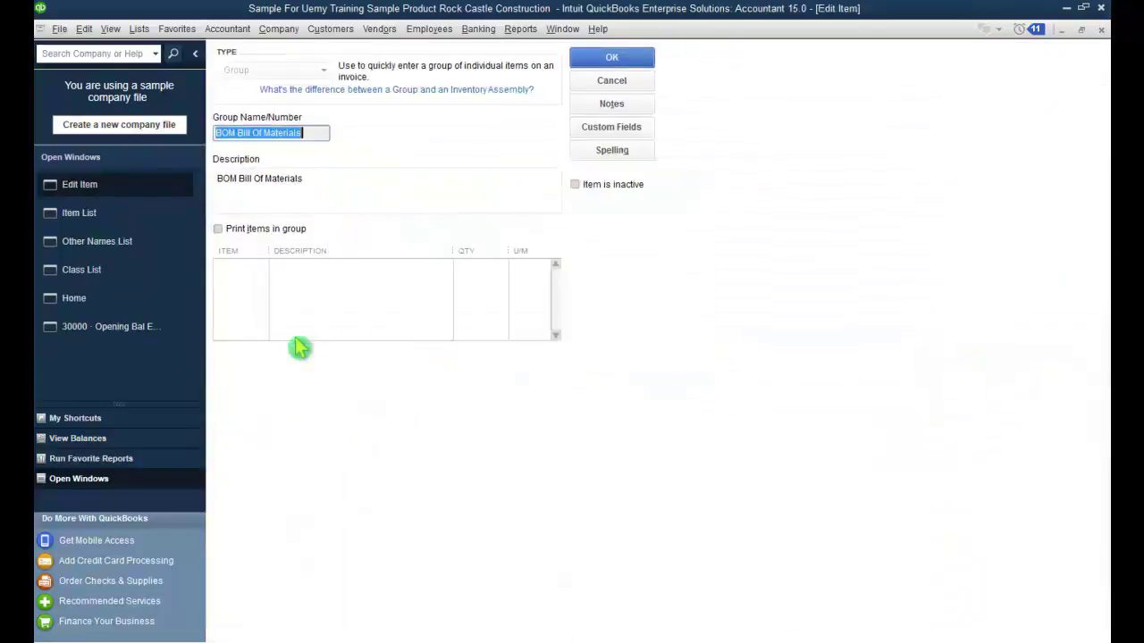
pyautogui.click(234, 267)
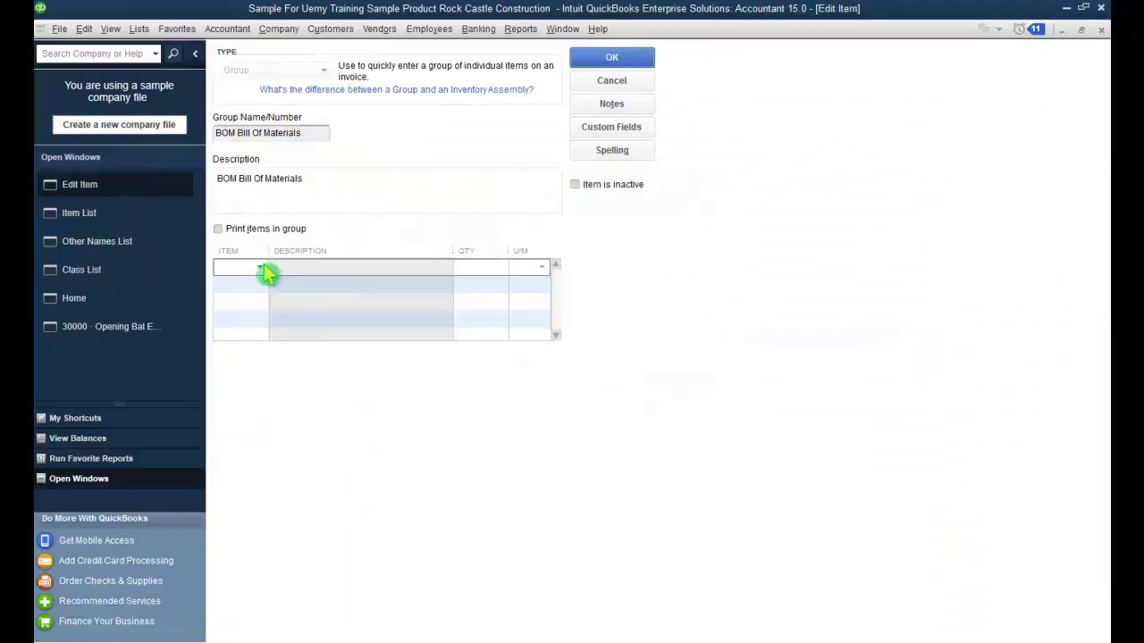
pyautogui.click(264, 273)
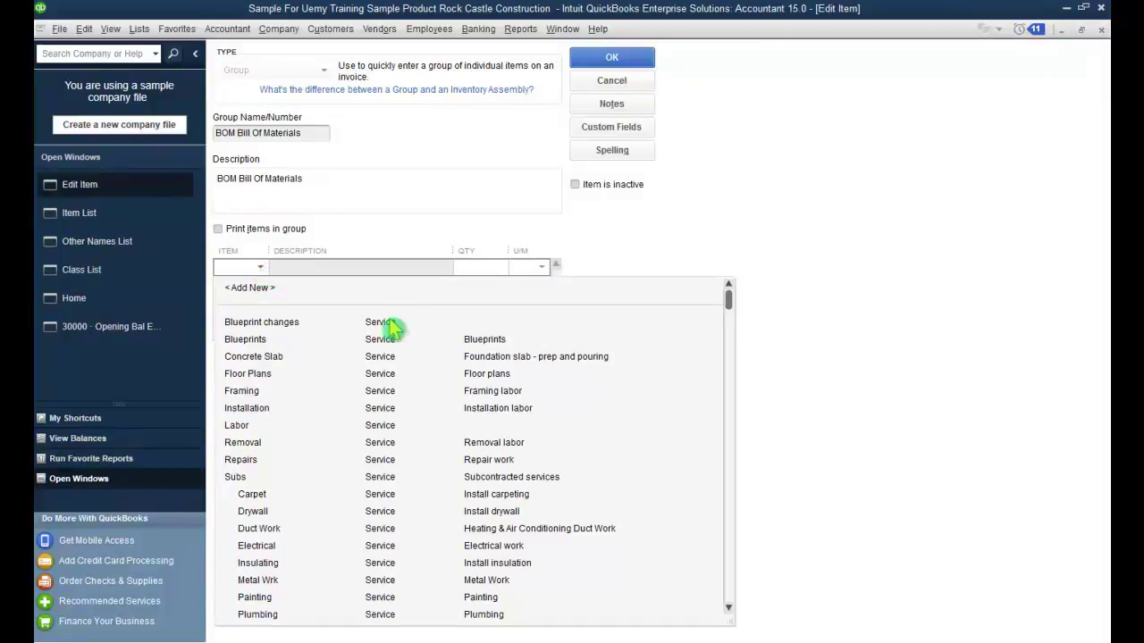
pyautogui.scroll(-5, 295, 389)
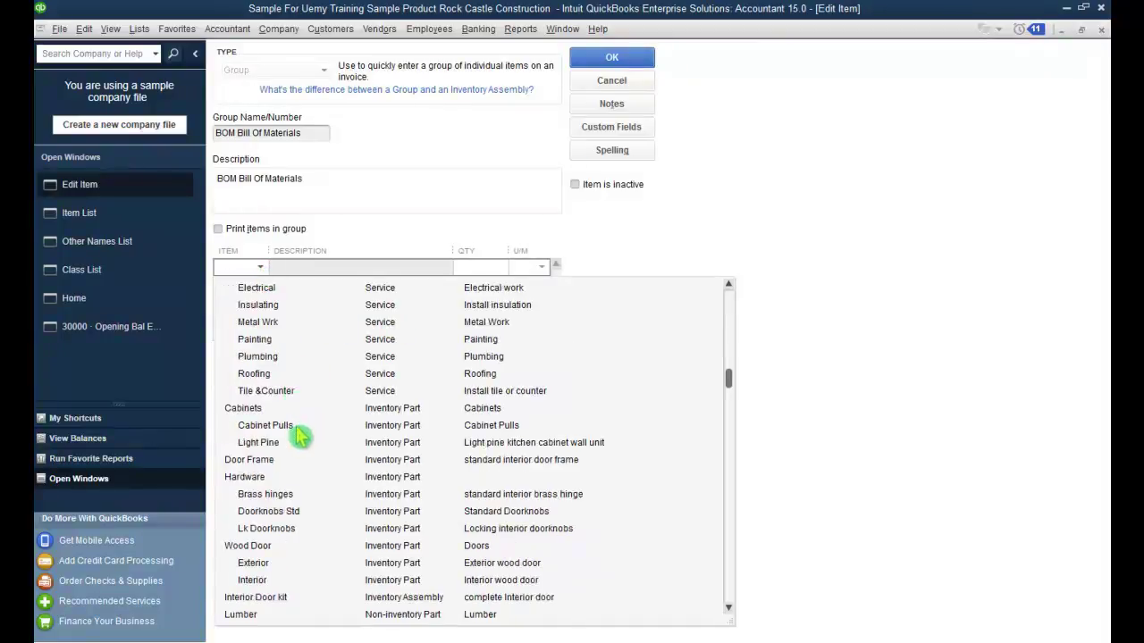
pyautogui.click(265, 425)
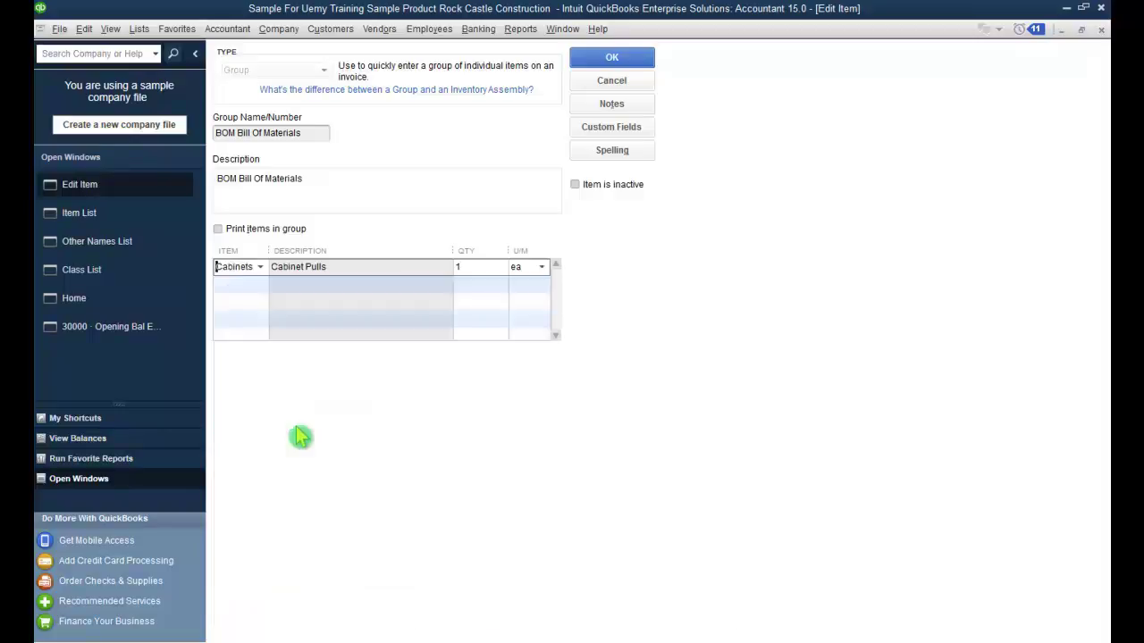
# Add the Light Pine cabinet item as the second component of the group with a quantity of 1
pyautogui.click(251, 284)
pyautogui.click(260, 284)
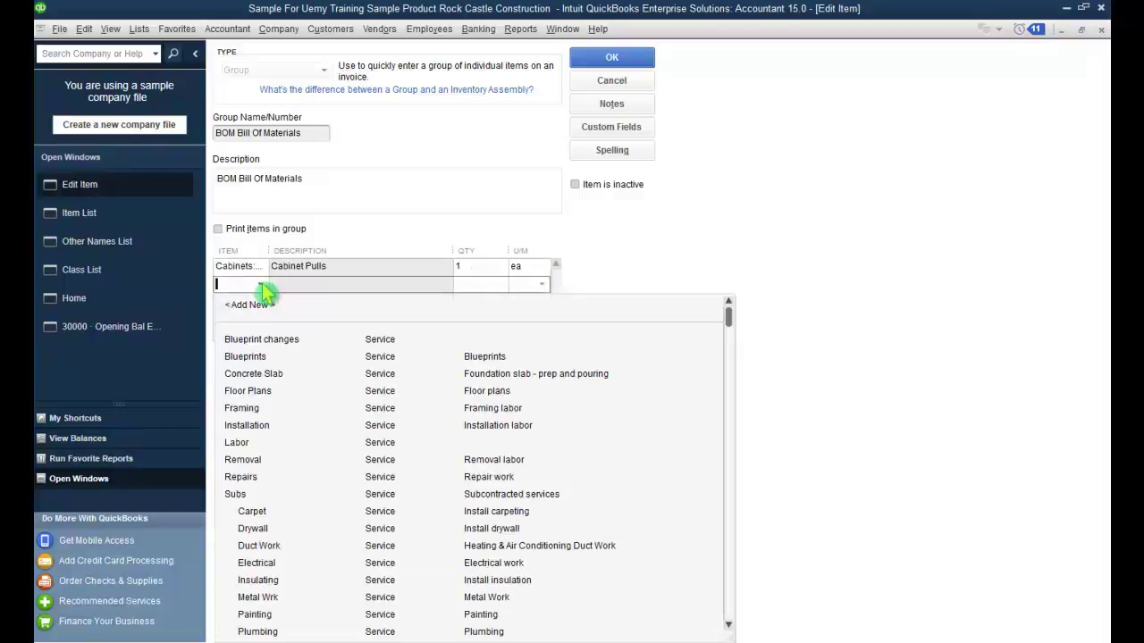
pyautogui.scroll(-5, 291, 504)
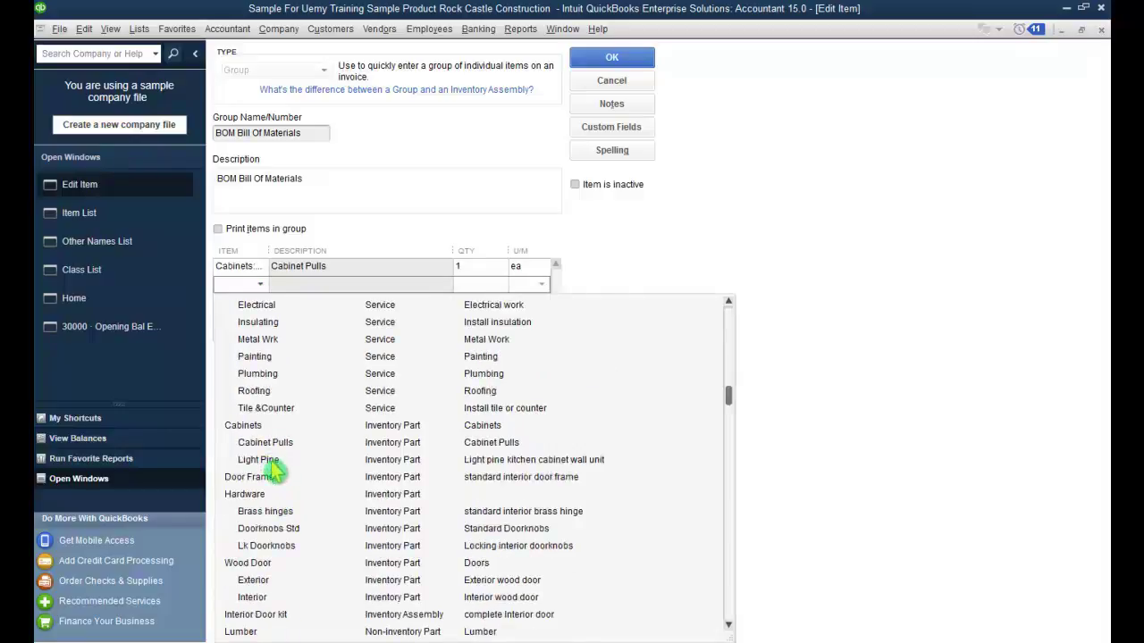
pyautogui.click(272, 463)
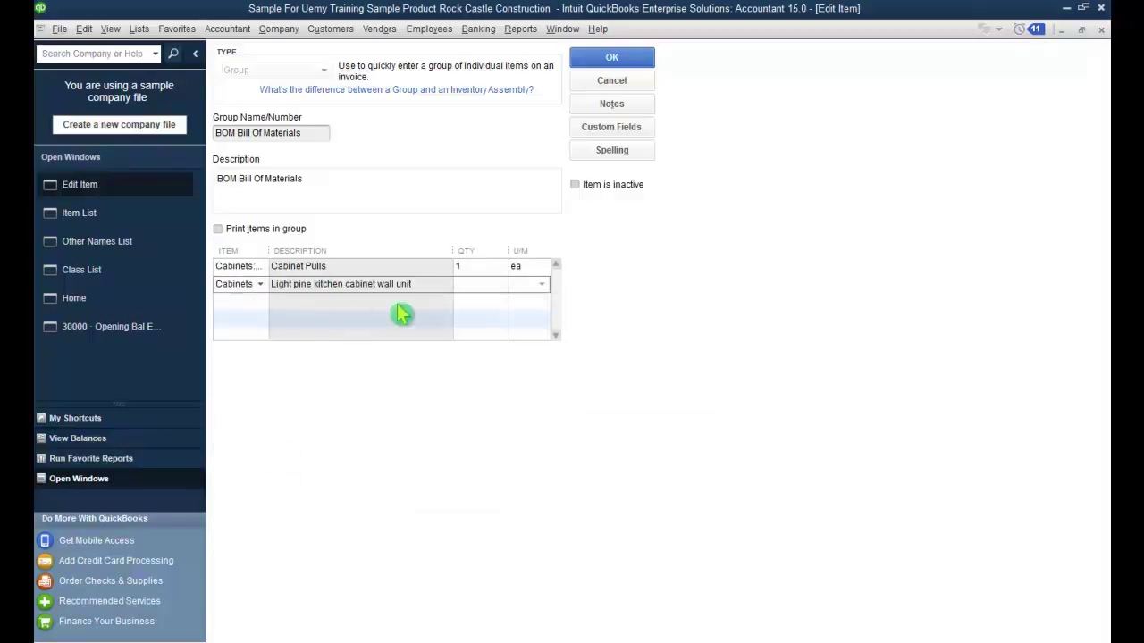
pyautogui.click(477, 304)
pyautogui.click(502, 285)
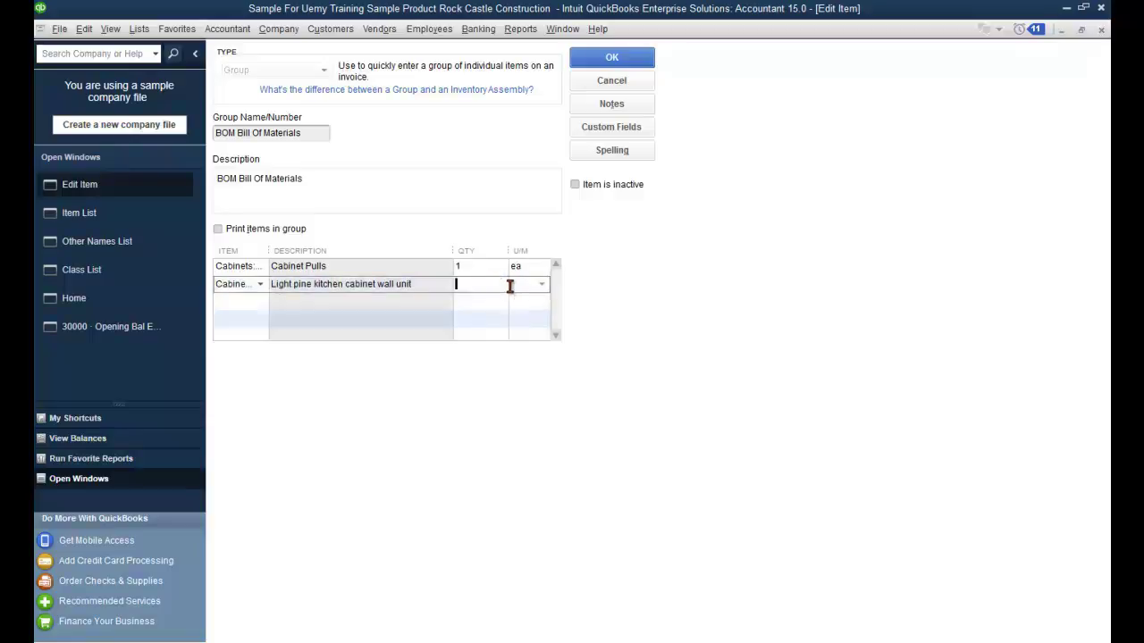
pyautogui.write('1')
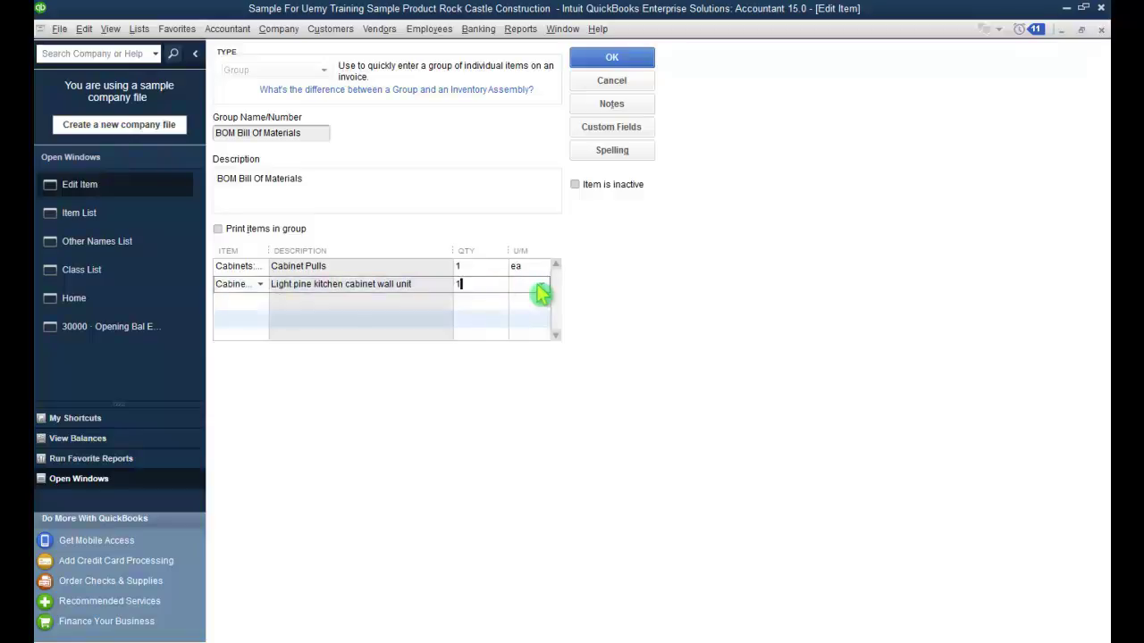
# Save the group item, ignoring the spelling suggestion for "BOM", and reopen it to check its components
pyautogui.click(626, 64)
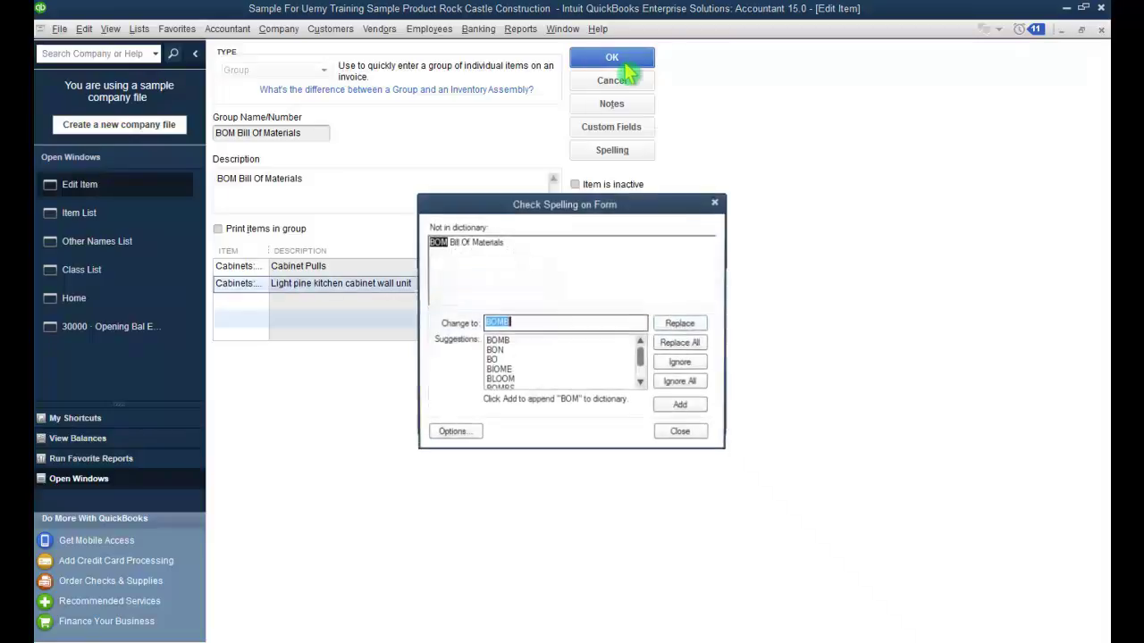
pyautogui.click(696, 374)
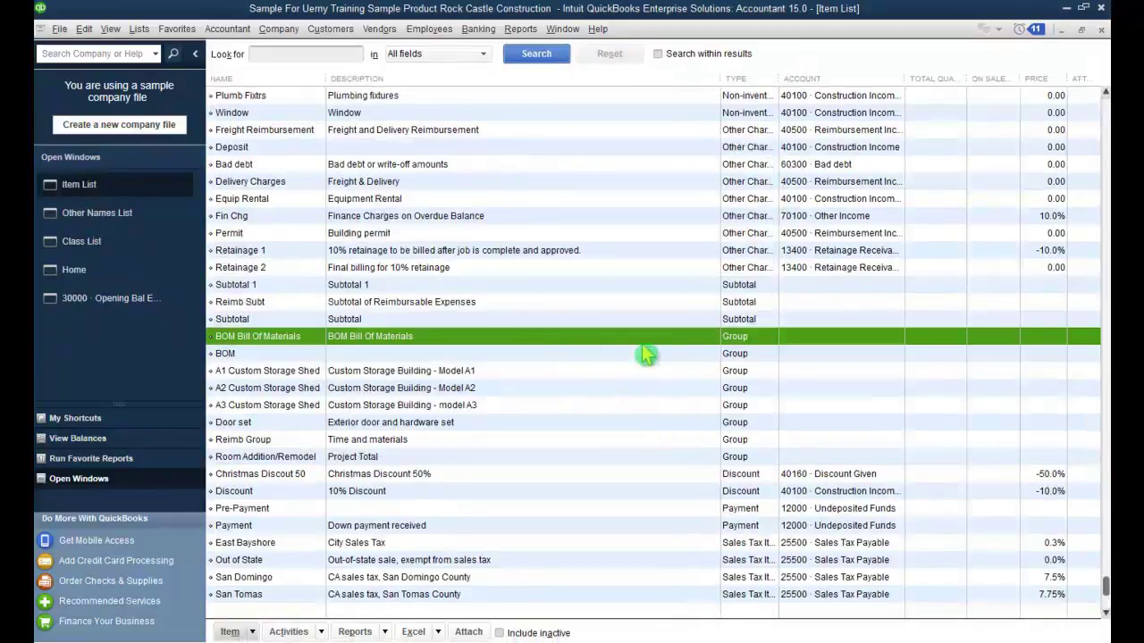
pyautogui.doubleClick(440, 343)
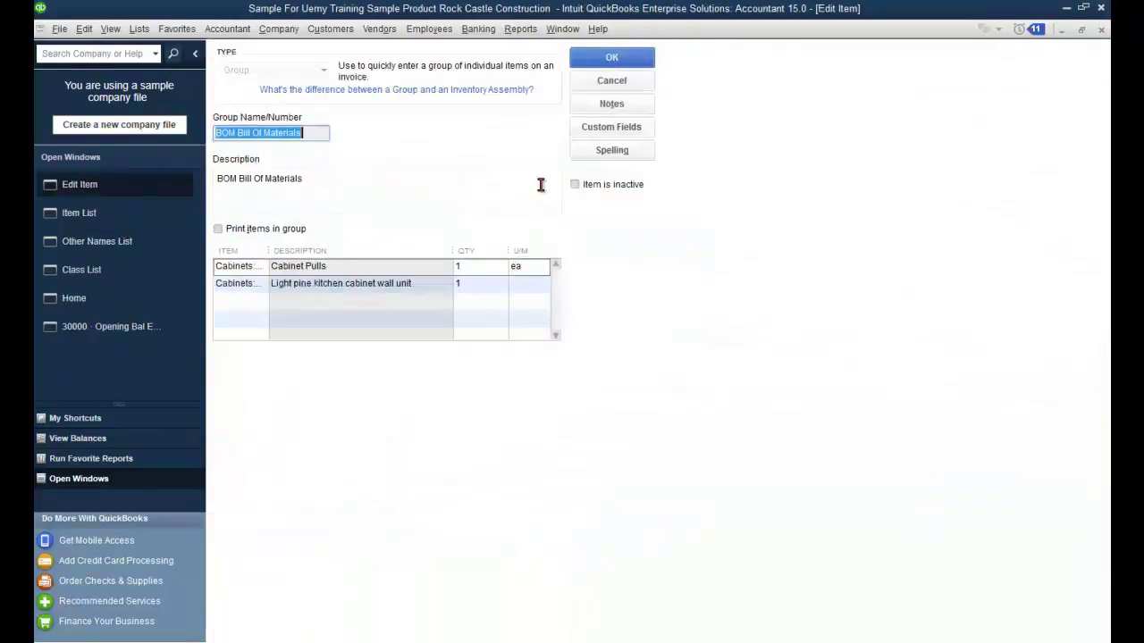
pyautogui.click(623, 63)
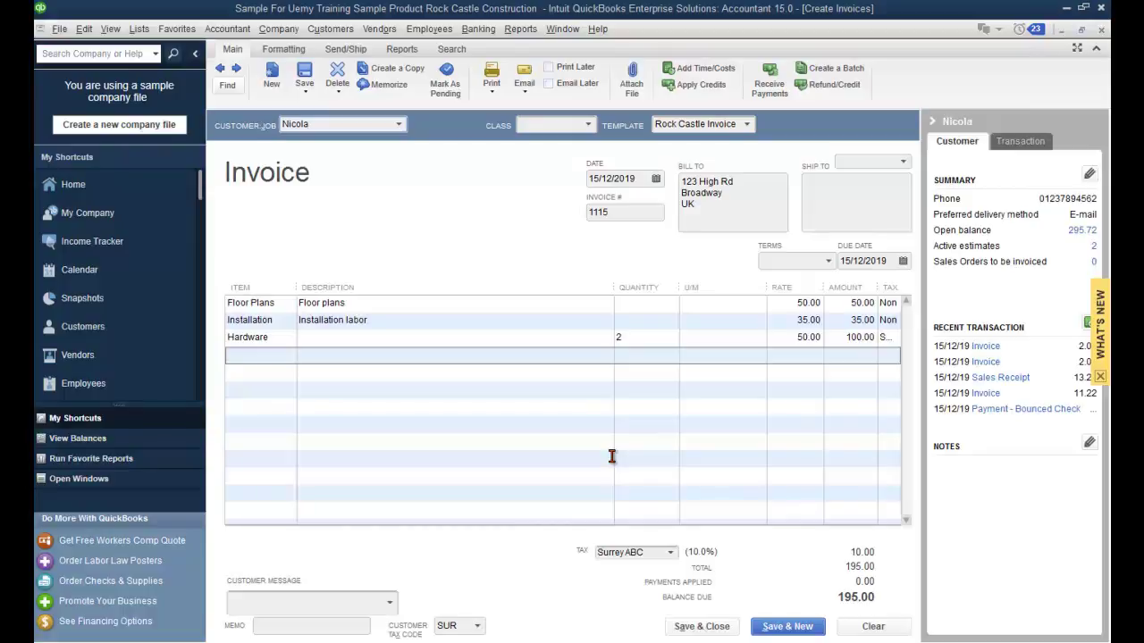
# Add the Subtotal item on the next empty line of the invoice, below Hardware
pyautogui.click(276, 357)
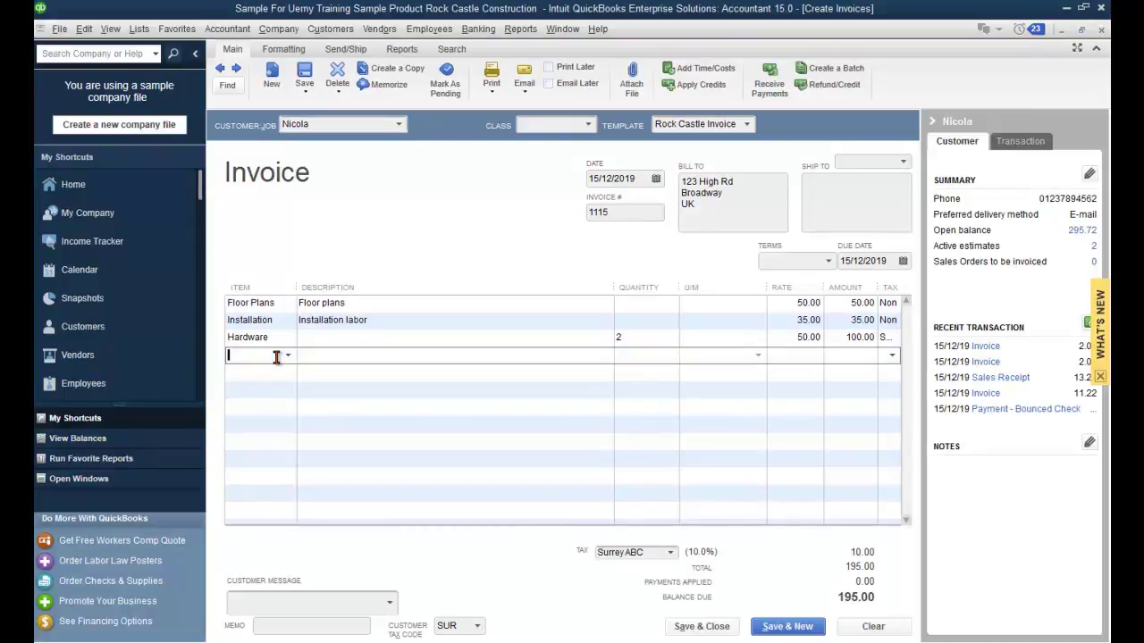
pyautogui.write('Su')
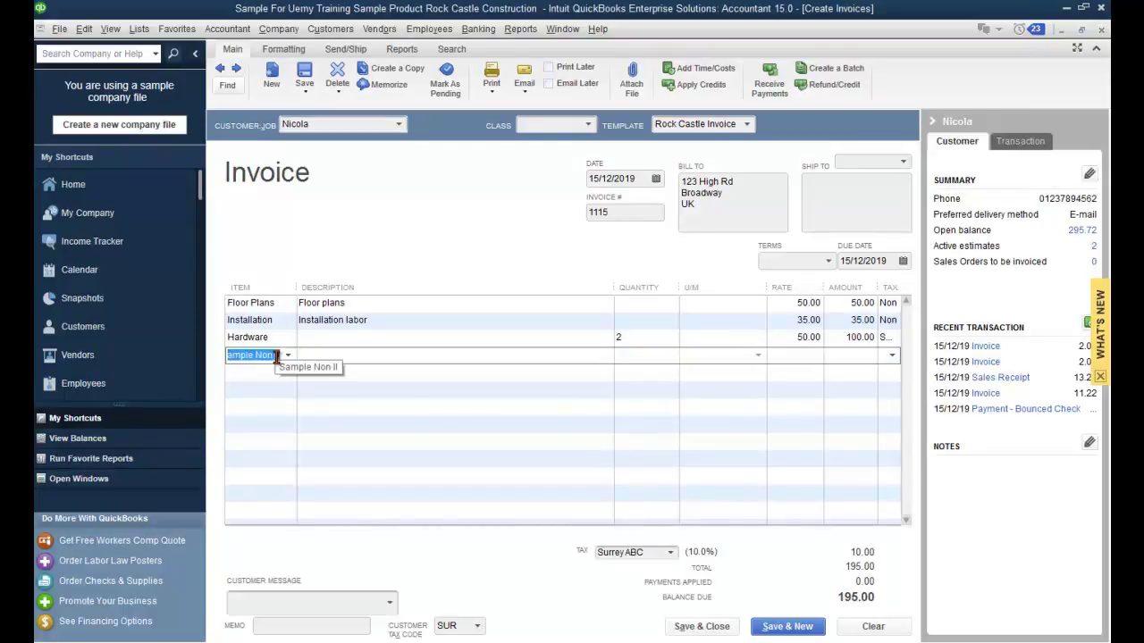
pyautogui.write('btotal')
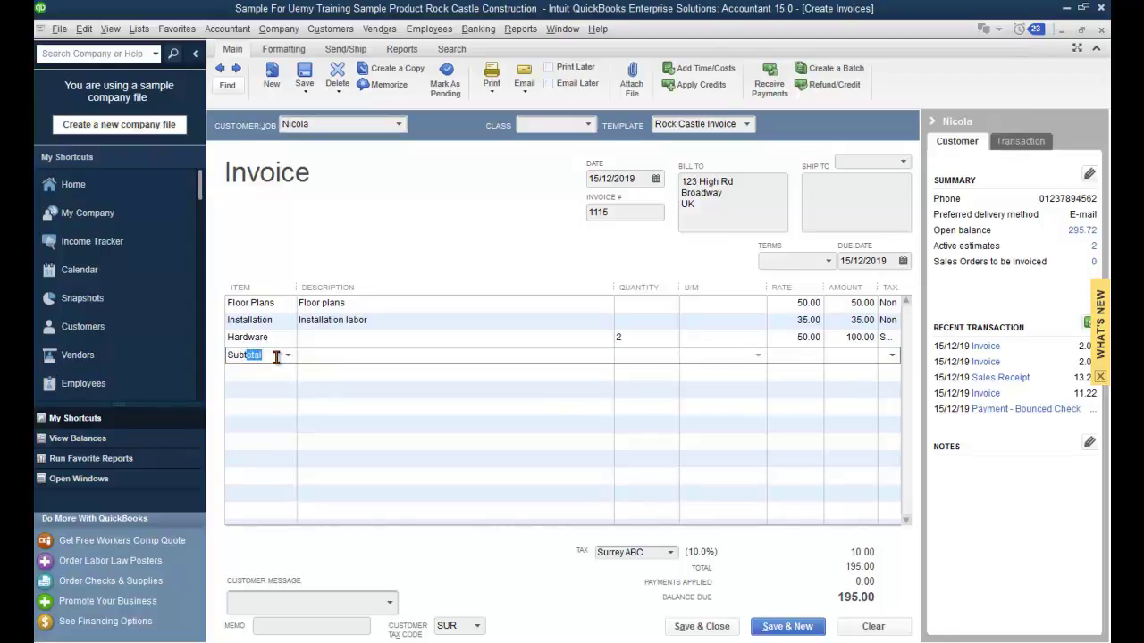
pyautogui.press('Tab')
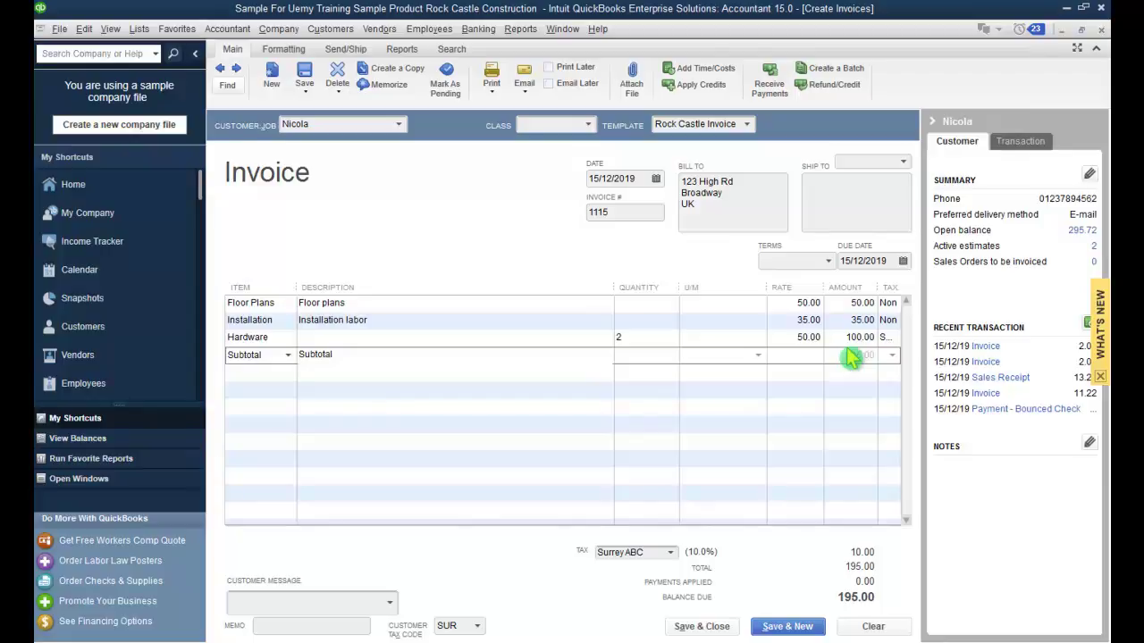
pyautogui.press('Tab')
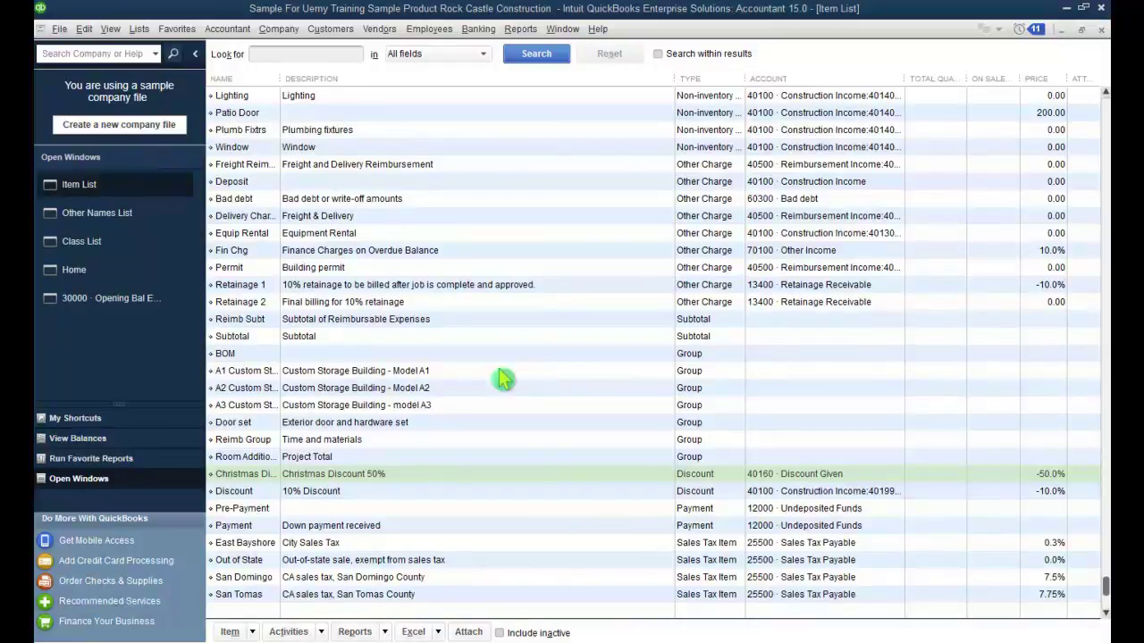
# Create a new item of type Subtotal with "Subtotal 1" as both its name and description
pyautogui.click(231, 632)
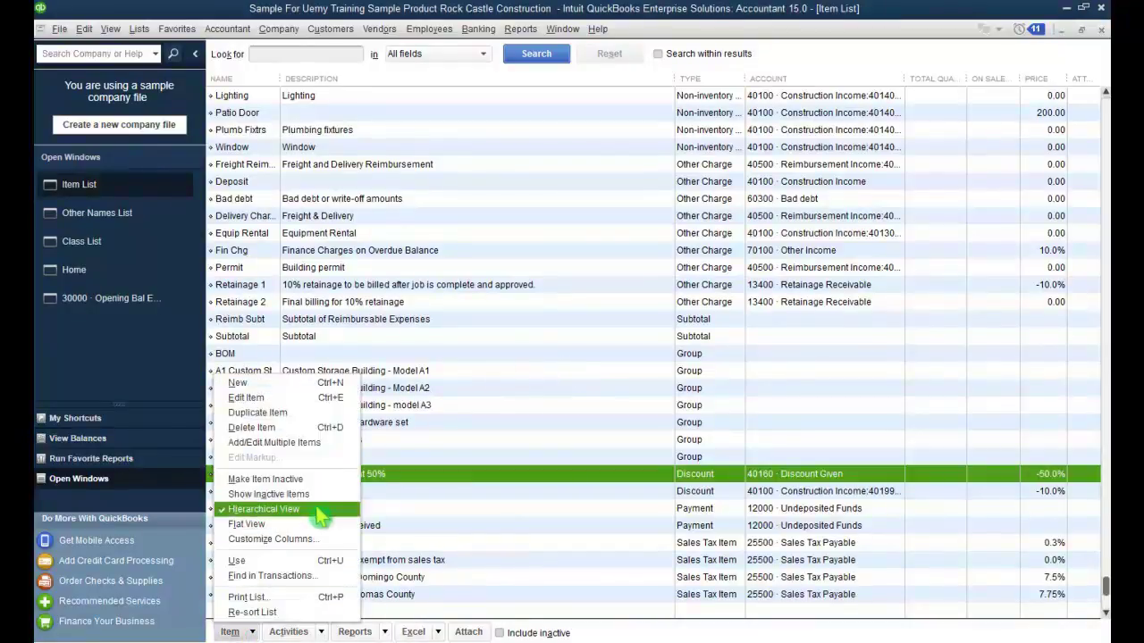
pyautogui.click(330, 383)
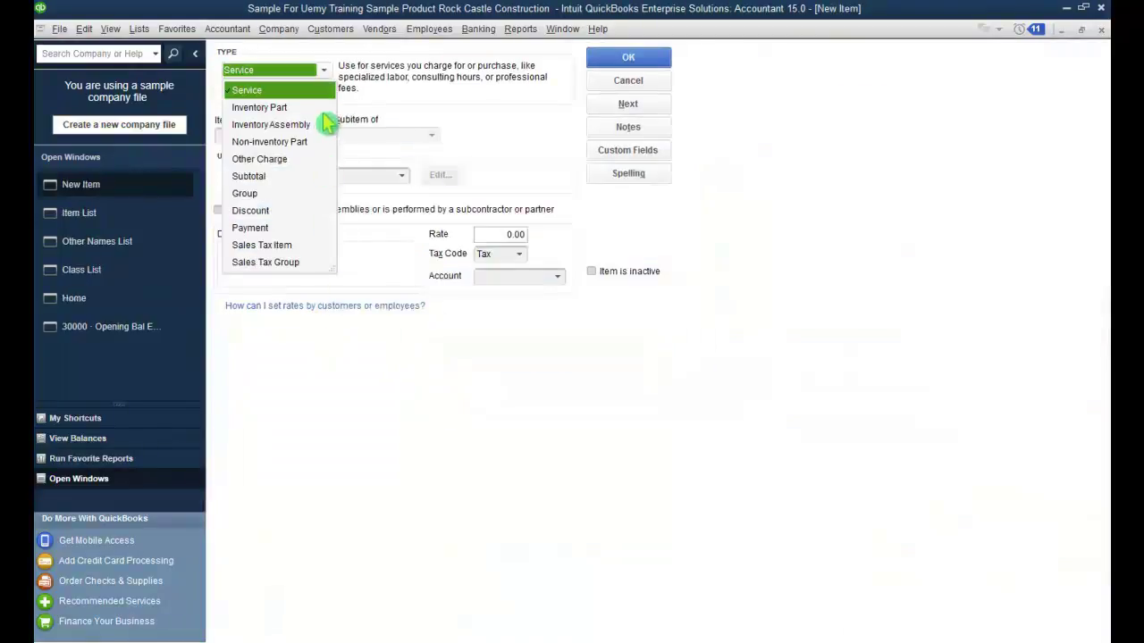
pyautogui.click(278, 178)
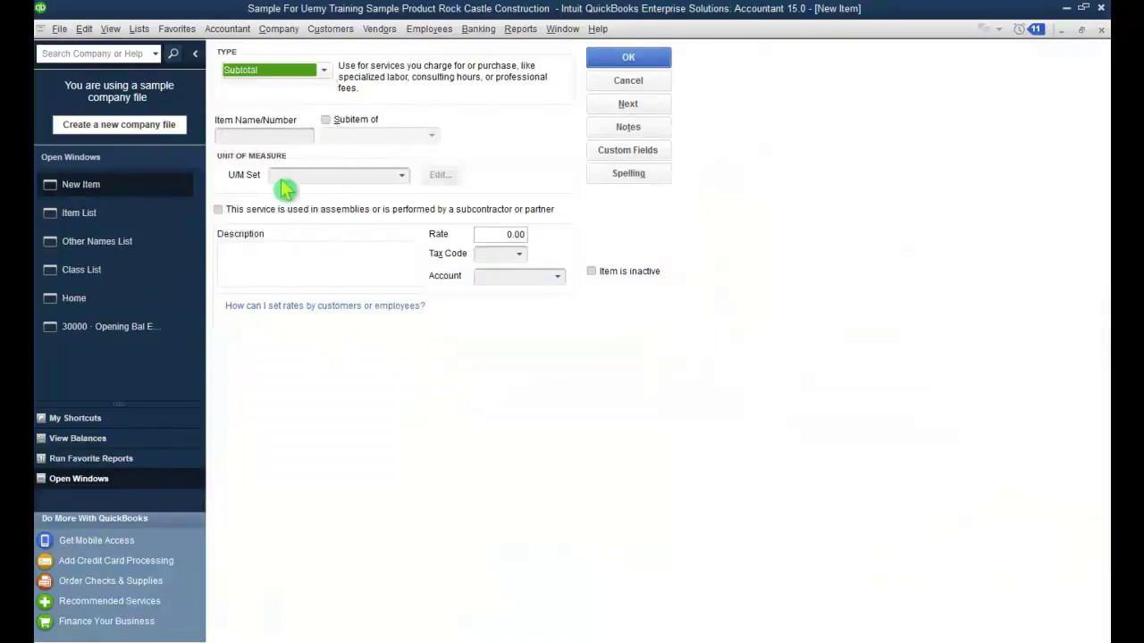
pyautogui.click(306, 136)
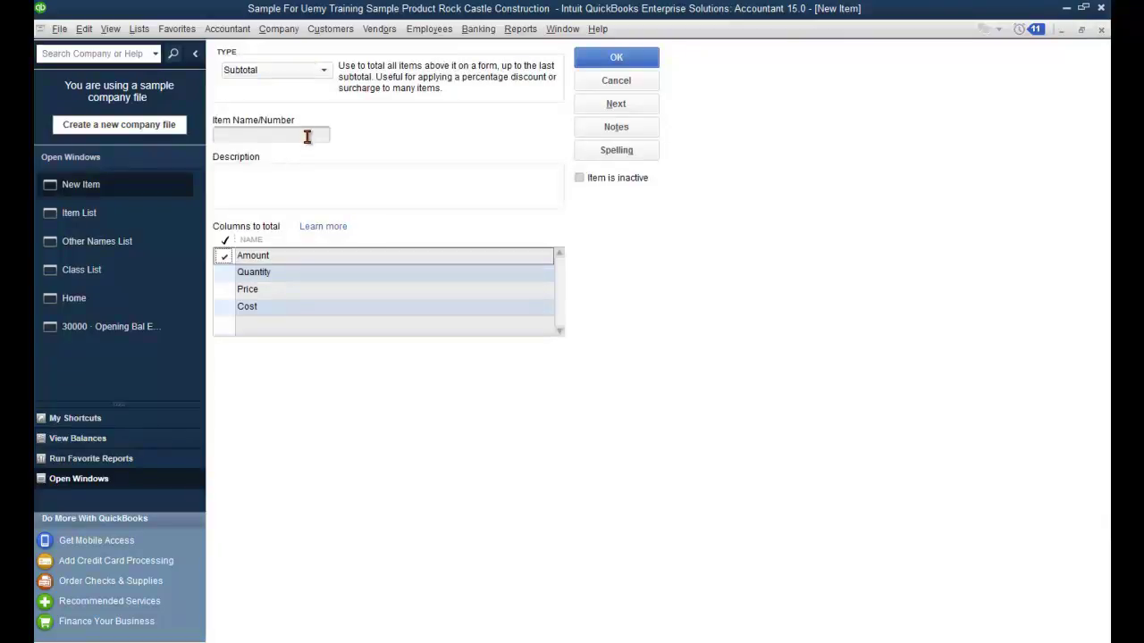
pyautogui.click(306, 136)
pyautogui.write('Subtotal')
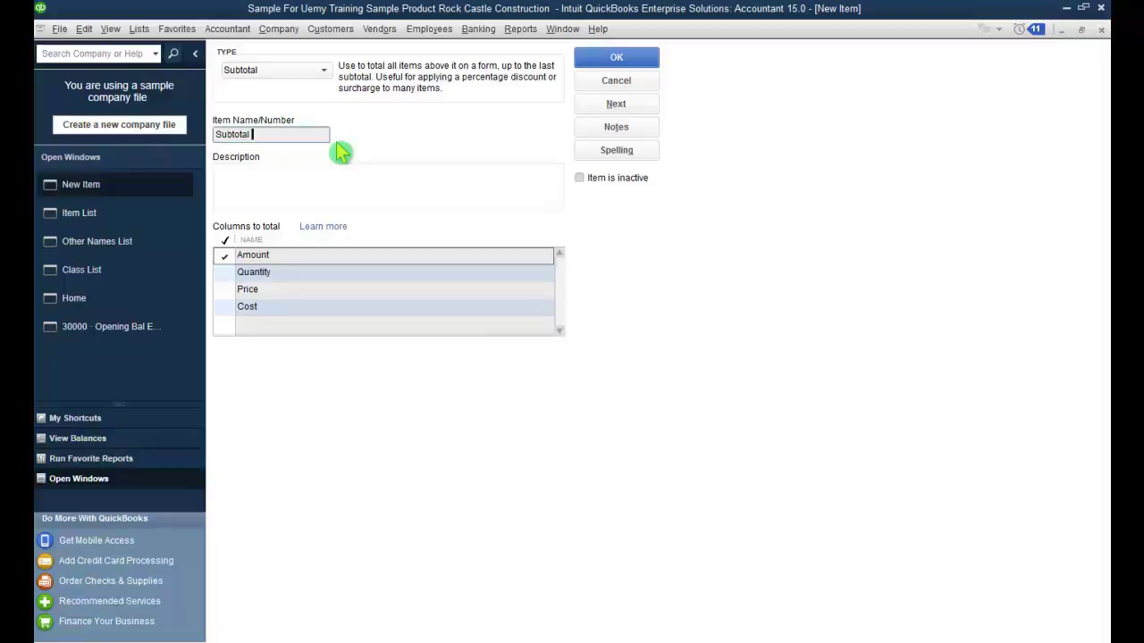
pyautogui.write(' 1')
pyautogui.press('Tab')
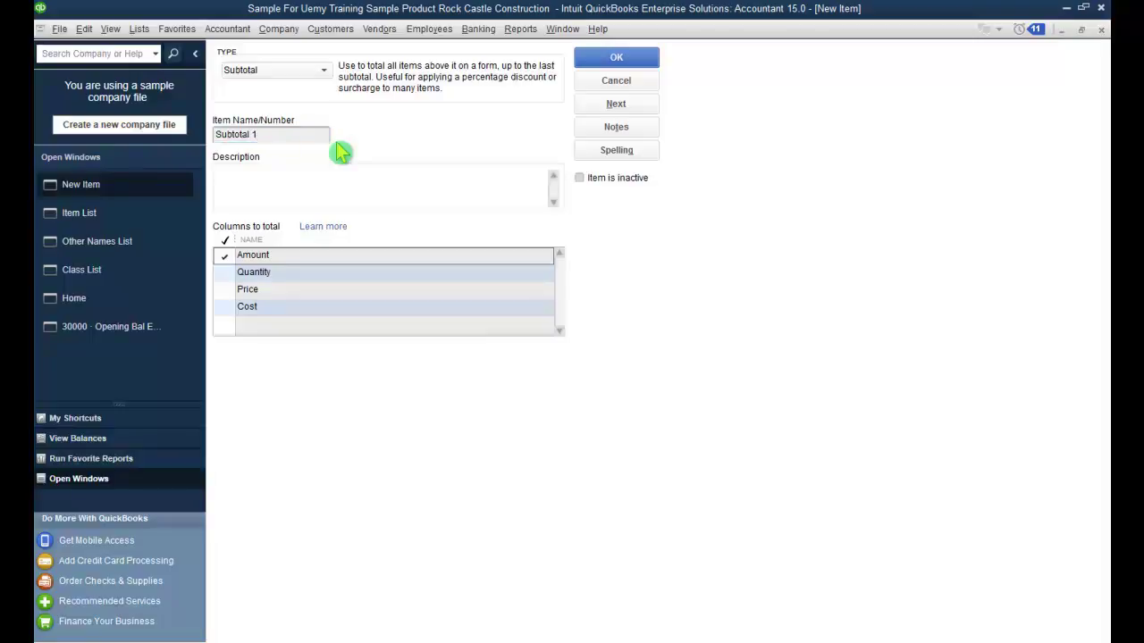
pyautogui.write('Subtotal 1')
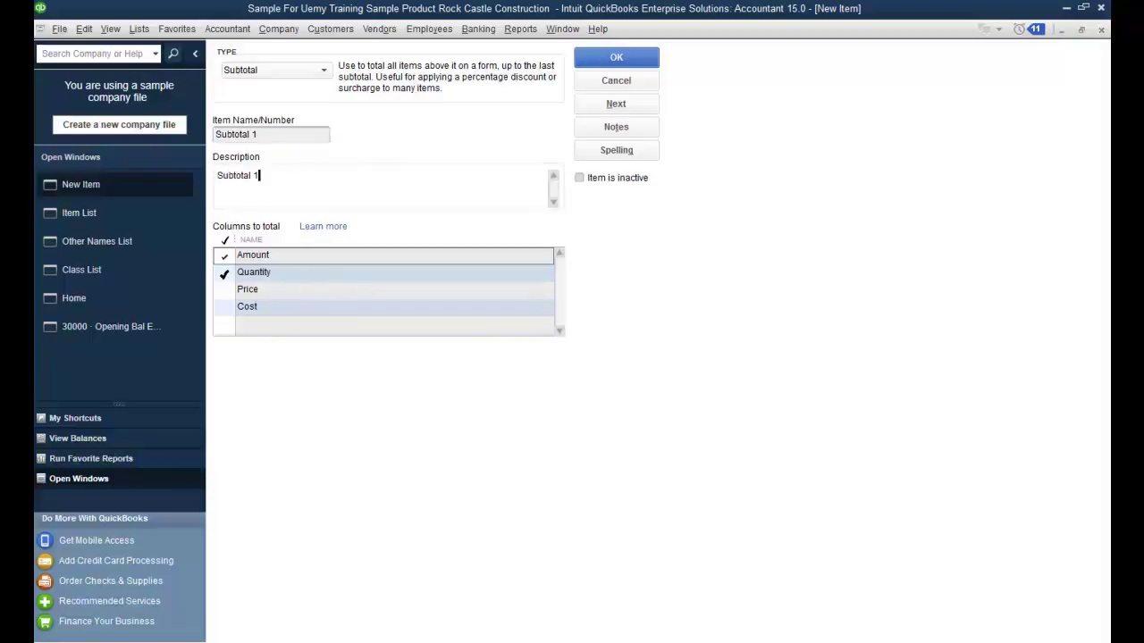
# Include the Quantity and Price columns in the totals of the new subtotal item and save it
pyautogui.click(224, 272)
pyautogui.click(228, 291)
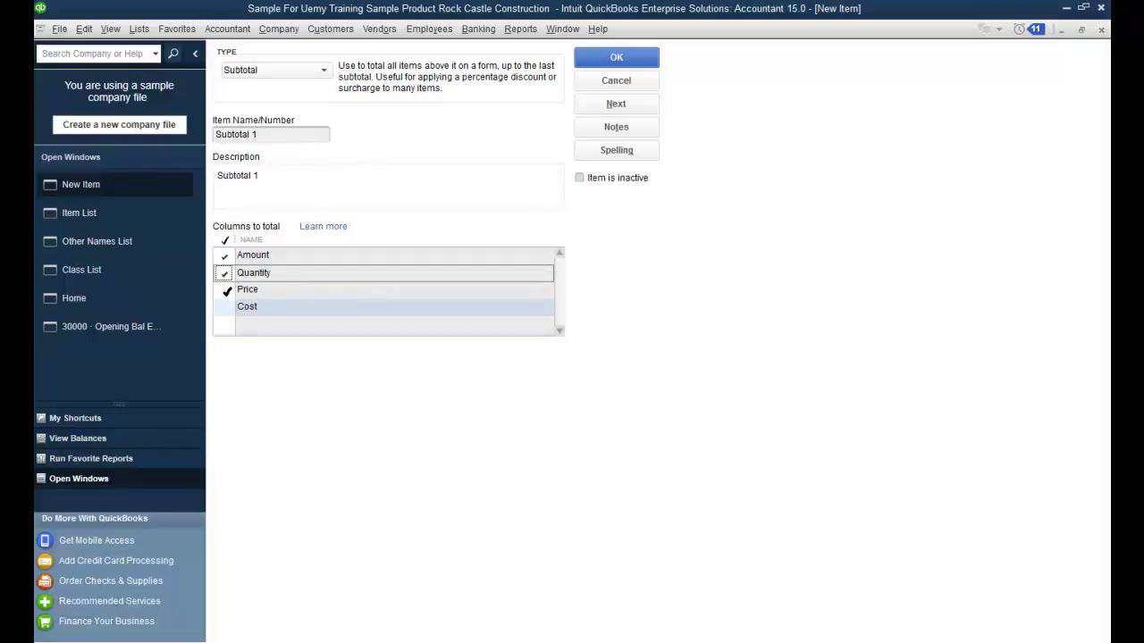
pyautogui.click(228, 290)
pyautogui.click(640, 63)
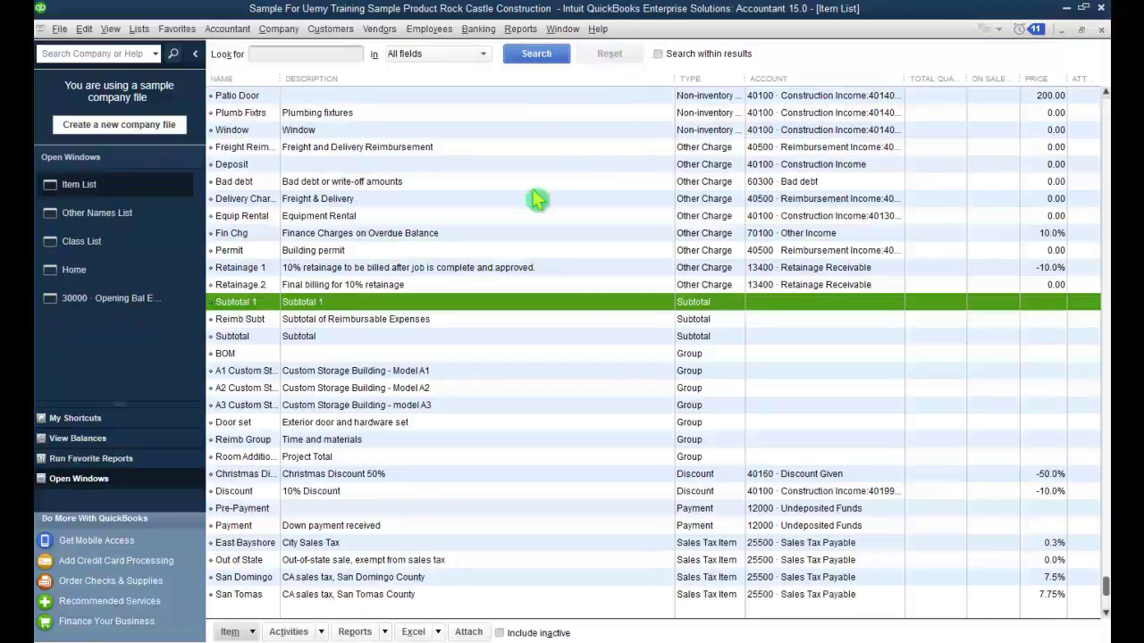
pyautogui.click(707, 324)
pyautogui.click(703, 340)
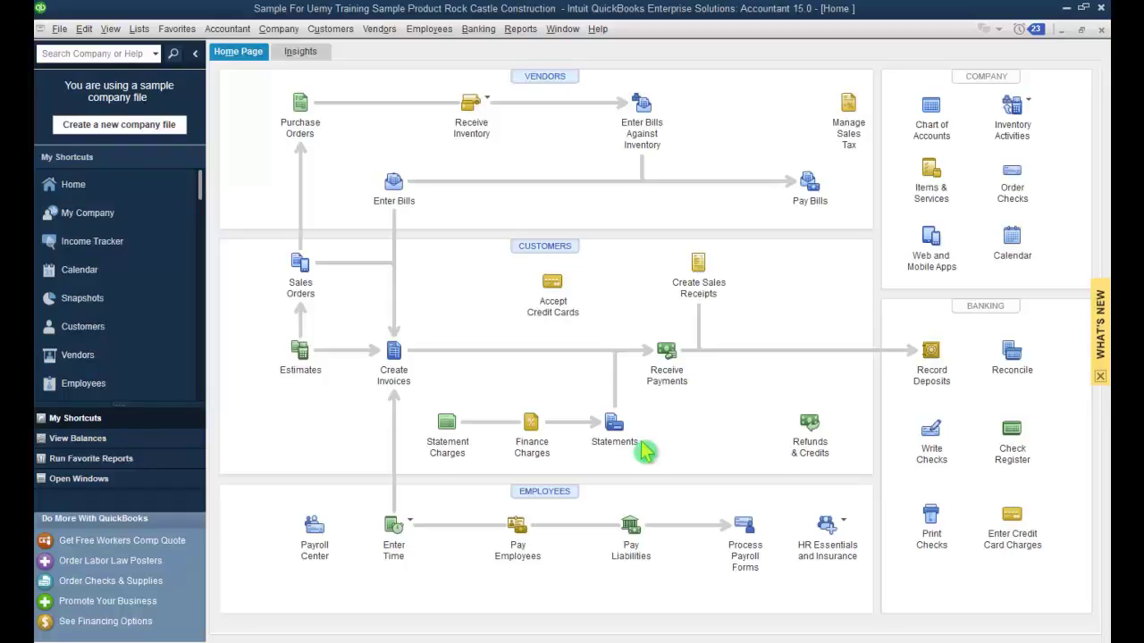
# Open the Item List from the home page and look through the first service items
pyautogui.click(930, 179)
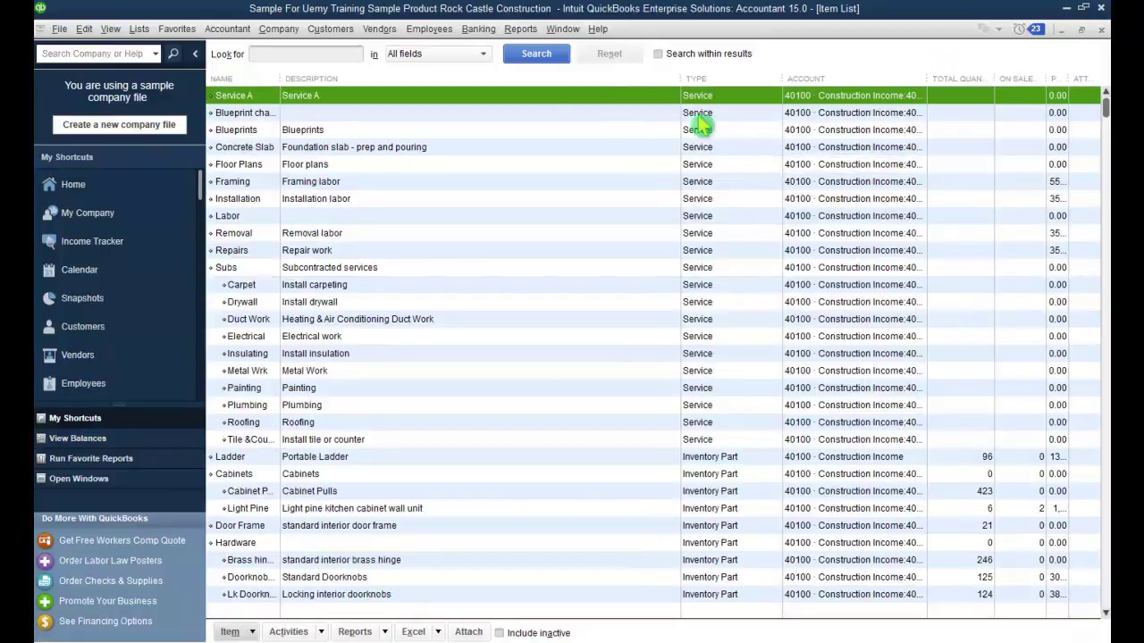
pyautogui.click(433, 114)
pyautogui.click(447, 99)
pyautogui.click(453, 114)
pyautogui.click(457, 131)
pyautogui.click(458, 147)
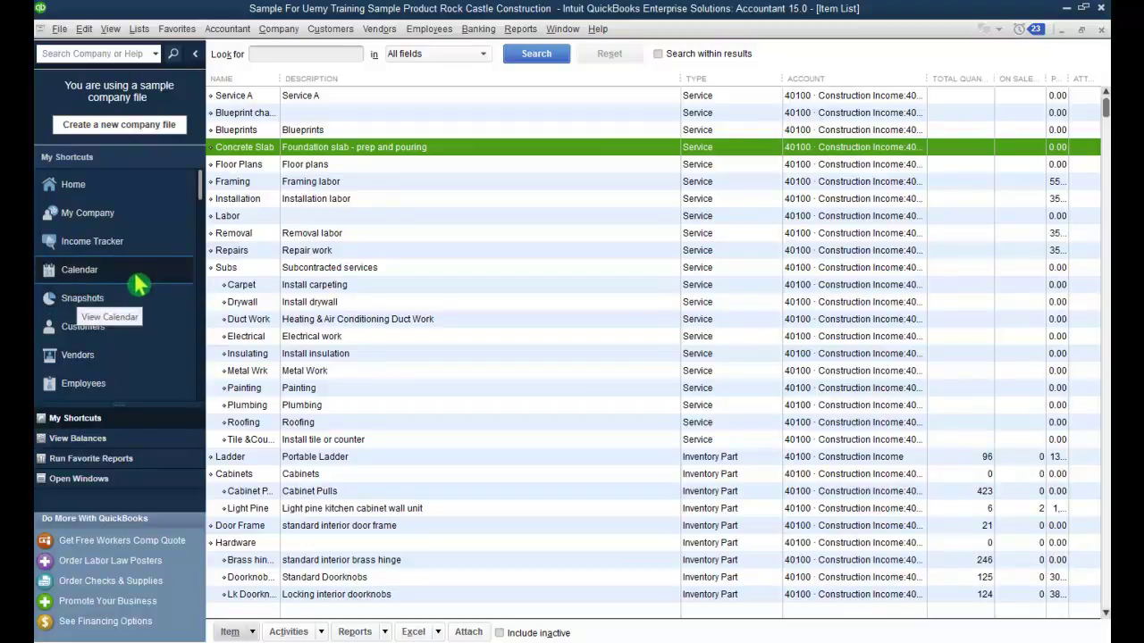
# Start a new invoice for the ABC Construction customer from the Customer Center and pick an item for its first line
pyautogui.click(126, 329)
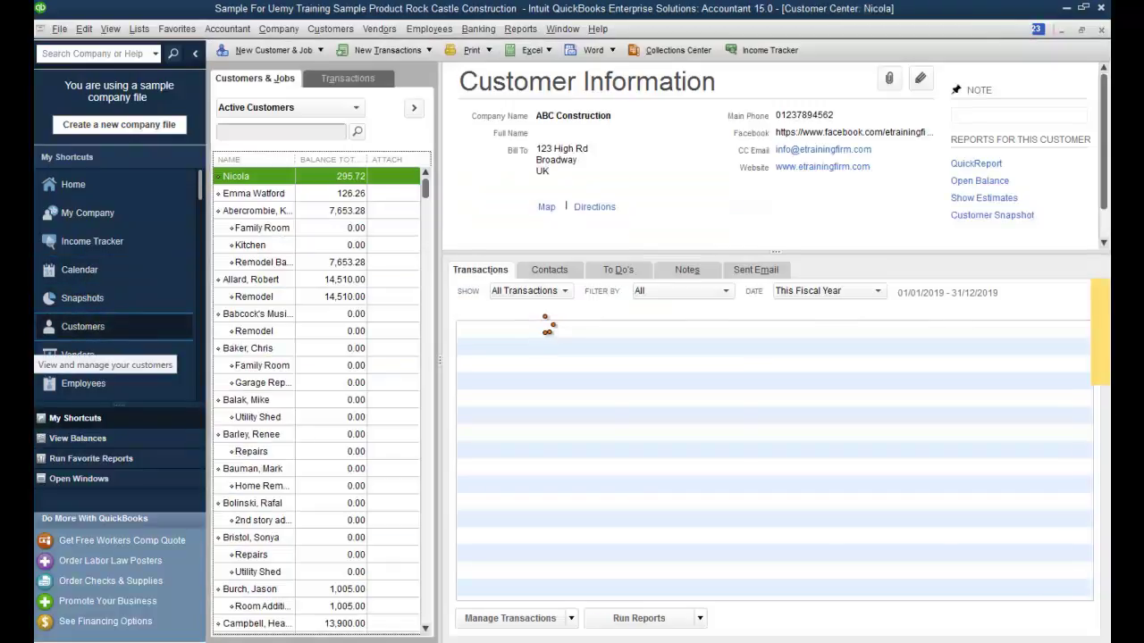
pyautogui.click(391, 51)
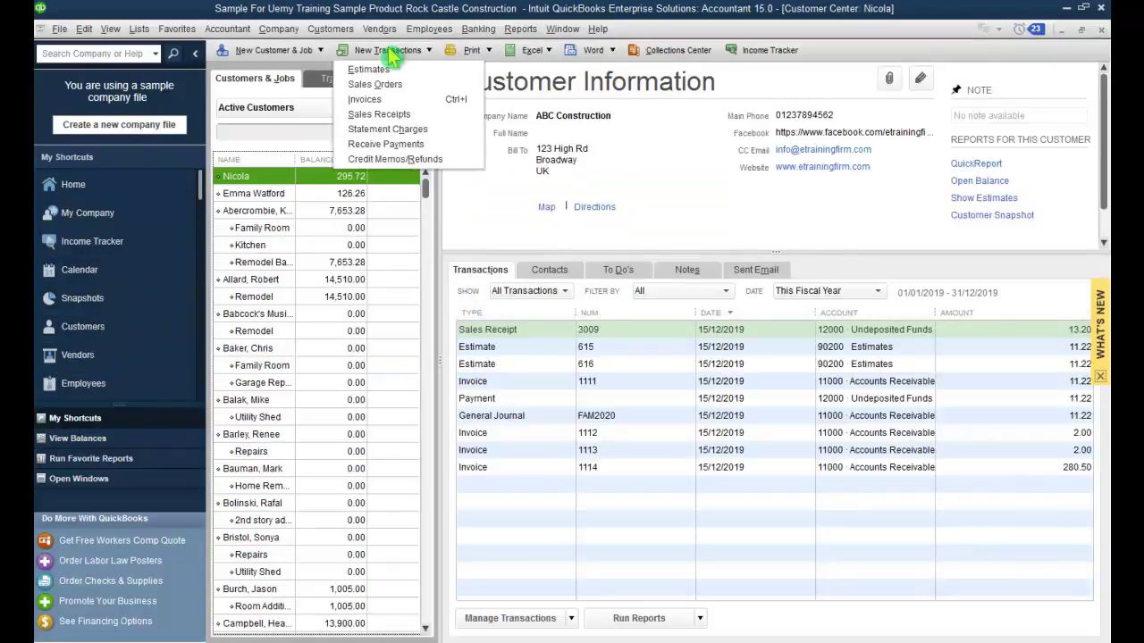
pyautogui.click(393, 100)
pyautogui.click(290, 306)
pyautogui.click(278, 376)
pyautogui.hotkey('ctrl', 'c')
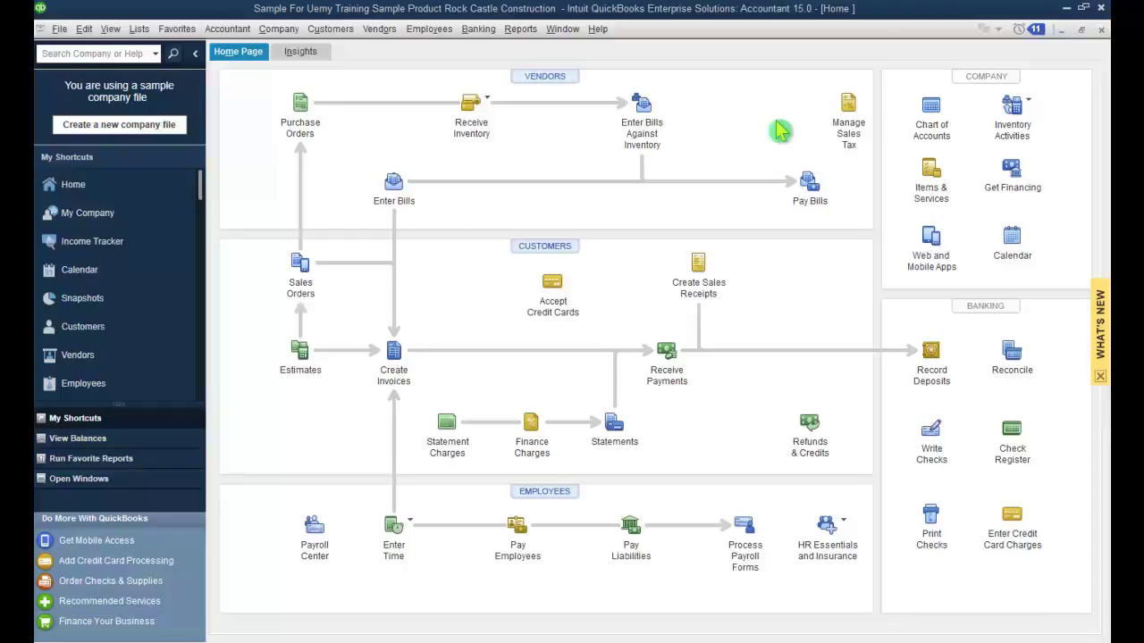
# Create a new item of type Service from the Item List with "Service A" as both its name and description
pyautogui.click(934, 172)
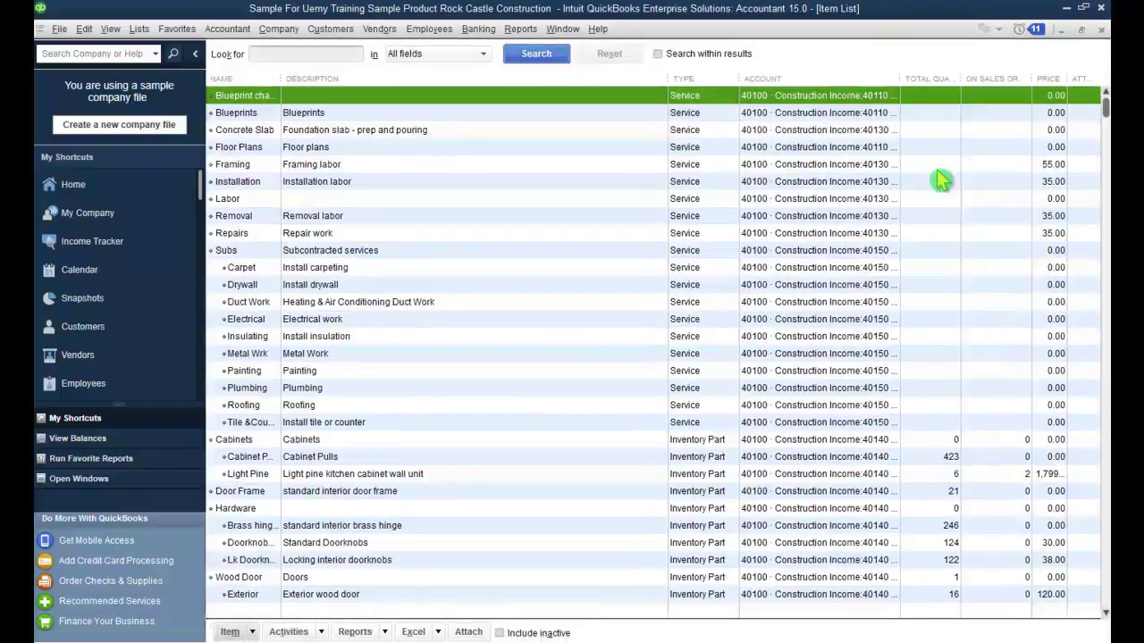
pyautogui.click(229, 632)
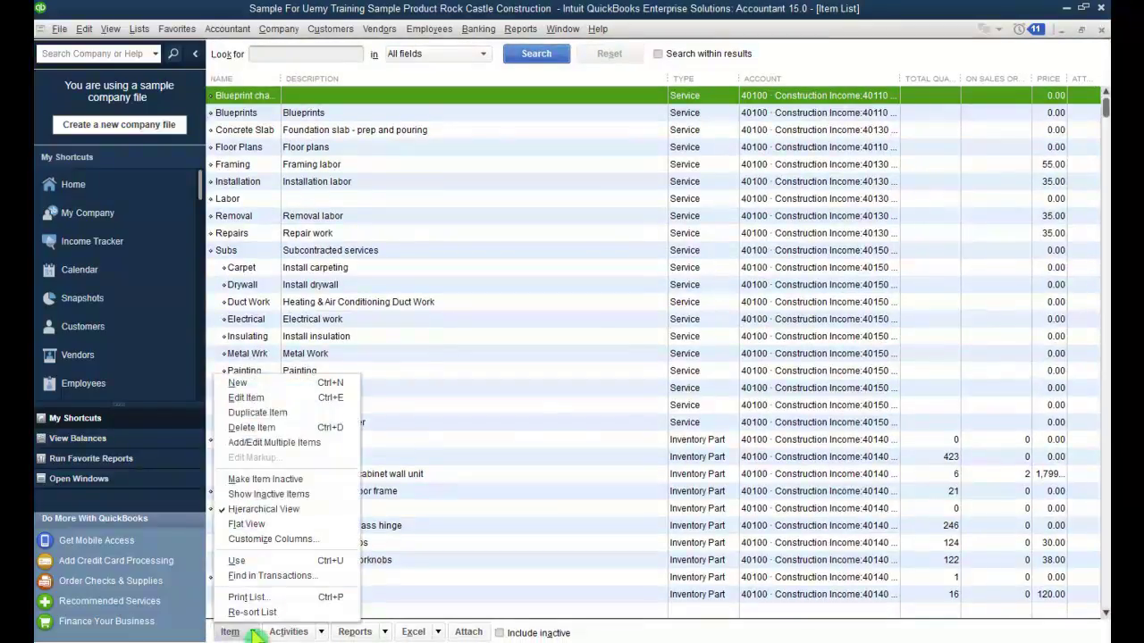
pyautogui.click(342, 391)
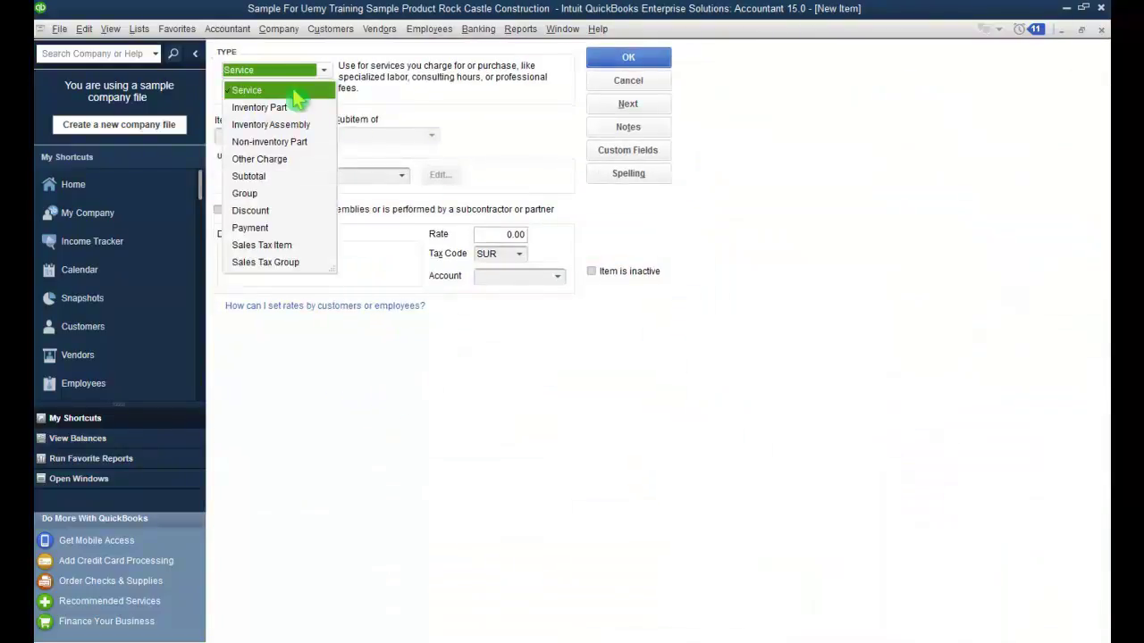
pyautogui.click(294, 93)
pyautogui.click(288, 135)
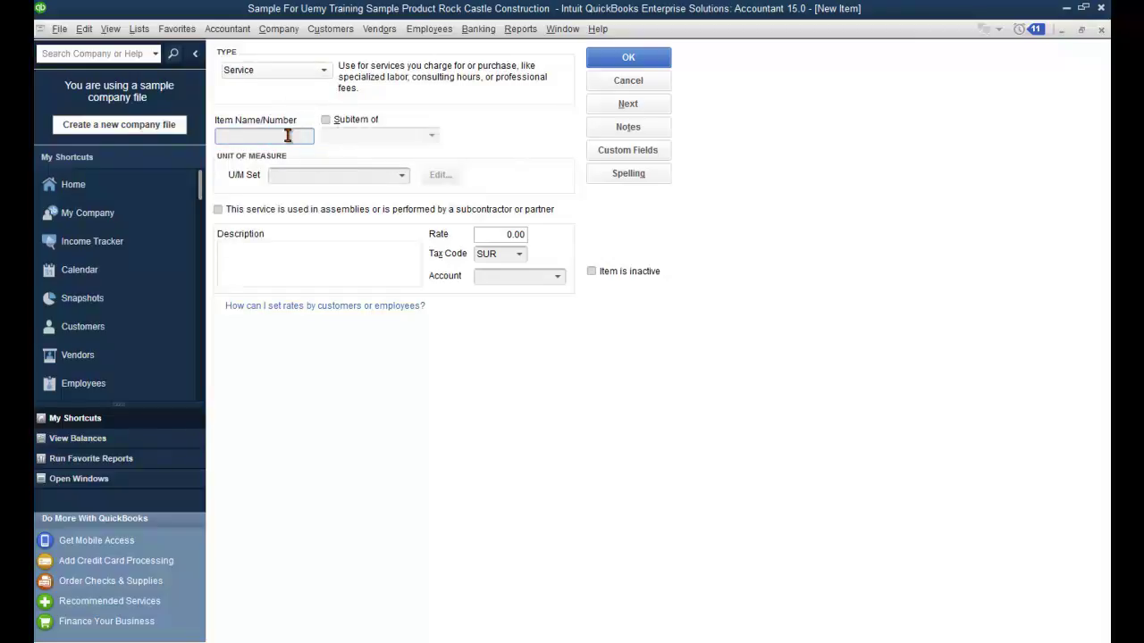
pyautogui.write('Service A')
pyautogui.click(357, 259)
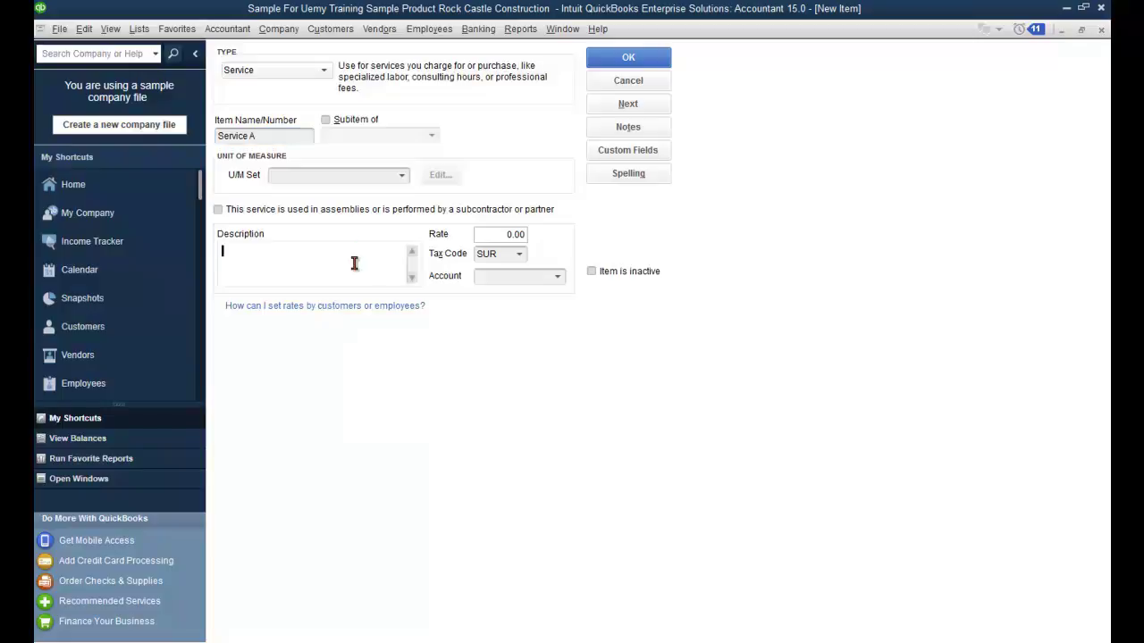
pyautogui.moveTo(260, 136); pyautogui.dragTo(173, 136)
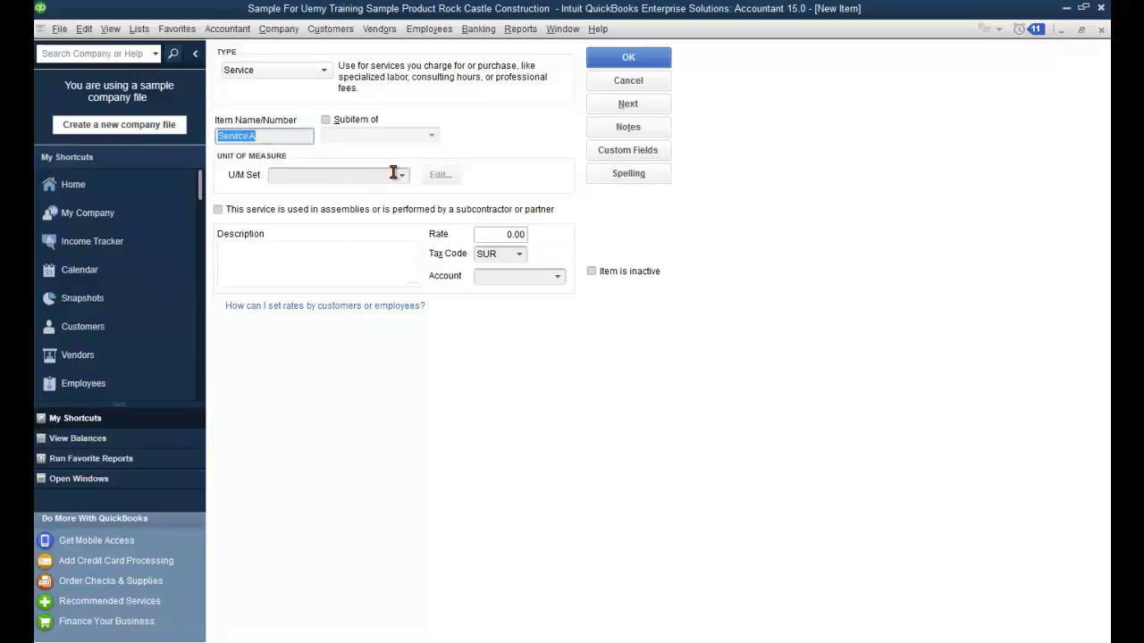
pyautogui.click(403, 252)
pyautogui.hotkey('ctrl', 'v')
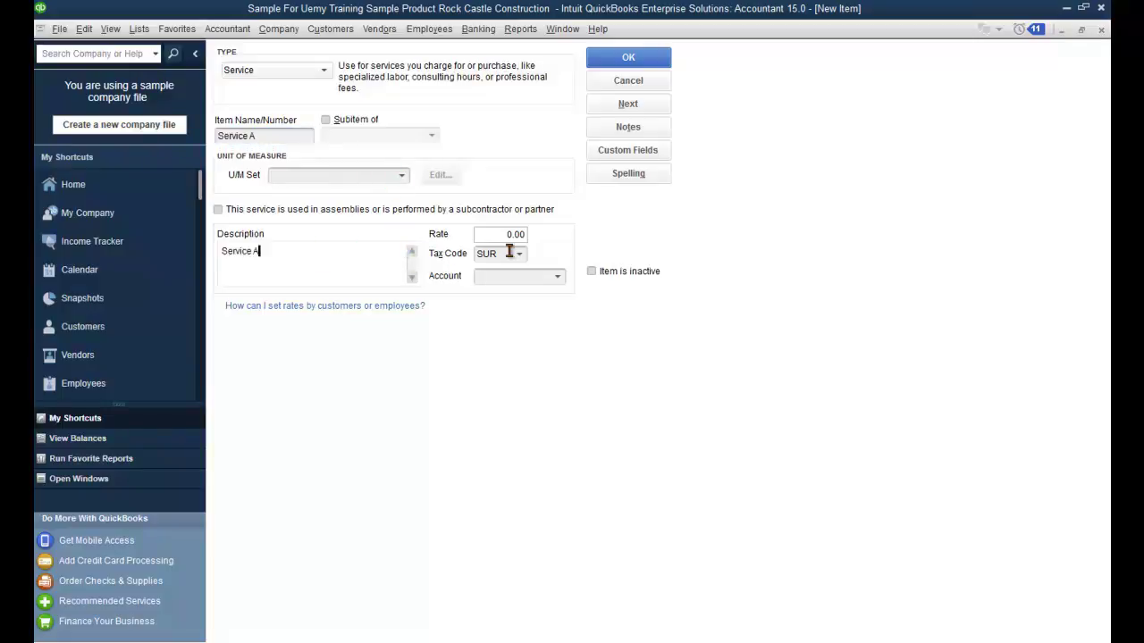
# Assign the SUR tax code and the 40110 Design Income account to the new service item and save it
pyautogui.click(502, 234)
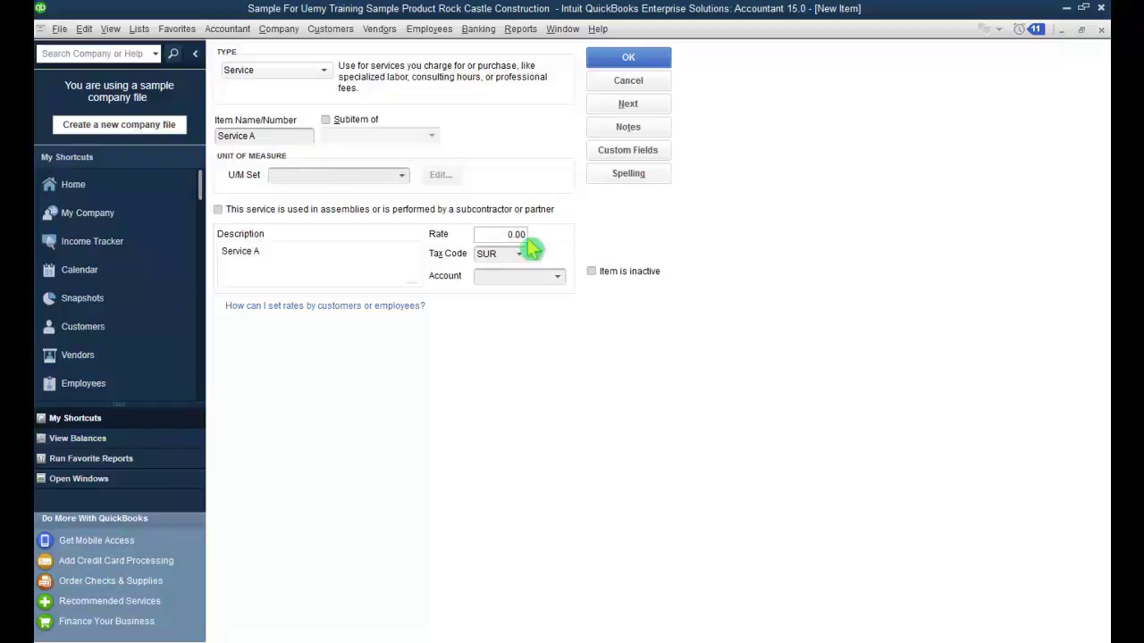
pyautogui.click(478, 253)
pyautogui.click(520, 256)
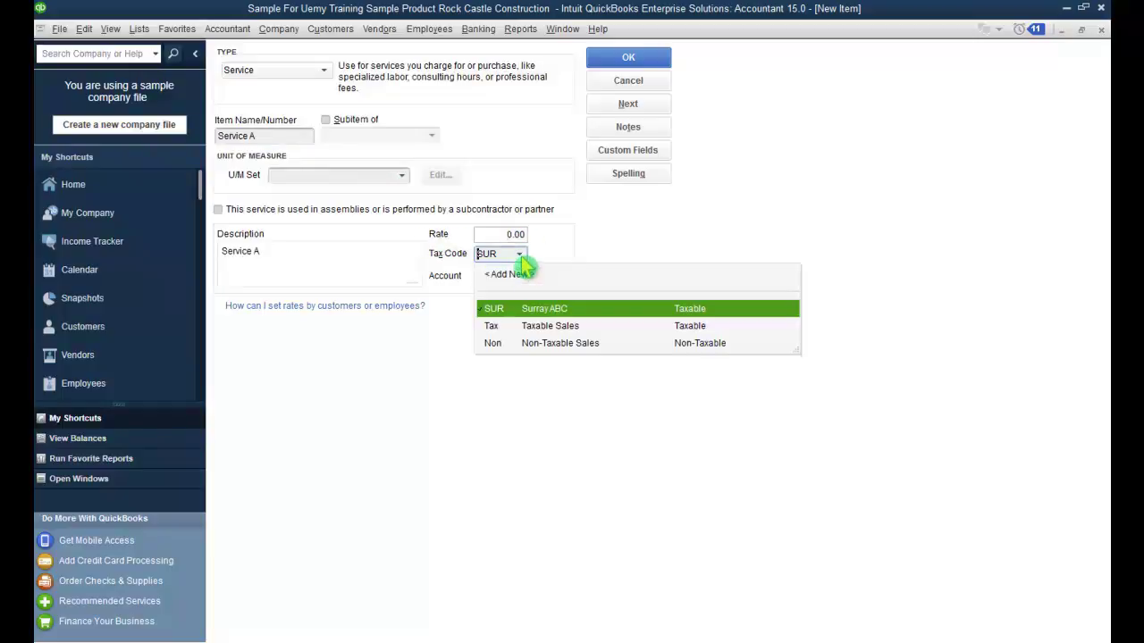
pyautogui.click(552, 316)
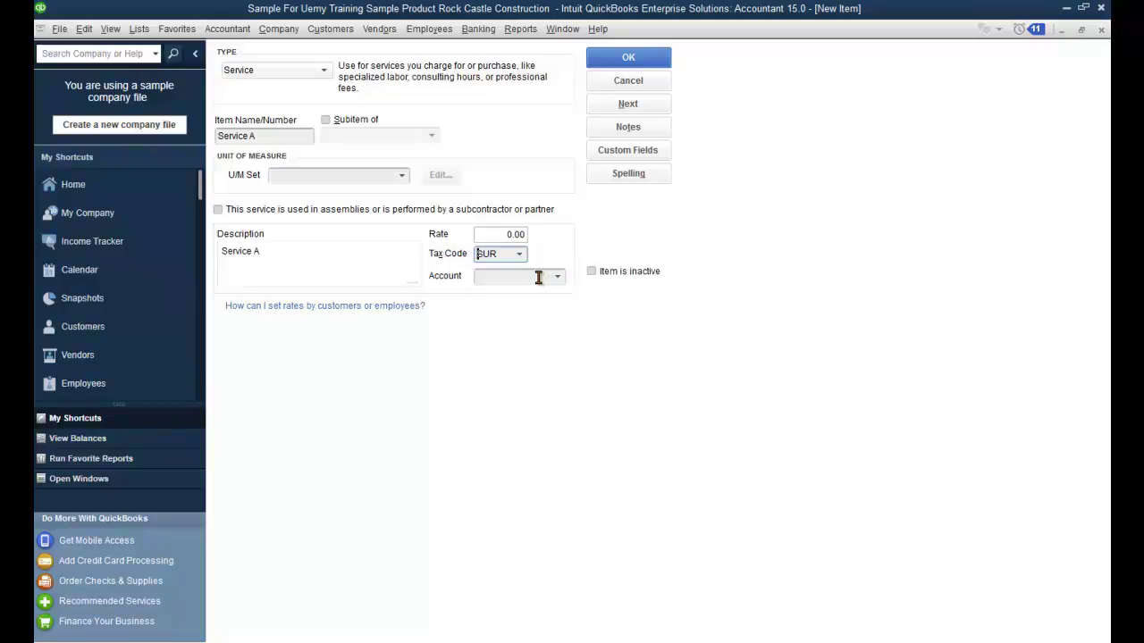
pyautogui.click(558, 277)
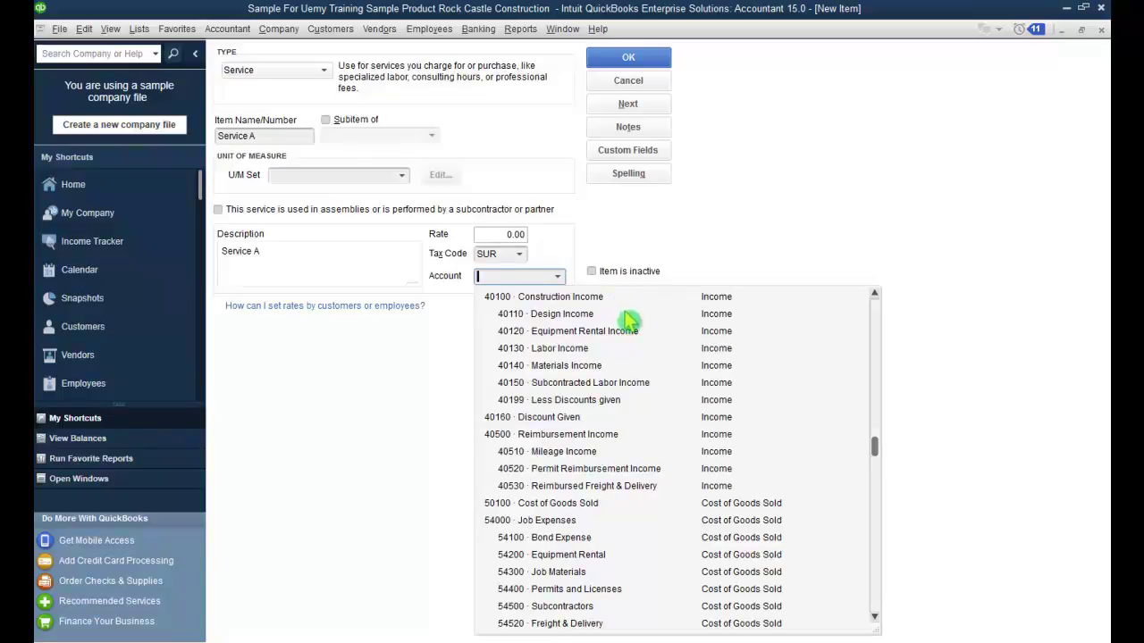
pyautogui.click(527, 315)
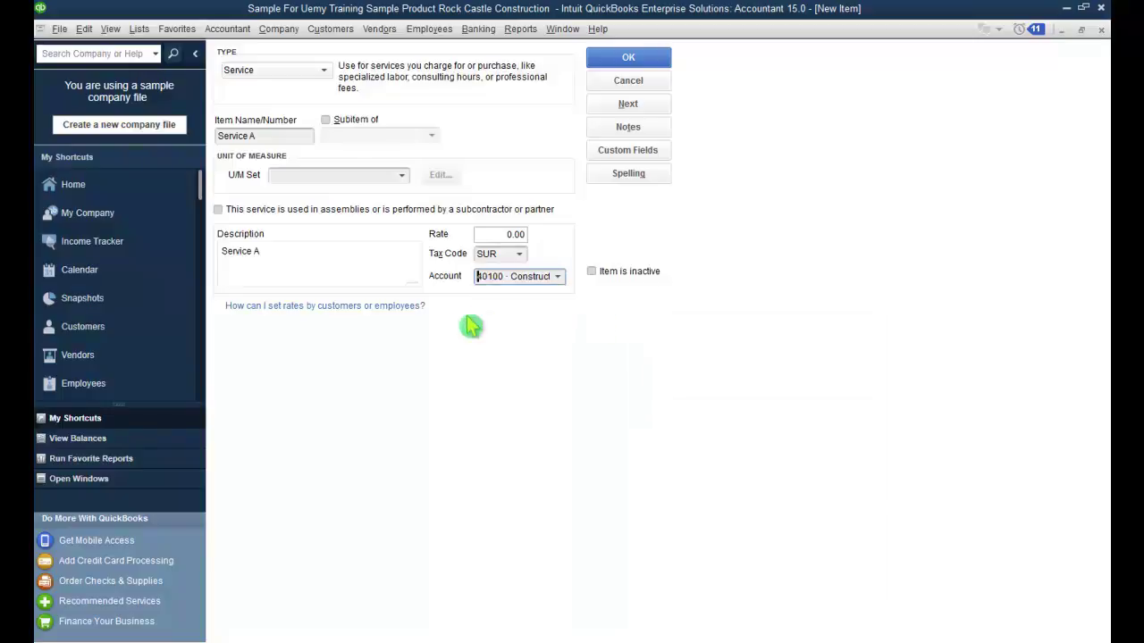
pyautogui.click(533, 277)
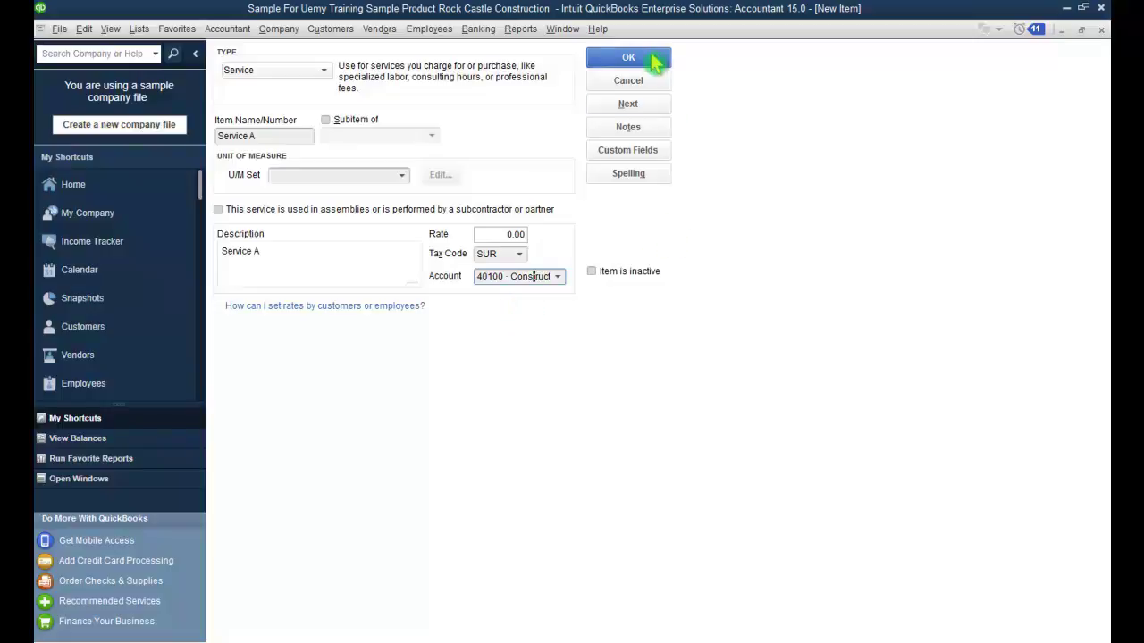
pyautogui.click(629, 57)
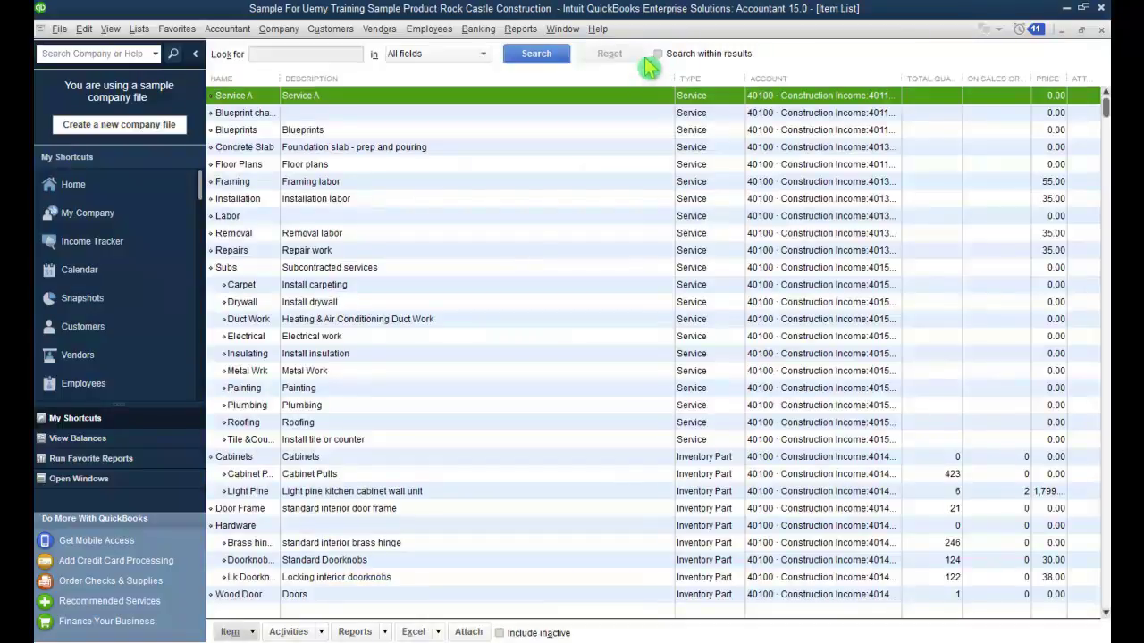
# Widen the Account column of the Item List to fit the full income account names of the service items
pyautogui.click(304, 113)
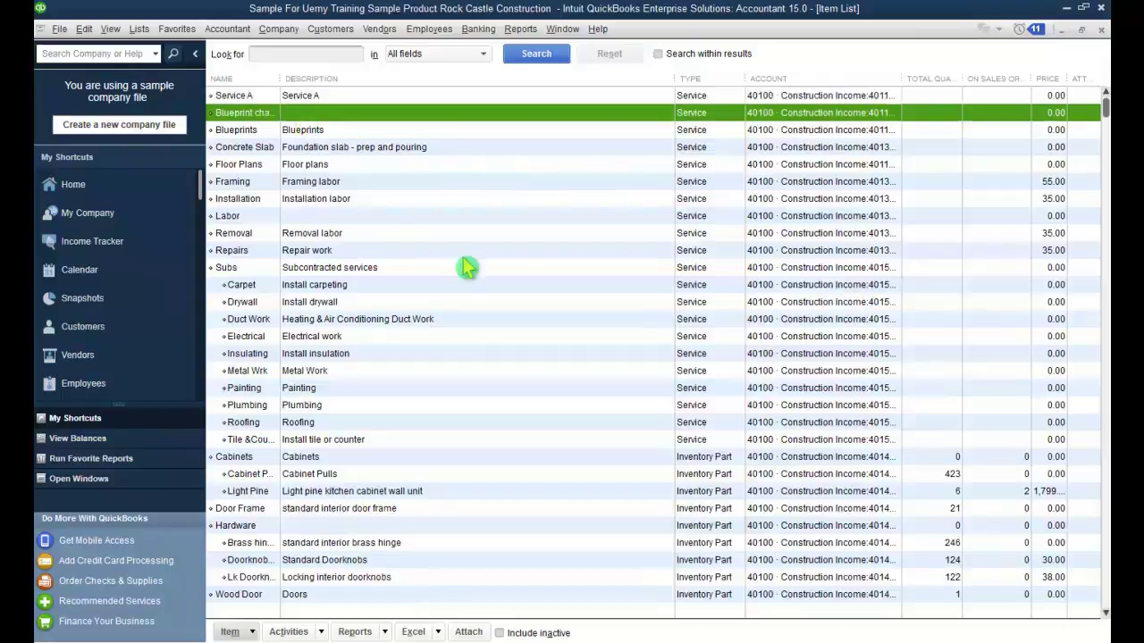
pyautogui.moveTo(902, 79); pyautogui.dragTo(990, 82)
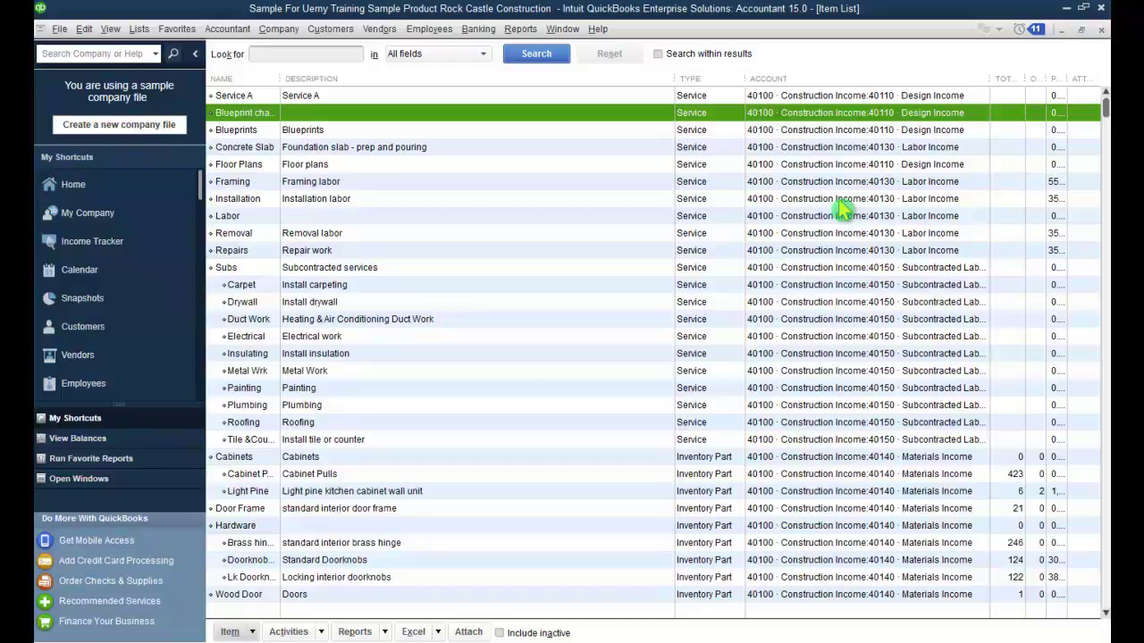
pyautogui.click(513, 166)
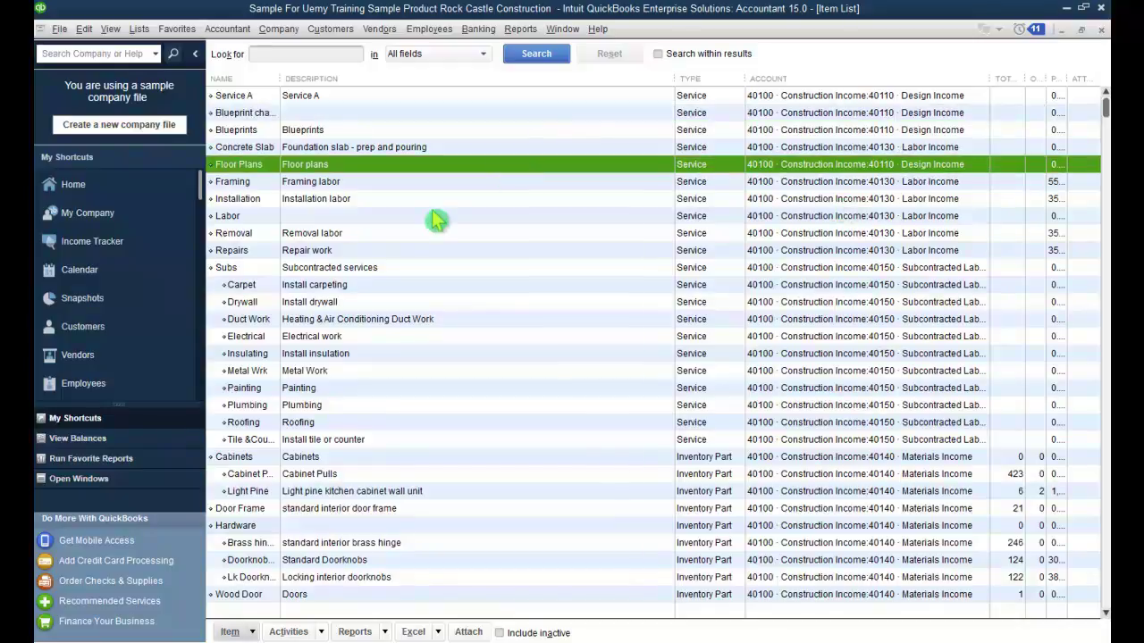
pyautogui.click(399, 98)
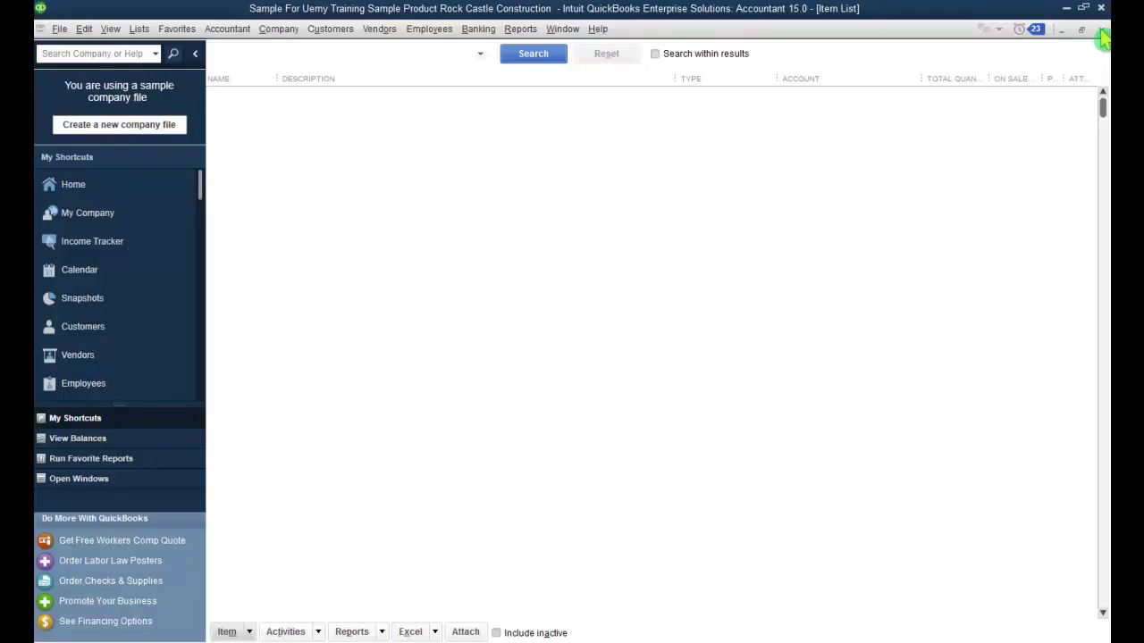
# Reopen the Item List from the home page and look through the inventory part items, from the ladder to the door frame
pyautogui.click(1102, 32)
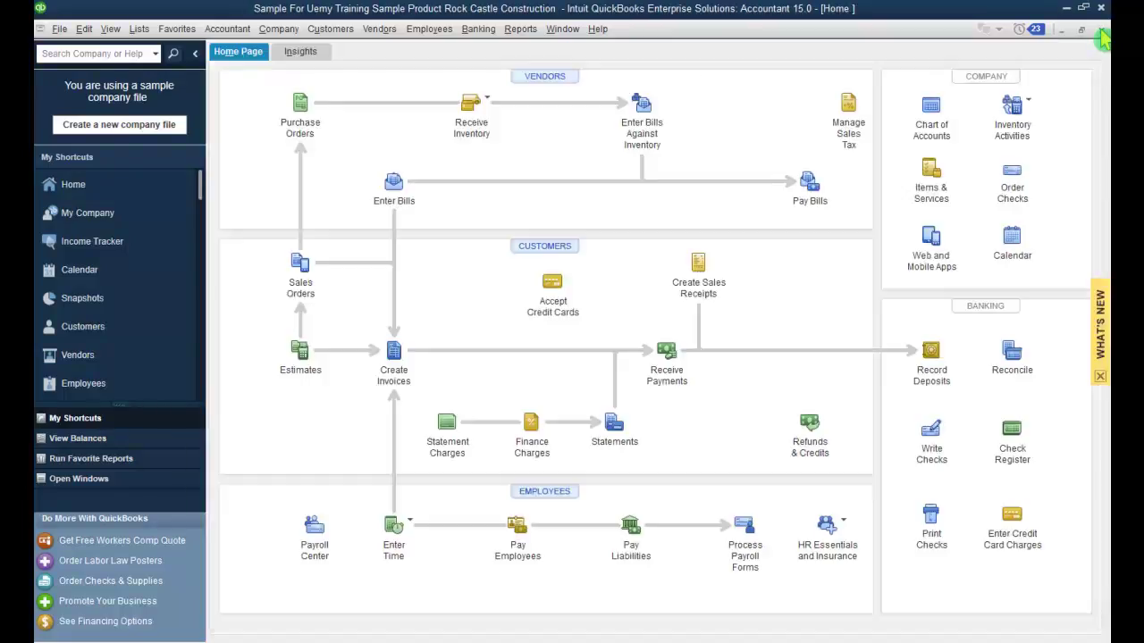
pyautogui.click(929, 180)
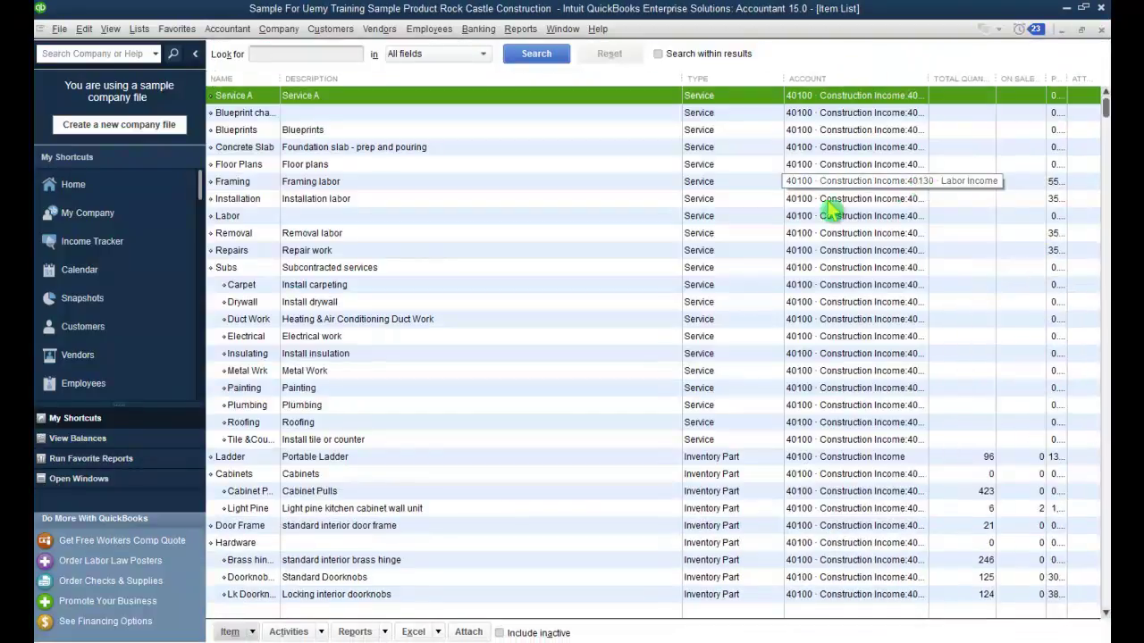
pyautogui.scroll(-2, 697, 391)
pyautogui.click(254, 377)
pyautogui.scroll(-2, 256, 394)
pyautogui.click(254, 303)
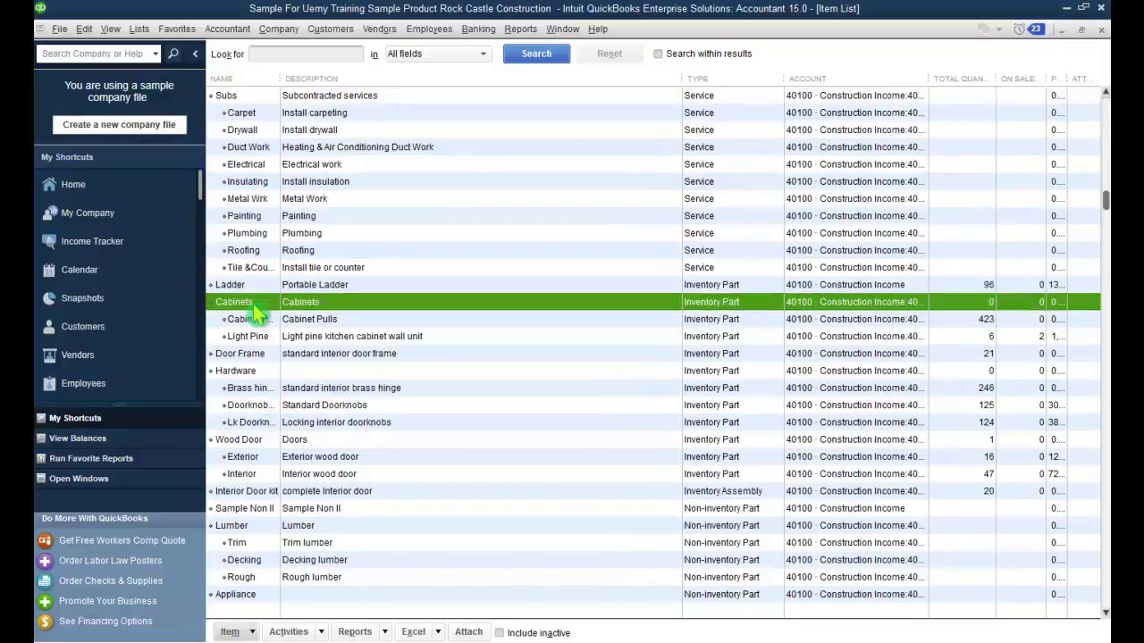
pyautogui.click(255, 286)
pyautogui.click(256, 319)
pyautogui.click(248, 337)
pyautogui.click(250, 354)
pyautogui.scroll(-2, 312, 438)
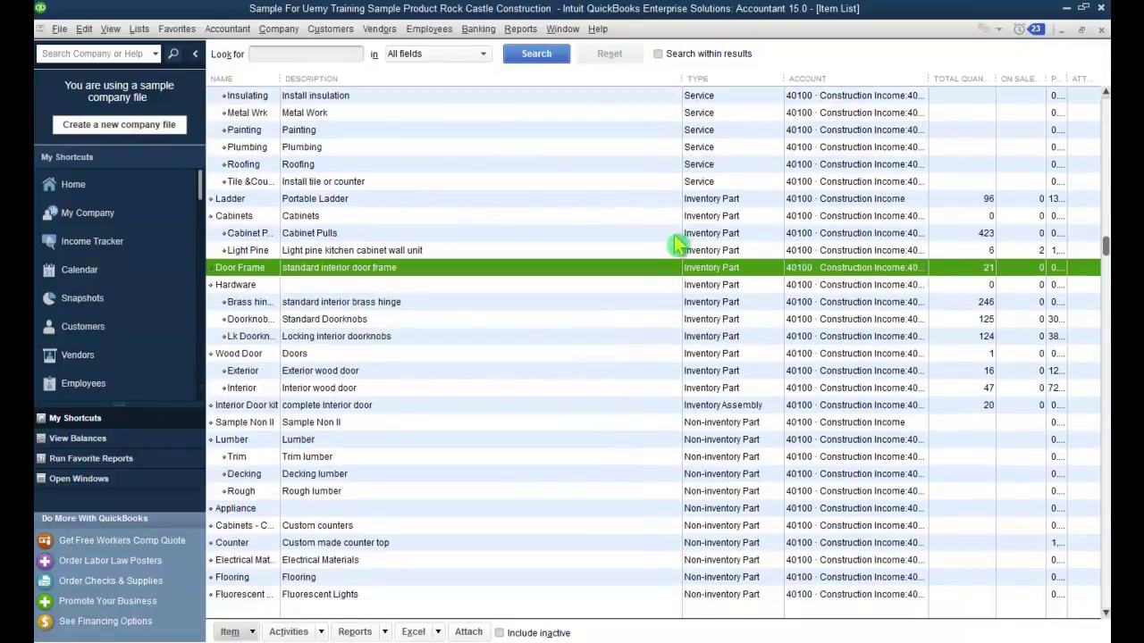
pyautogui.click(696, 201)
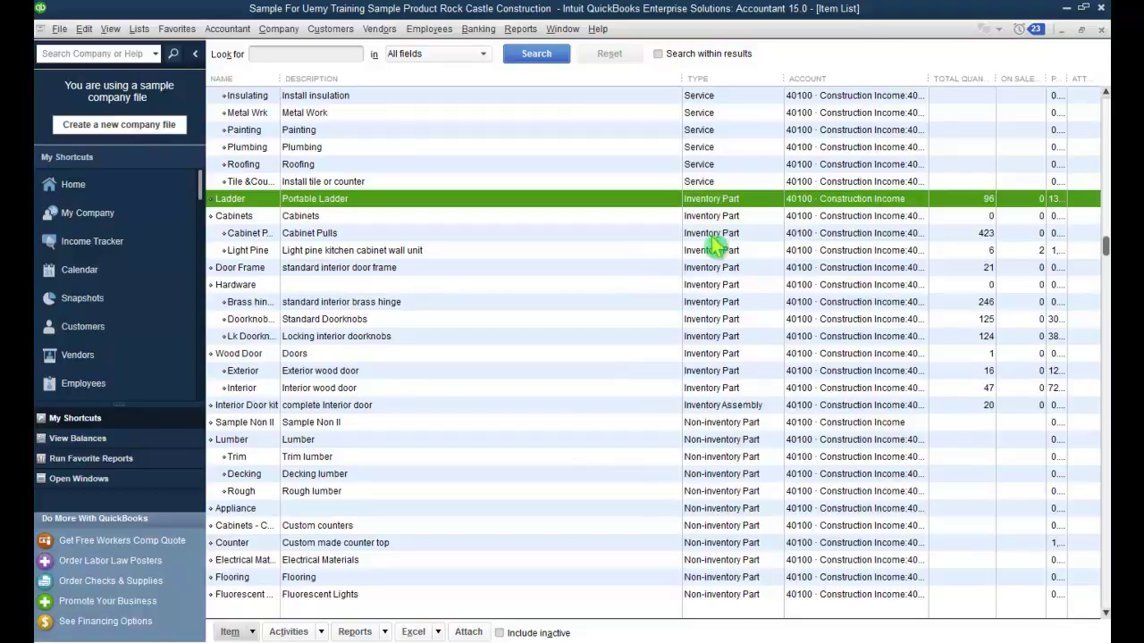
# Run the standard Balance Sheet report and review the transactions behind the Inventory Asset amount
pyautogui.click(521, 29)
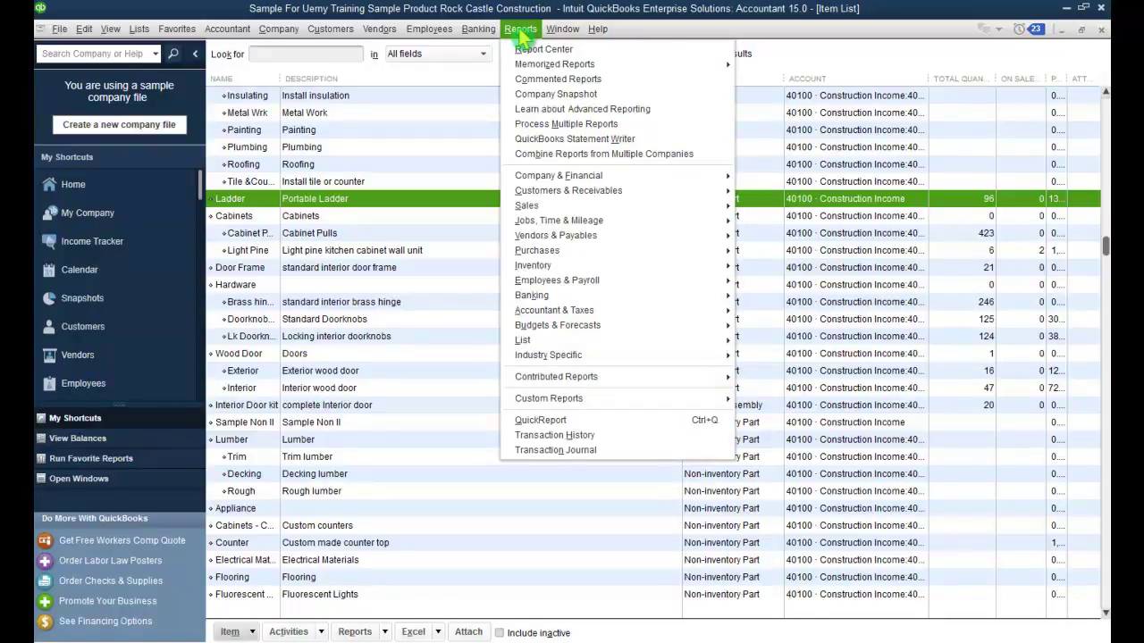
pyautogui.moveTo(684, 177)
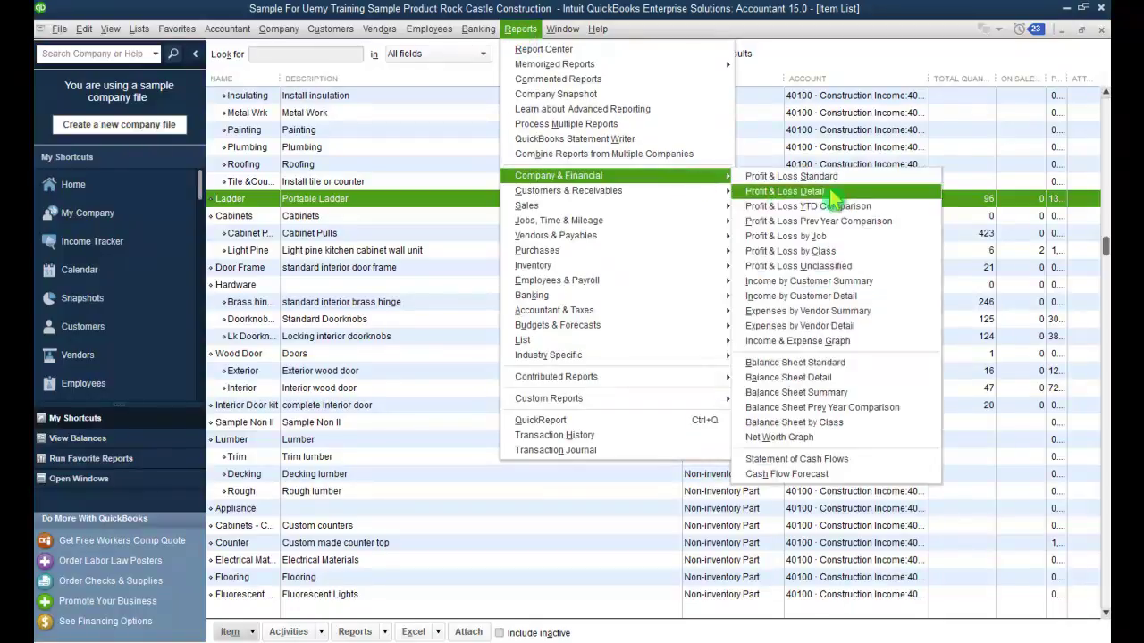
pyautogui.click(855, 368)
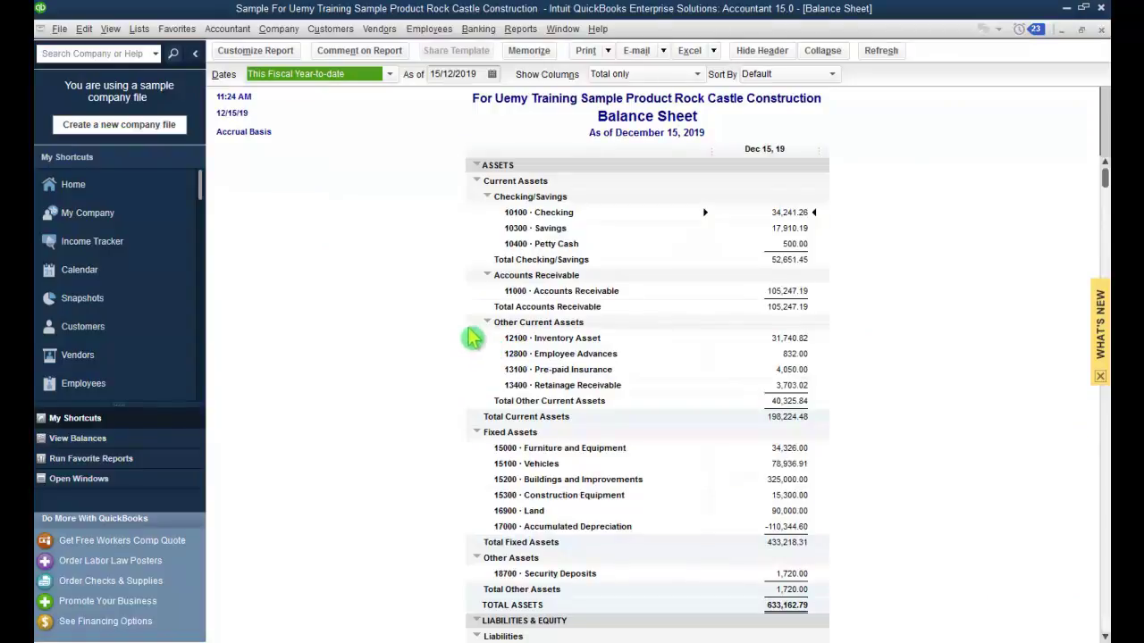
pyautogui.click(538, 343)
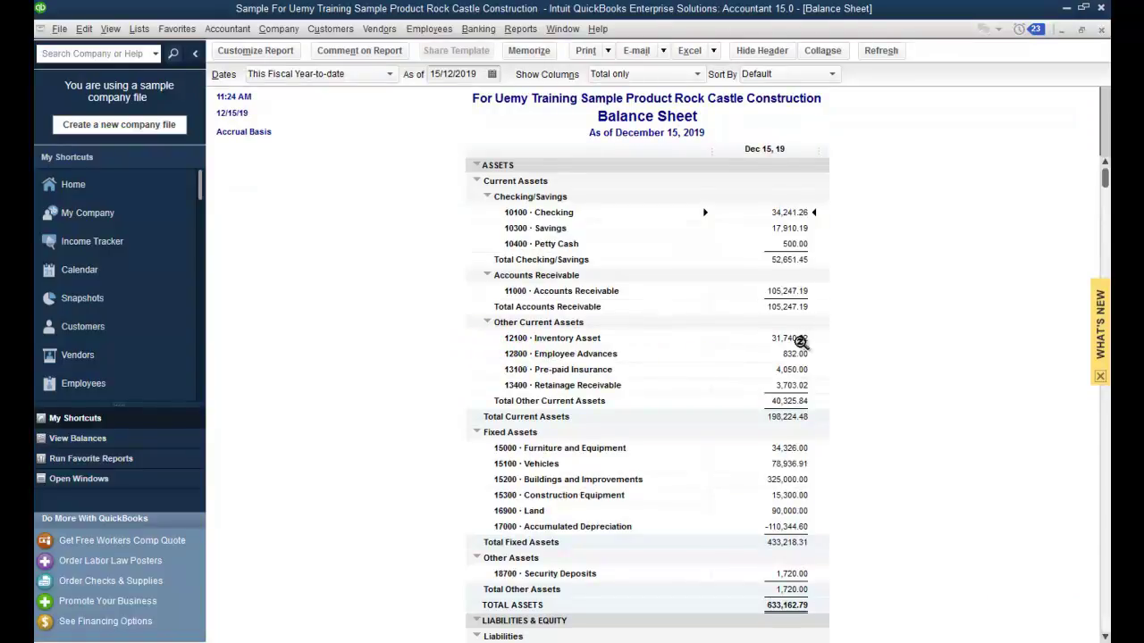
pyautogui.doubleClick(800, 340)
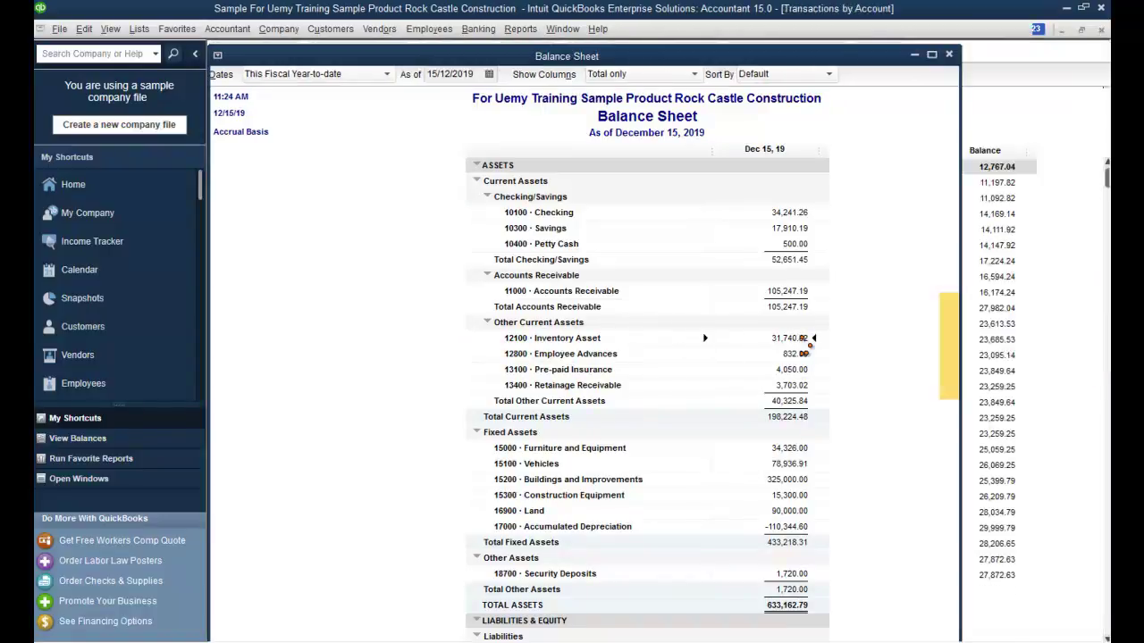
pyautogui.scroll(-7, 794, 280)
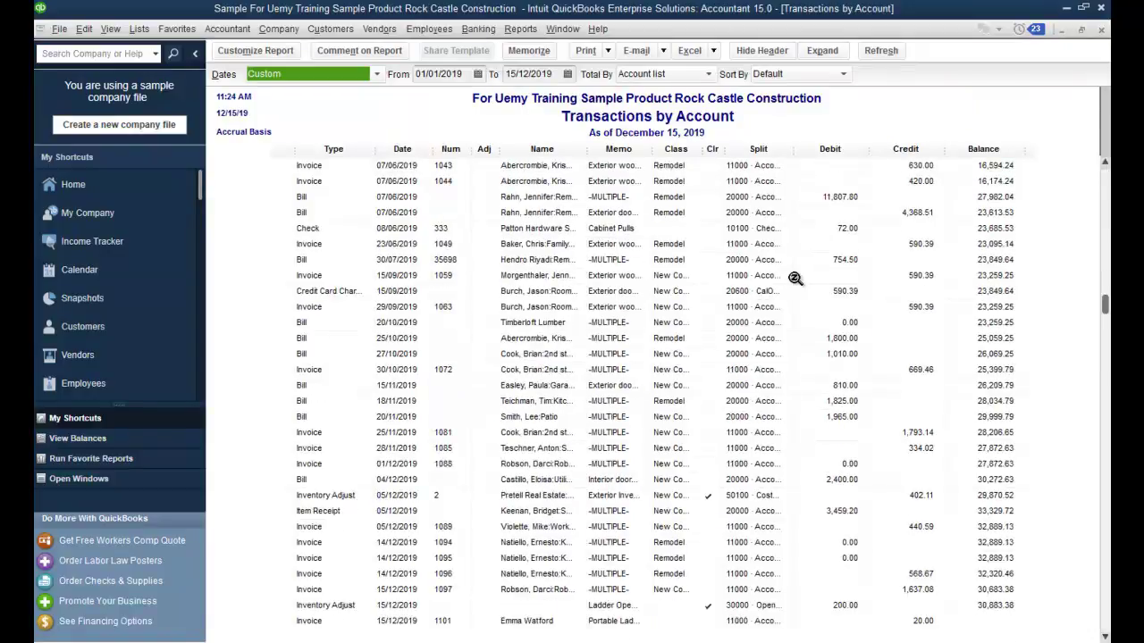
pyautogui.scroll(7, 794, 278)
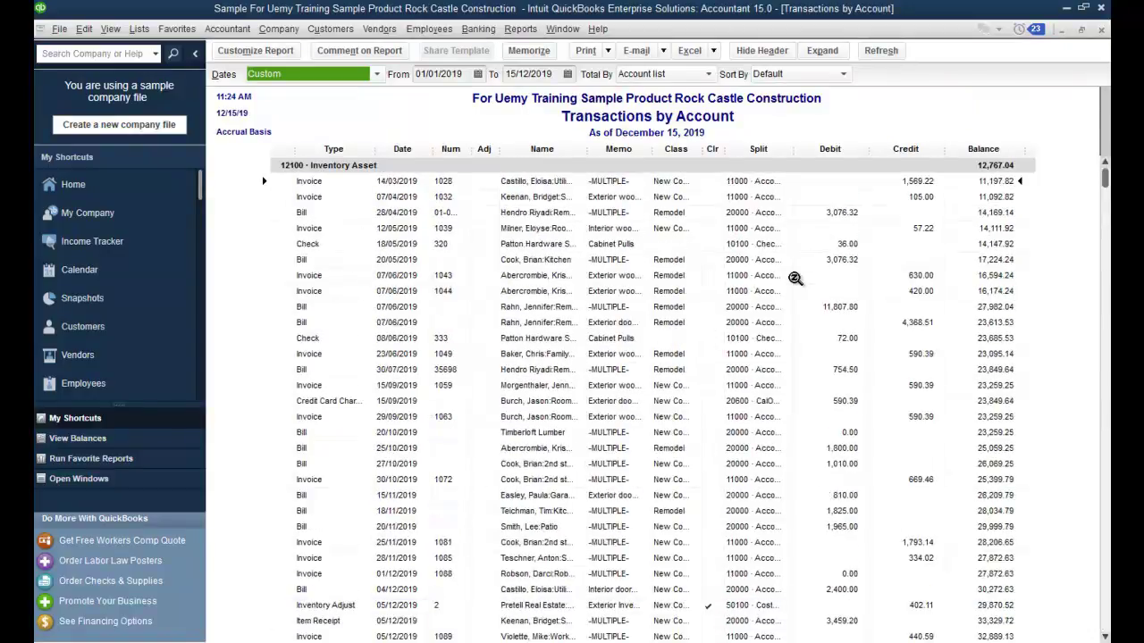
pyautogui.scroll(-7, 794, 279)
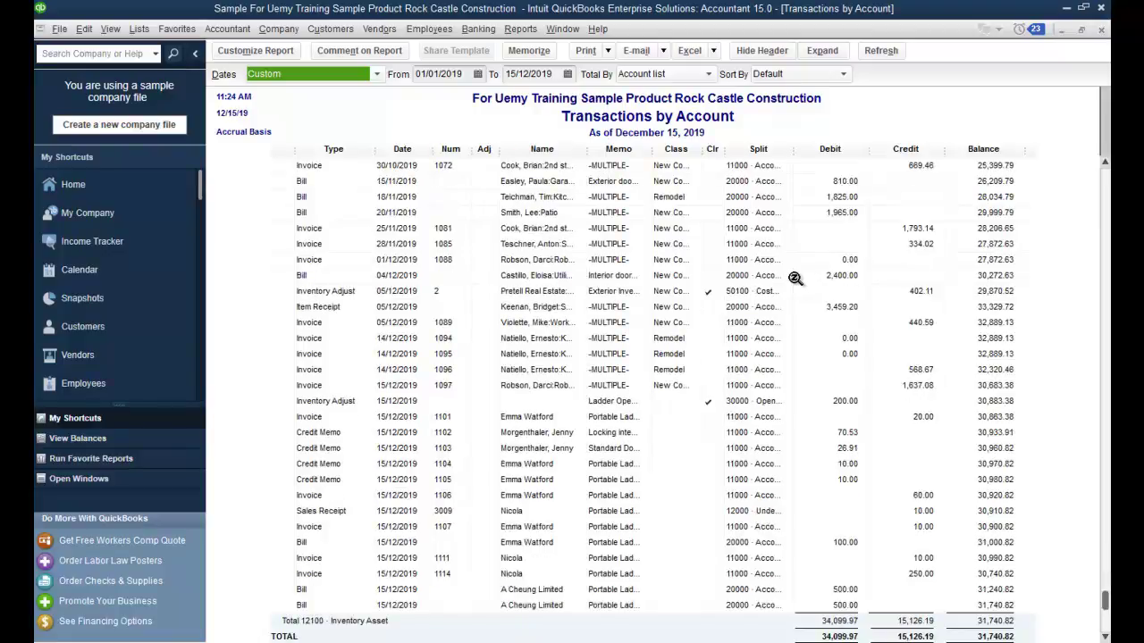
pyautogui.scroll(7, 795, 278)
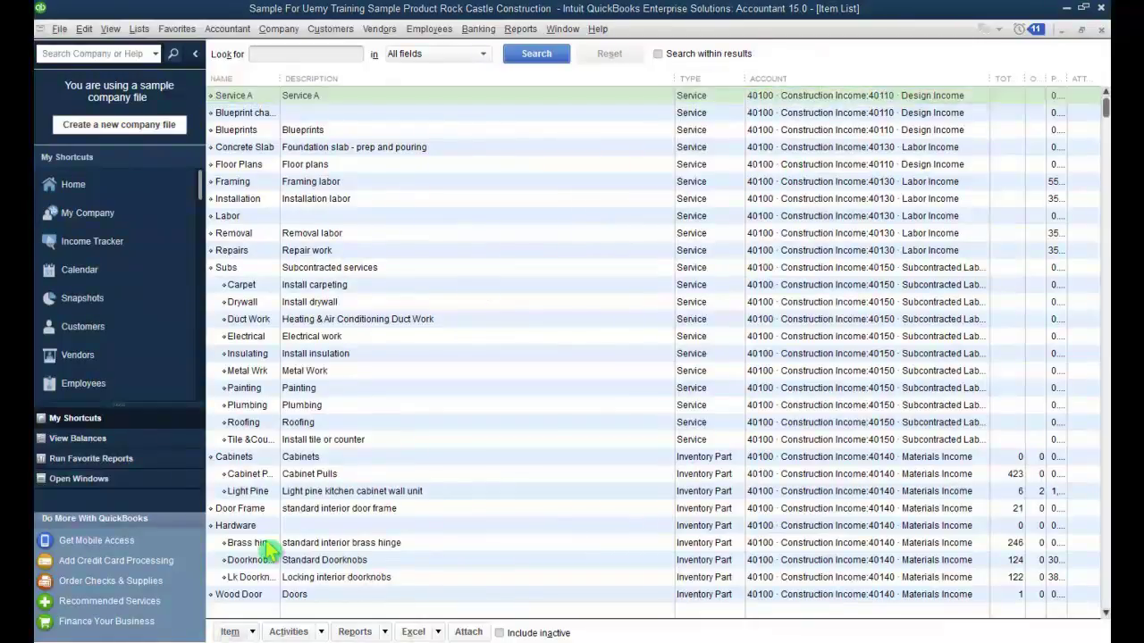
# Start a new Inventory Part item named Ladder with manufacturer's part number 124578, leaving the unit of measure set empty
pyautogui.click(255, 632)
pyautogui.click(326, 386)
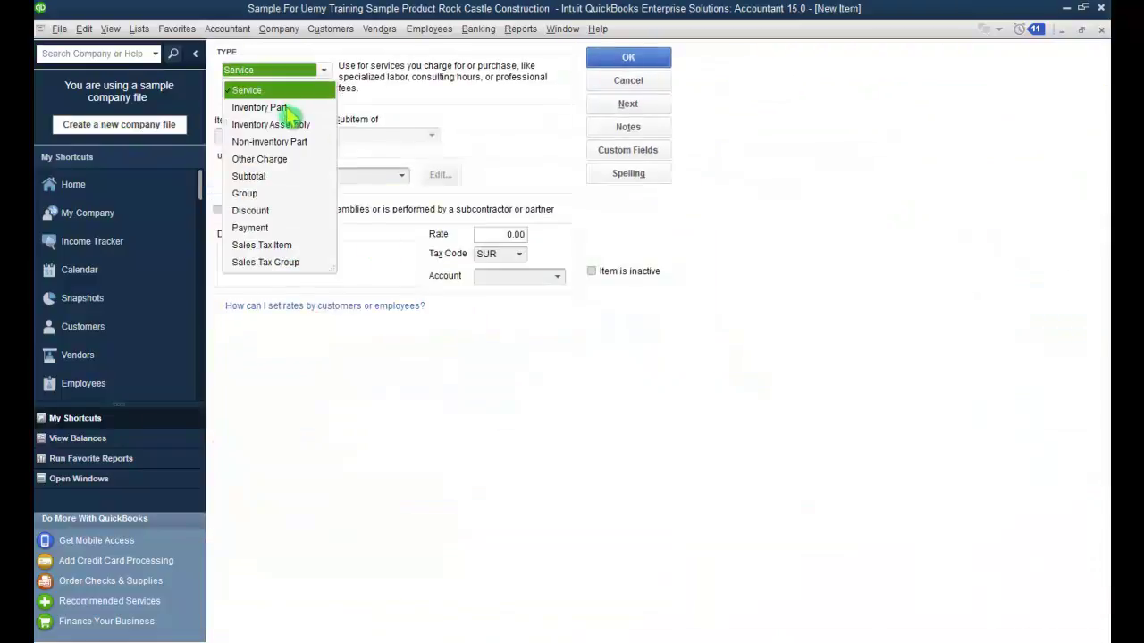
pyautogui.click(284, 108)
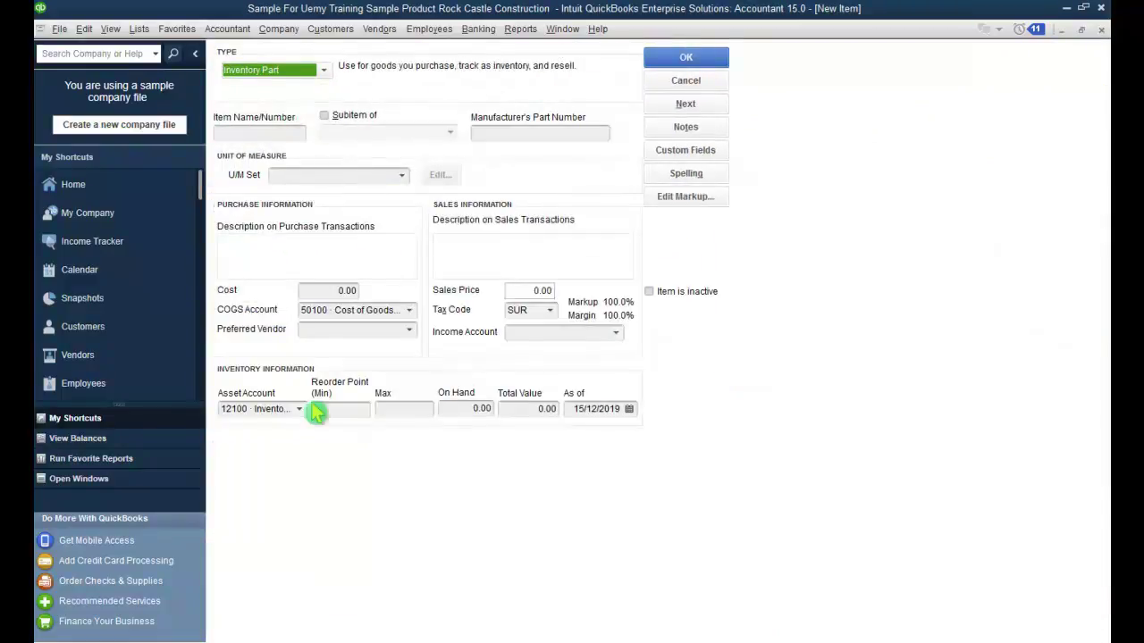
pyautogui.moveTo(300, 310); pyautogui.dragTo(366, 310)
pyautogui.moveTo(268, 410); pyautogui.dragTo(224, 411)
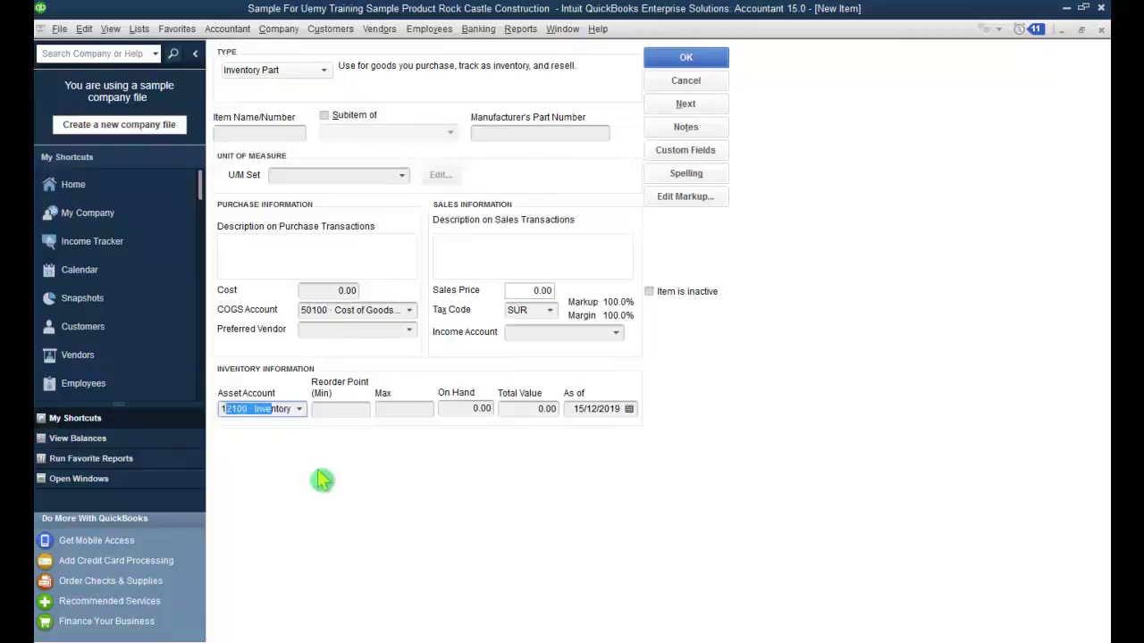
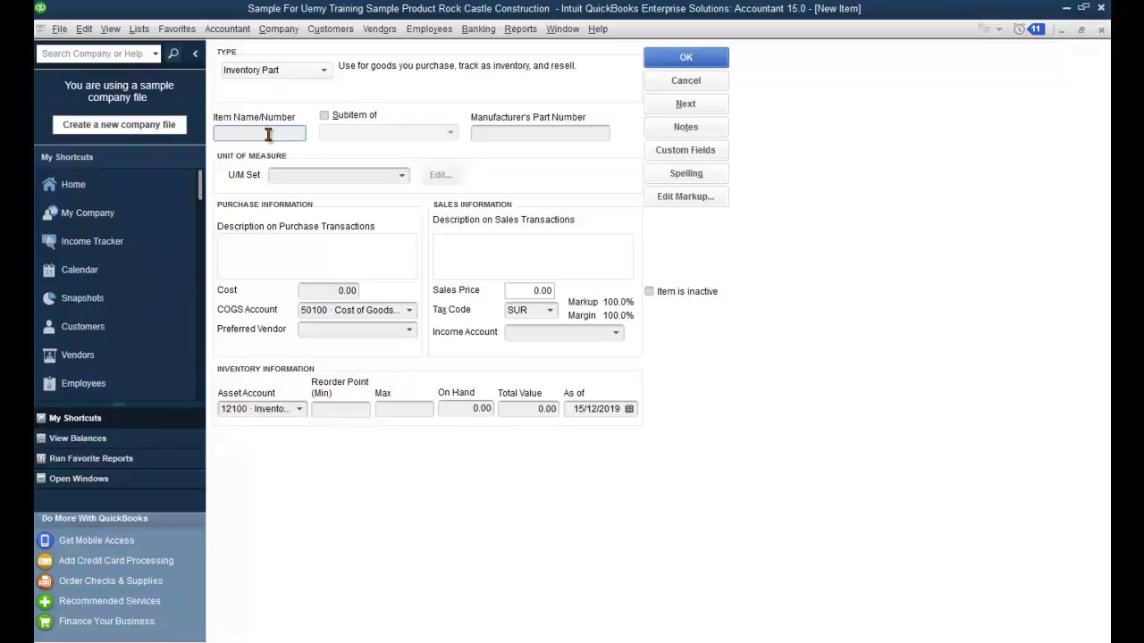
pyautogui.write('Ladder')
pyautogui.click(581, 131)
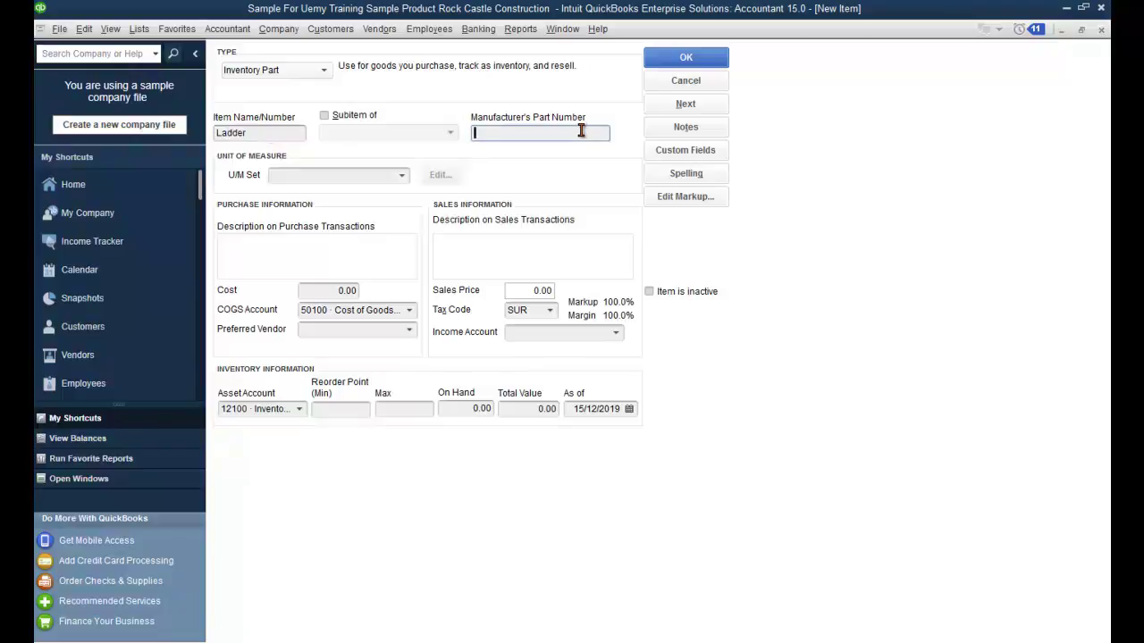
pyautogui.write('124578')
pyautogui.click(401, 175)
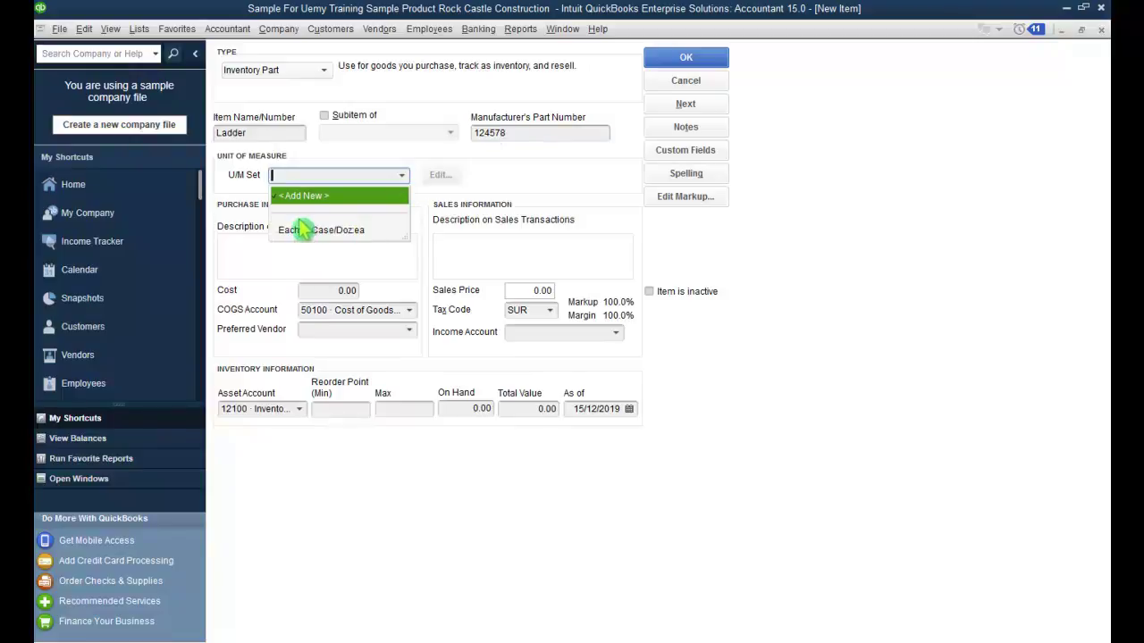
pyautogui.click(402, 176)
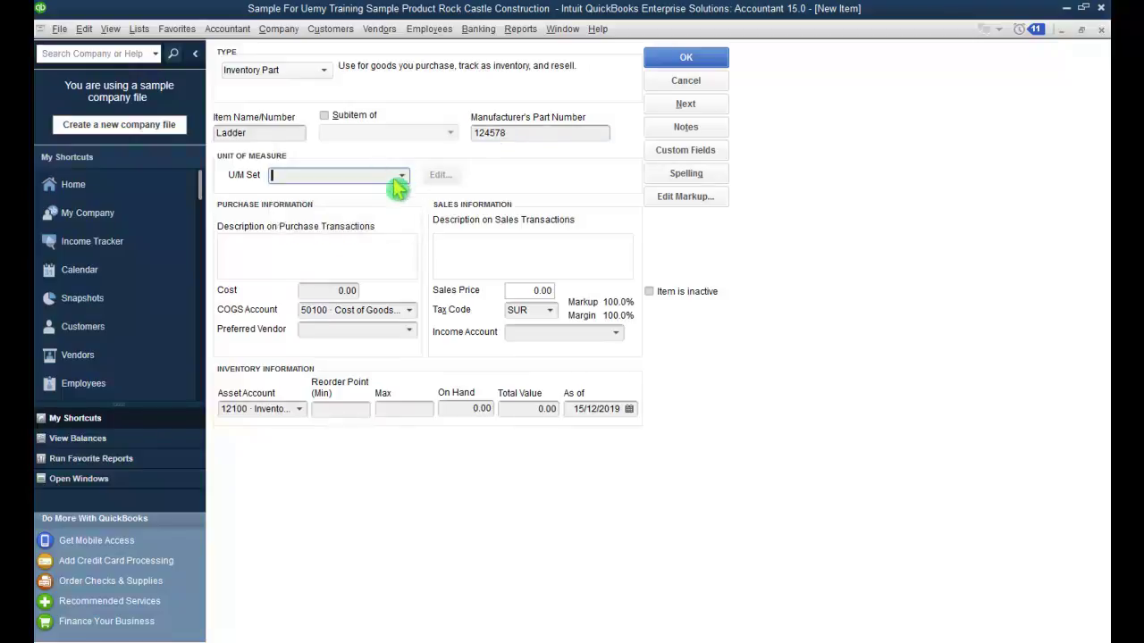
# Enter Portable Ladder as the new item's description for both purchase and sales transactions
pyautogui.click(294, 248)
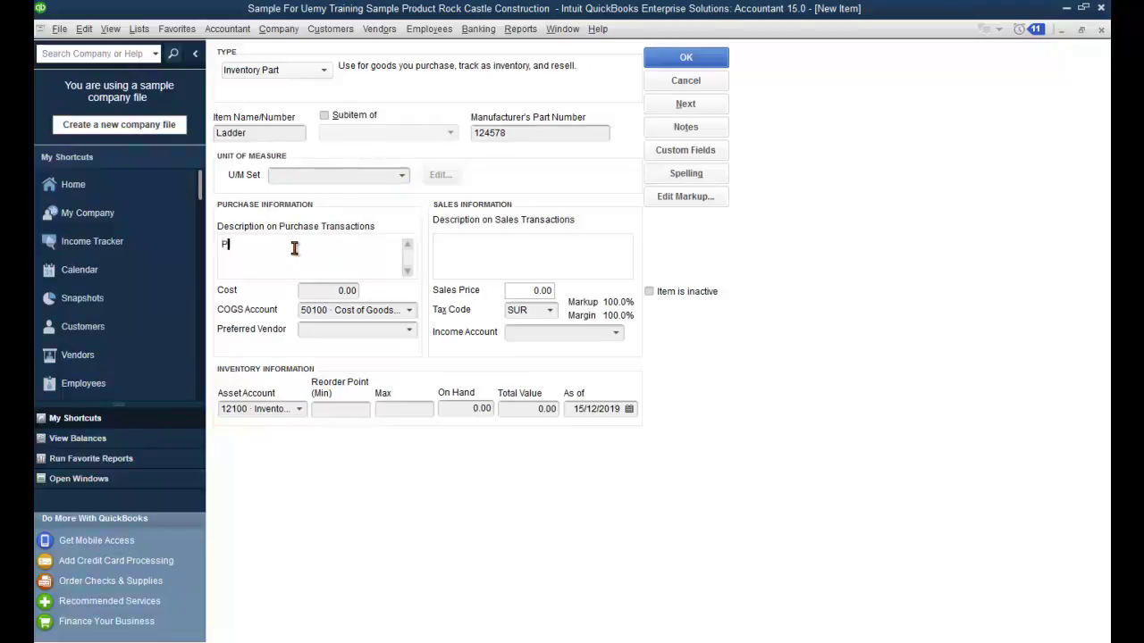
pyautogui.write('Portable Ladder')
pyautogui.moveTo(291, 246); pyautogui.dragTo(224, 246)
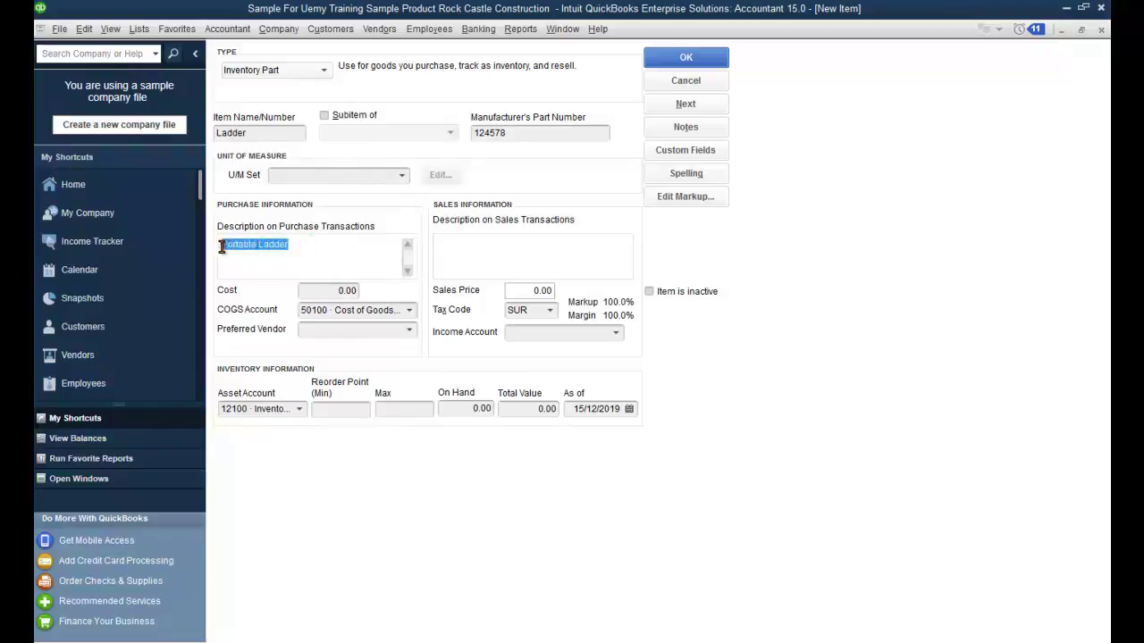
pyautogui.click(488, 245)
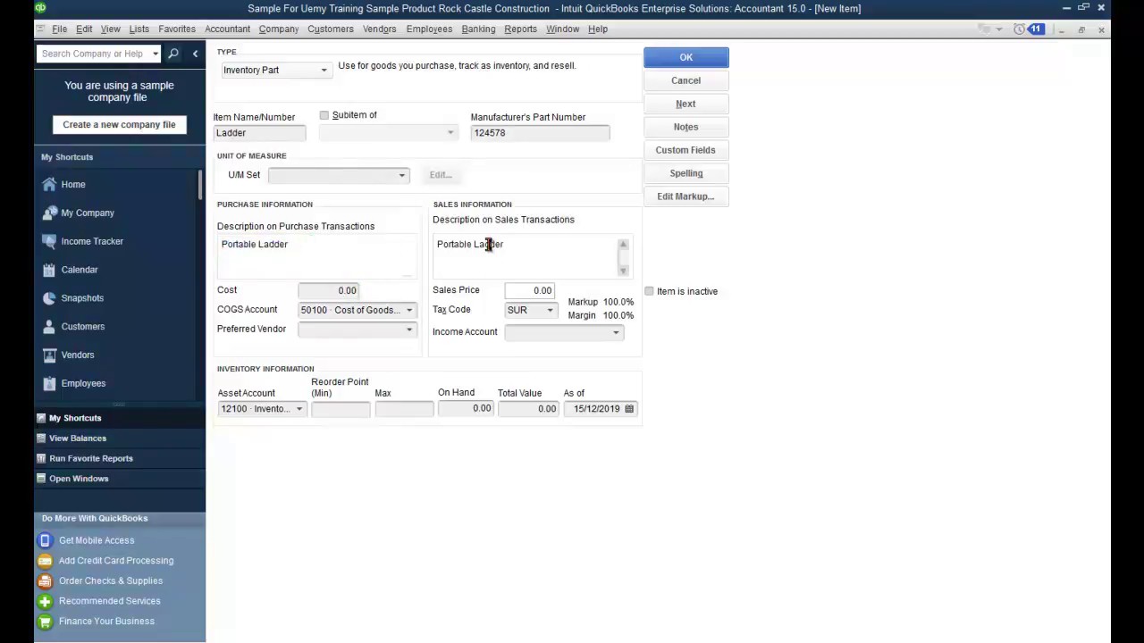
# Set the ladder's cost to 10.00 and its sales price to 12.00
pyautogui.click(335, 290)
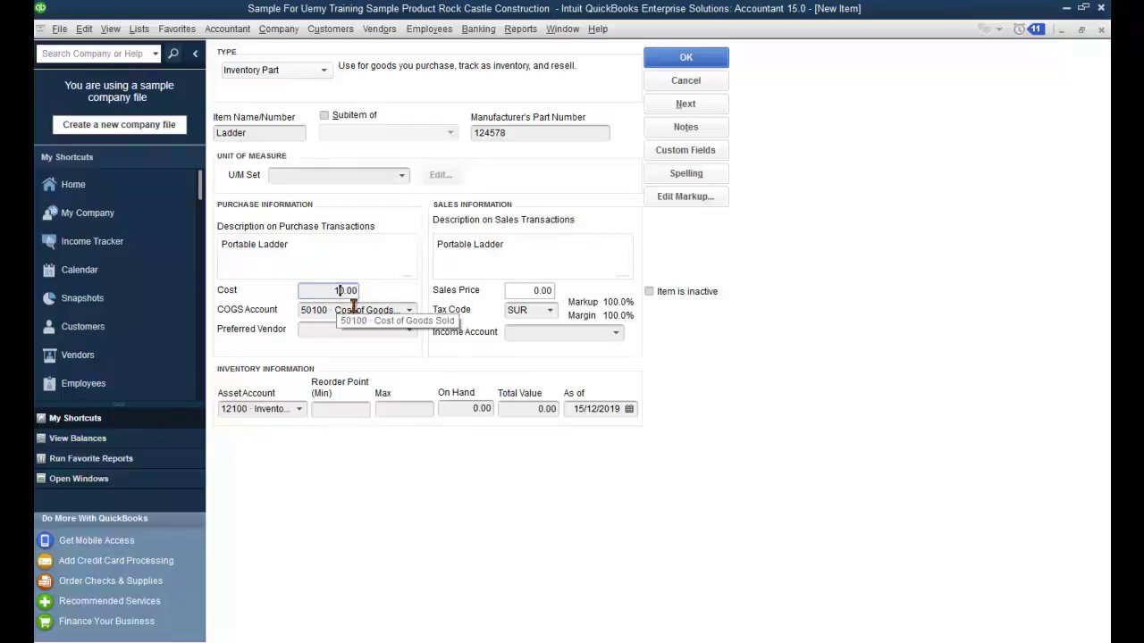
pyautogui.write('1')
pyautogui.click(519, 291)
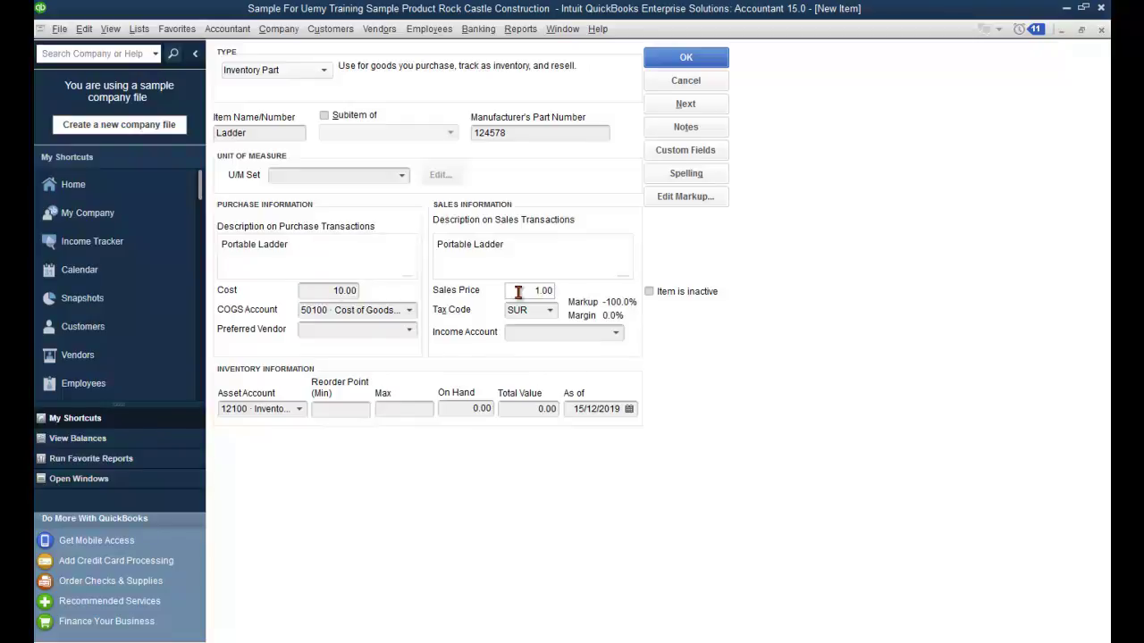
pyautogui.press('Tab')
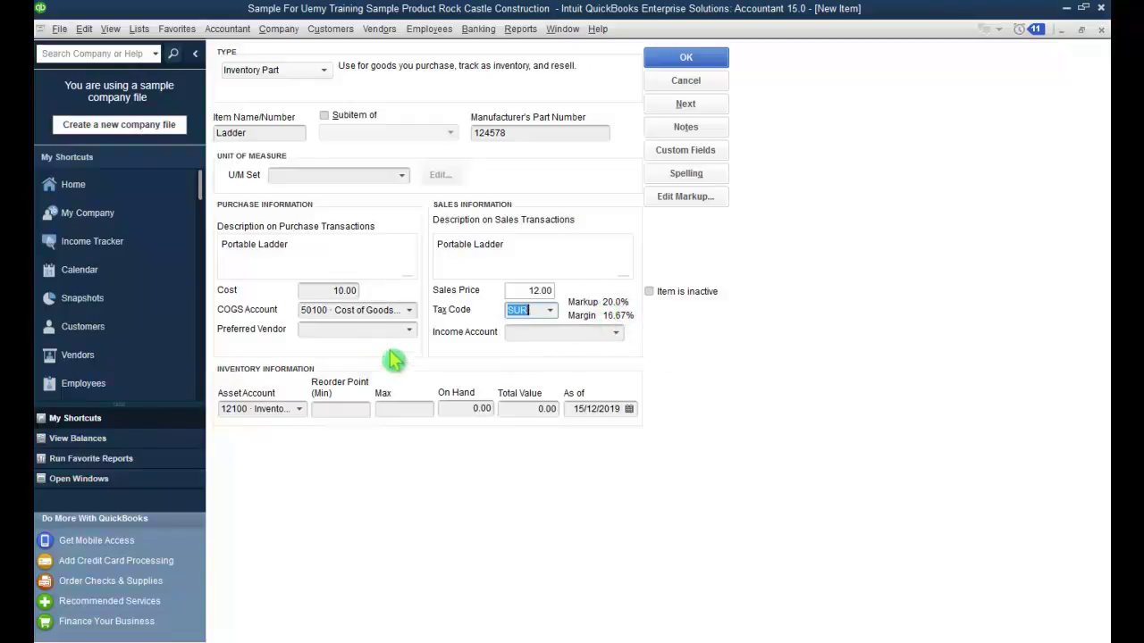
# Assign A Cheung Limited as the ladder's preferred vendor and 40100 Construction Income as its income account
pyautogui.click(408, 330)
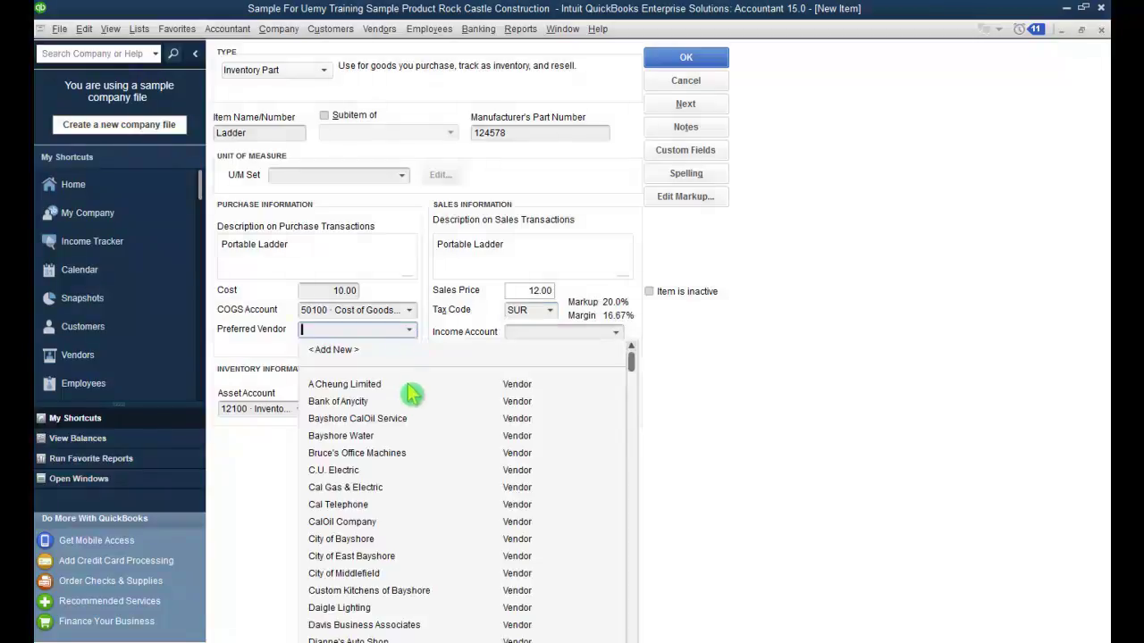
pyautogui.click(359, 386)
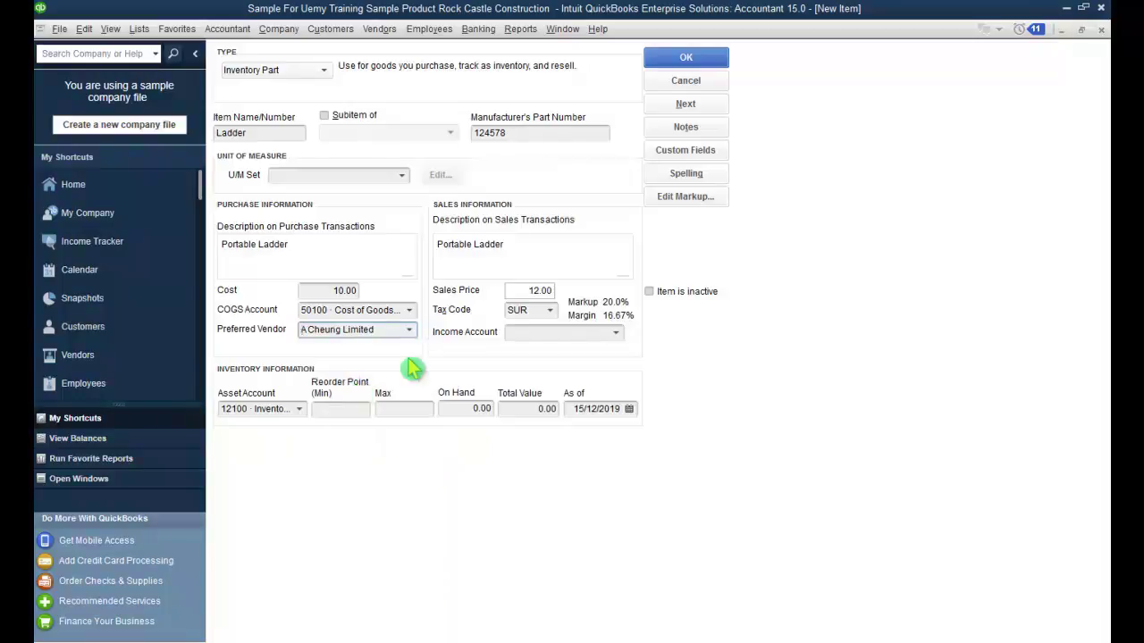
pyautogui.click(616, 335)
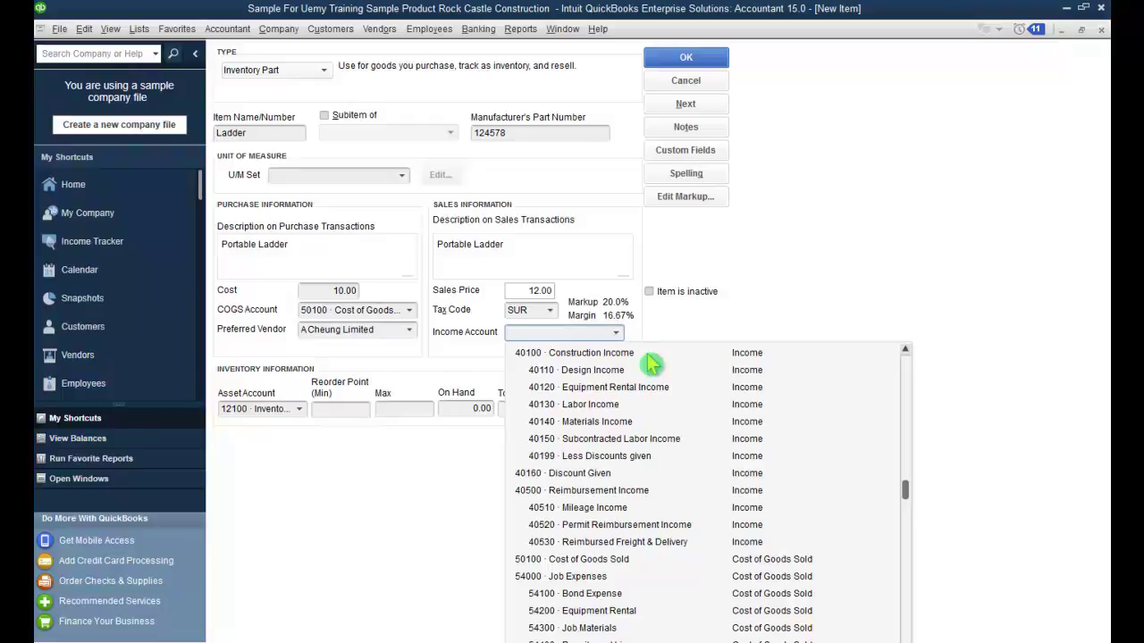
pyautogui.click(651, 356)
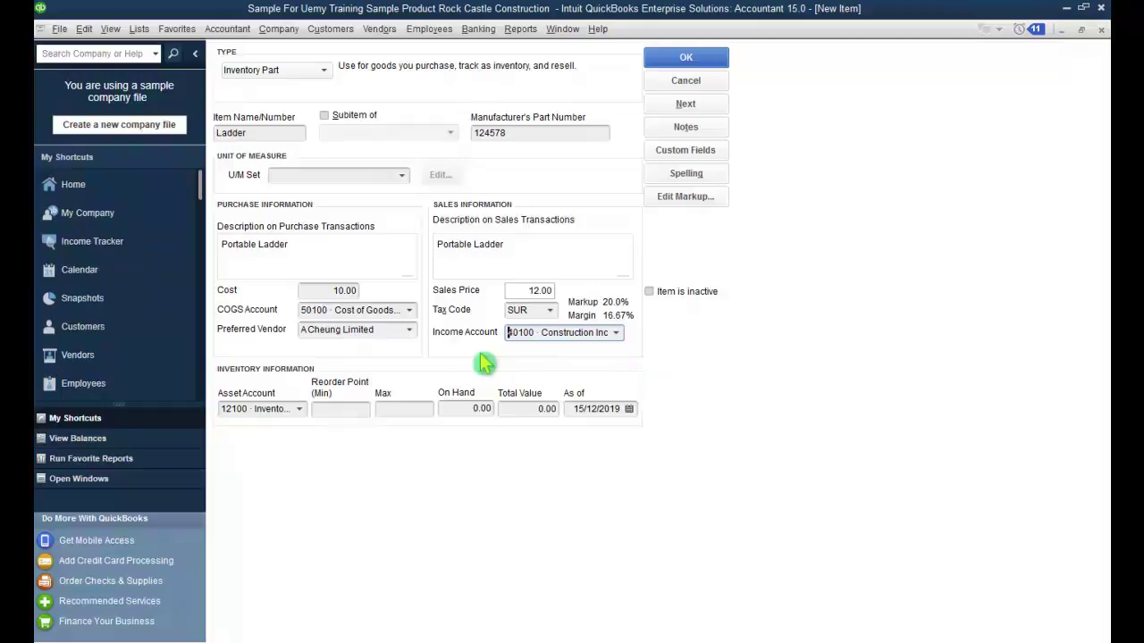
# Set the ladder's reorder point to 10, maximum to 15 and on-hand quantity to 20, and save the item
pyautogui.click(359, 409)
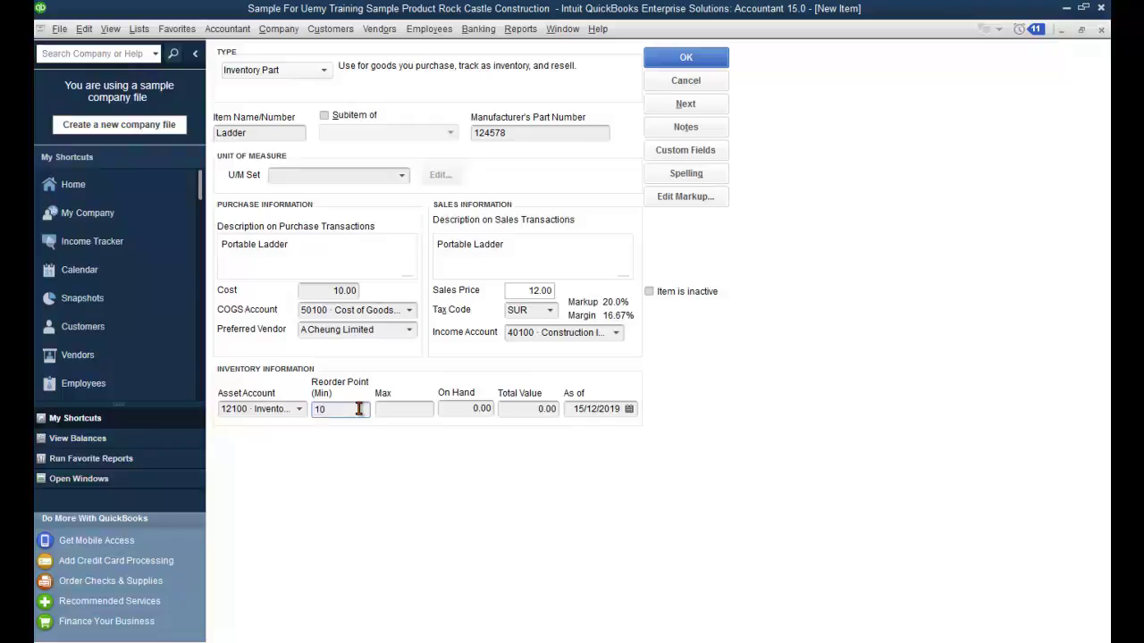
pyautogui.press('Tab')
pyautogui.write('15')
pyautogui.press('Tab')
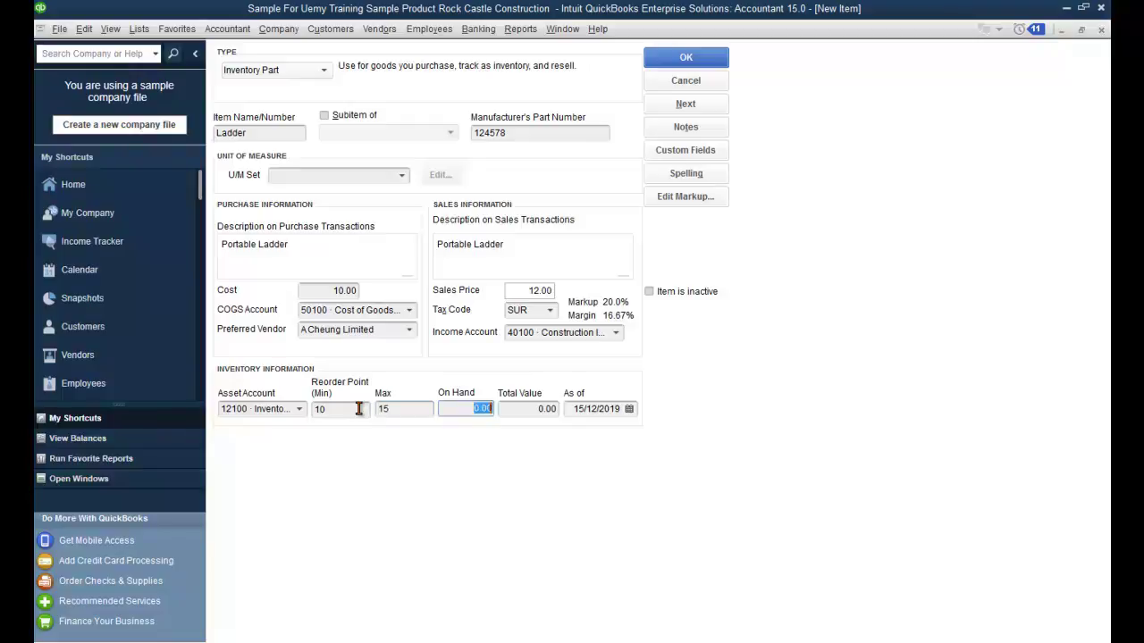
pyautogui.write('20')
pyautogui.press('Tab')
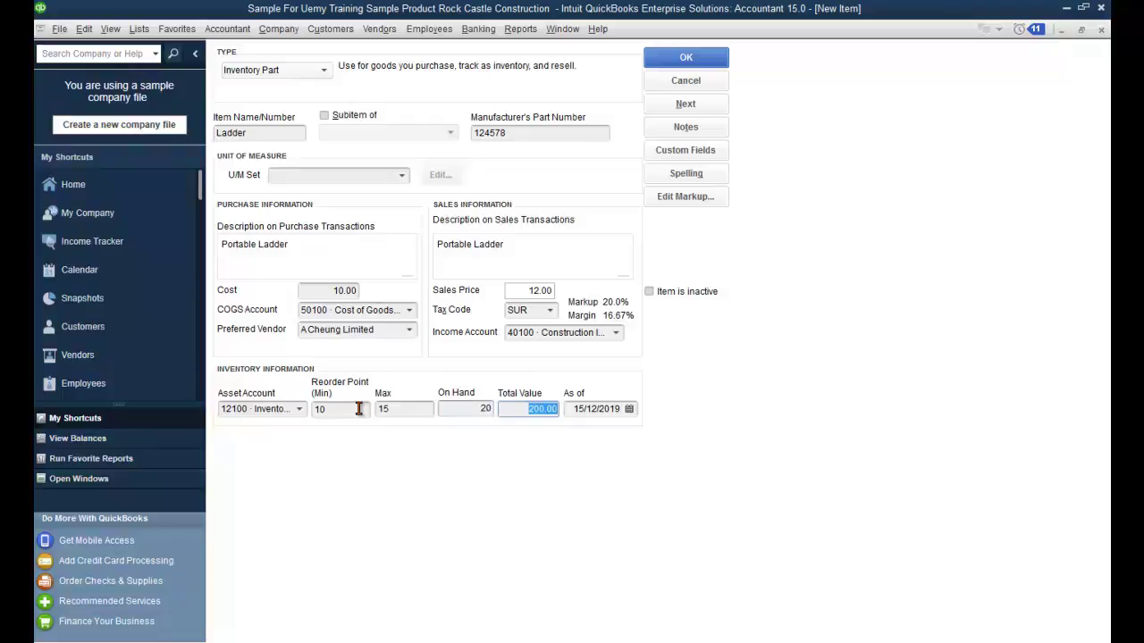
pyautogui.press('Tab')
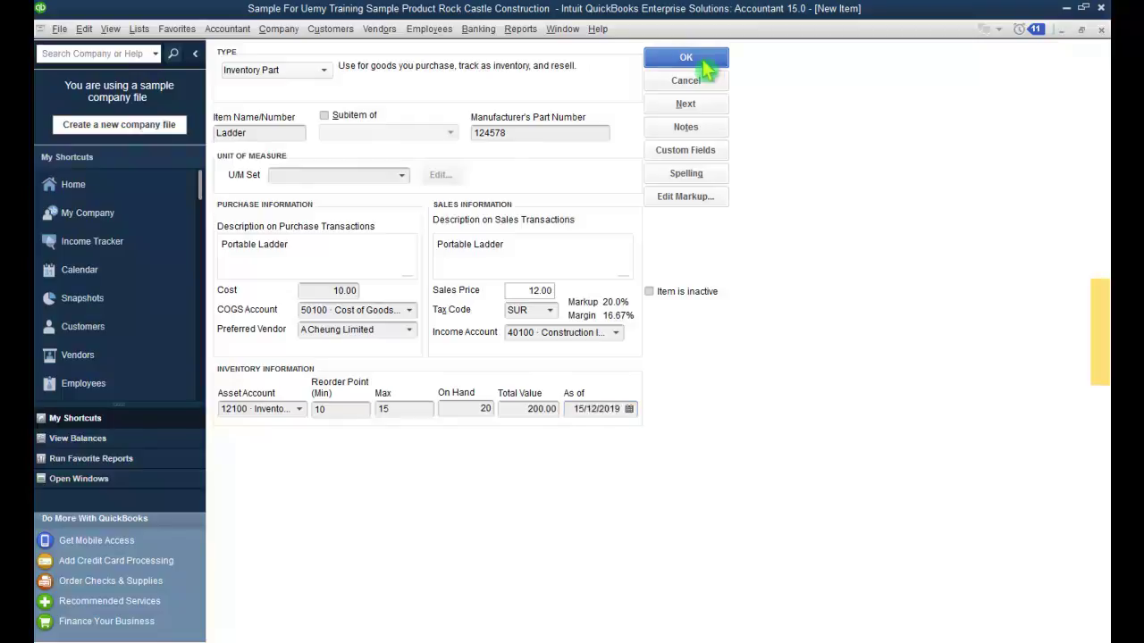
pyautogui.click(705, 64)
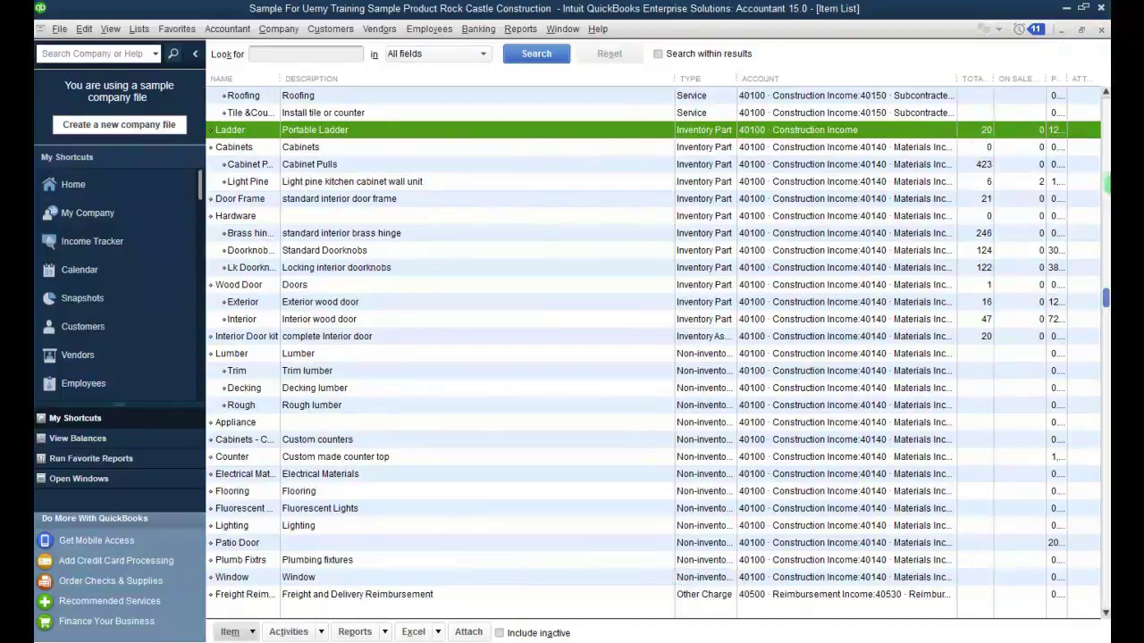
# Resize the Item List columns to show the account, total quantity and price of each item in full, and close the list
pyautogui.moveTo(672, 78); pyautogui.dragTo(458, 87)
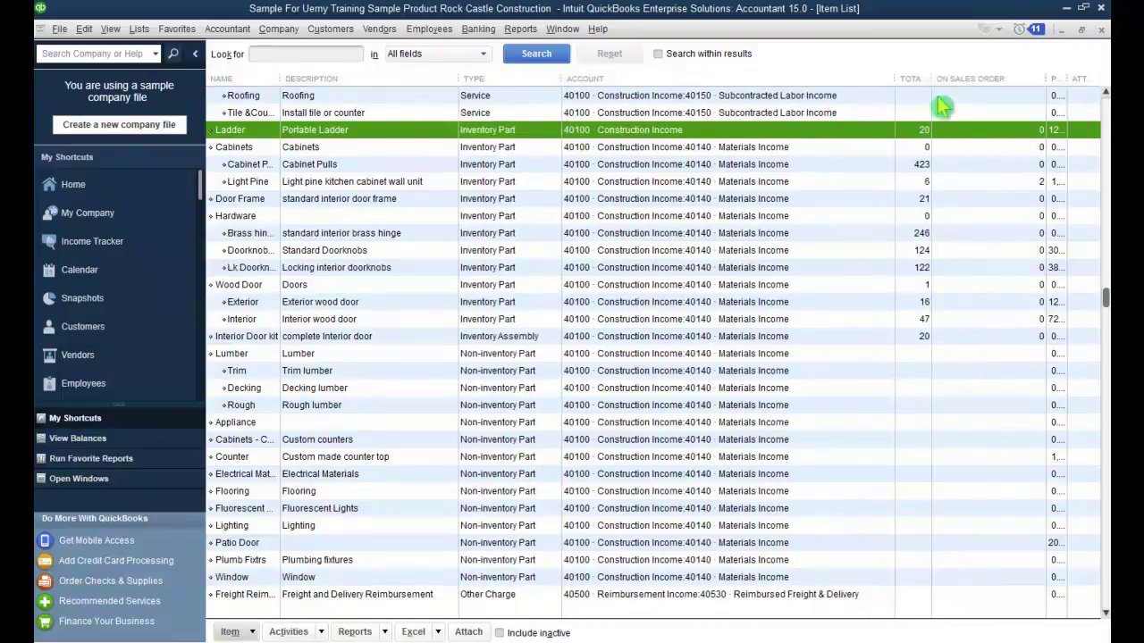
pyautogui.moveTo(1034, 85); pyautogui.dragTo(980, 83)
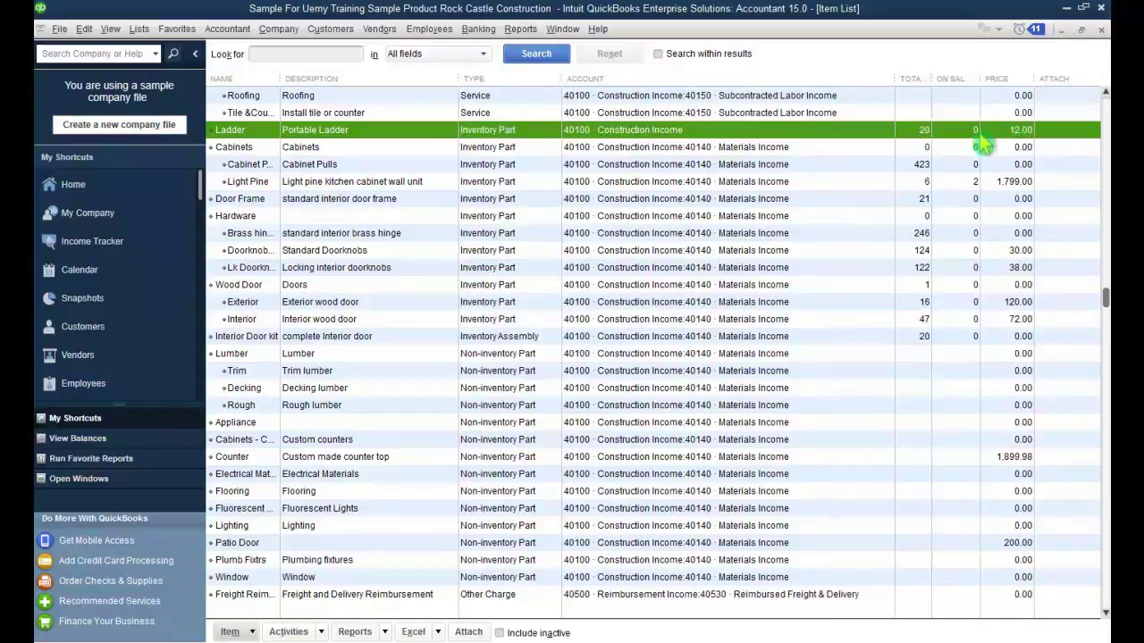
pyautogui.moveTo(931, 78); pyautogui.dragTo(979, 78)
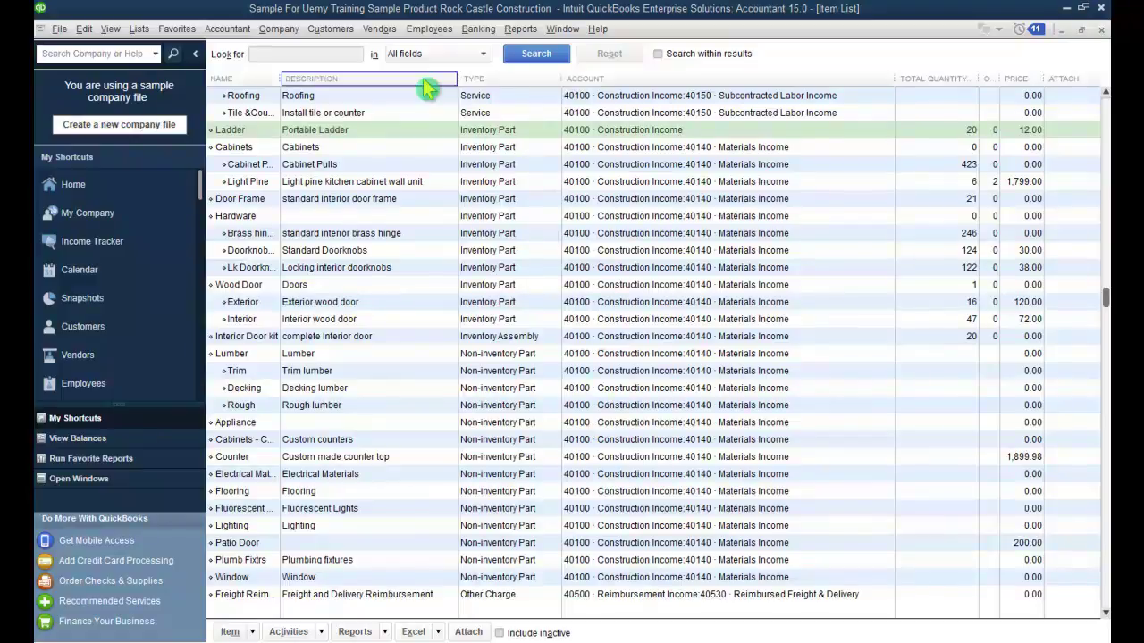
pyautogui.click(1102, 32)
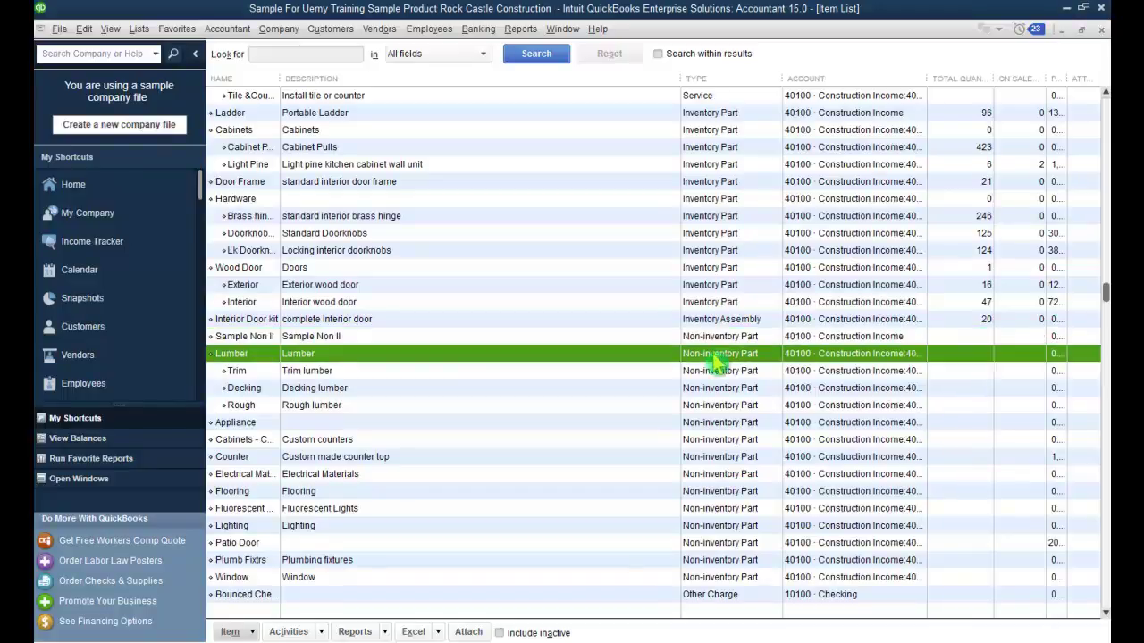
# Compare the item details of the Plumb Fixtrs non-inventory part with those of the Exterior wood door inventory part
pyautogui.click(728, 369)
pyautogui.click(721, 405)
pyautogui.moveTo(721, 417); pyautogui.dragTo(720, 560)
pyautogui.doubleClick(722, 560)
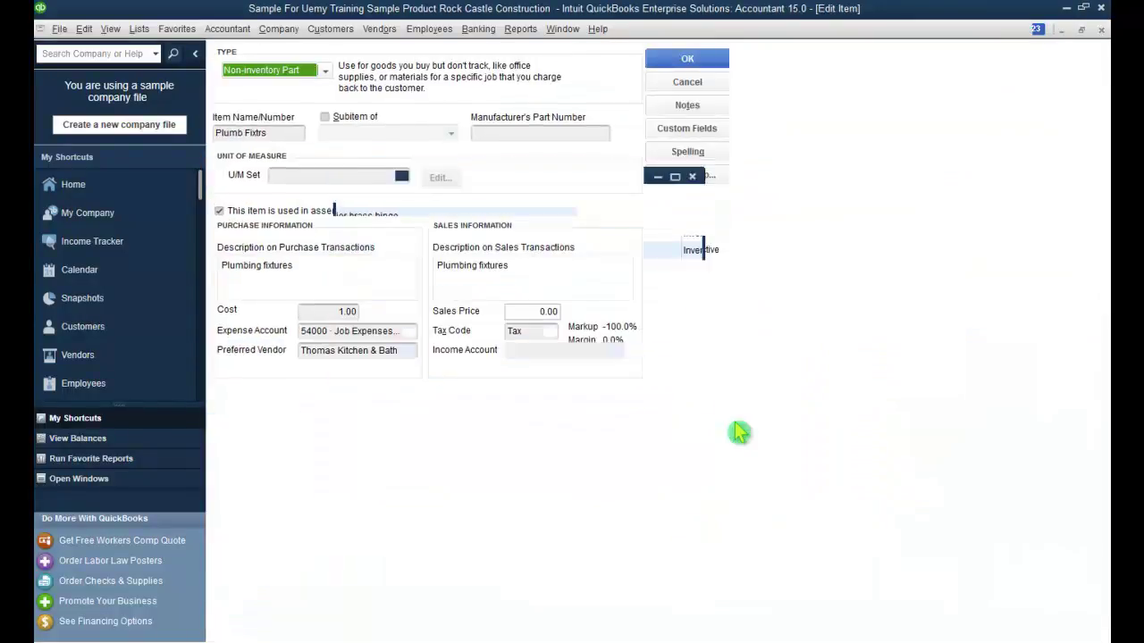
pyautogui.click(715, 81)
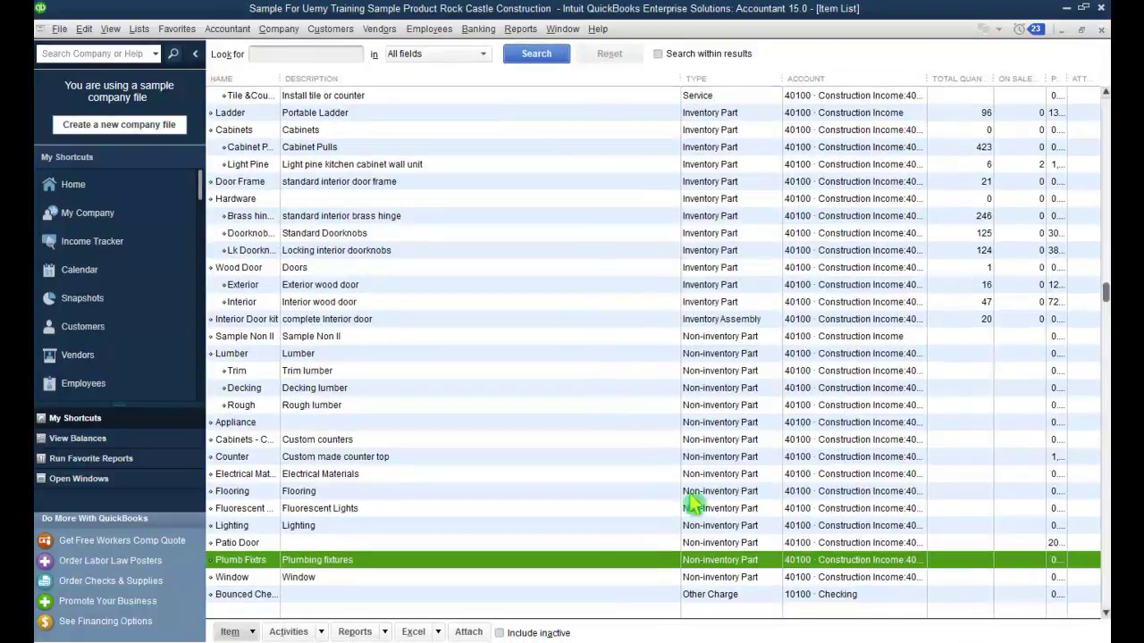
pyautogui.hotkey('ctrl', 'e')
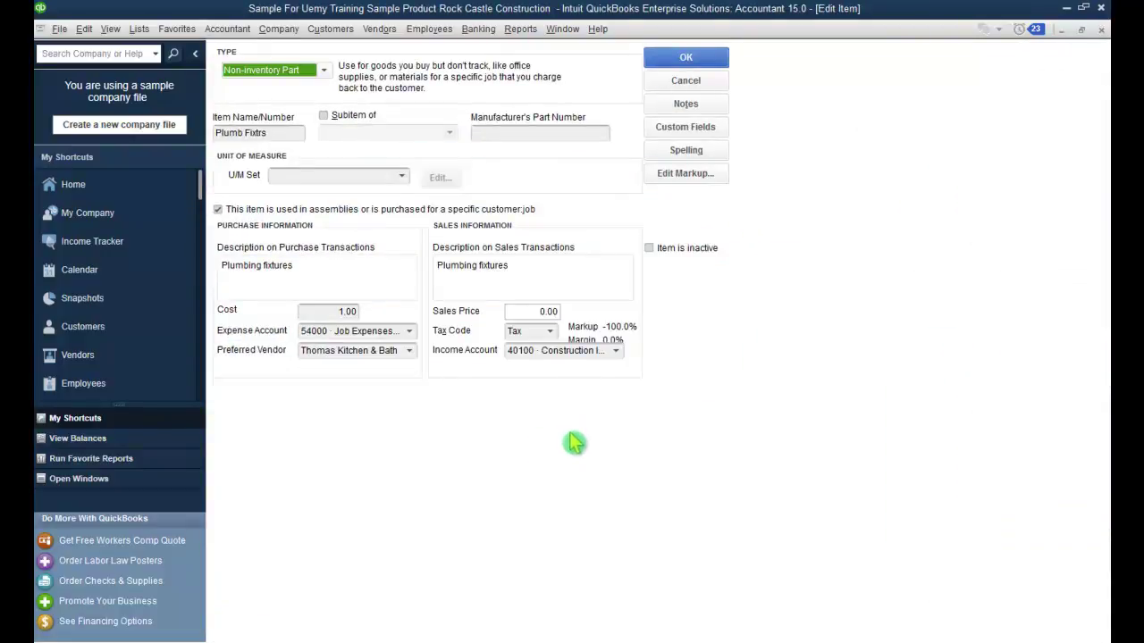
pyautogui.click(720, 86)
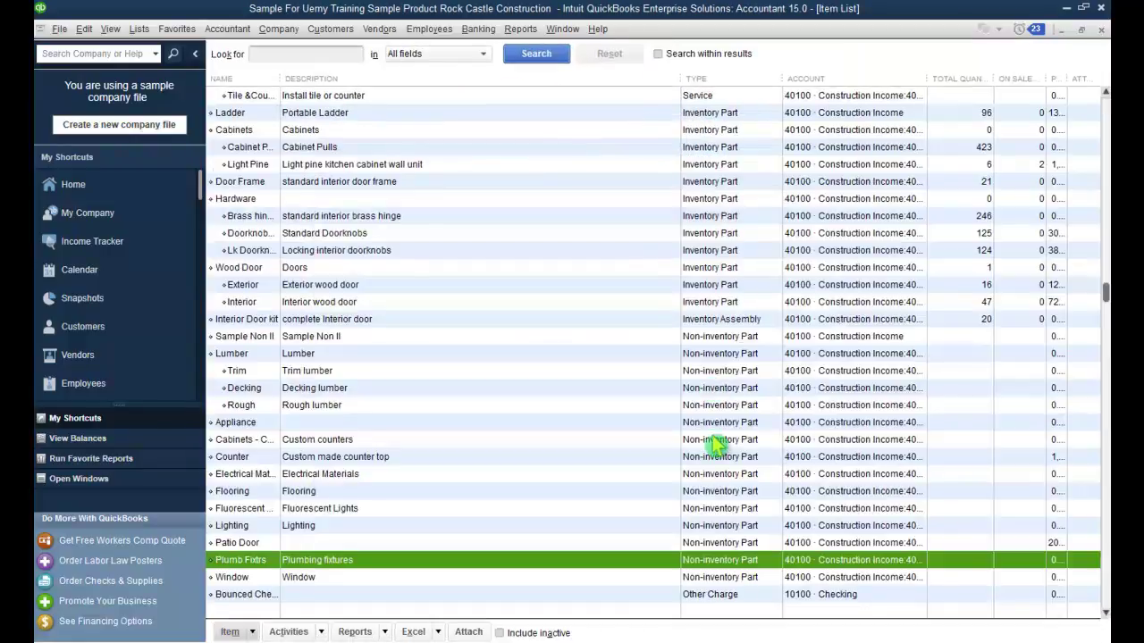
pyautogui.doubleClick(722, 284)
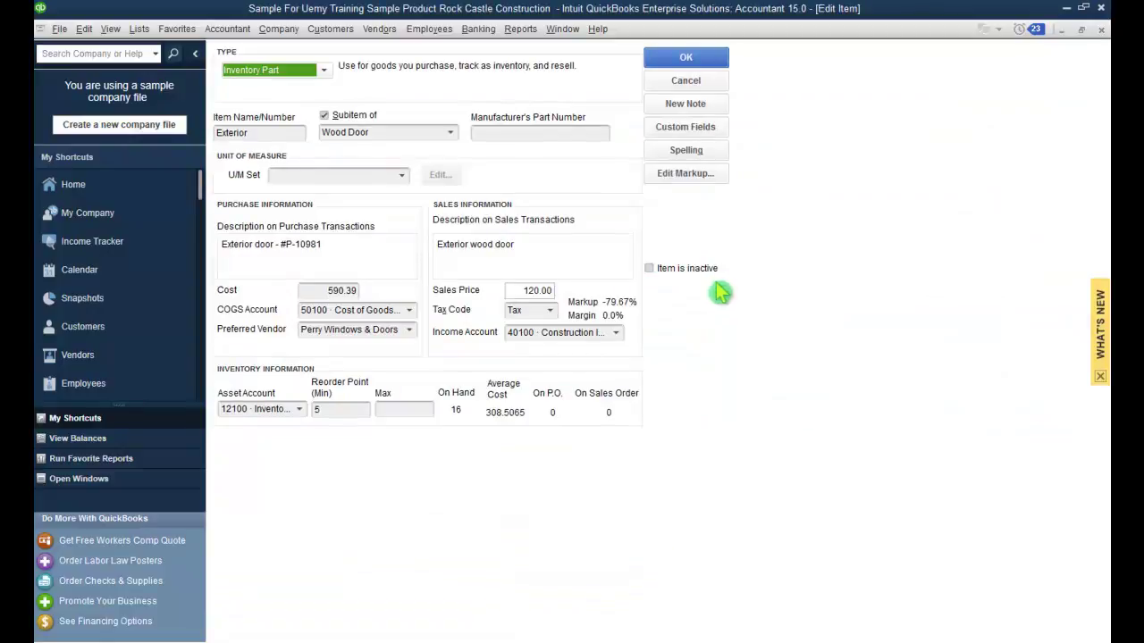
pyautogui.click(718, 82)
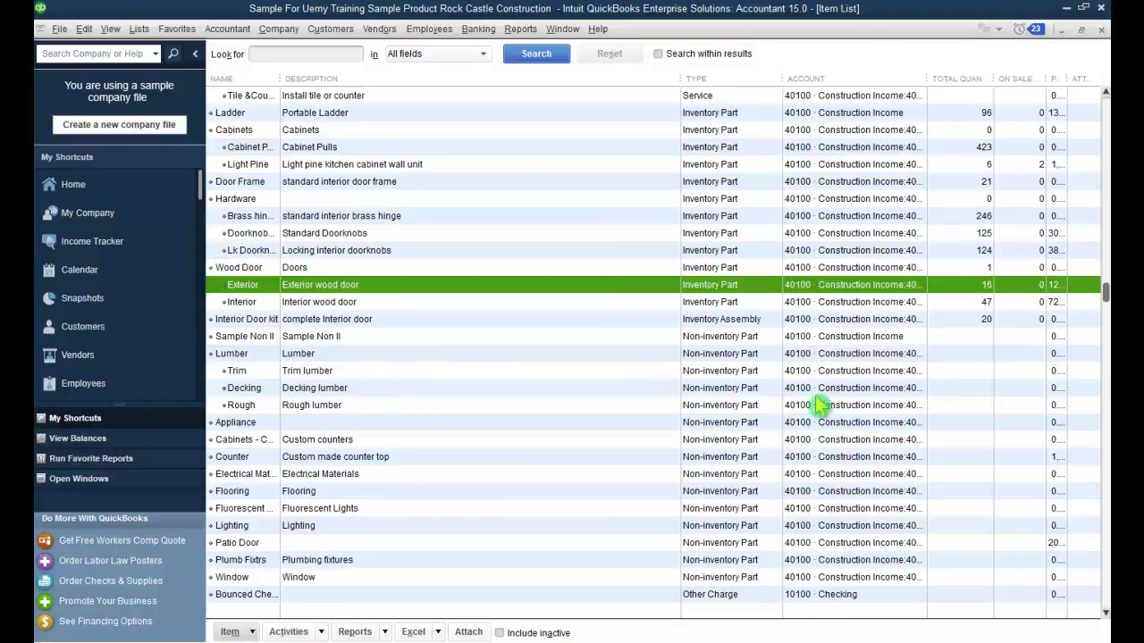
# Examine the Total Quantity values of service, inventory and non-inventory items in the Item List, ending at Sample Non II
pyautogui.click(776, 405)
pyautogui.scroll(-5, 775, 408)
pyautogui.scroll(3, 775, 408)
pyautogui.scroll(5, 776, 408)
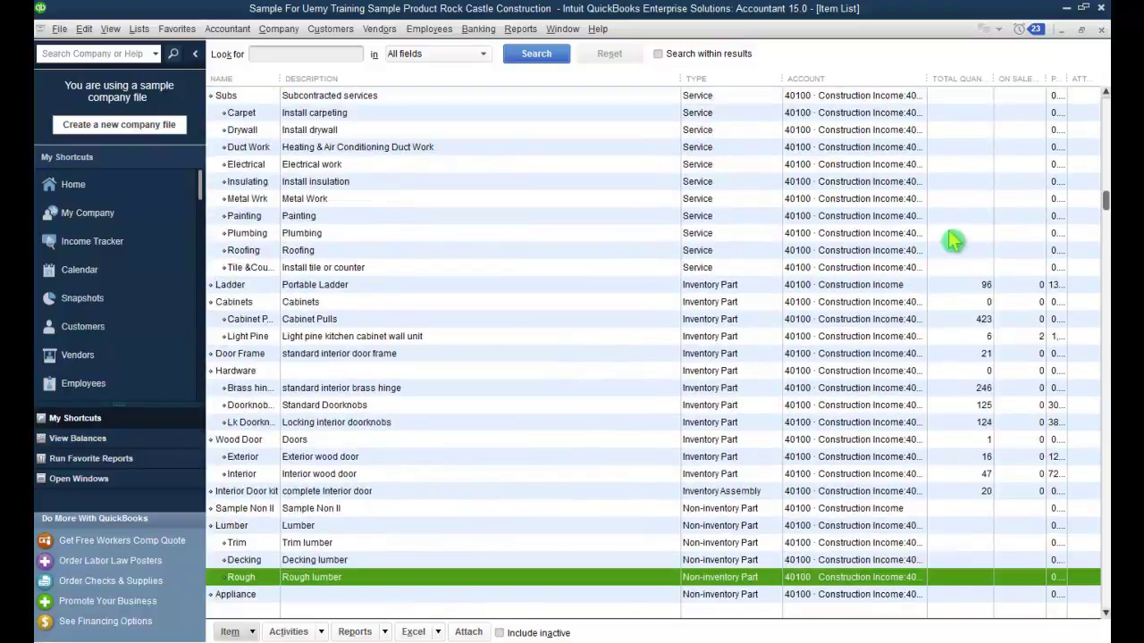
pyautogui.click(143, 179)
pyautogui.click(938, 199)
pyautogui.click(747, 529)
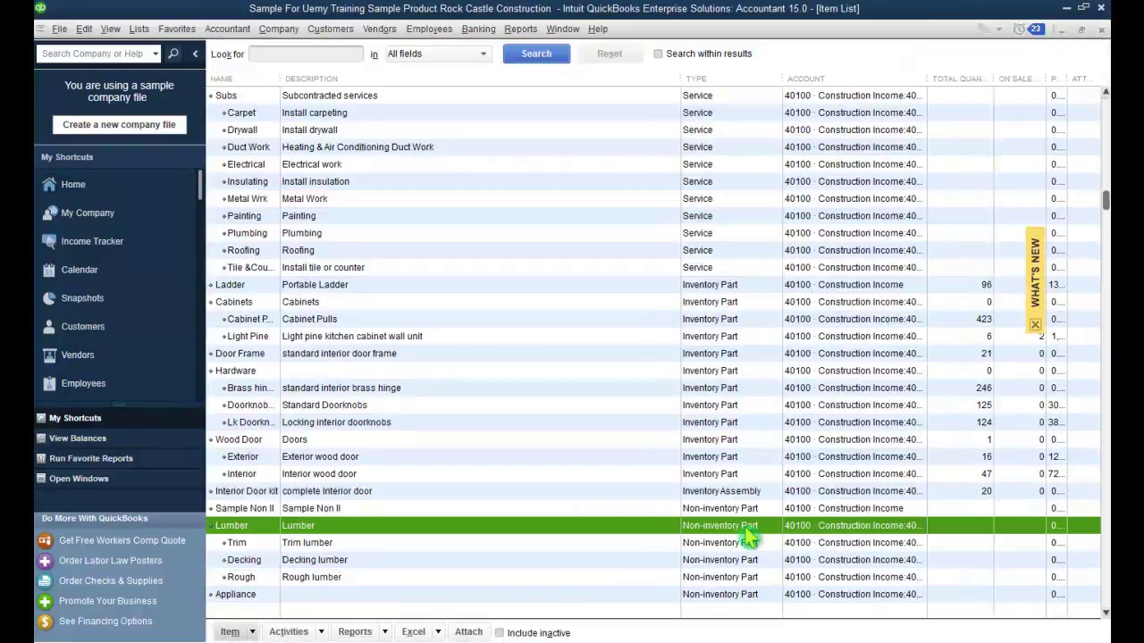
pyautogui.click(738, 509)
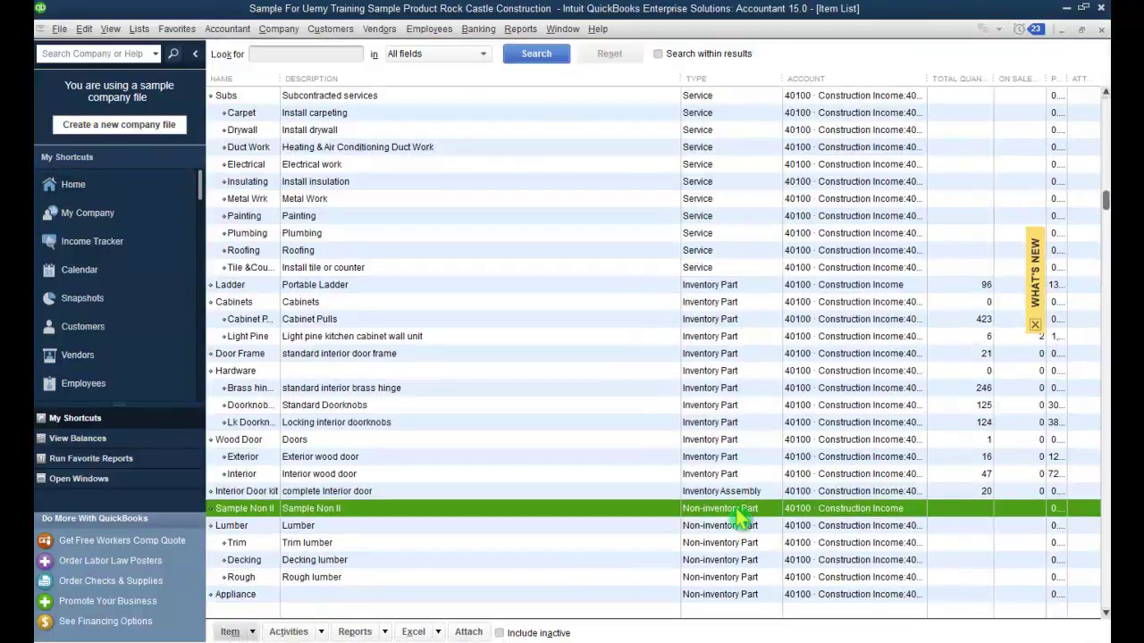
# Look through the remaining Non-inventory Part and Other Charge items in the Item List, and close the list
pyautogui.scroll(-5, 738, 515)
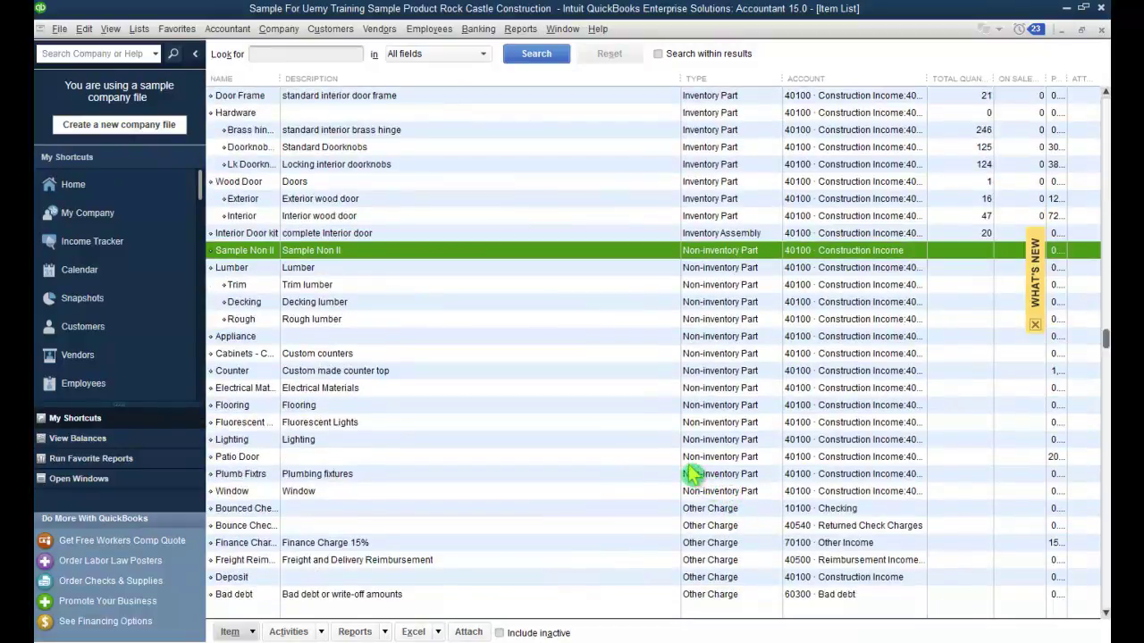
pyautogui.scroll(-2, 603, 442)
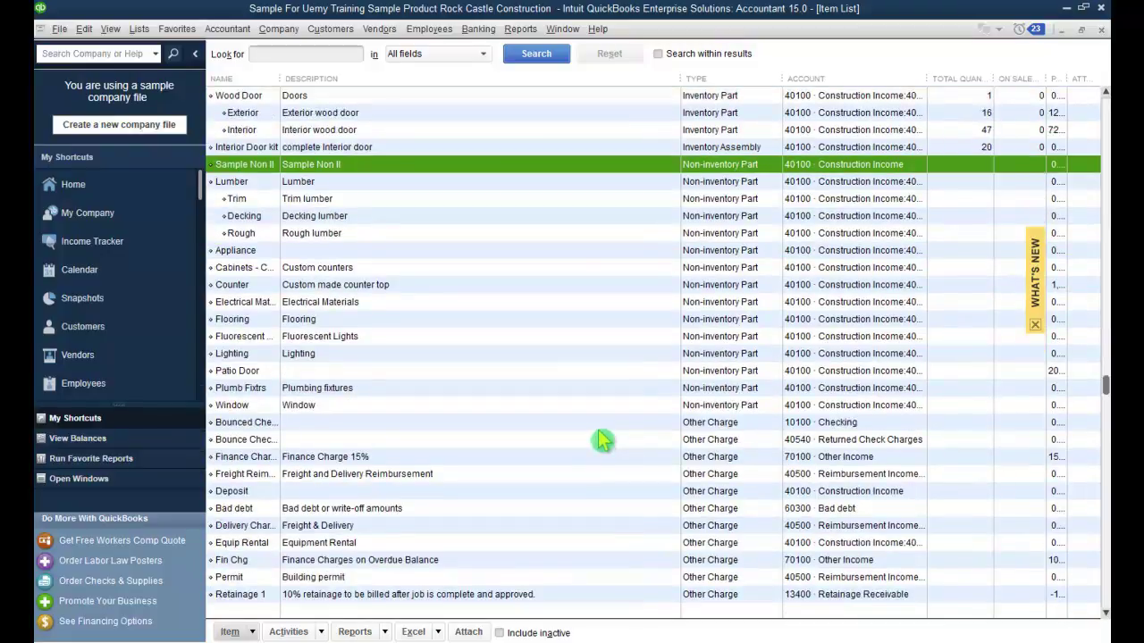
pyautogui.click(1101, 30)
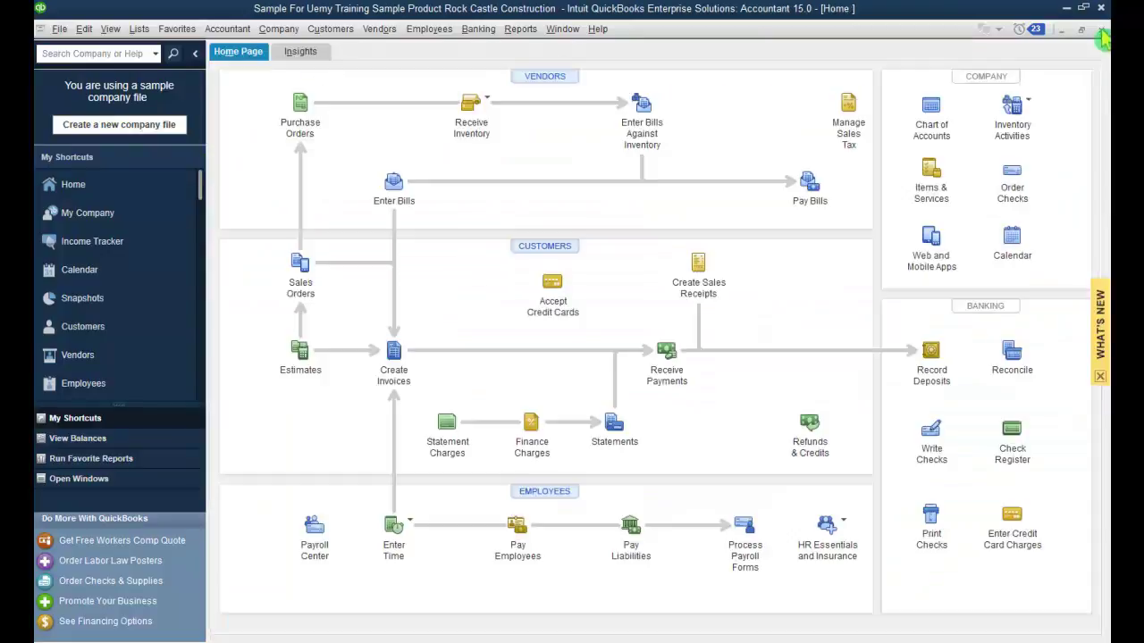
# Locate the Non-inventory Part items in the Item List, starting from Lumber
pyautogui.click(124, 478)
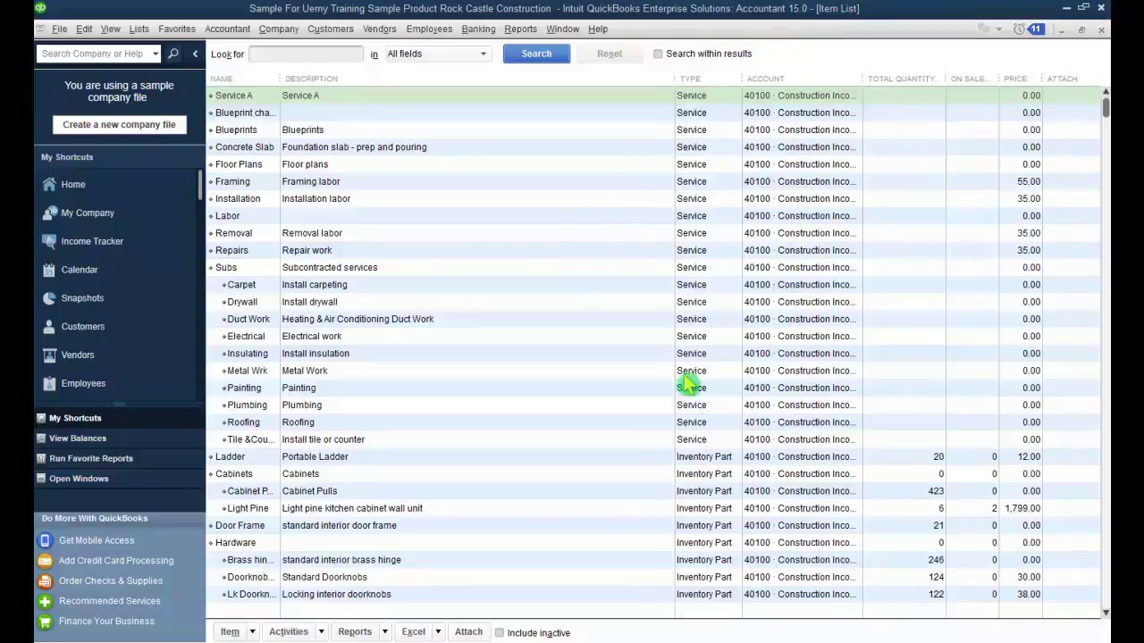
pyautogui.click(693, 424)
pyautogui.scroll(-3, 697, 393)
pyautogui.scroll(-5, 697, 388)
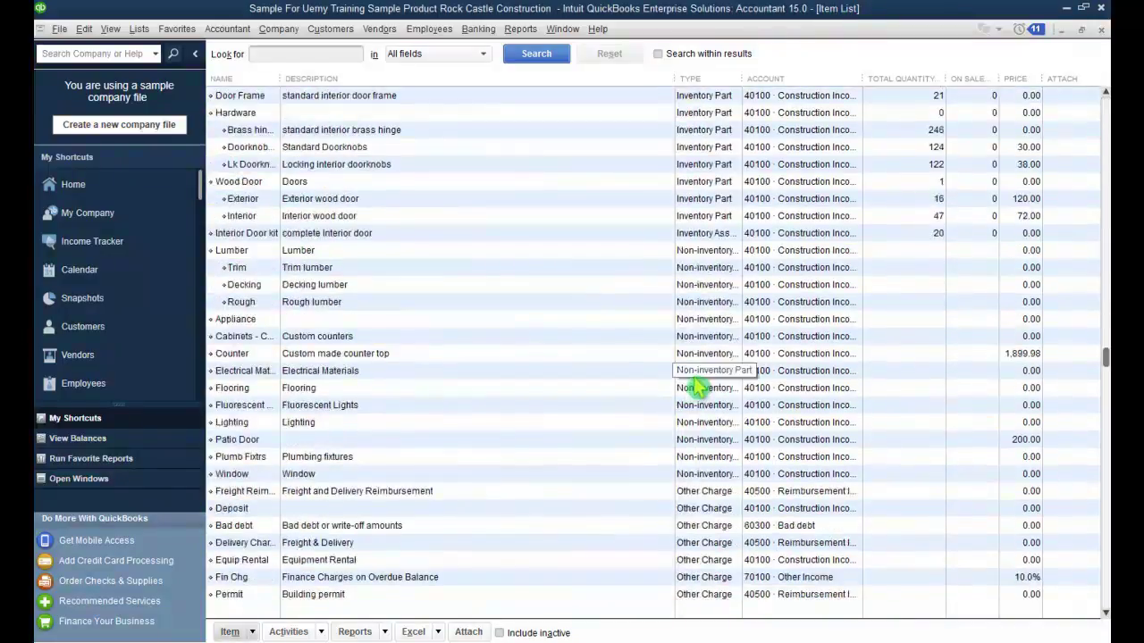
pyautogui.click(711, 254)
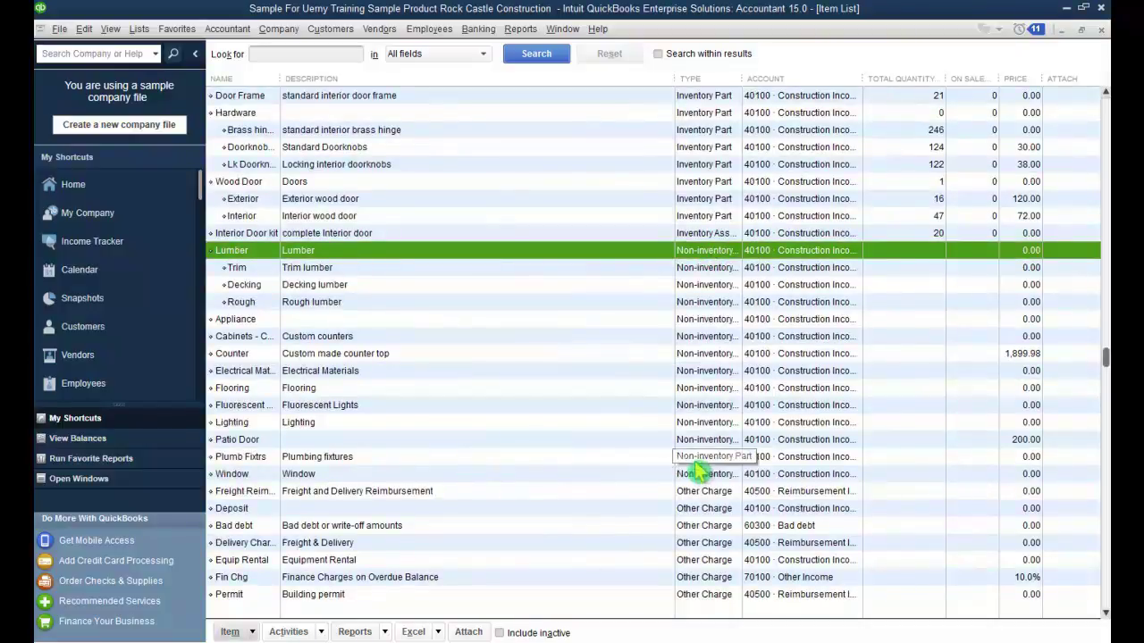
# Open the Fluorescent Lights item for editing and review its name and expense account choices
pyautogui.rightClick(311, 410)
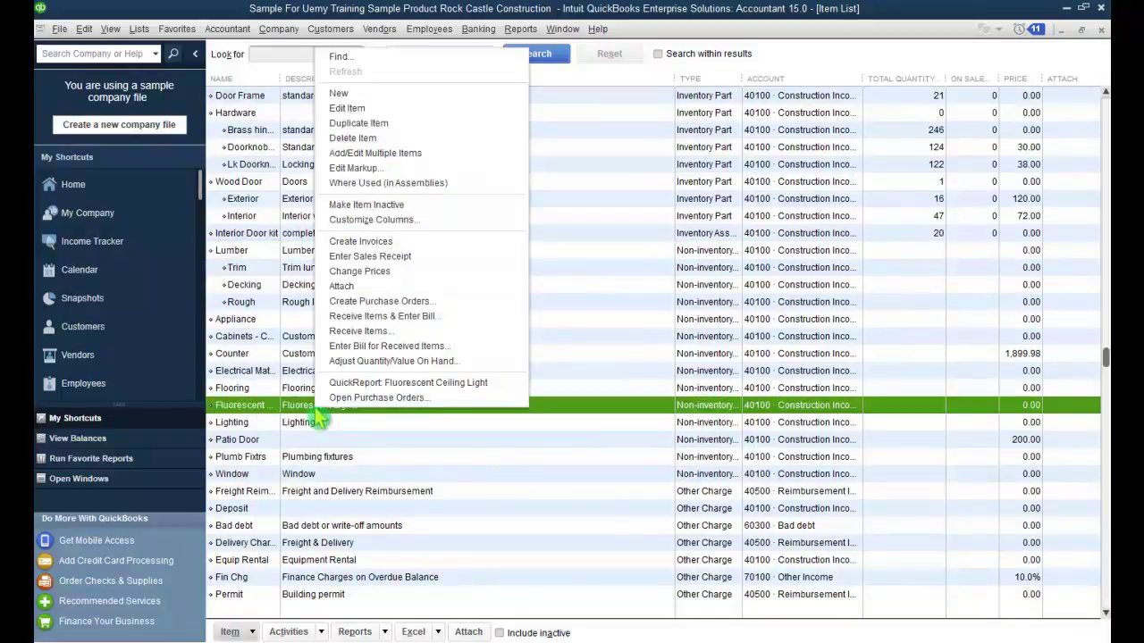
pyautogui.click(357, 108)
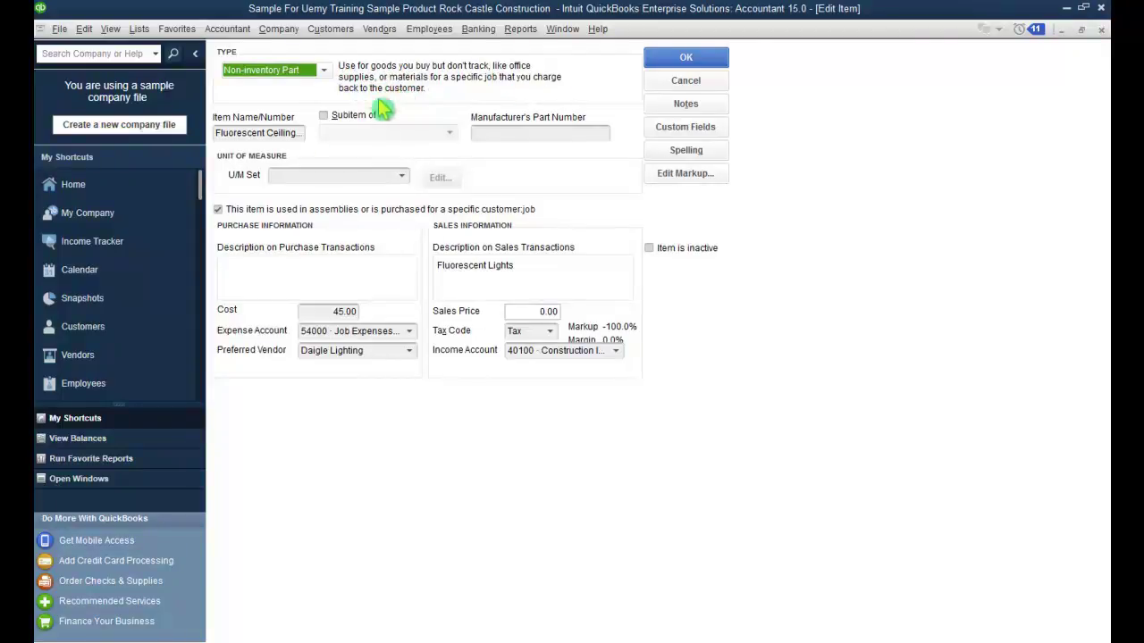
pyautogui.click(261, 133)
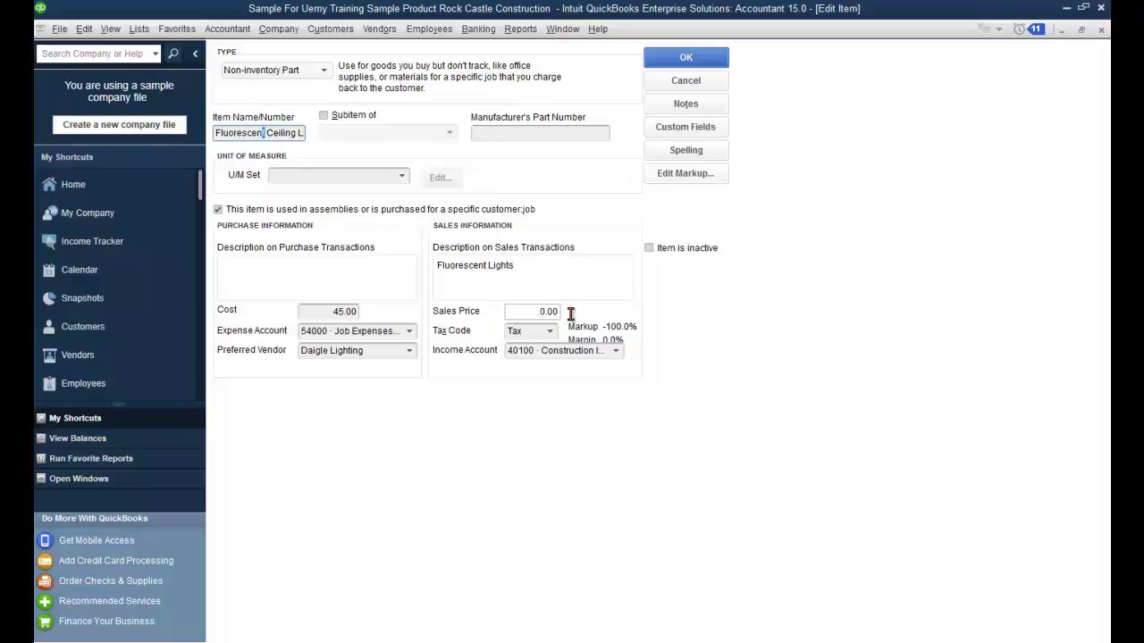
pyautogui.click(409, 330)
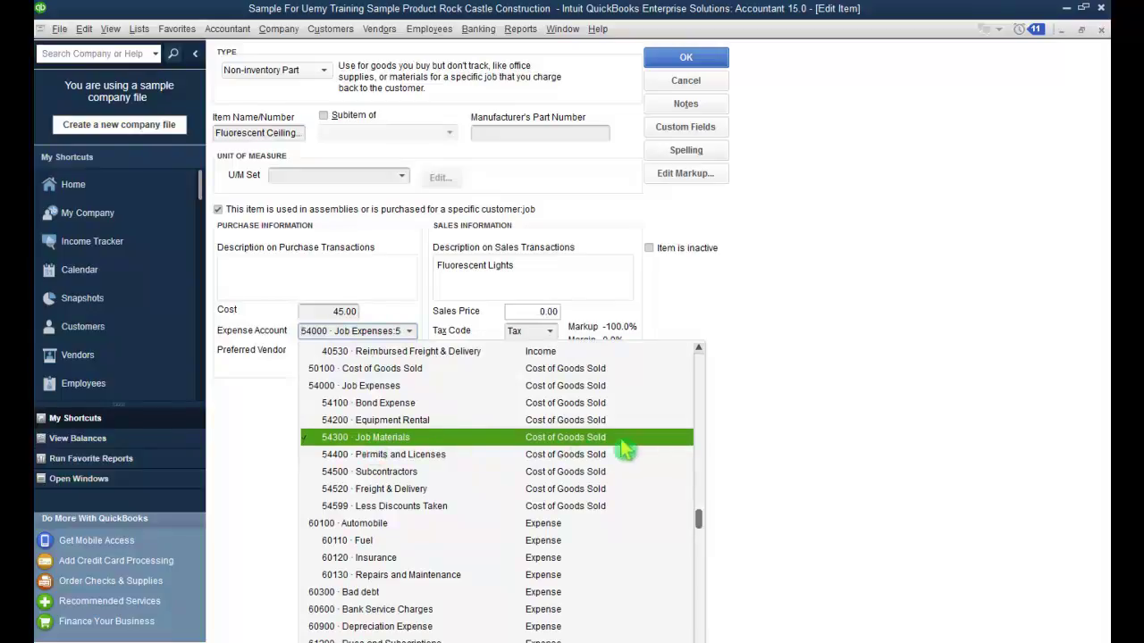
pyautogui.click(747, 442)
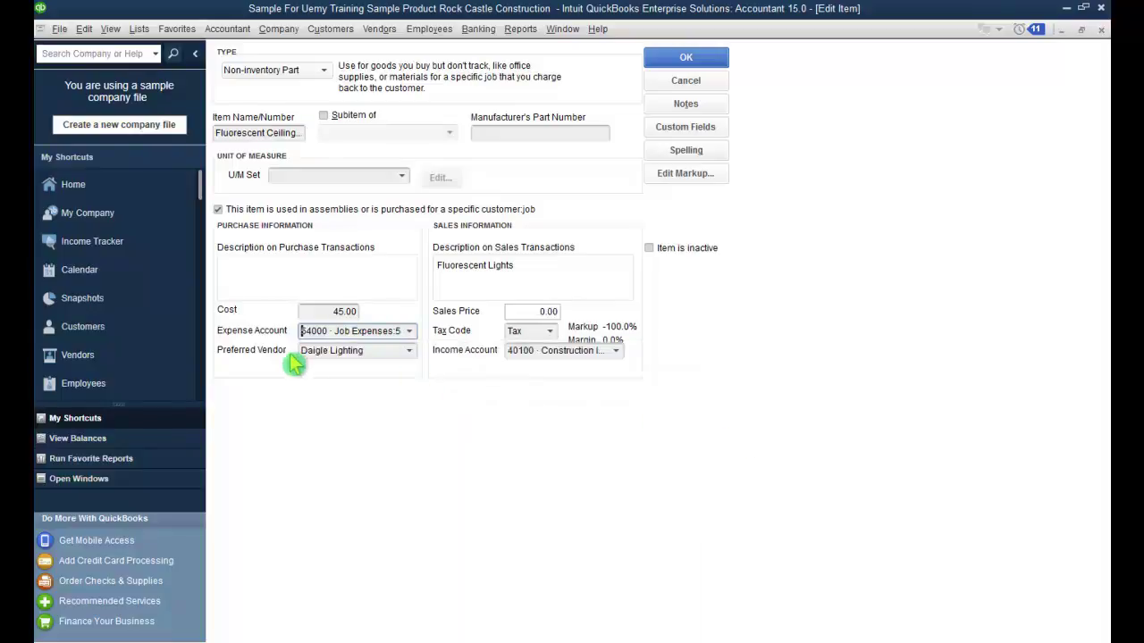
# Review the Fluorescent Lights item's preferred vendor and income account choices, and close it without saving
pyautogui.click(409, 354)
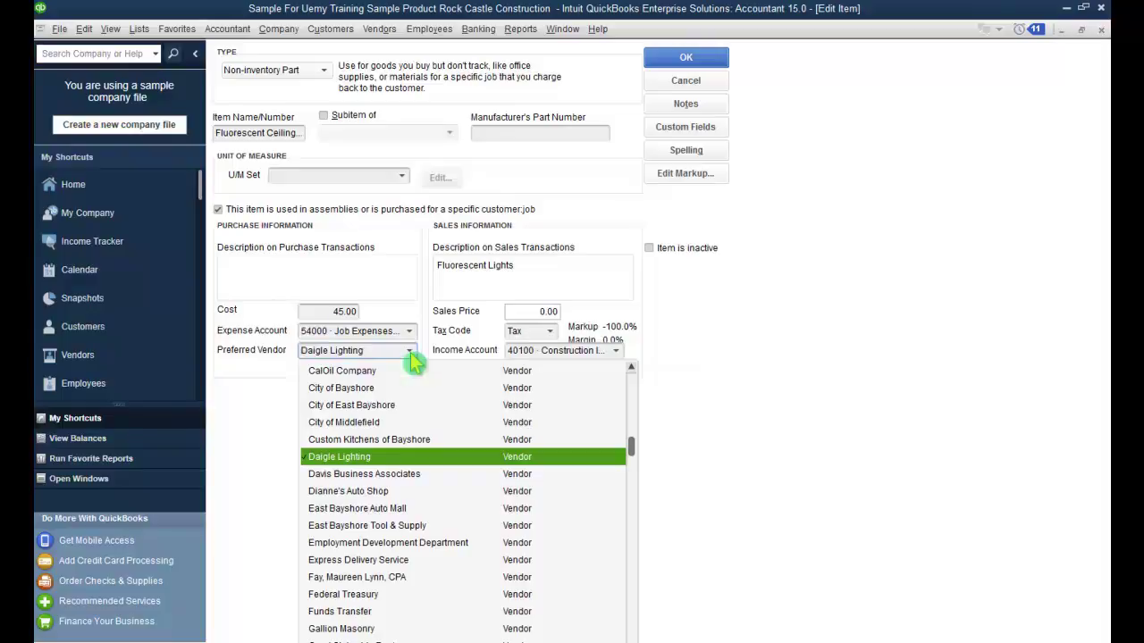
pyautogui.click(411, 354)
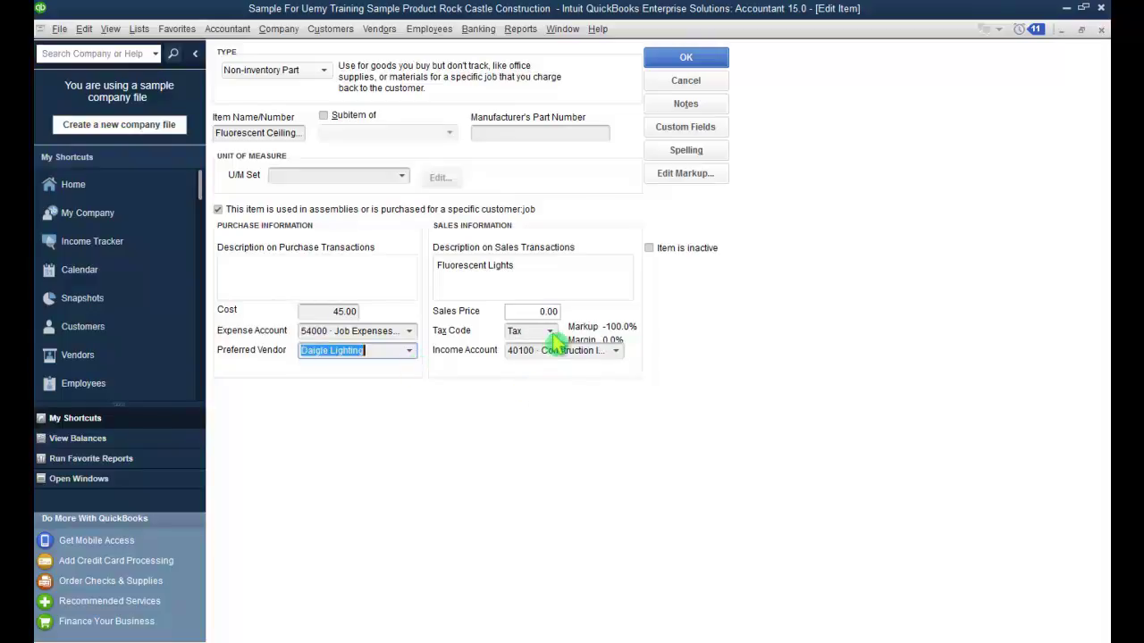
pyautogui.click(617, 352)
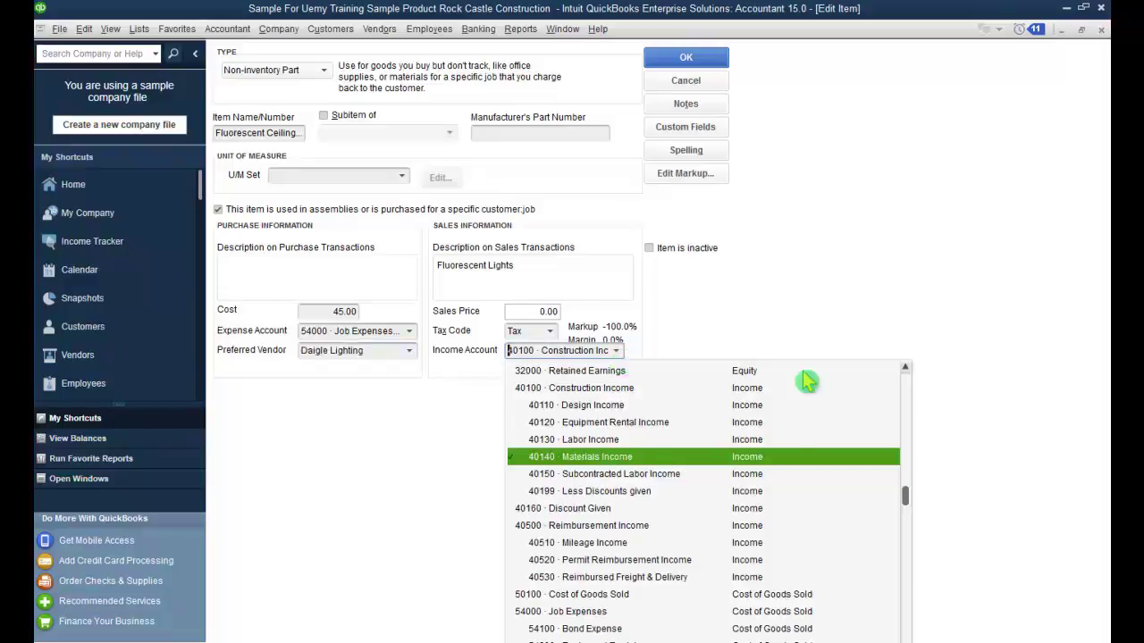
pyautogui.click(832, 301)
pyautogui.click(715, 80)
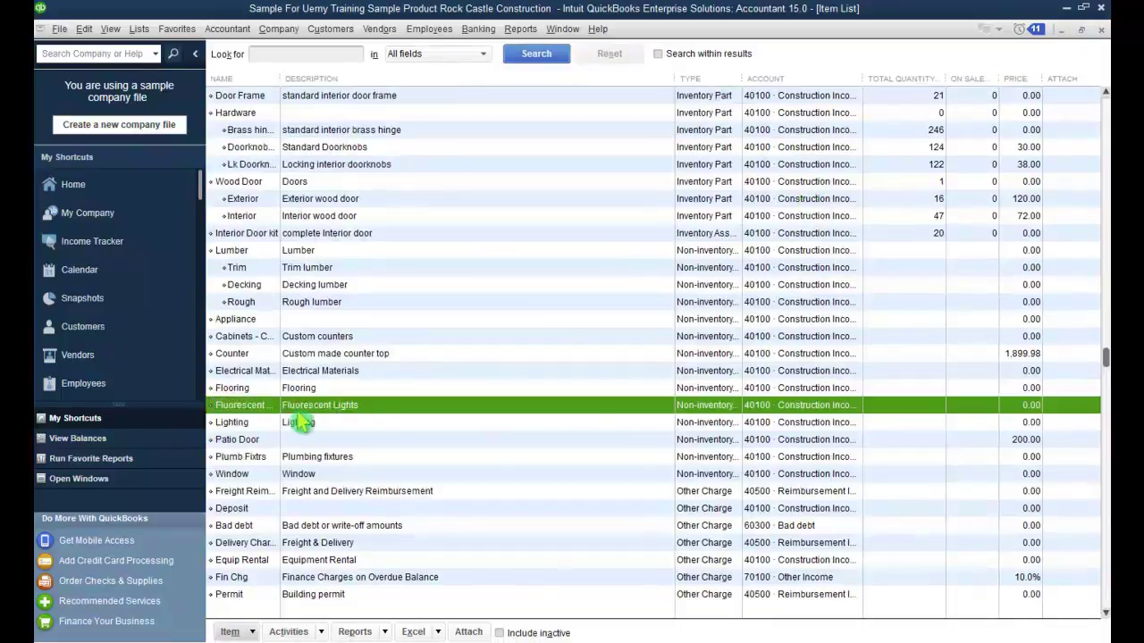
# Reopen the Fluorescent Lights item to check its type, and cancel the edit
pyautogui.click(254, 632)
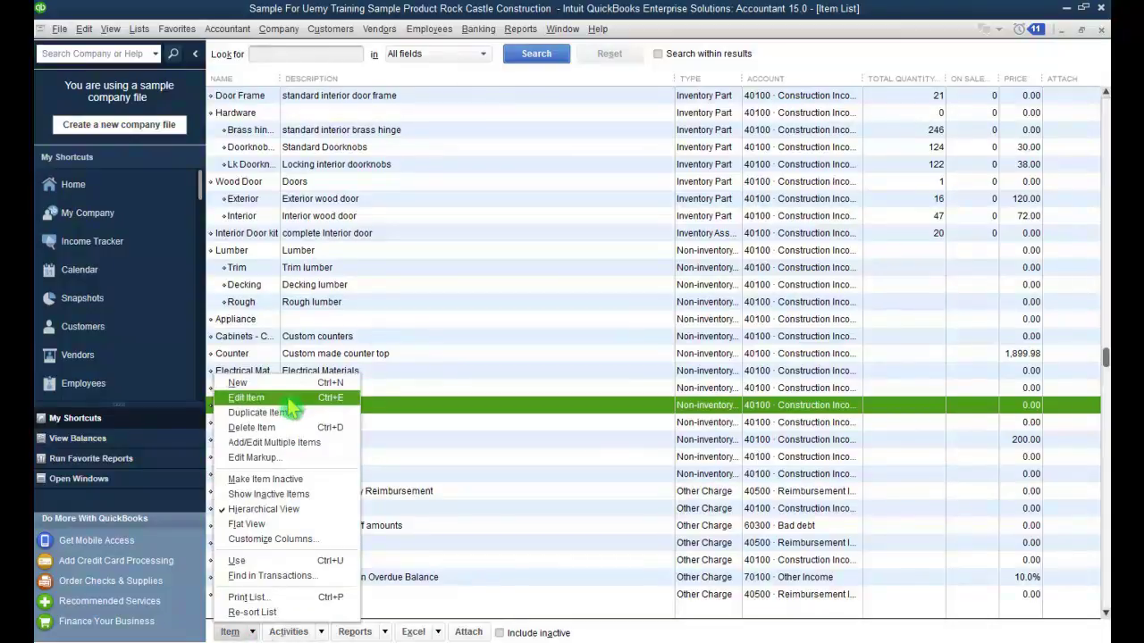
pyautogui.click(246, 398)
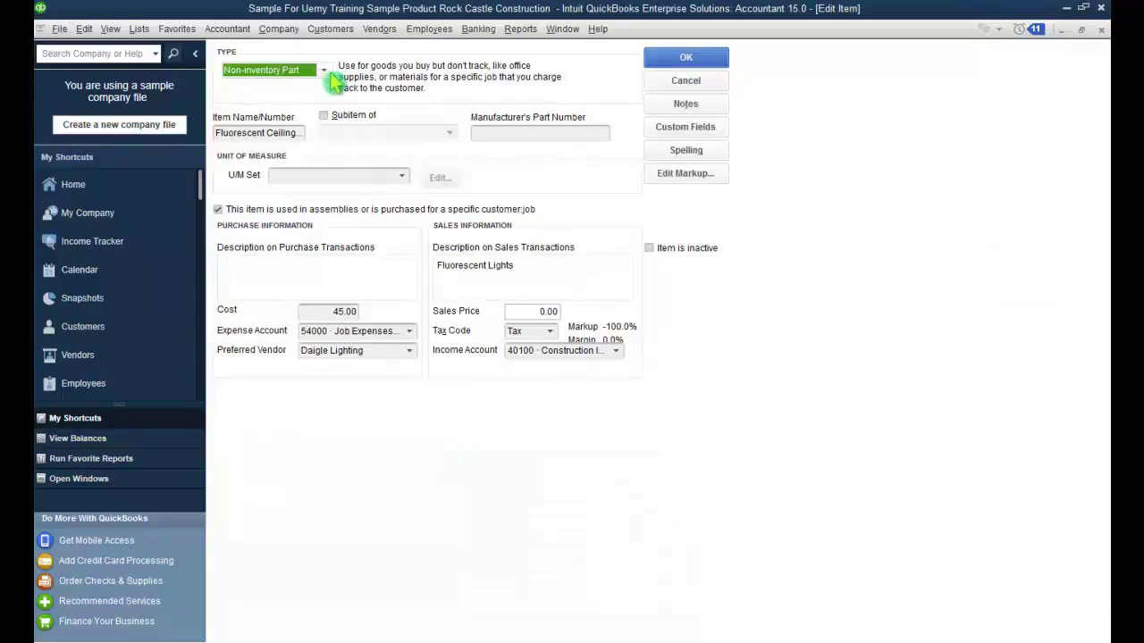
pyautogui.click(685, 81)
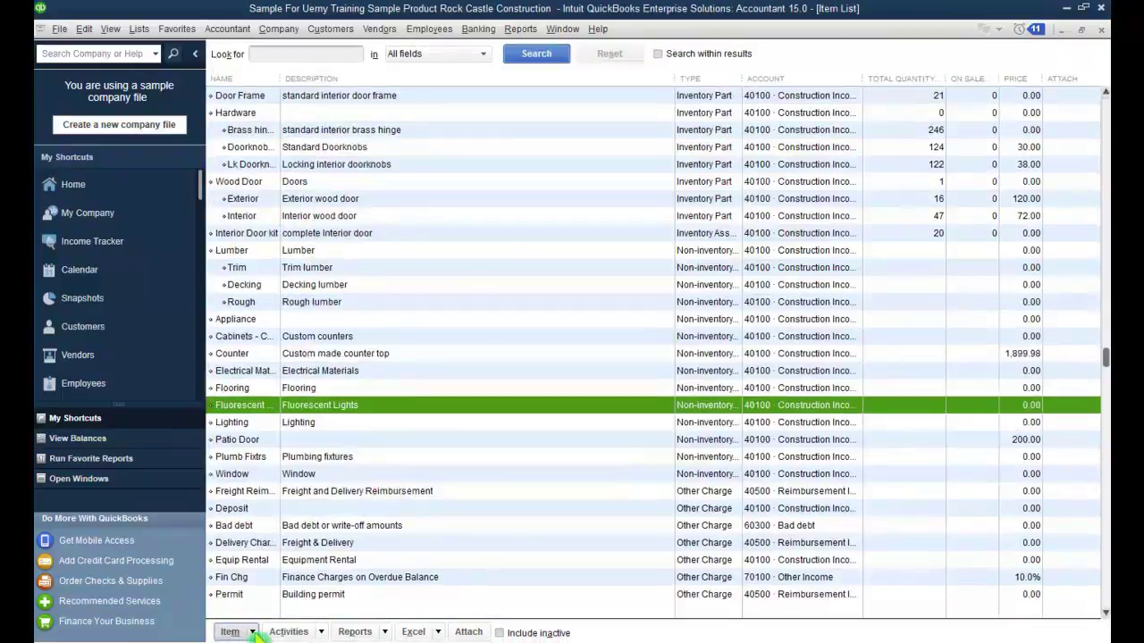
# Start a new item of type Non-inventory Part and name it Sample Non II
pyautogui.click(254, 631)
pyautogui.click(328, 393)
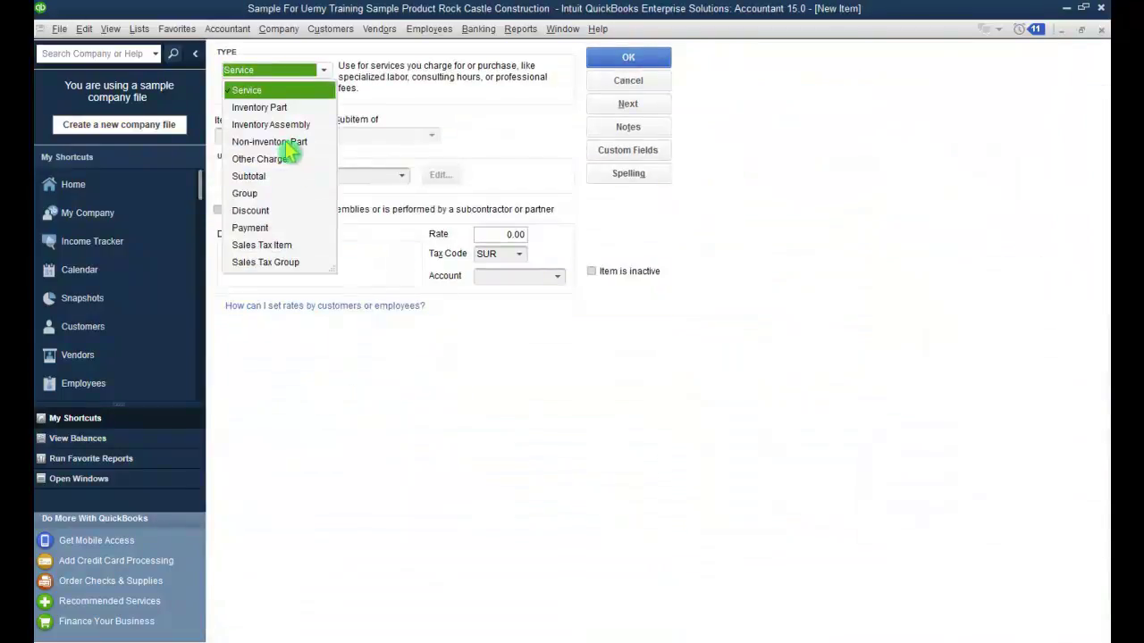
pyautogui.click(288, 143)
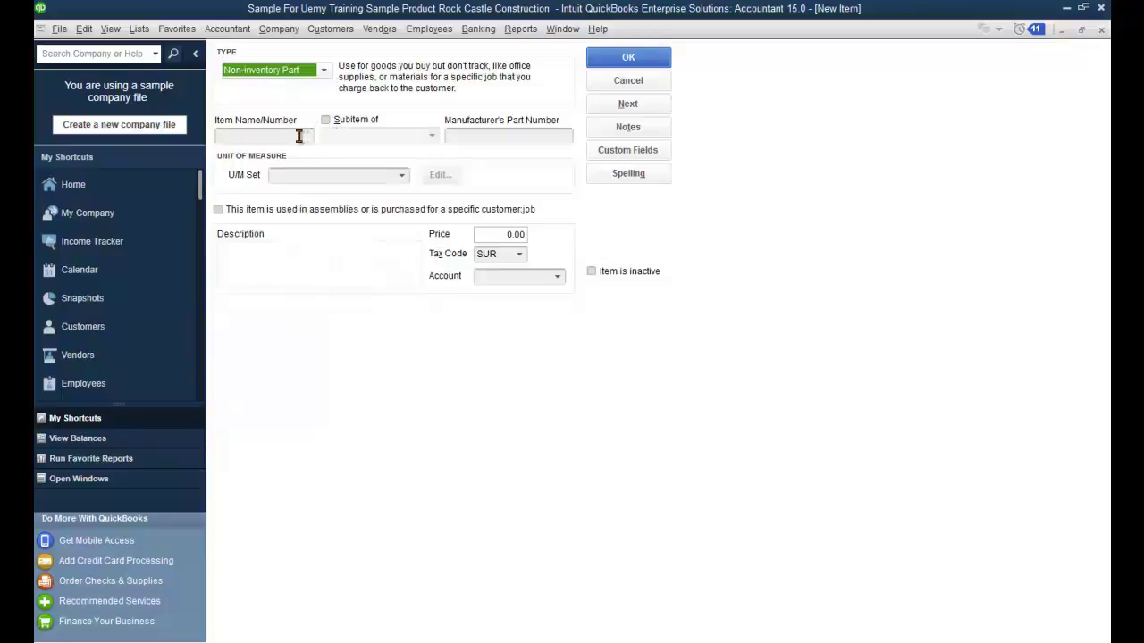
pyautogui.click(299, 135)
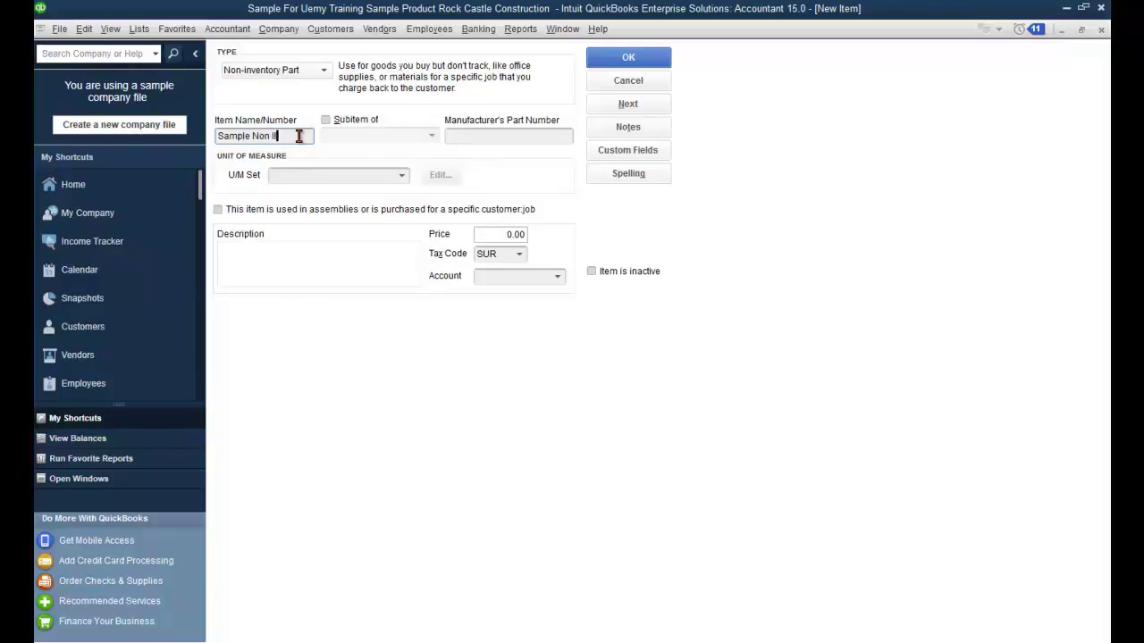
# Copy the item name Sample Non II into the new item's description
pyautogui.moveTo(299, 136); pyautogui.dragTo(191, 135)
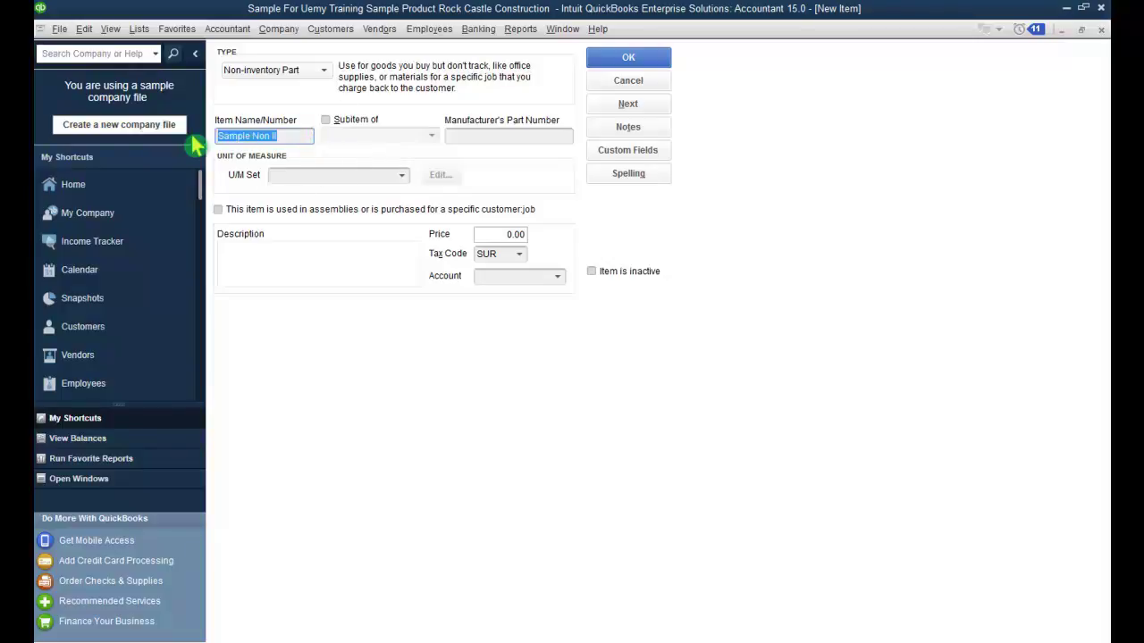
pyautogui.click(352, 253)
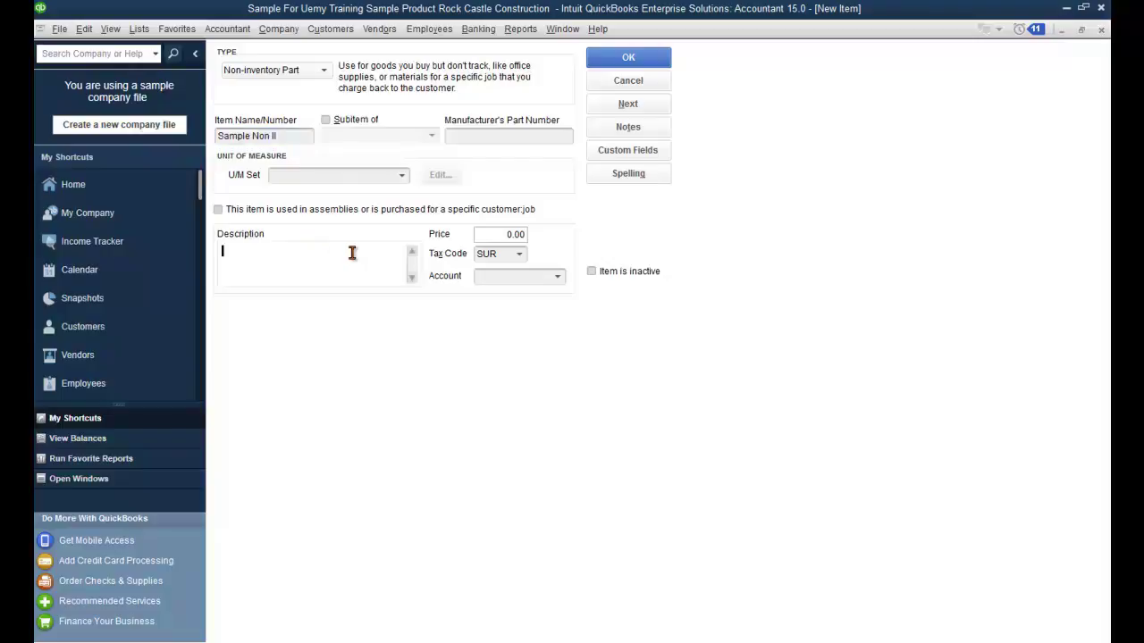
pyautogui.moveTo(295, 135); pyautogui.dragTo(238, 136)
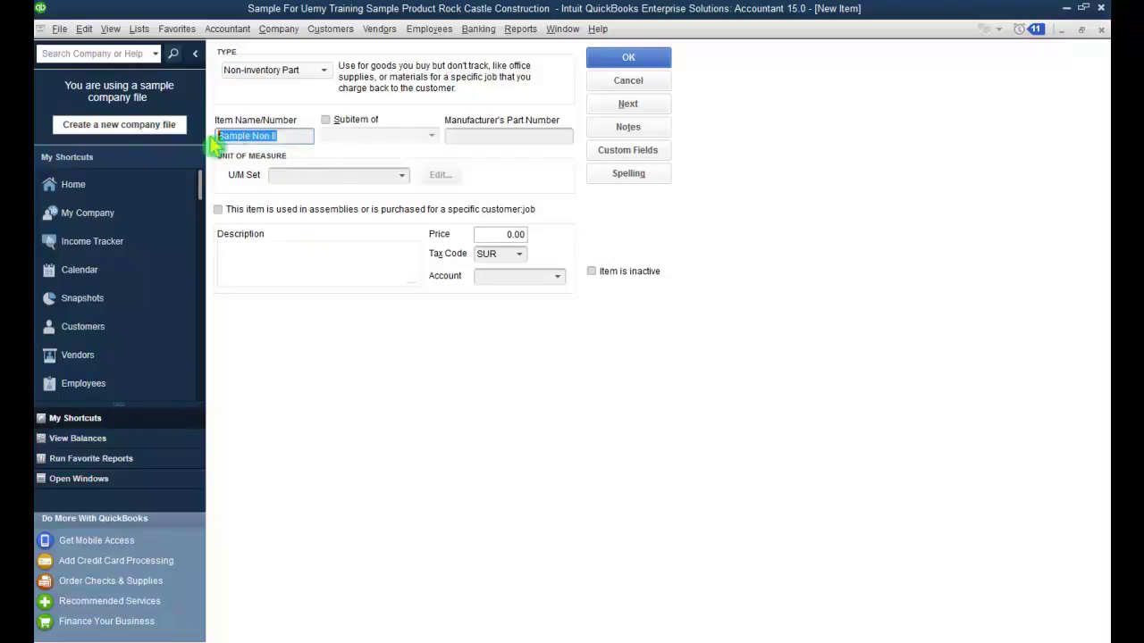
pyautogui.click(315, 250)
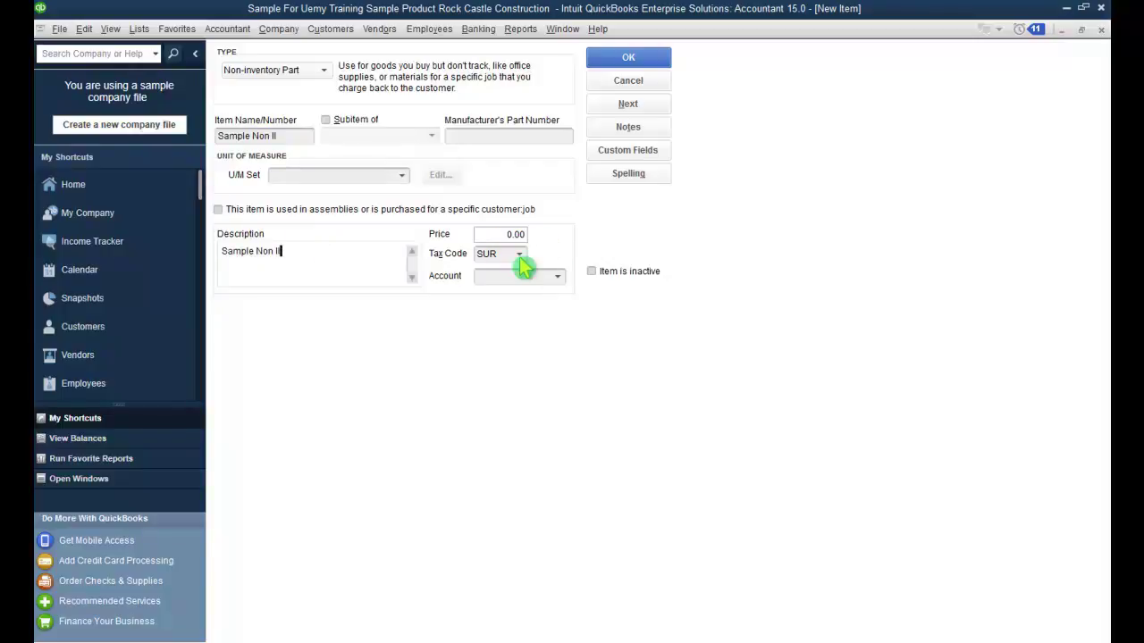
# Assign the income account 40100 Construction Income to Sample Non II and save the item
pyautogui.click(557, 278)
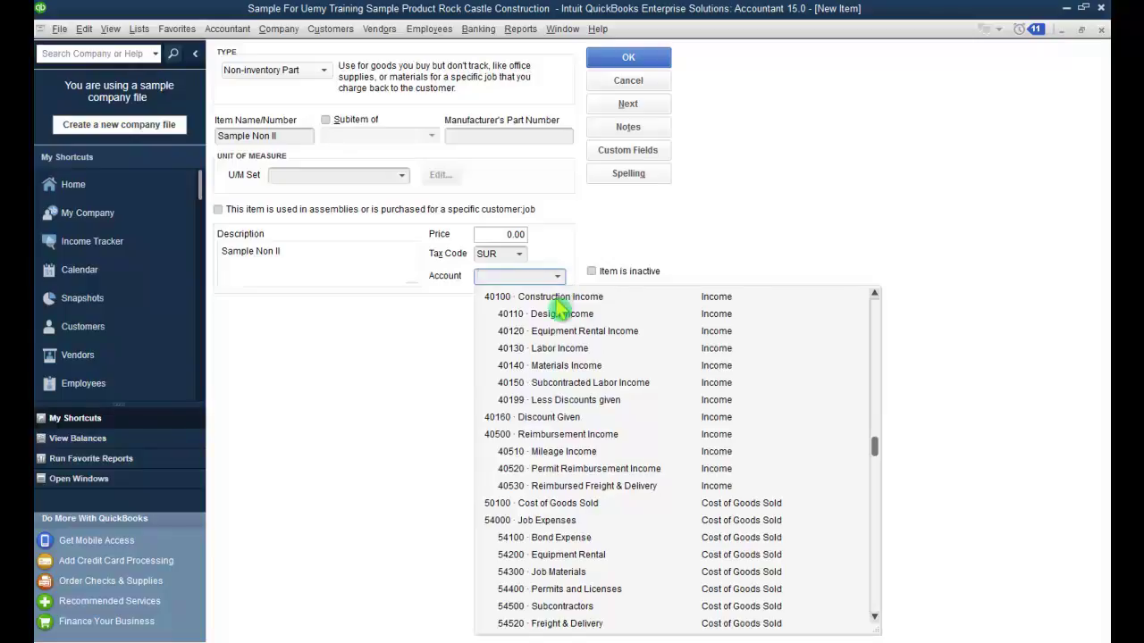
pyautogui.click(557, 304)
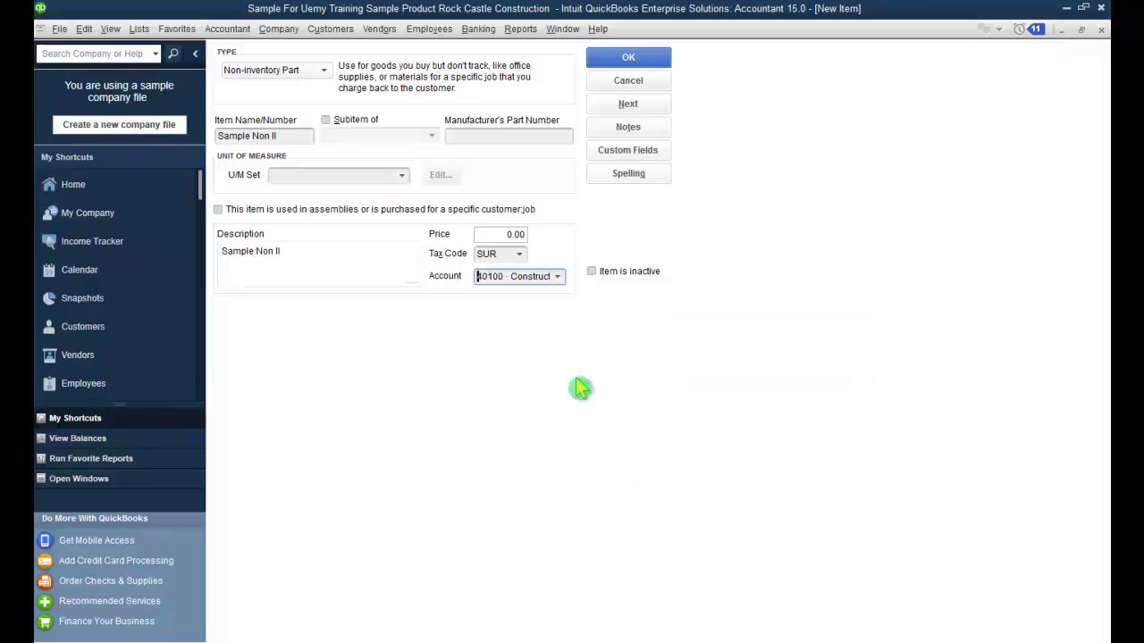
pyautogui.click(652, 59)
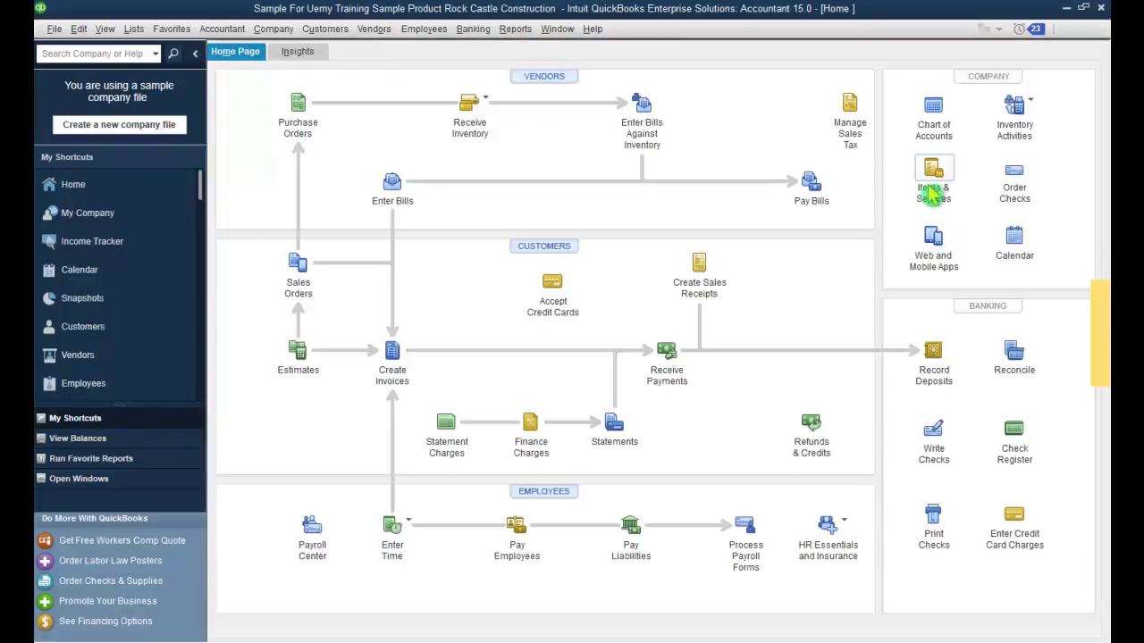
# Open the Item List and look over the Group, Discount, Payment and sales tax items at its end
pyautogui.click(933, 188)
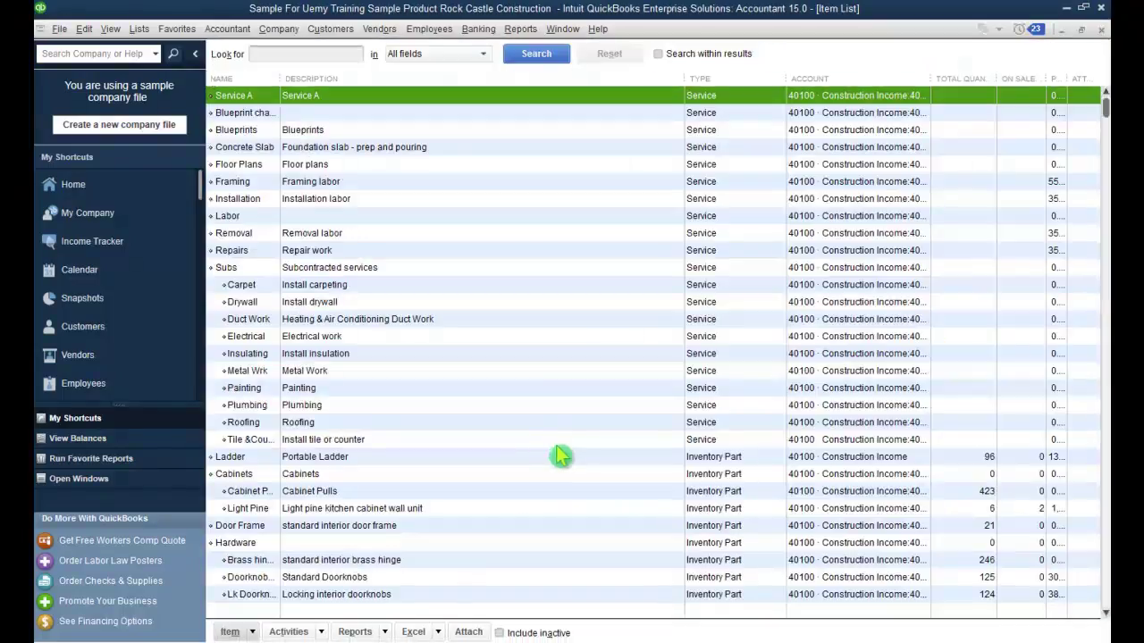
pyautogui.scroll(-20, 701, 504)
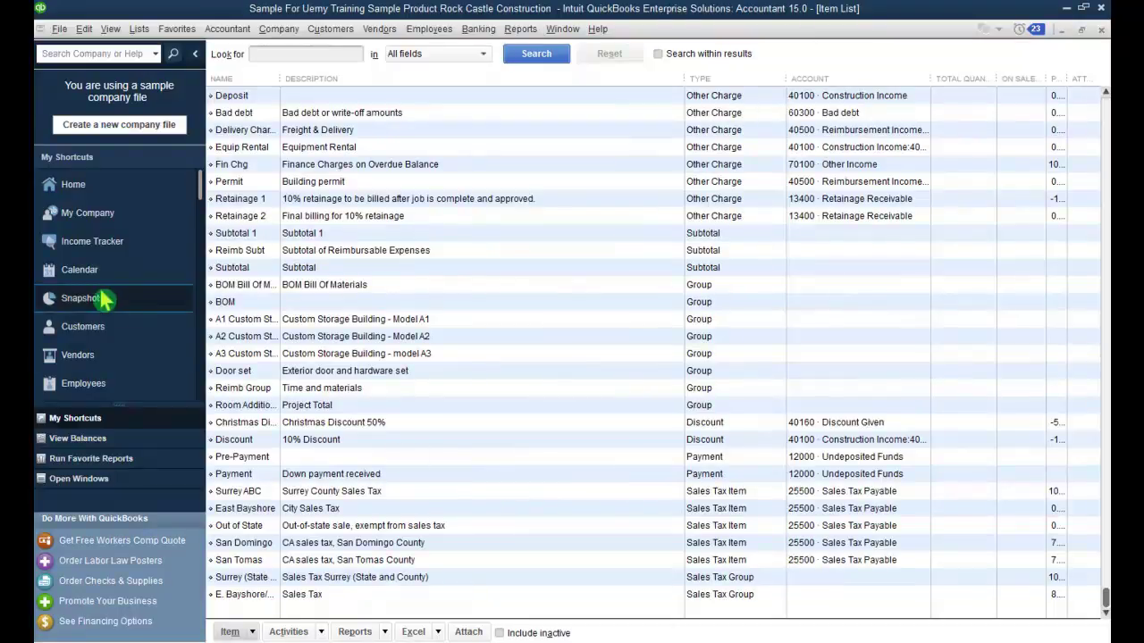
# Return to the customer's open invoice, continue editing it, and review the amount on its Payment line
pyautogui.click(104, 331)
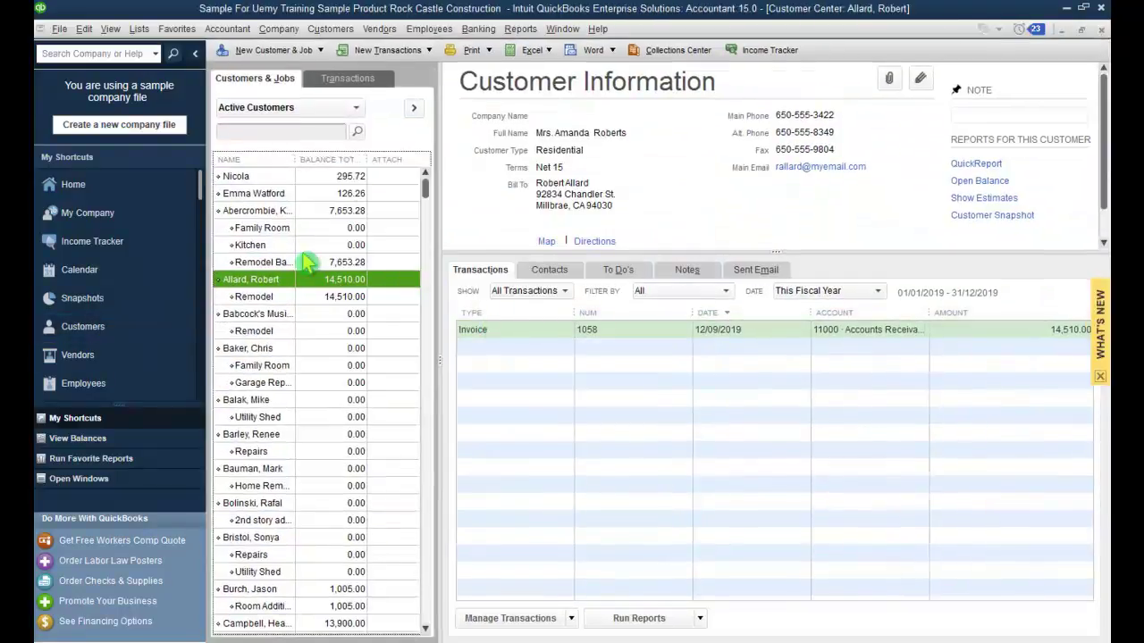
pyautogui.click(380, 50)
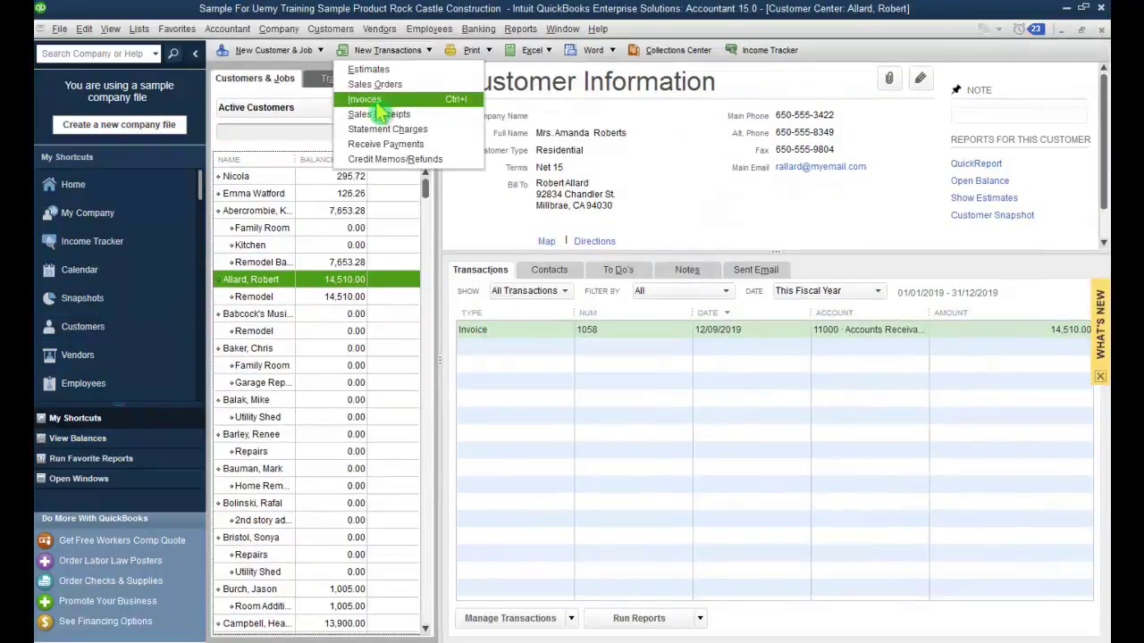
pyautogui.click(377, 101)
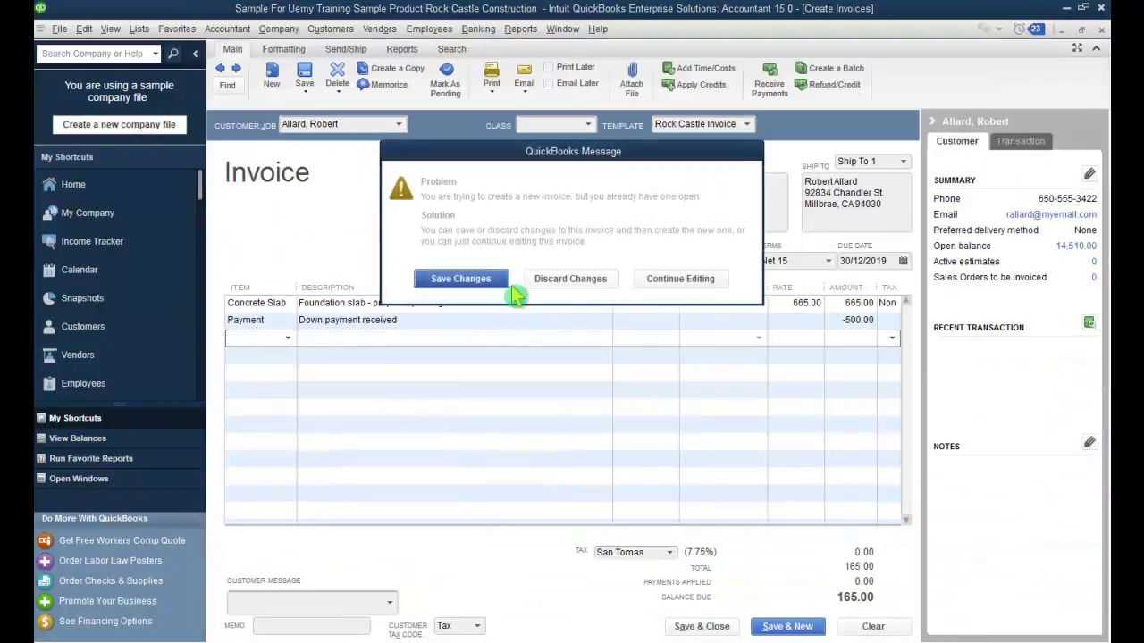
pyautogui.click(659, 284)
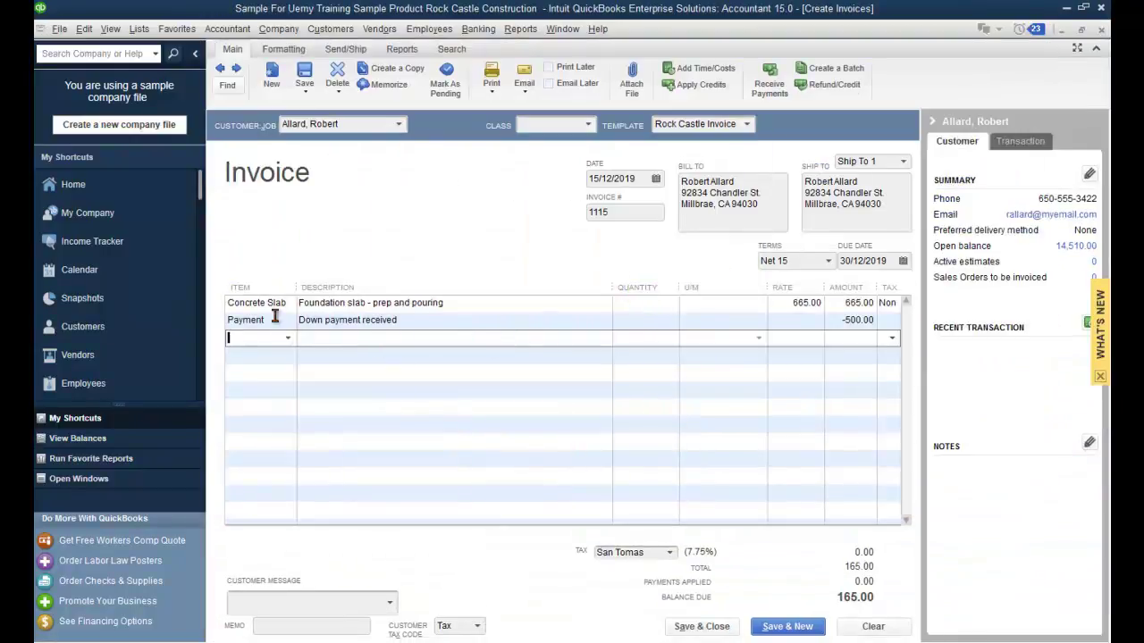
pyautogui.click(854, 321)
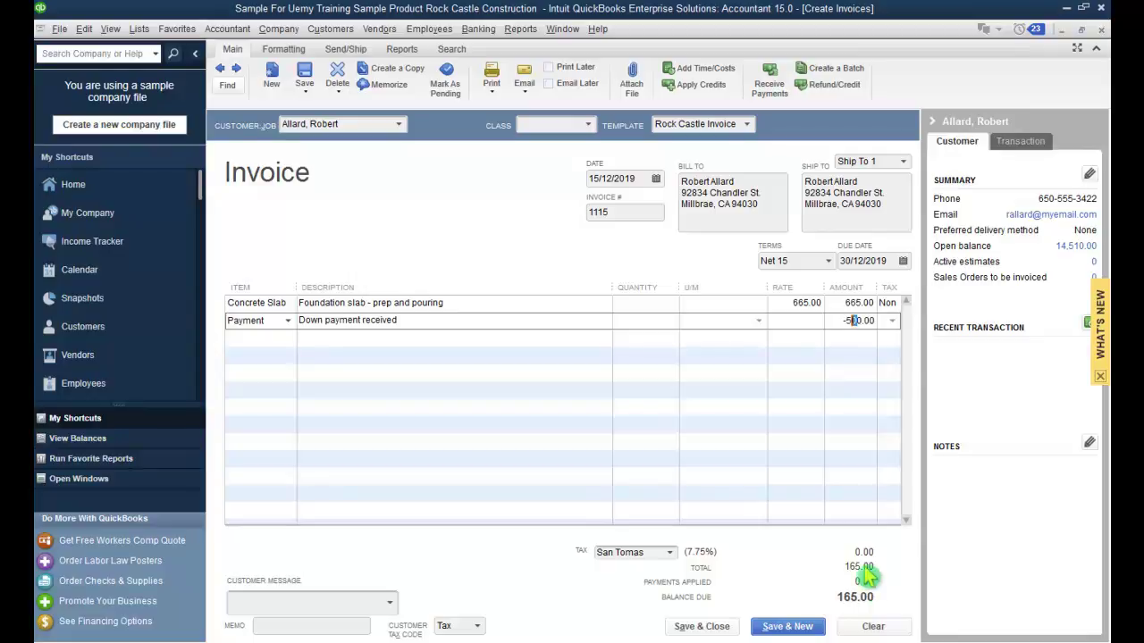
# Clear the item, description and amount of the Payment line on the invoice
pyautogui.click(280, 321)
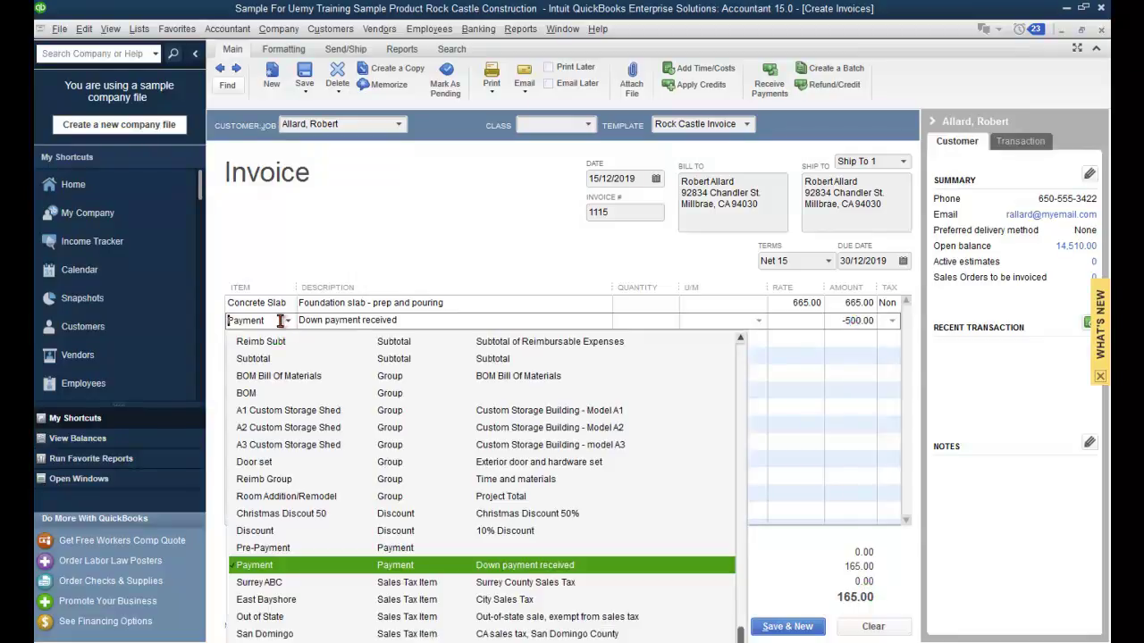
pyautogui.click(357, 322)
pyautogui.press('BackSpace')
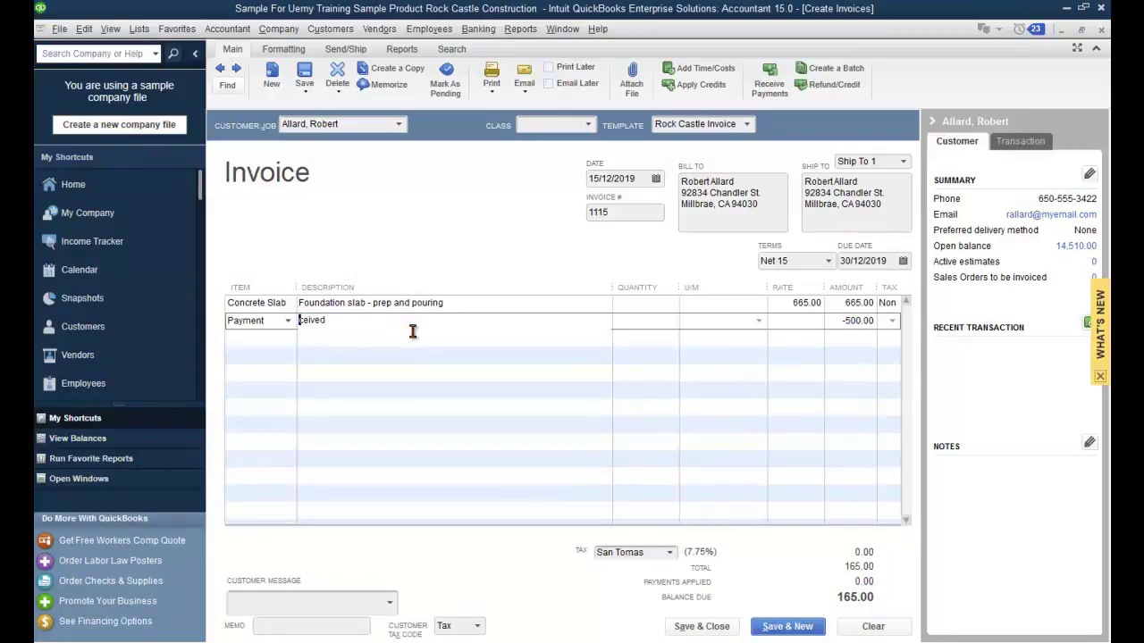
pyautogui.click(278, 322)
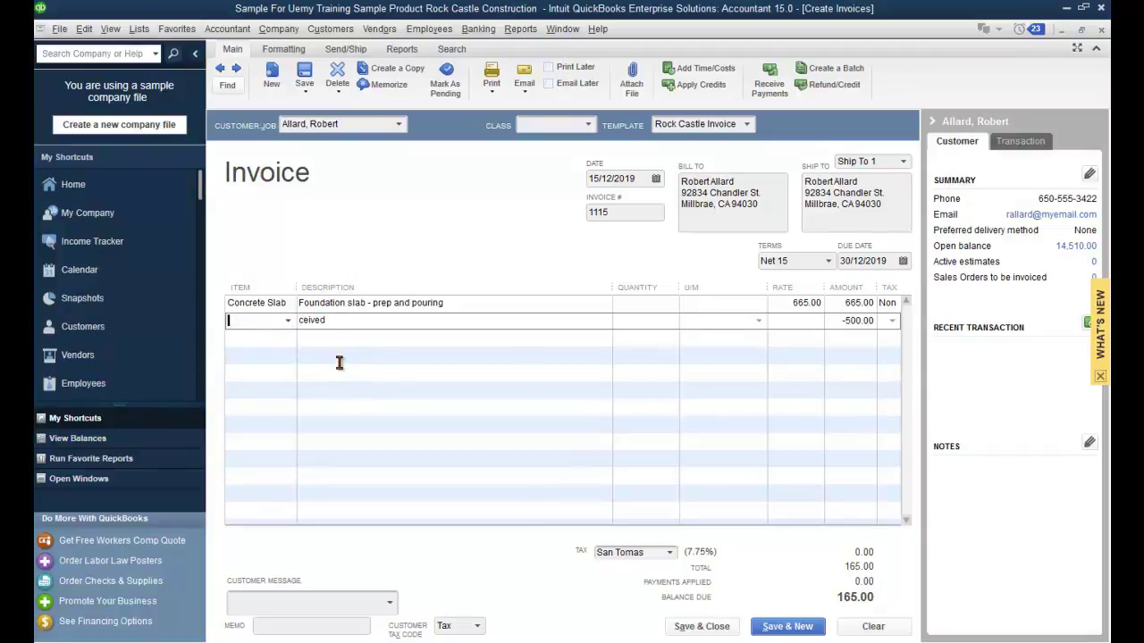
pyautogui.click(853, 320)
pyautogui.click(845, 365)
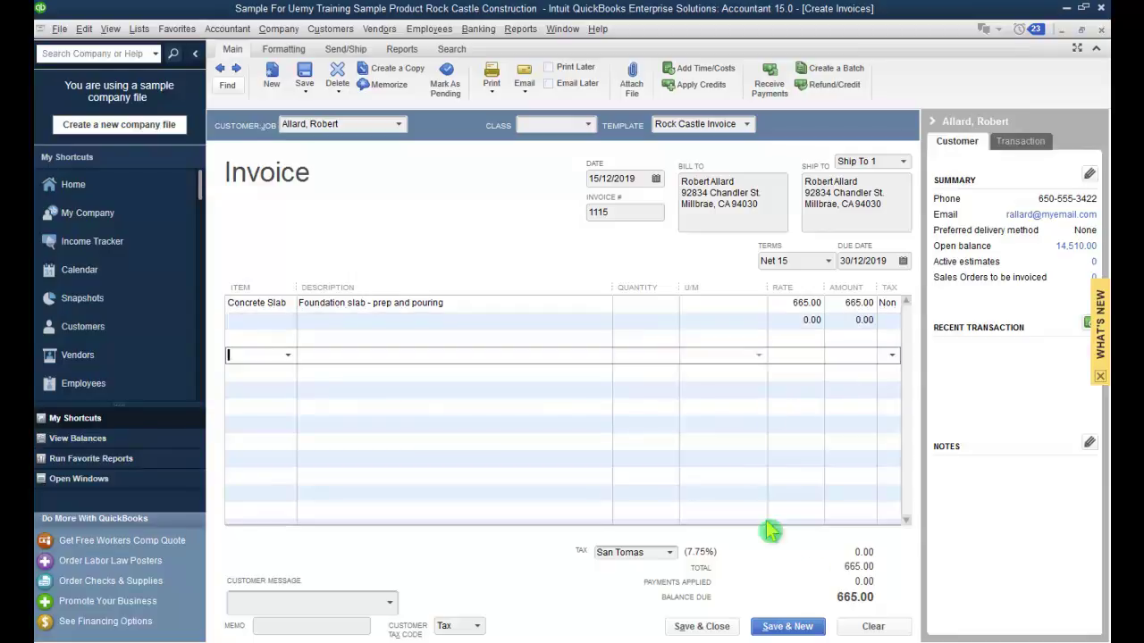
# Re-enter the Payment item on the second line of the invoice and edit its amount
pyautogui.click(254, 323)
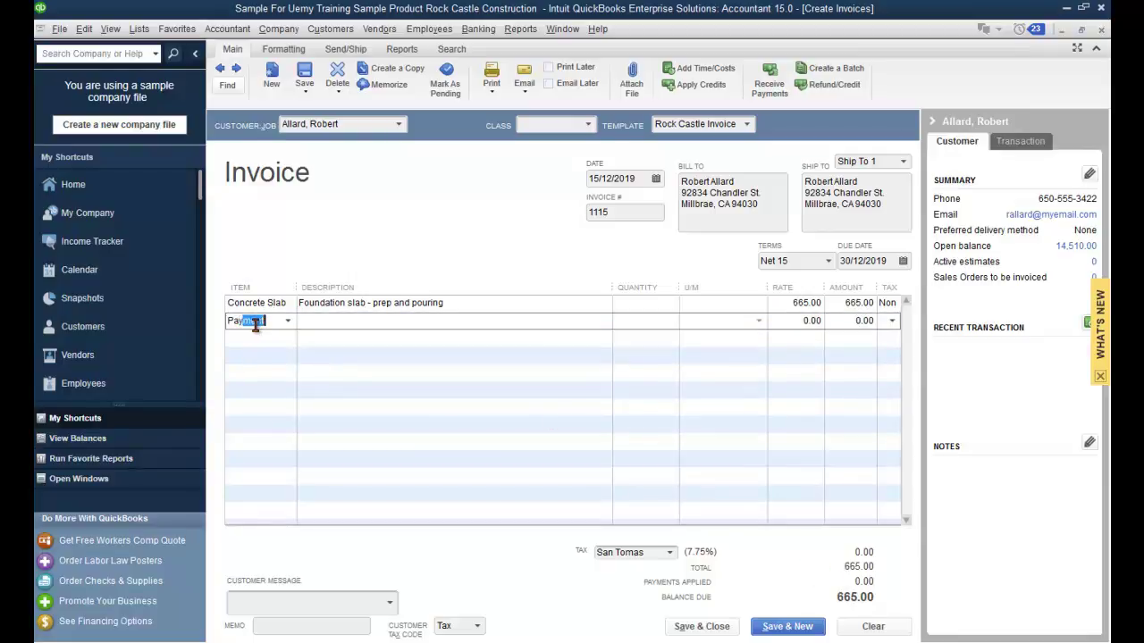
pyautogui.press('Tab')
pyautogui.click(841, 321)
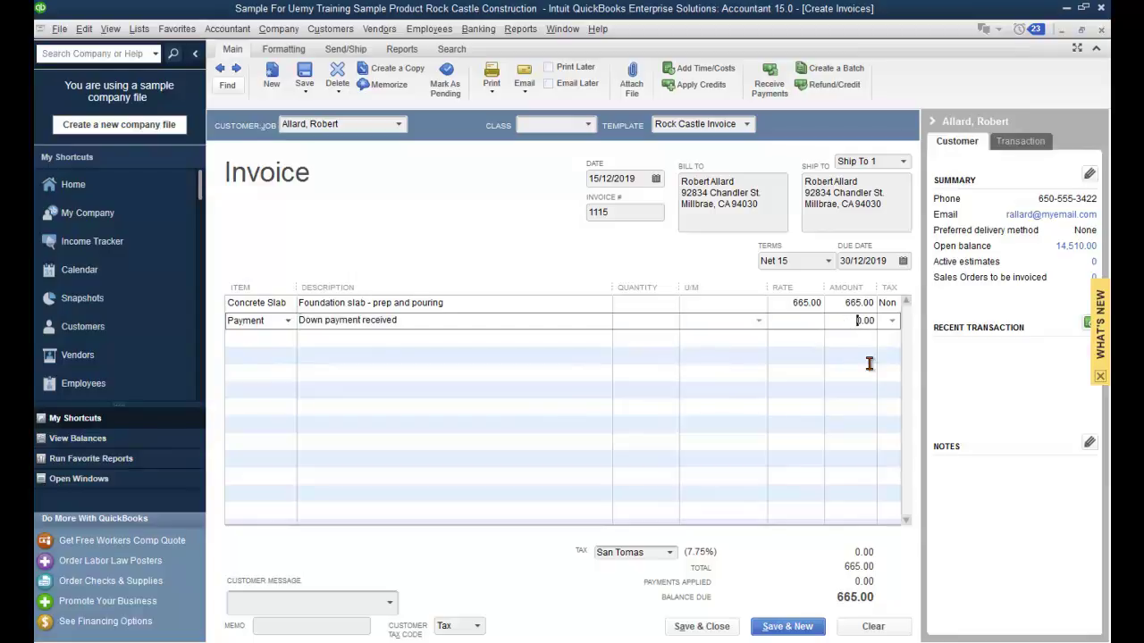
pyautogui.press('Tab')
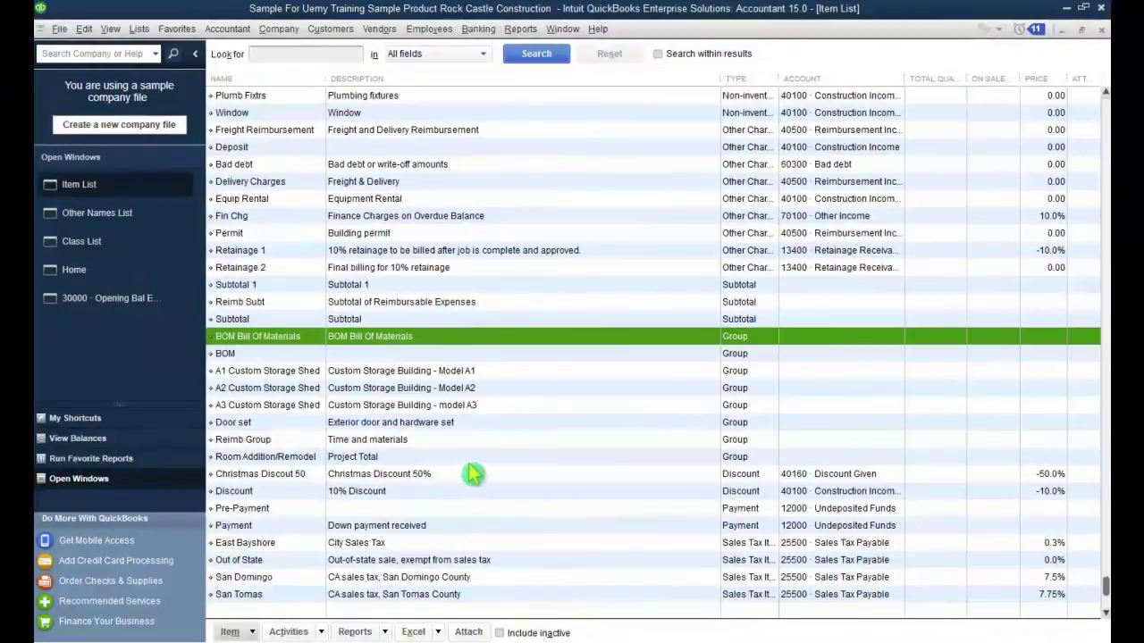
# Open the Payment item from the Item List for editing, review its description and deposit settings, and close it
pyautogui.click(263, 528)
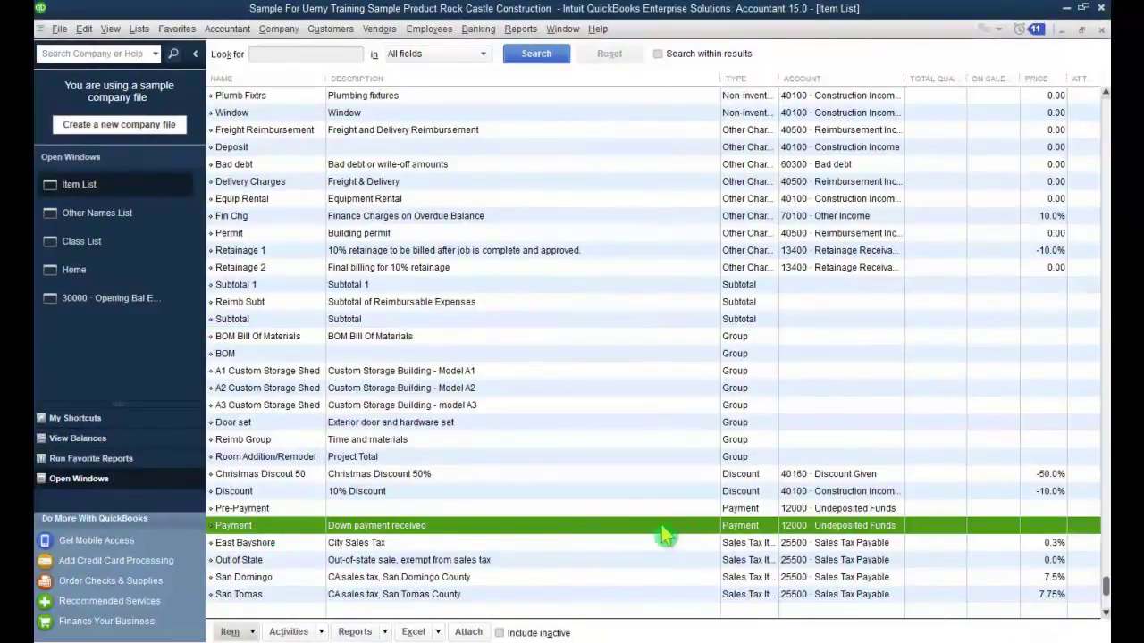
pyautogui.rightClick(502, 529)
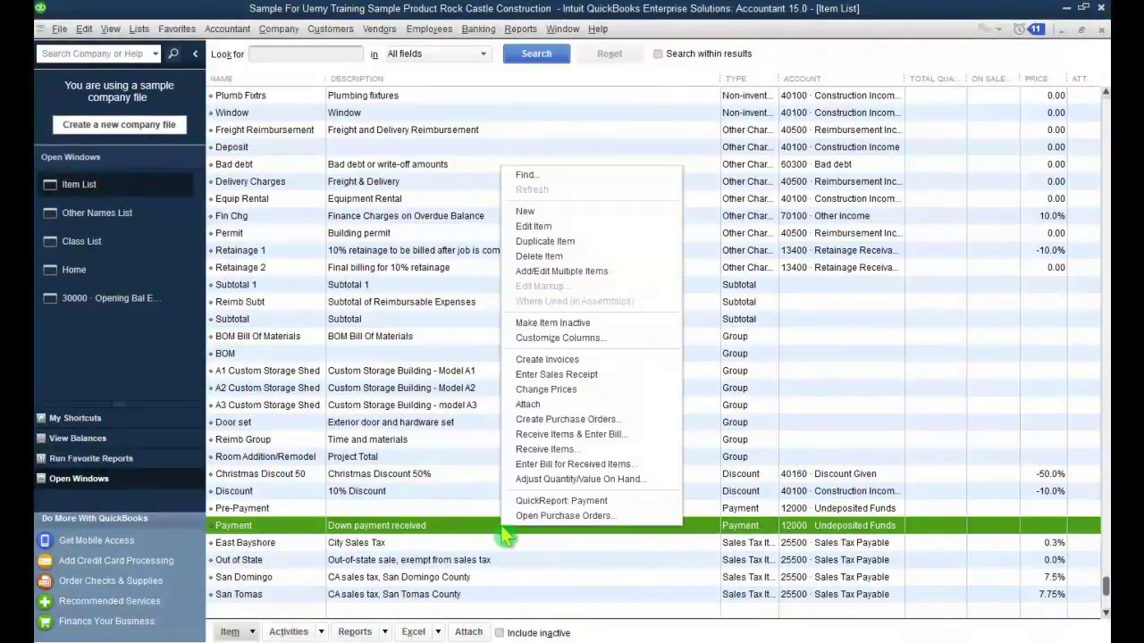
pyautogui.click(639, 243)
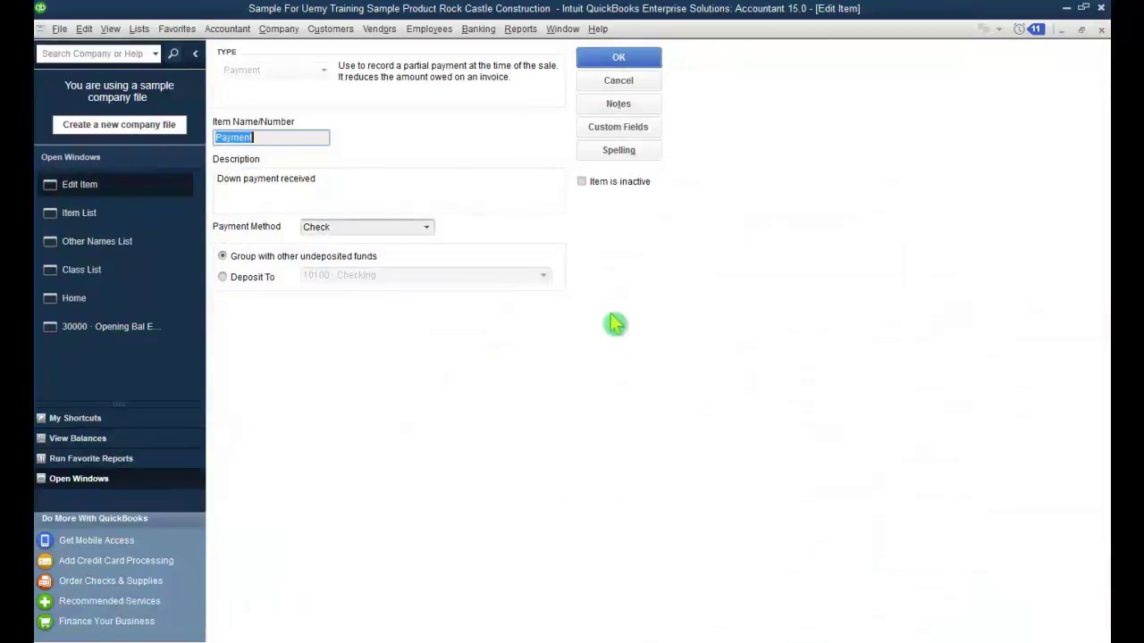
pyautogui.moveTo(319, 177); pyautogui.dragTo(214, 179)
pyautogui.click(240, 179)
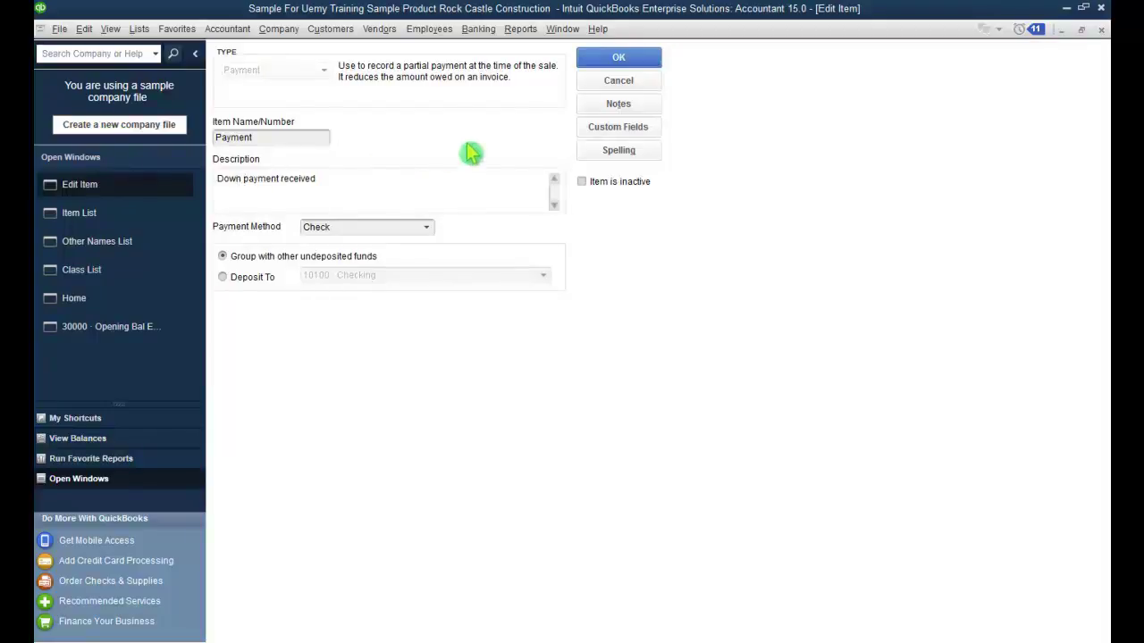
pyautogui.click(632, 61)
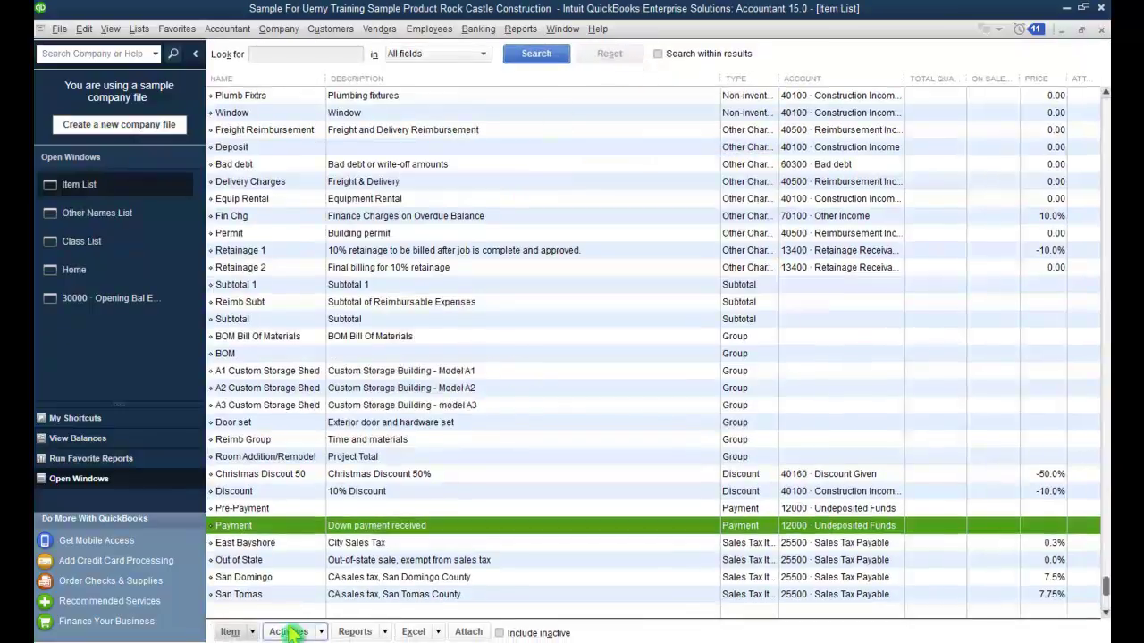
# Start a new item of type Payment, look over its name, description and payment method fields, and cancel it
pyautogui.click(232, 631)
pyautogui.click(347, 383)
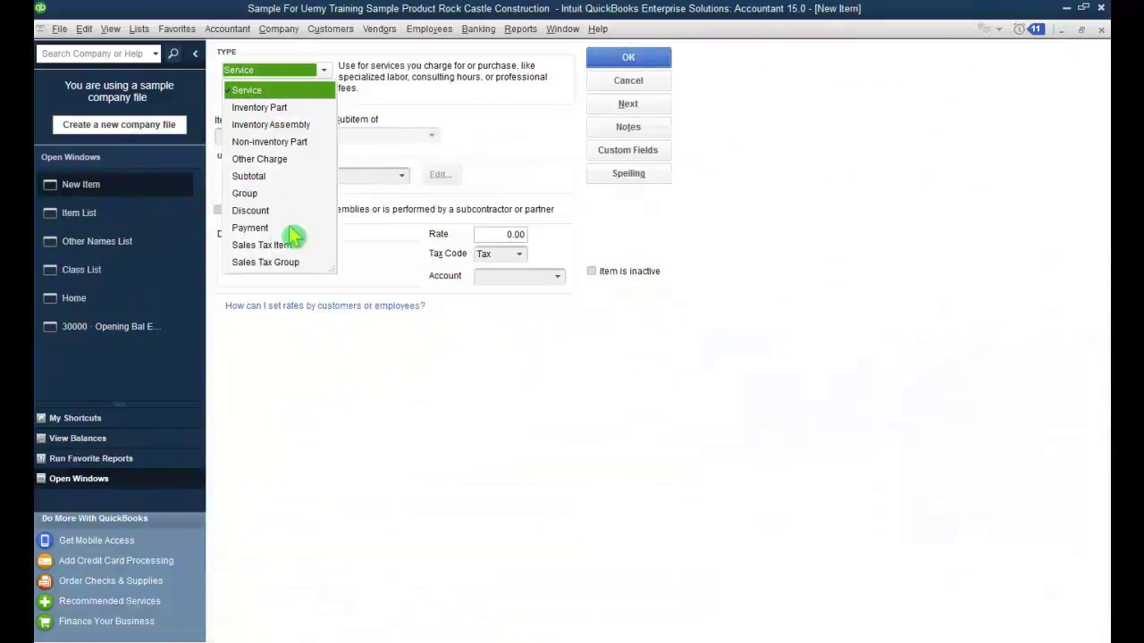
pyautogui.click(257, 231)
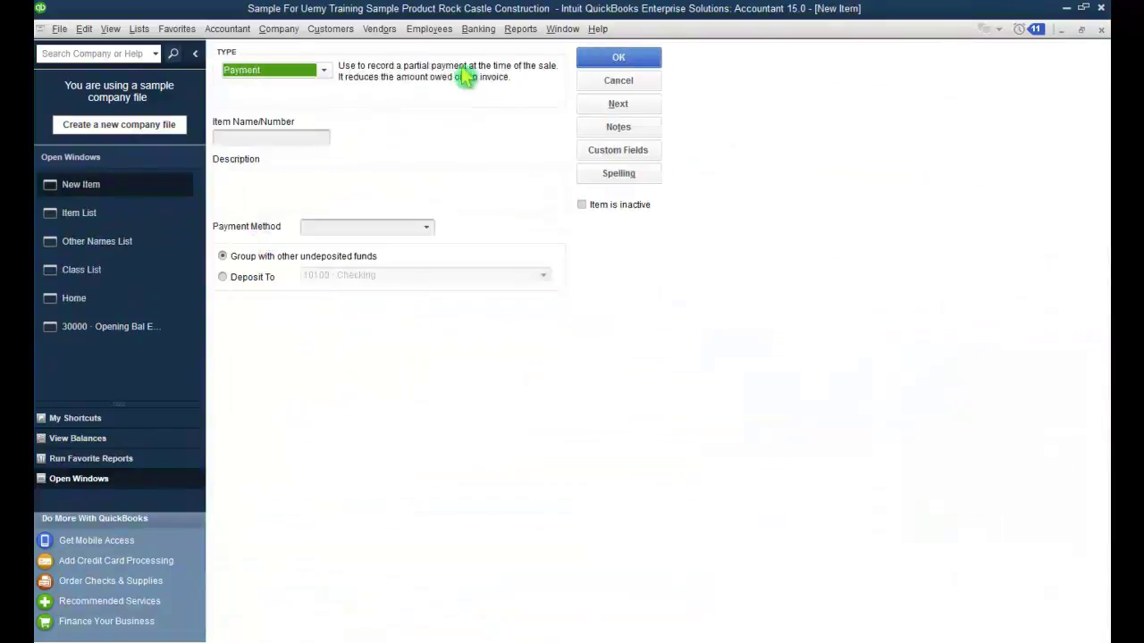
pyautogui.click(294, 143)
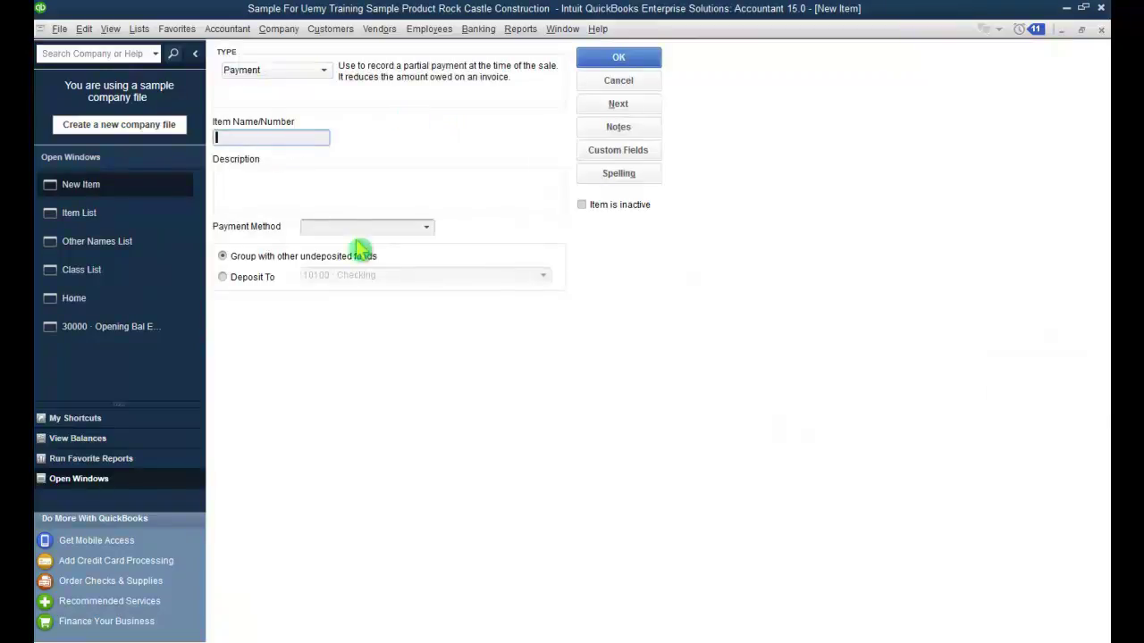
pyautogui.click(274, 185)
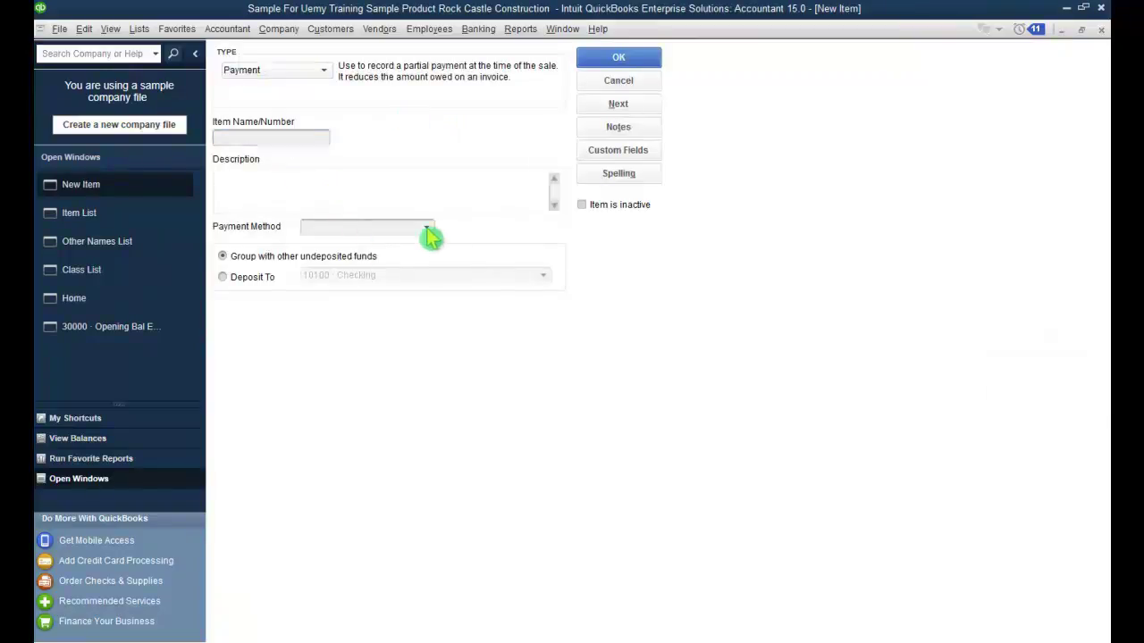
pyautogui.click(628, 86)
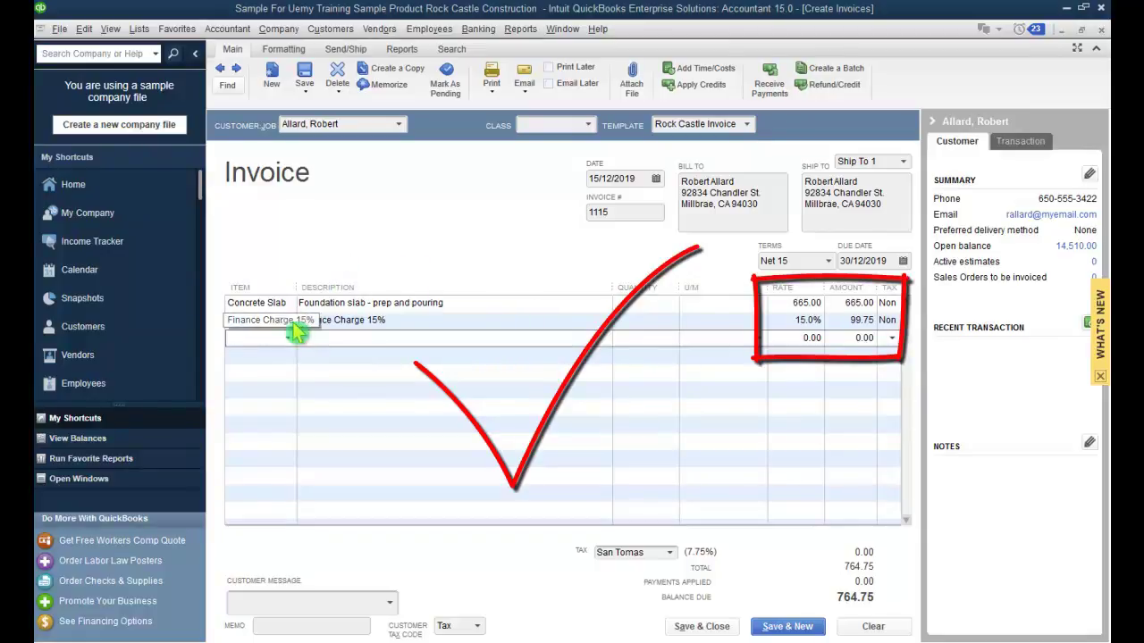
# Replace the Finance Charge 15% line under Concrete Slab with the Payment item and set its amount to 200.00
pyautogui.click(272, 320)
pyautogui.press('BackSpace')
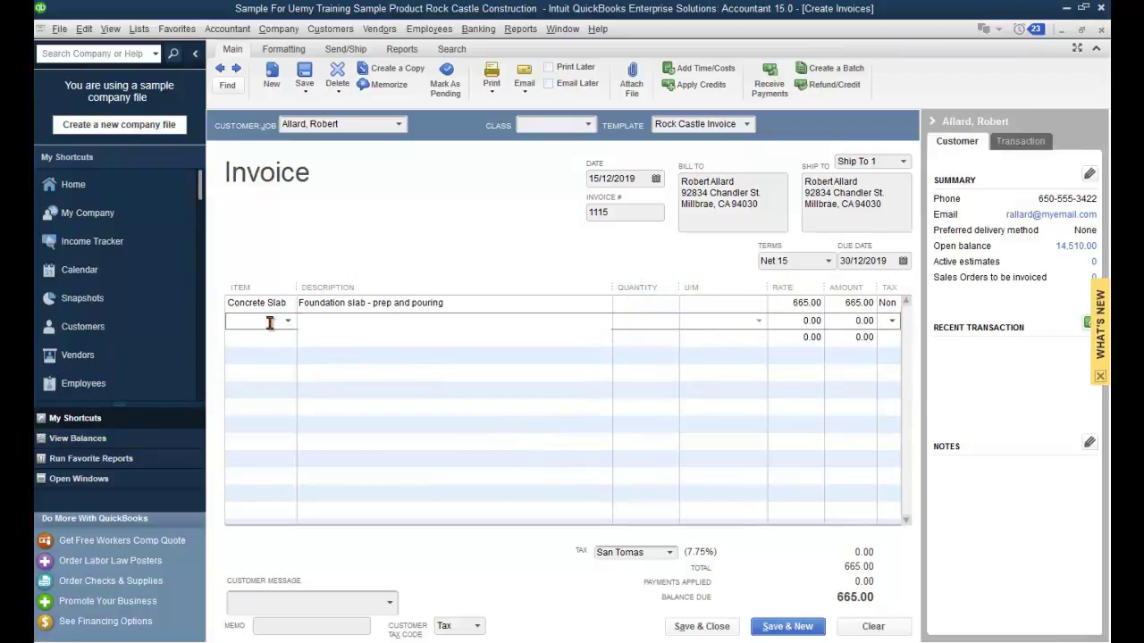
pyautogui.write('Payment')
pyautogui.press('Tab')
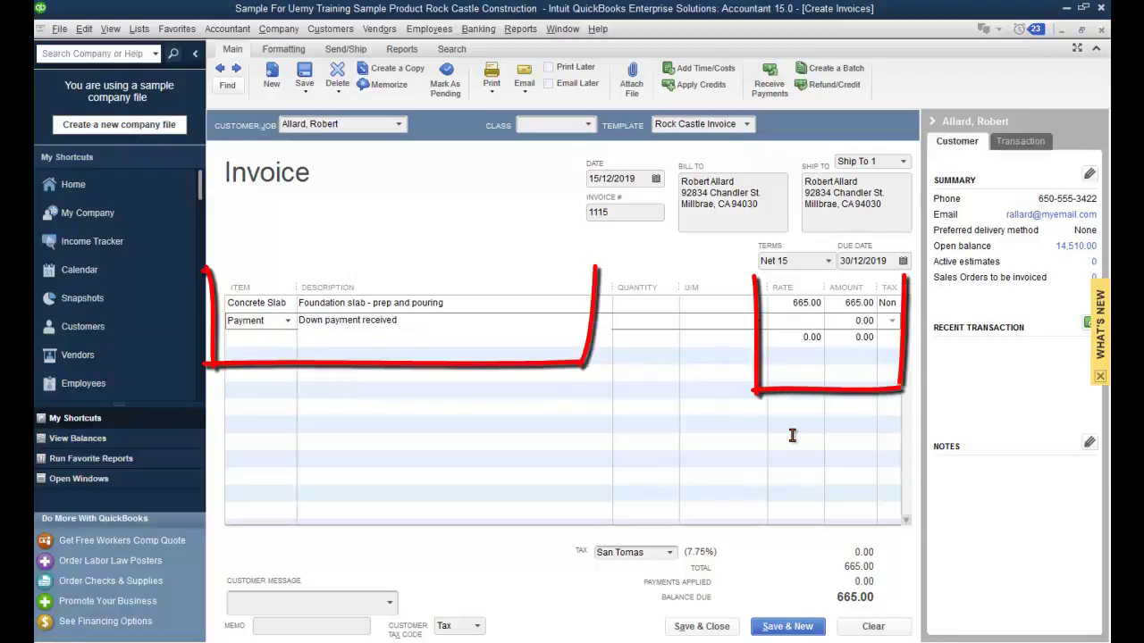
pyautogui.click(844, 321)
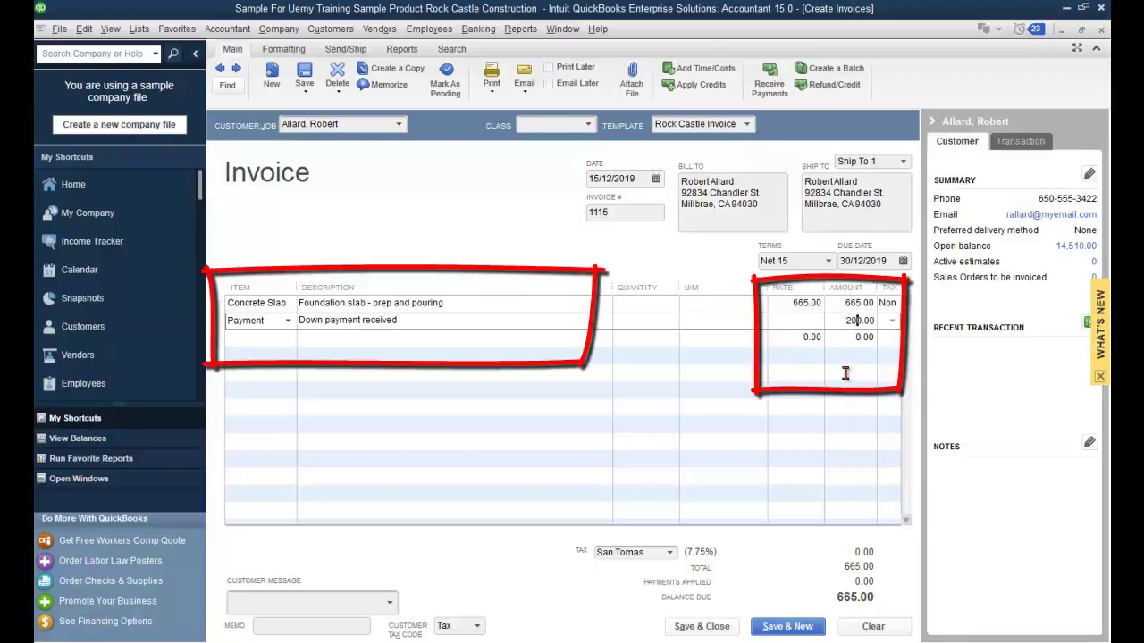
pyautogui.press('Tab')
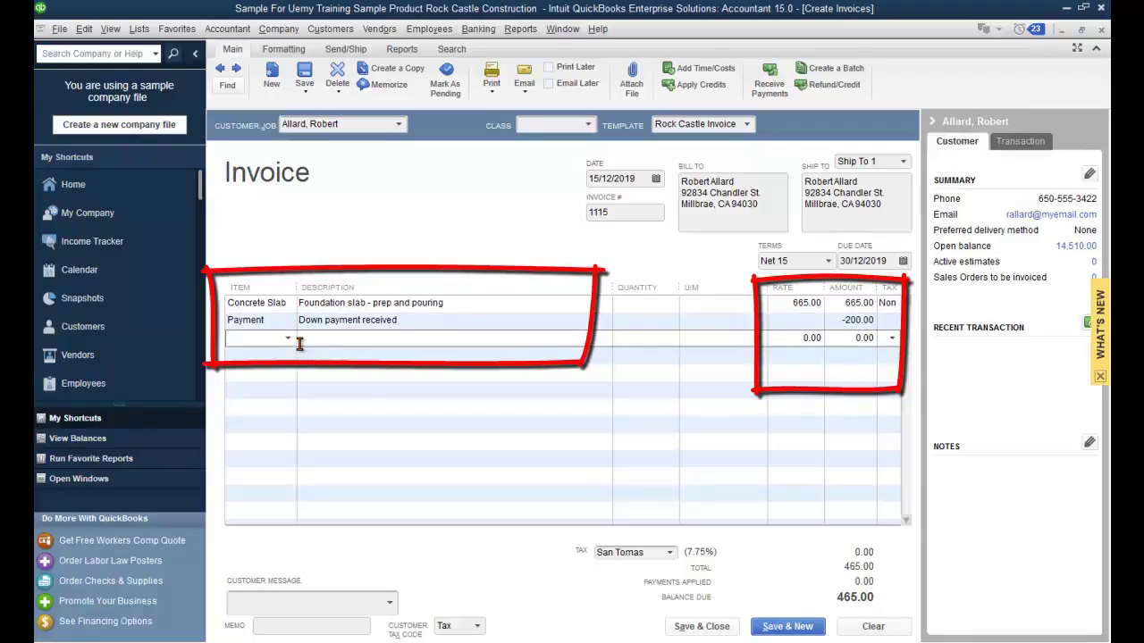
# Add the Finance Charge 15% item on the line below the Payment line of the invoice
pyautogui.write('Fin')
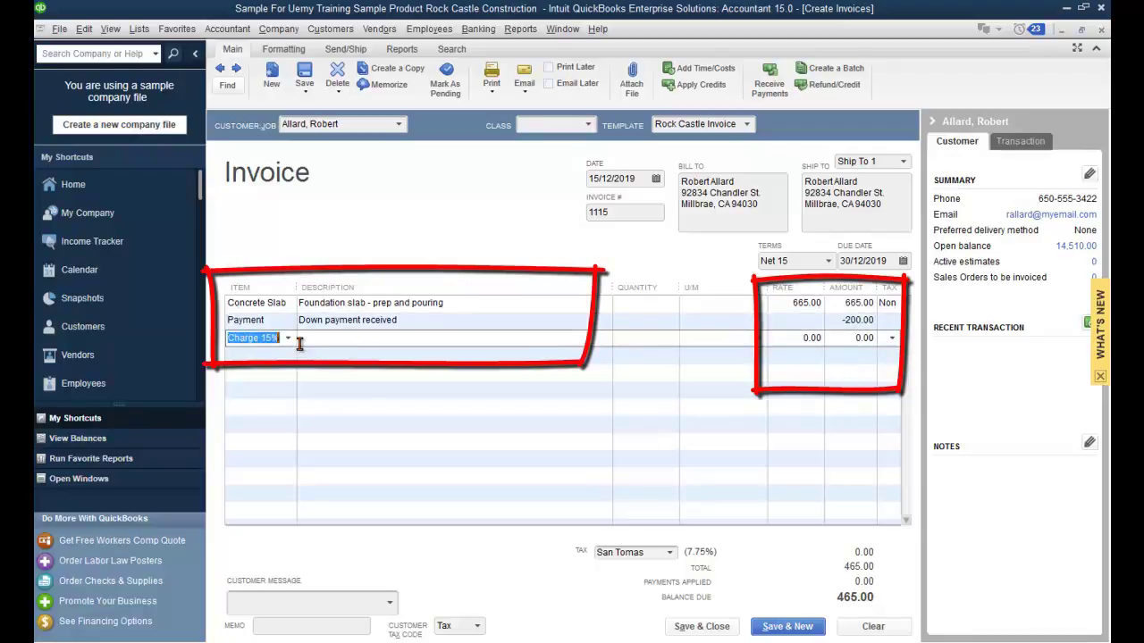
pyautogui.write('anca')
pyautogui.press('BackSpace')
pyautogui.write('e')
pyautogui.press('Tab')
pyautogui.press('Tab')
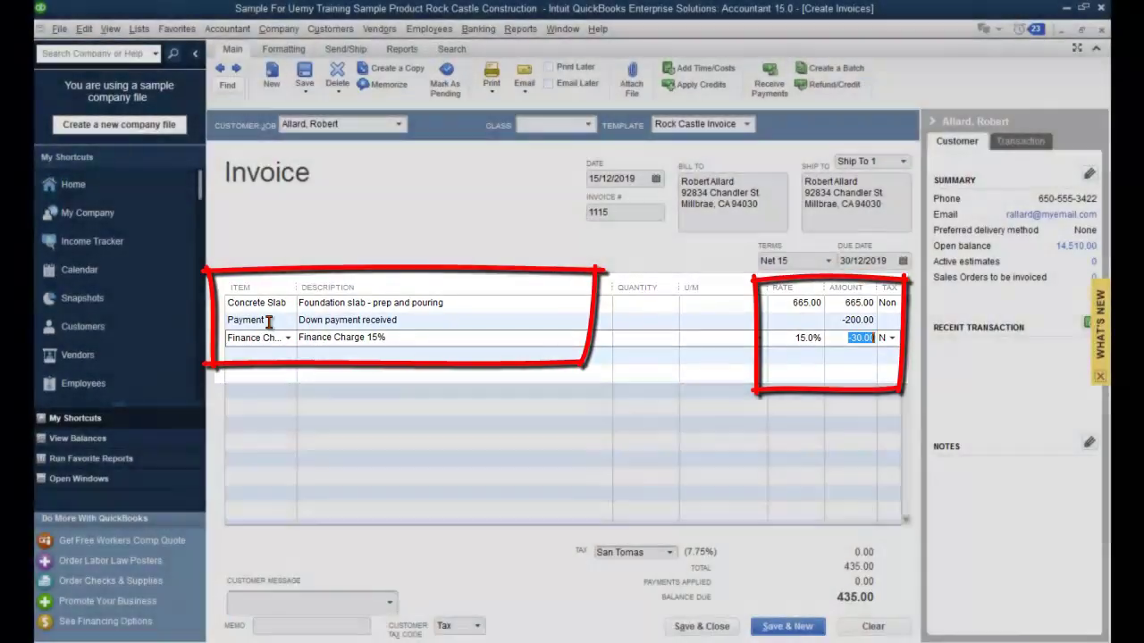
# Delete the Payment item name from the invoice line between Concrete Slab and the finance charge
pyautogui.click(268, 320)
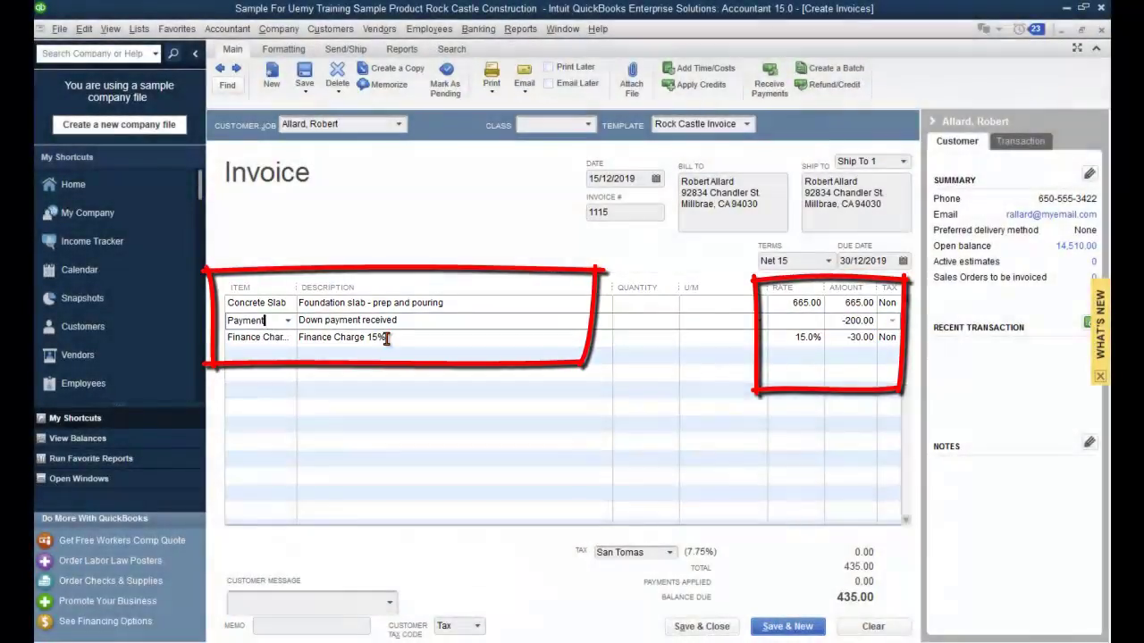
pyautogui.press('BackSpace')
pyautogui.press('BackSpace')
pyautogui.press('BackSpace')
pyautogui.press('BackSpace')
pyautogui.press('BackSpace')
pyautogui.press('BackSpace')
pyautogui.press('BackSpace')
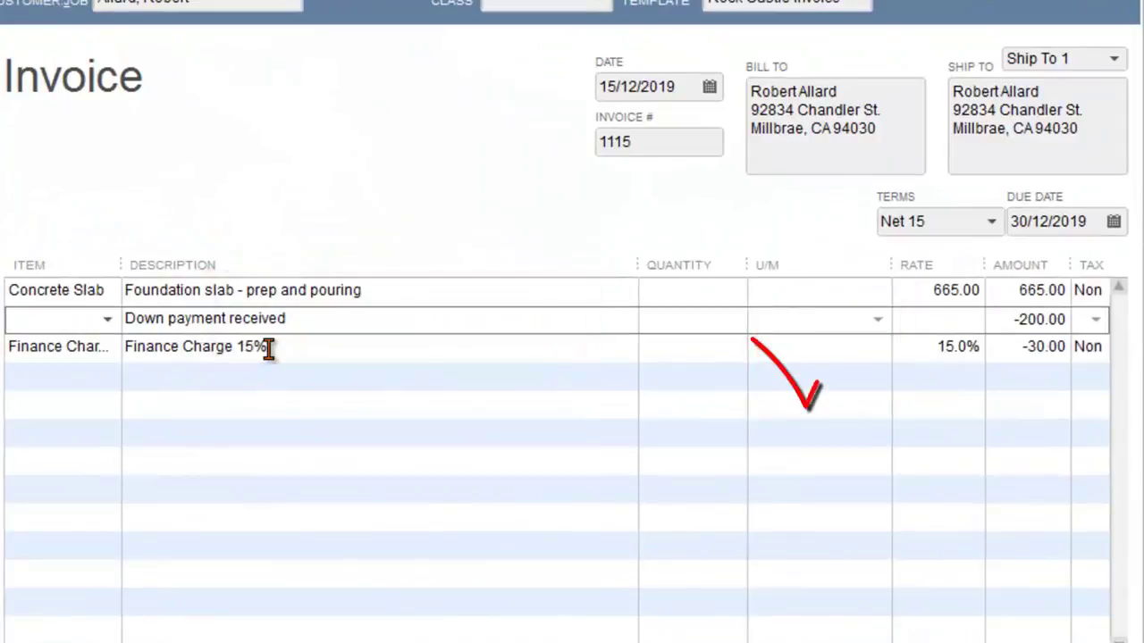
pyautogui.press('Tab')
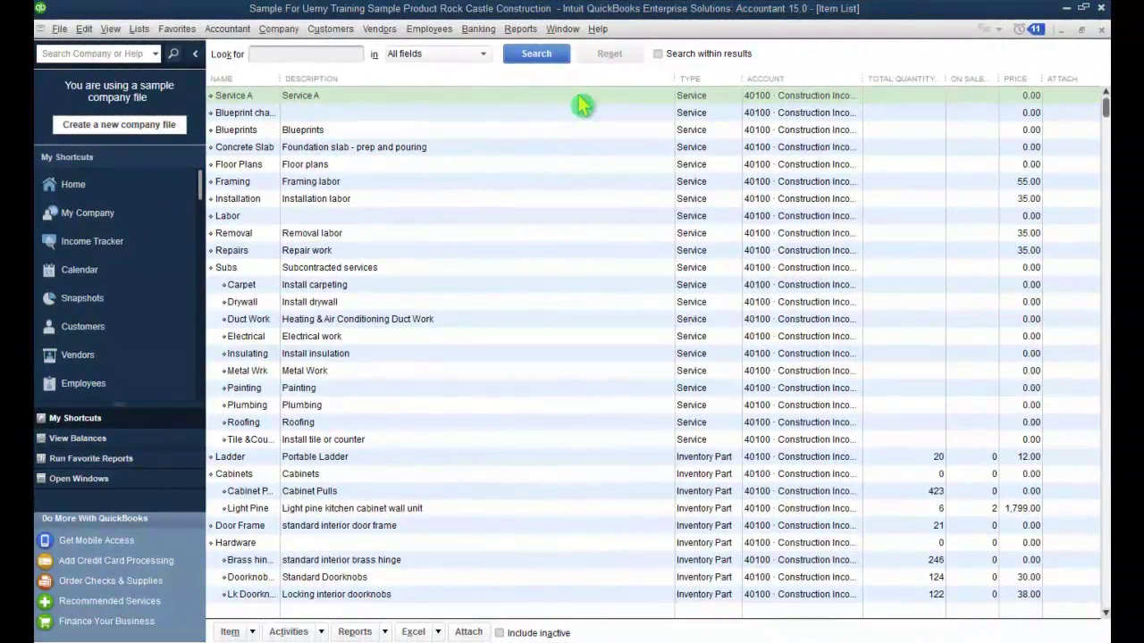
# Start a new item of type Other Charge from the Item List and name it Finance Charge 15%
pyautogui.click(580, 100)
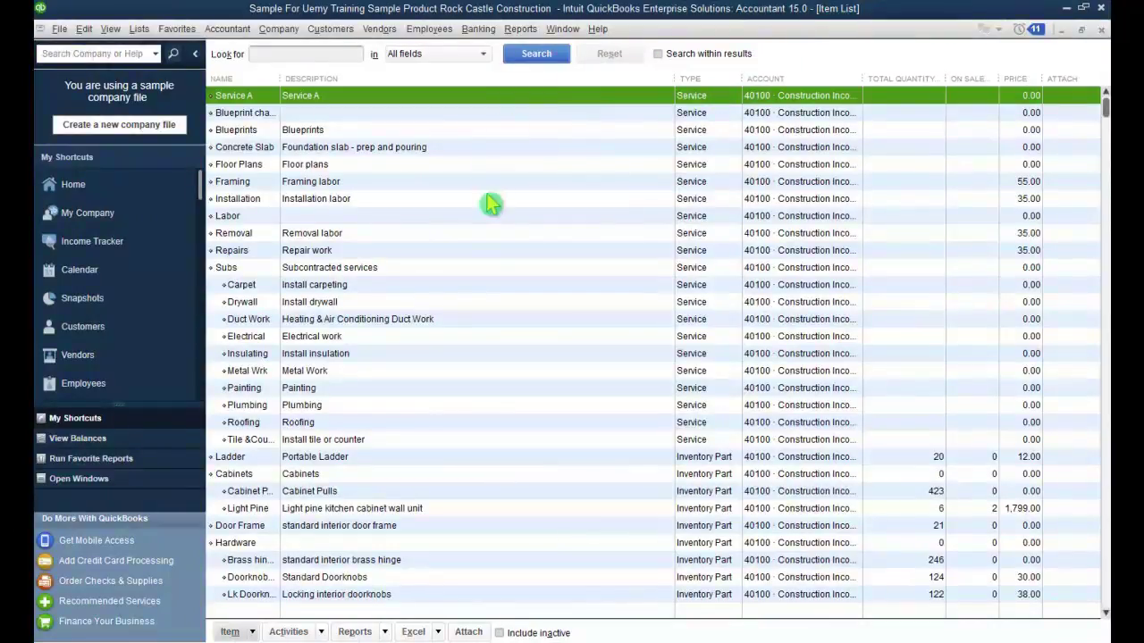
pyautogui.click(251, 632)
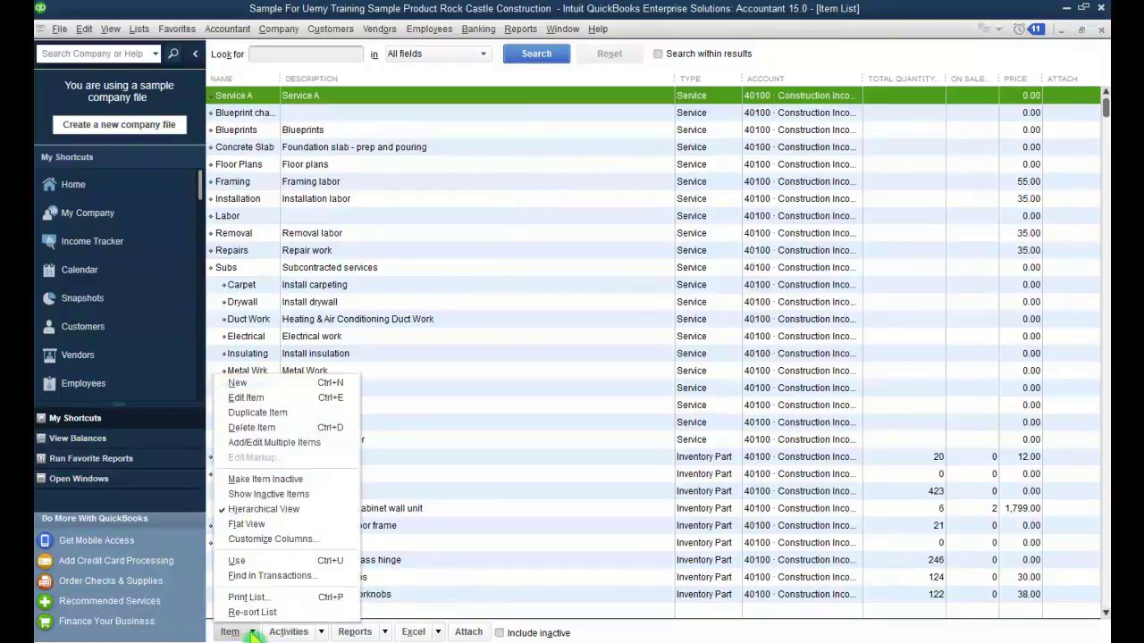
pyautogui.click(300, 384)
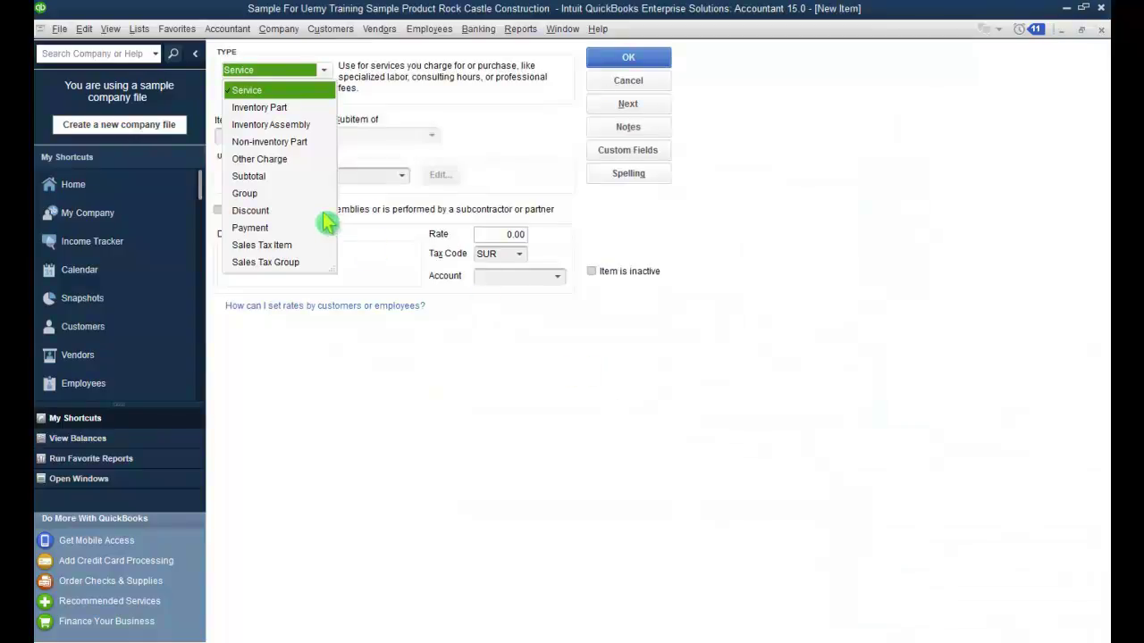
pyautogui.click(275, 161)
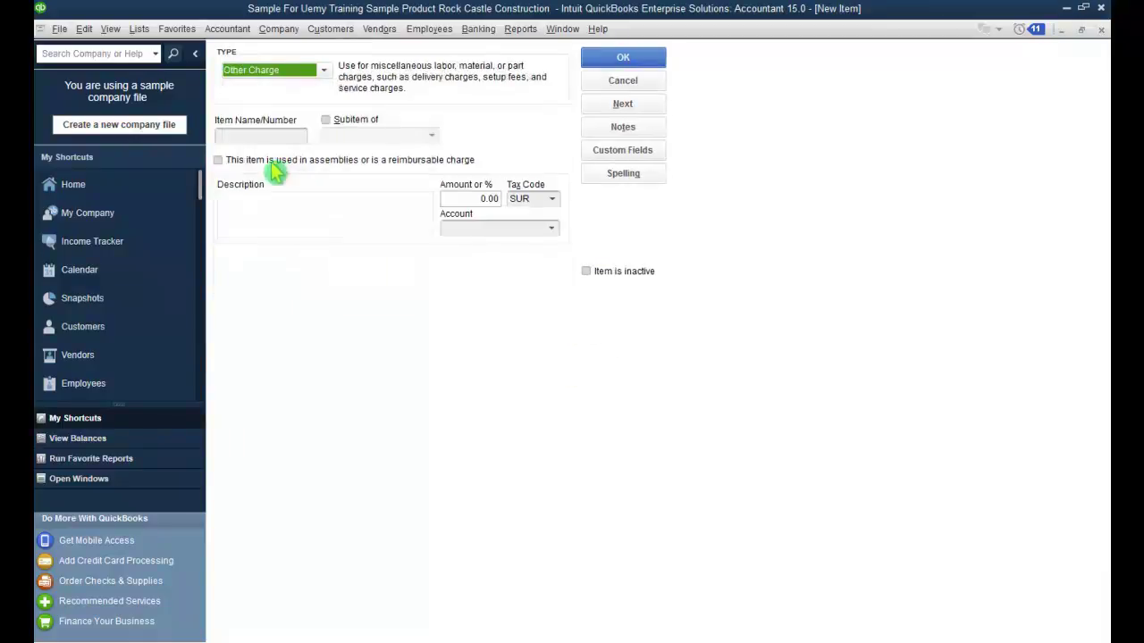
pyautogui.click(274, 135)
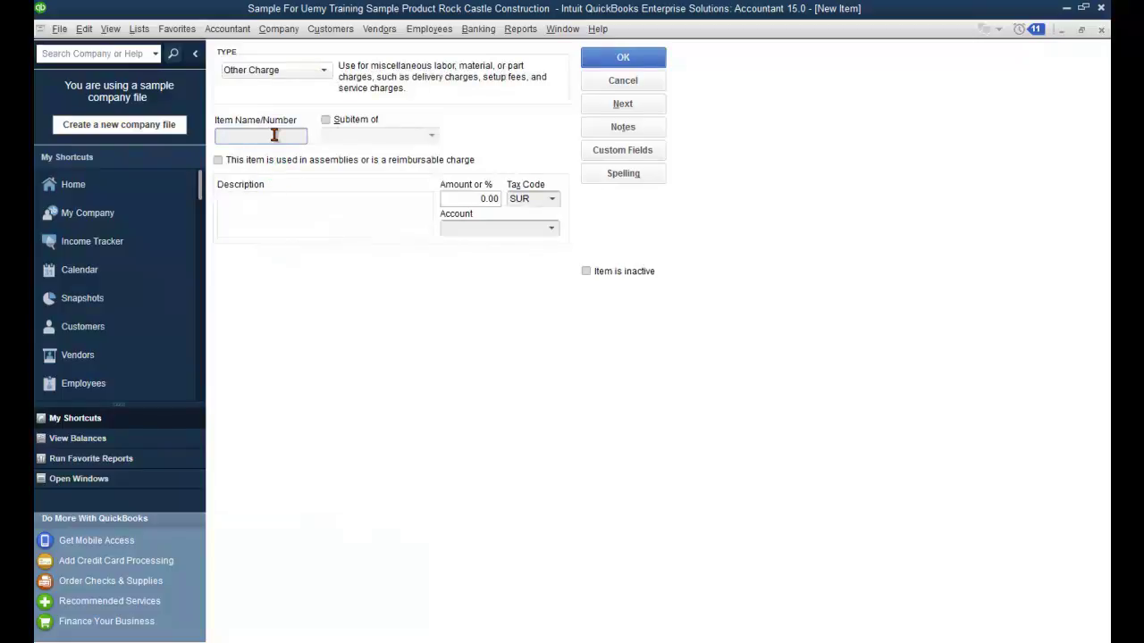
pyautogui.write('Fin')
# Copy the item name Finance Charge 15% into the new item's description
pyautogui.moveTo(305, 135); pyautogui.dragTo(222, 140)
pyautogui.hotkey('ctrl', 'c')
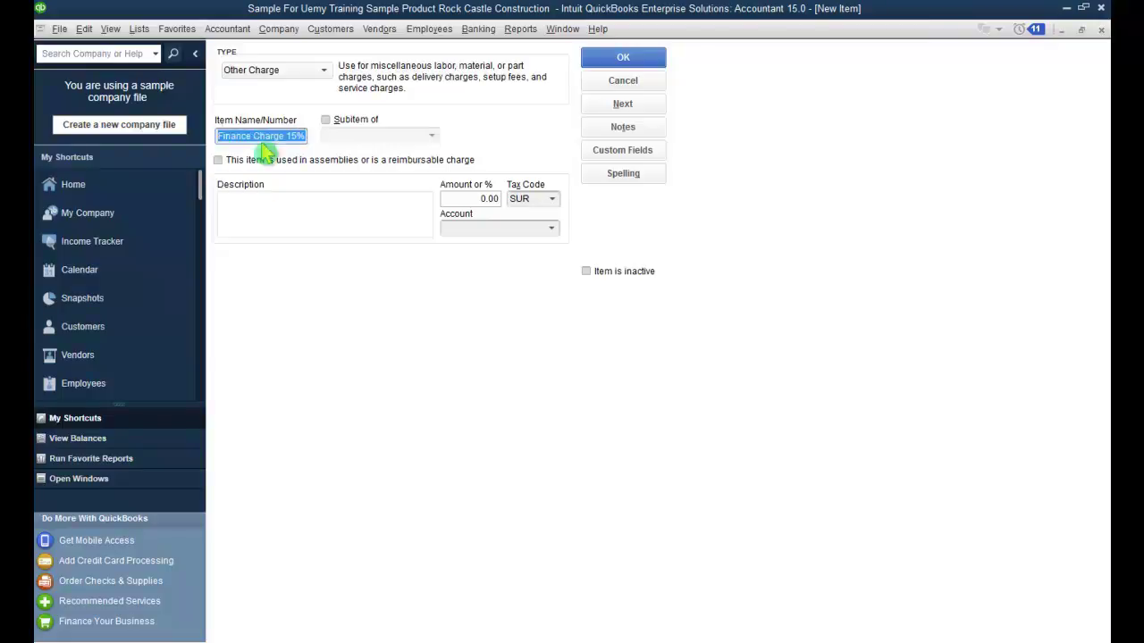
pyautogui.click(275, 212)
pyautogui.hotkey('ctrl', 'v')
# Set the Finance Charge 15% item's amount to 15% and its tax code to Non
pyautogui.click(481, 199)
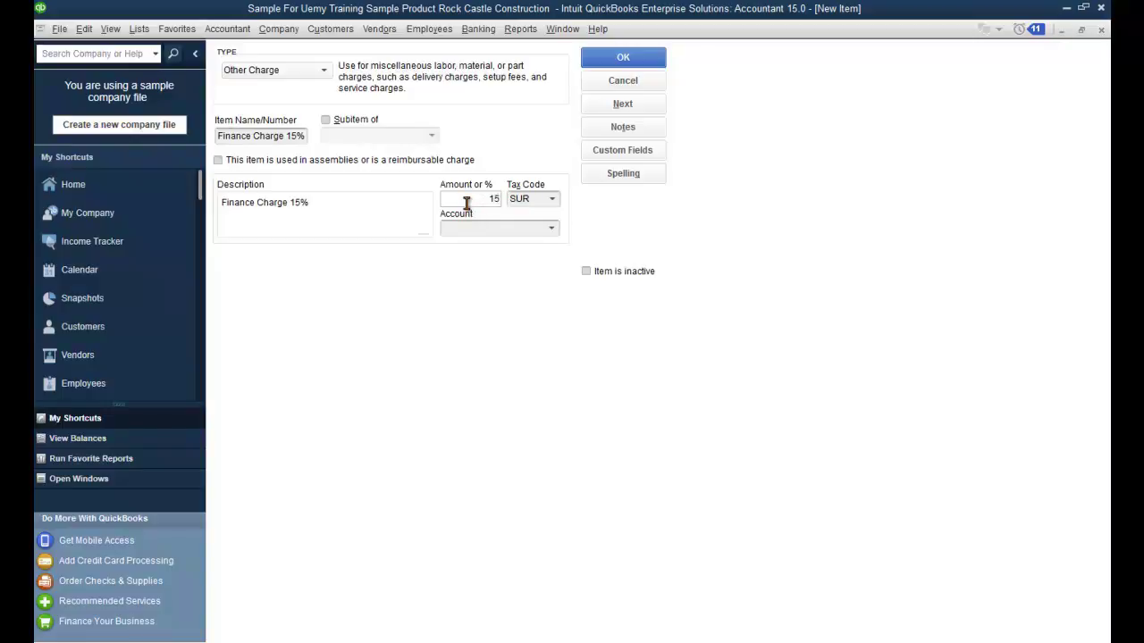
pyautogui.write('15%')
pyautogui.click(553, 200)
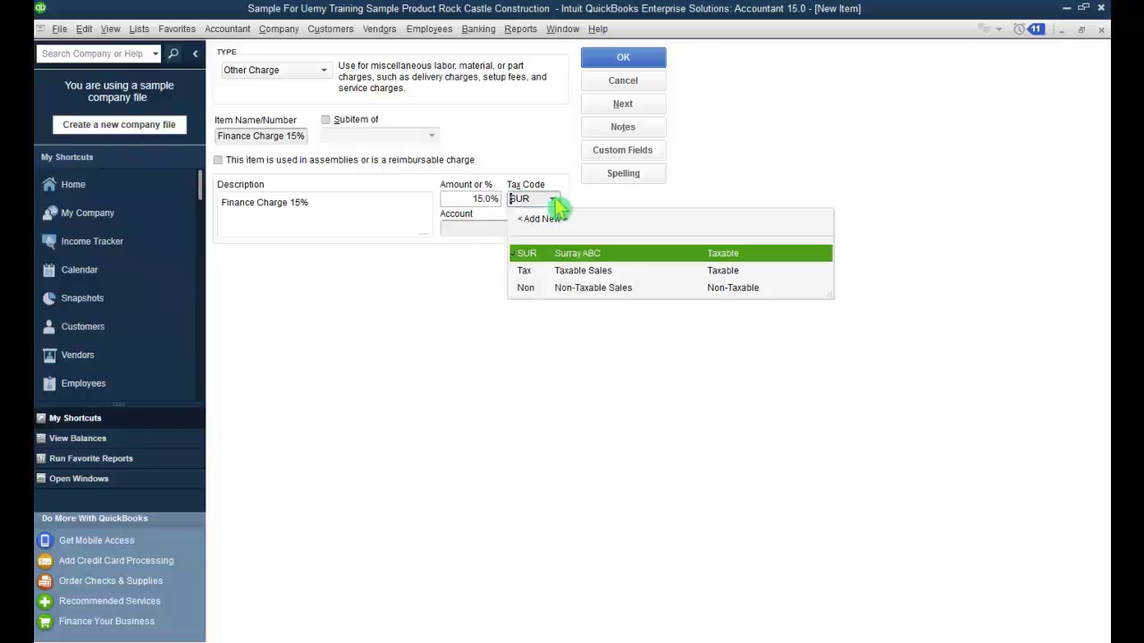
pyautogui.click(576, 287)
# Save the Finance Charge 15% item with 70100 · Other Income as its account, and reopen it from the Item List to review its settings
pyautogui.click(517, 230)
pyautogui.click(553, 230)
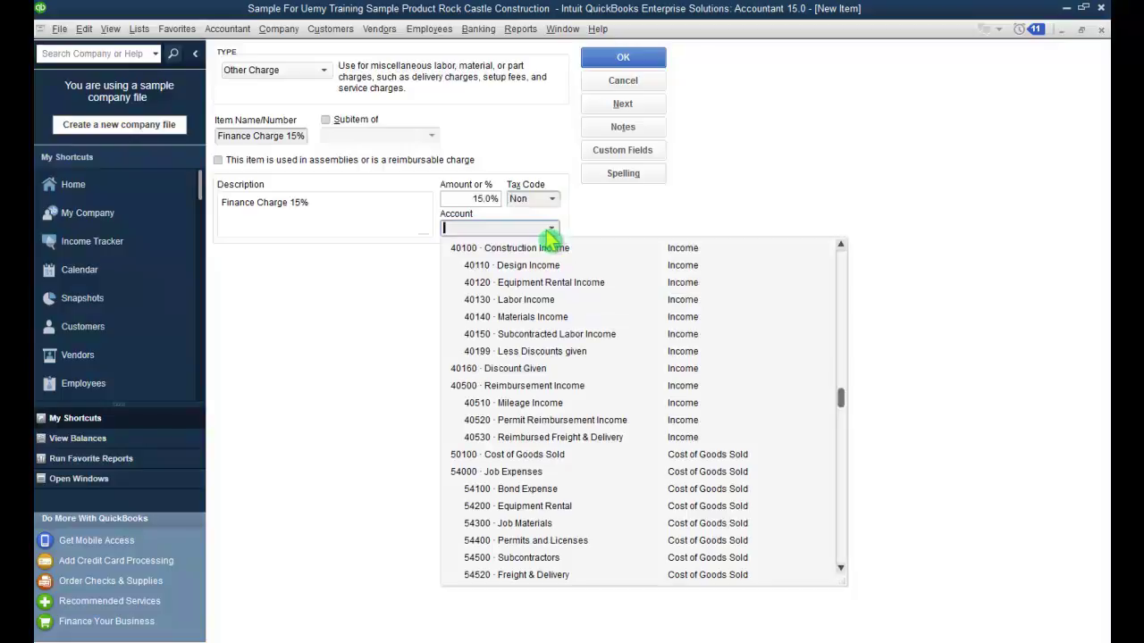
pyautogui.write('Other Income')
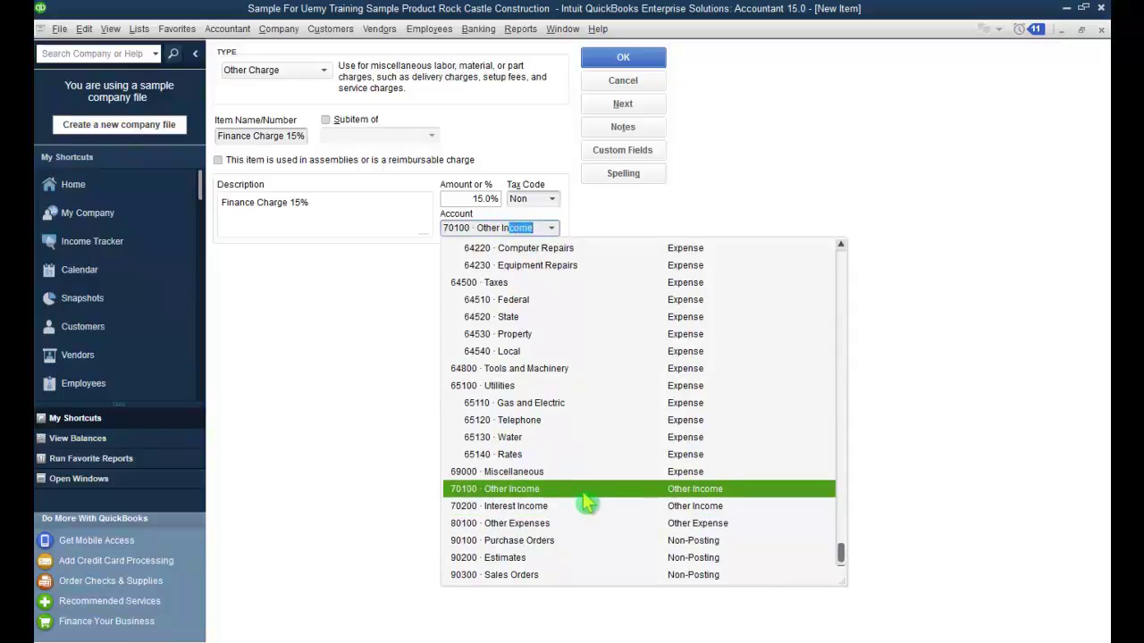
pyautogui.click(561, 489)
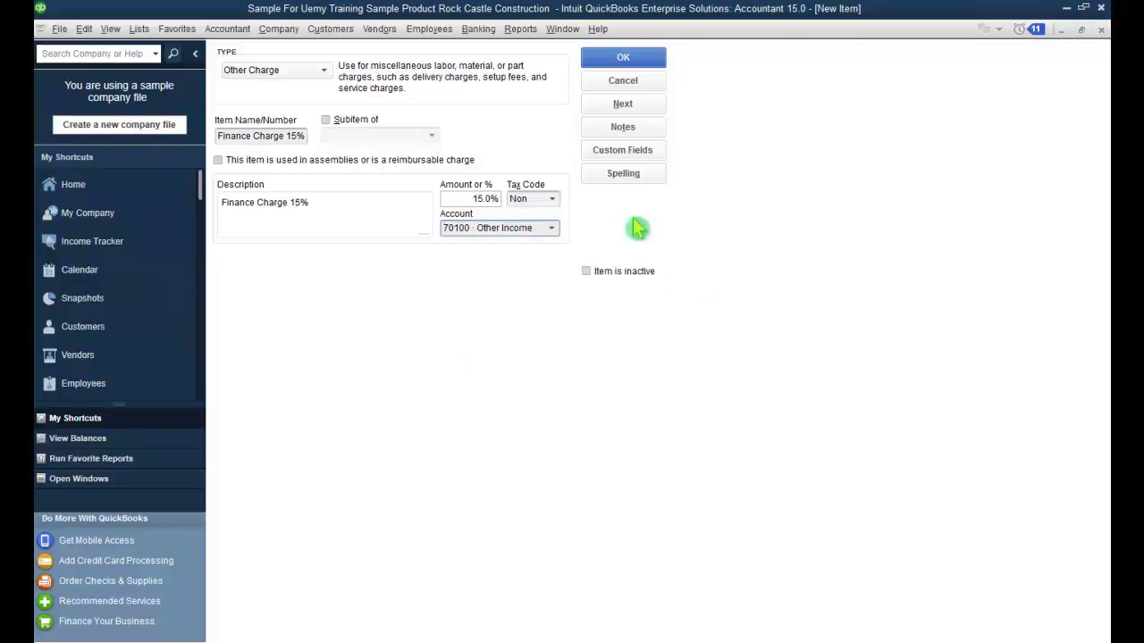
pyautogui.click(634, 61)
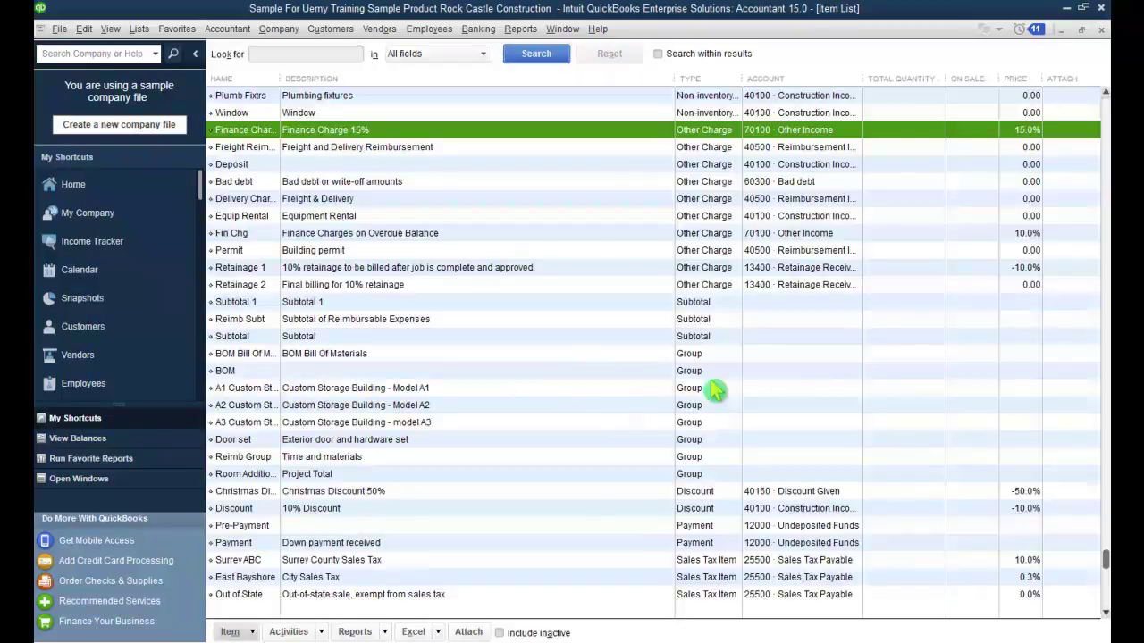
pyautogui.doubleClick(322, 136)
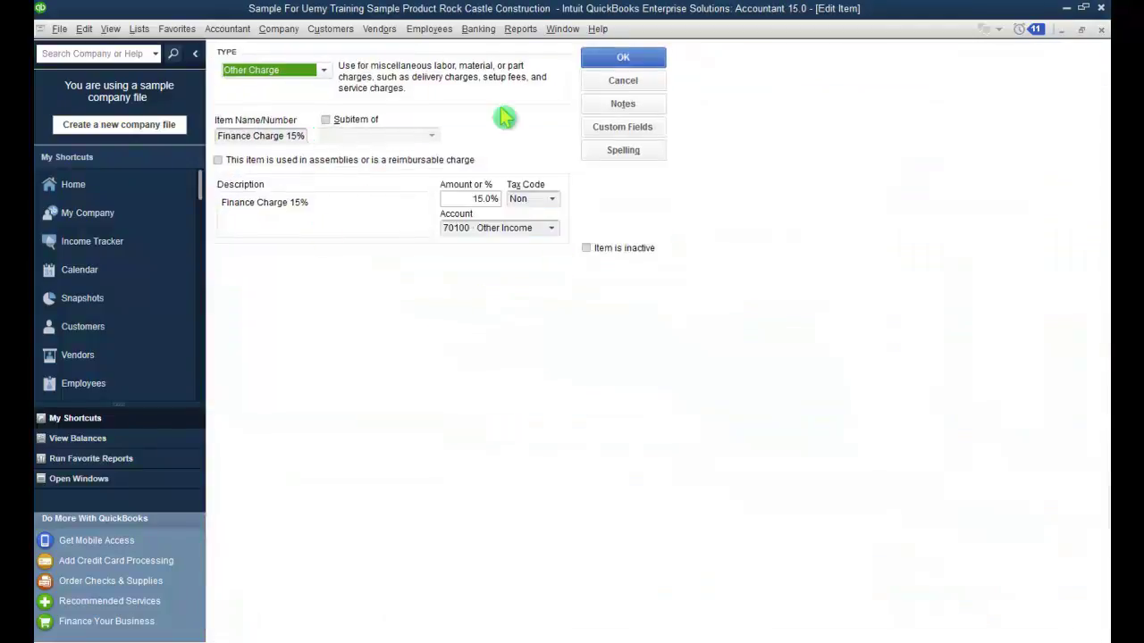
pyautogui.click(623, 82)
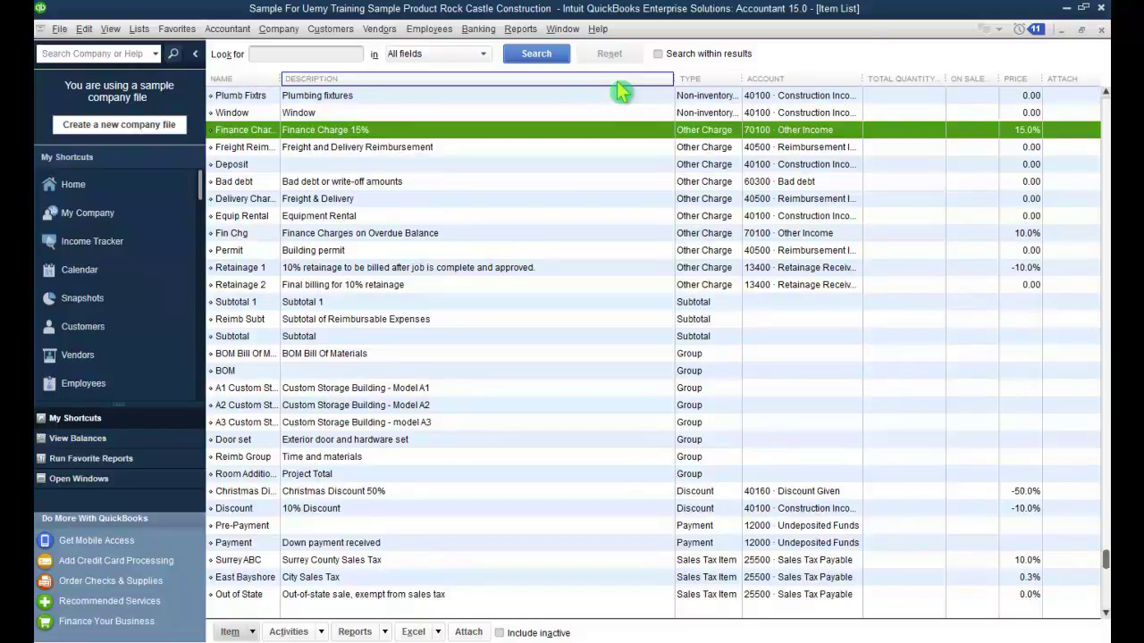
# Close the Item List and the other open window, and display the Home page maximized
pyautogui.click(1100, 29)
pyautogui.click(1100, 29)
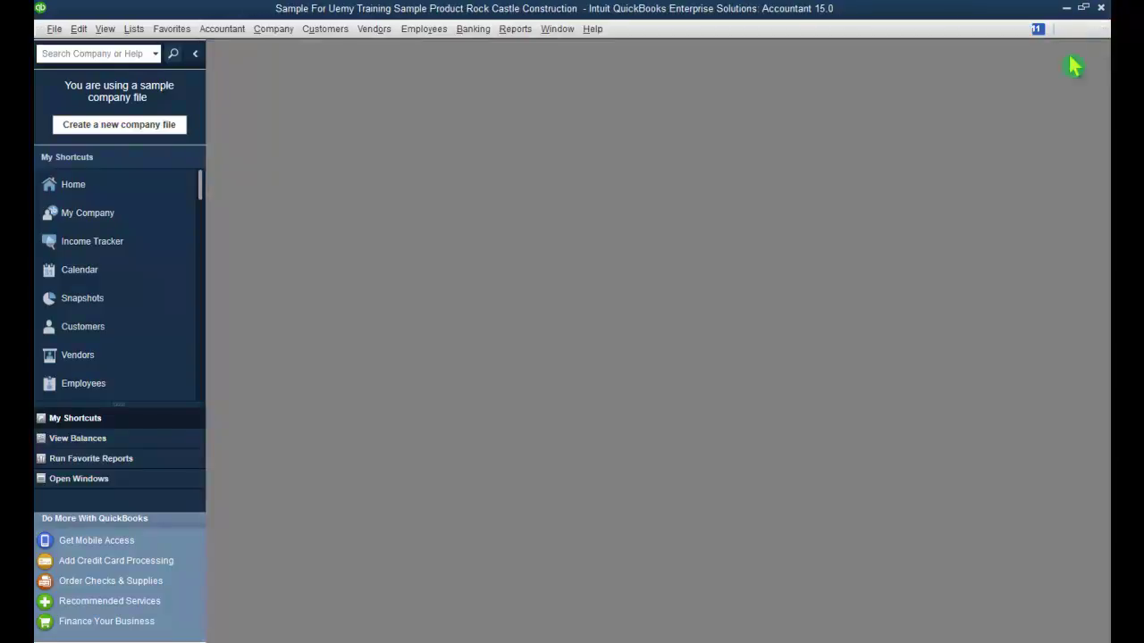
pyautogui.click(105, 187)
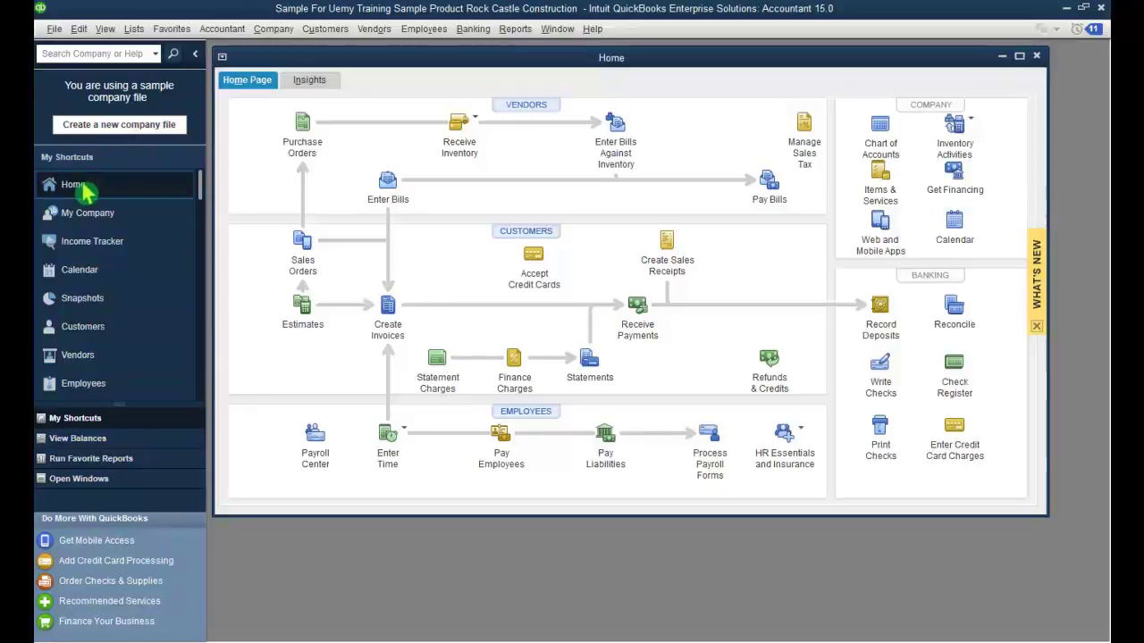
pyautogui.click(1017, 56)
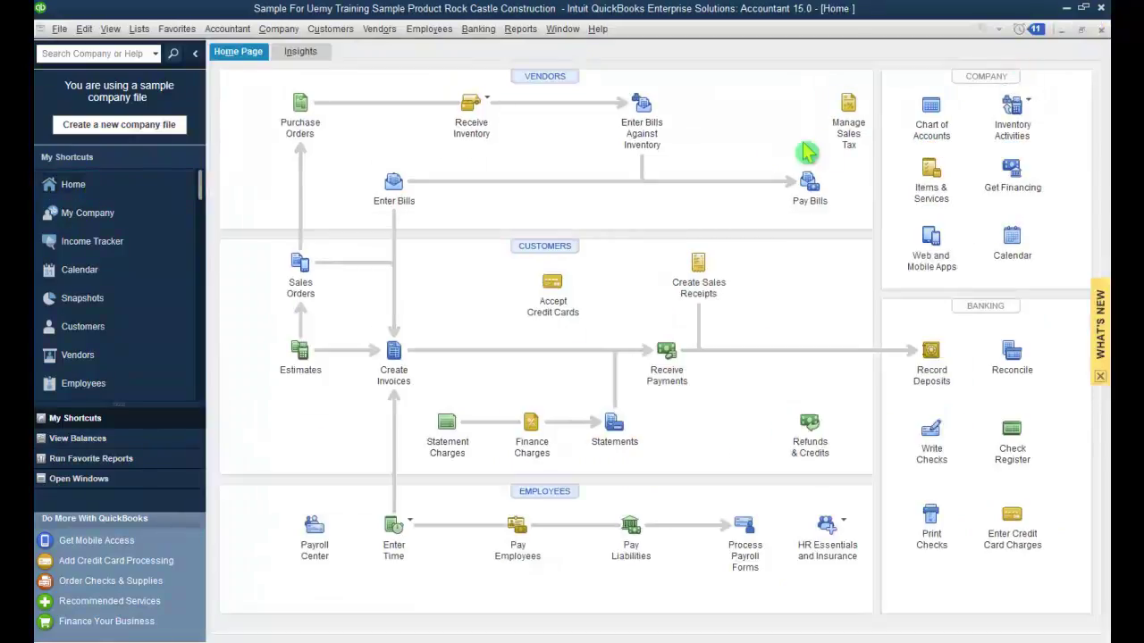